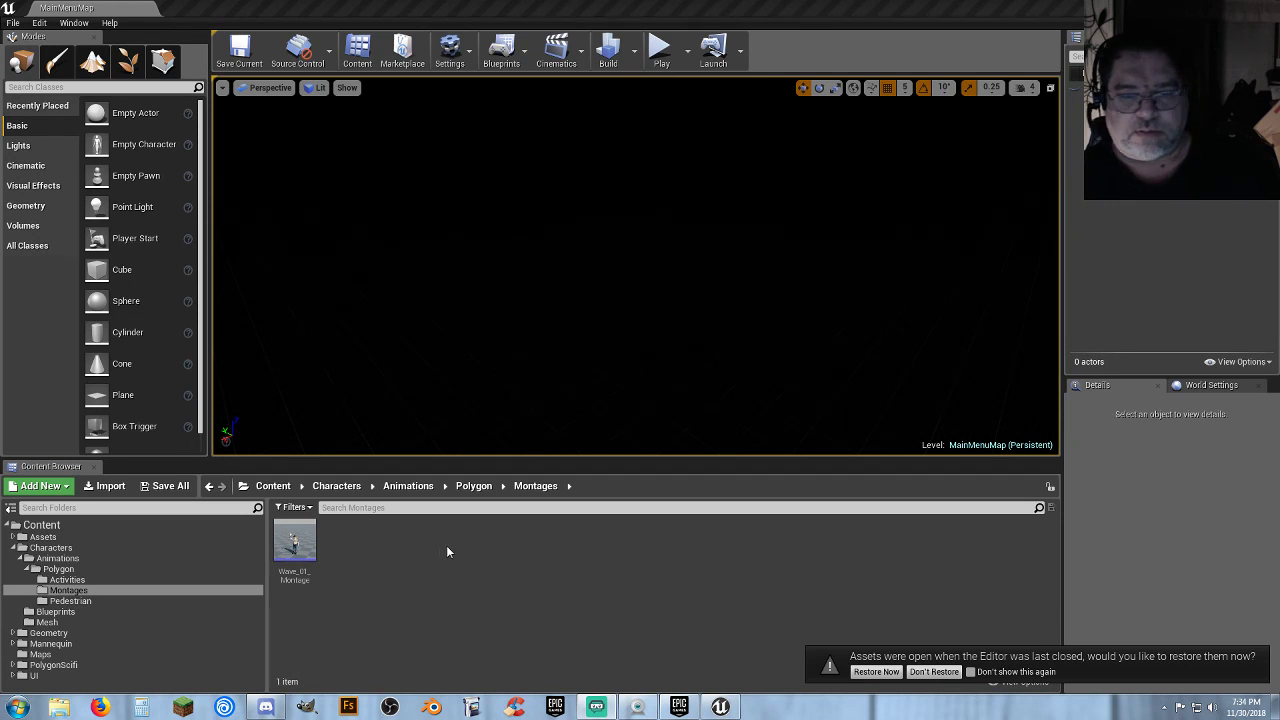
Decline restoring the previously open assets and open the Lobby_Map level from the Maps folder
click(970, 672)
click(934, 672)
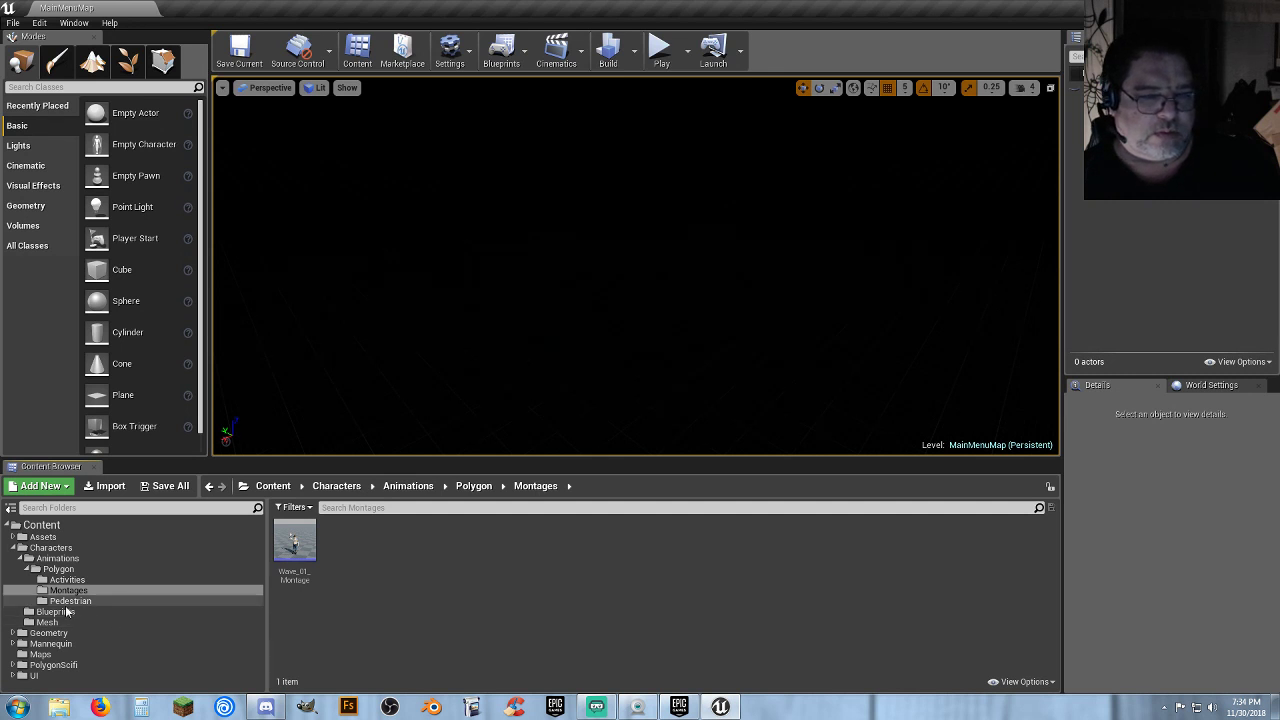
click(27, 572)
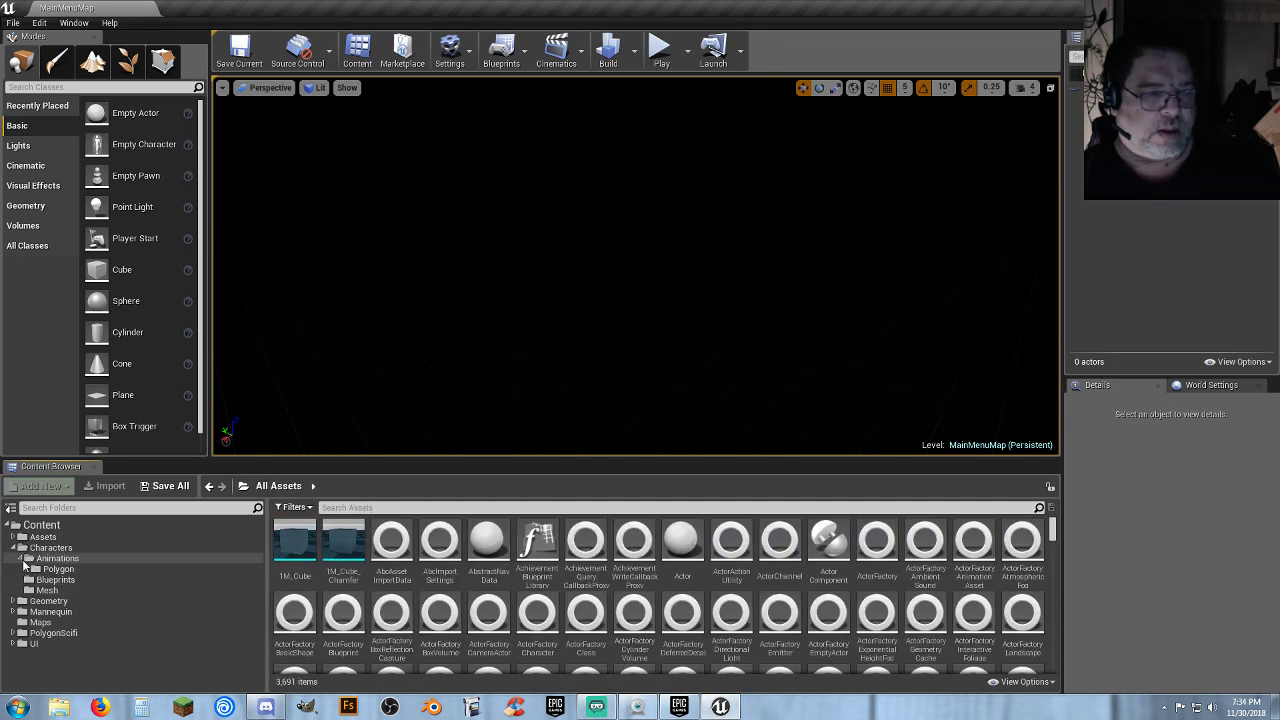
click(22, 559)
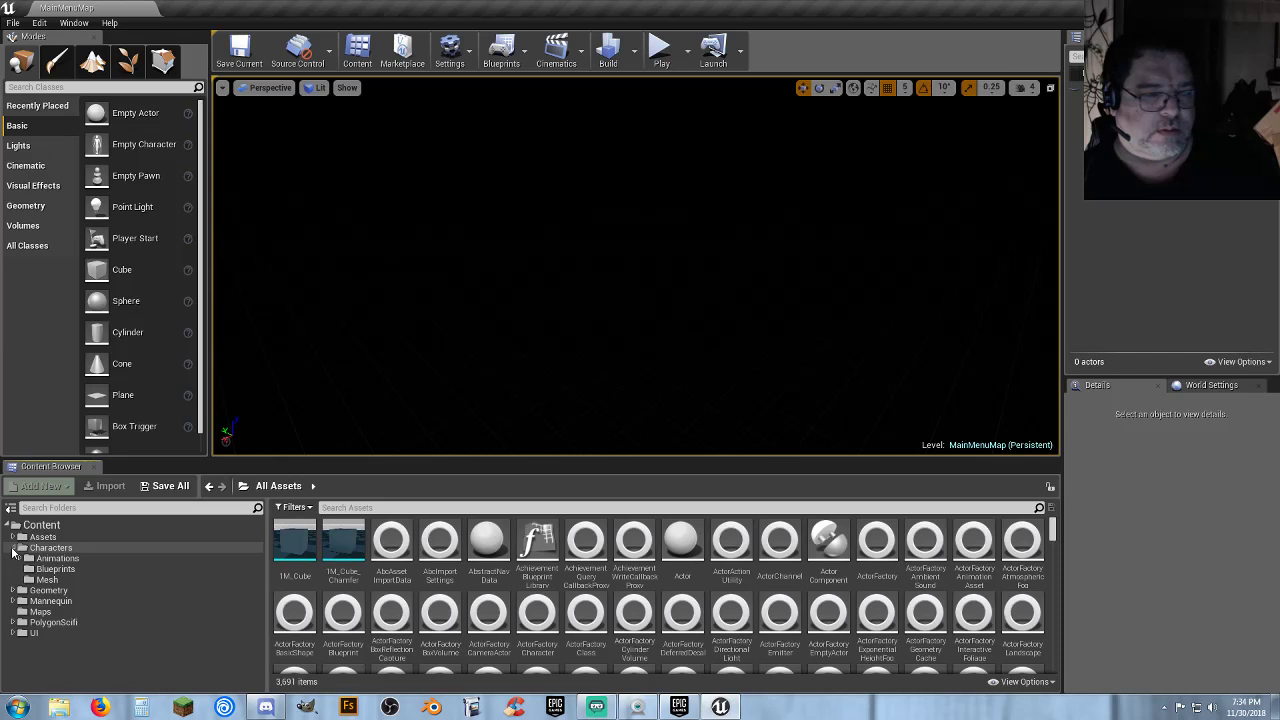
click(13, 548)
click(42, 525)
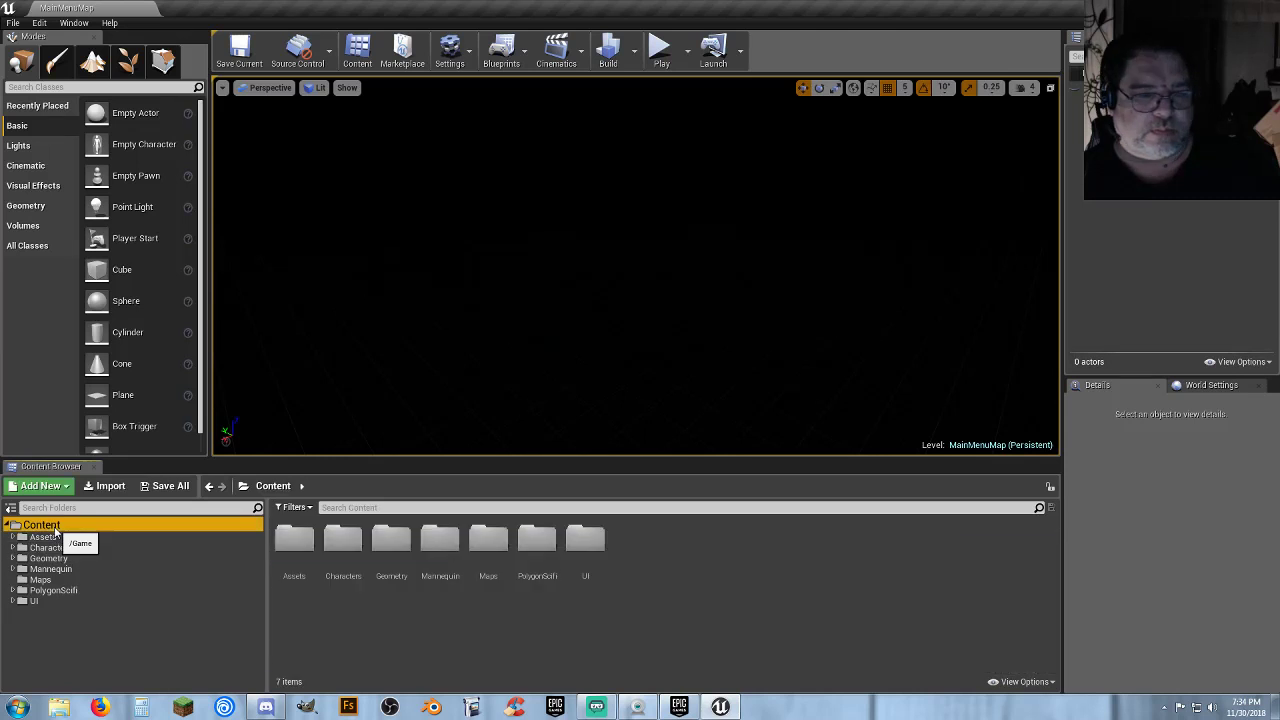
click(40, 580)
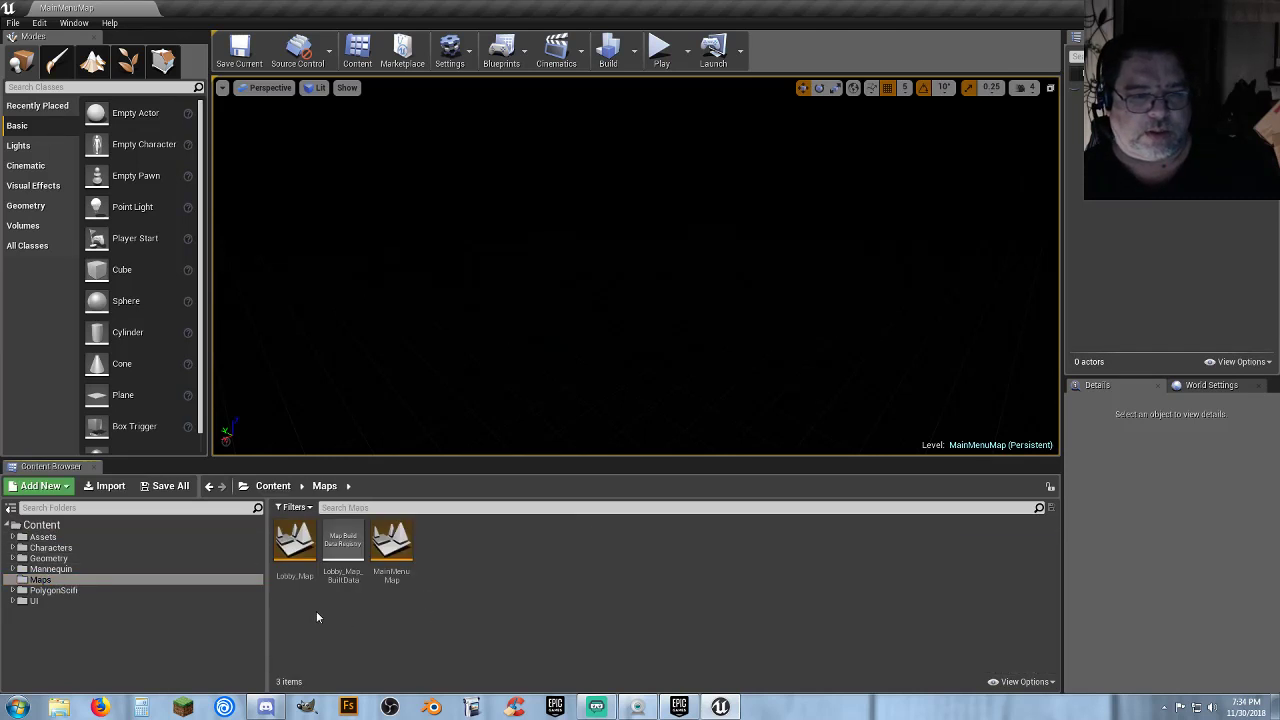
double_click(295, 550)
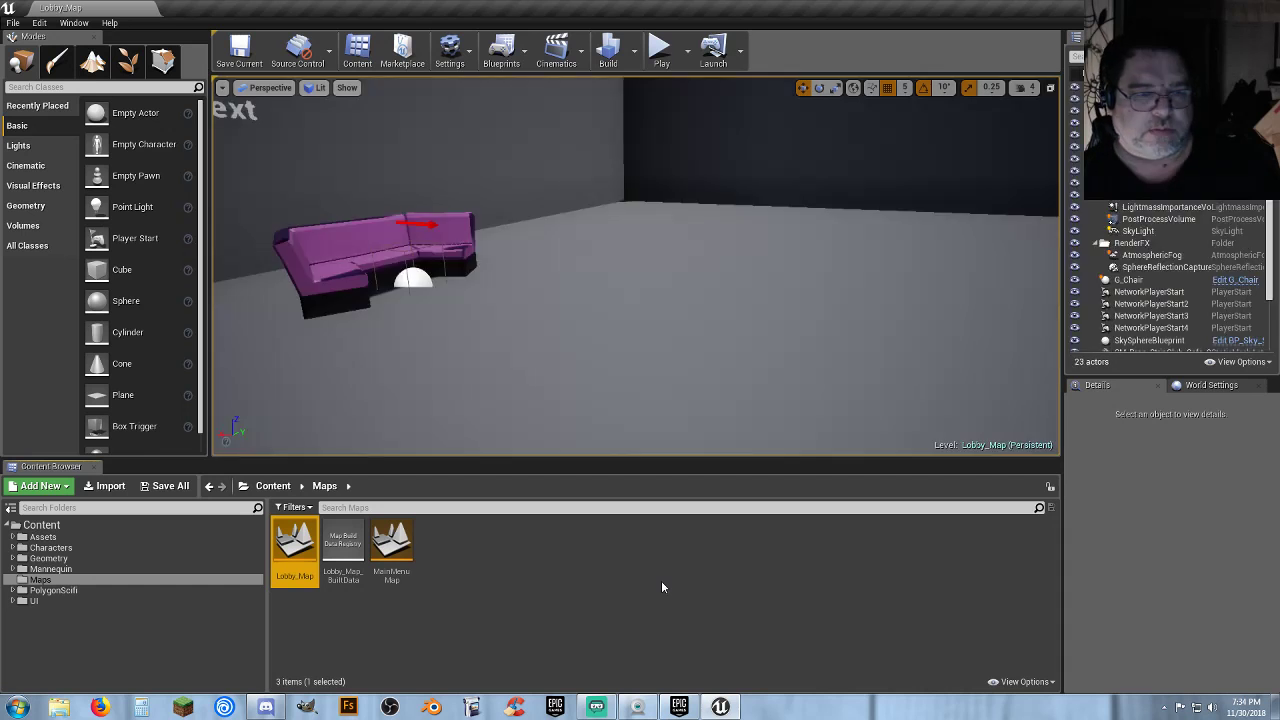
Play-test the lobby level, making the character jump and run up to the purple couch
click(660, 50)
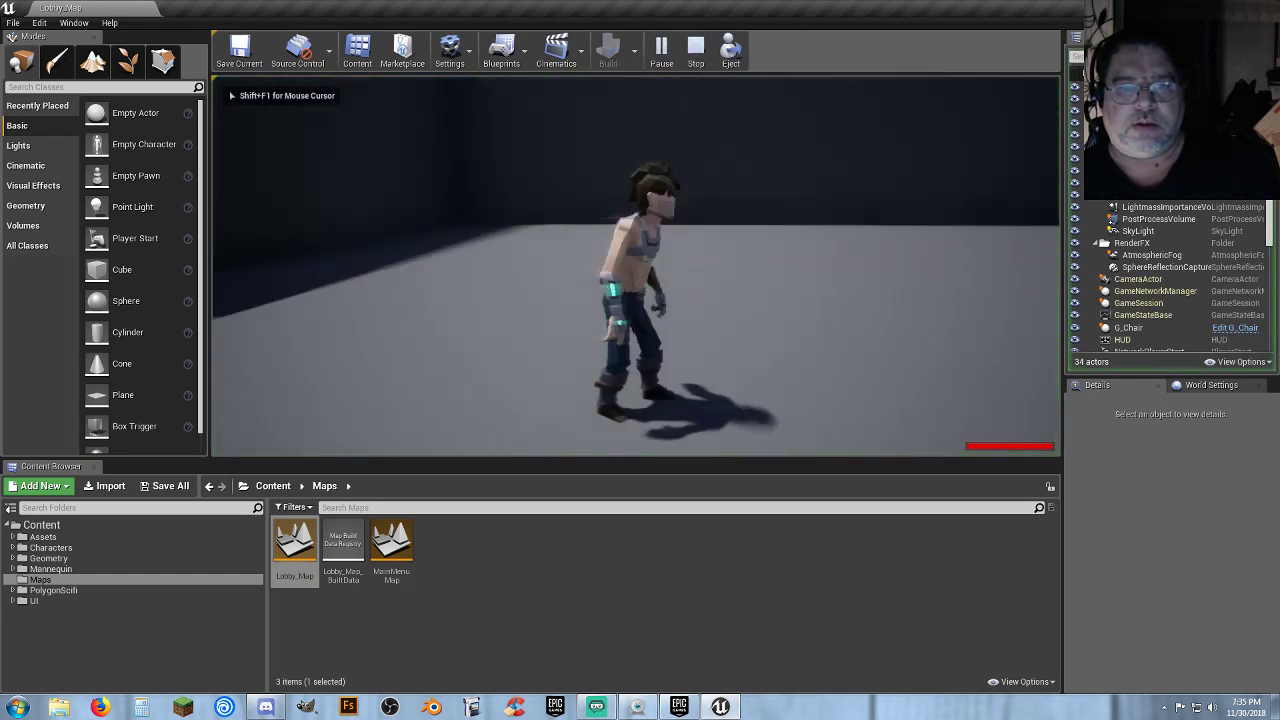
key(space)
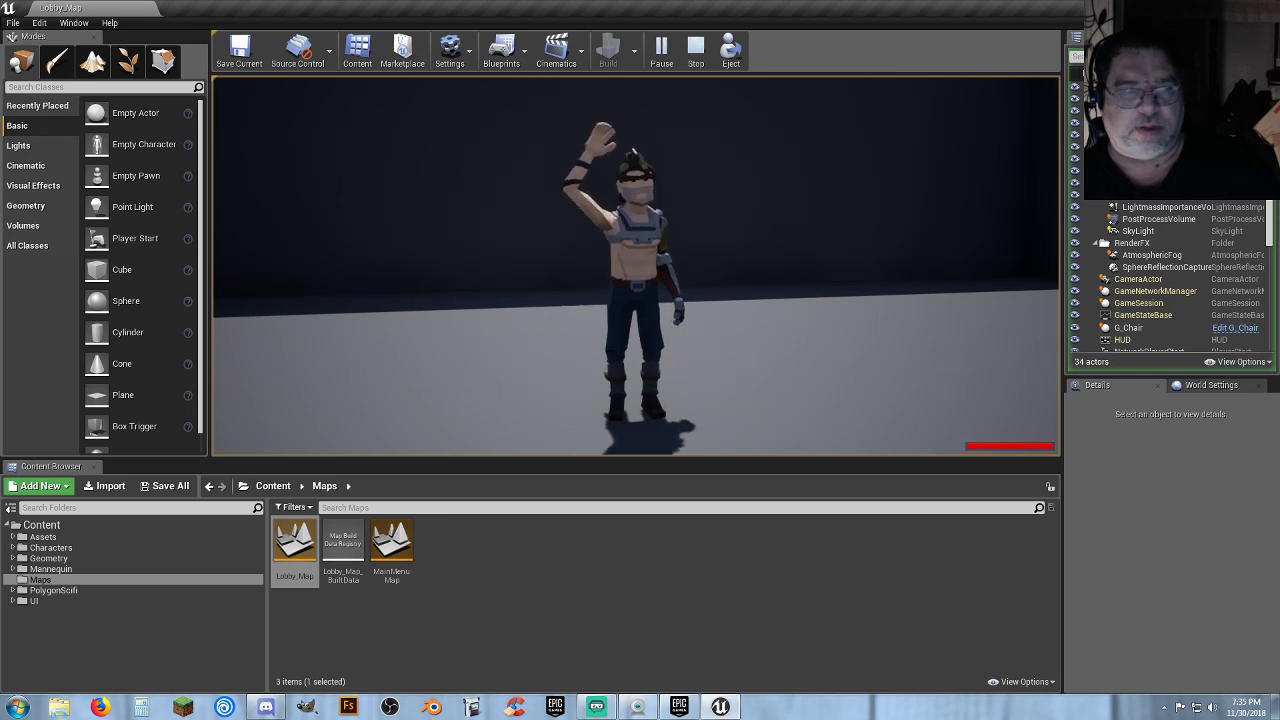
key(w)
key(w)
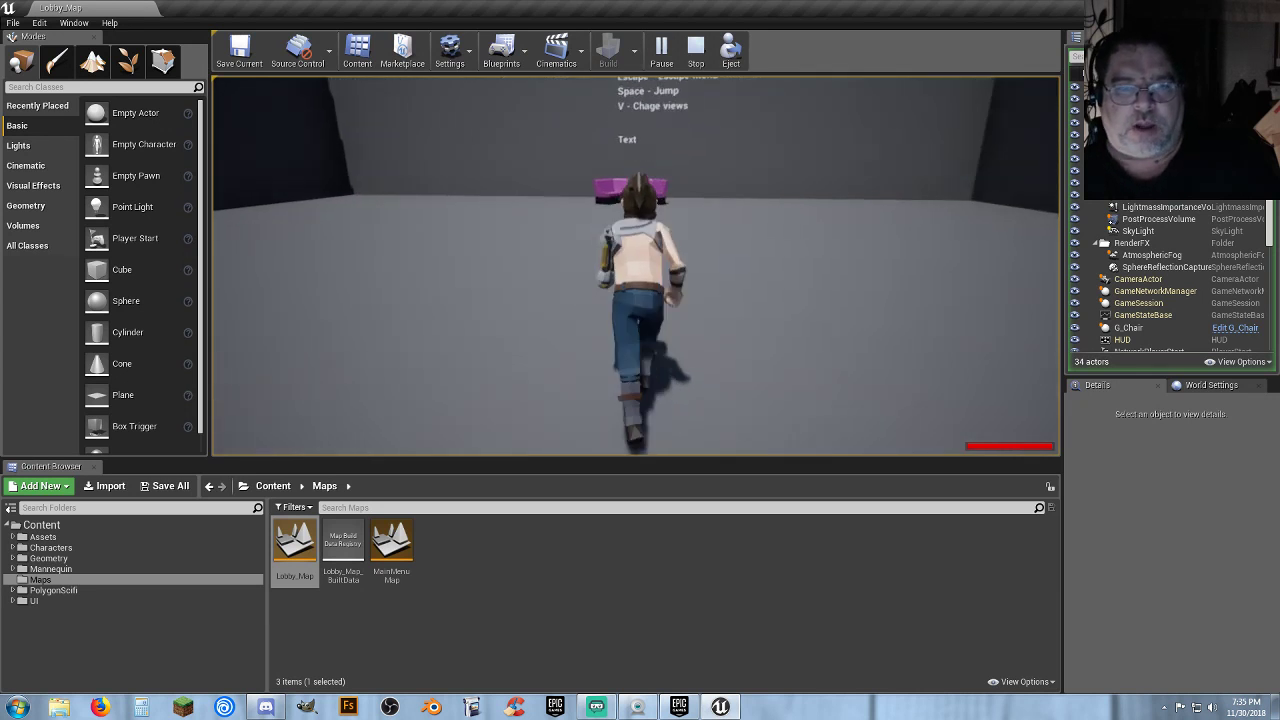
key(w)
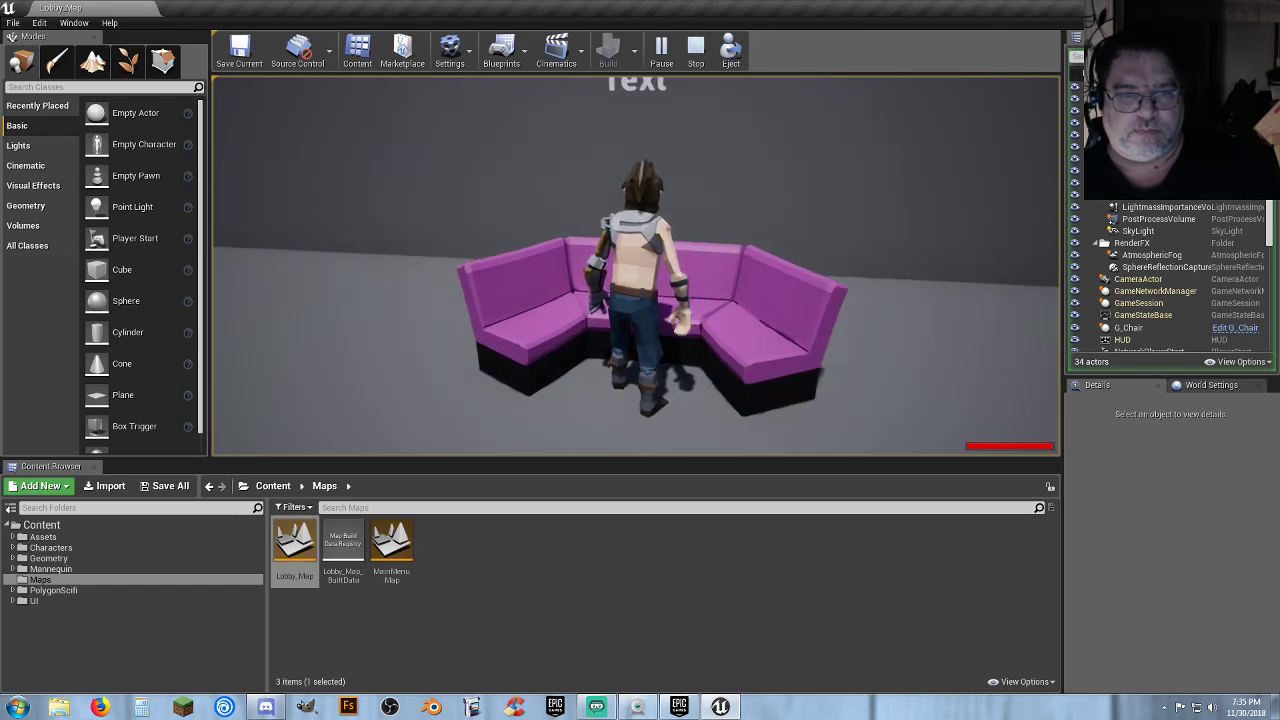
Position the character in front of the purple couch and test the sitting interaction
key(s)
key(a)
key(w)
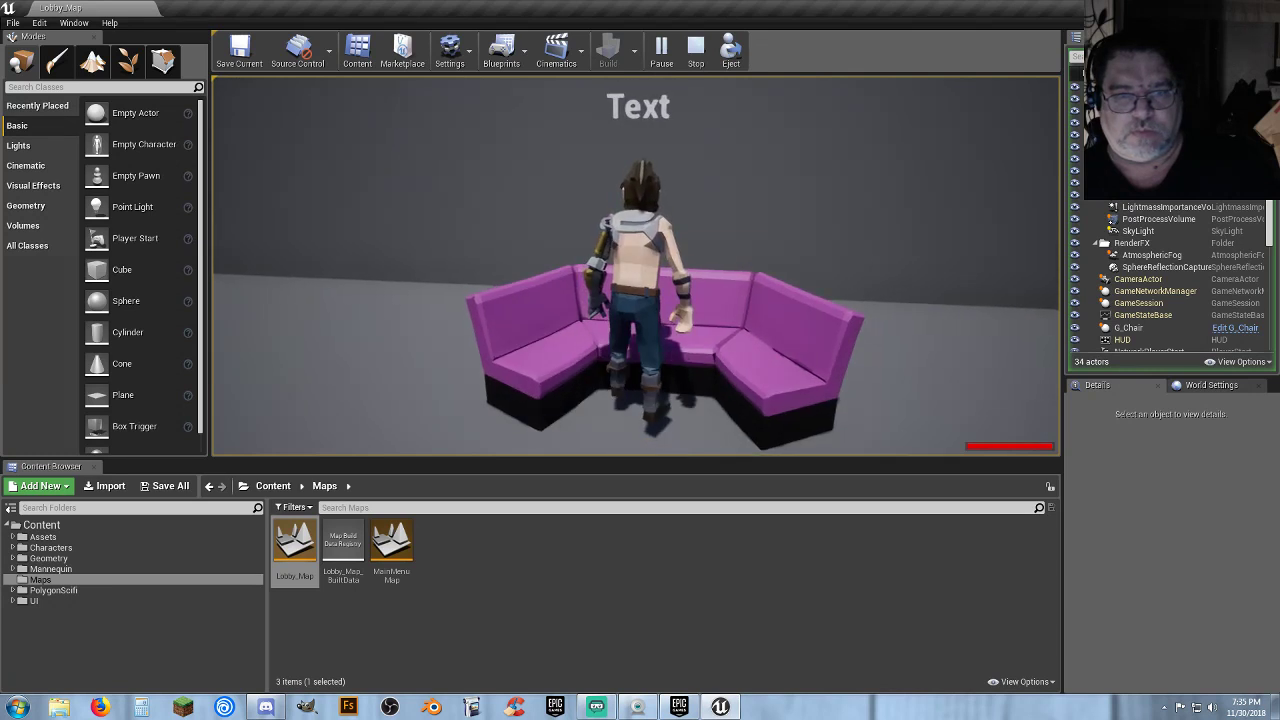
key(s)
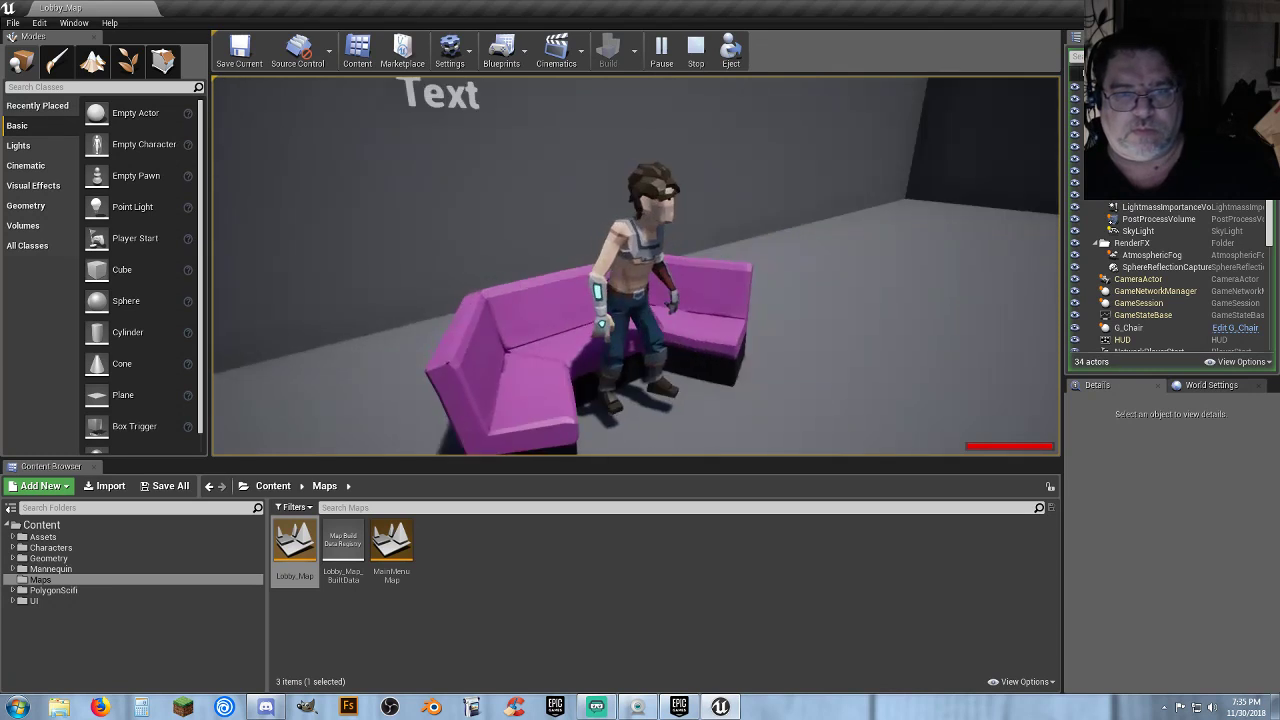
key(e)
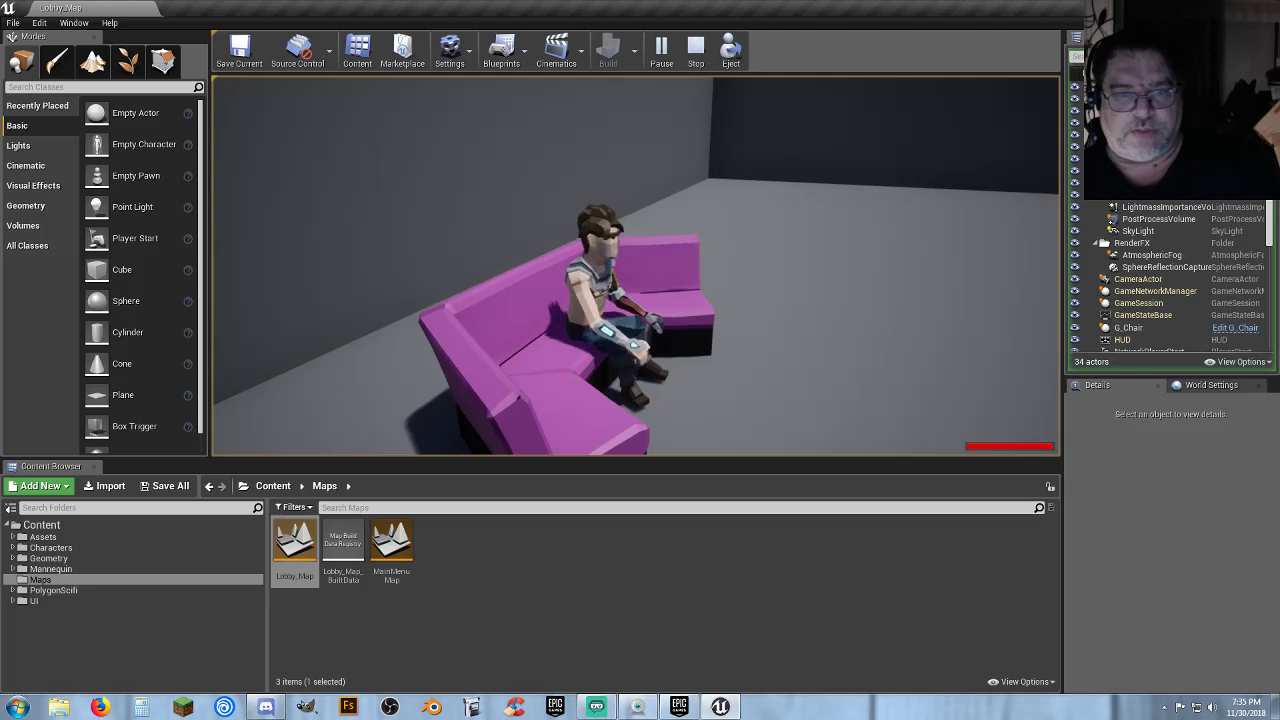
key(e)
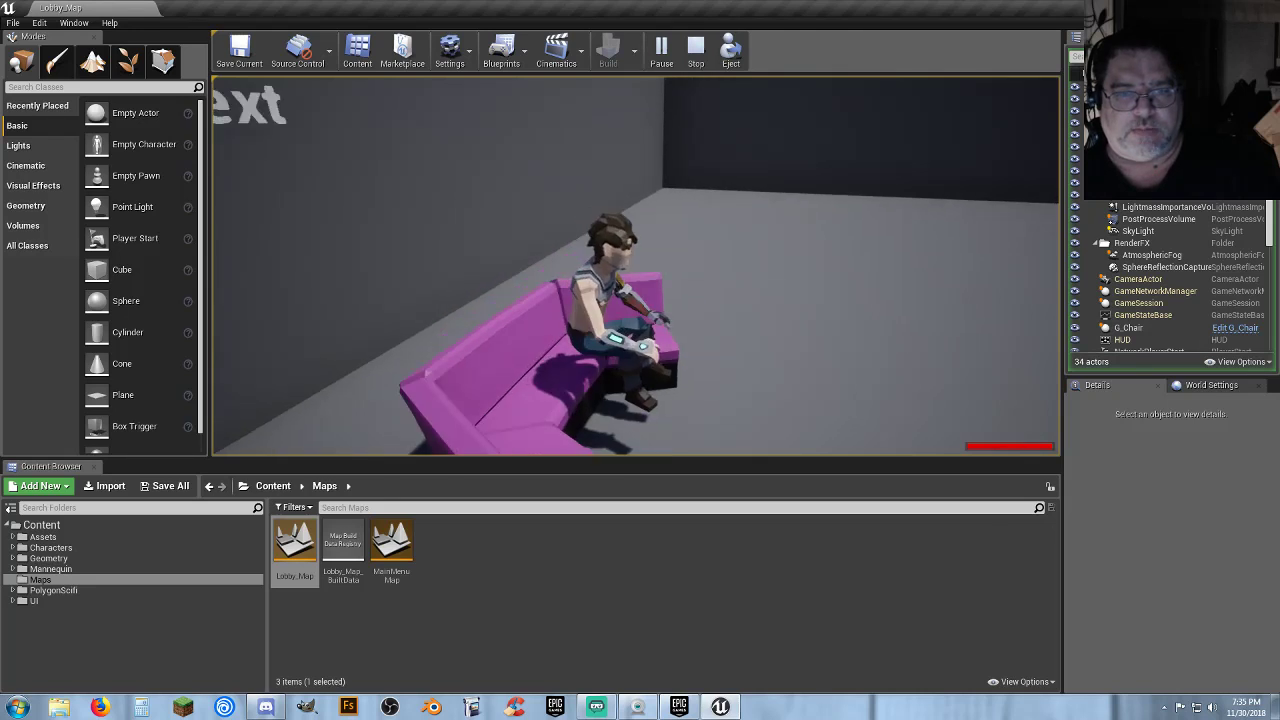
Run the character away from the couch and back, and retest sitting down on it
key(d)
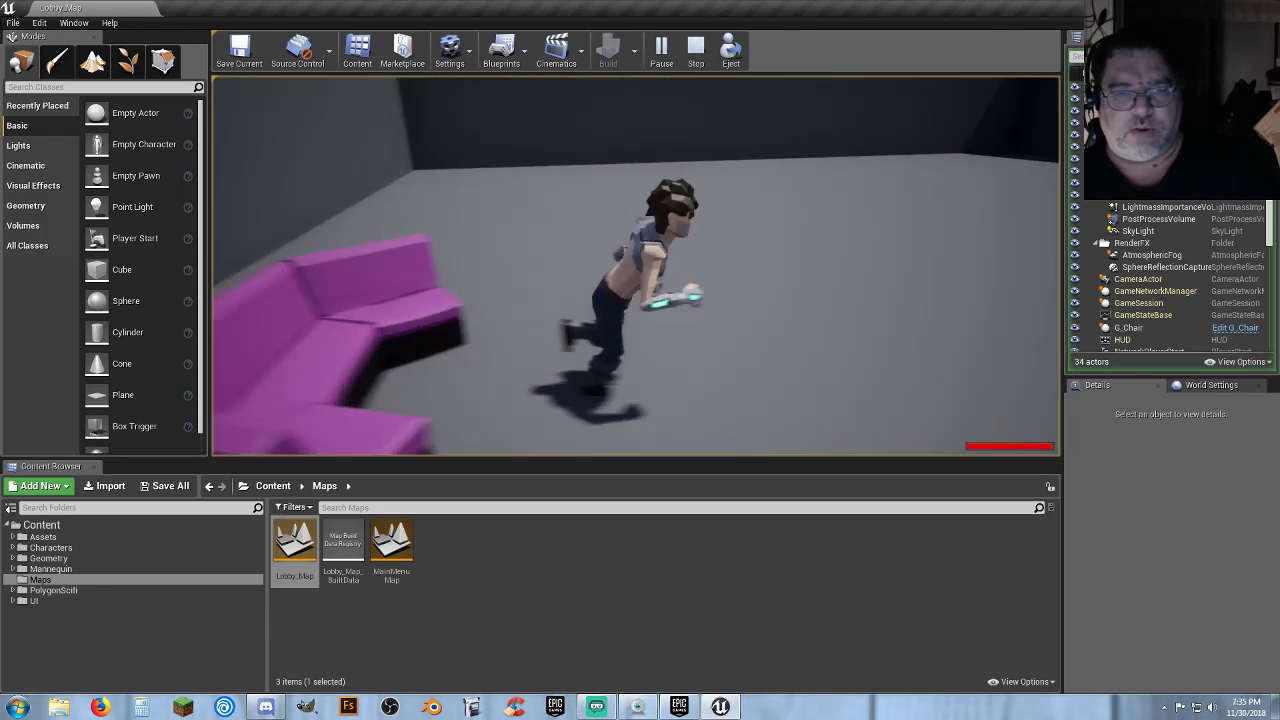
key(w)
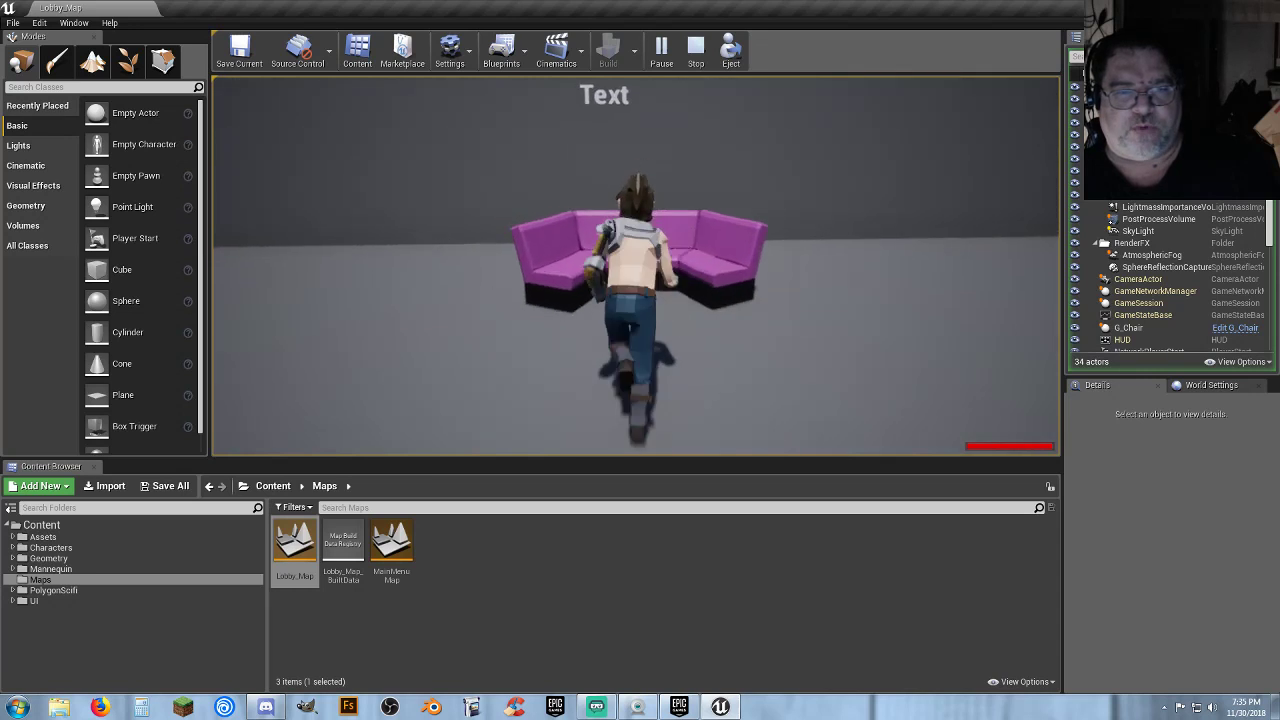
key(e)
key(e)
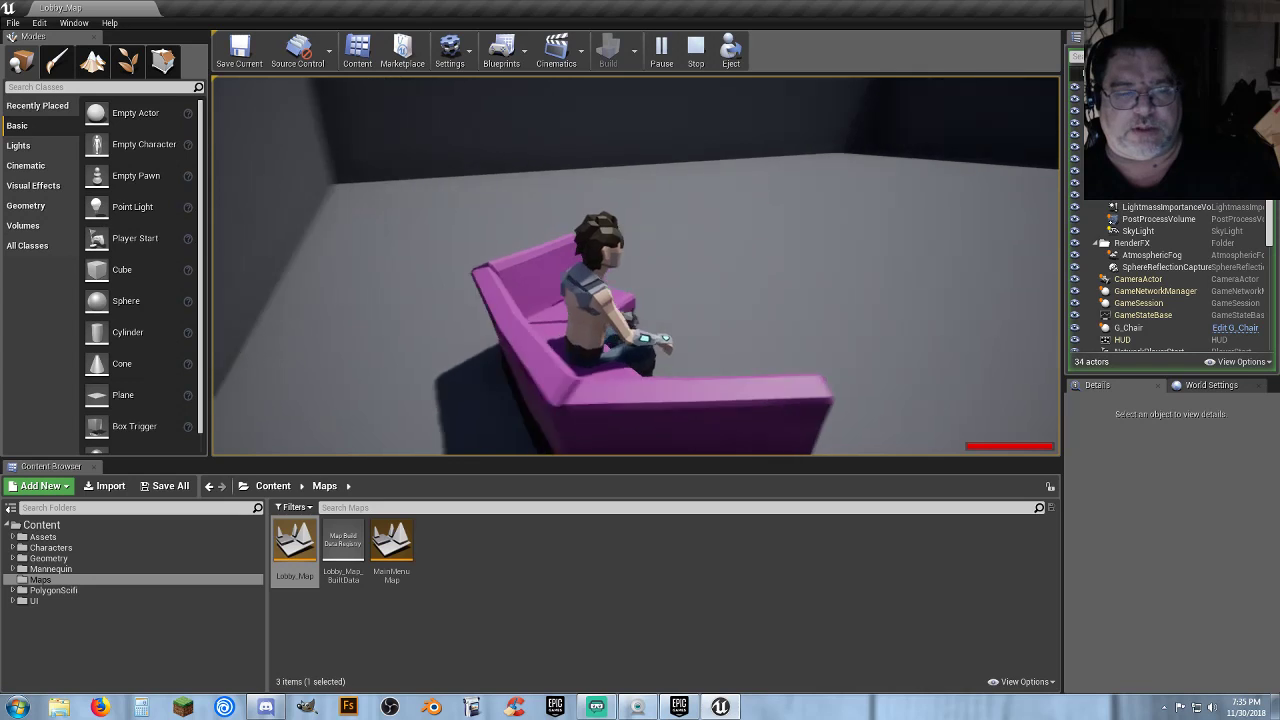
Make the character get up and walk away from the couch, and end the play session
key(w)
key(e)
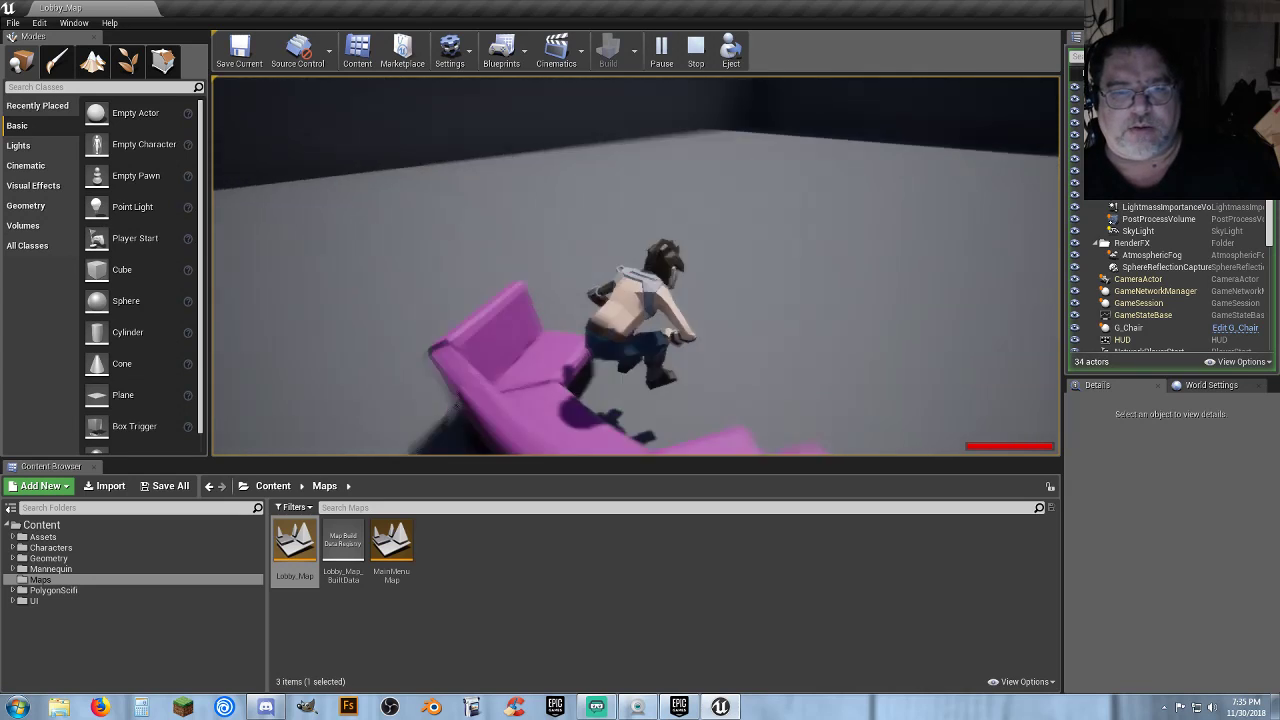
key(w)
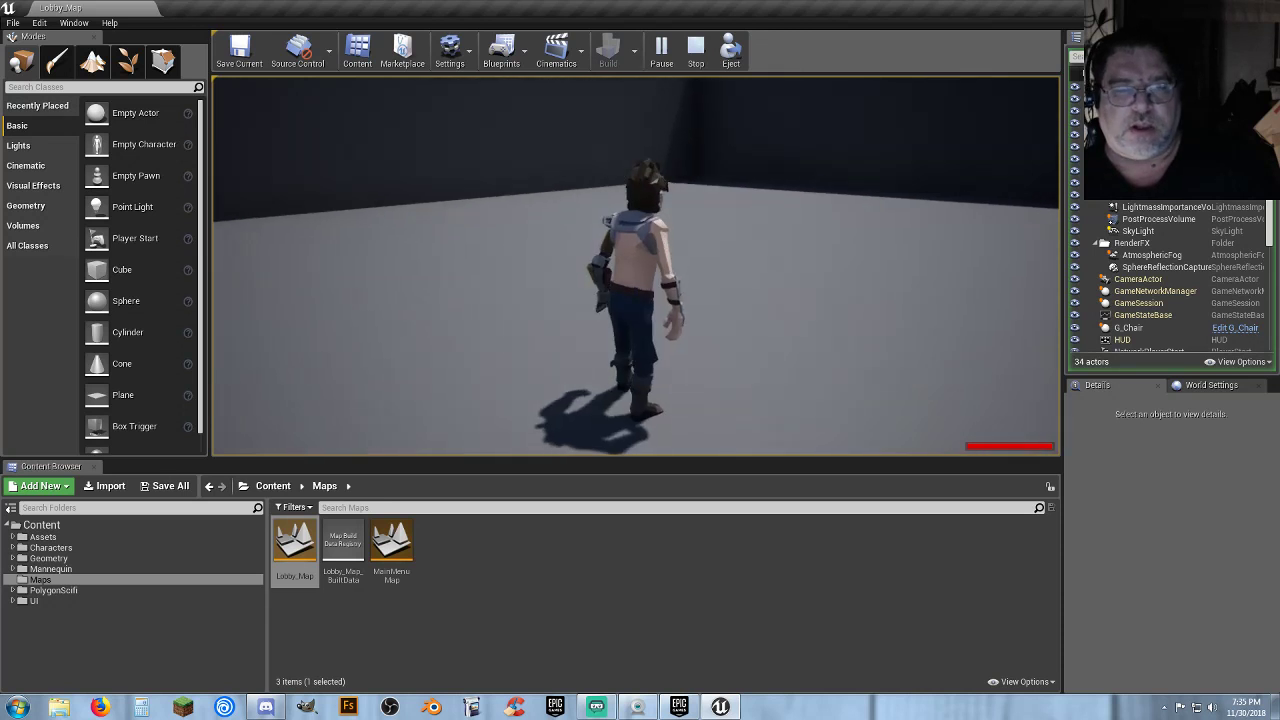
key(Escape)
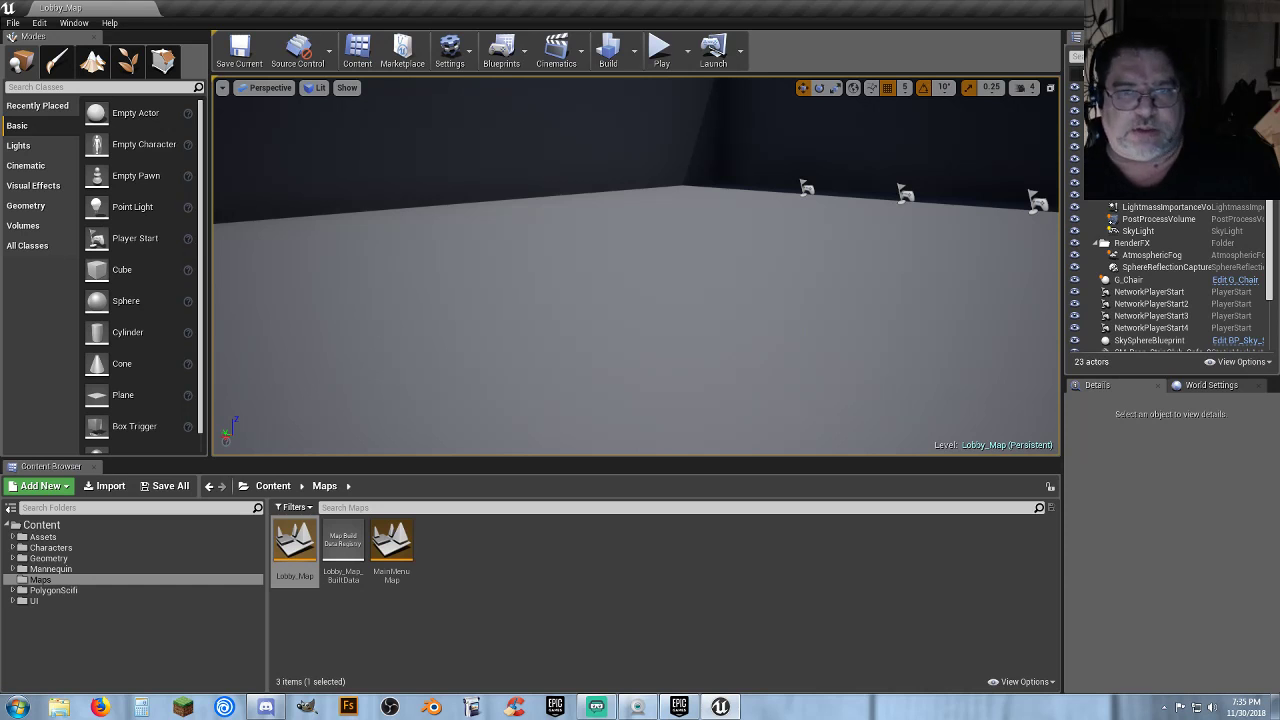
right_drag(920, 260, 490, 260)
key(s)
key(w)
mouse_move(872, 264)
right_down()
mouse_move(895, 160)
mouse_move(950, 162)
mouse_move(872, 264)
right_up()
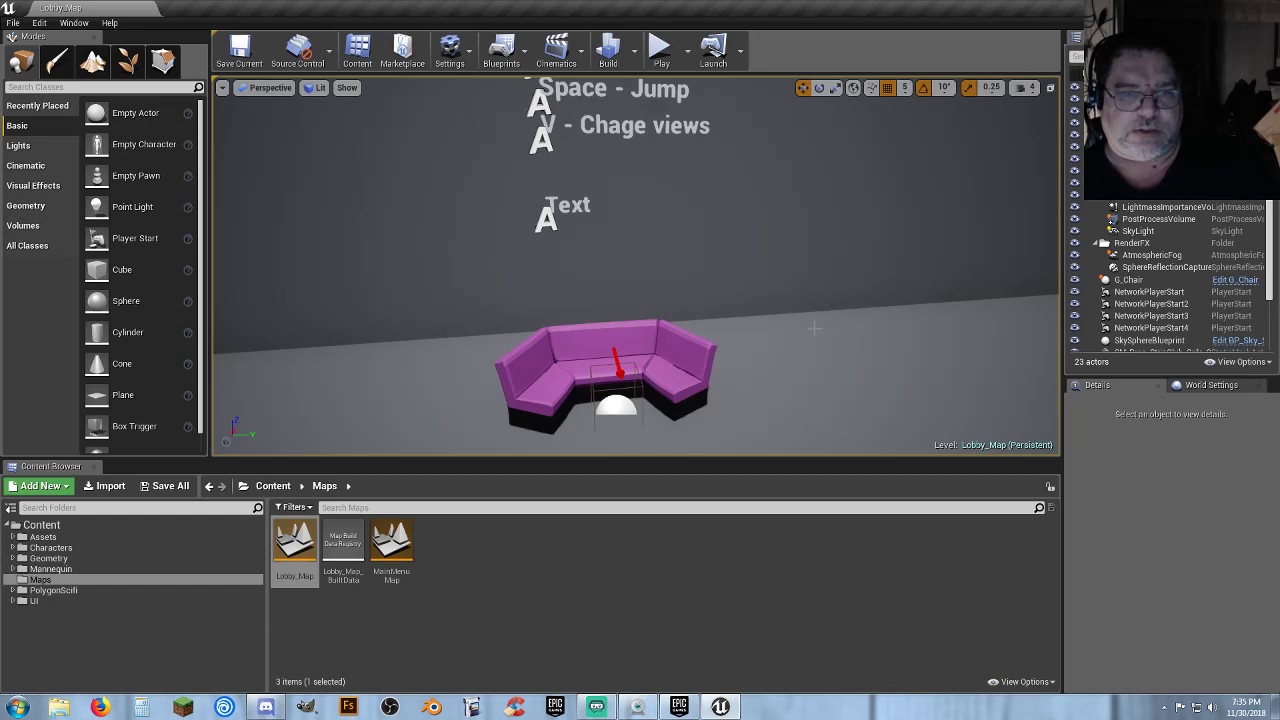
right_drag(849, 270, 823, 327)
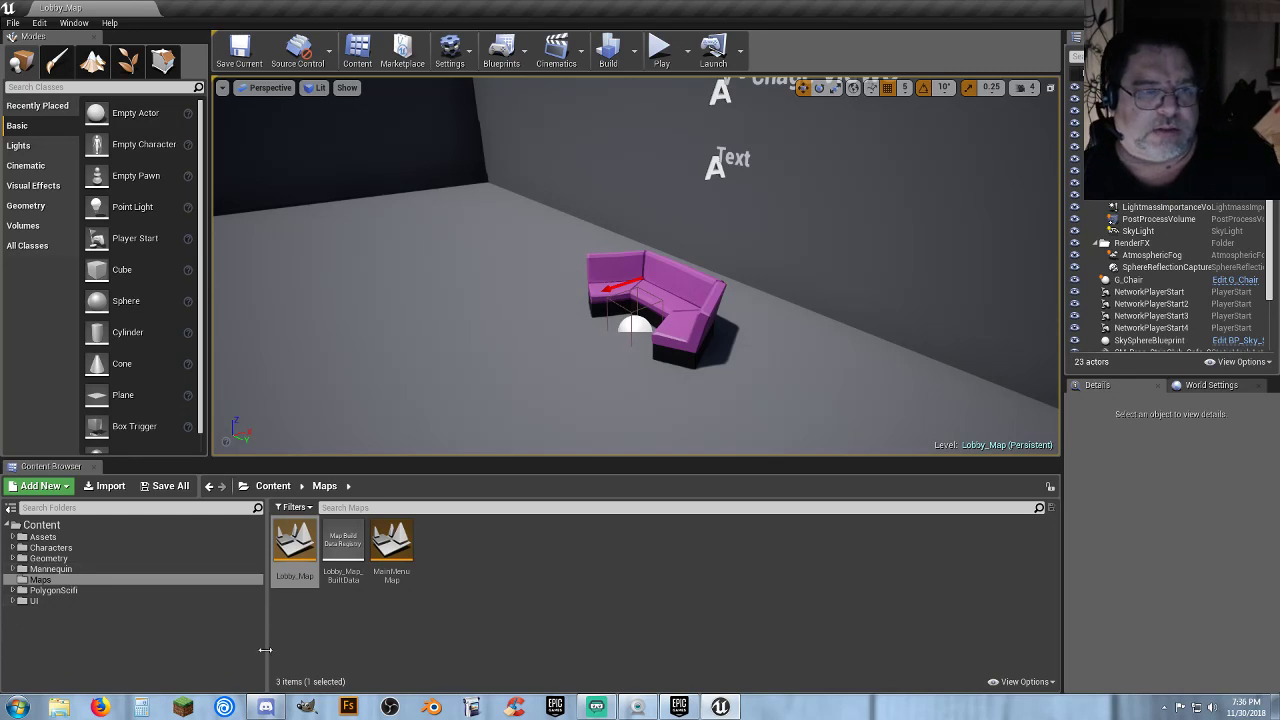
click(625, 586)
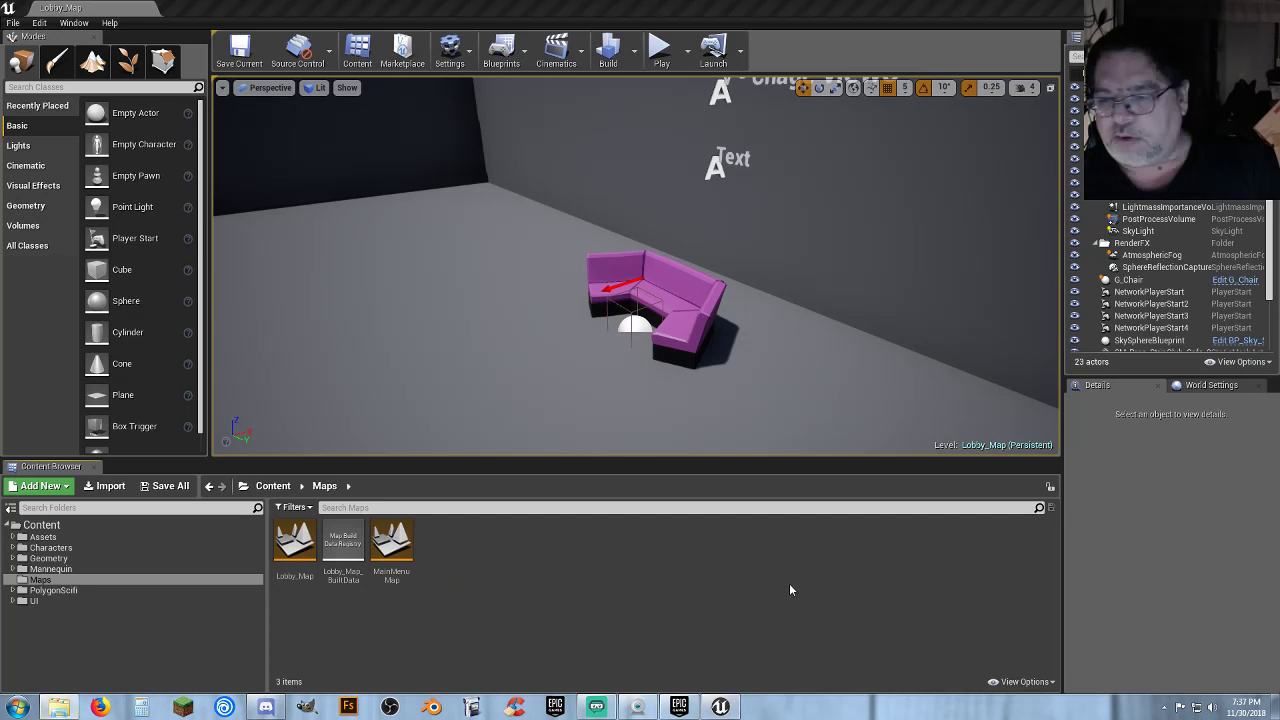
click(1164, 707)
click(1101, 623)
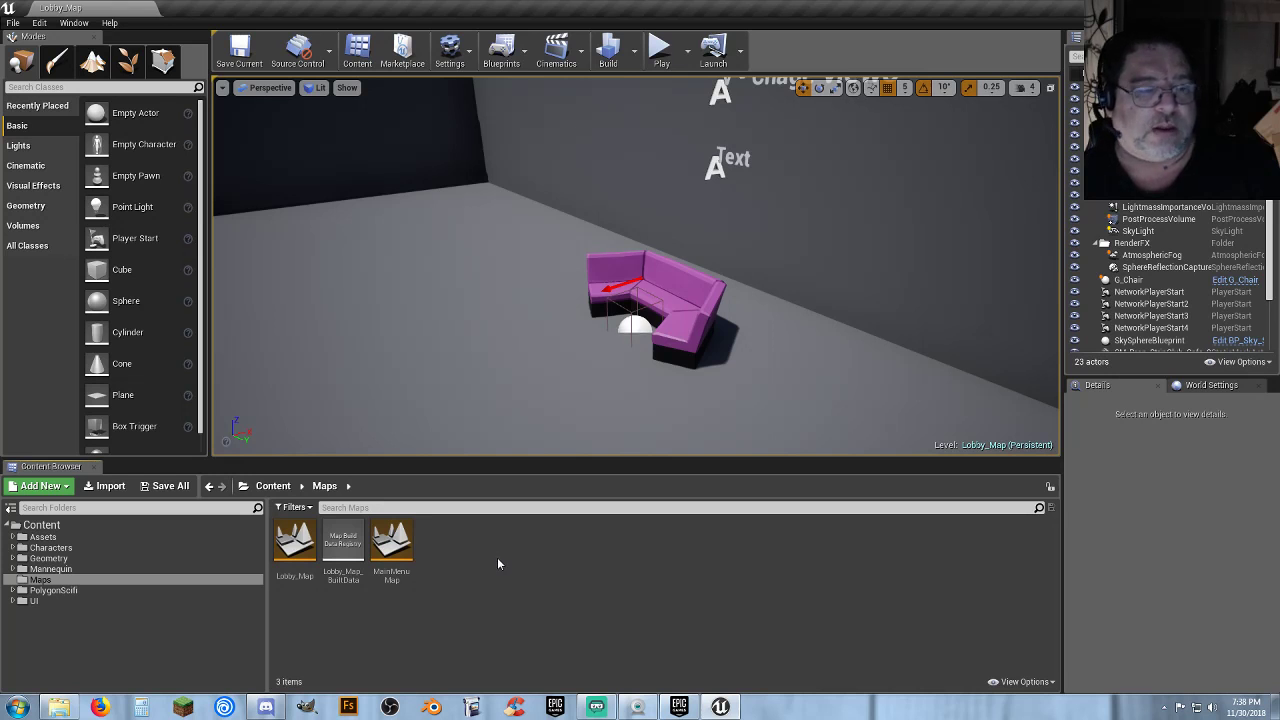
Open the Weapons folder inside the PolygonScifi meshes and expand its subfolders
click(14, 591)
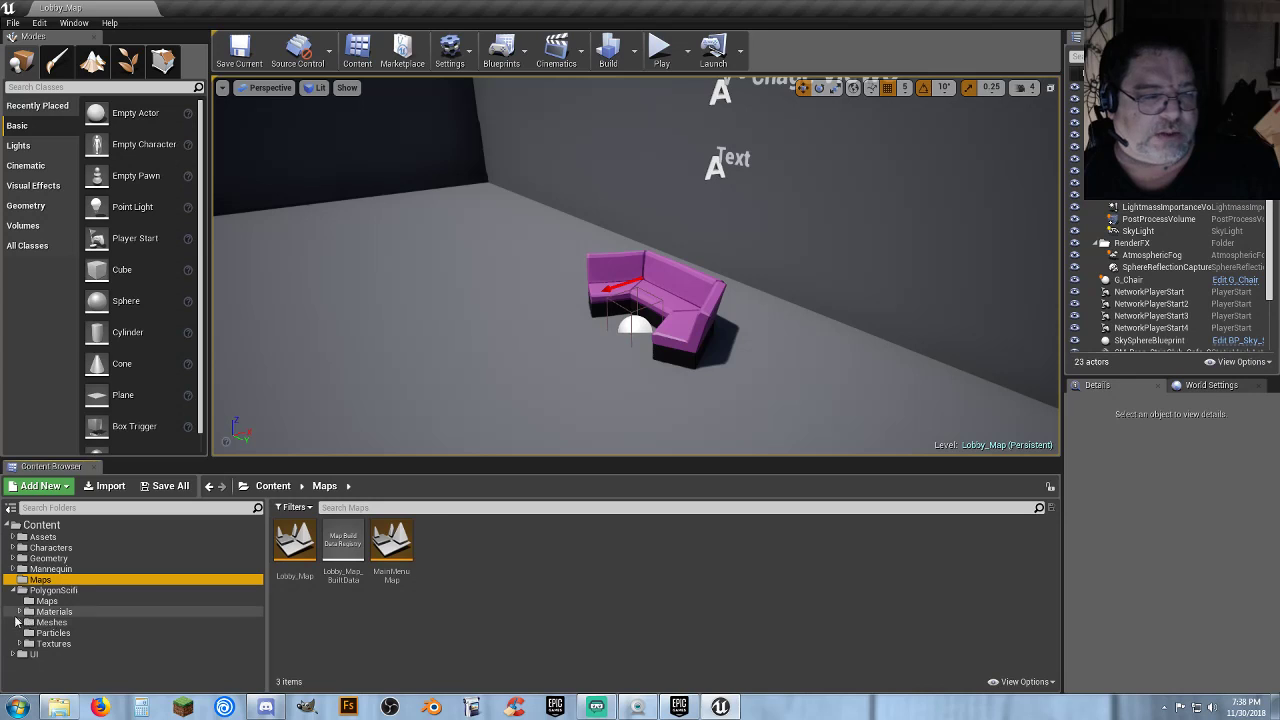
click(19, 622)
scroll(102, 610, down, 3)
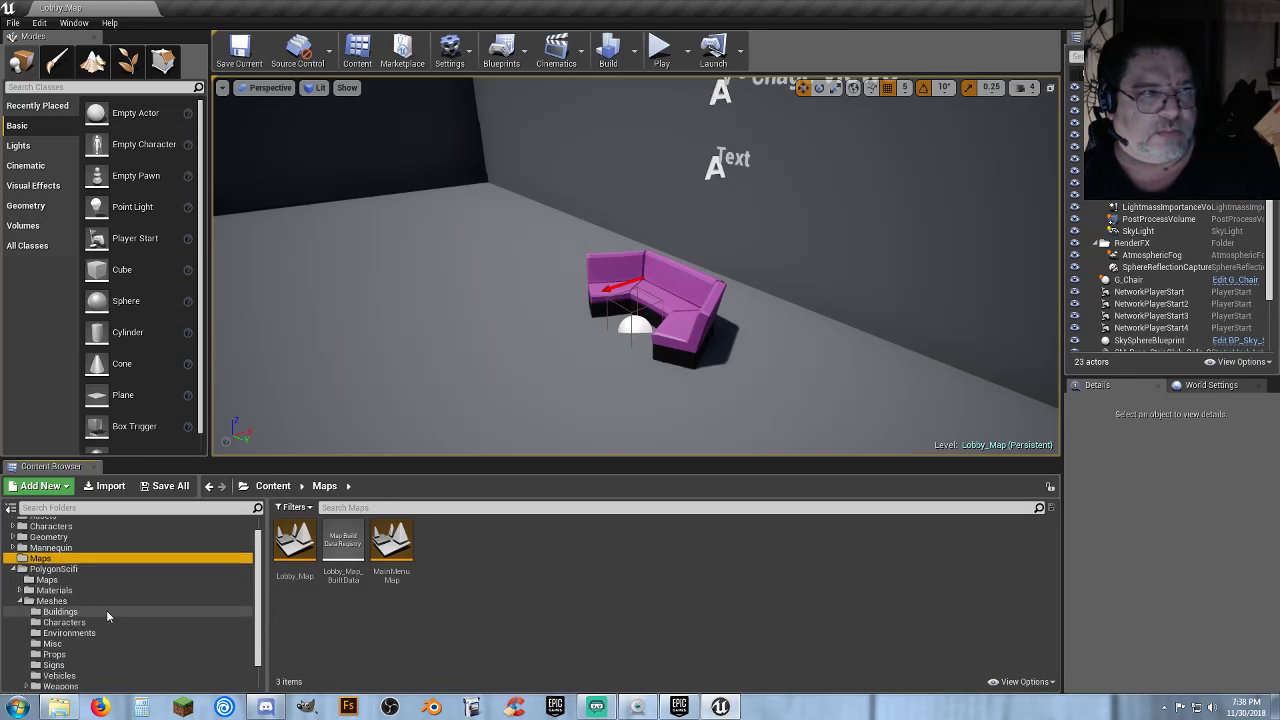
click(60, 653)
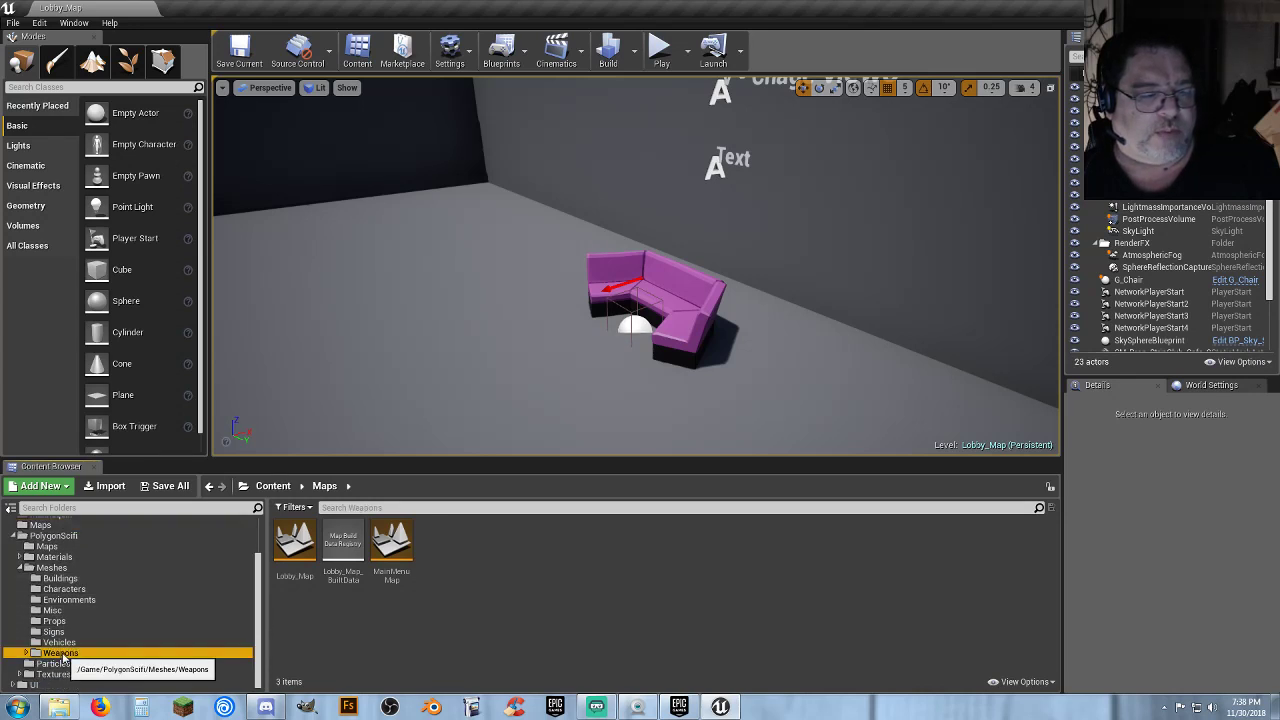
click(25, 653)
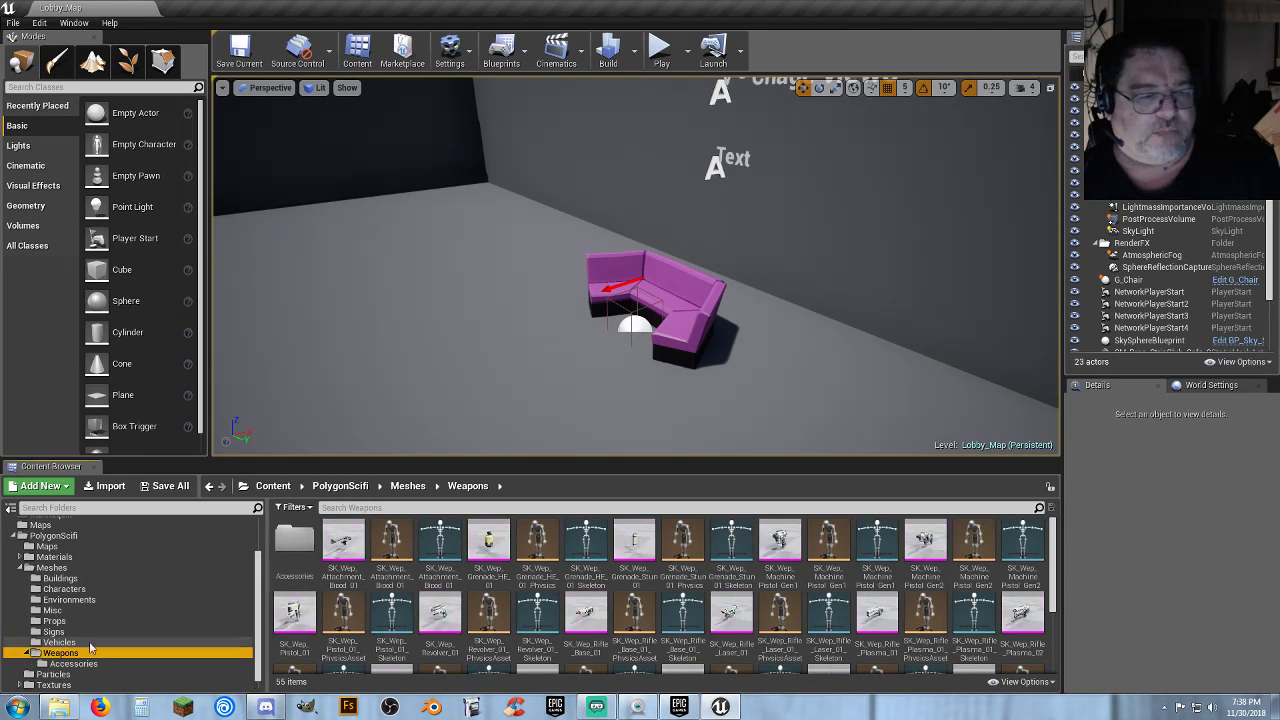
Look through the weapon meshes in the Accessories subfolder and return to the Weapons folder
click(73, 664)
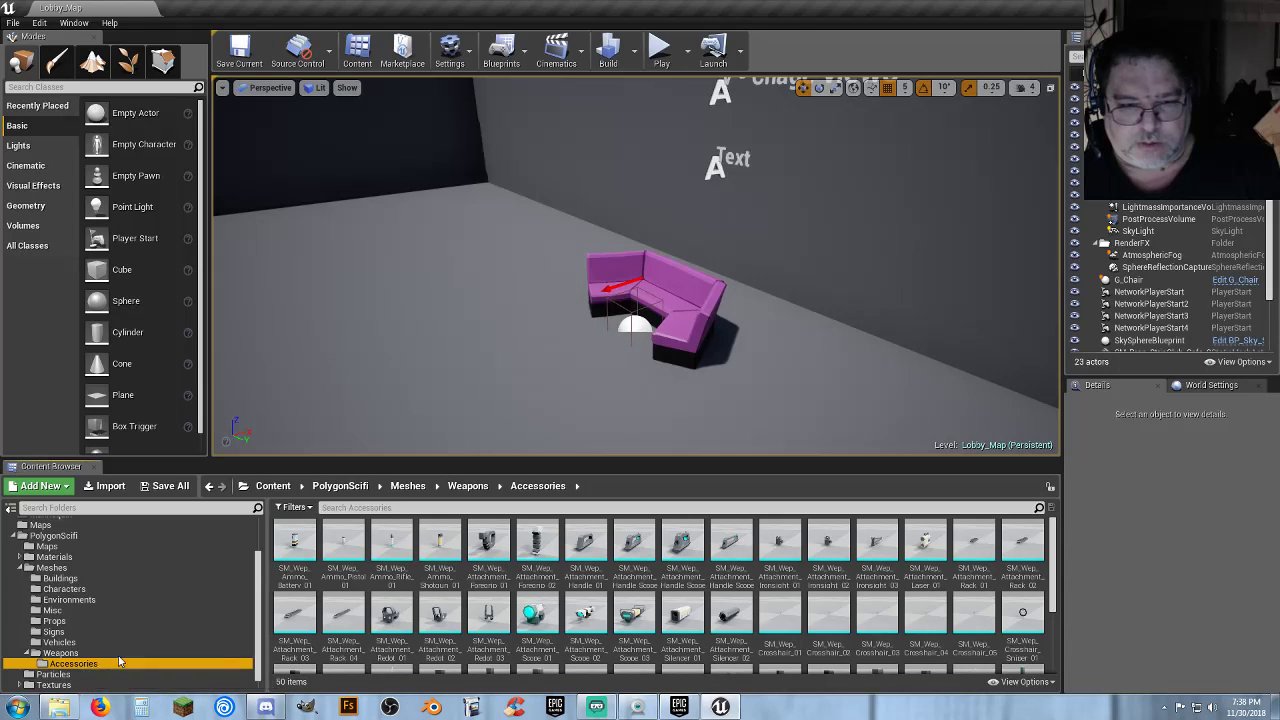
scroll(920, 567, down, 1)
scroll(920, 567, down, 3)
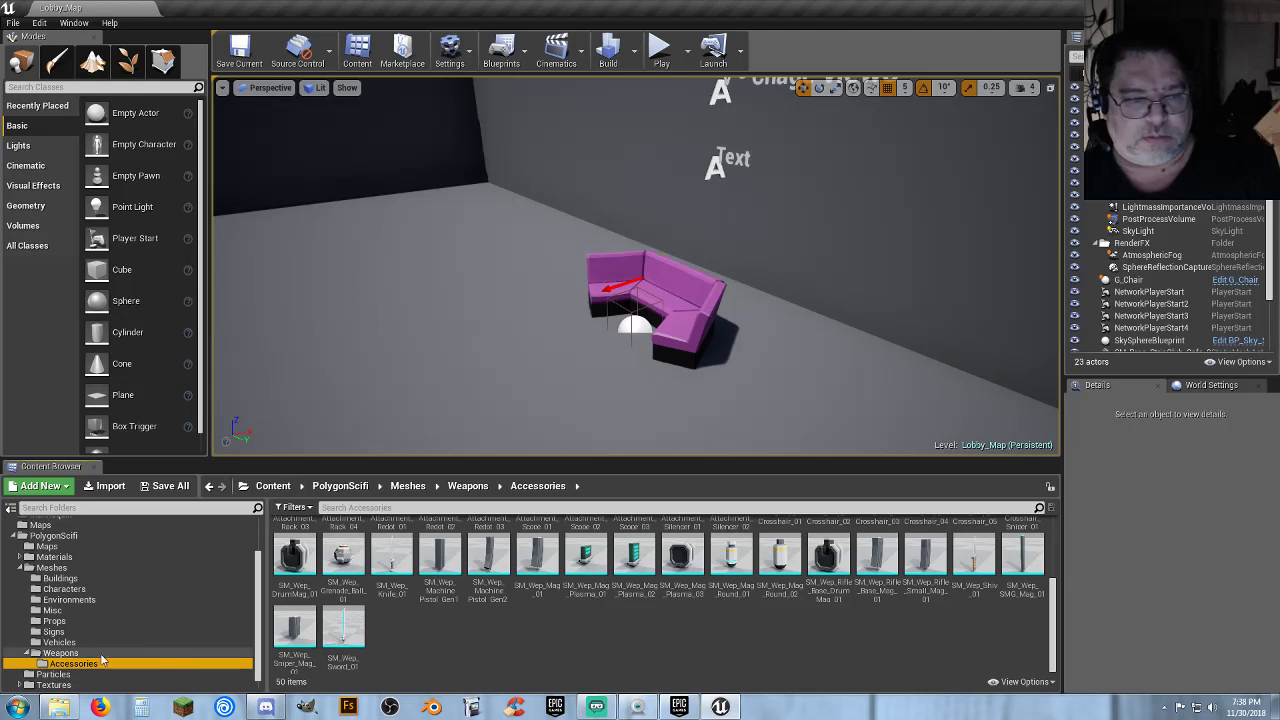
click(60, 652)
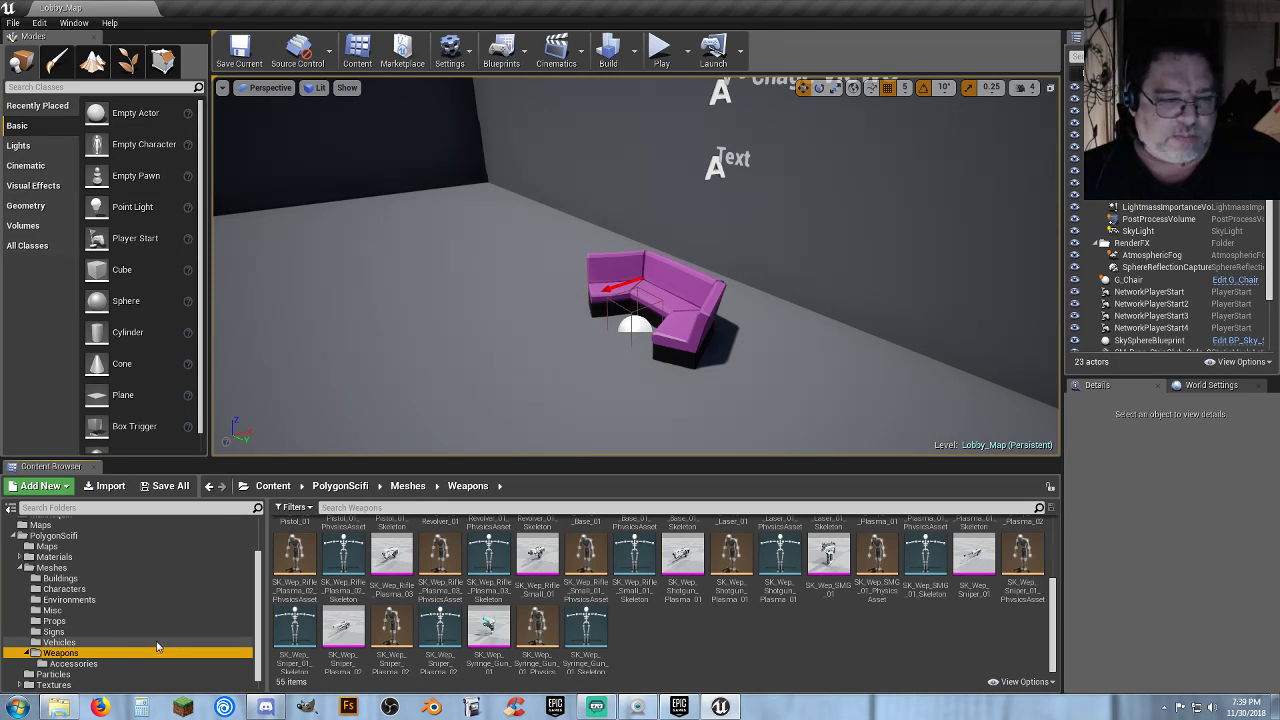
Collapse the PolygonScifi folder and open the Blueprints folder under Characters
scroll(100, 610, up, 5)
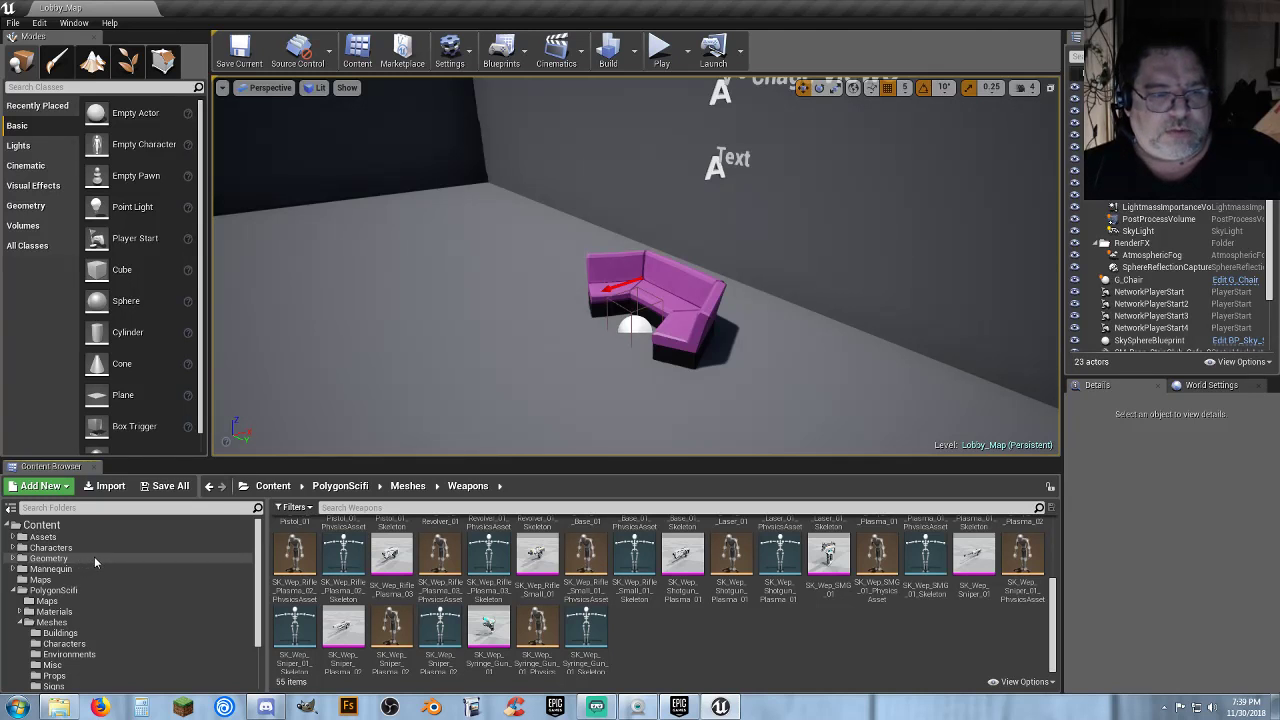
click(13, 595)
click(22, 590)
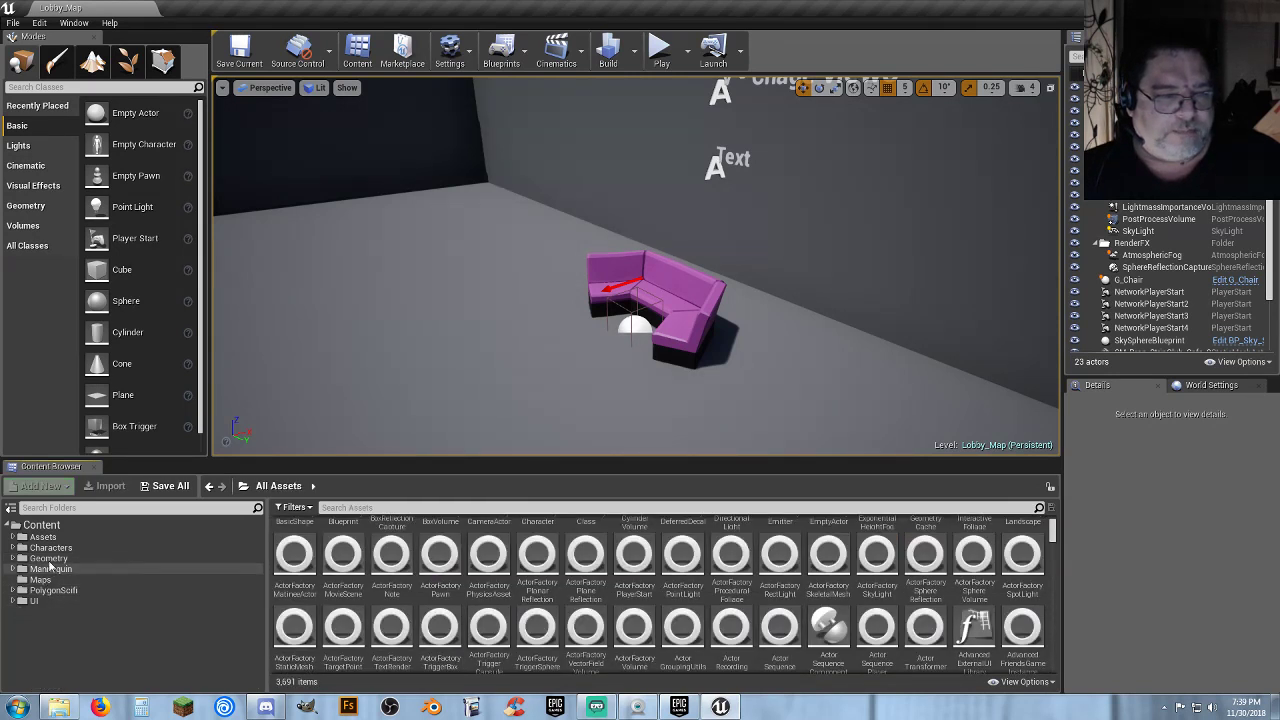
click(40, 548)
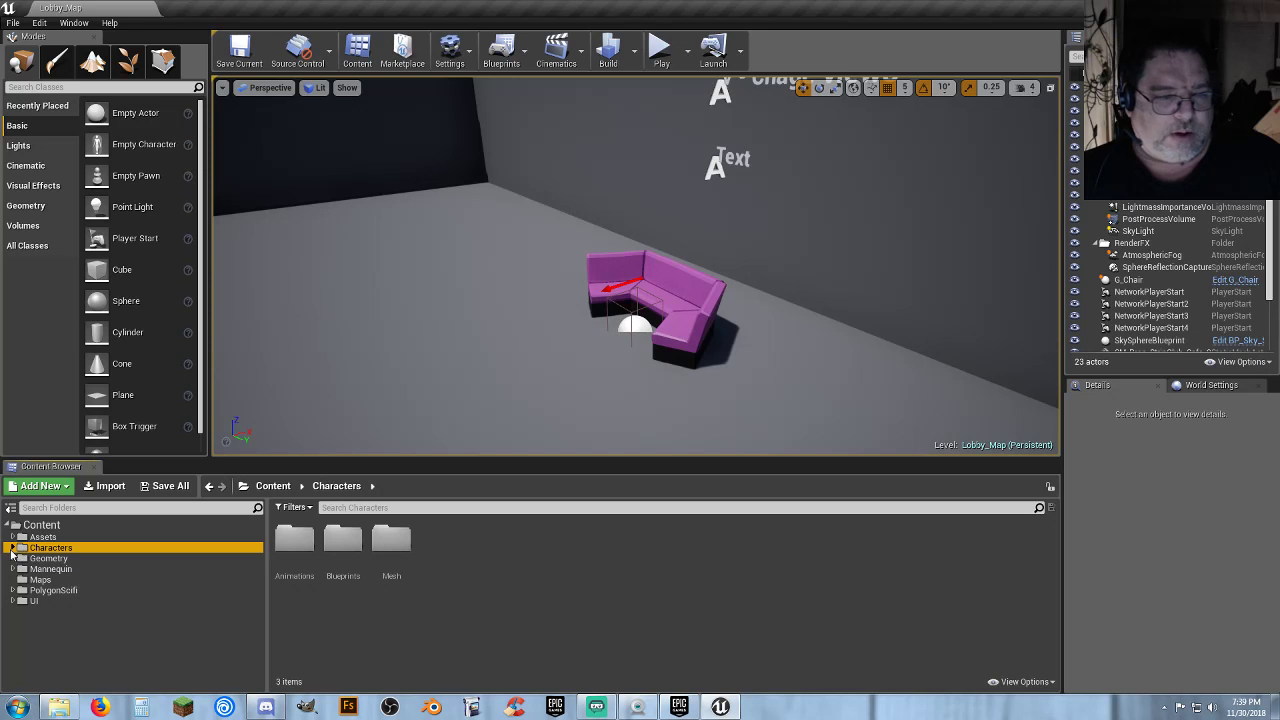
click(12, 548)
click(55, 569)
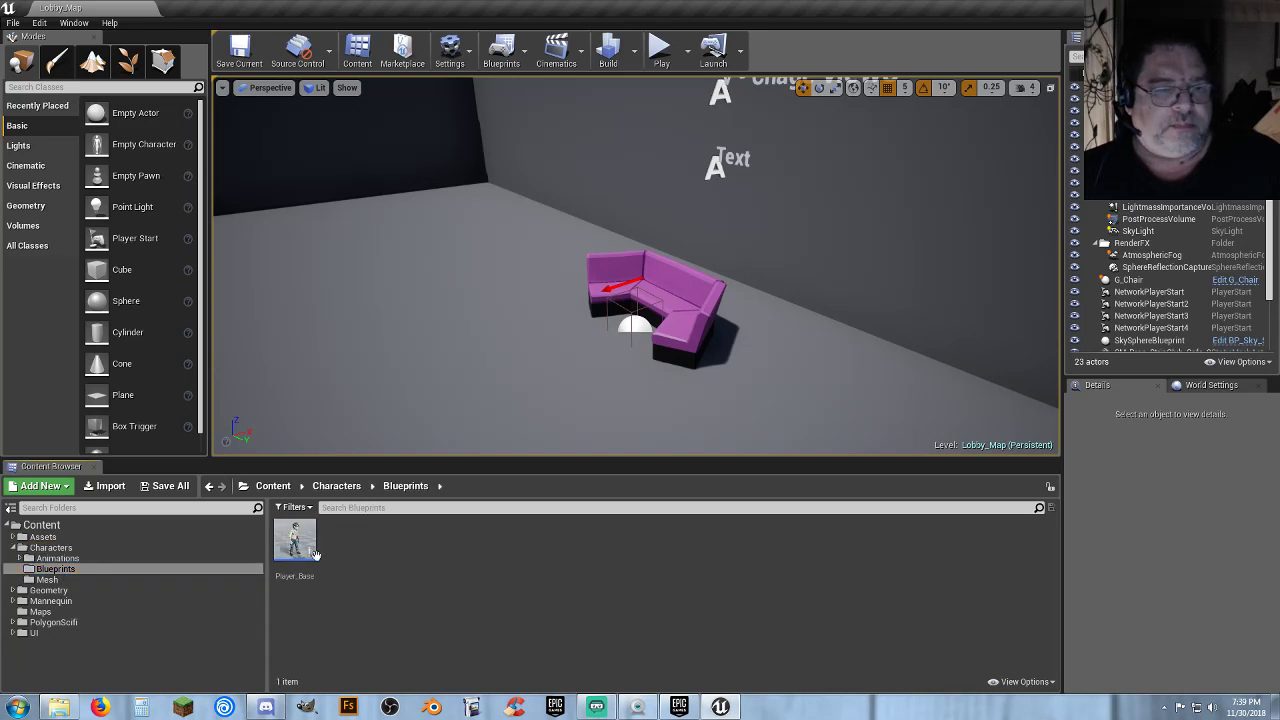
Open the Player_Base blueprint and bring the sitting nodes below the View Change section into view in the Event Graph
double_click(308, 550)
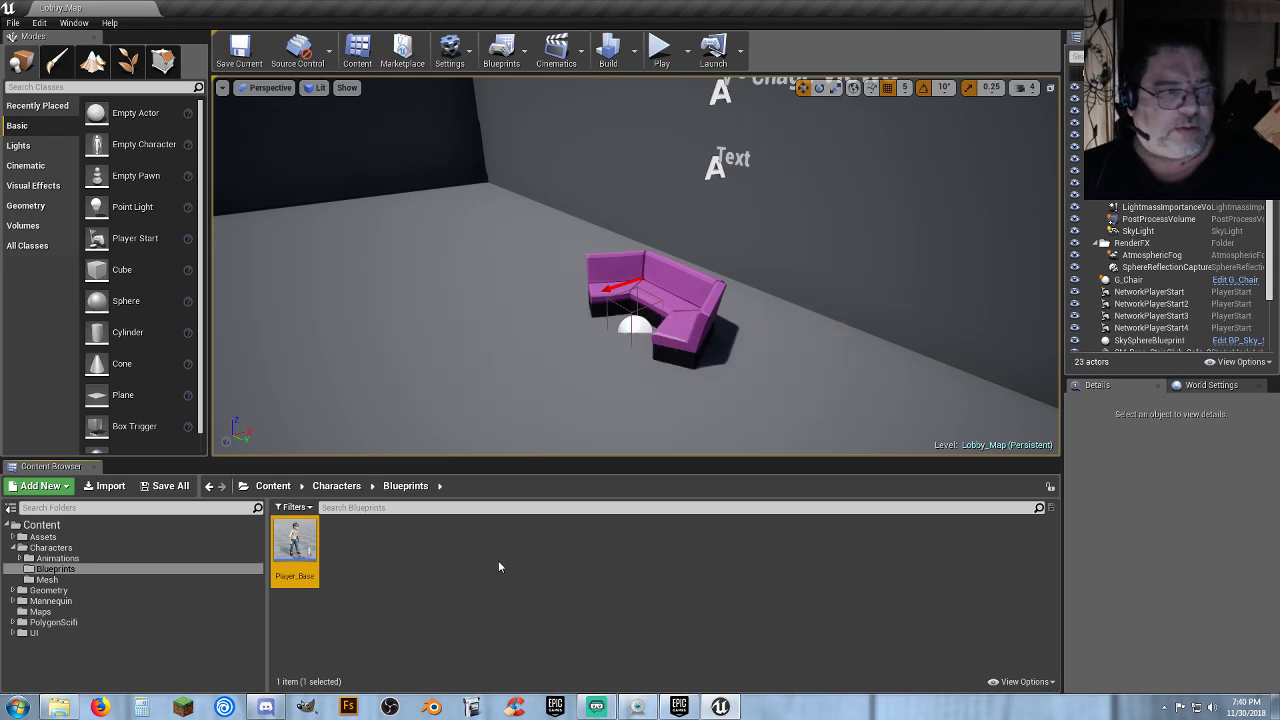
scroll(493, 462, down, 5)
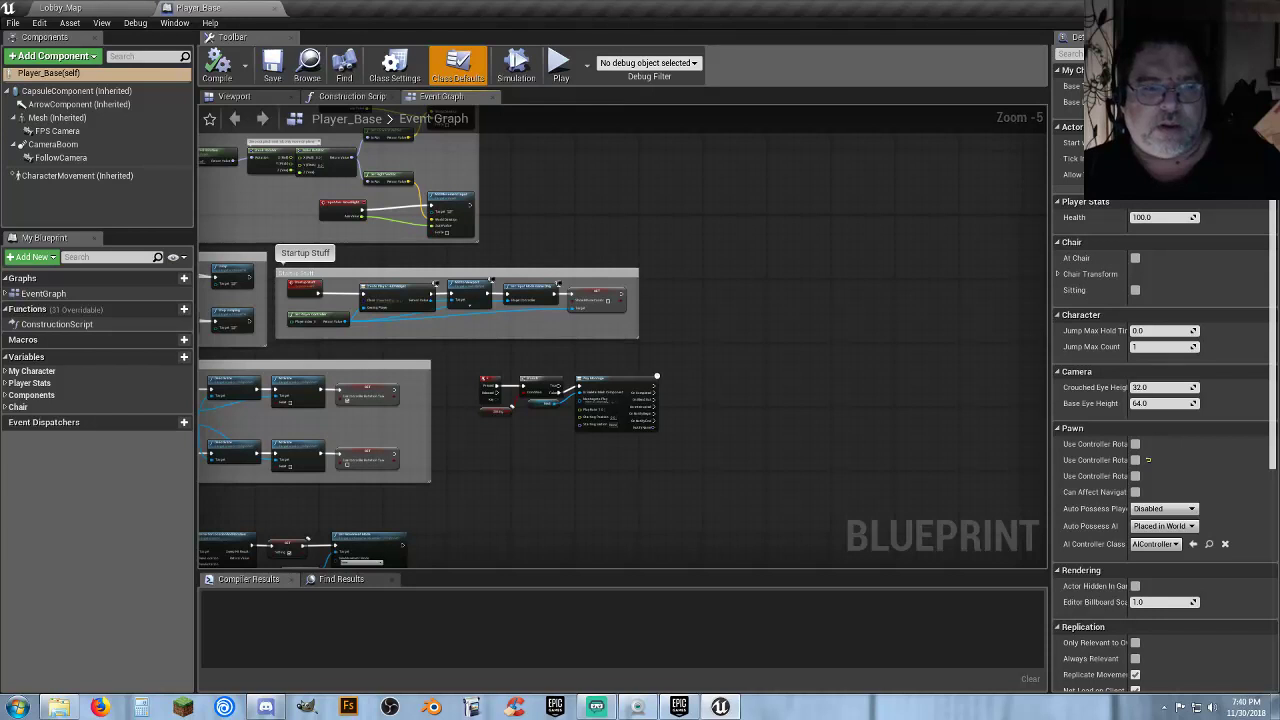
right_drag(530, 450, 845, 380)
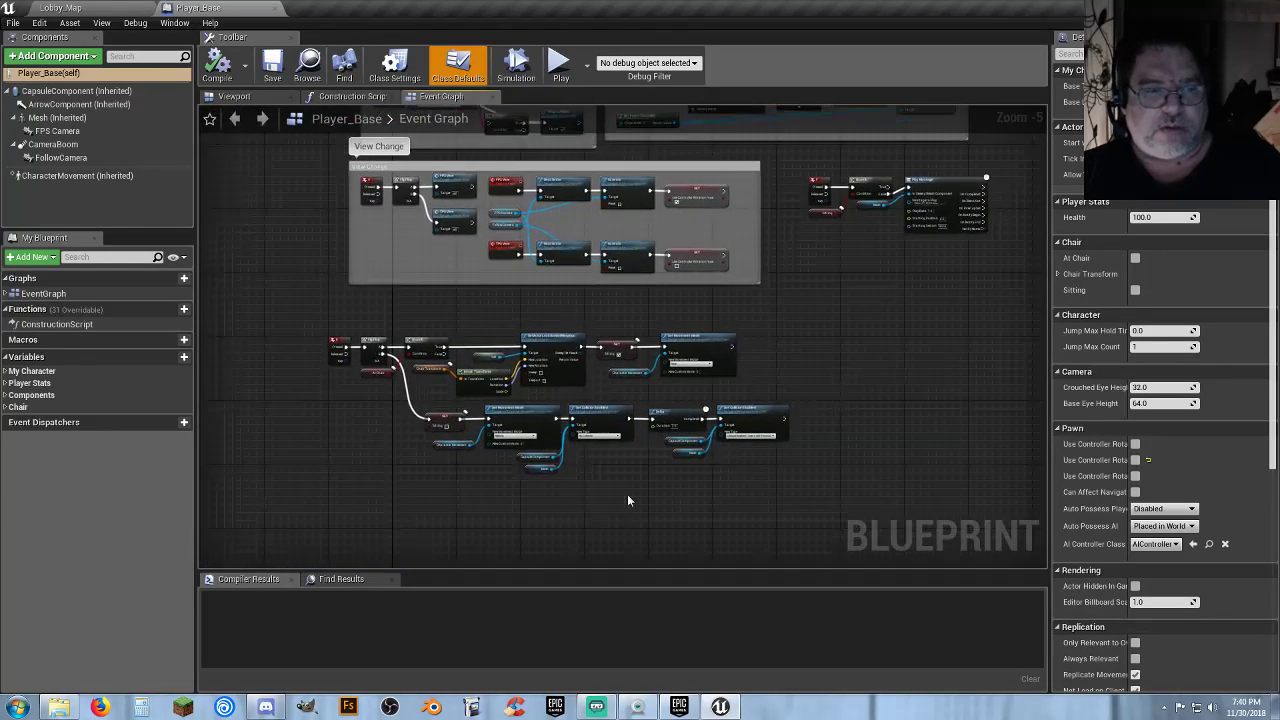
Move the whole group of sitting nodes from below View Change to the empty area beside the movement input nodes
drag(782, 489, 285, 314)
right_drag(862, 403, 542, 551)
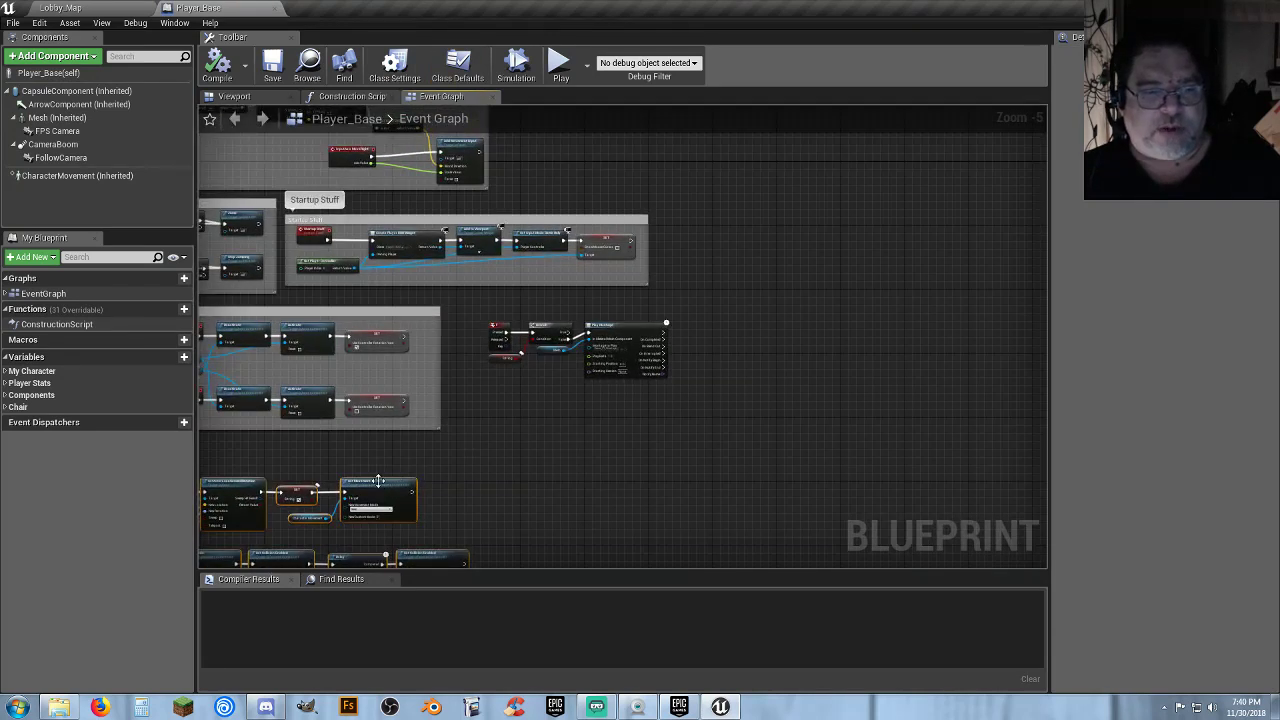
drag(379, 480, 957, 150)
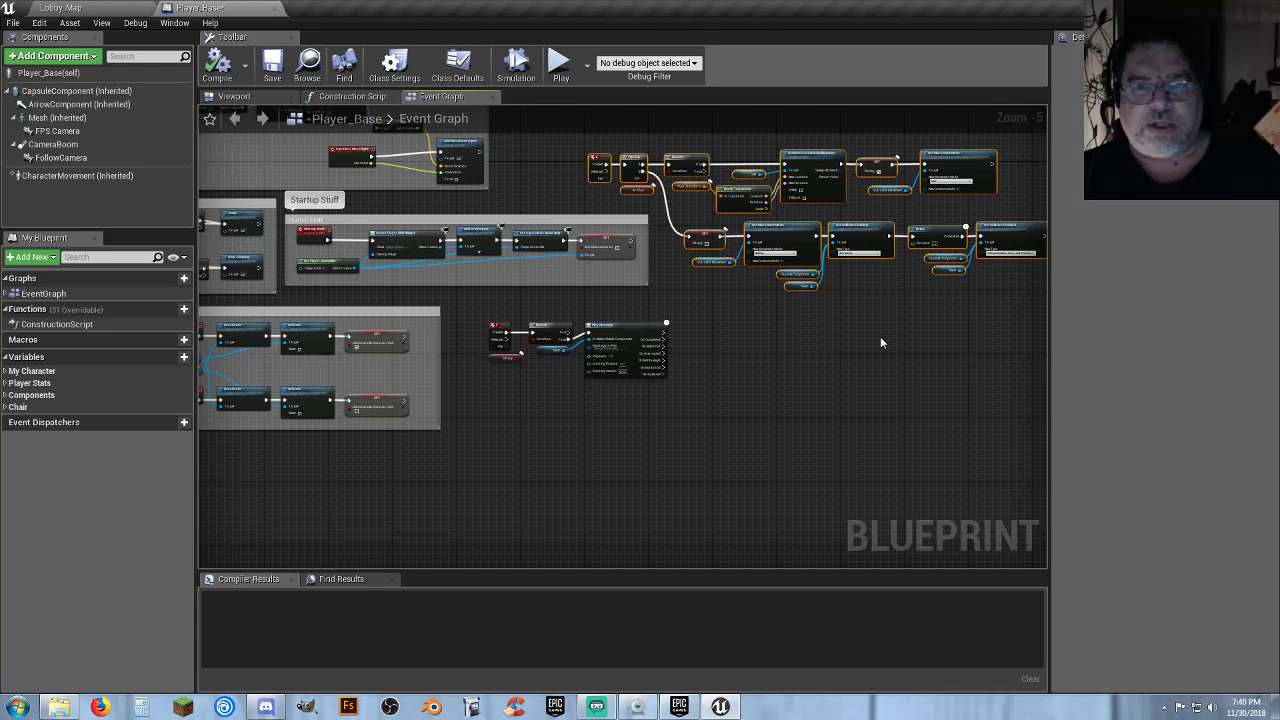
right_drag(848, 206, 801, 414)
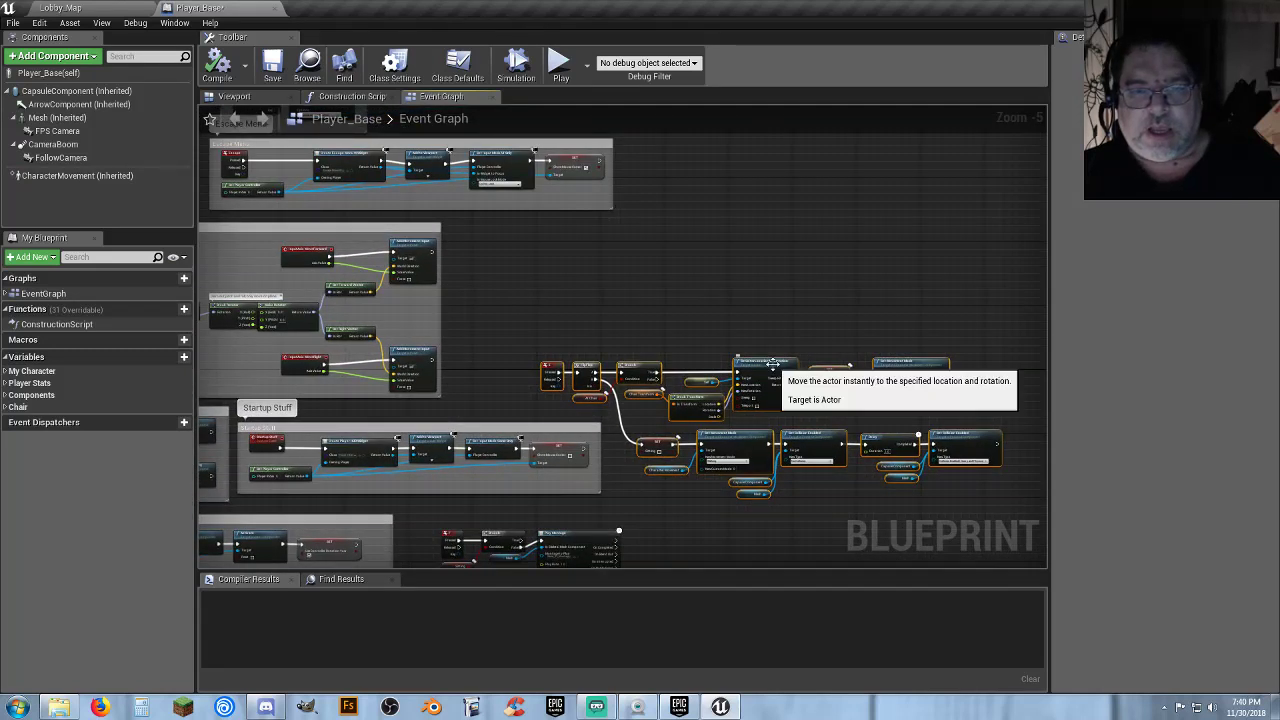
drag(765, 366, 706, 246)
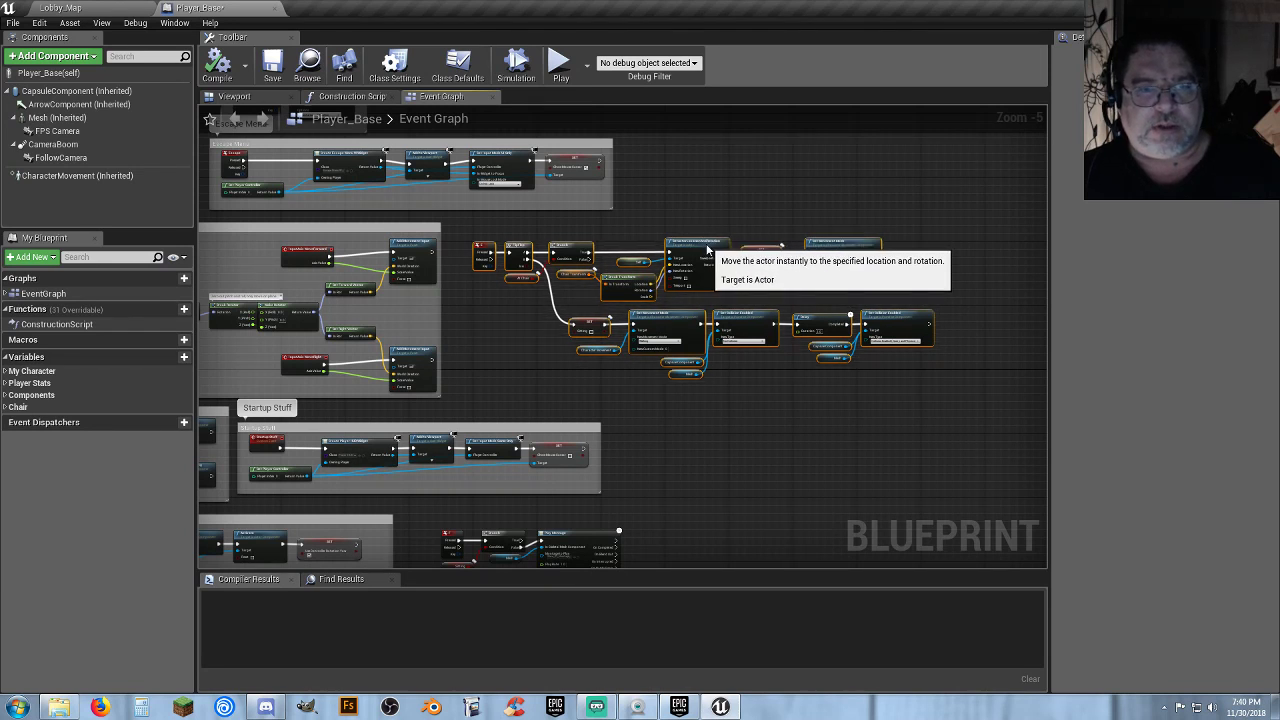
click(701, 427)
Add a Left Mouse Button event node in the empty graph area below the View Change section
right_drag(700, 428, 944, 178)
right_drag(588, 430, 675, 391)
scroll(477, 413, up, 5)
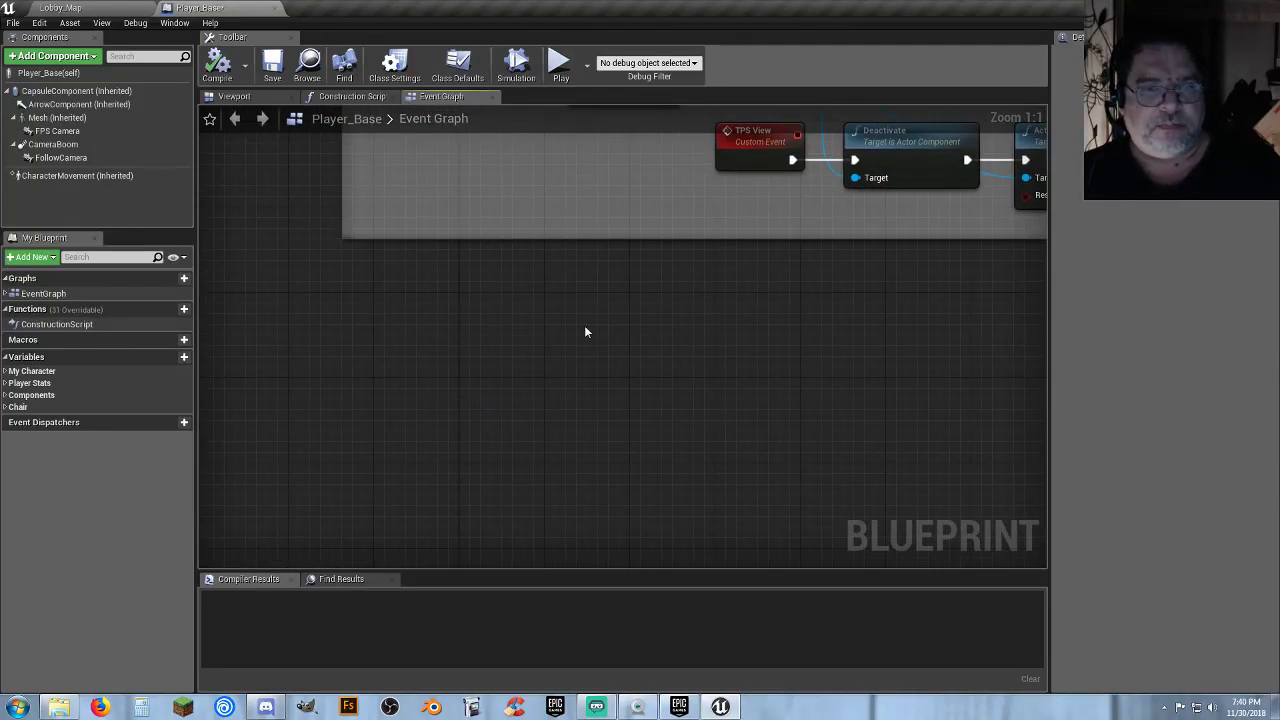
right_drag(586, 331, 464, 514)
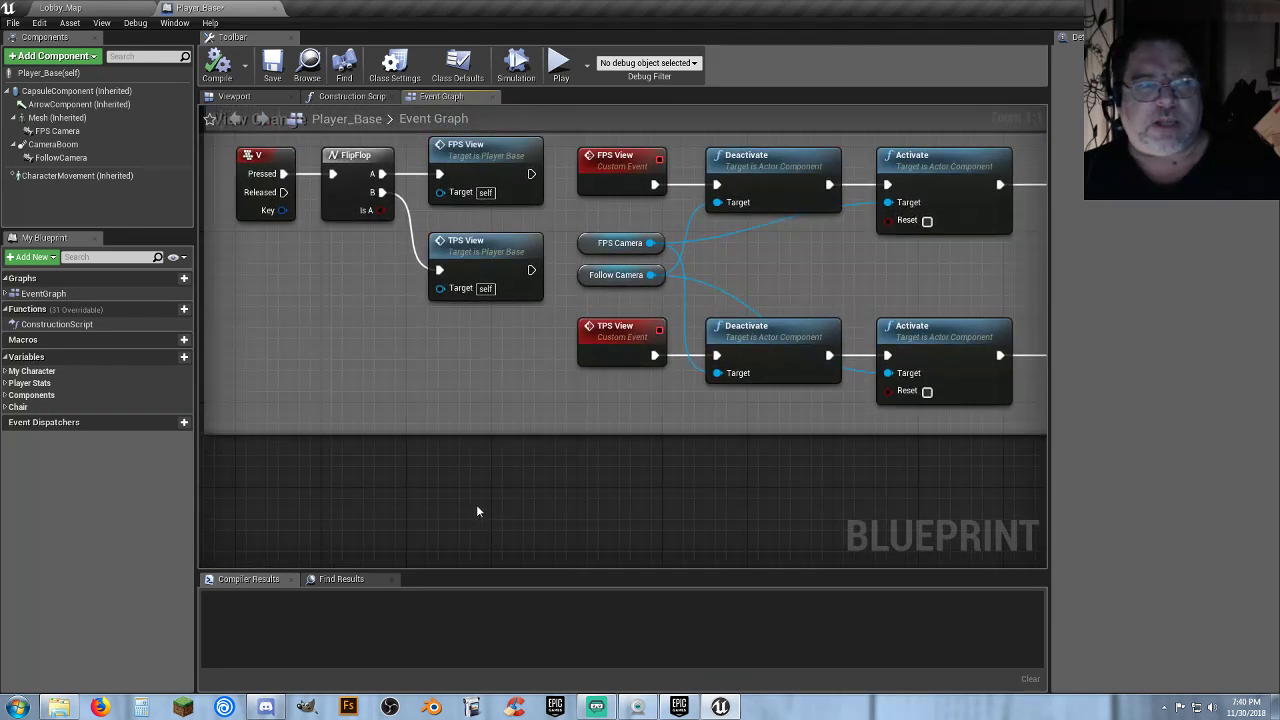
right_drag(485, 470, 484, 503)
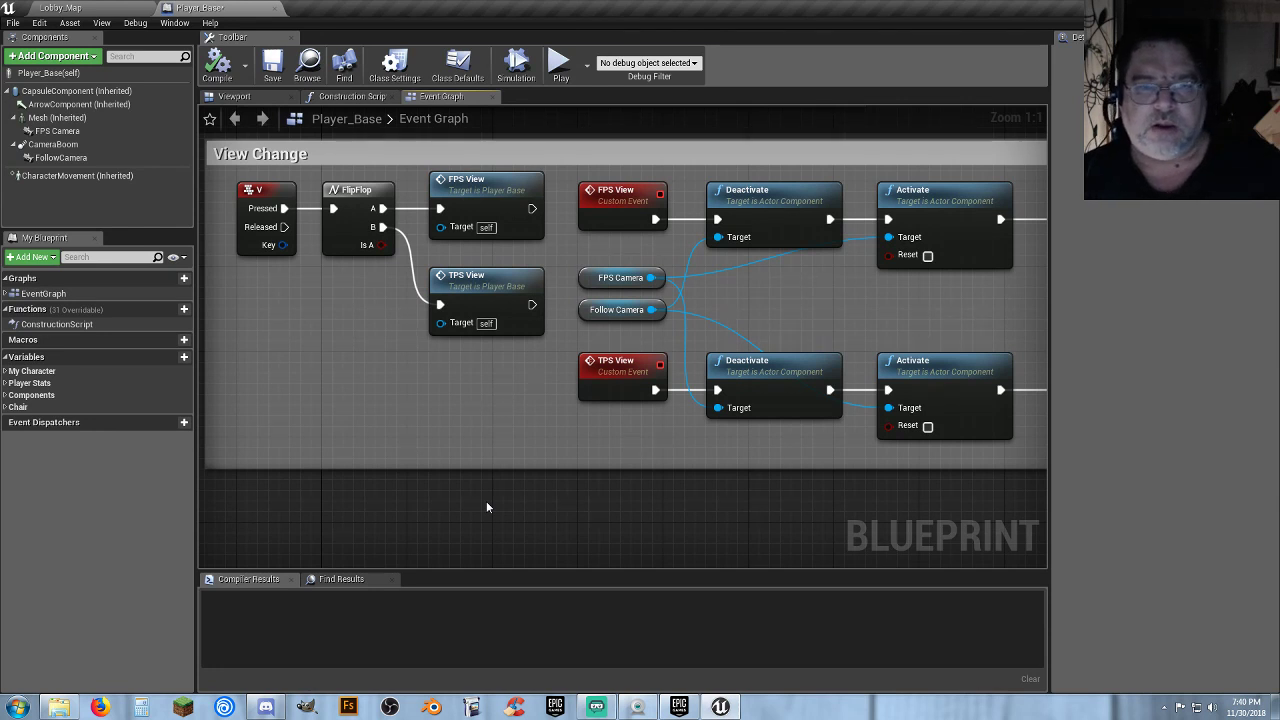
right_drag(481, 503, 493, 297)
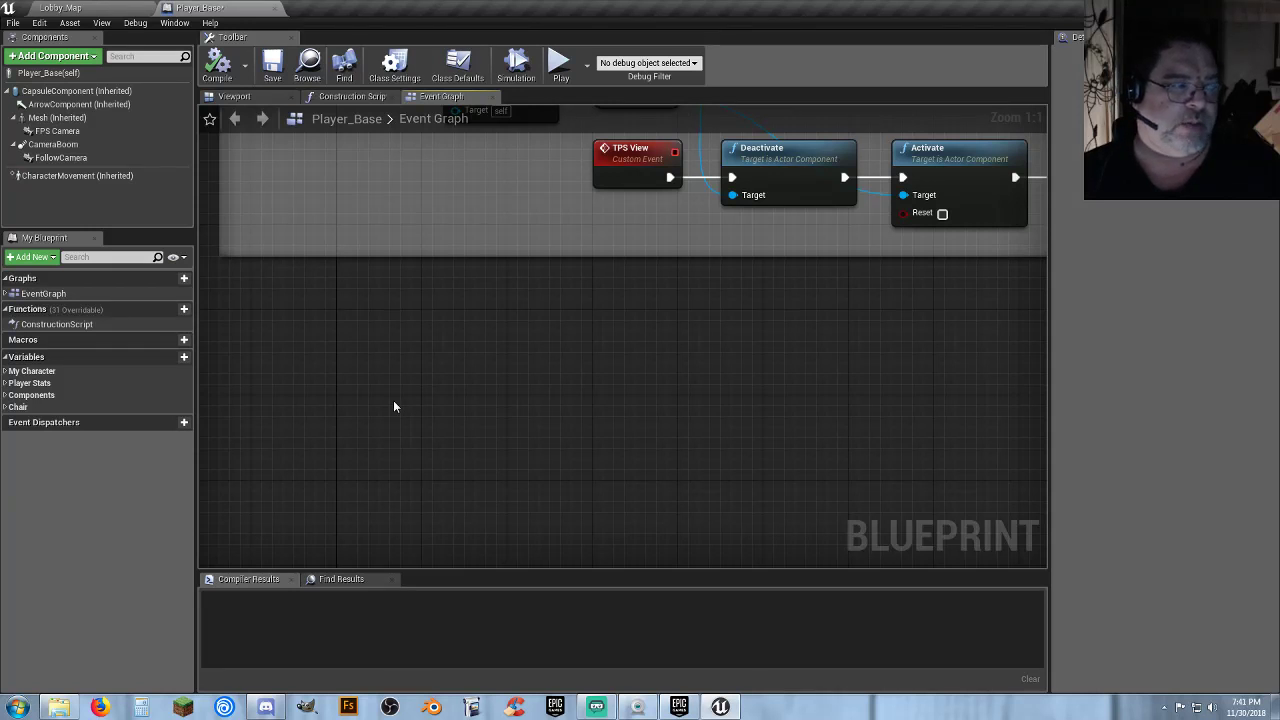
right_drag(323, 402, 376, 386)
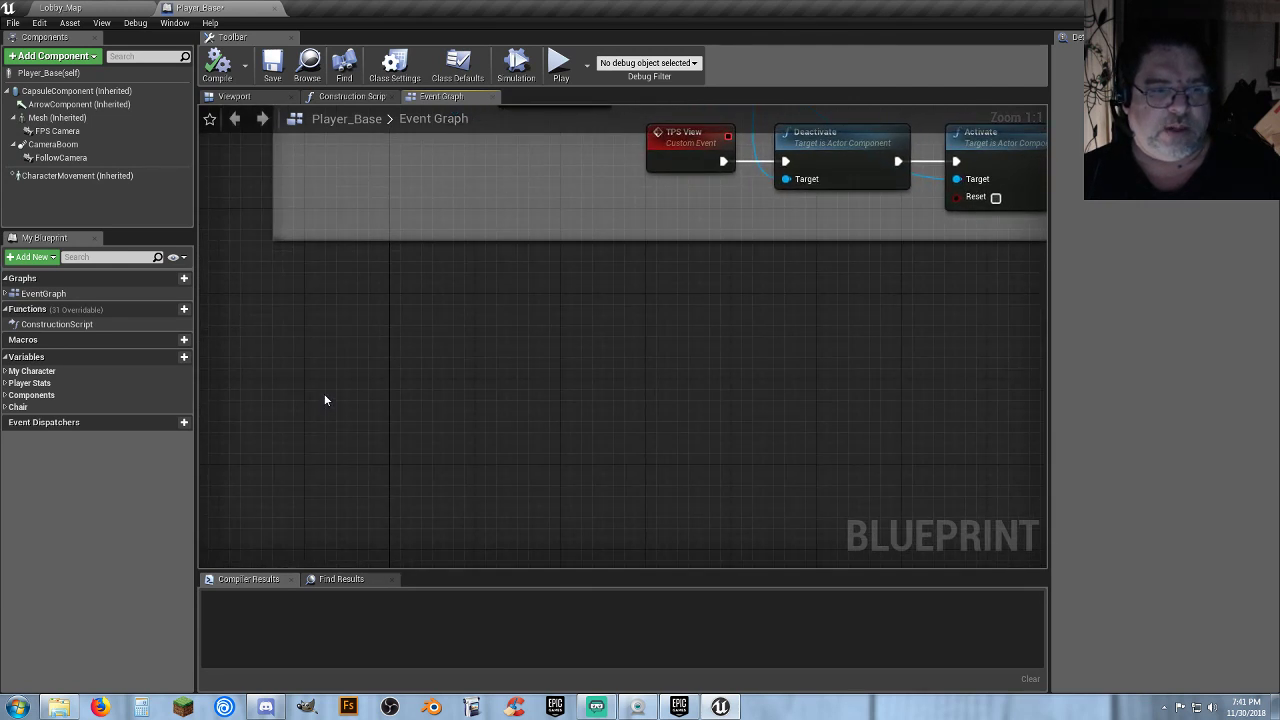
right_click(324, 399)
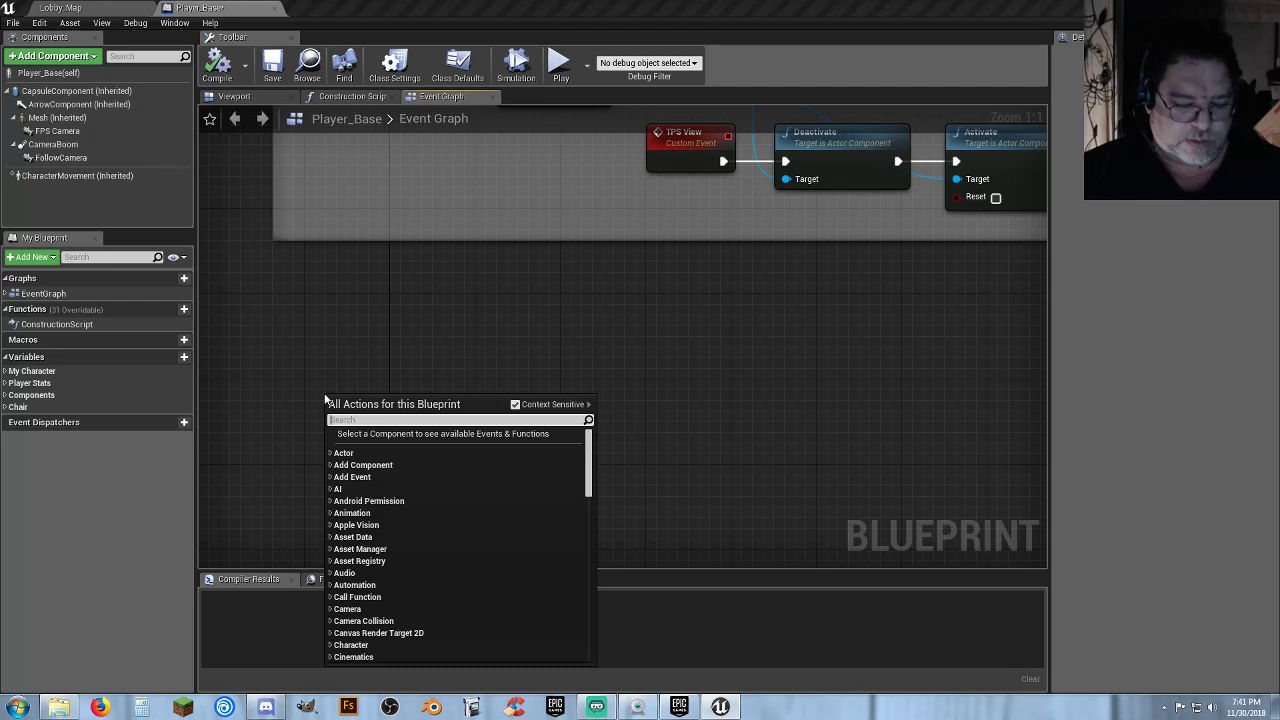
text(left mouse)
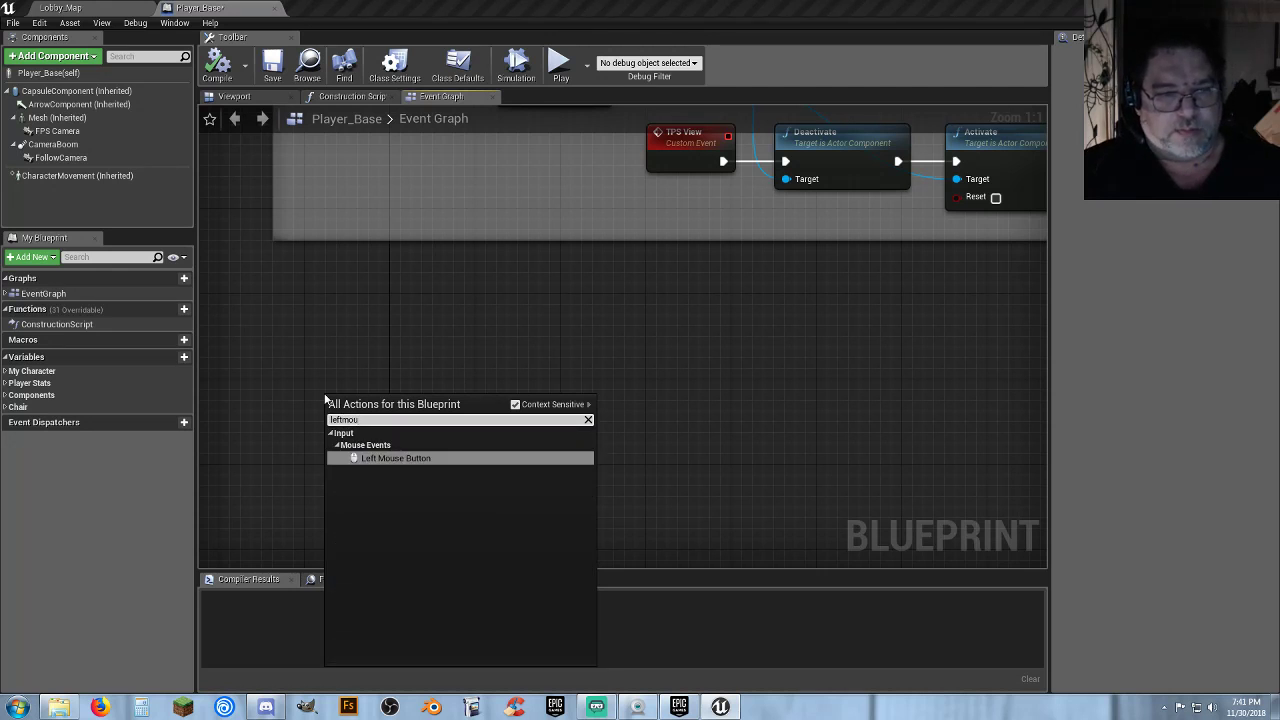
key(Return)
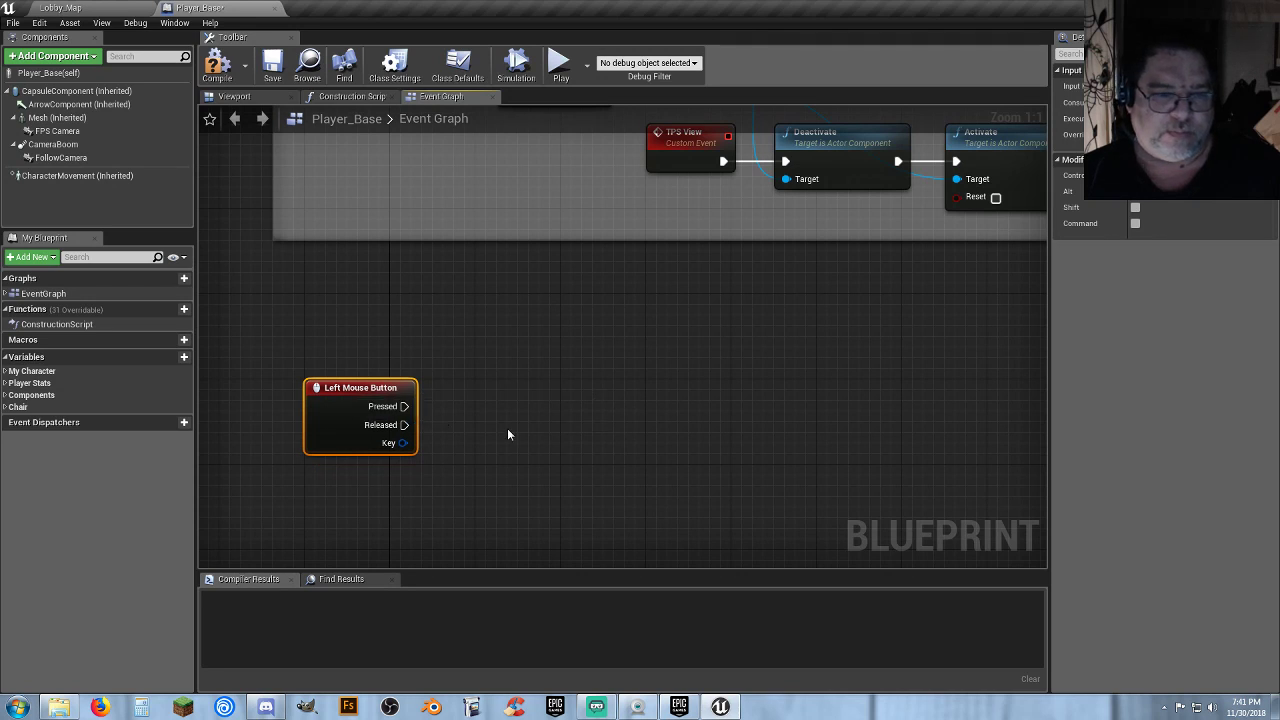
Shift the Left Mouse Button event node a little further under the View Change section and deselect it
mouse_move(508, 426)
right_down()
mouse_move(467, 597)
mouse_move(508, 429)
right_up()
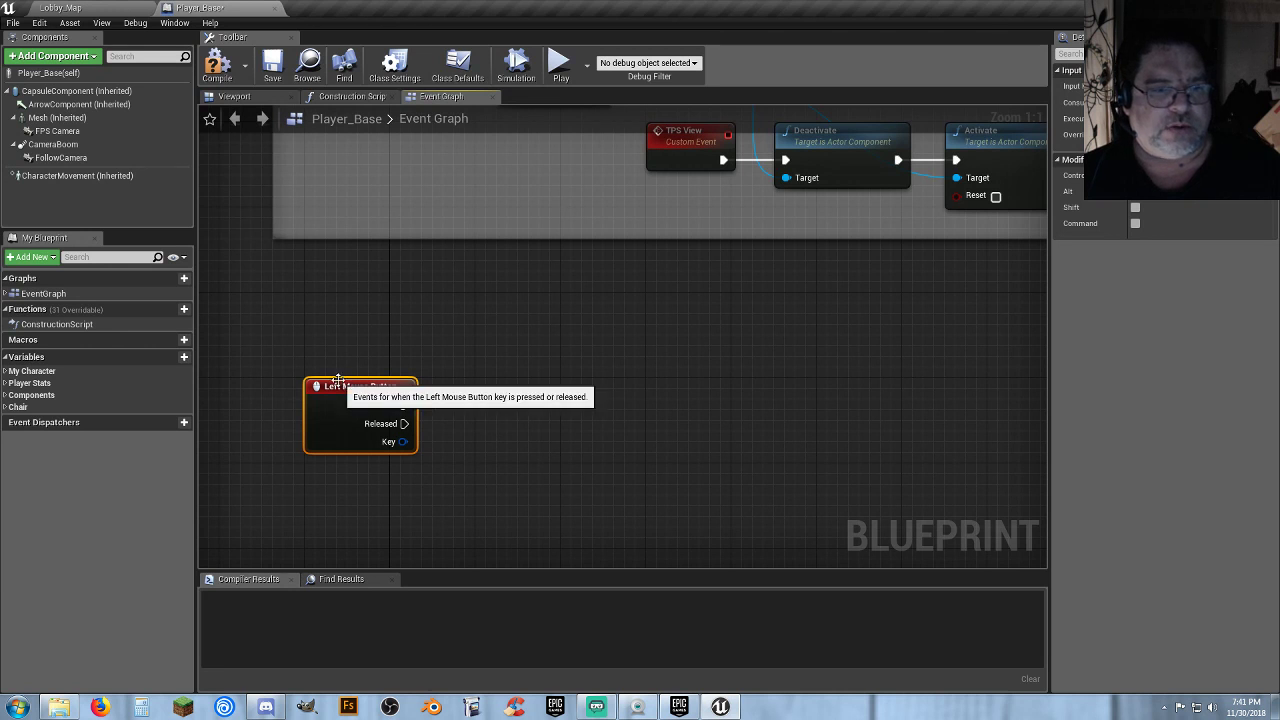
drag(341, 384, 427, 385)
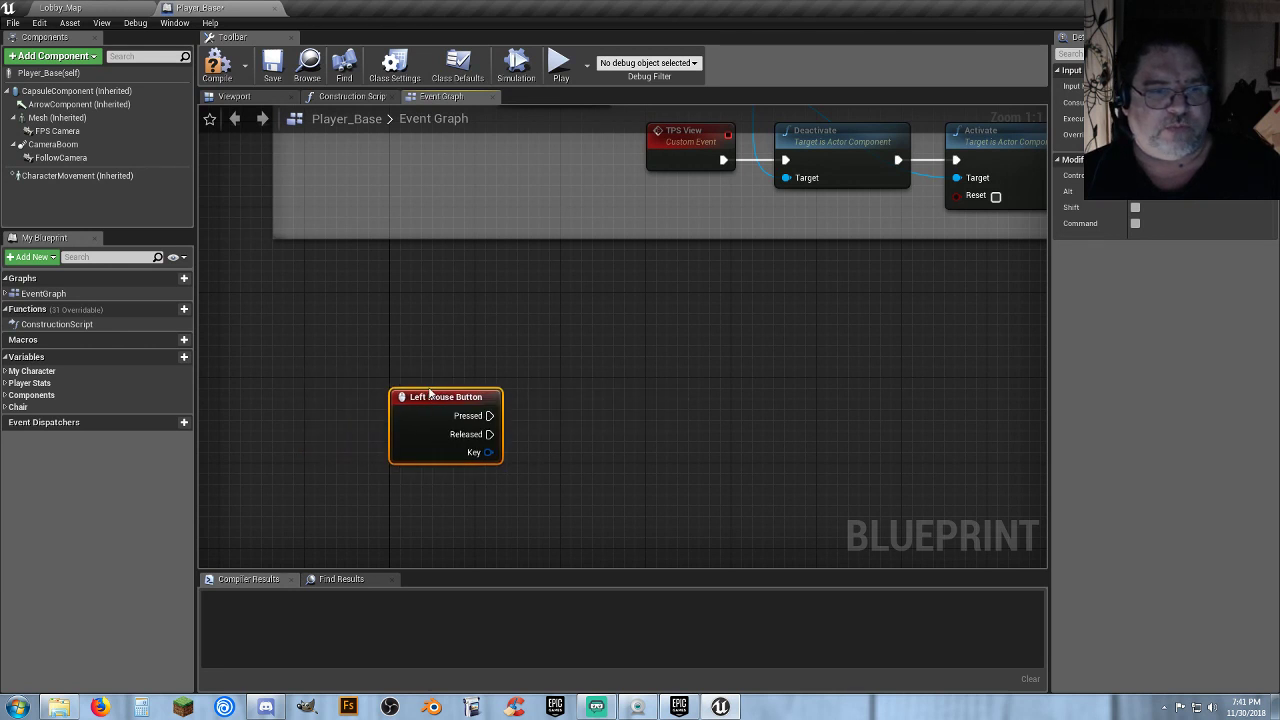
click(578, 414)
right_drag(587, 427, 541, 341)
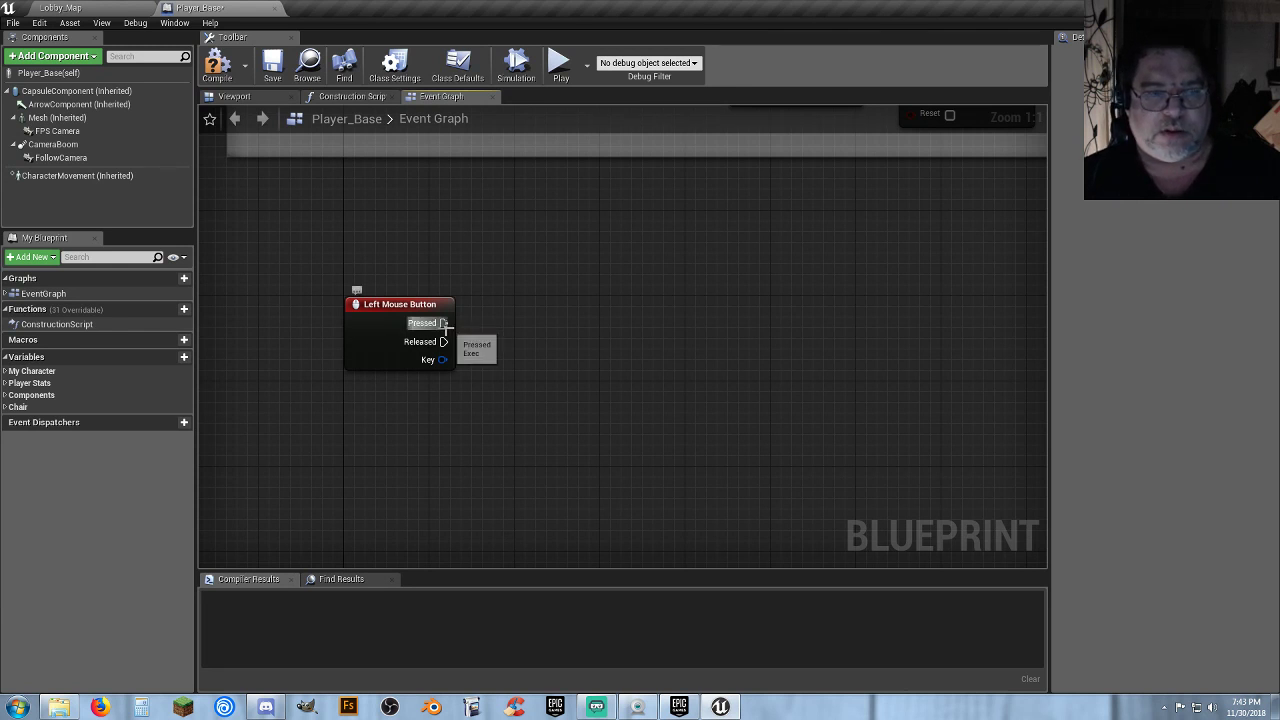
Add a LineTraceByChannel node from the event's Pressed output and place it well to the right, level with the event
drag(444, 323, 714, 323)
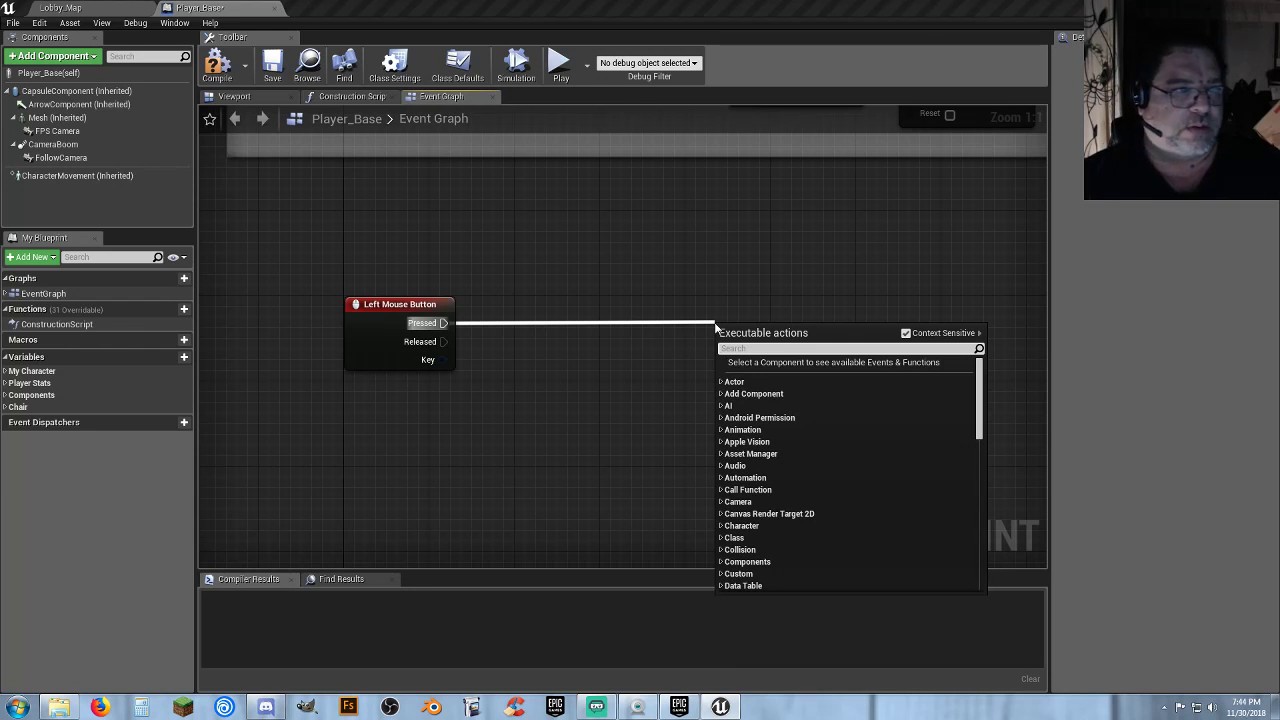
text(linetrace)
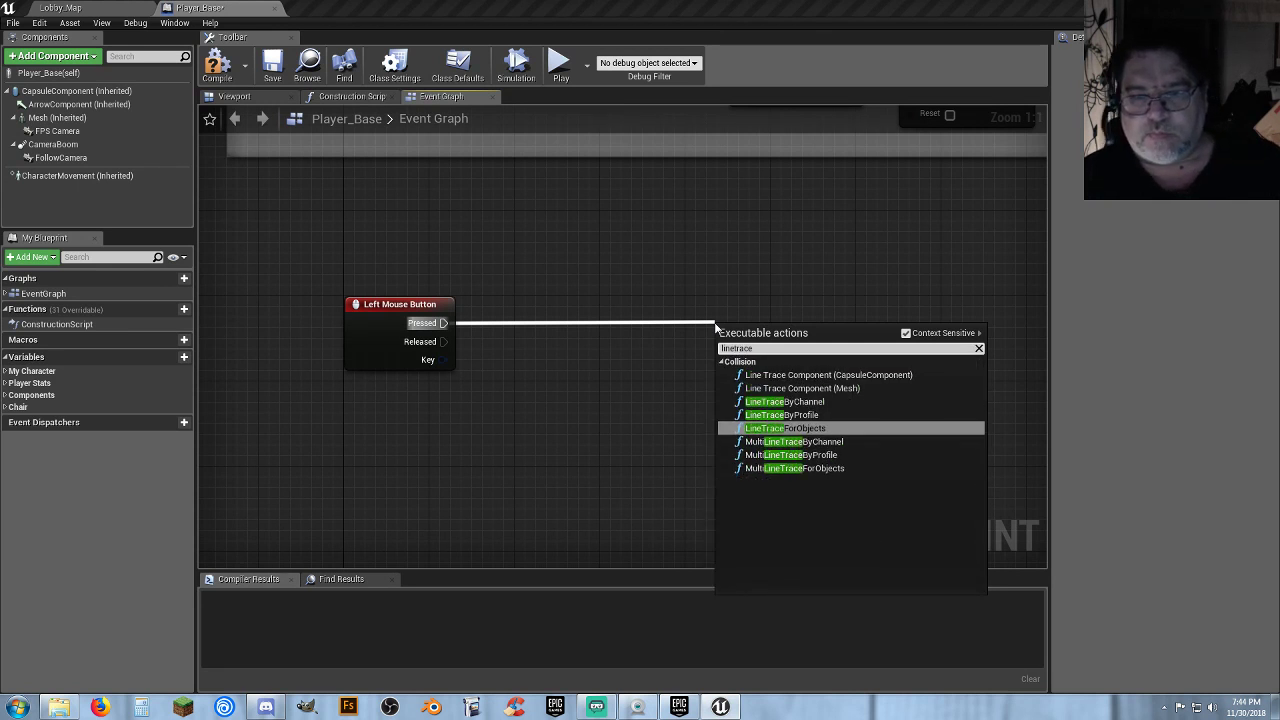
click(822, 403)
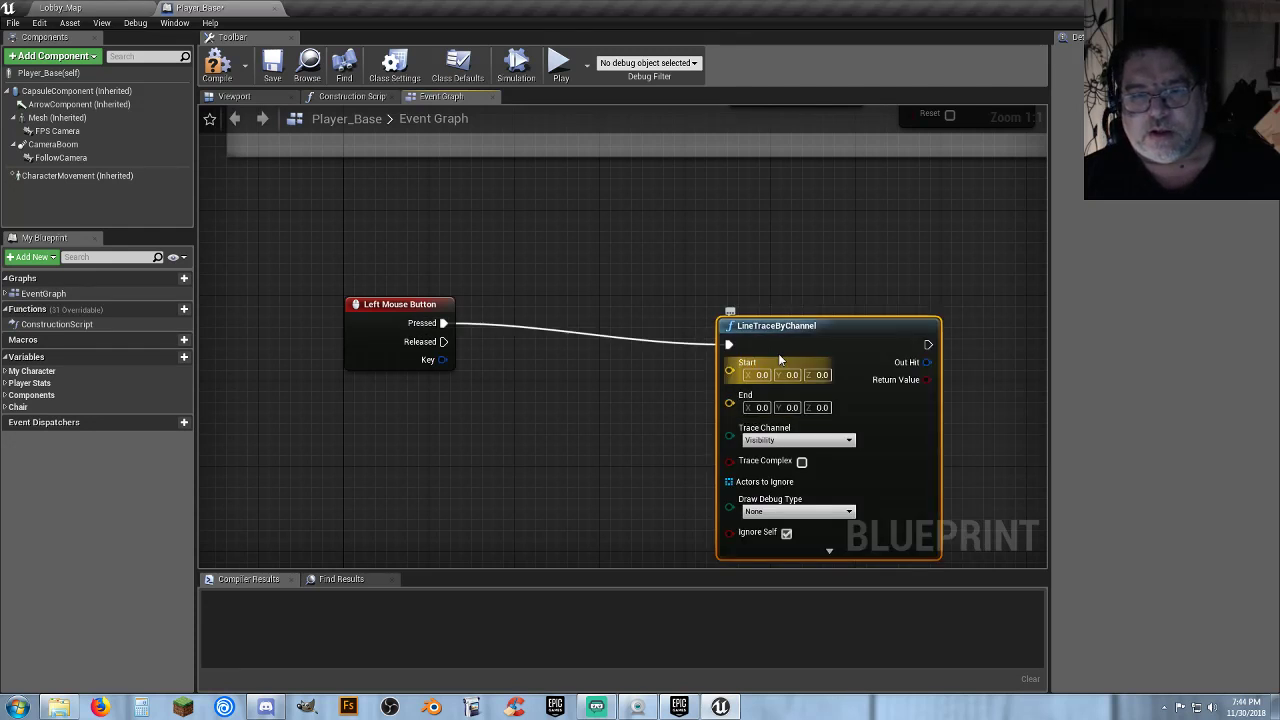
drag(748, 327, 889, 305)
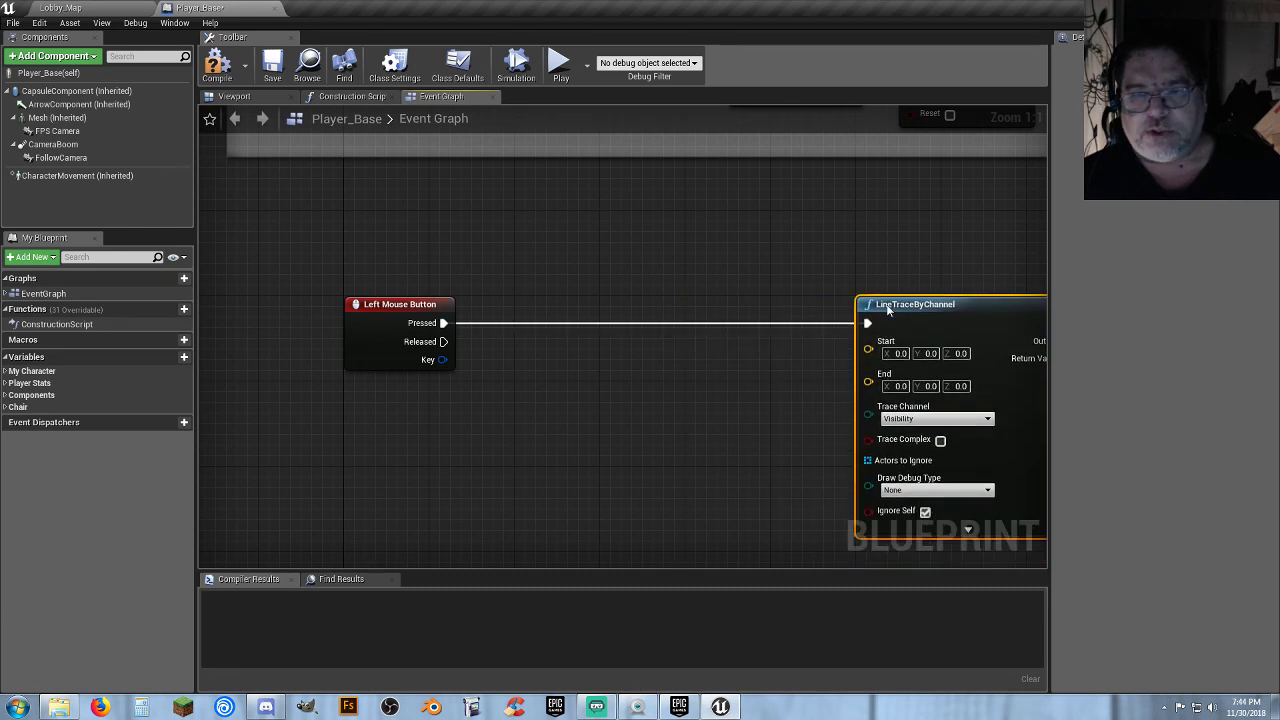
right_drag(763, 403, 700, 340)
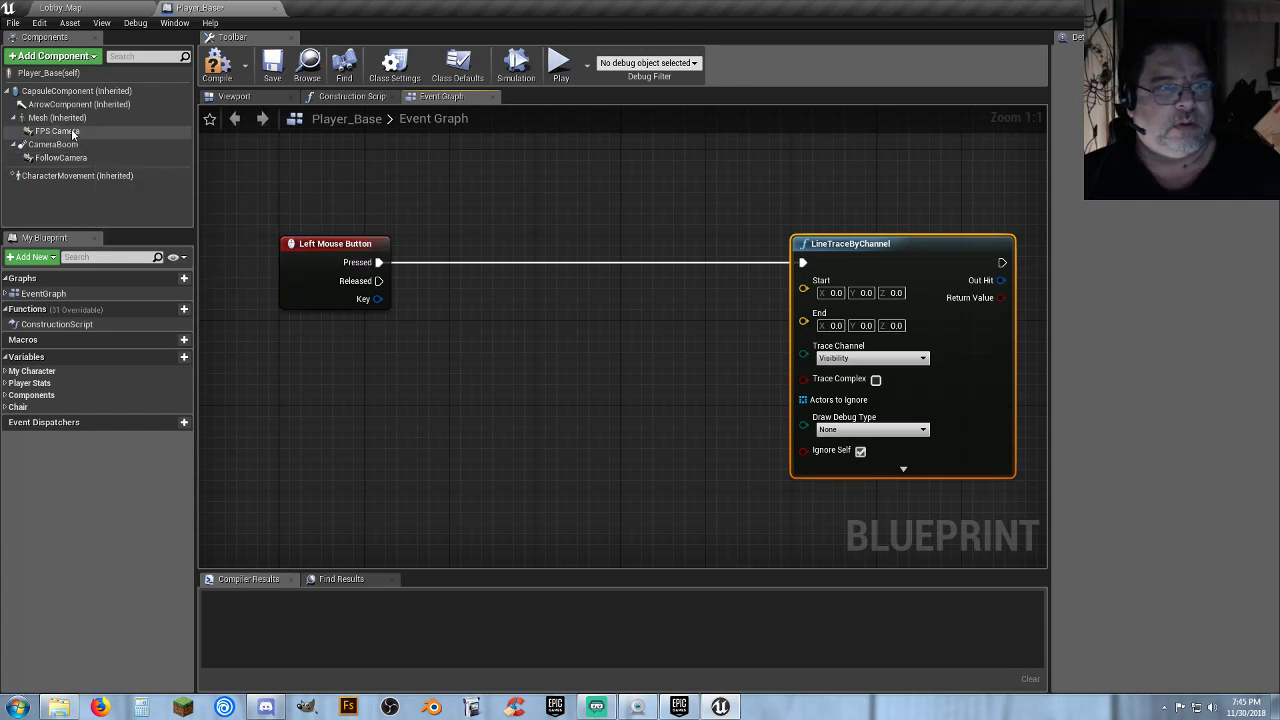
Add an FPS Camera reference below the mouse event and connect a GetWorldLocation node to it
drag(72, 133, 302, 336)
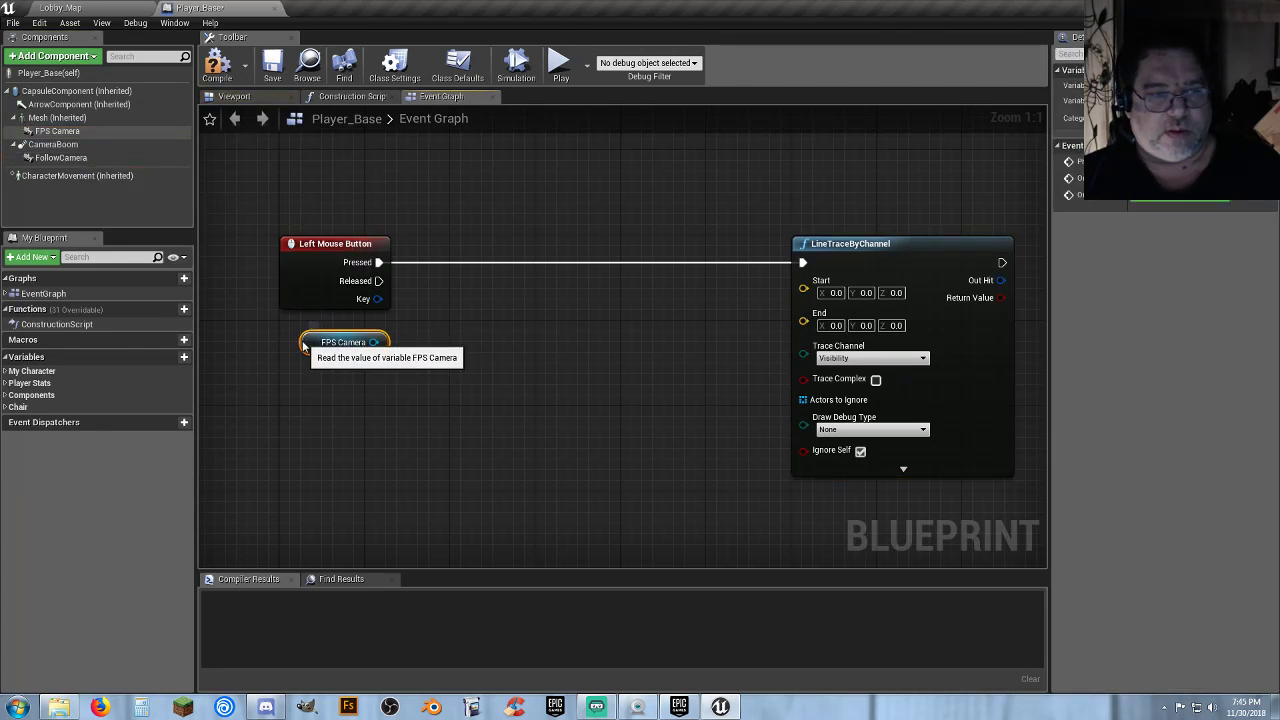
drag(303, 343, 303, 337)
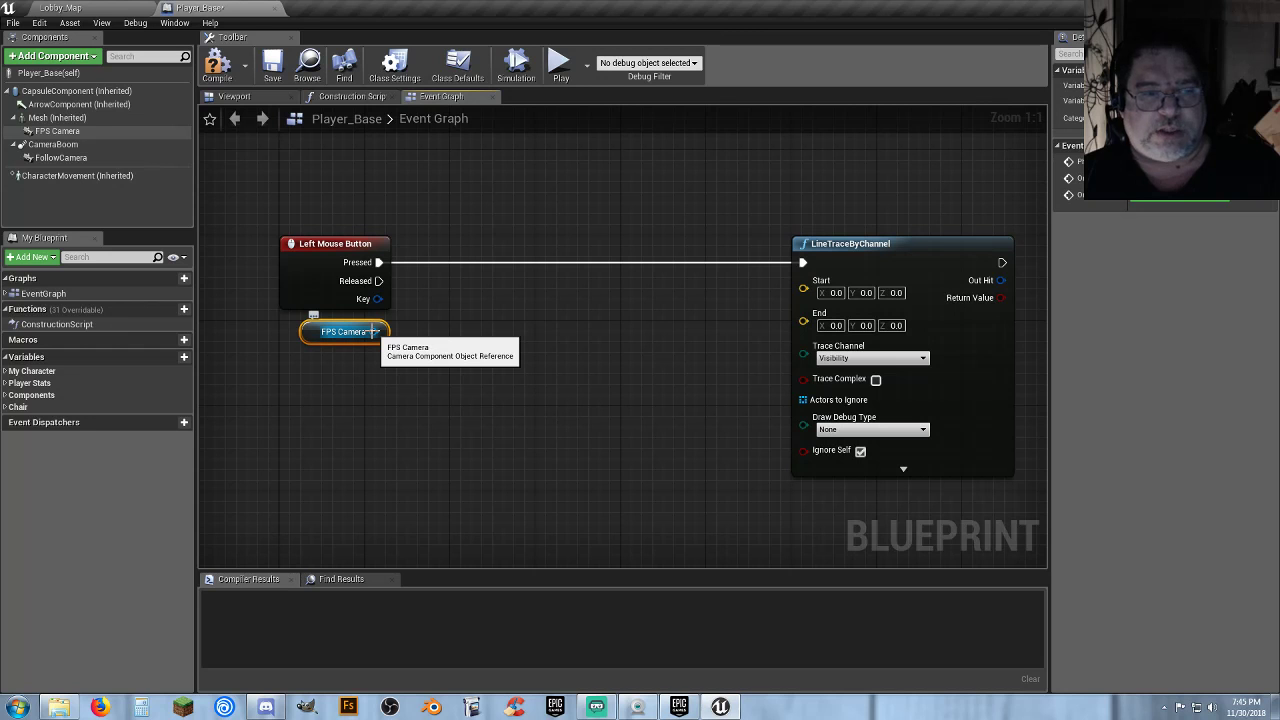
drag(373, 331, 452, 321)
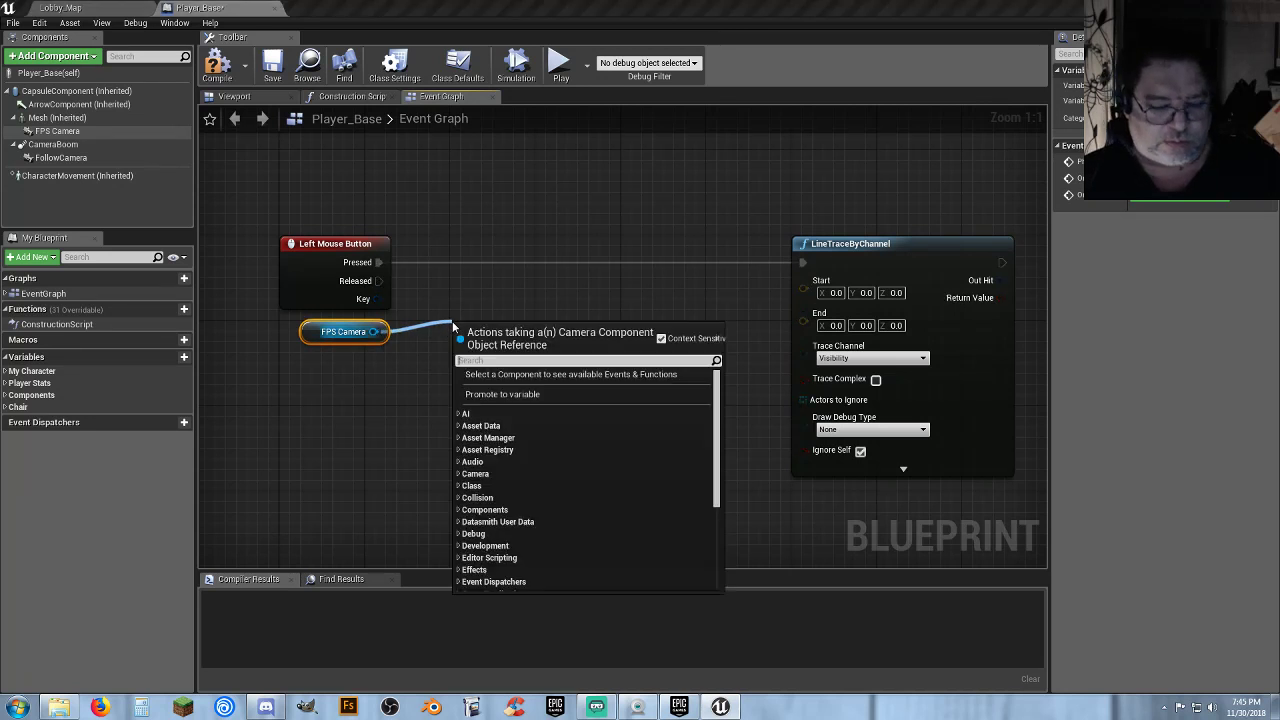
text(getworldl)
key(Return)
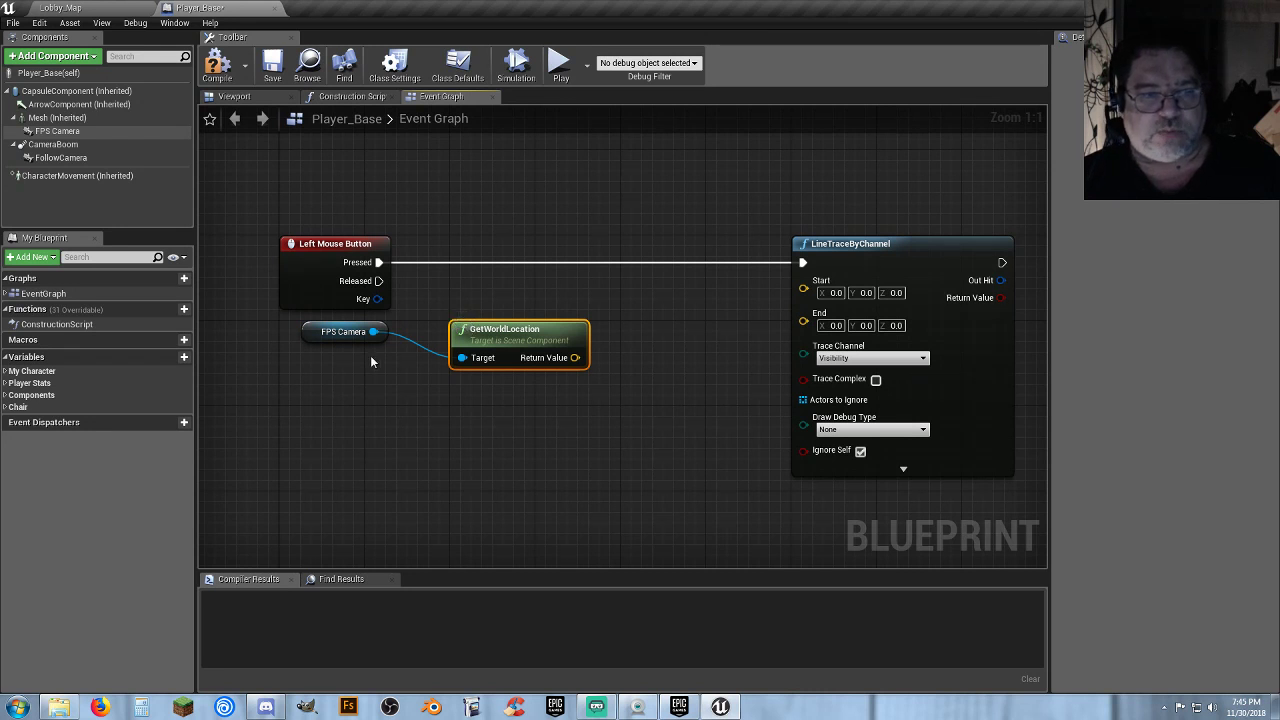
Add a Get Forward Vector node from the FPS Camera reference and place the reference midway beside the two getter nodes
drag(373, 331, 425, 406)
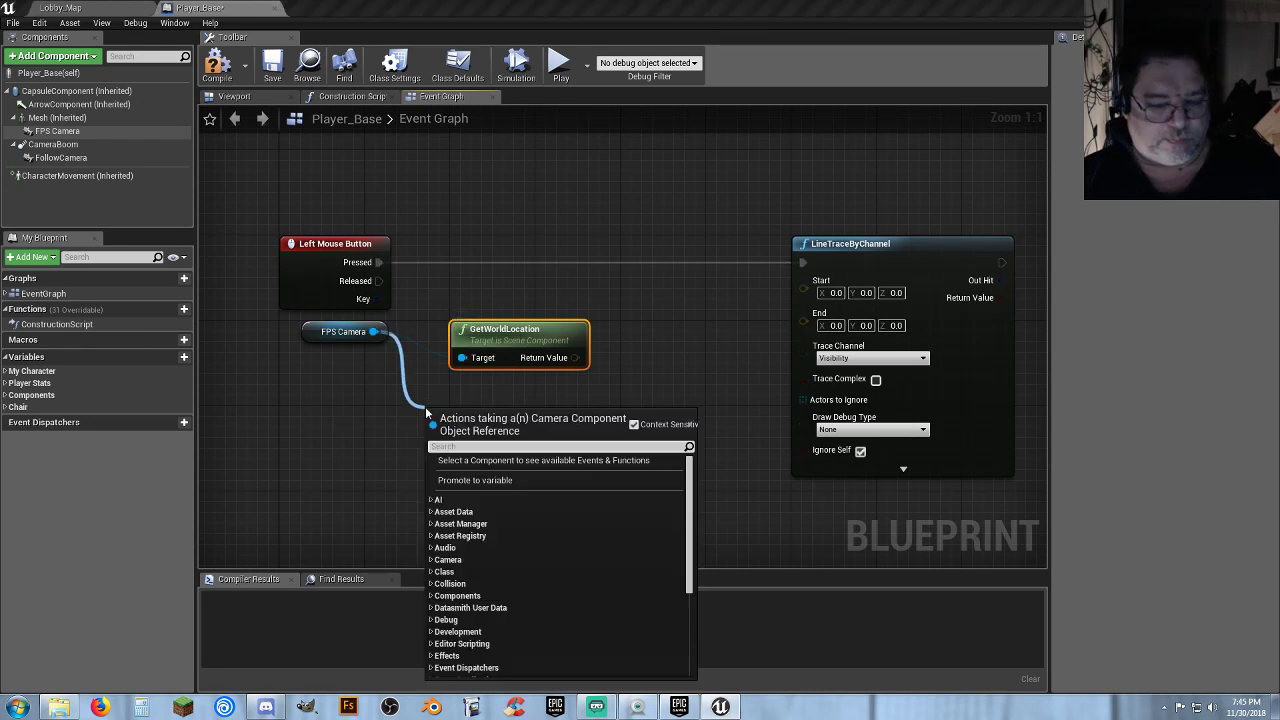
text(getfor)
key(Return)
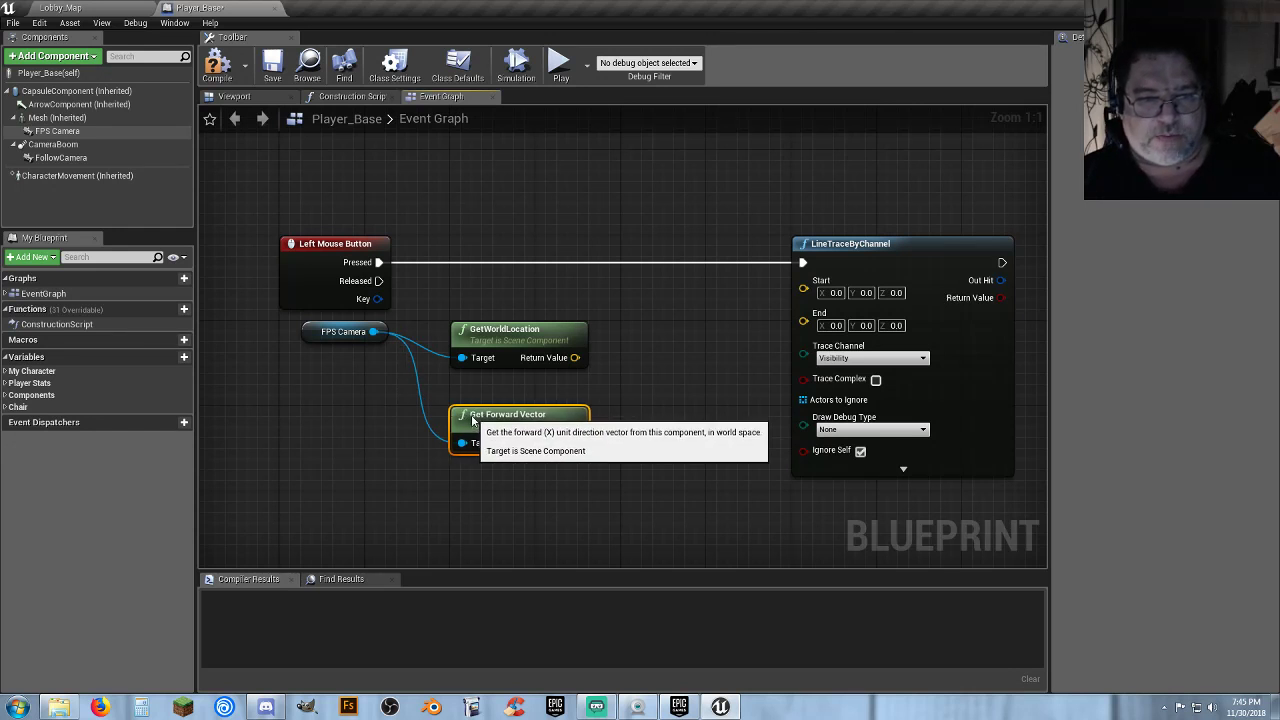
click(479, 496)
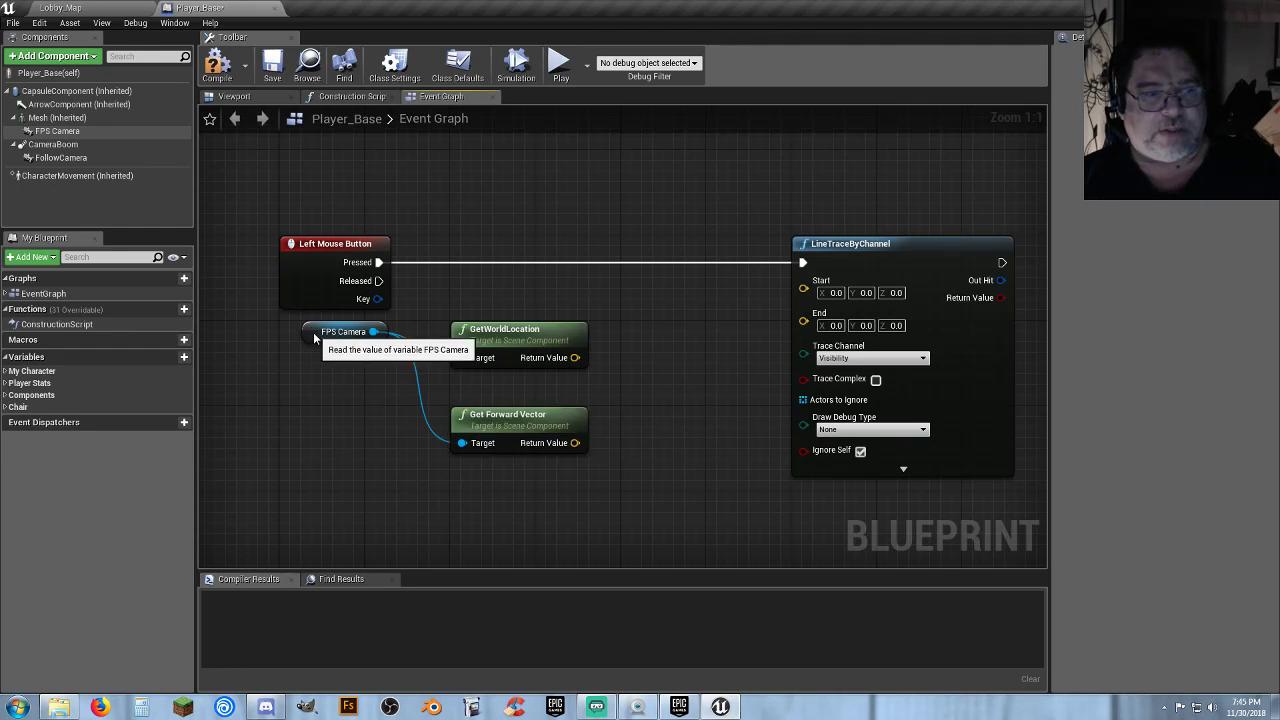
drag(318, 338, 340, 402)
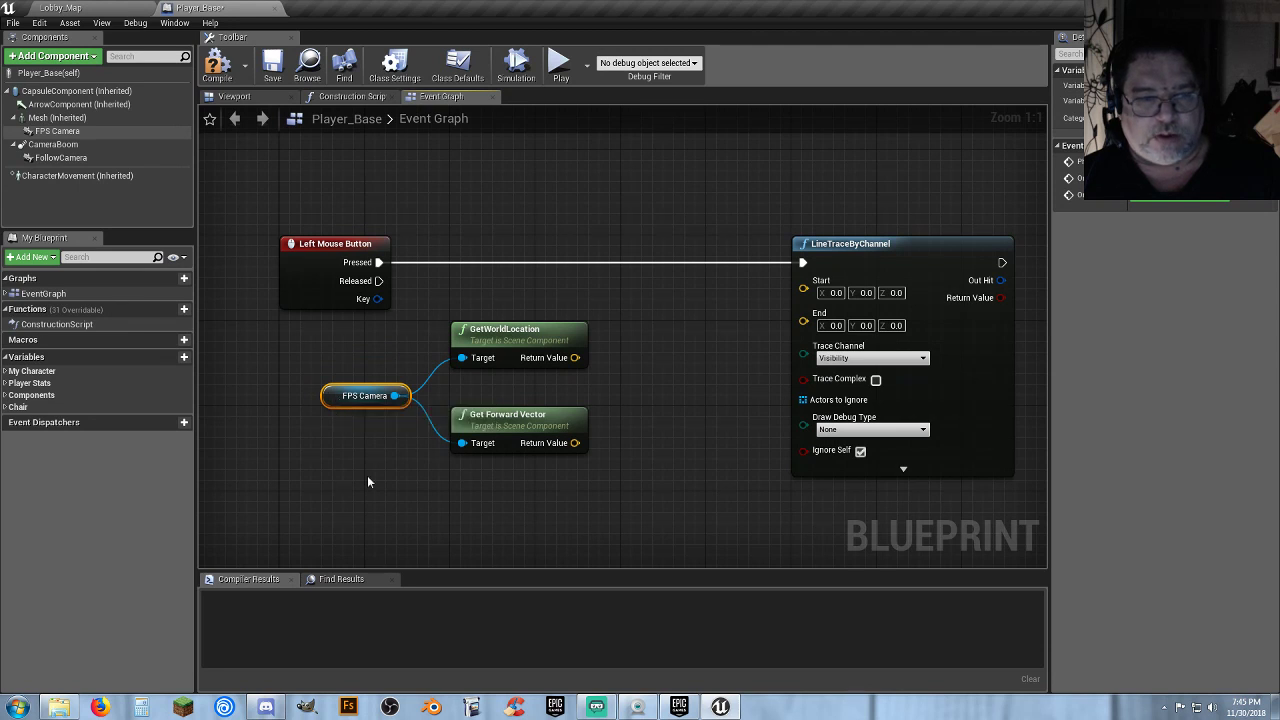
click(456, 496)
Connect the GetWorldLocation return value to the Start input of LineTraceByChannel
right_drag(456, 496, 437, 497)
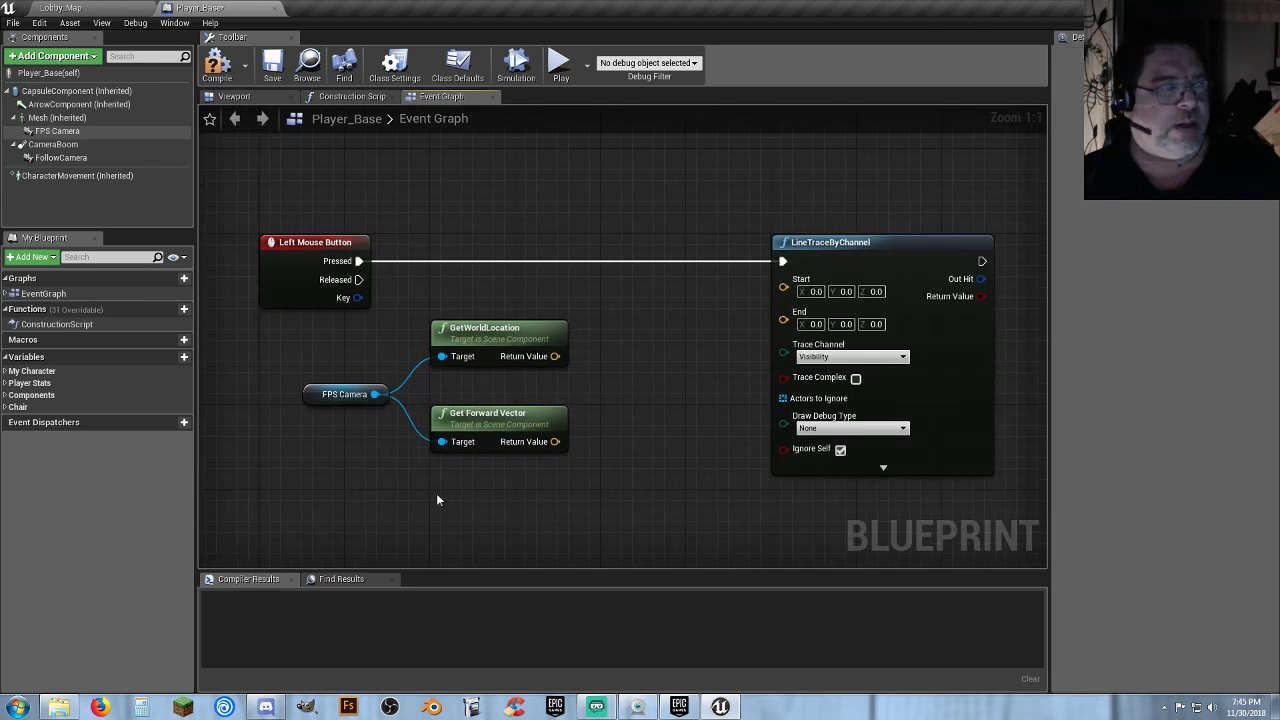
right_drag(508, 467, 449, 458)
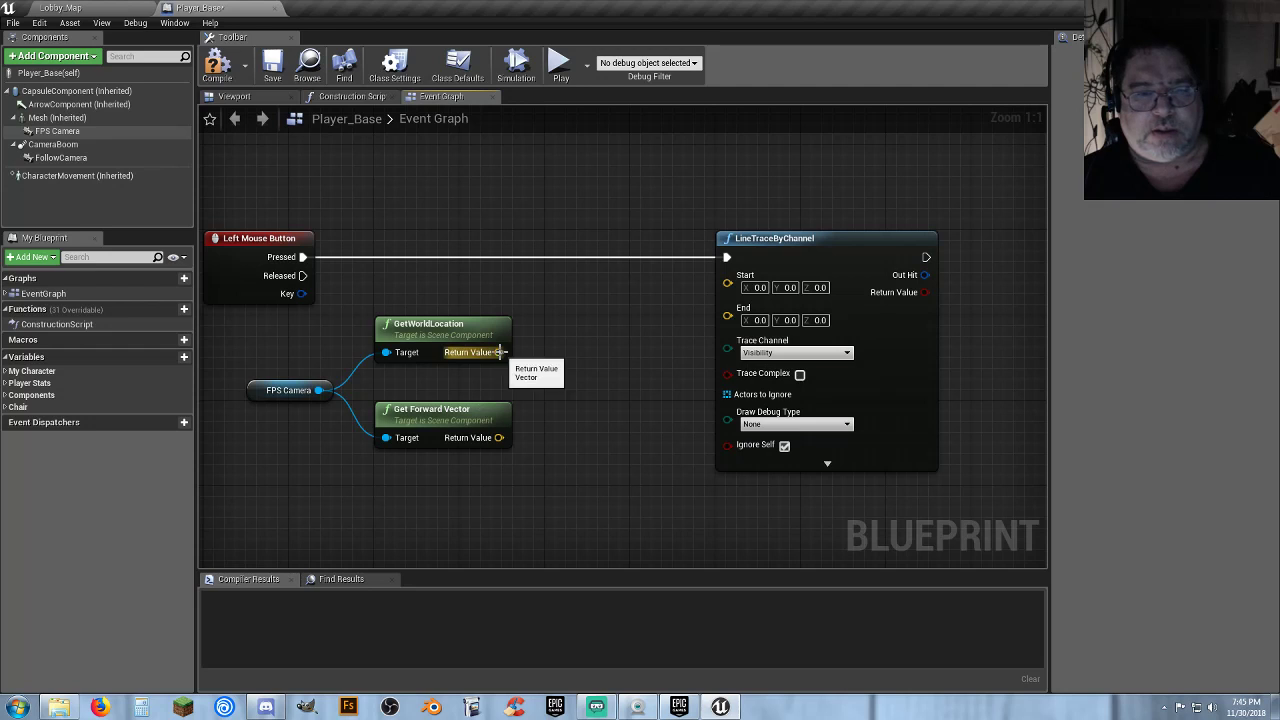
drag(498, 352, 727, 283)
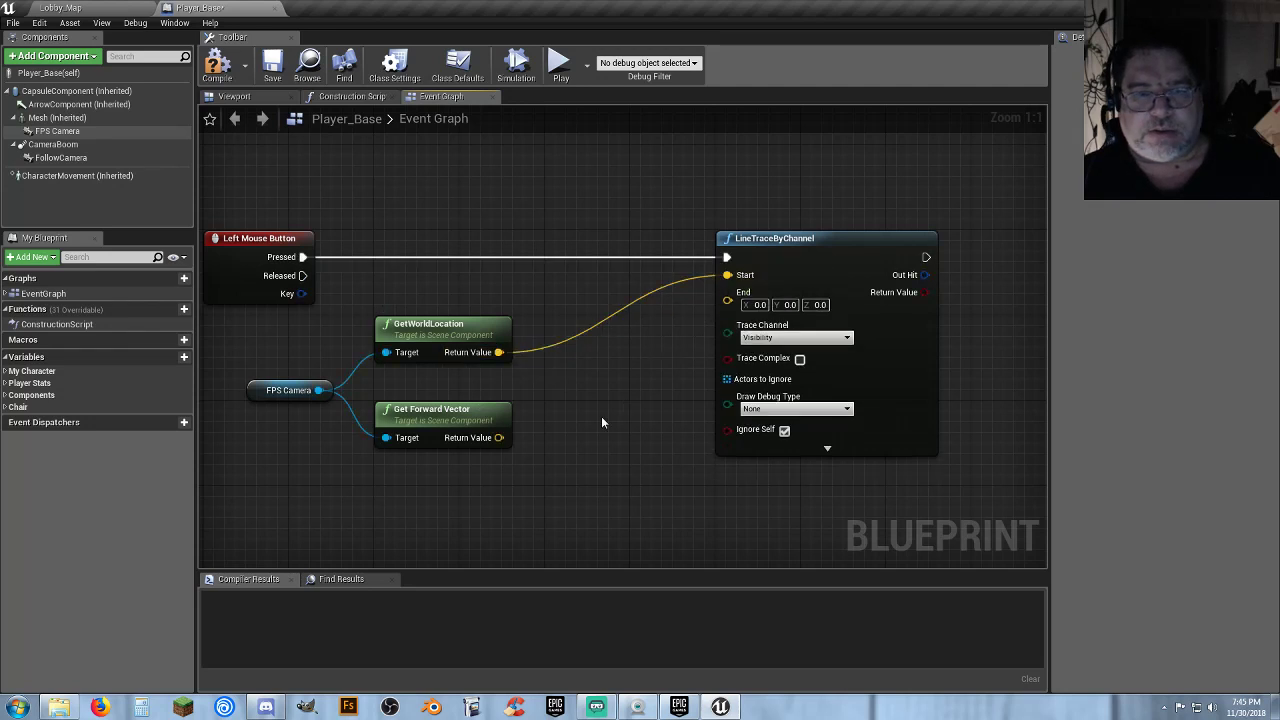
right_drag(511, 487, 499, 452)
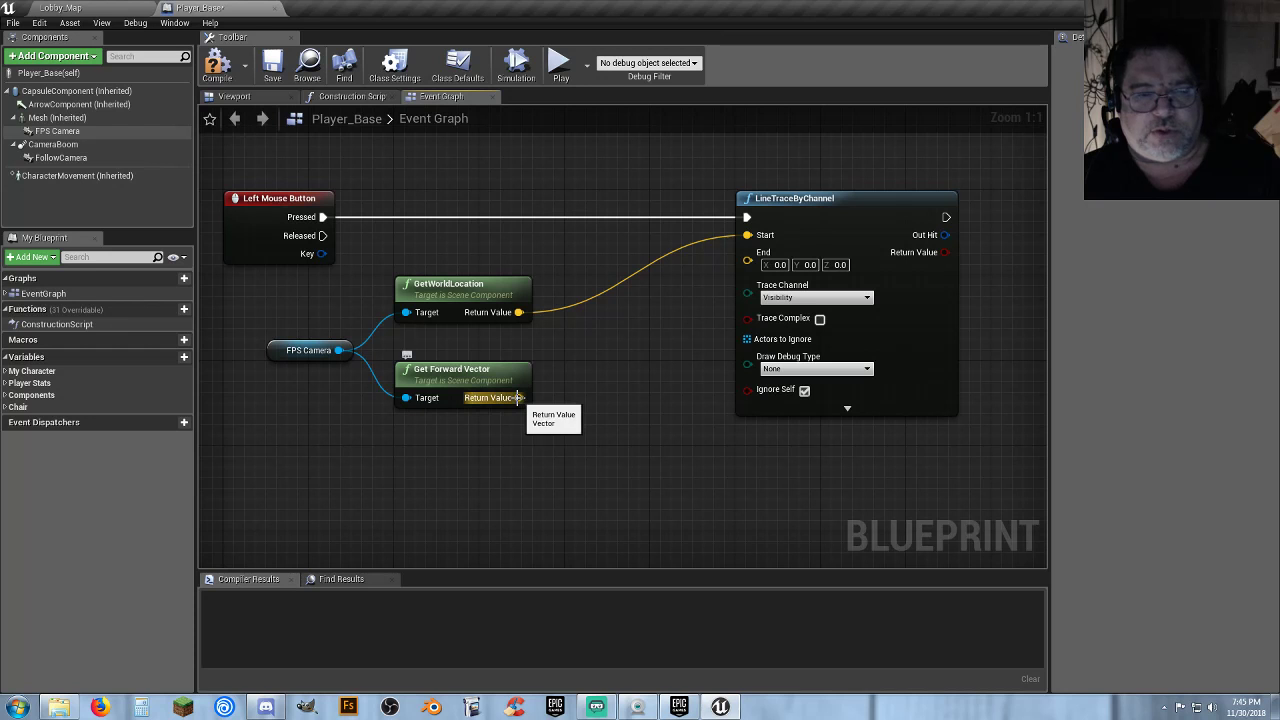
Add a vector * float node to the Get Forward Vector return value and set its multiplier to 5000
drag(519, 397, 548, 410)
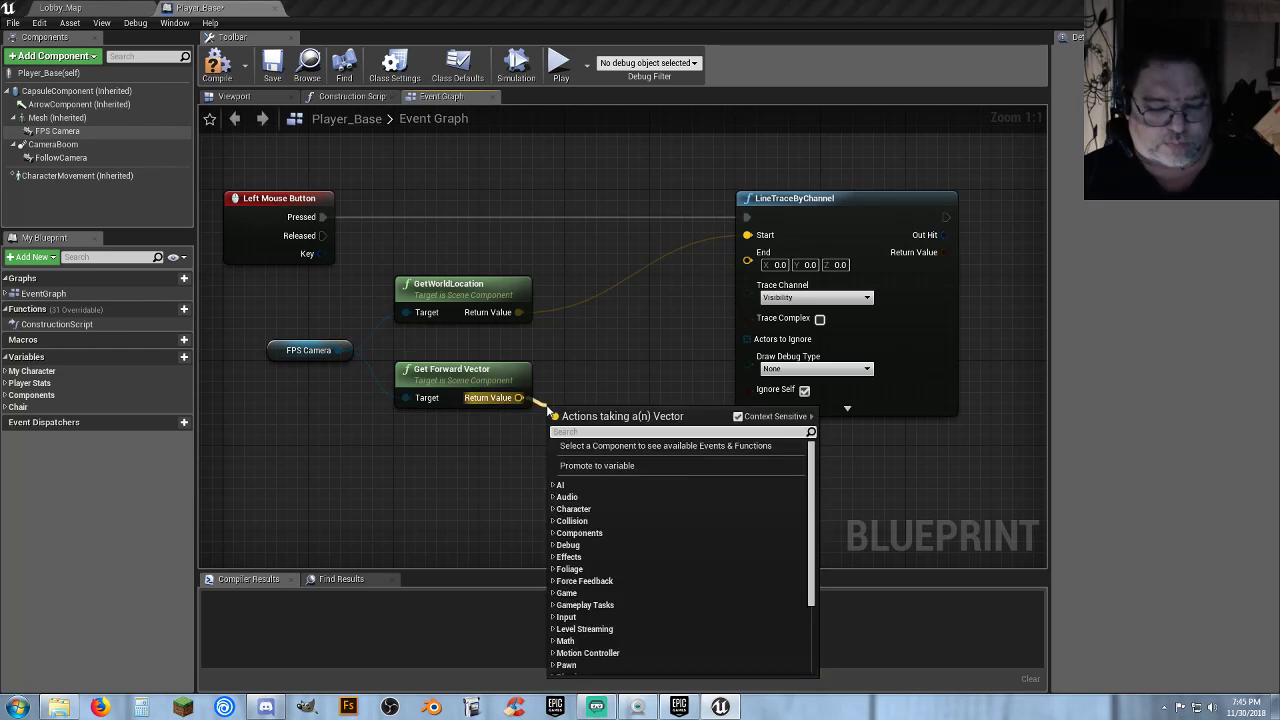
text(float)
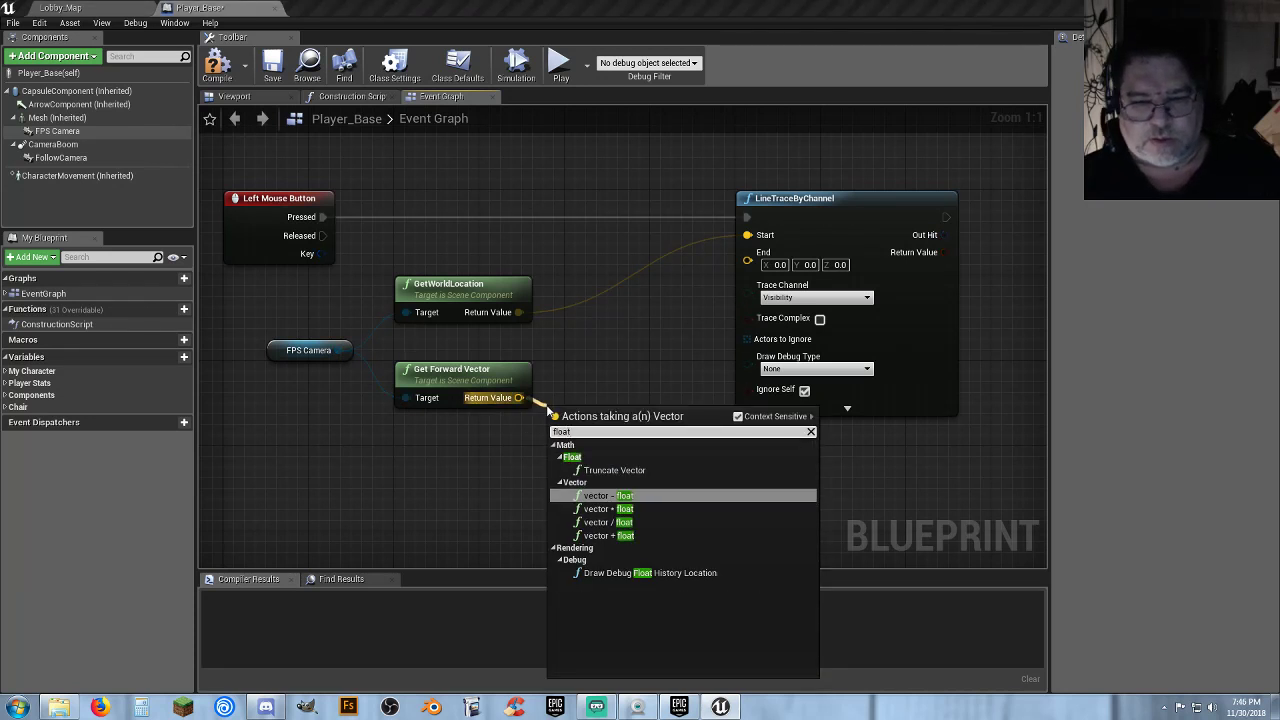
click(596, 508)
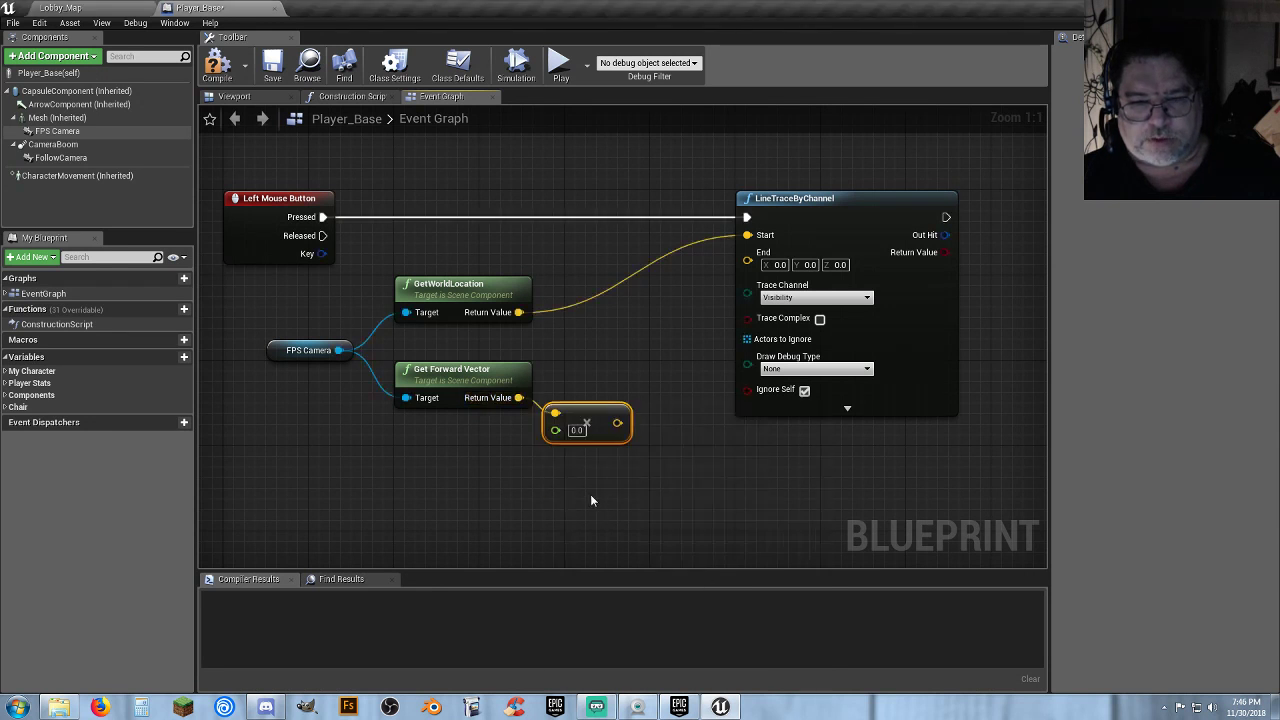
click(577, 430)
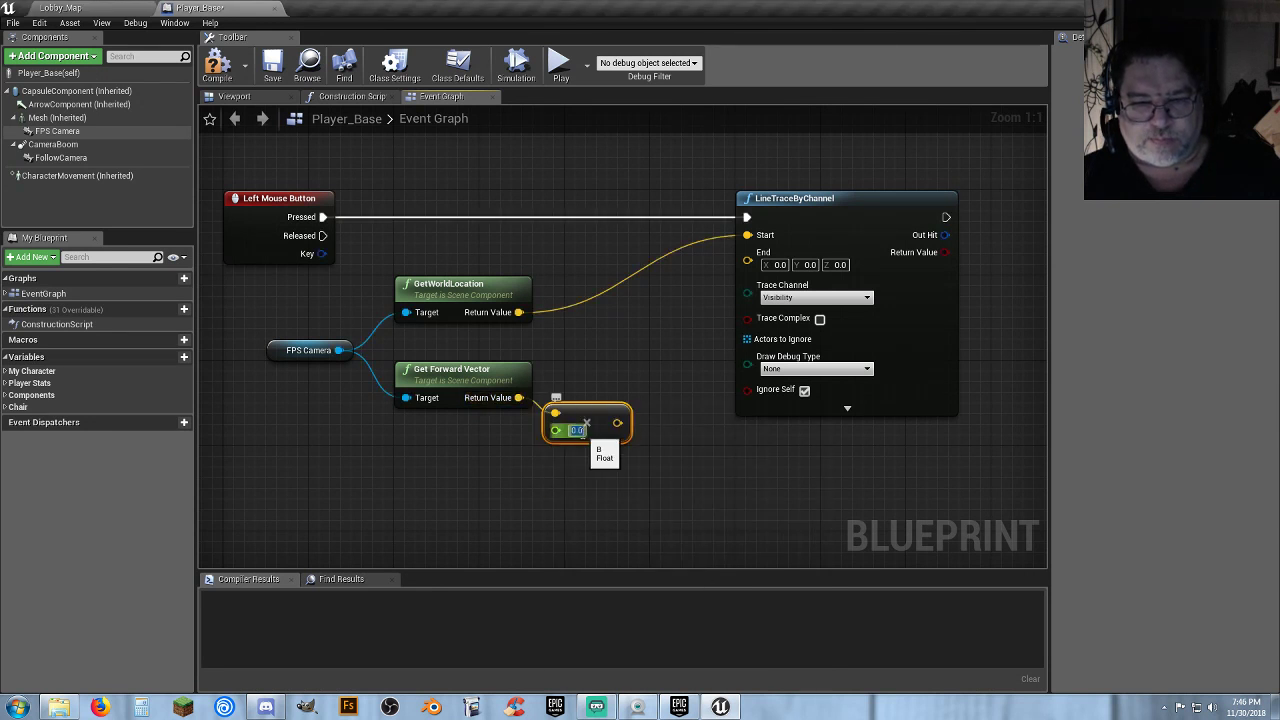
text(5000)
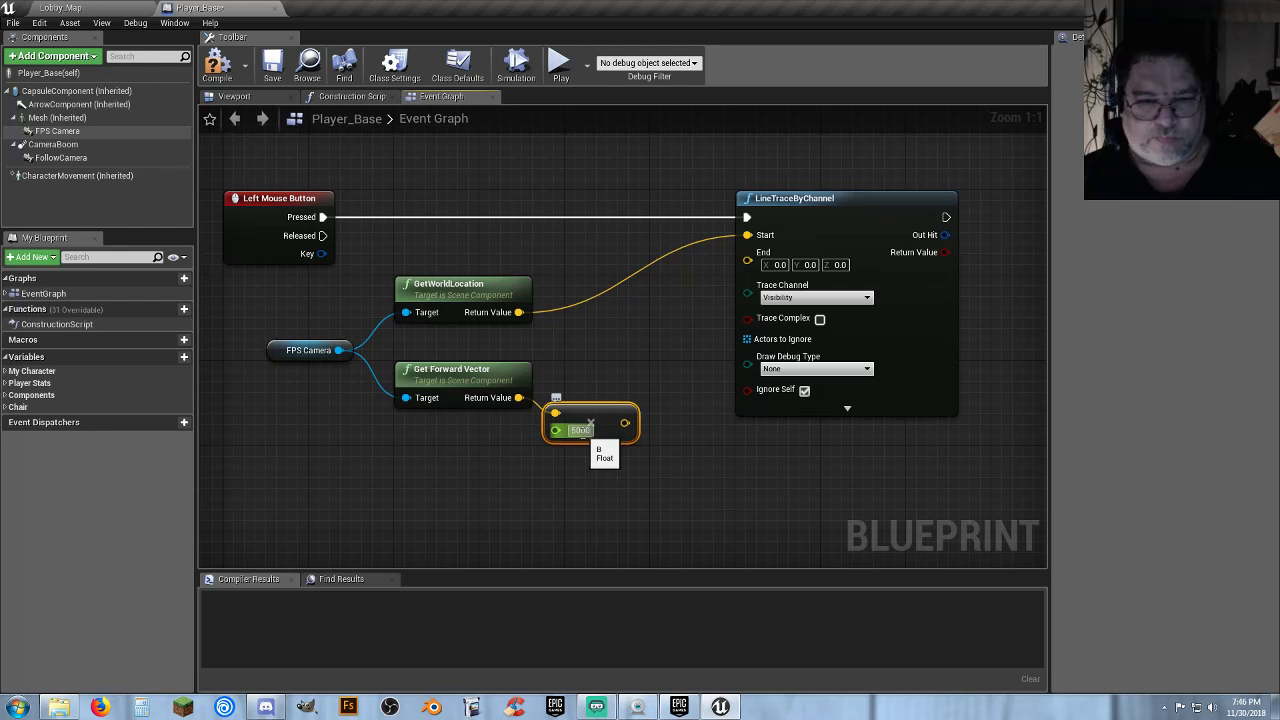
click(562, 478)
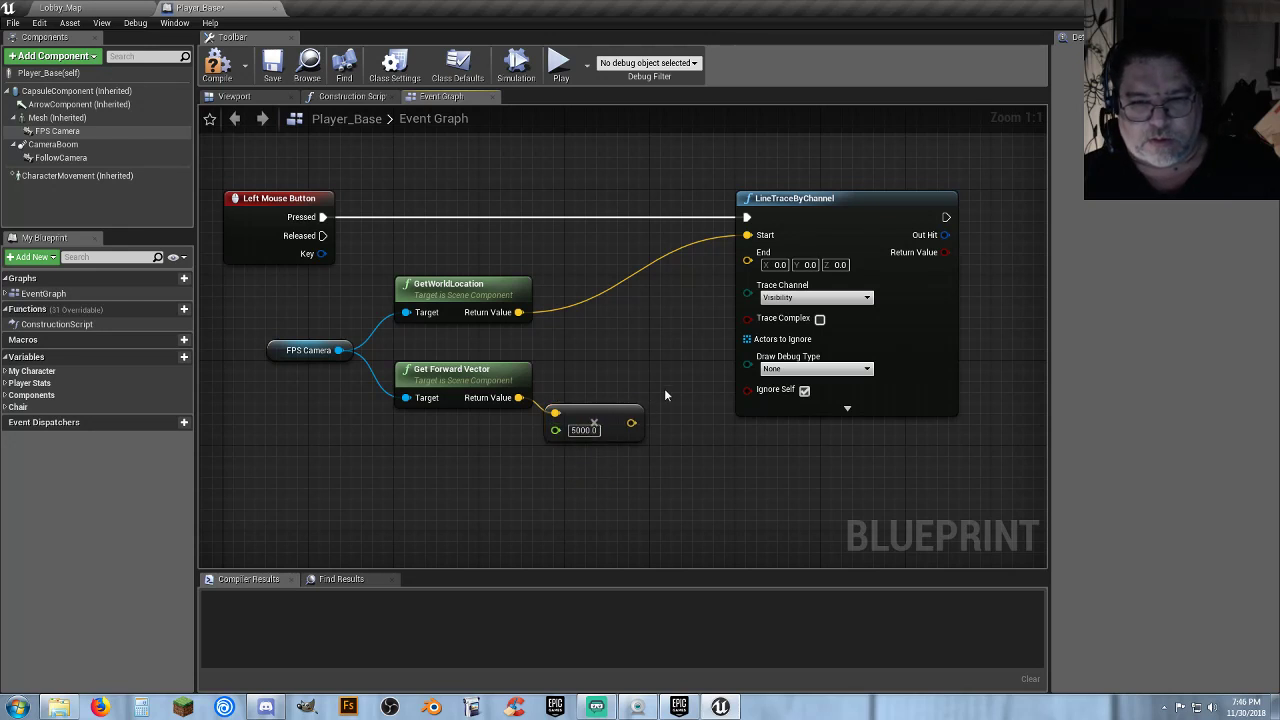
Move LineTraceByChannel farther right and add a vector + vector node from the GetWorldLocation return value
right_drag(664, 388, 575, 399)
drag(677, 216, 766, 218)
click(596, 369)
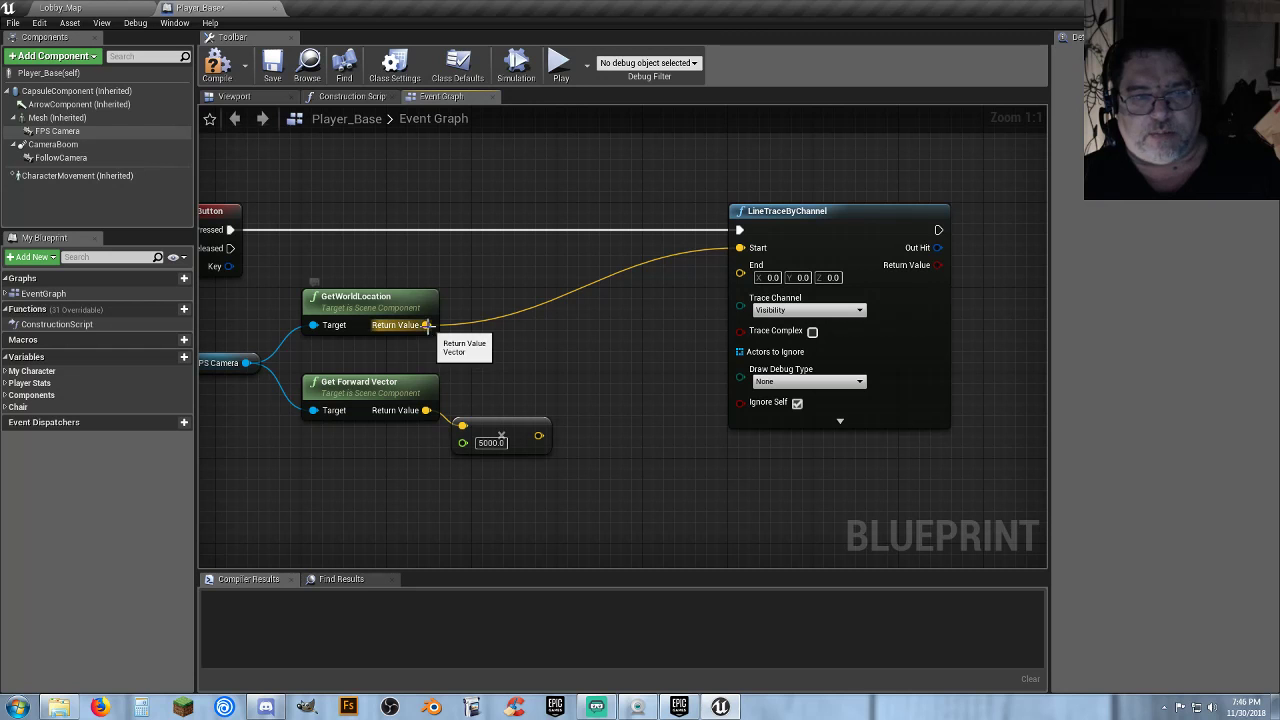
drag(426, 325, 570, 333)
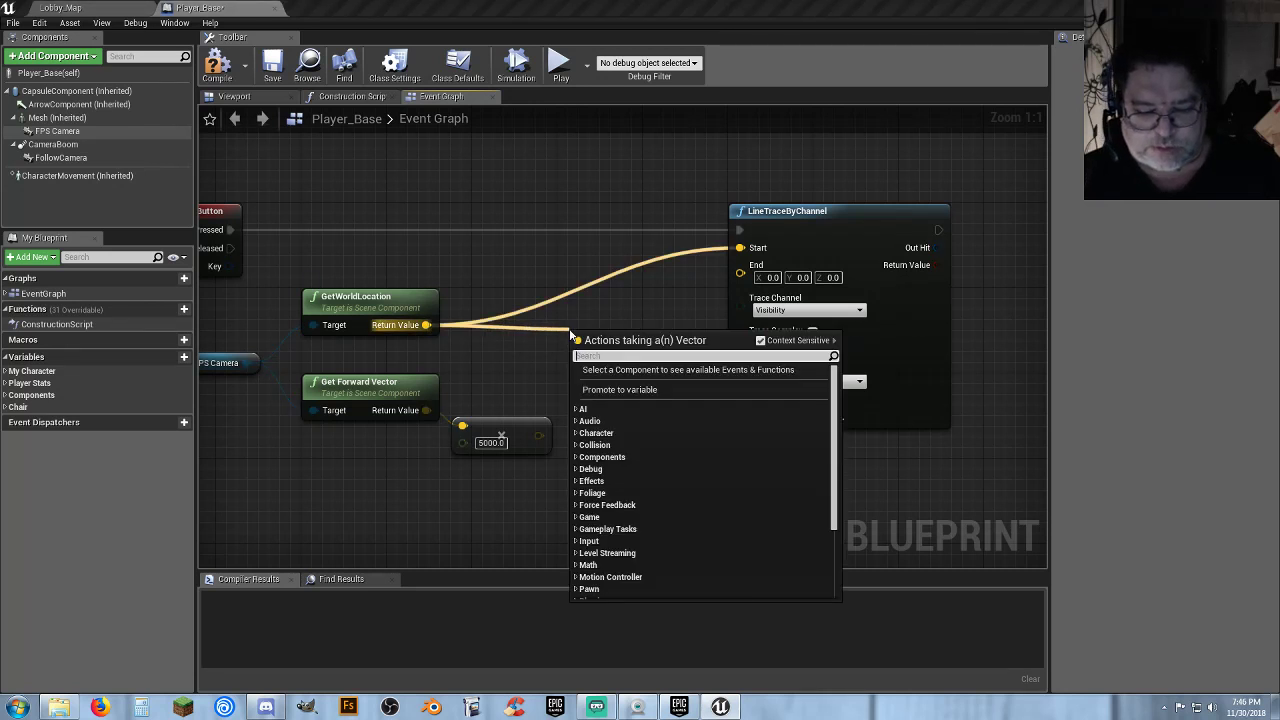
text(+)
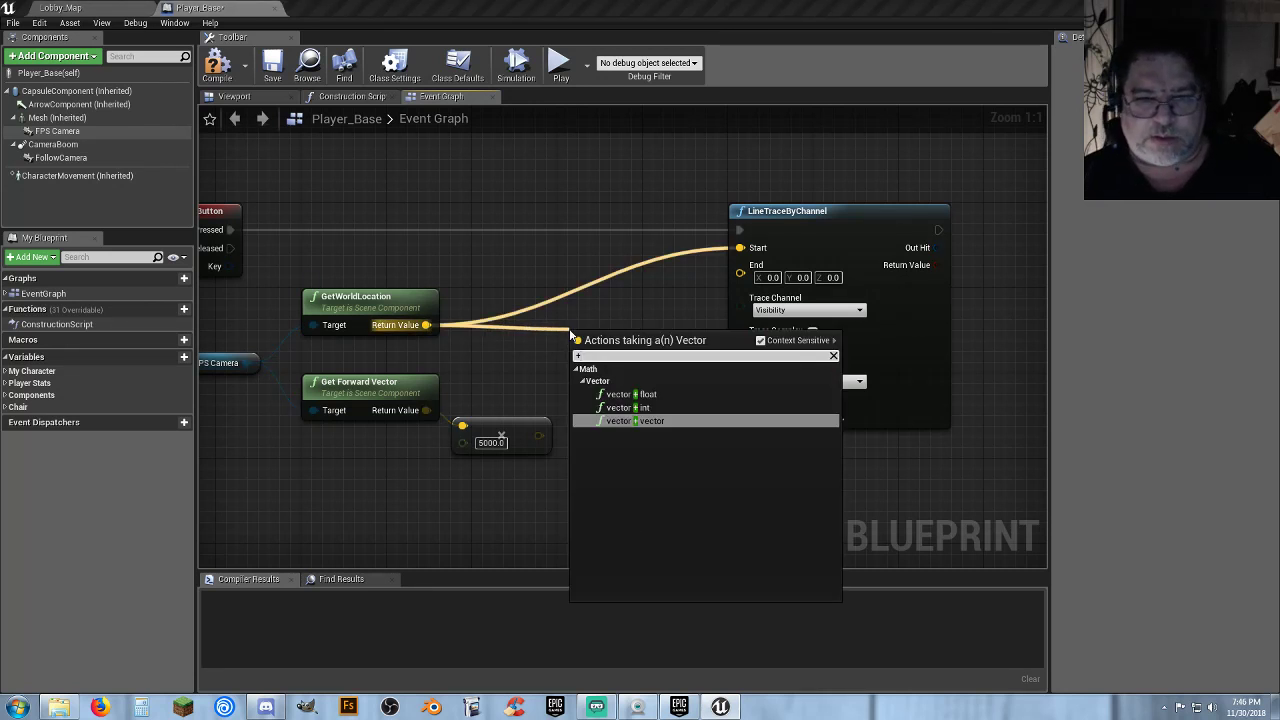
click(625, 420)
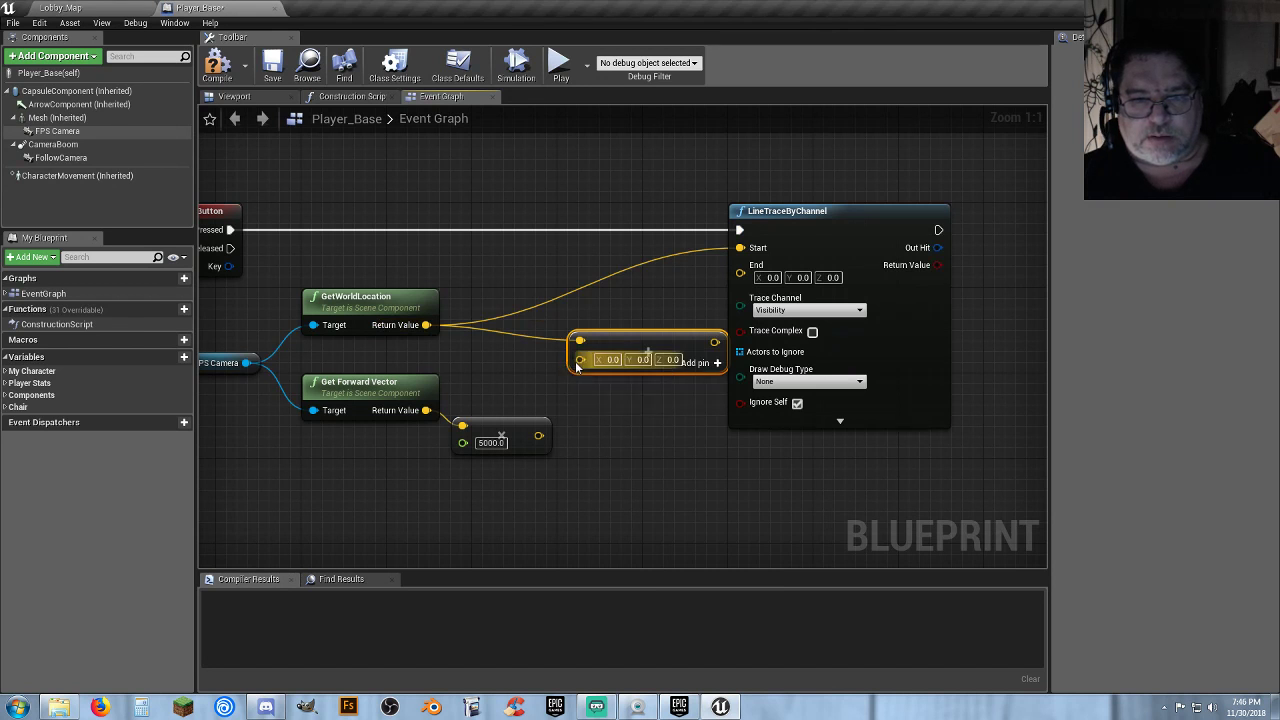
Connect the multiply node's output to the addition's second input and the sum to the End input of LineTraceByChannel, lowering the addition node slightly
drag(580, 359, 539, 436)
drag(645, 341, 740, 265)
drag(603, 337, 600, 357)
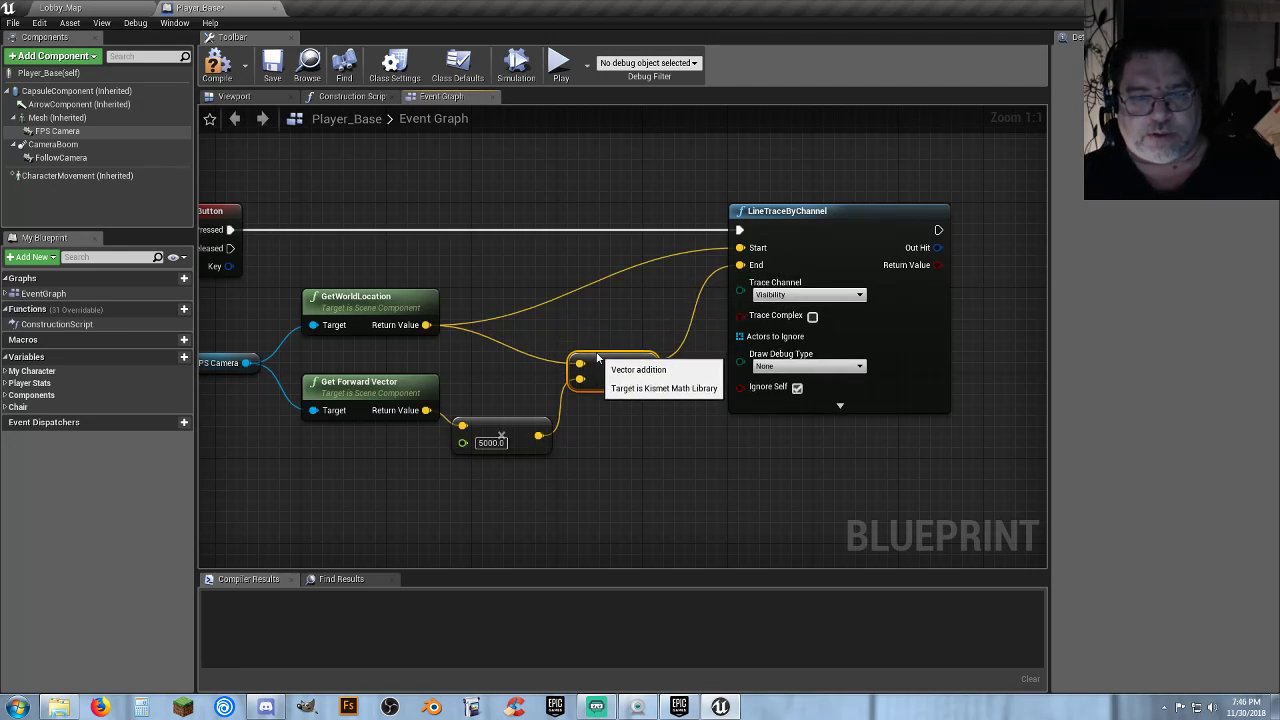
click(624, 427)
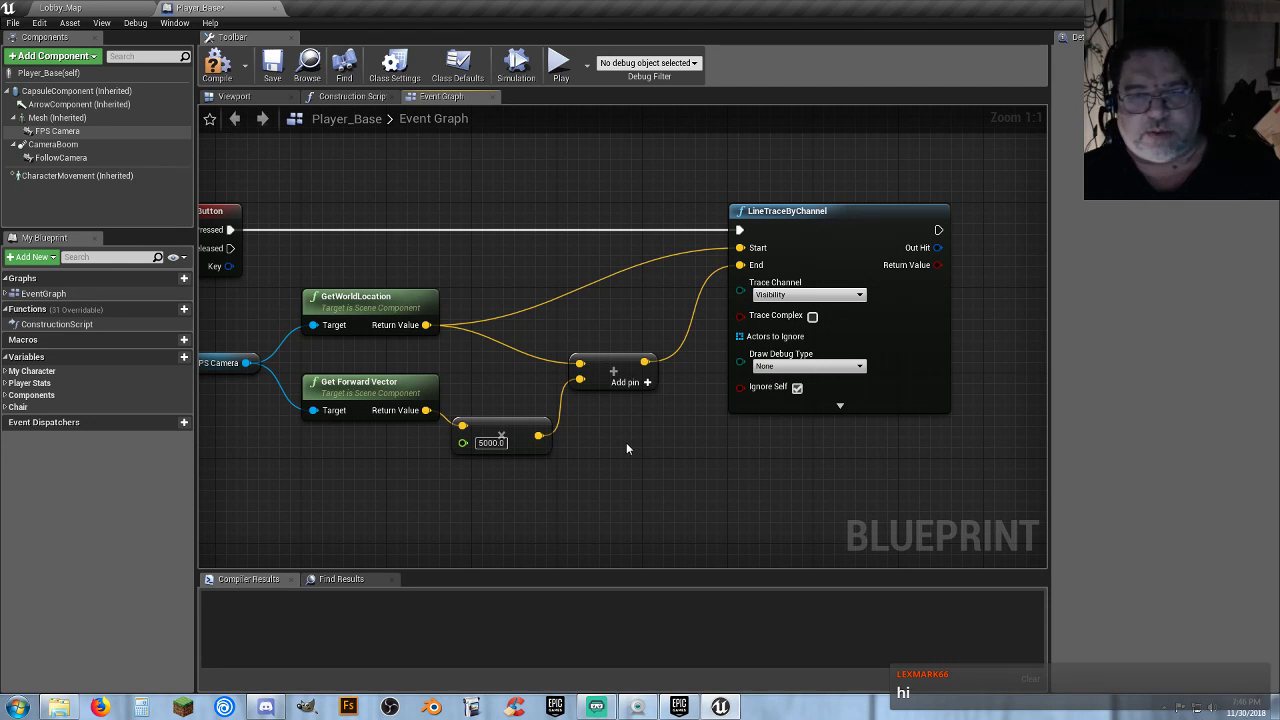
Set LineTraceByChannel's Draw Debug Type to For Duration, and compile and save the Player_Base blueprint
right_drag(626, 449, 672, 461)
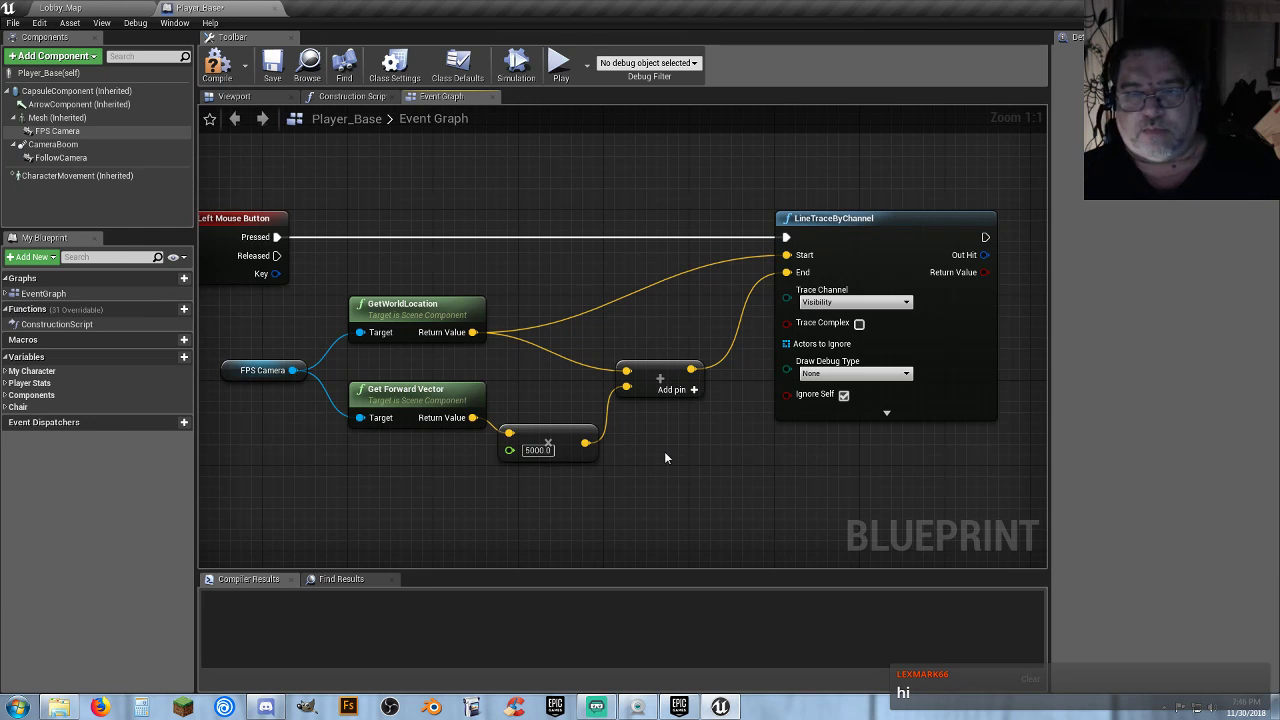
right_drag(665, 457, 626, 462)
click(790, 379)
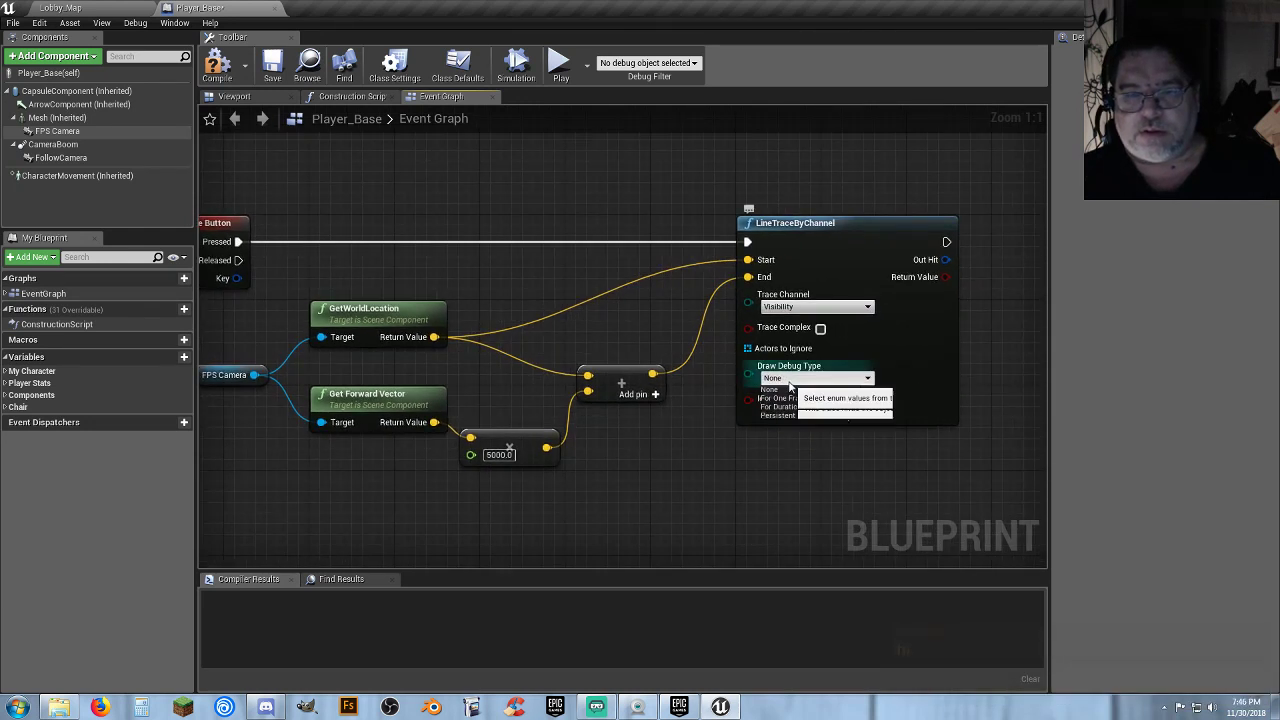
click(799, 407)
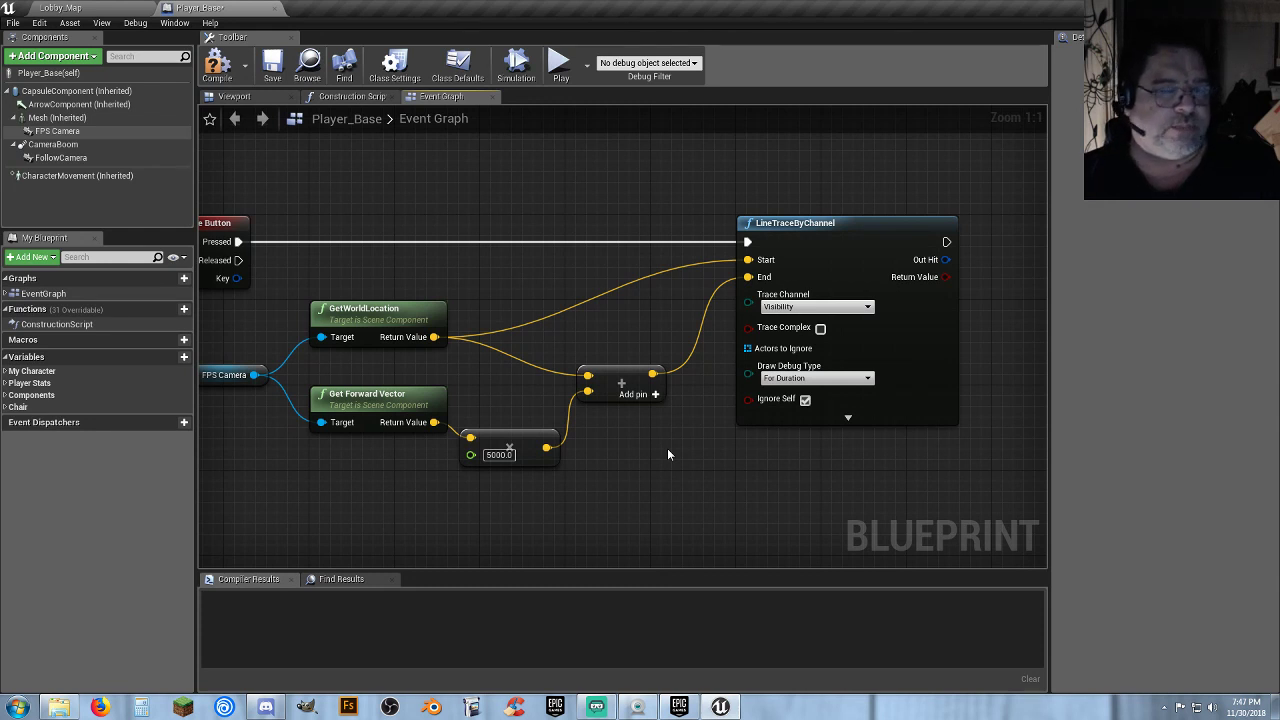
right_drag(653, 449, 659, 475)
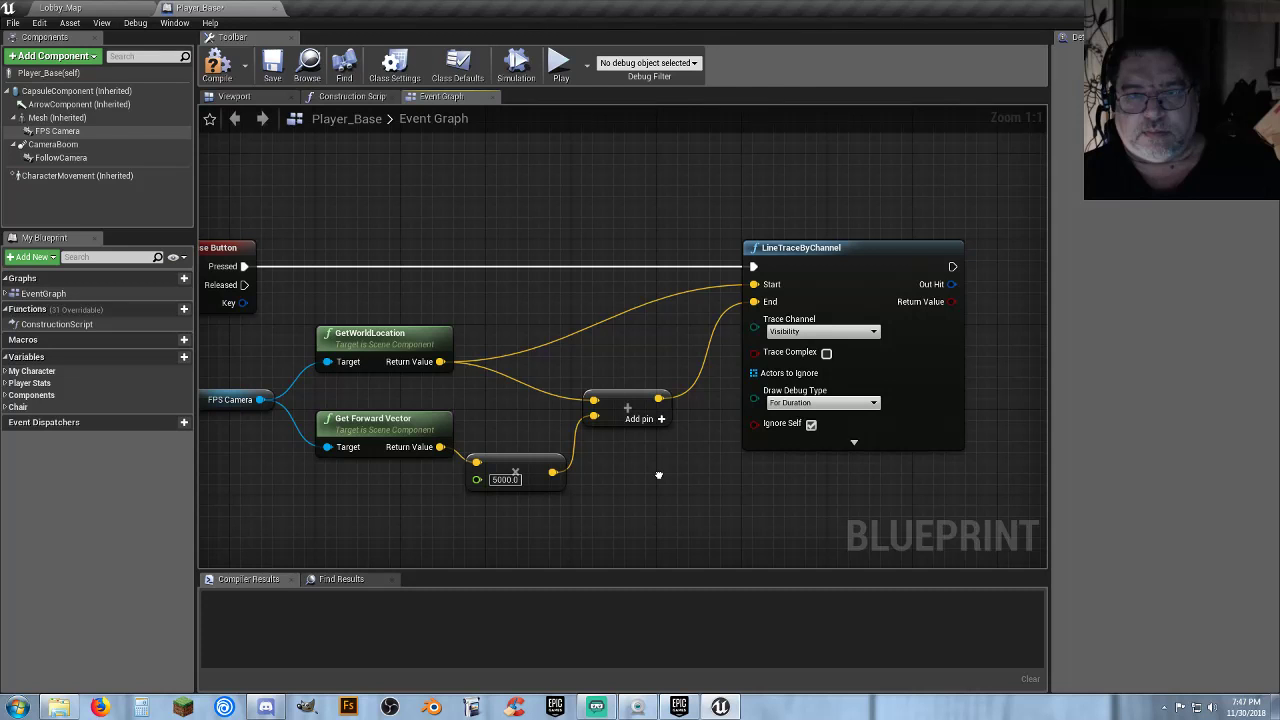
click(220, 68)
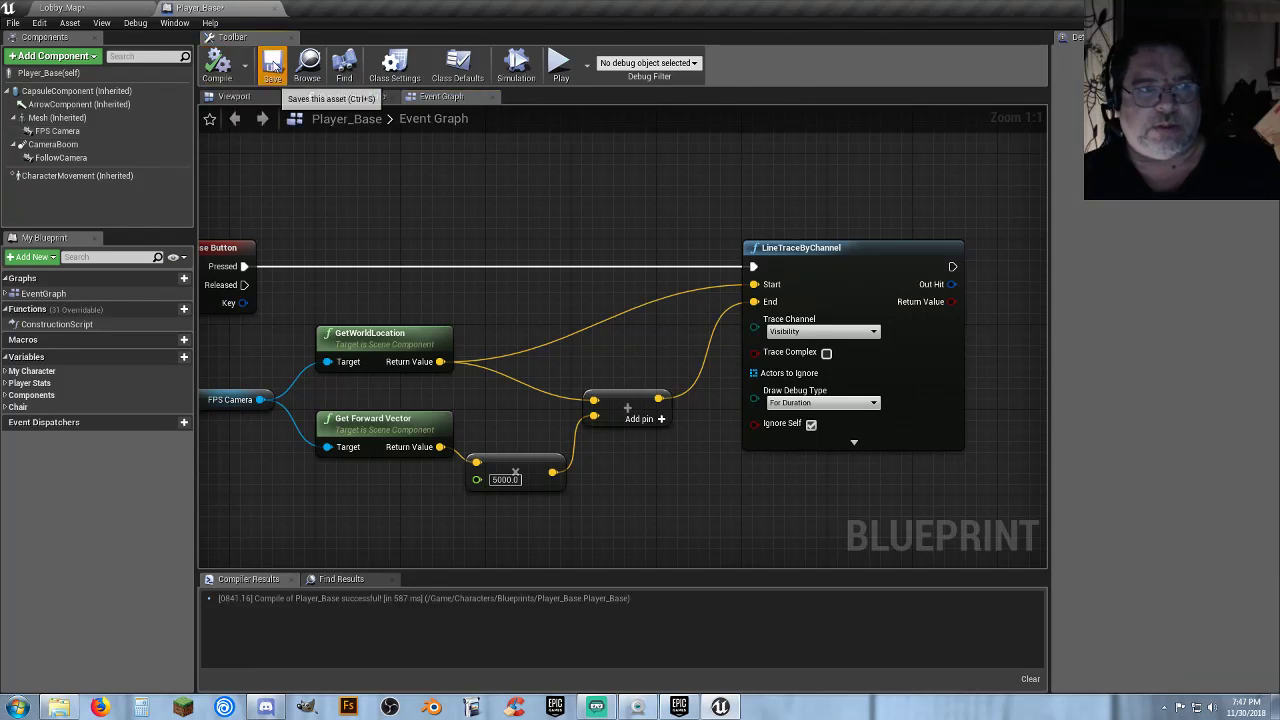
Play-test Lobby_Map, firing the line trace around the room in both third-person and first-person views, and end the play session
click(125, 8)
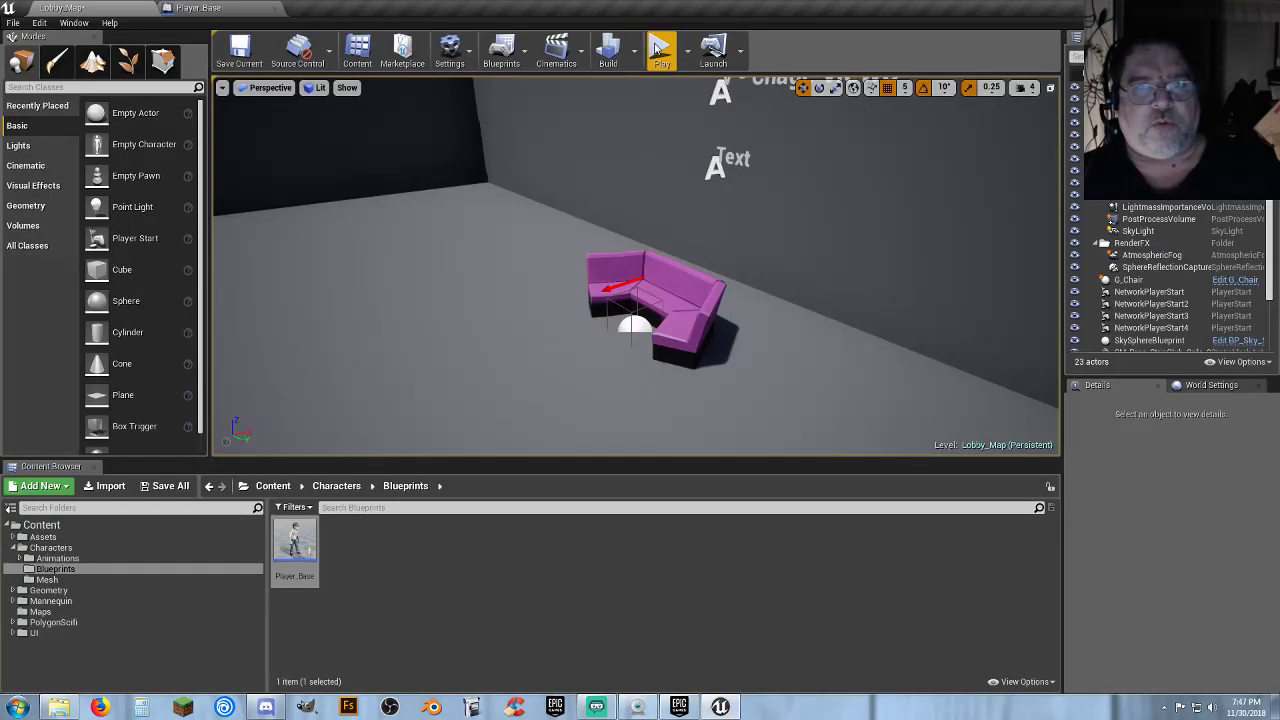
click(659, 48)
key(a)
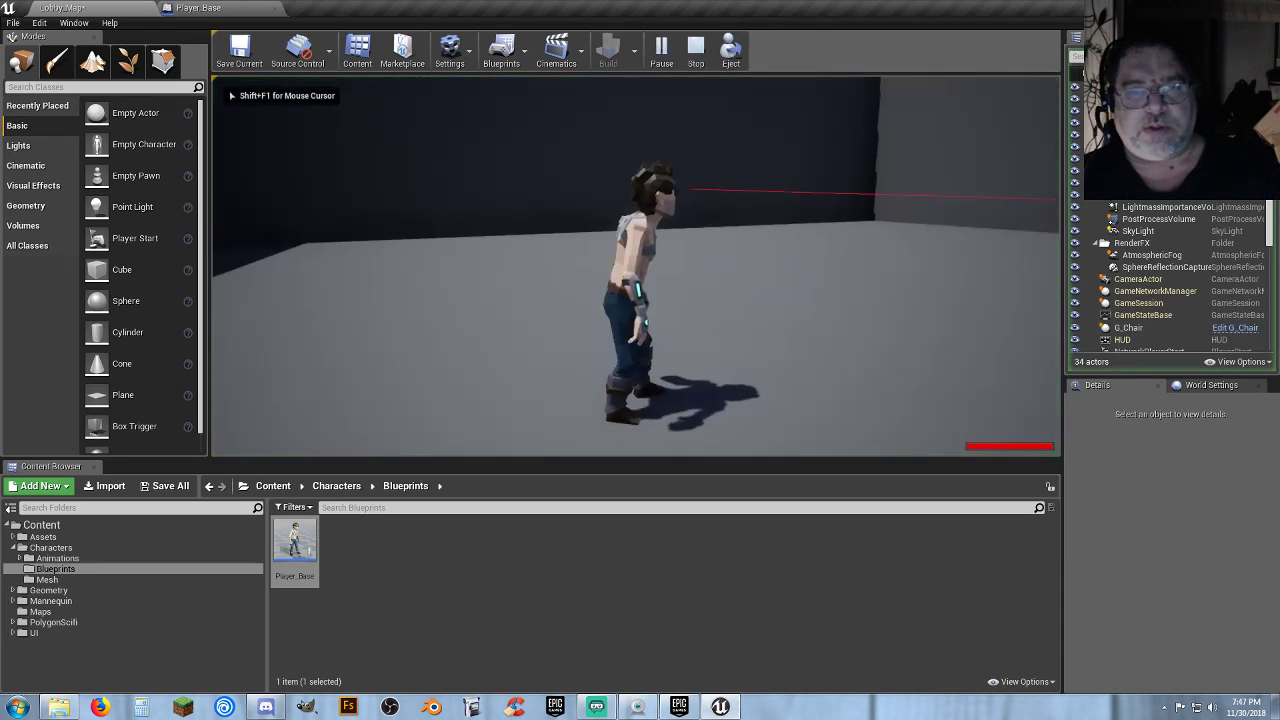
key(w)
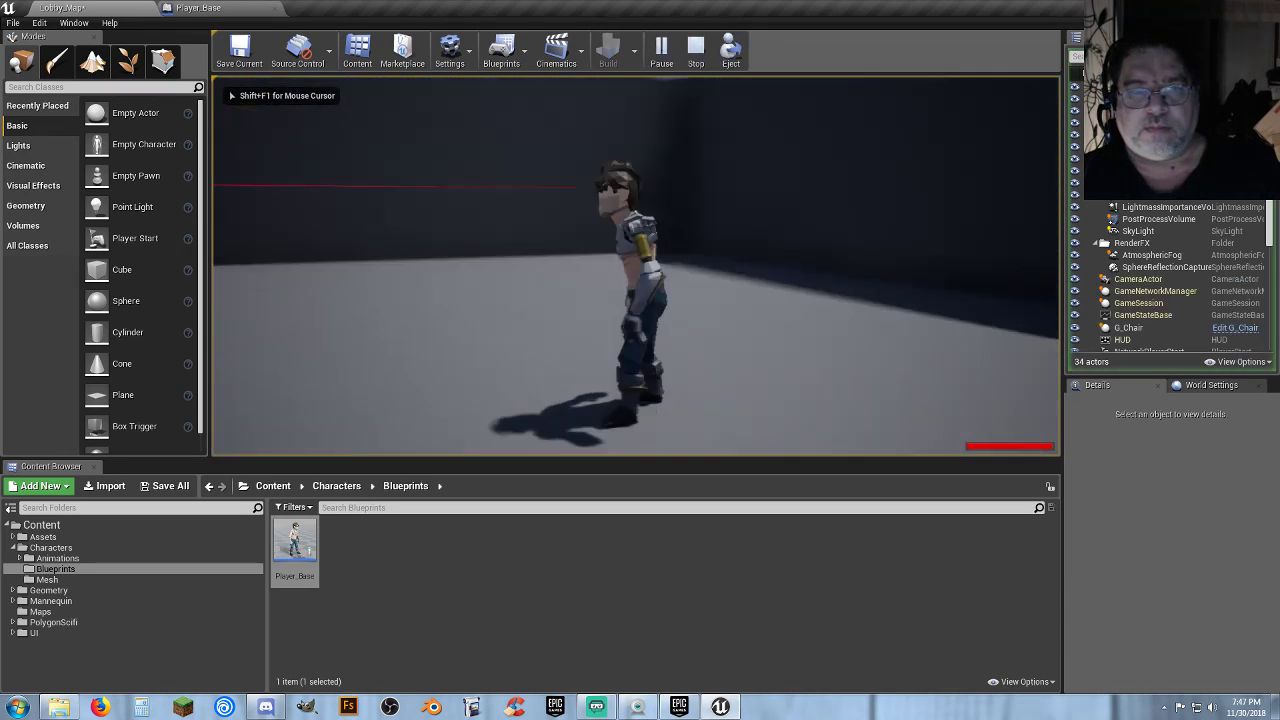
key(v)
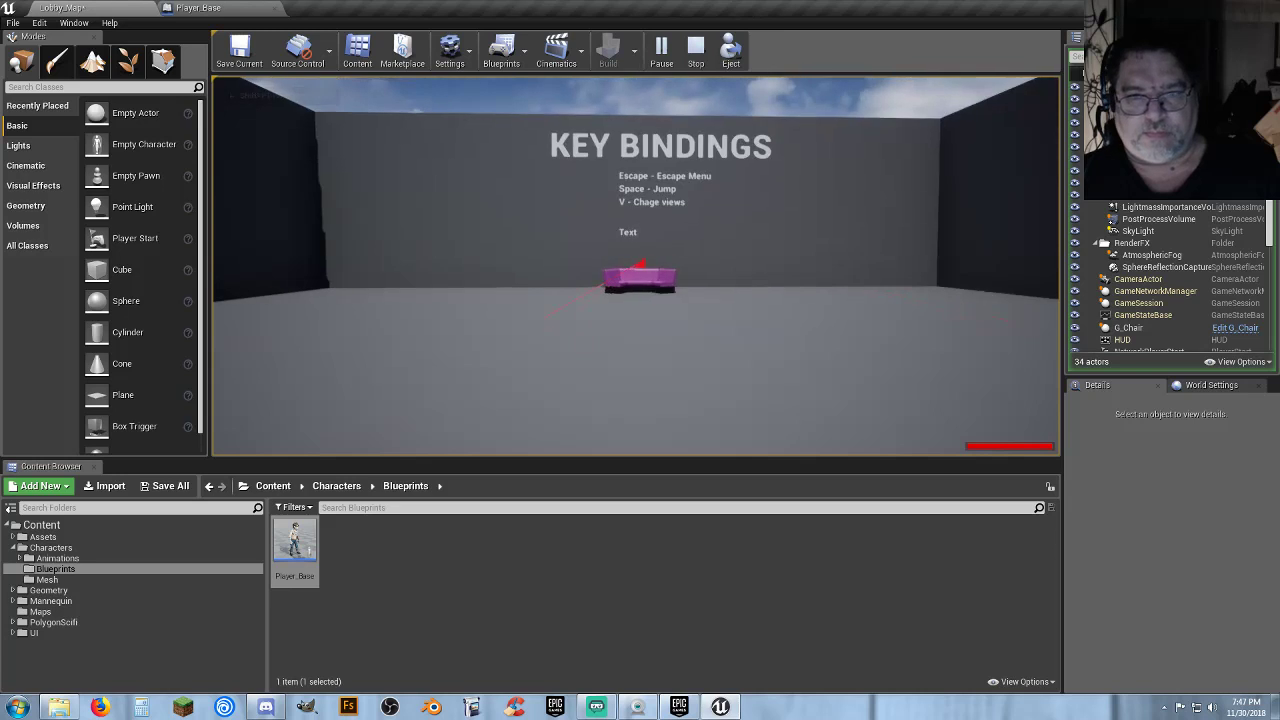
key(e)
key(e)
key(e)
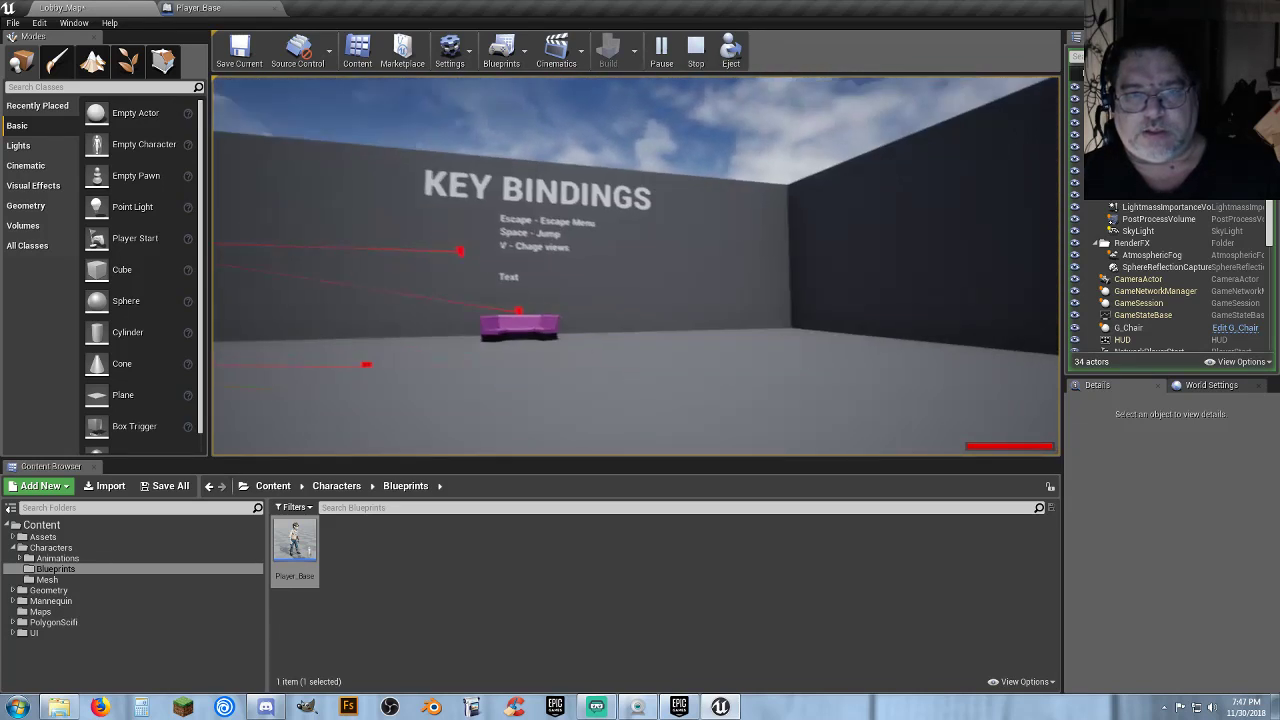
key(Escape)
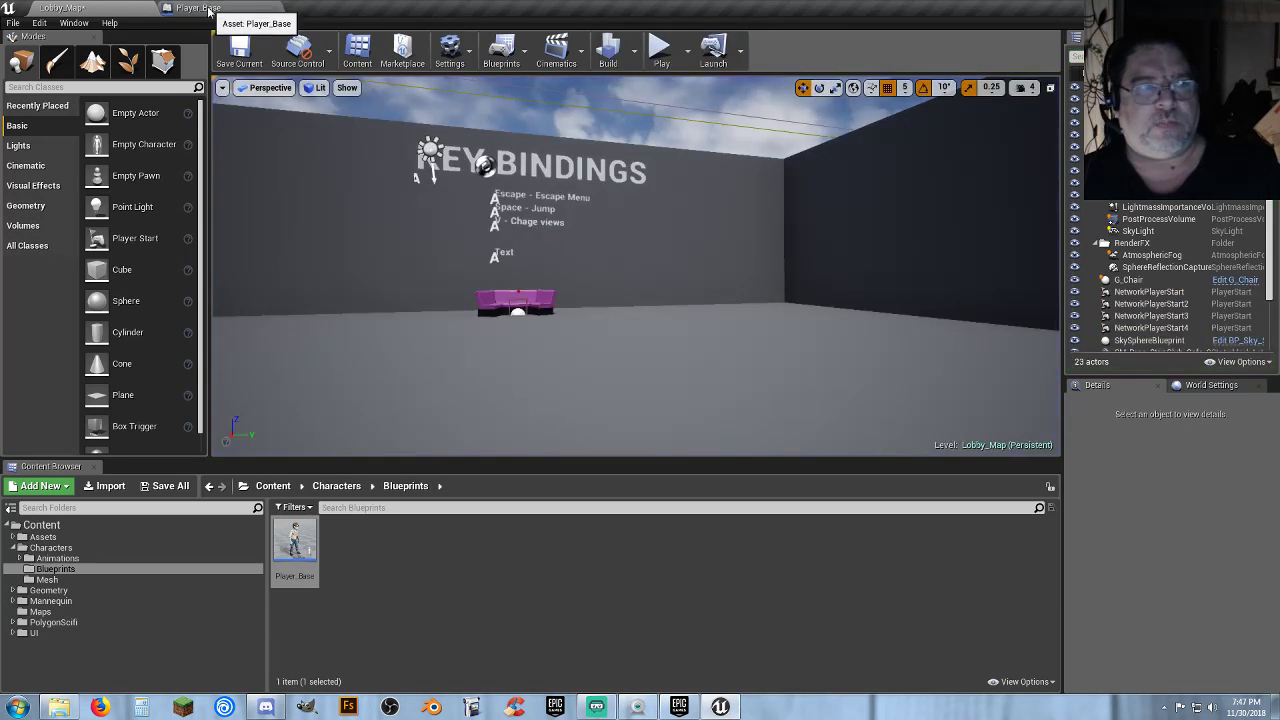
Open the Widgets folder under UI in the level's content listing
click(205, 9)
click(120, 9)
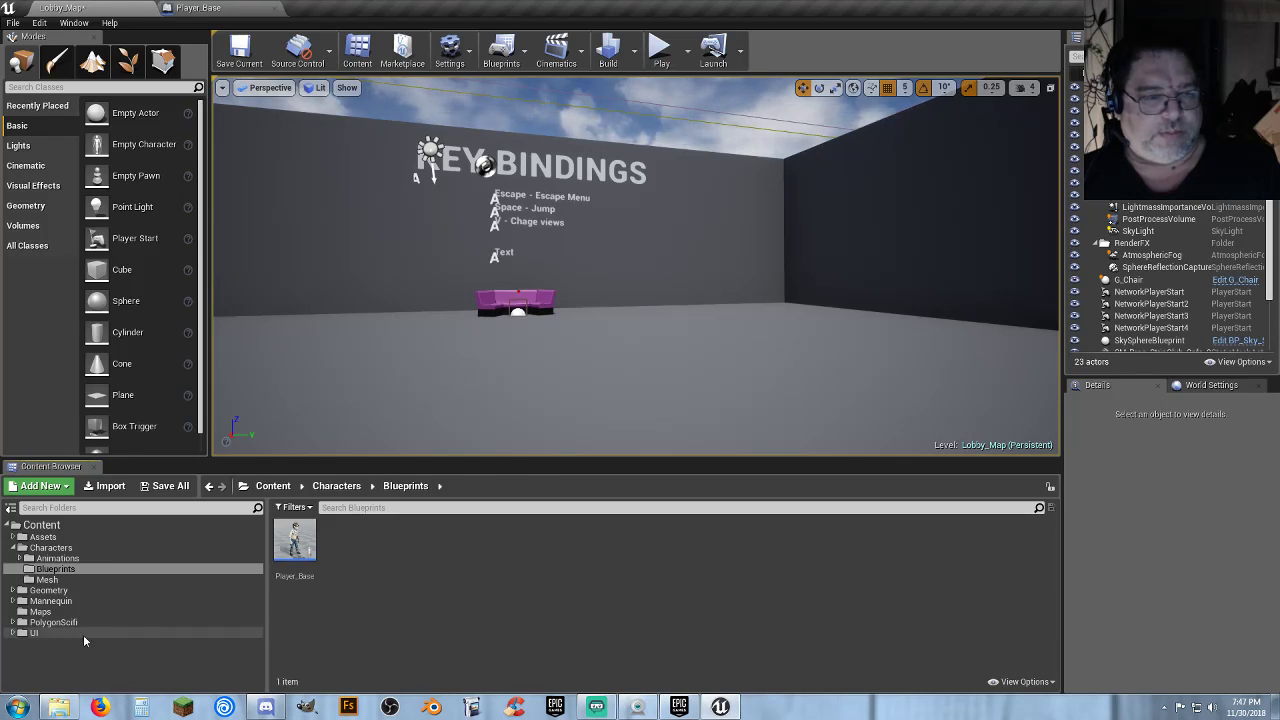
click(13, 633)
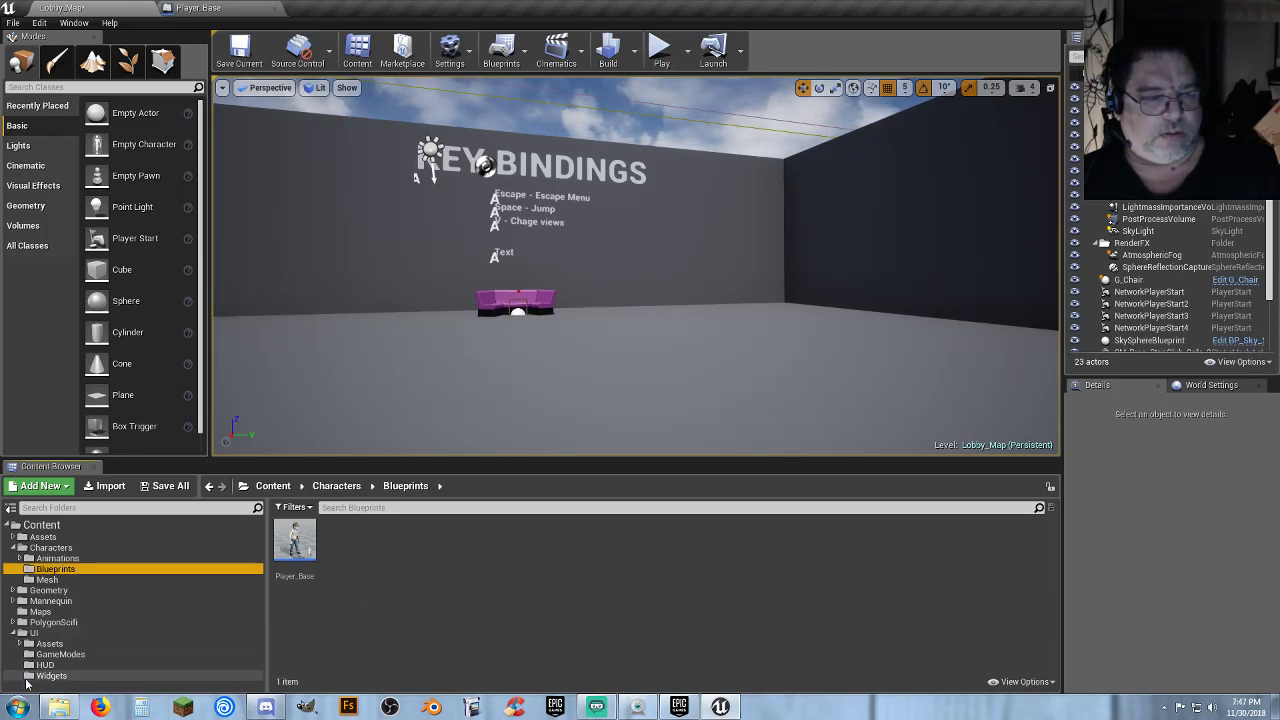
click(50, 676)
click(467, 607)
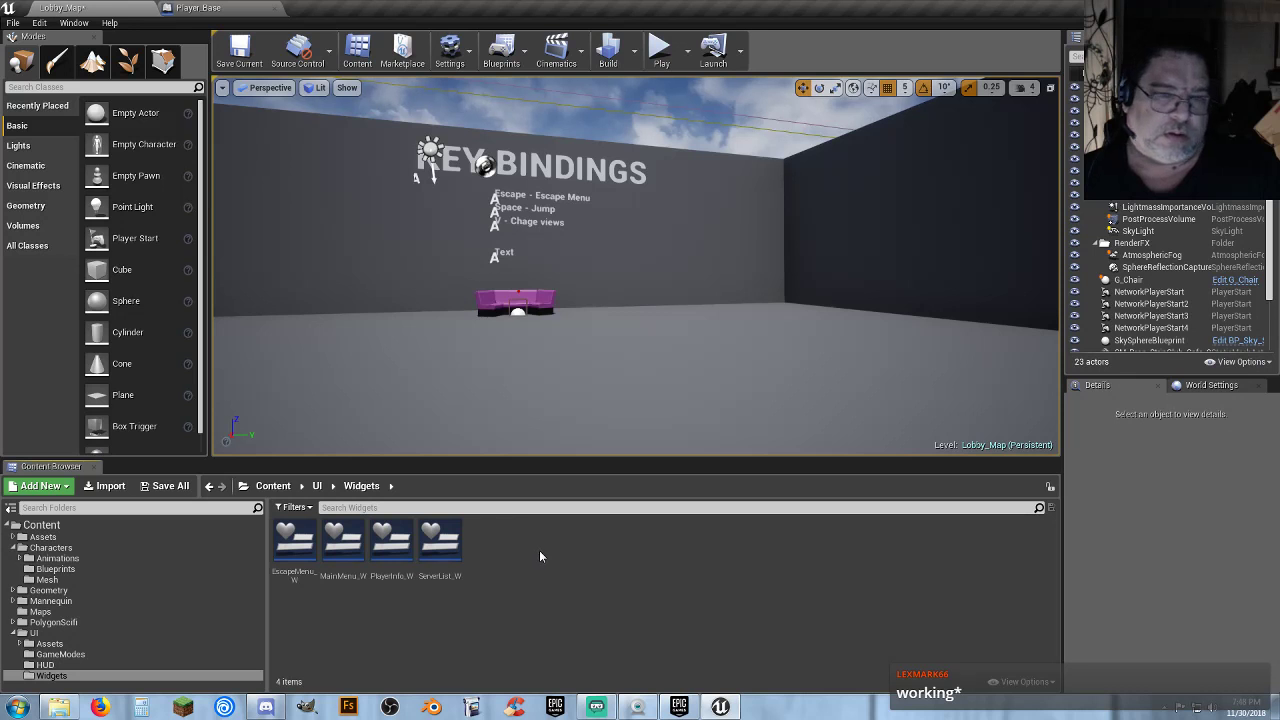
Create a Widget Blueprint named W_Crosshair in the Widgets folder
right_click(508, 535)
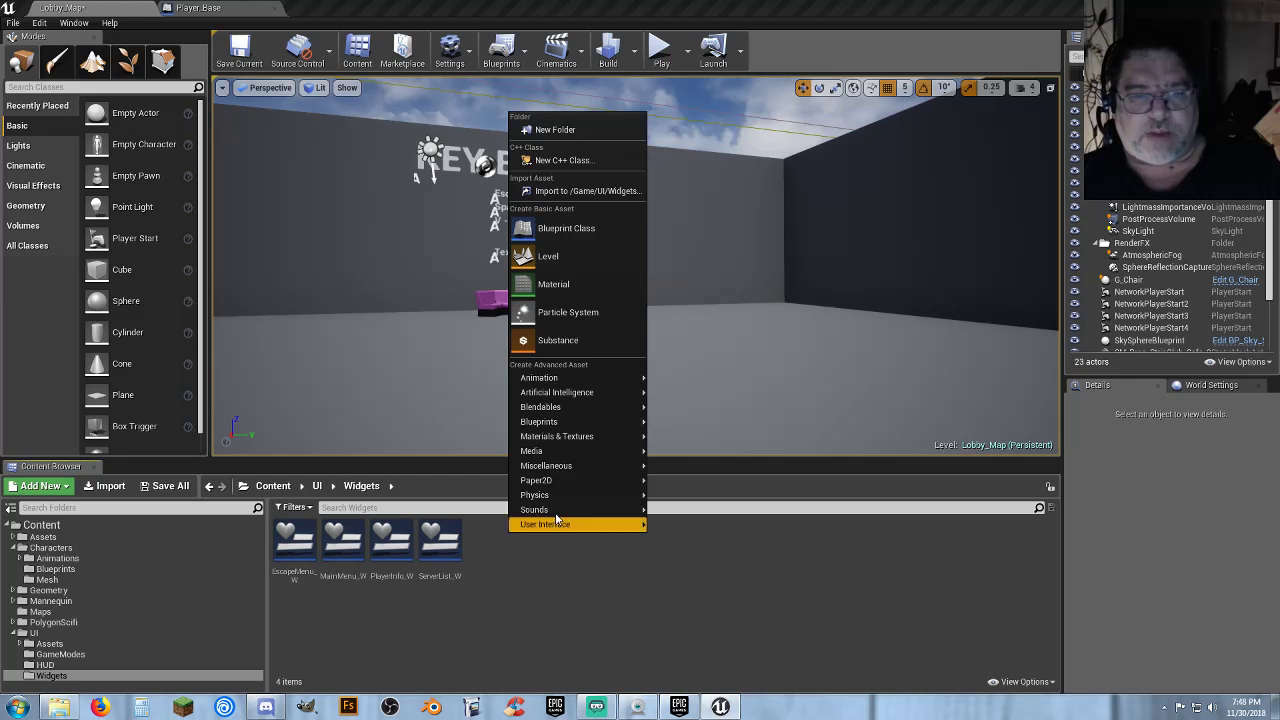
mouse_move(565, 525)
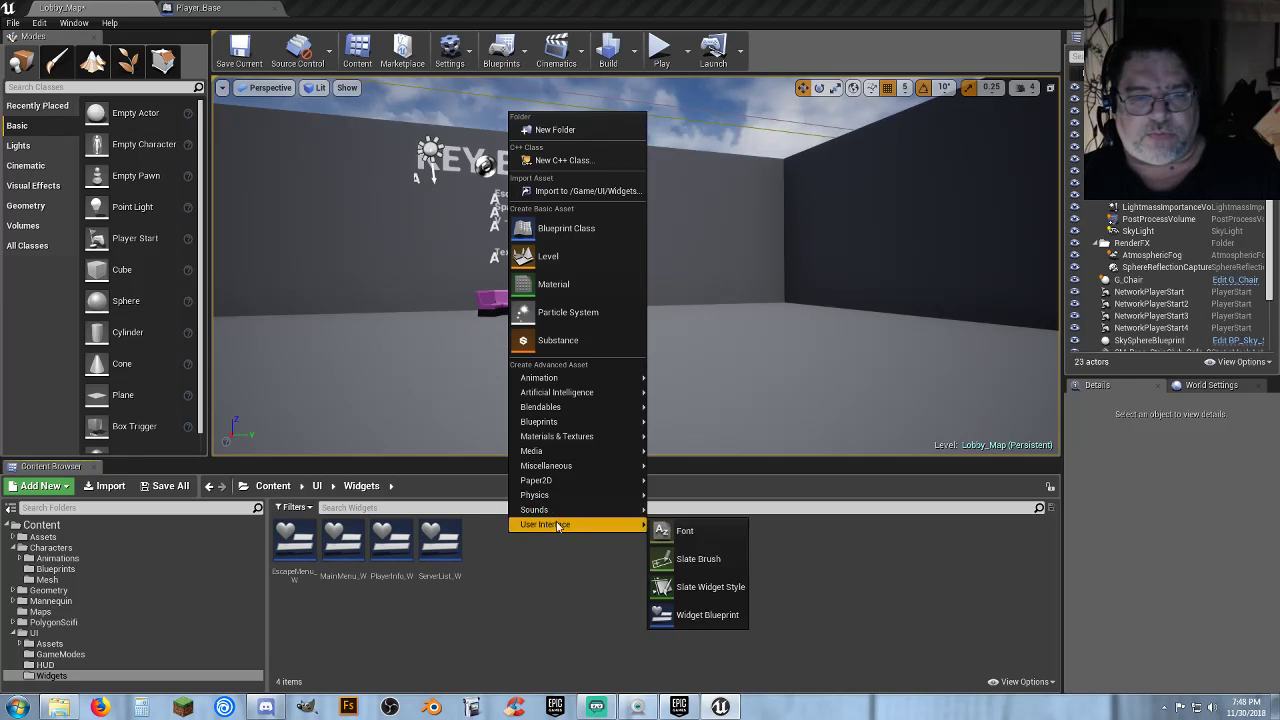
click(707, 614)
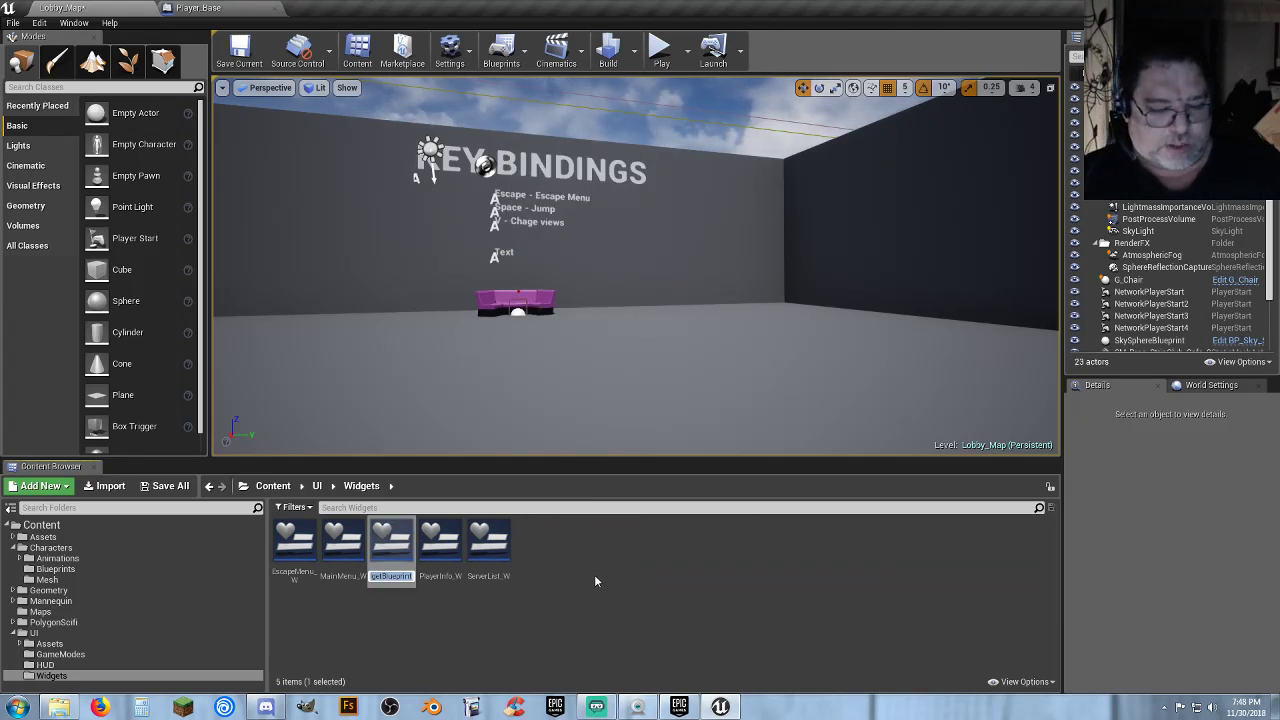
text(W_Crosshair)
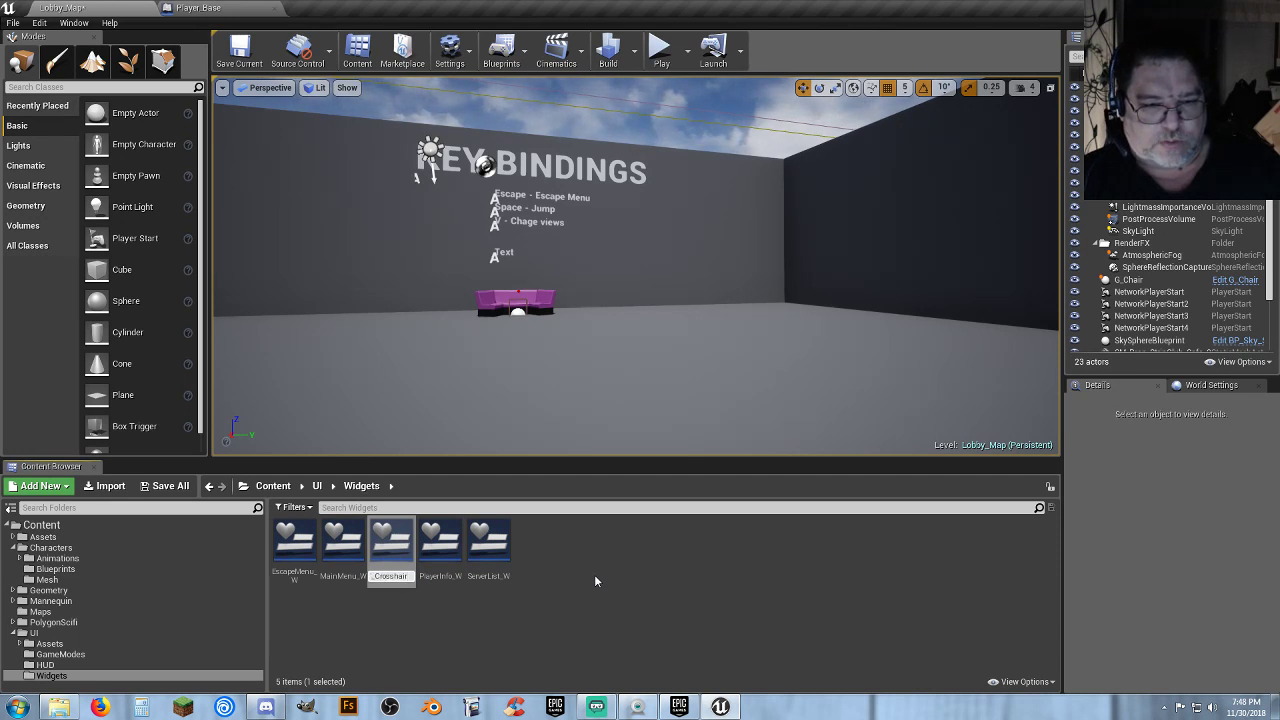
key(Return)
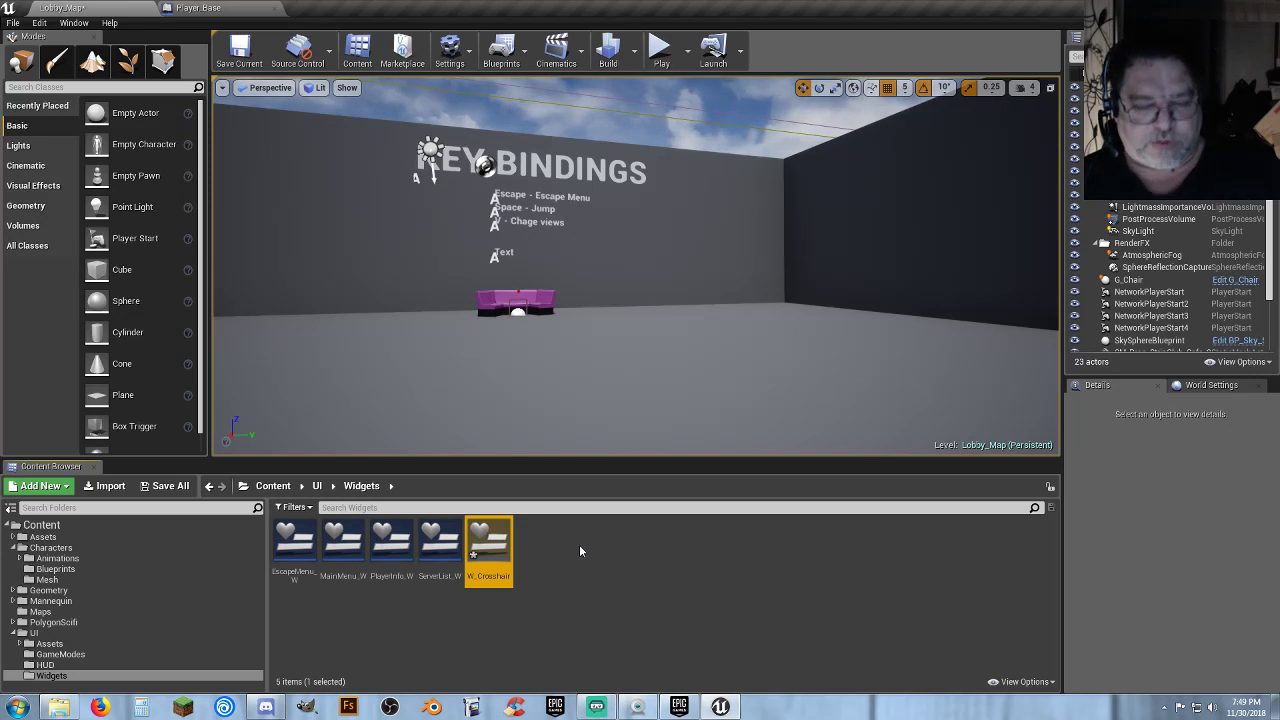
Open W_Crosshair, place an Image on its canvas panel and reduce its size, with Size Y at 5
key(Return)
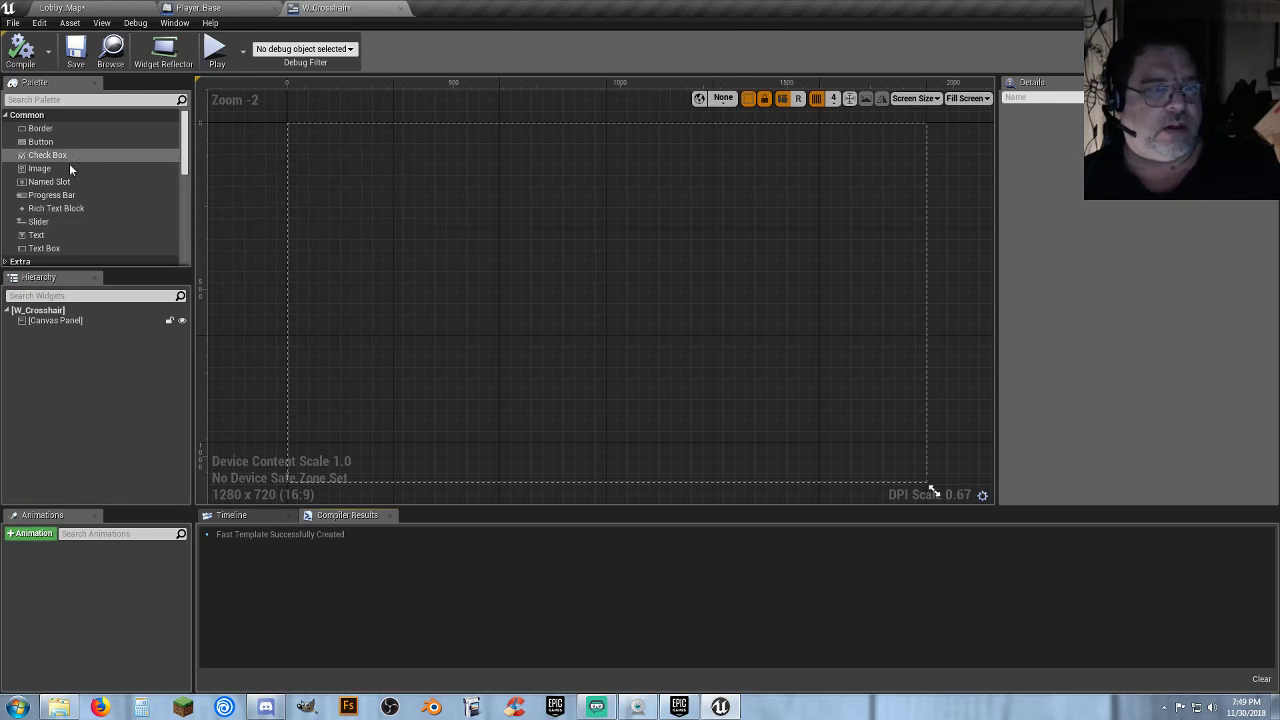
drag(67, 172, 507, 268)
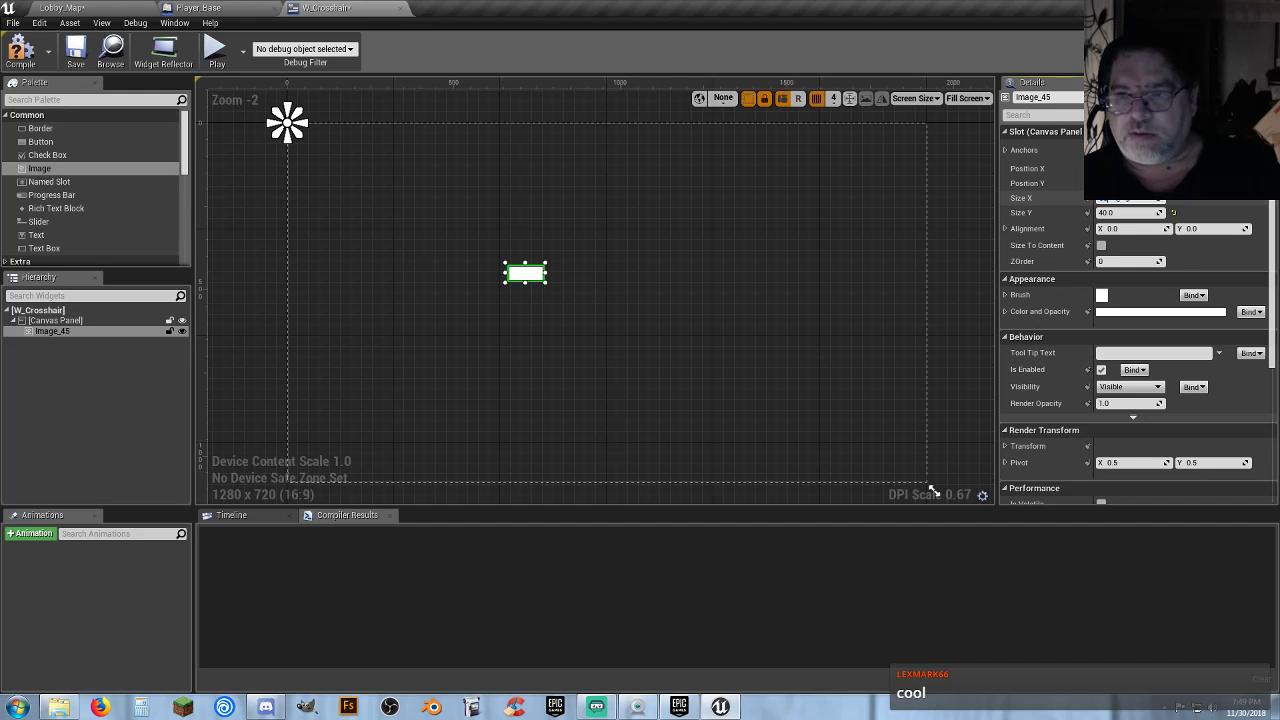
key(Tab)
text(5)
key(Tab)
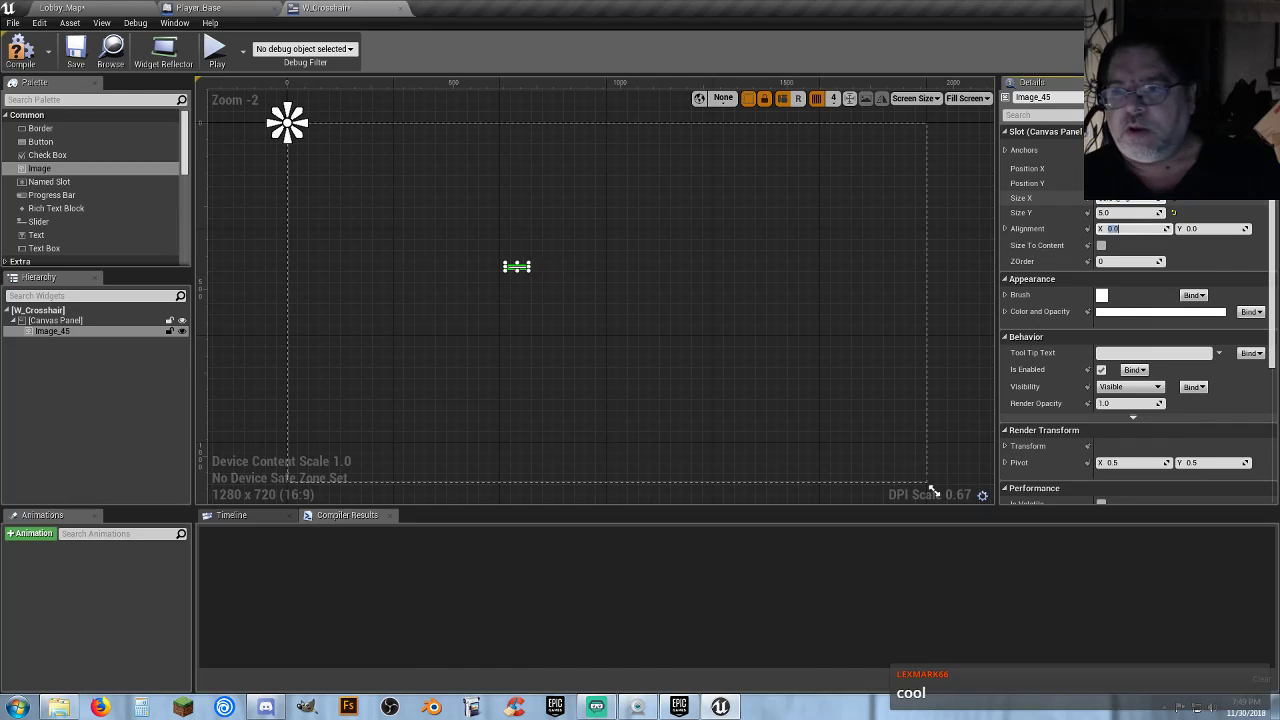
Colour the image pure red with G and B at 0, and store that red among the colour picker's saved colours
click(1122, 312)
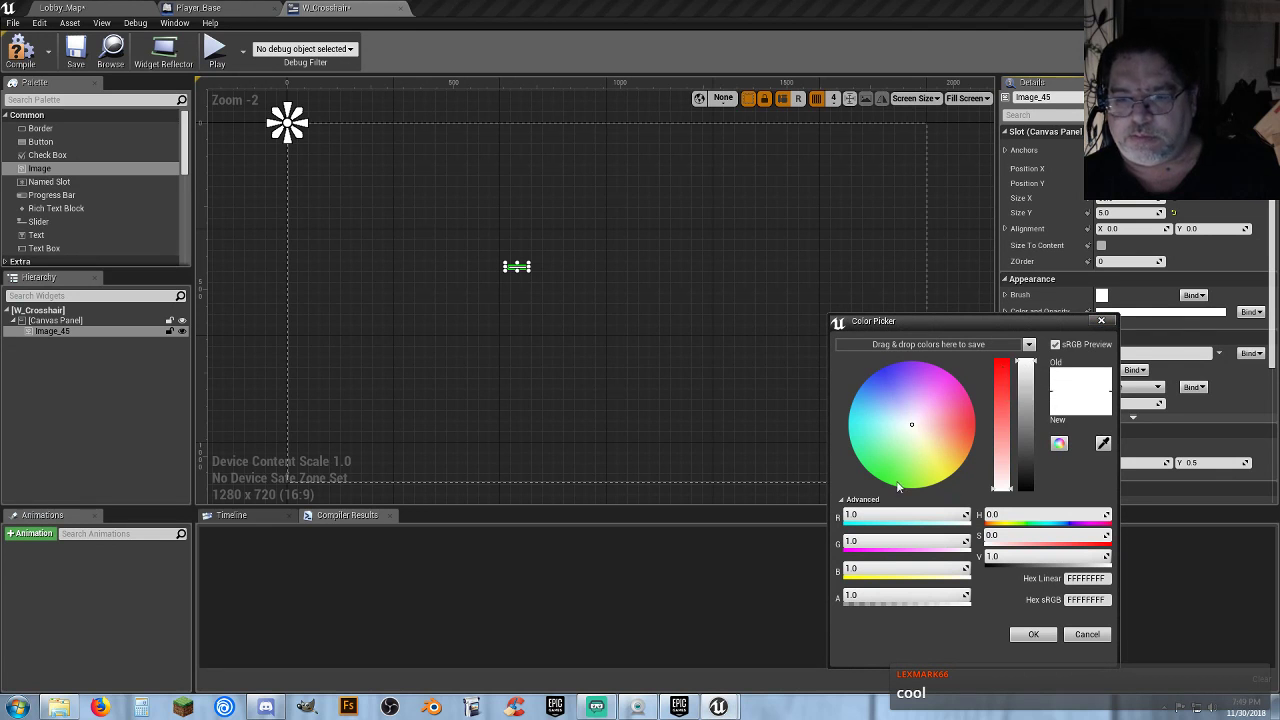
click(870, 514)
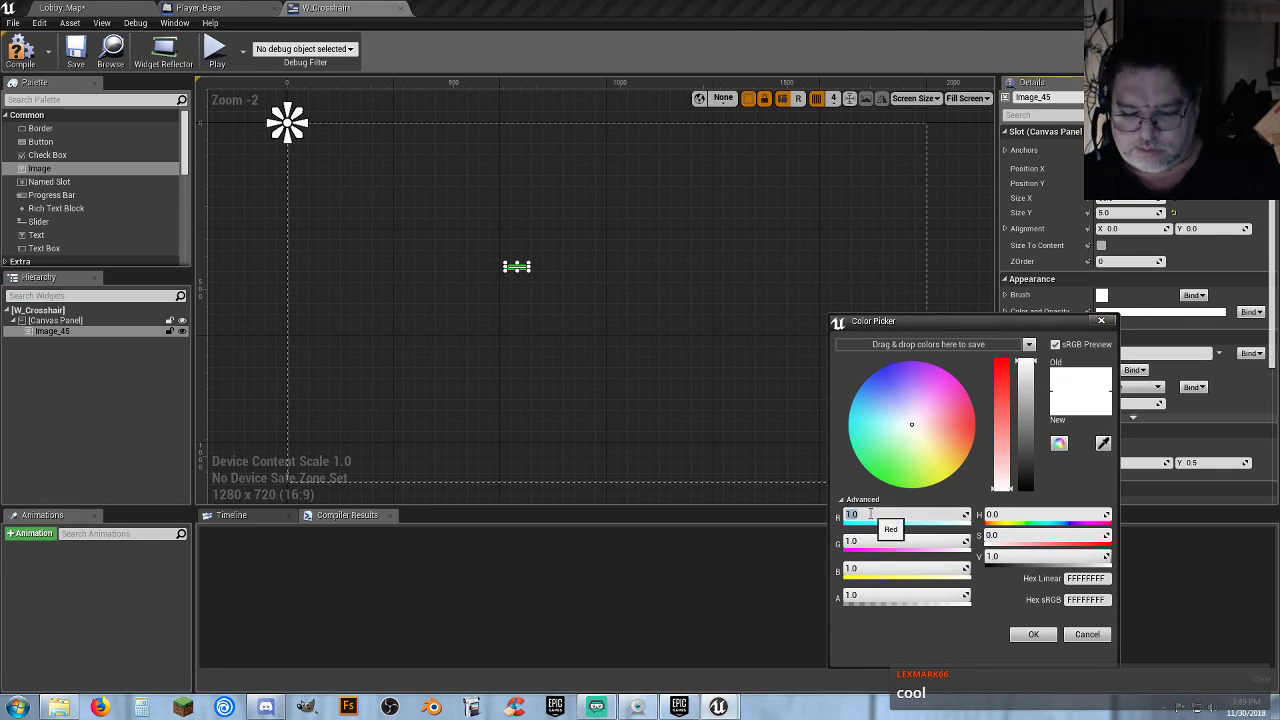
key(Tab)
text(0)
key(Tab)
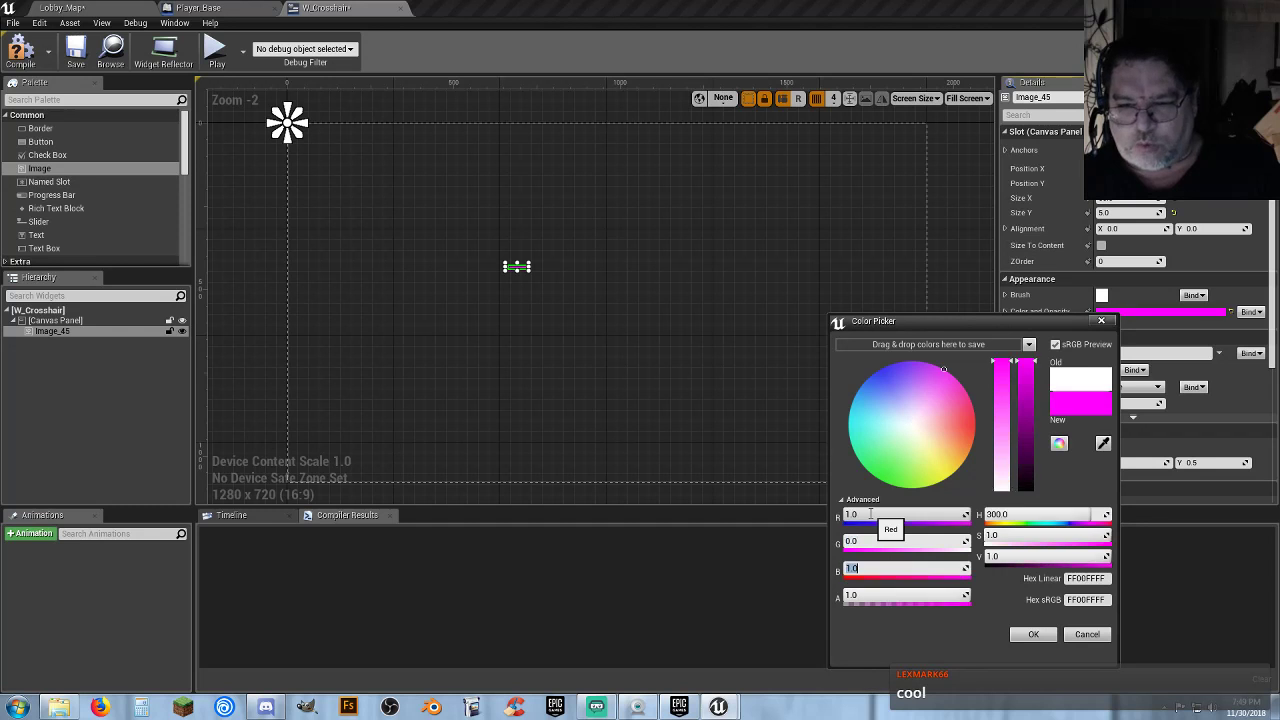
text(0)
key(Tab)
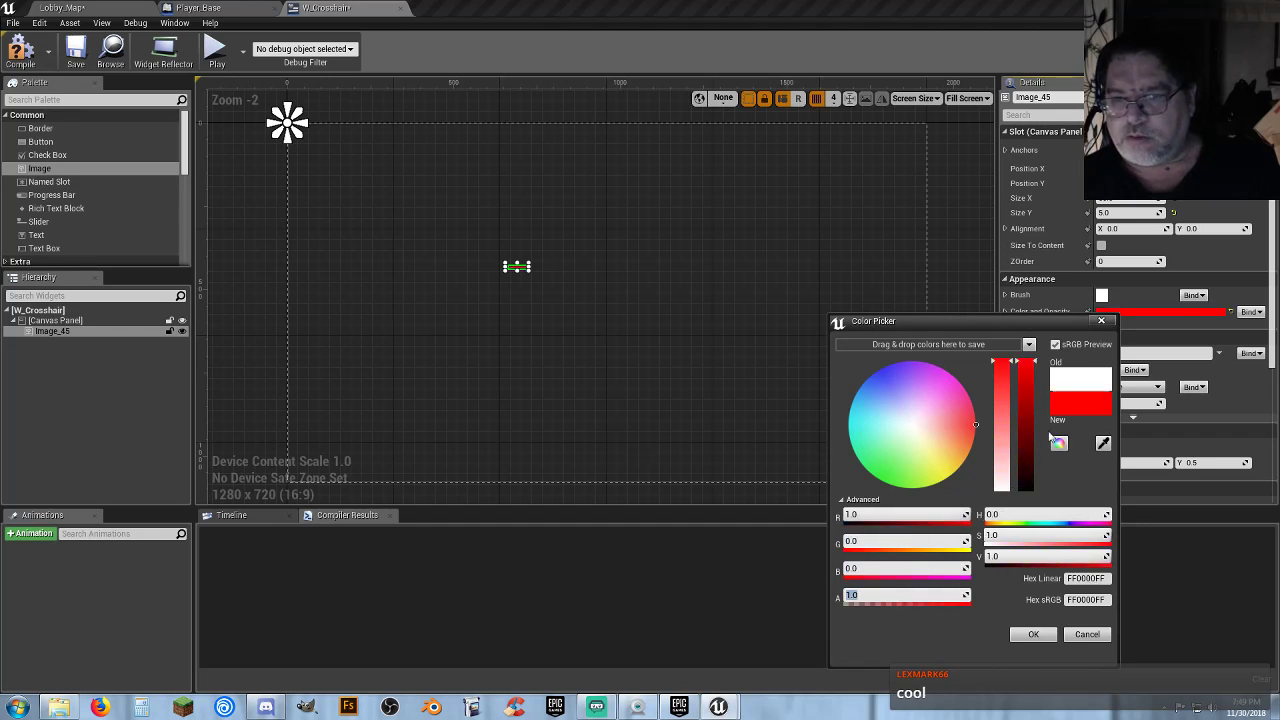
drag(1051, 403, 913, 346)
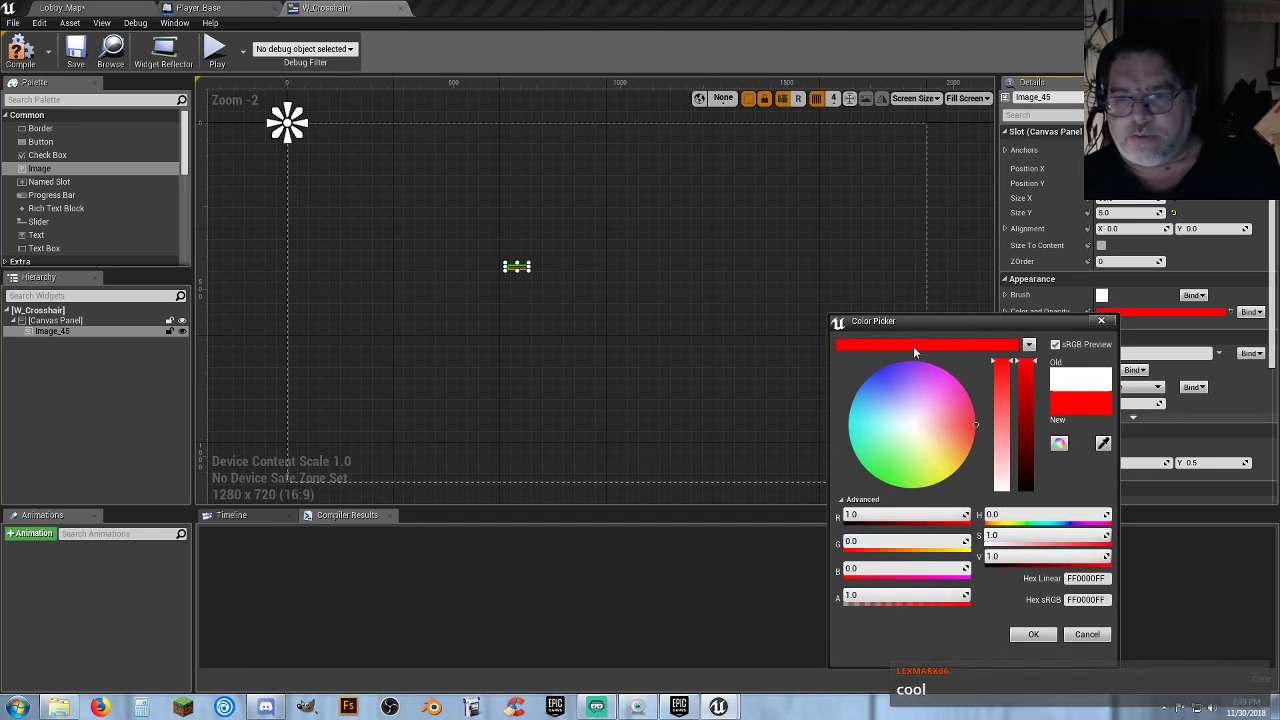
click(1033, 634)
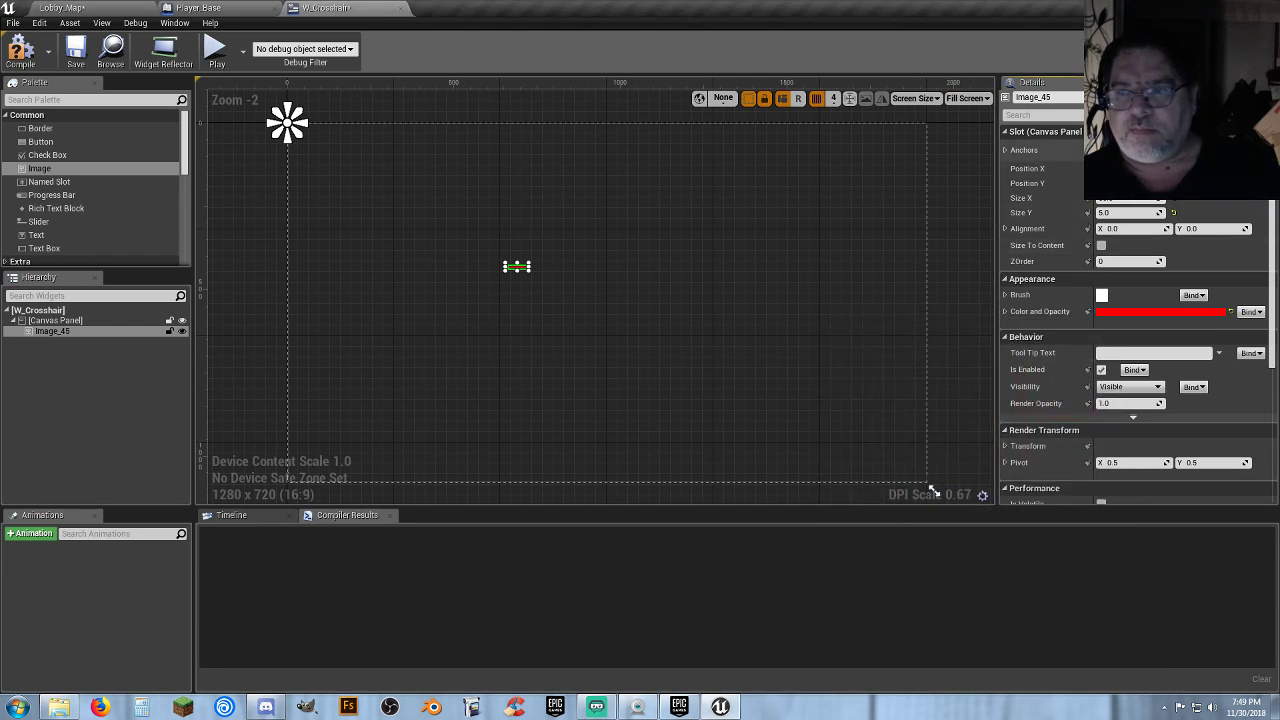
Anchor the red image to the canvas centre and position it centred on that anchor horizontally and vertically
click(1125, 150)
click(1148, 222)
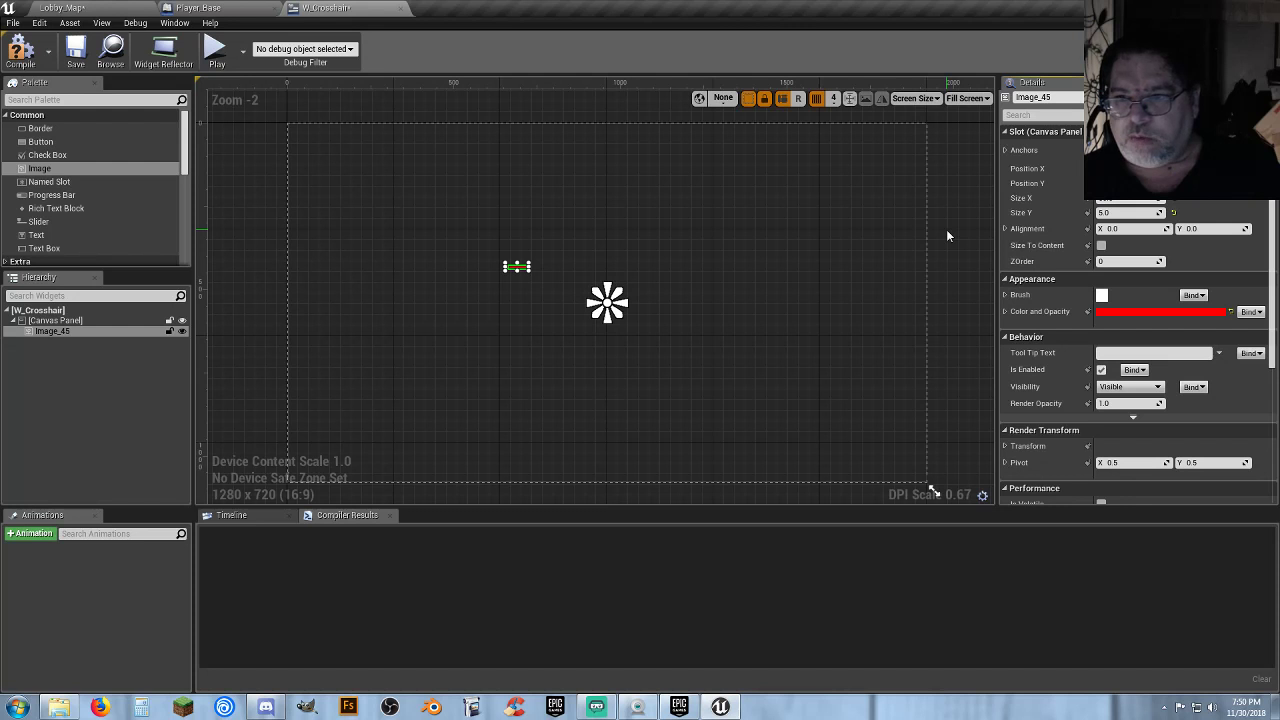
key(Return)
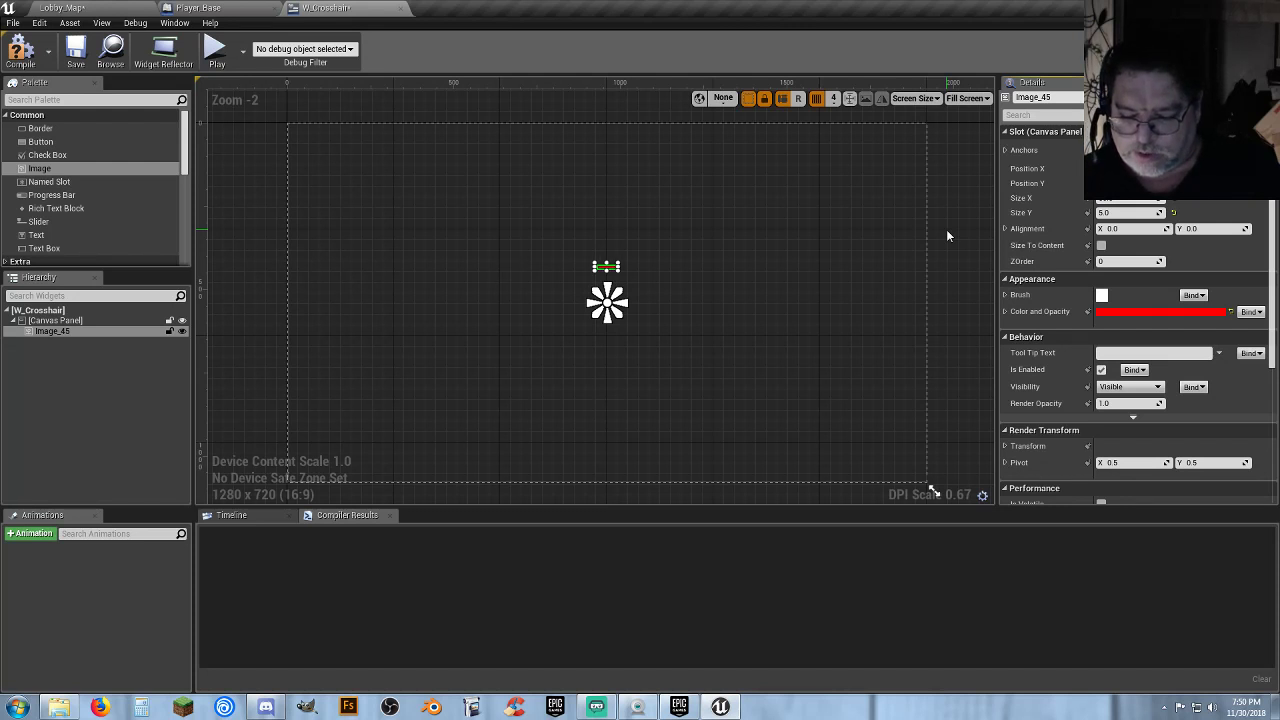
key(Tab)
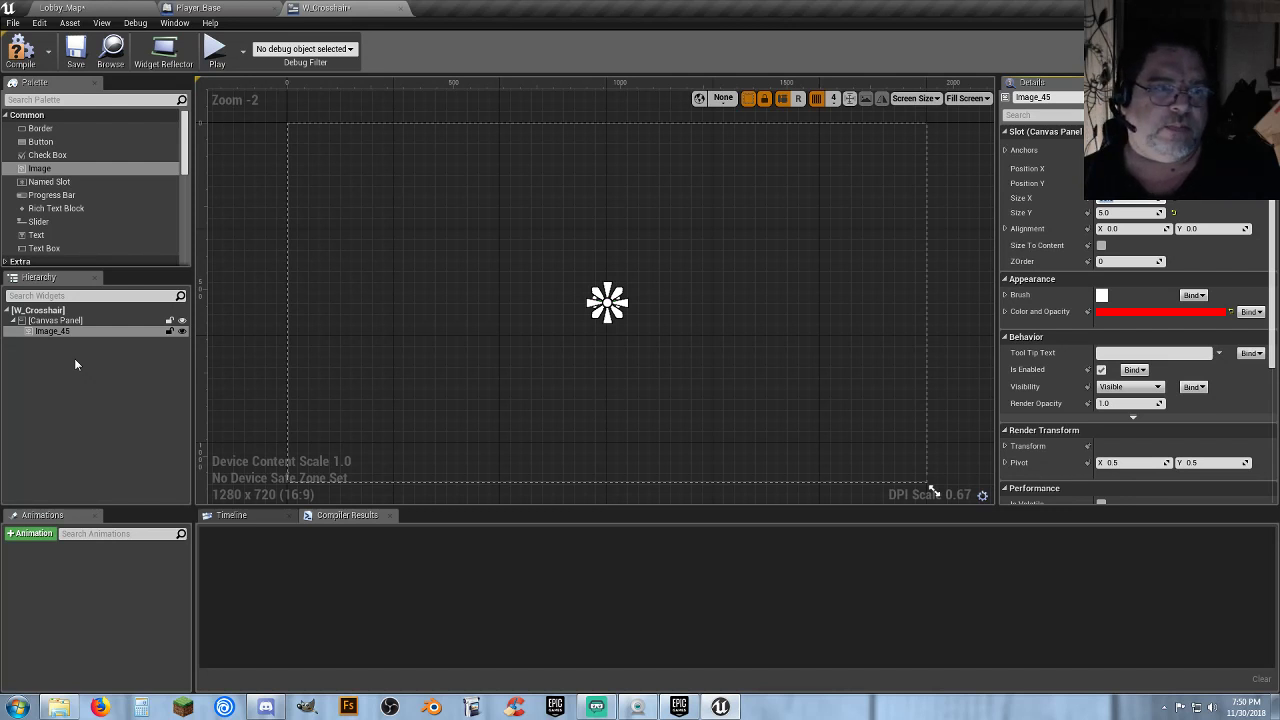
Place a second Image on the canvas panel and colour it with the saved red
drag(35, 168, 518, 301)
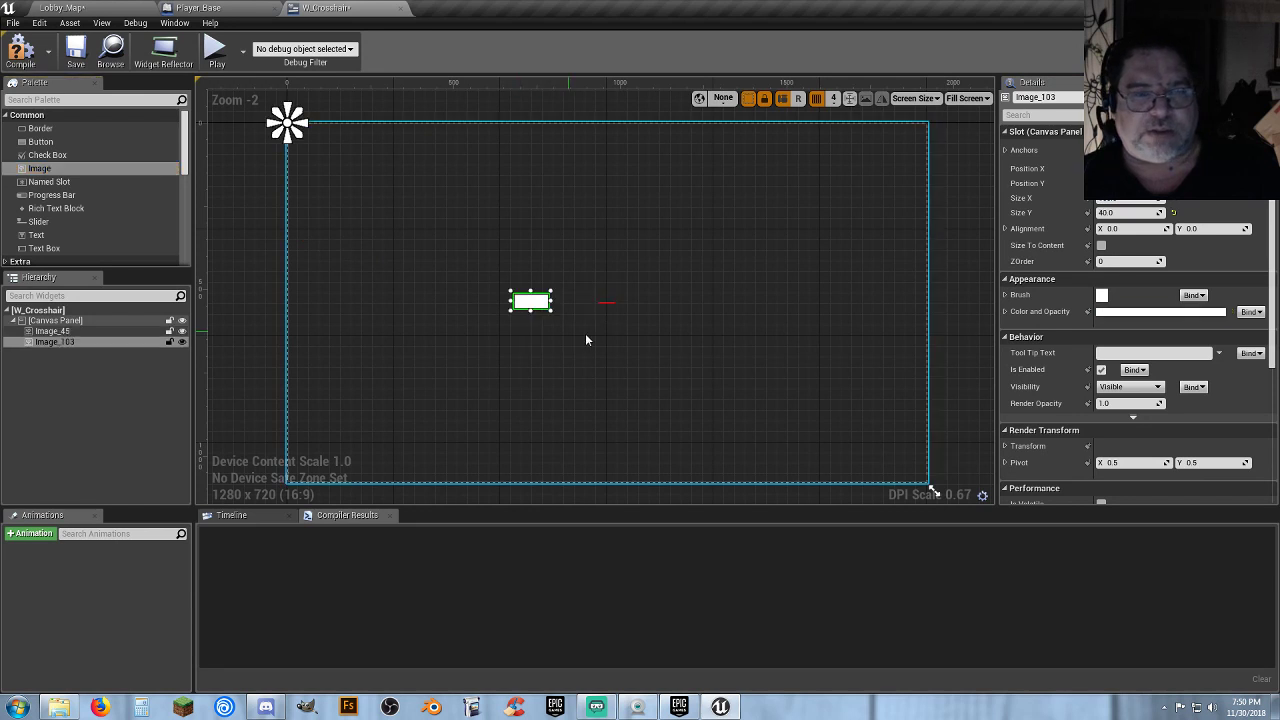
click(1148, 312)
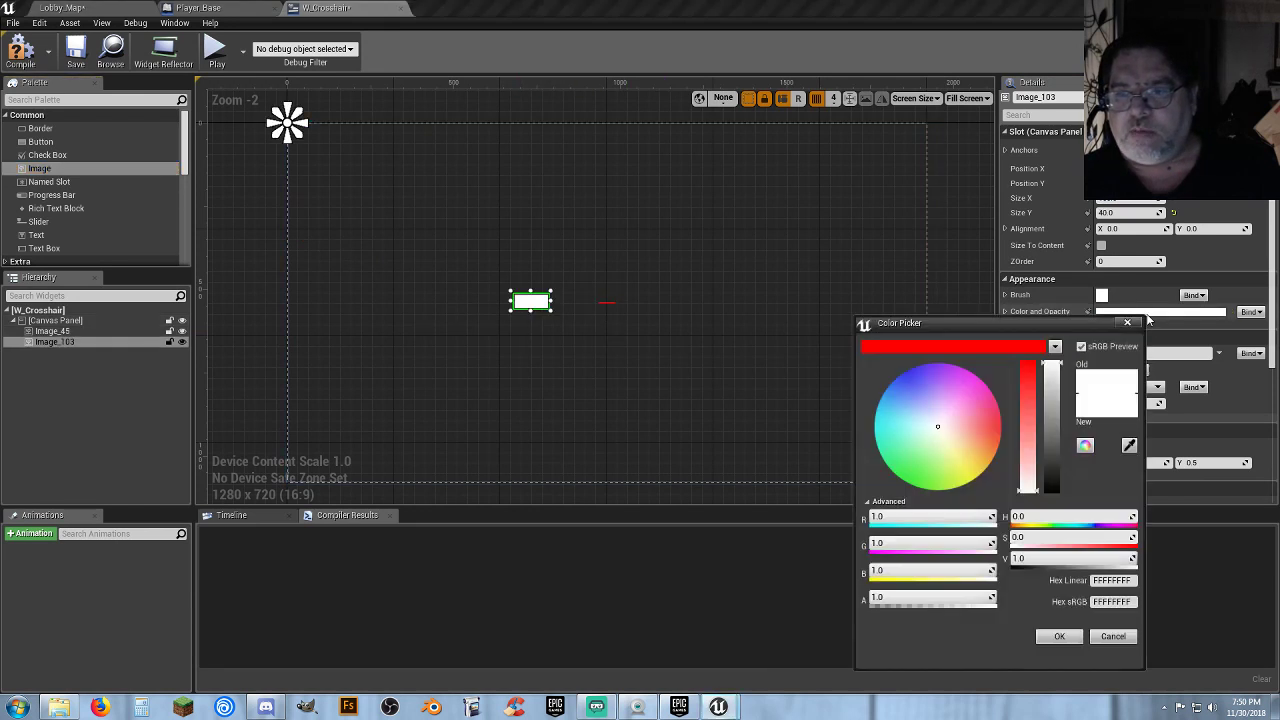
click(1006, 346)
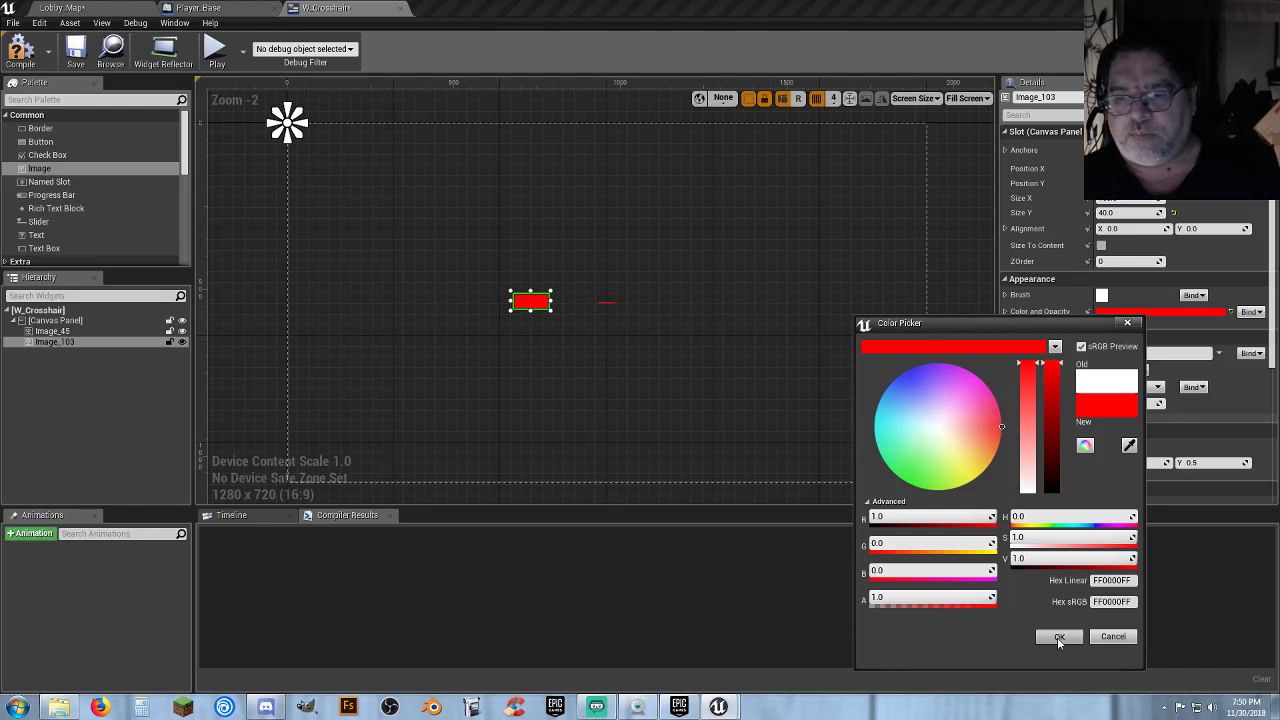
click(1059, 636)
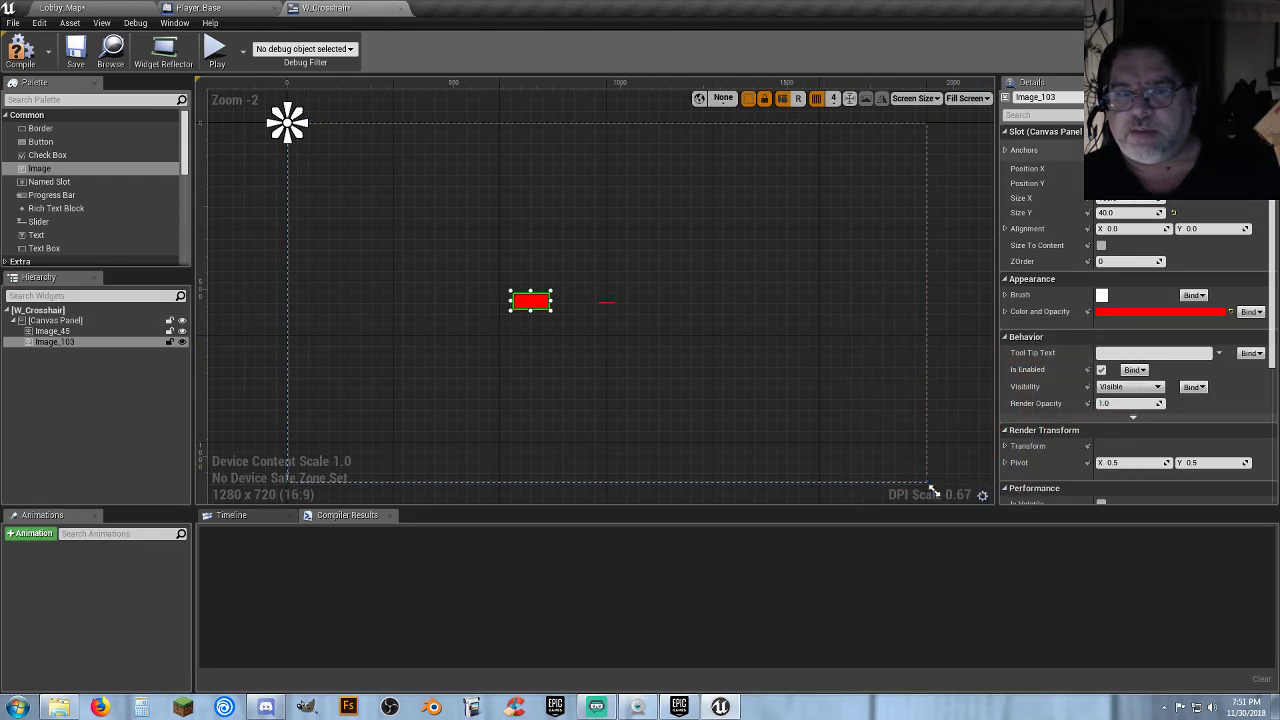
Anchor the second image to the canvas centre and set its Size X to 5 and Size Y to 50
click(1130, 150)
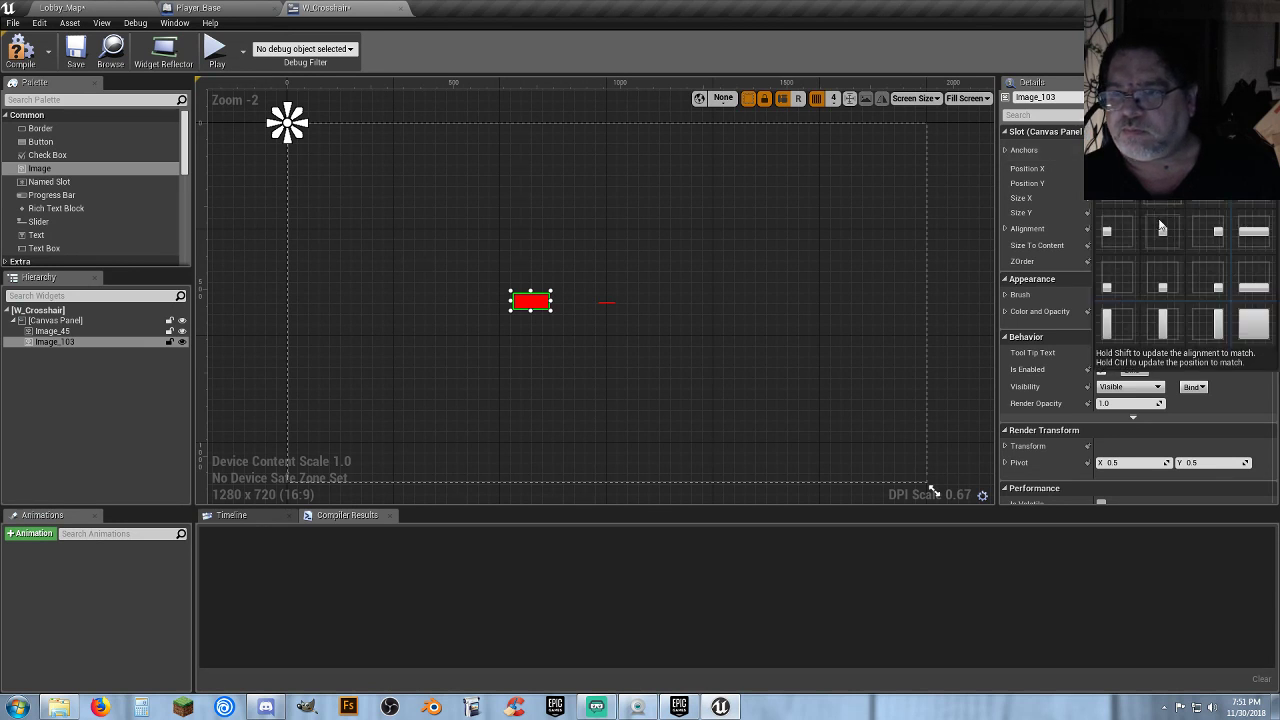
click(1163, 287)
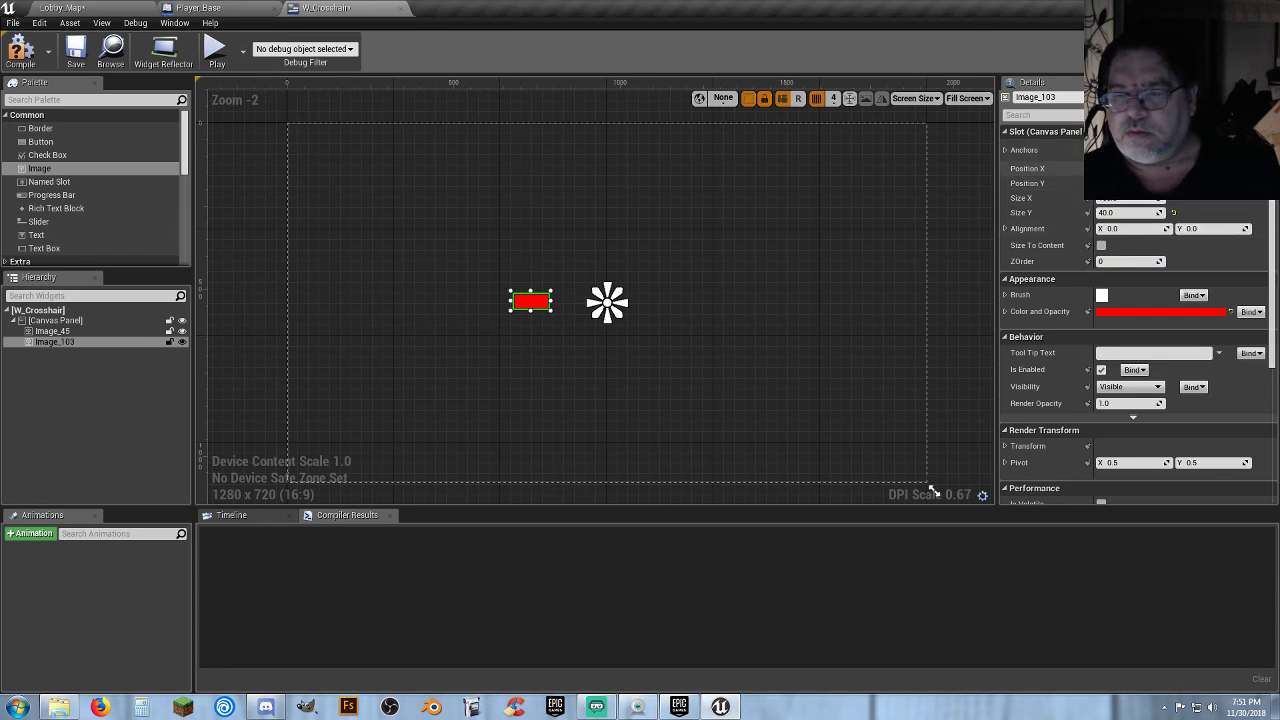
click(1128, 199)
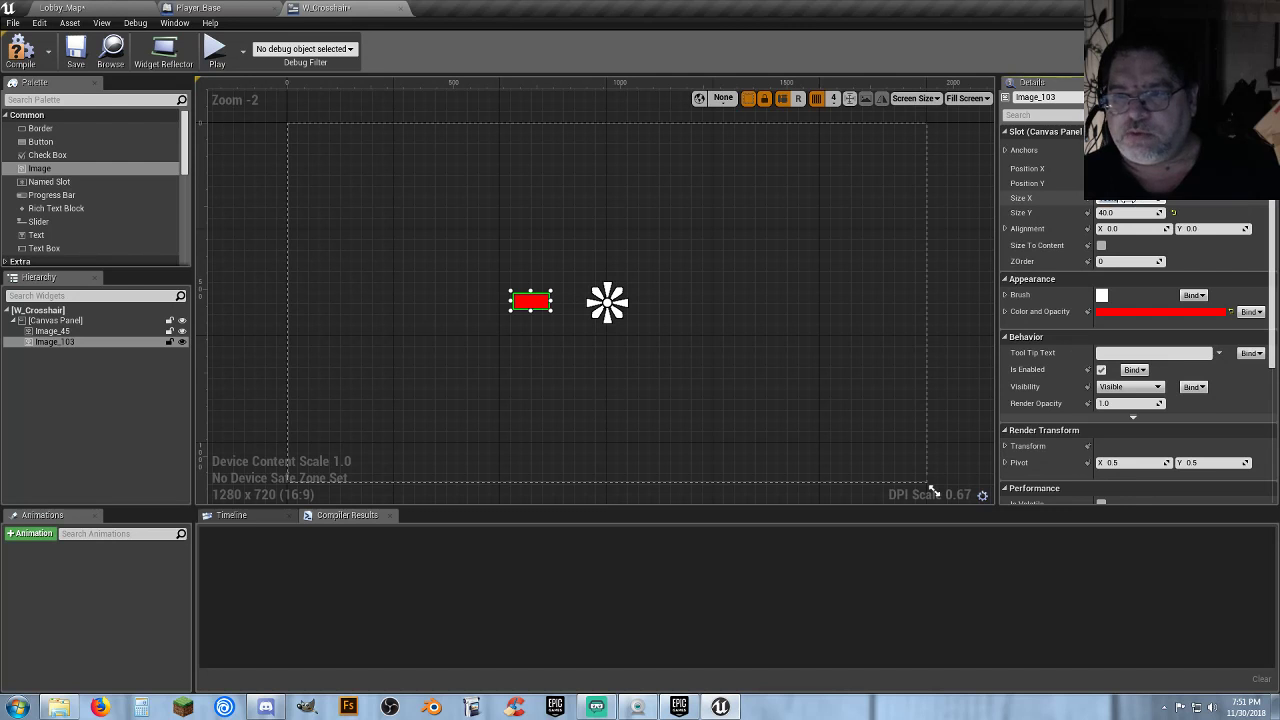
text(5)
key(Tab)
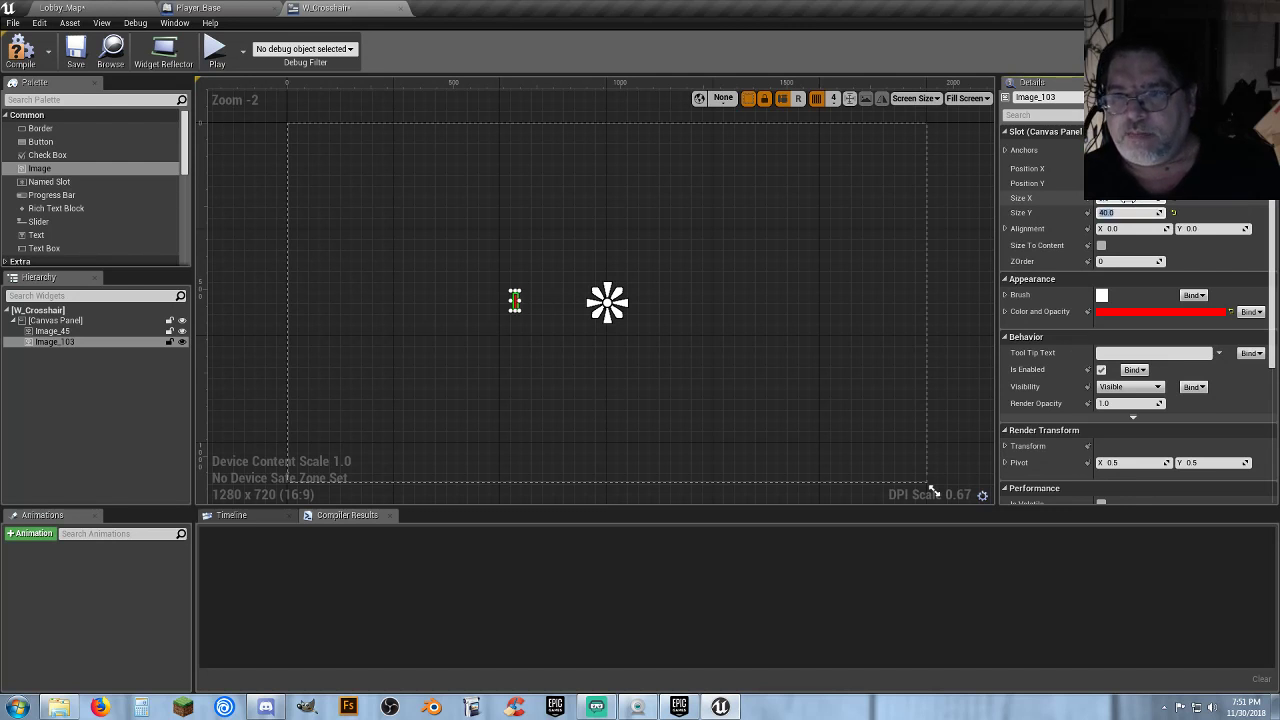
text(50)
key(Tab)
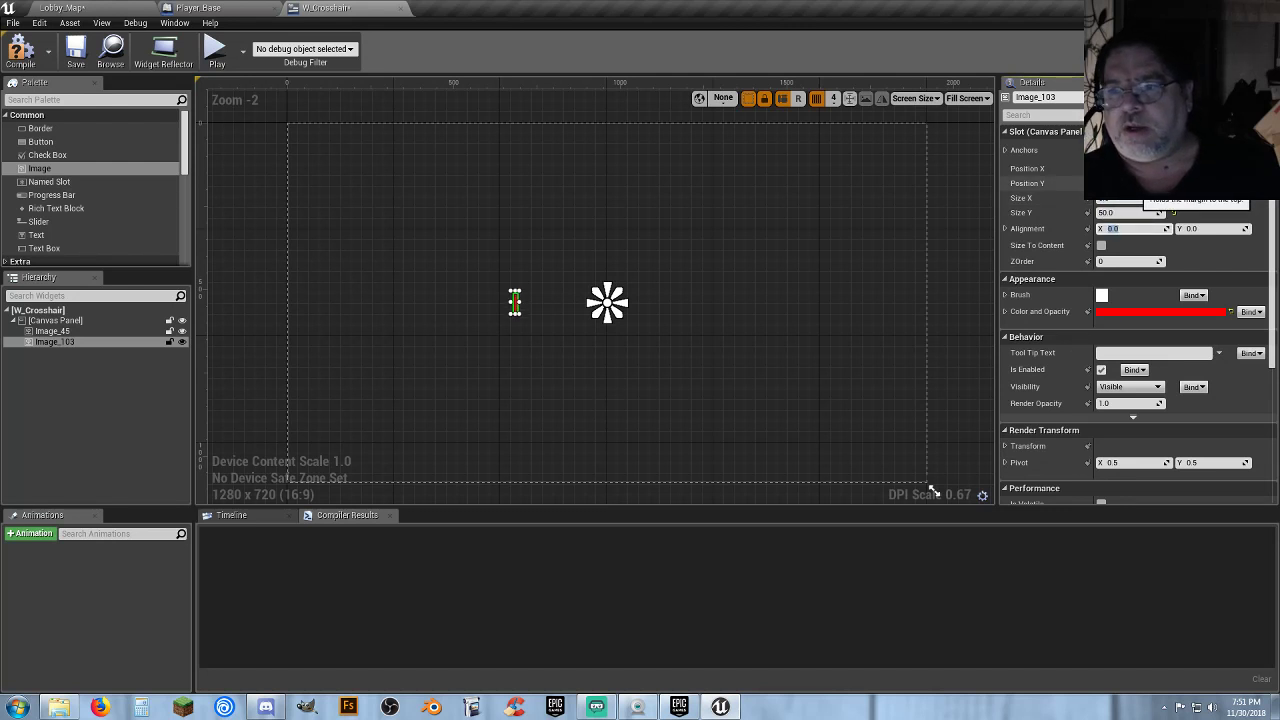
Position the vertical red bar over the centre anchor so that it crosses the horizontal bar in the middle
click(1128, 168)
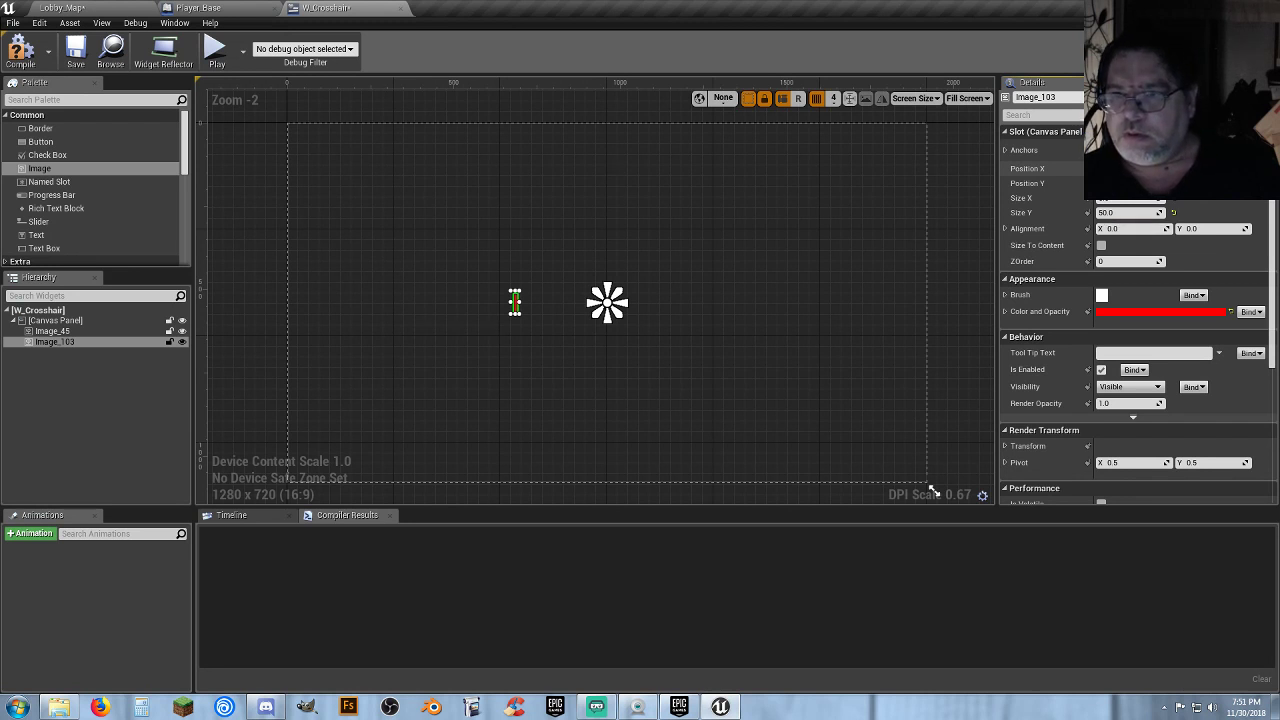
text(935)
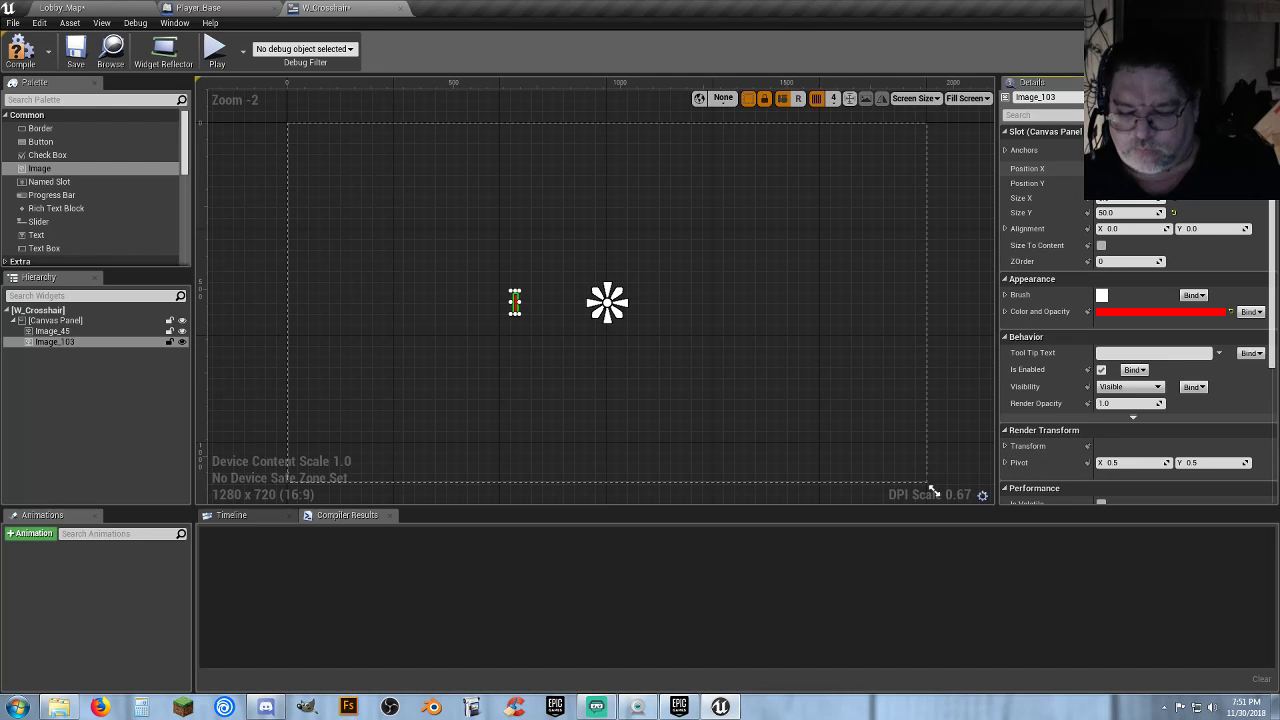
key(Return)
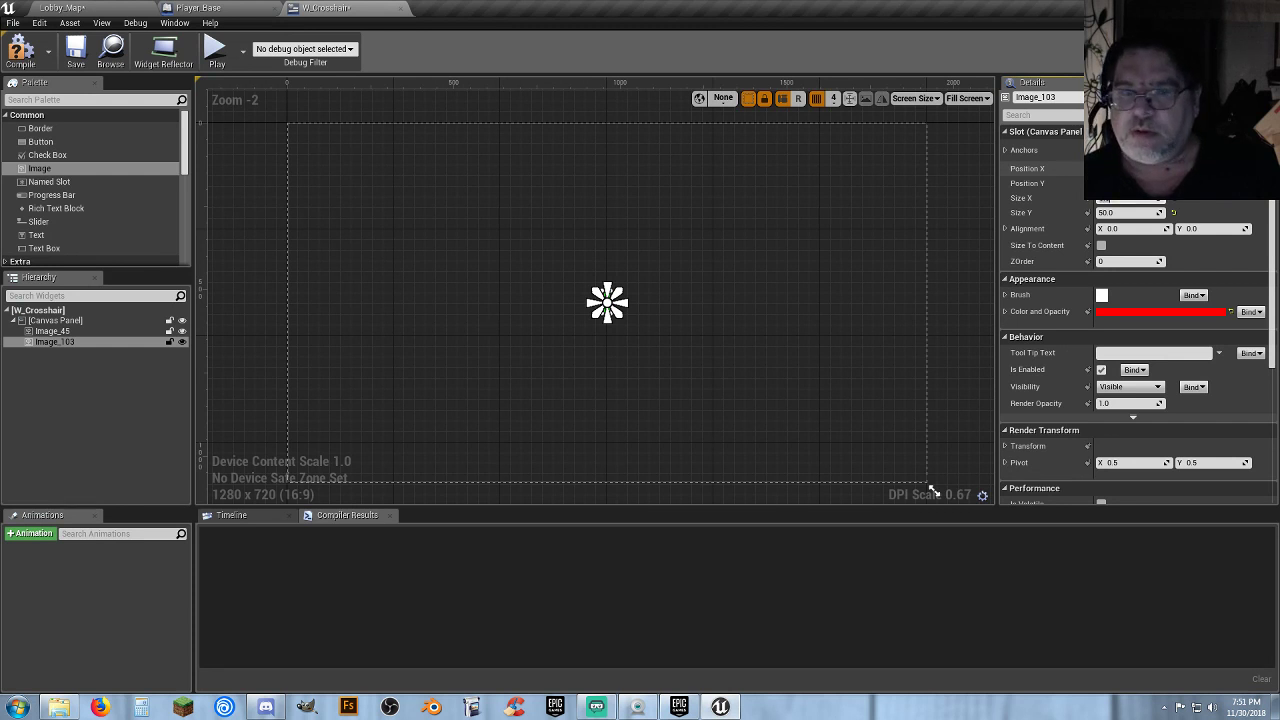
Deselect the bar, then compile and save the W_Crosshair widget
click(645, 327)
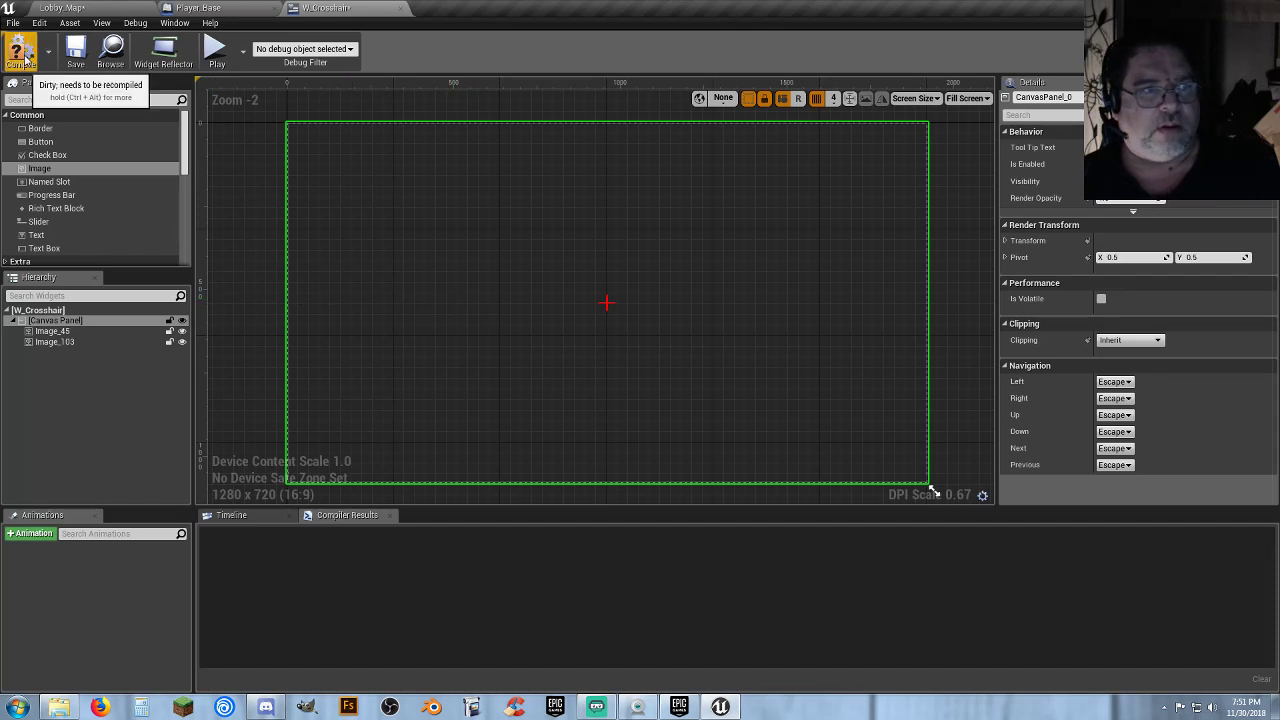
click(20, 50)
click(75, 50)
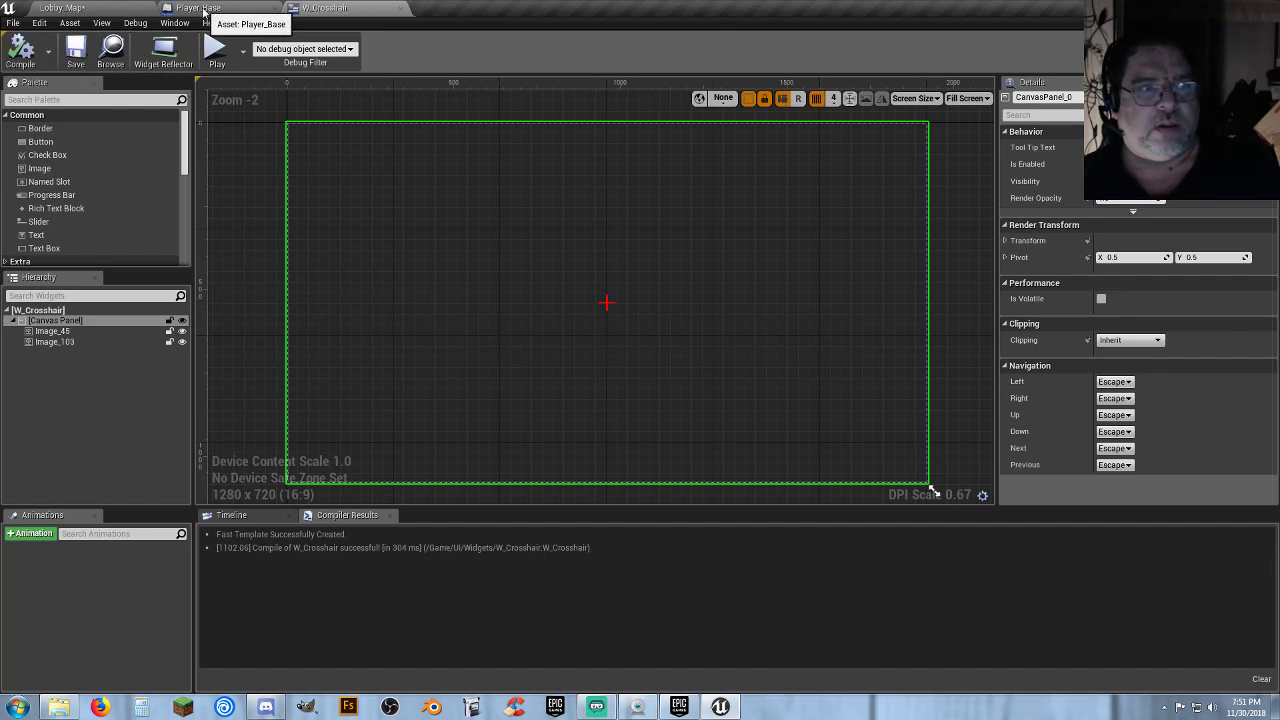
Add a Boolean variable named Use Crosshair to Player_Base and compile the blueprint
click(200, 8)
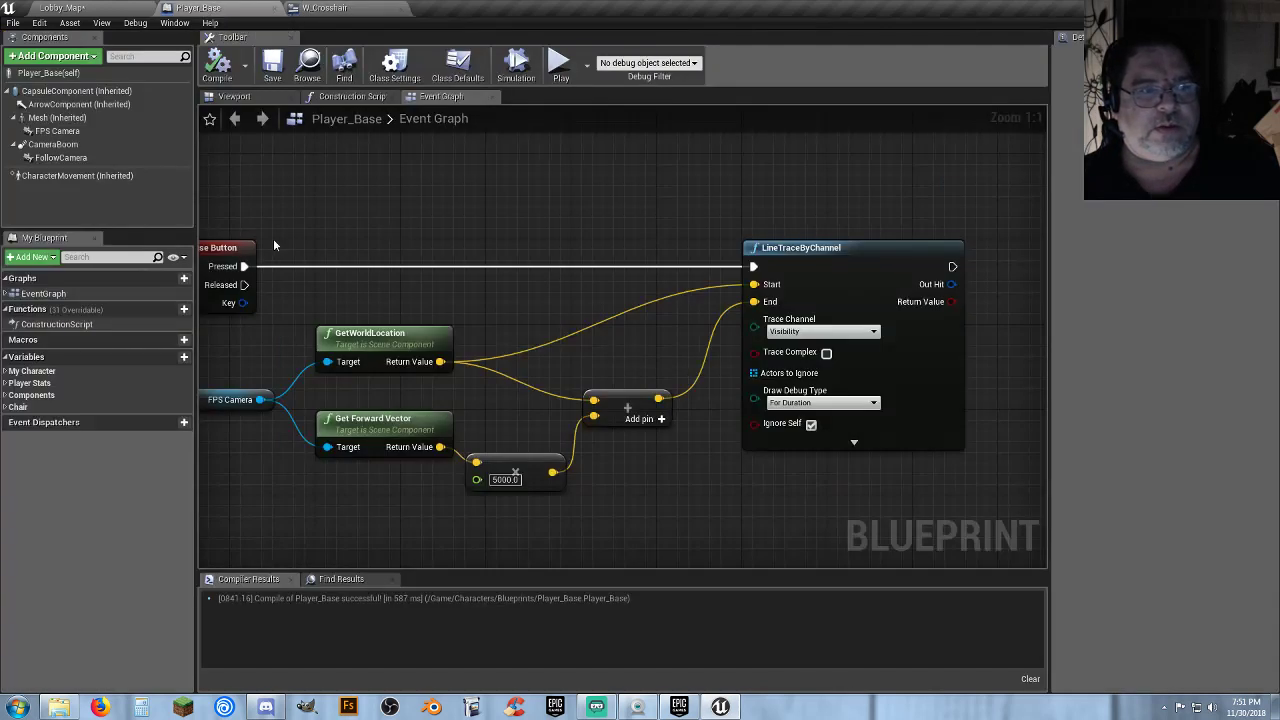
click(171, 357)
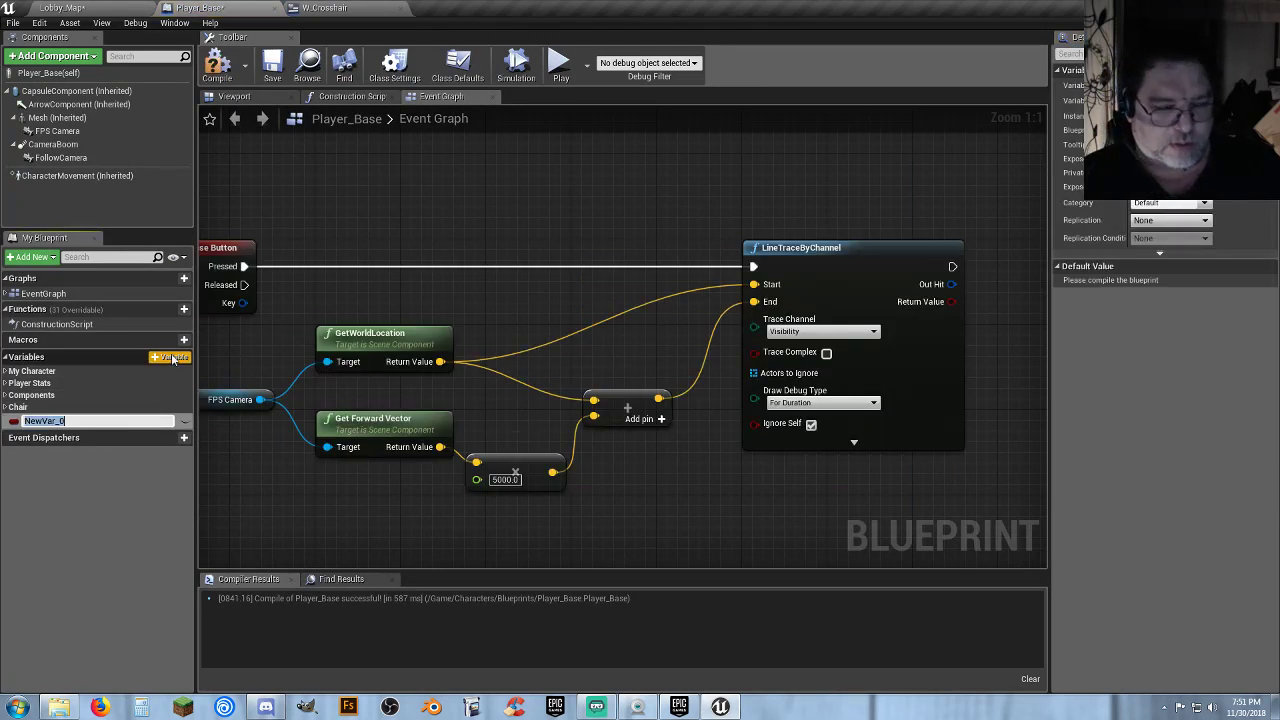
text(Use )
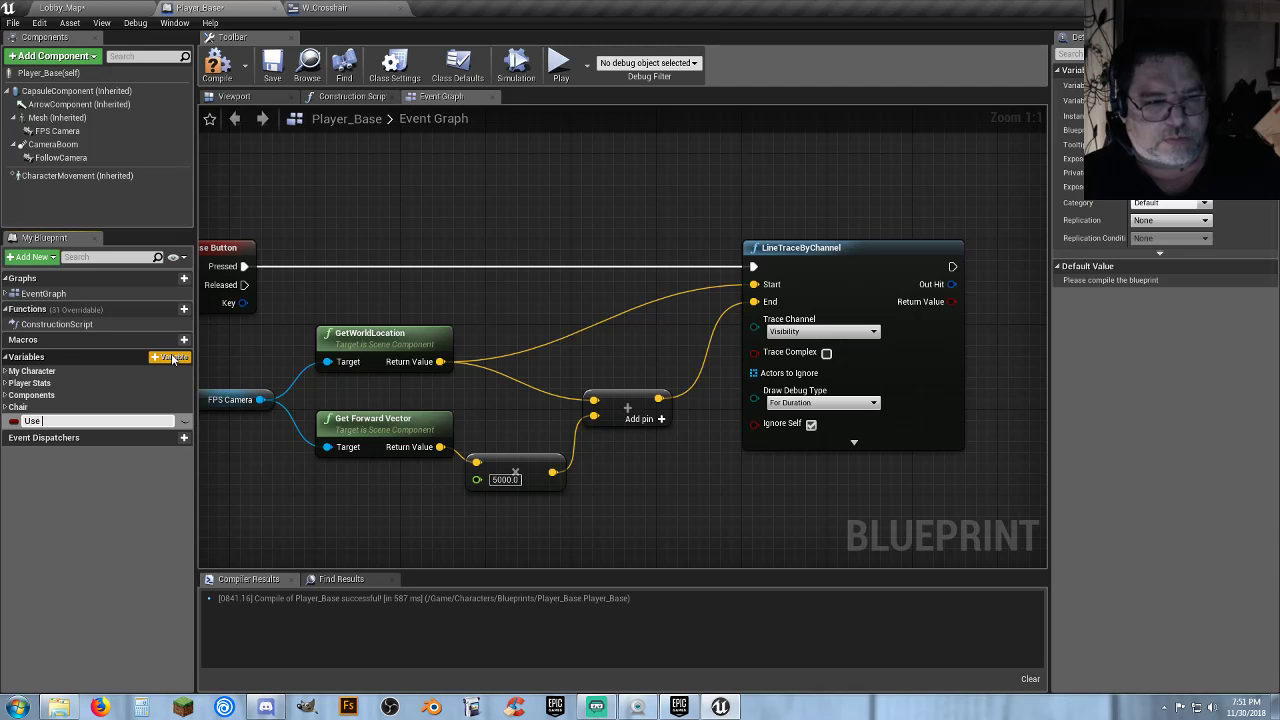
text(Crosshair)
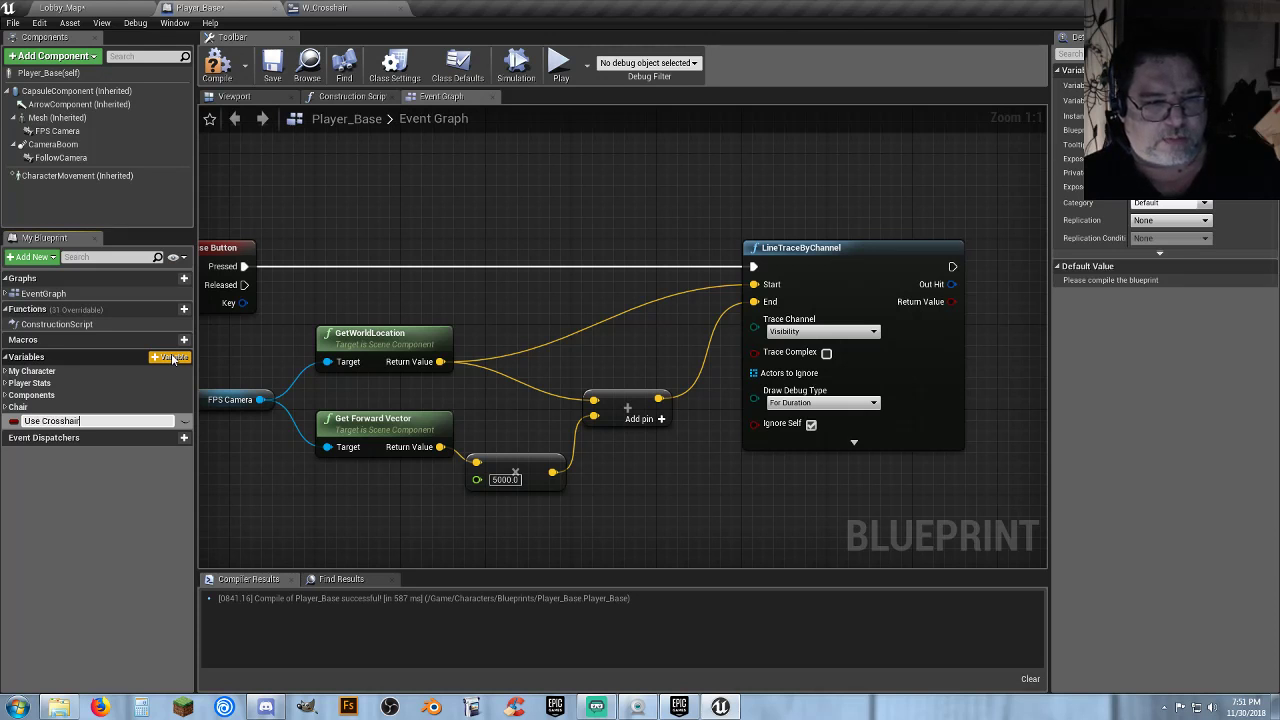
key(Return)
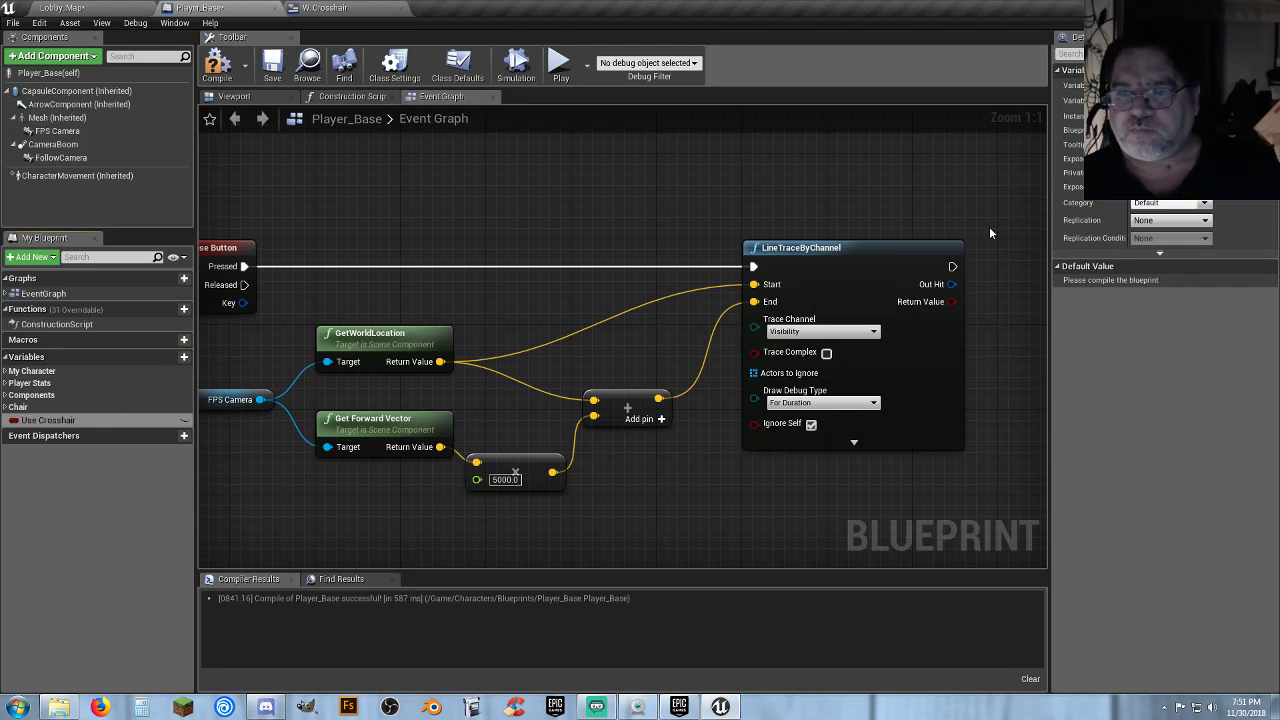
click(217, 65)
Open the event graph of W_Crosshair and delete its default Pre Construct, Construct and Tick event nodes
click(360, 12)
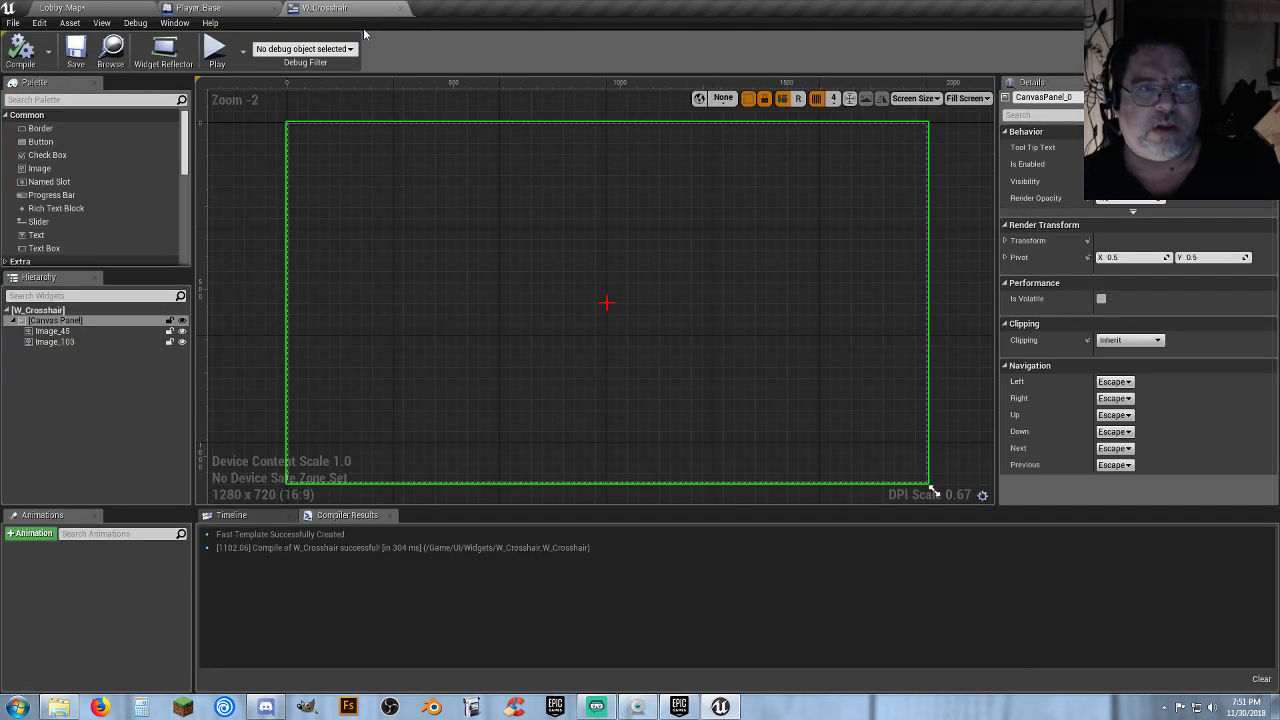
click(1243, 50)
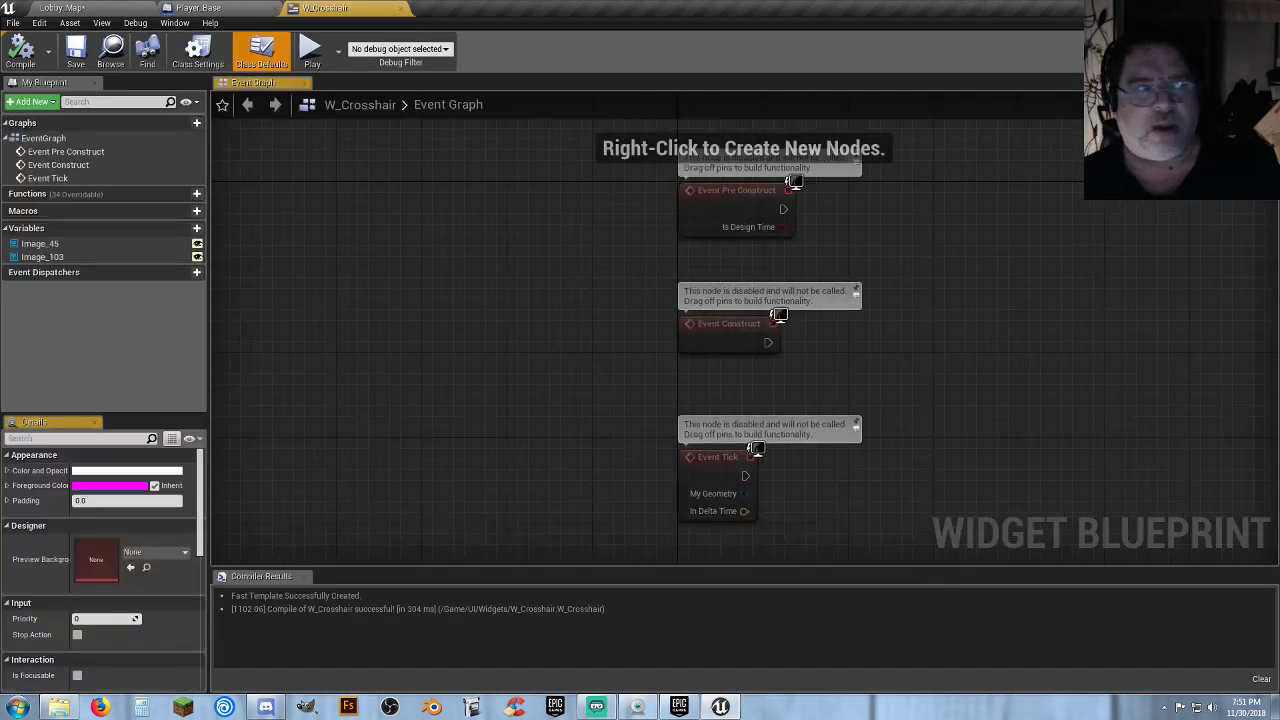
drag(883, 517, 694, 221)
key(Delete)
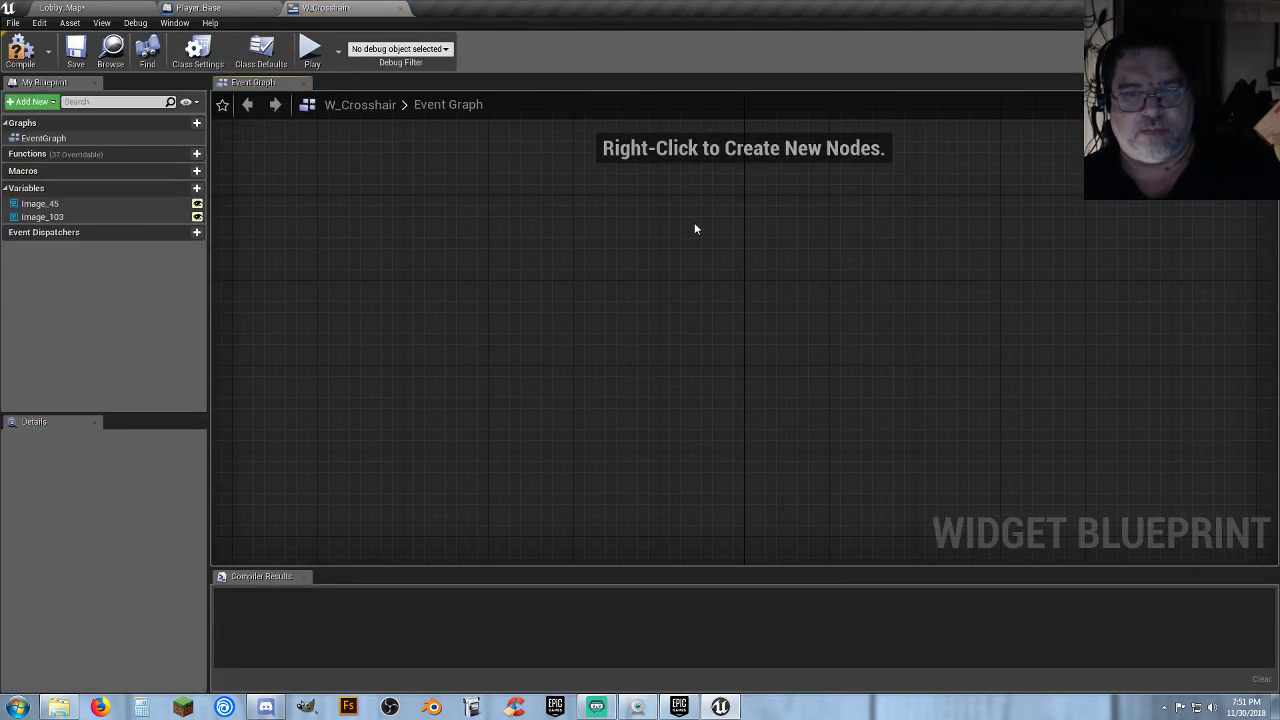
Add an Event Tick node to the empty W_Crosshair event graph and place it at the upper left
right_click(434, 226)
text(tick)
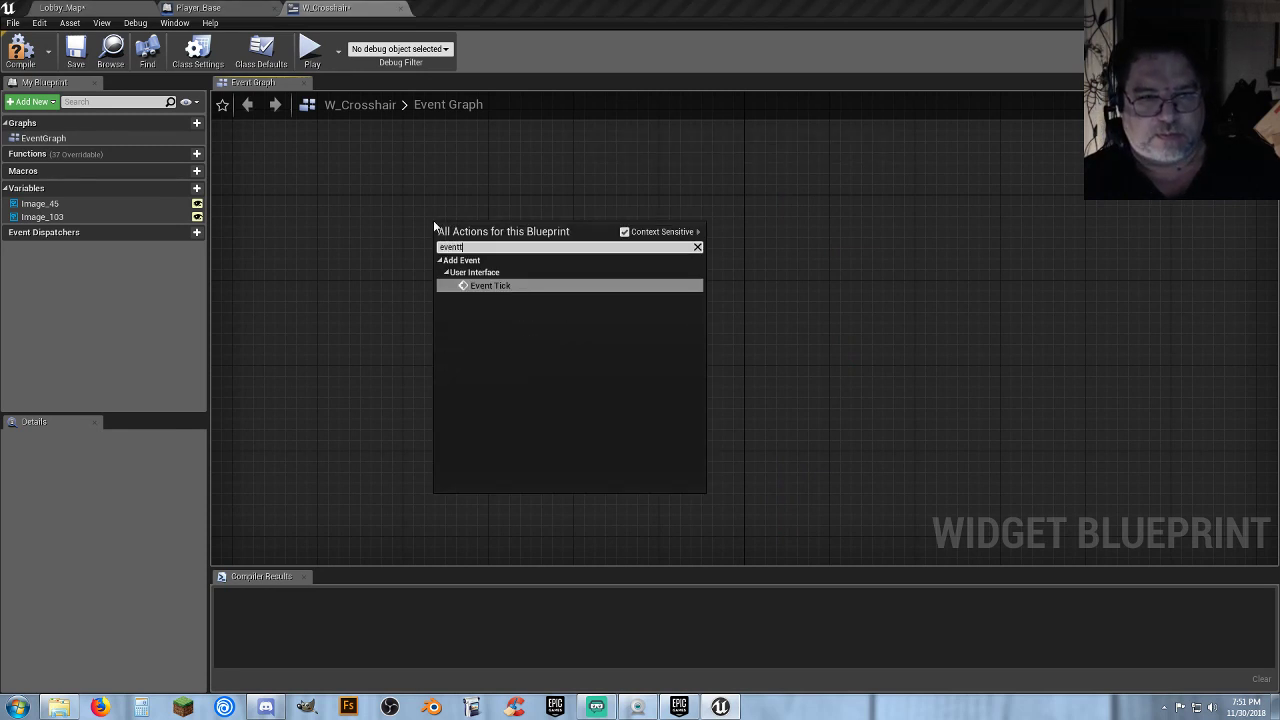
key(Return)
drag(456, 224, 424, 203)
click(489, 277)
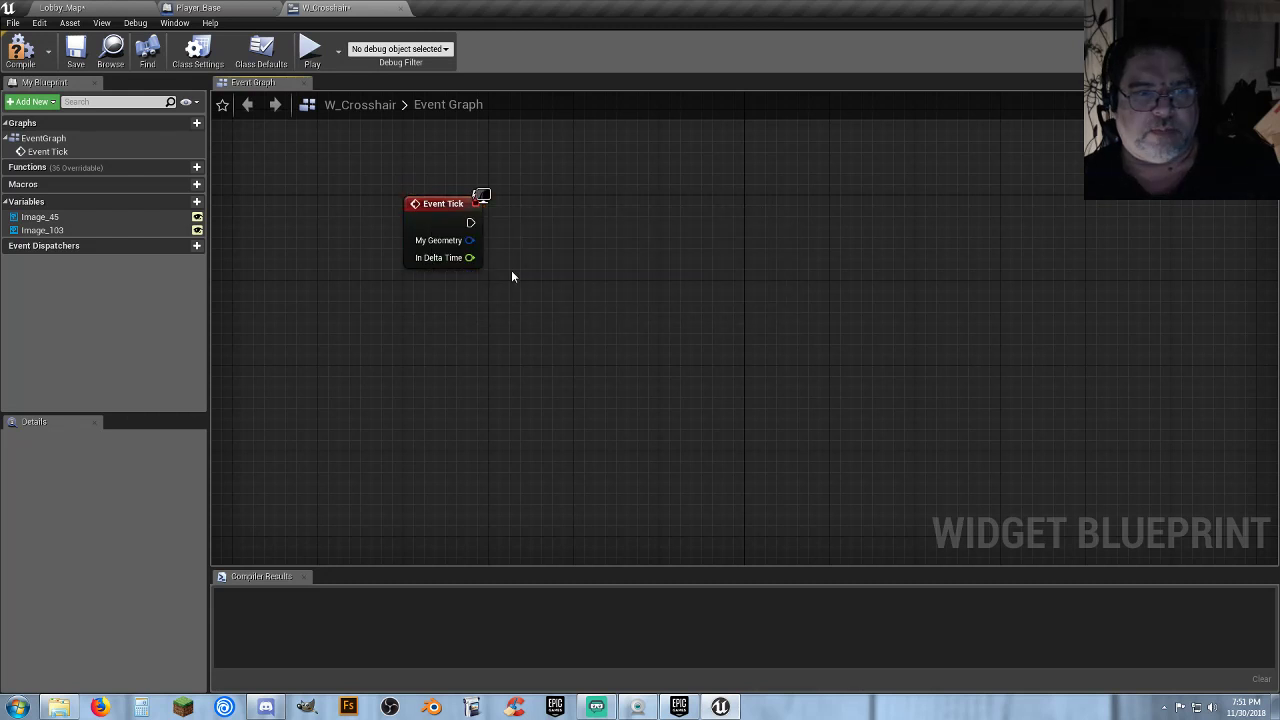
Add a Cast To Player_Base node driven by Event Tick and align it in line with the event
right_drag(511, 271, 480, 325)
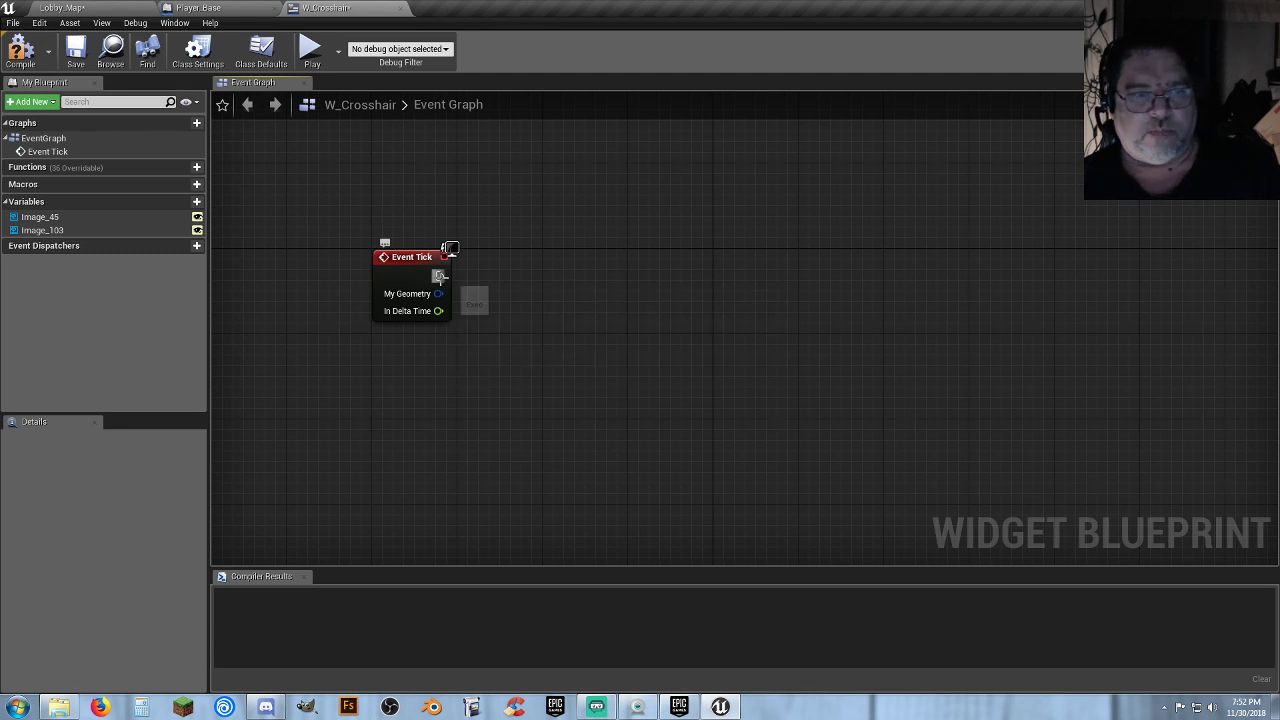
drag(440, 277, 529, 280)
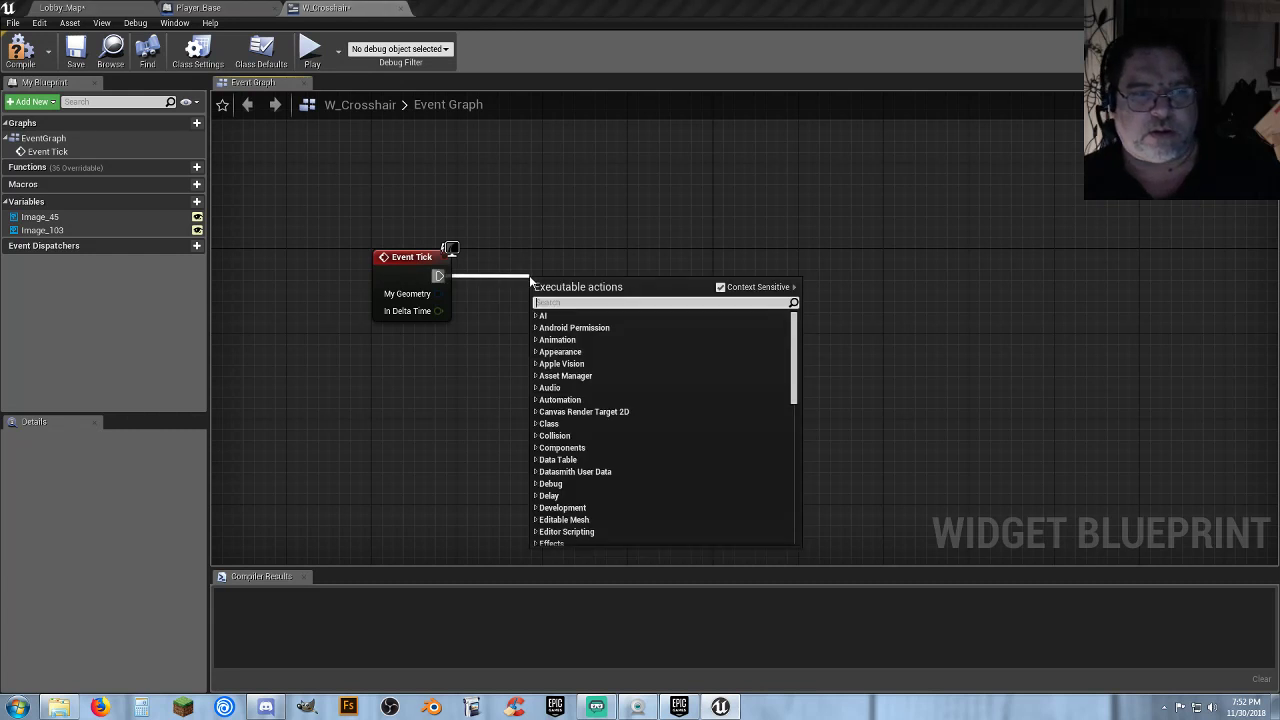
text(c)
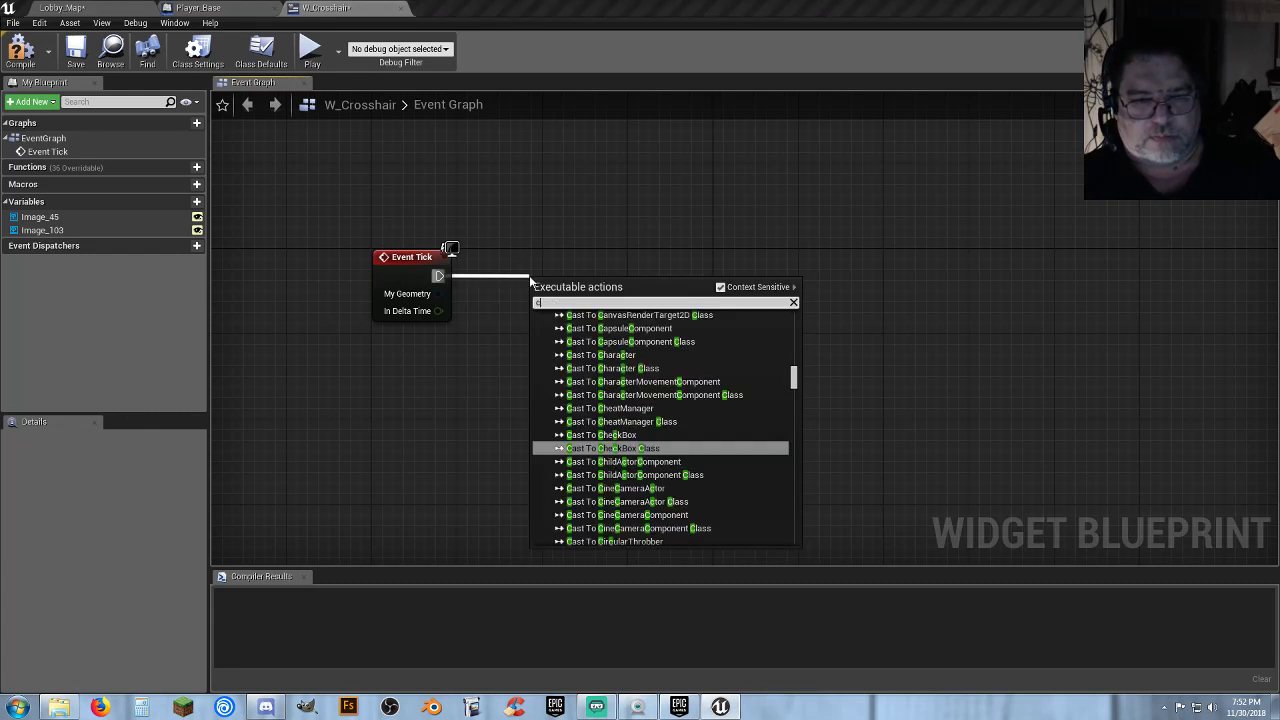
text(asttoplayer_)
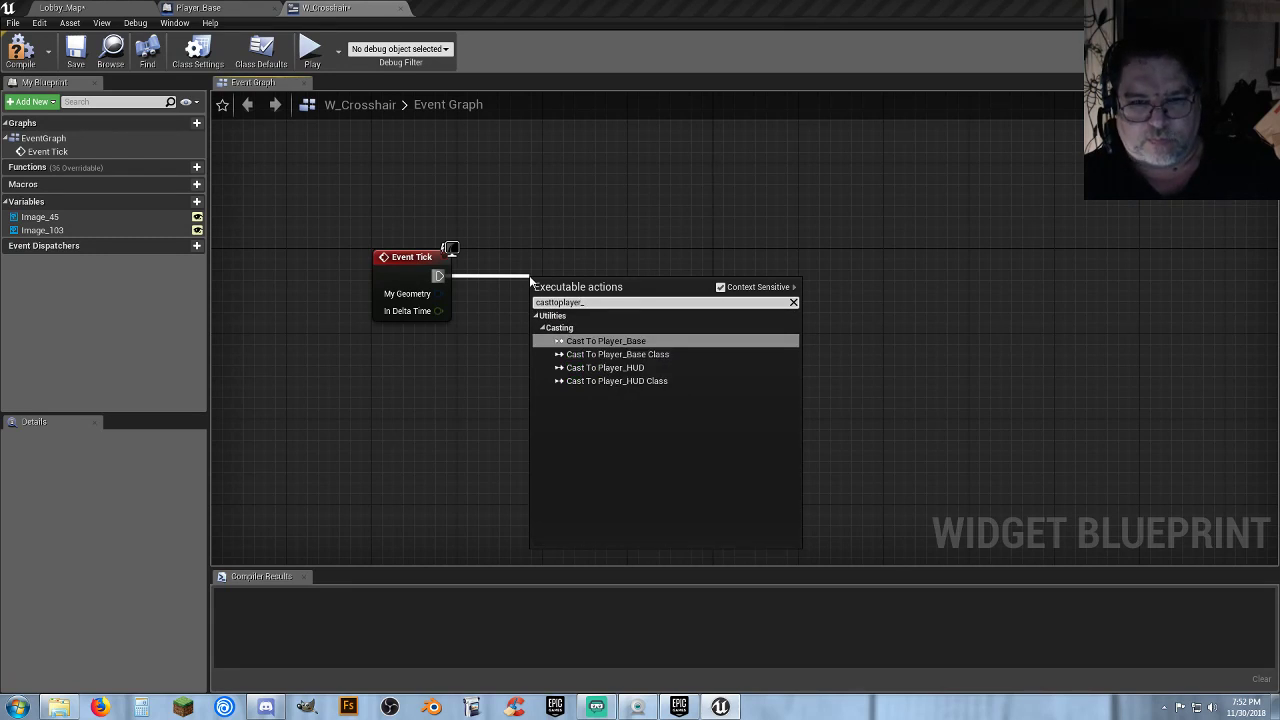
key(Return)
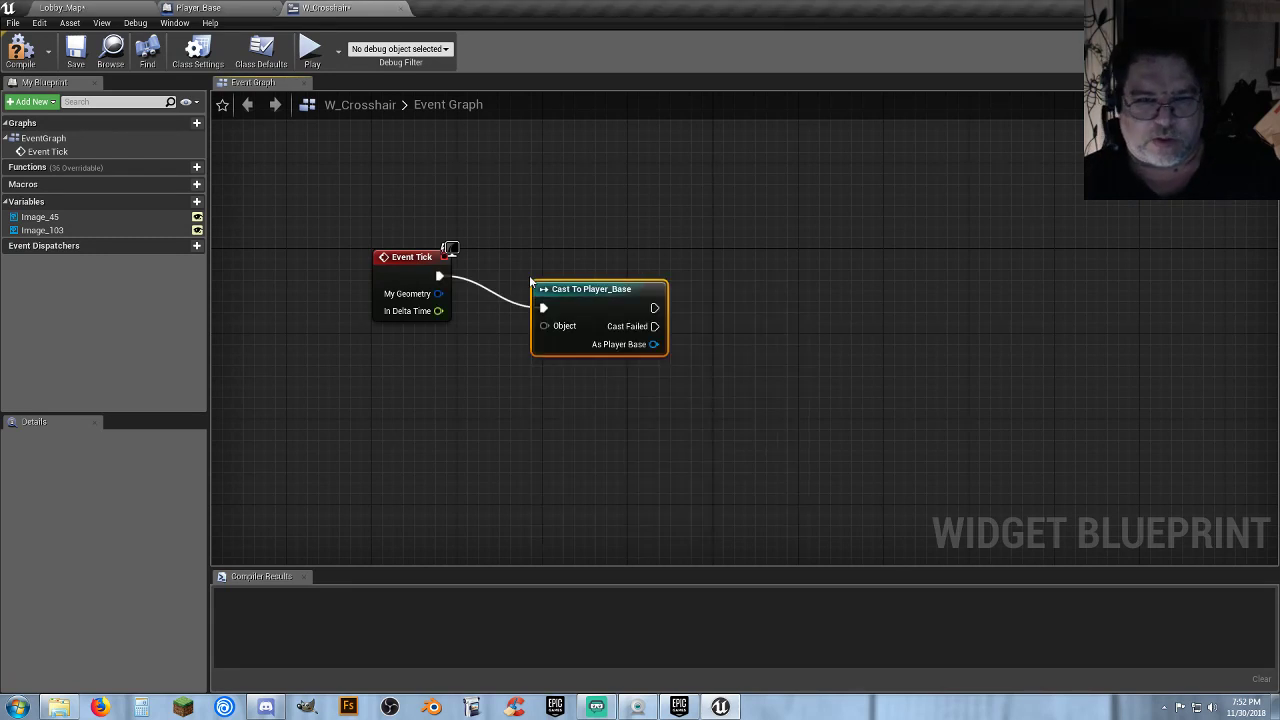
drag(551, 290, 594, 258)
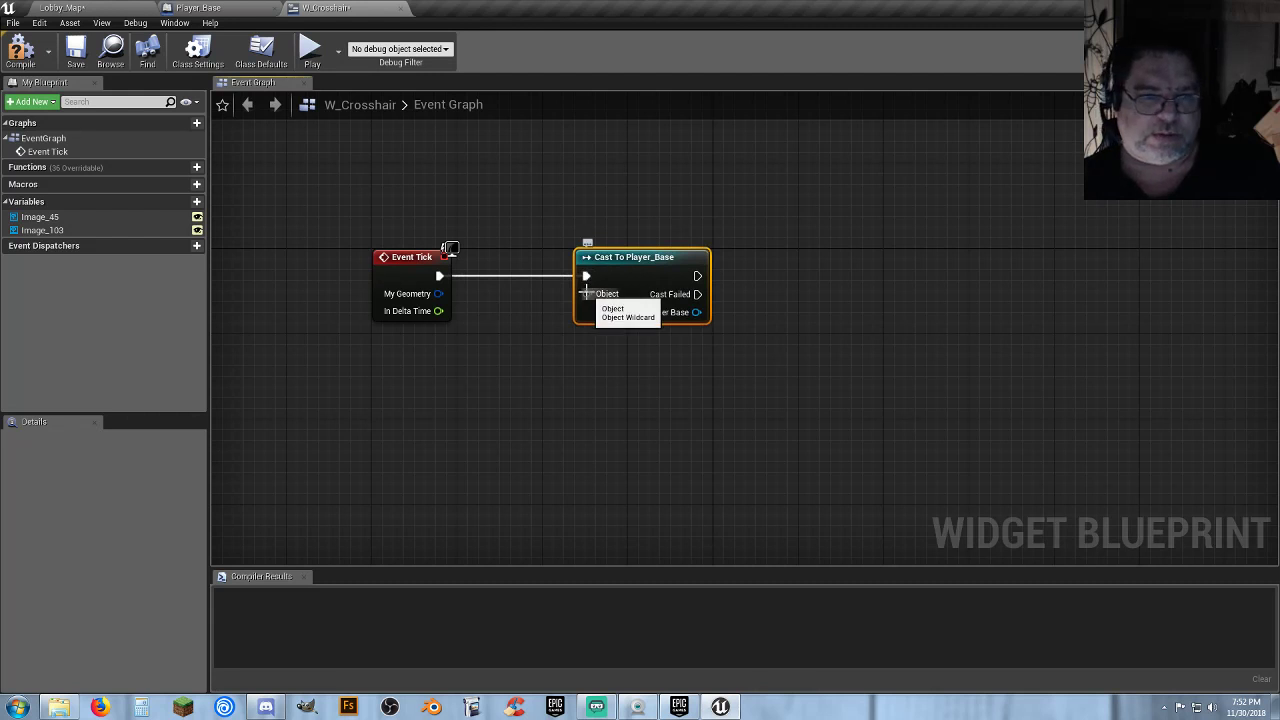
Feed the cast's Object input from a new Get Player Character node and place it beneath Event Tick
drag(586, 293, 501, 356)
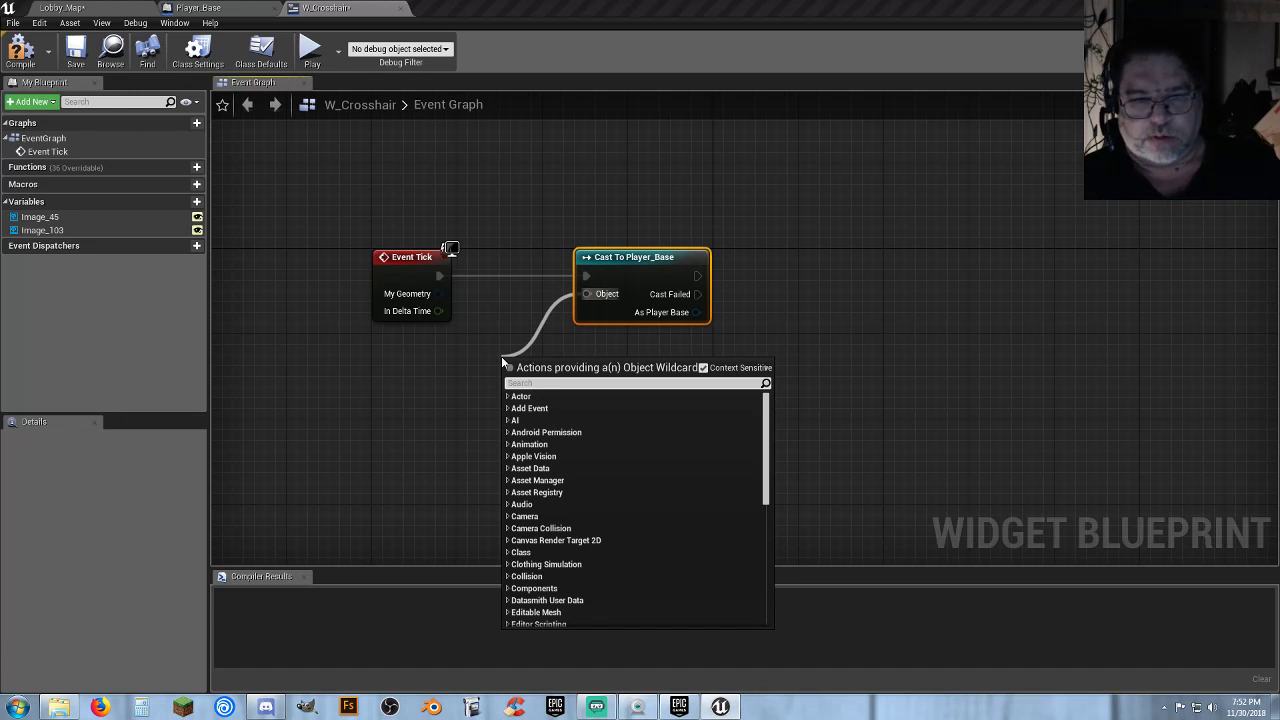
text(getplayer)
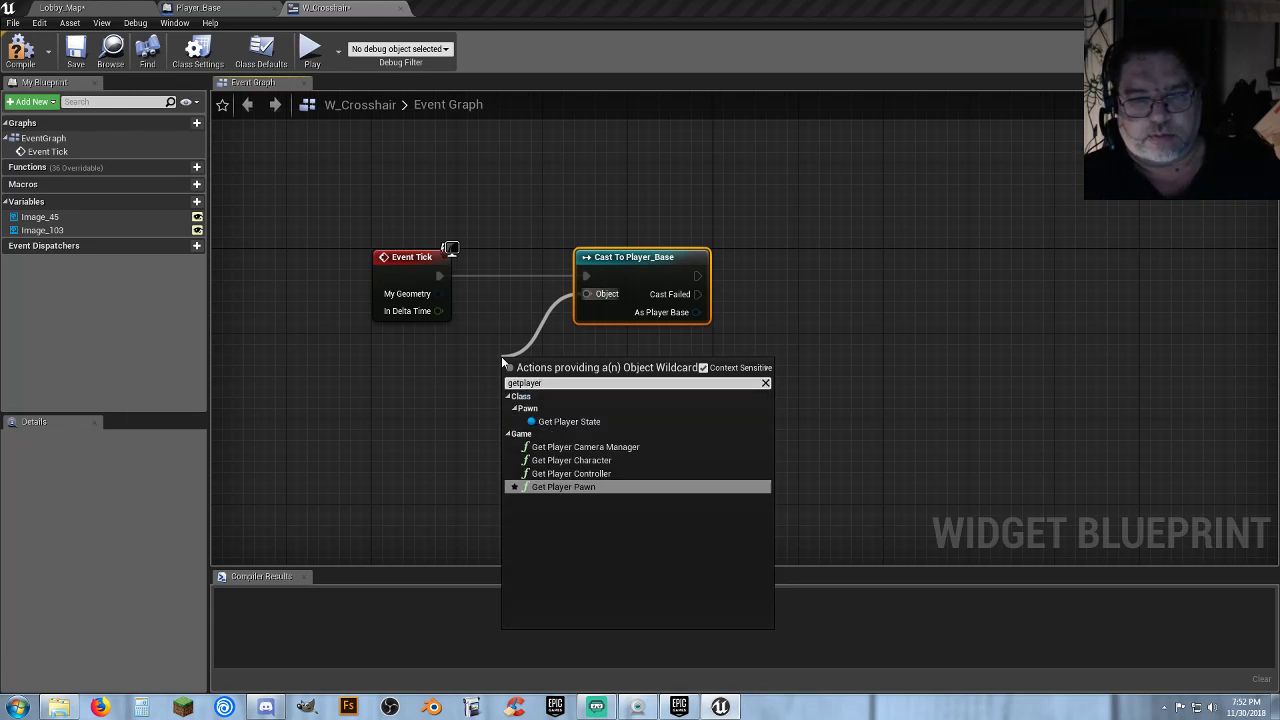
text(char)
key(Return)
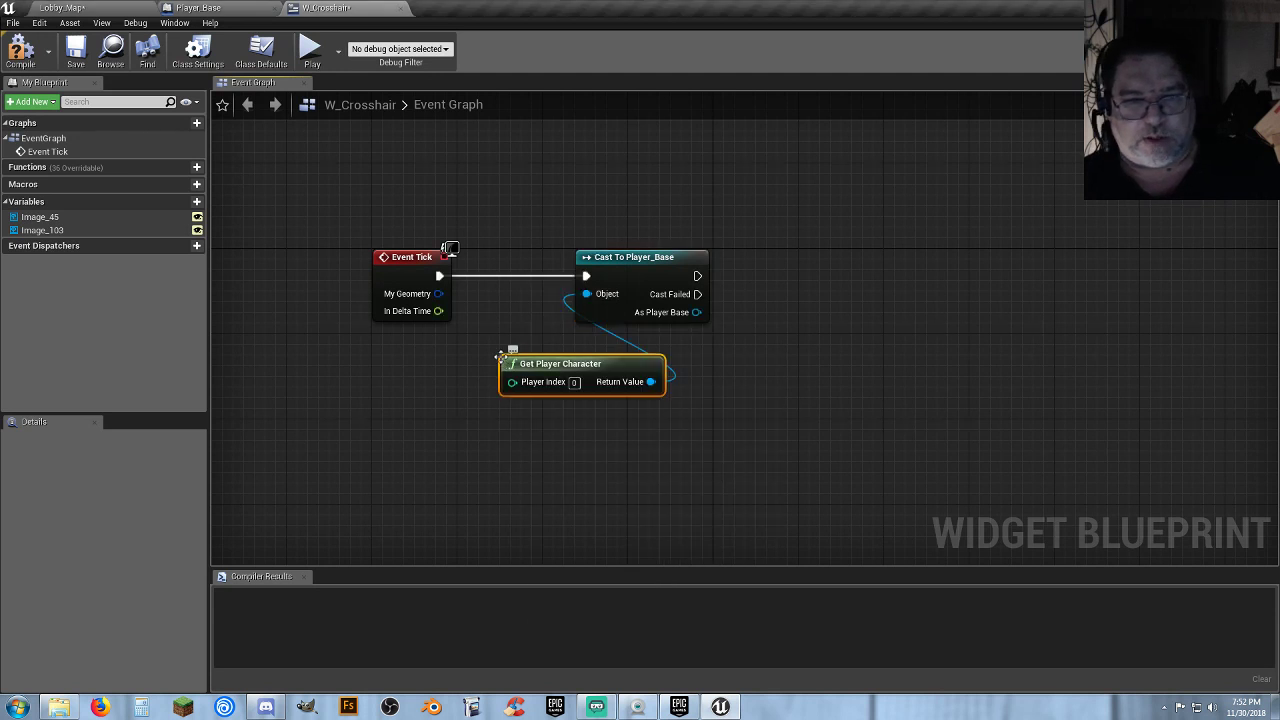
drag(547, 364, 420, 342)
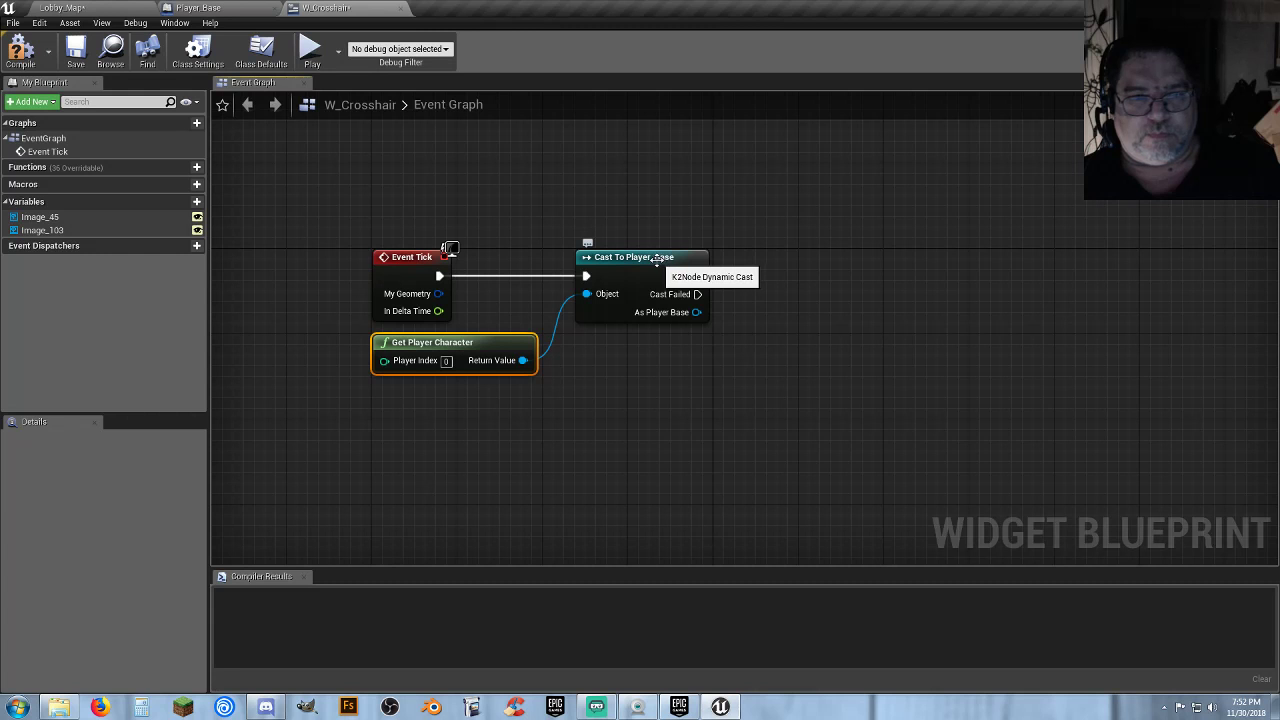
click(668, 412)
right_drag(687, 412, 645, 406)
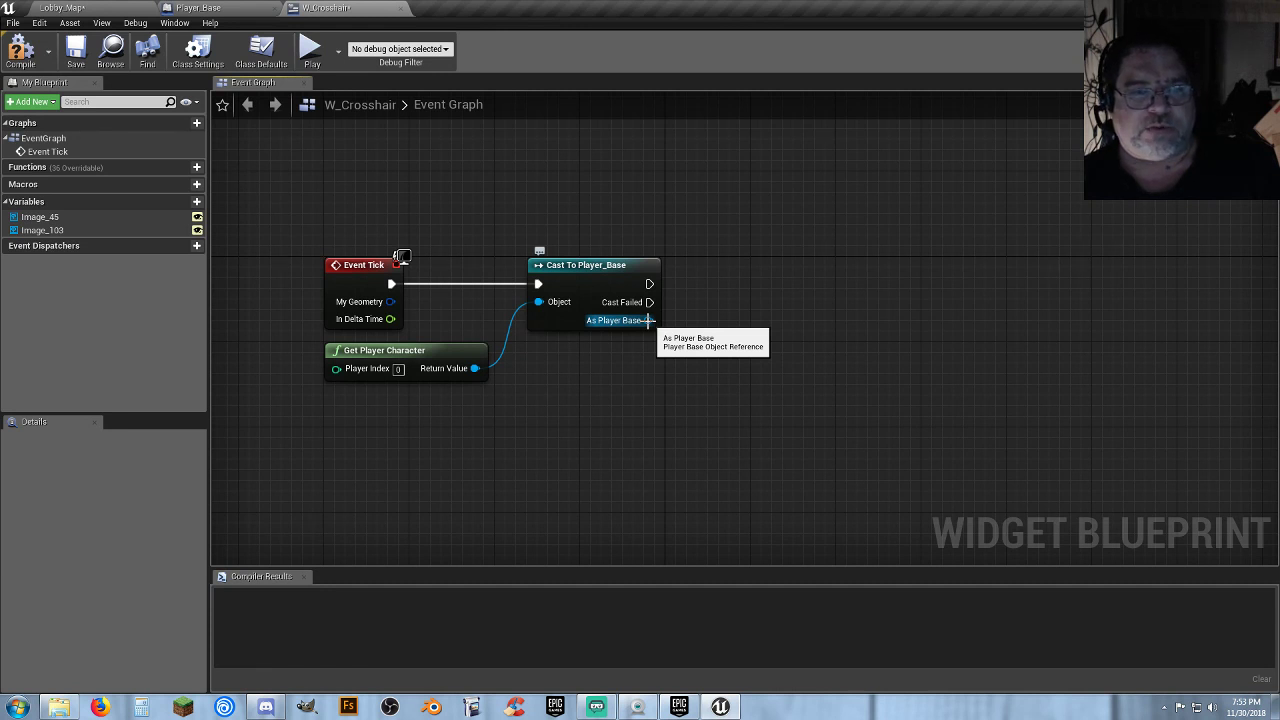
Get the Use Crosshair variable from the As Player Base output and place the getter just below the cast
drag(648, 320, 684, 352)
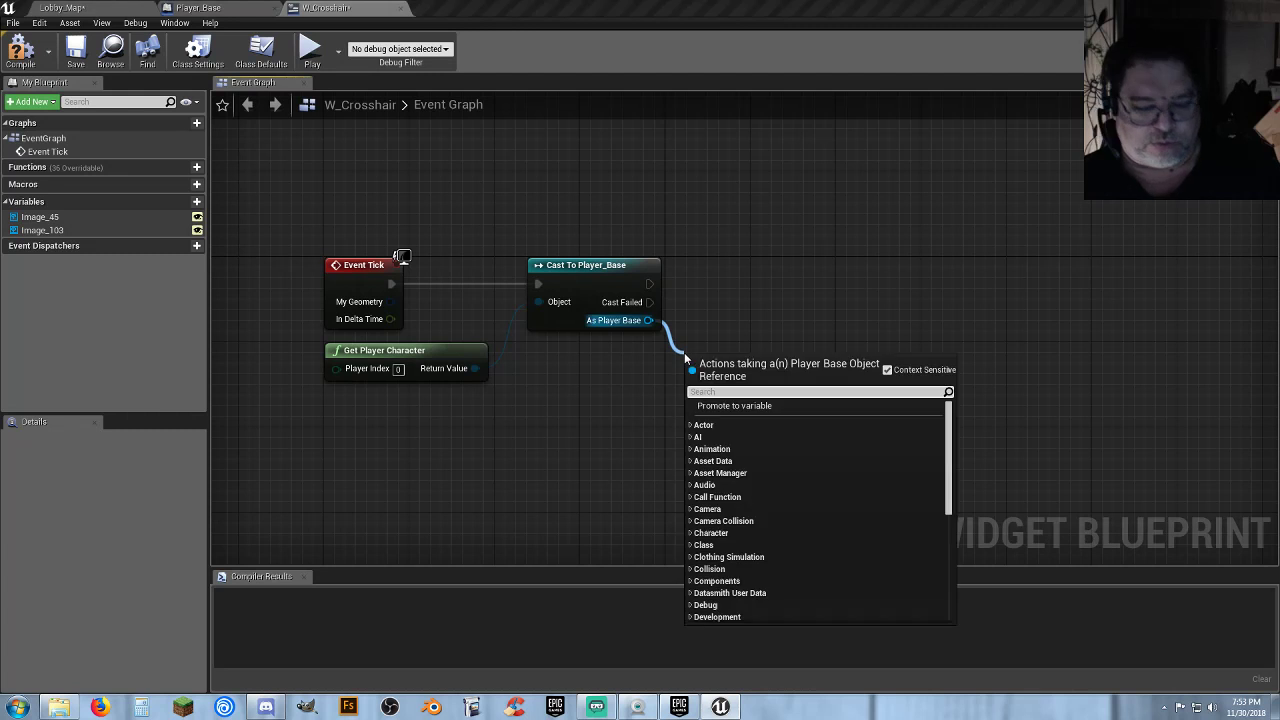
text(getusec)
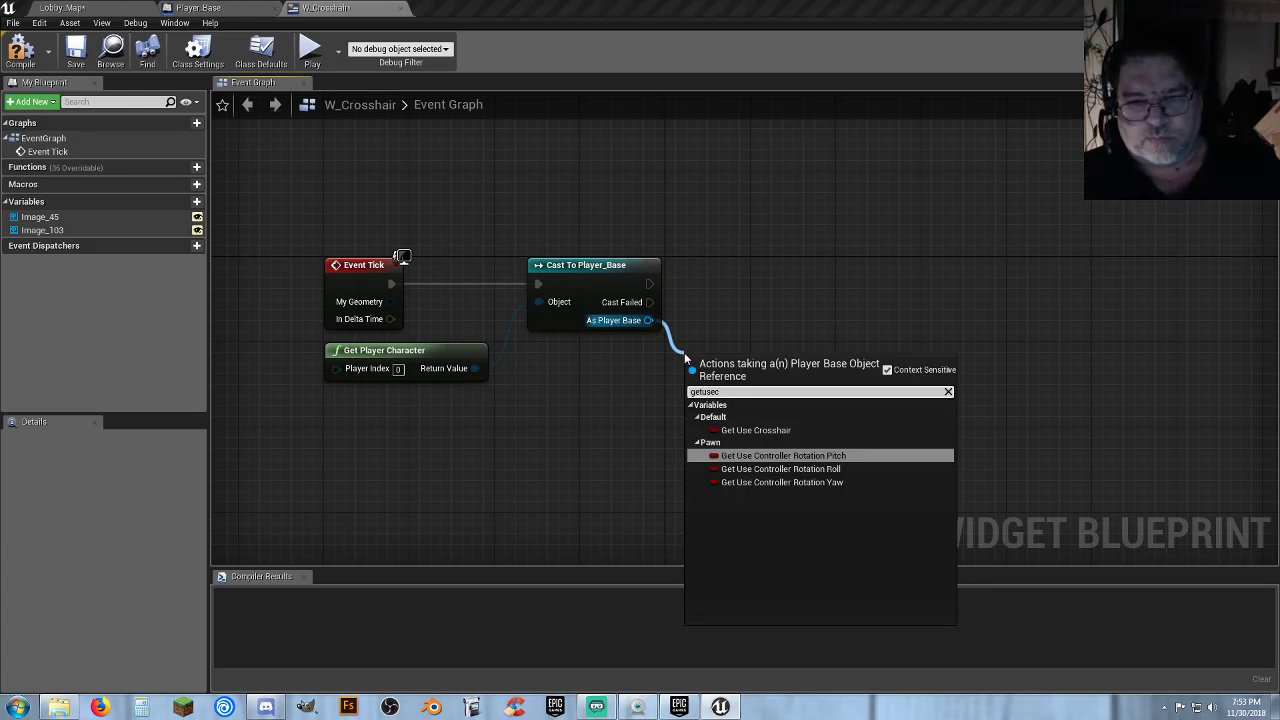
text(r)
key(Return)
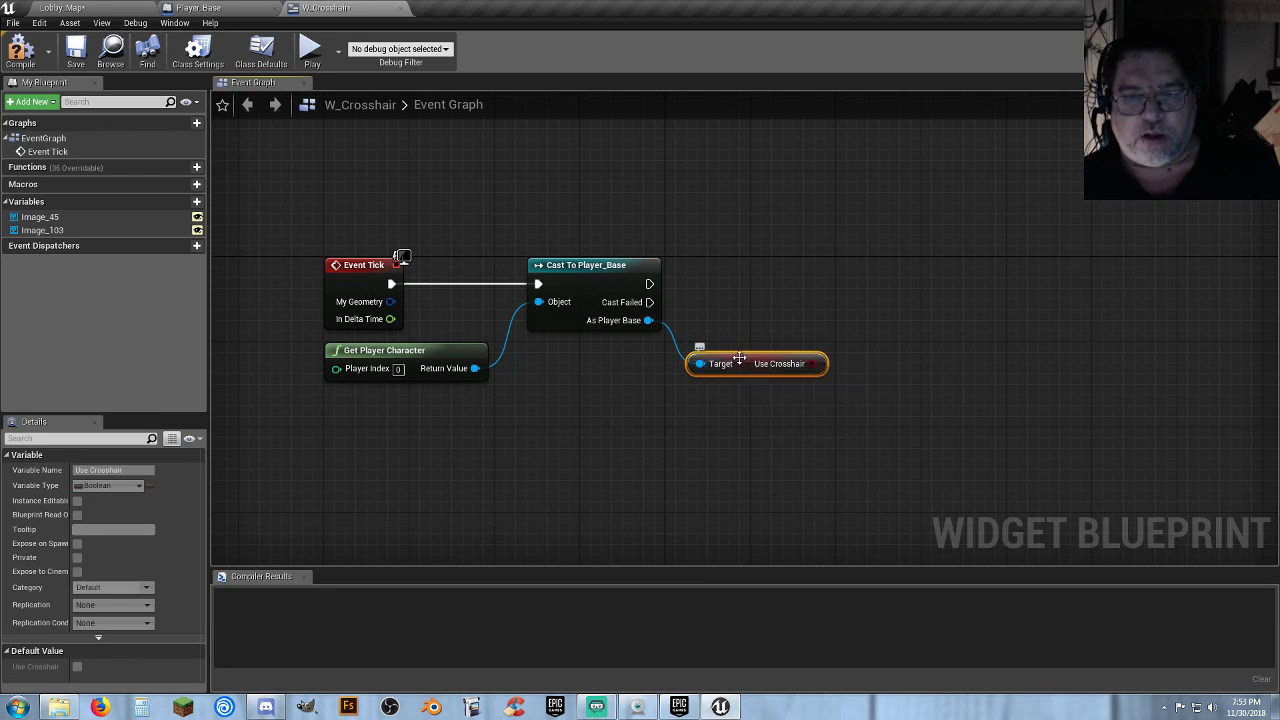
drag(743, 361, 735, 350)
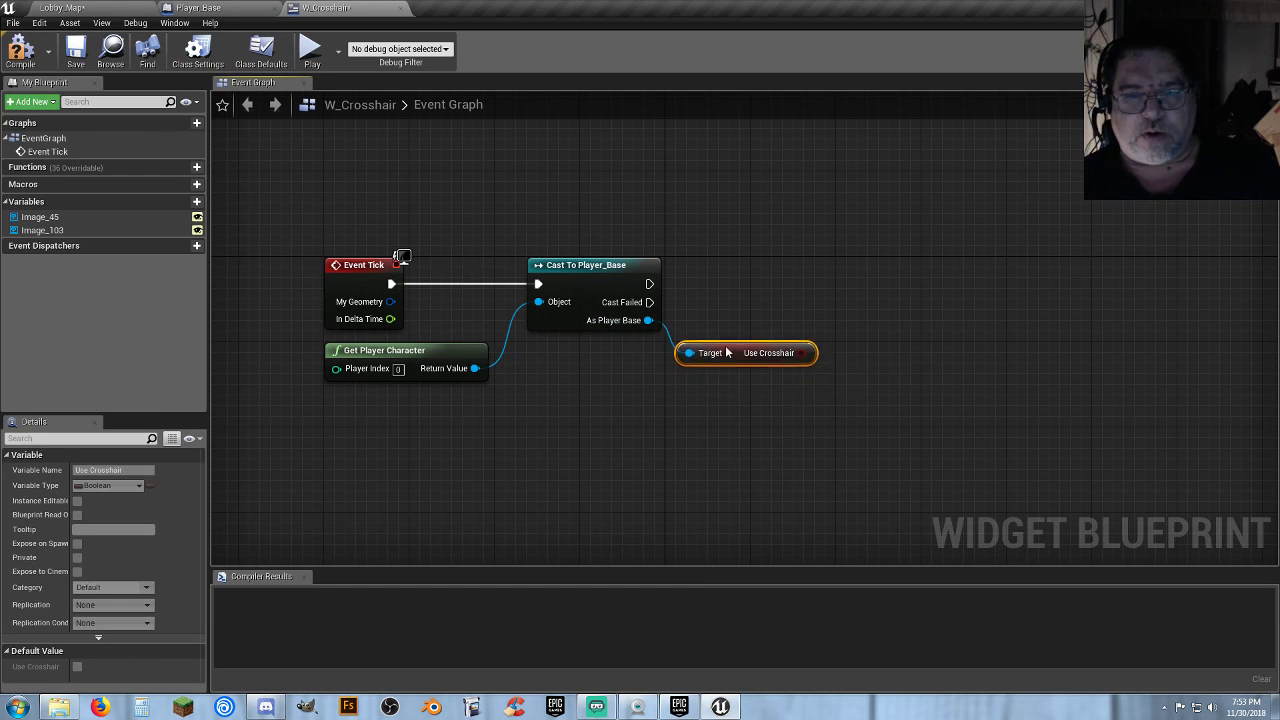
click(714, 407)
right_drag(812, 389, 717, 410)
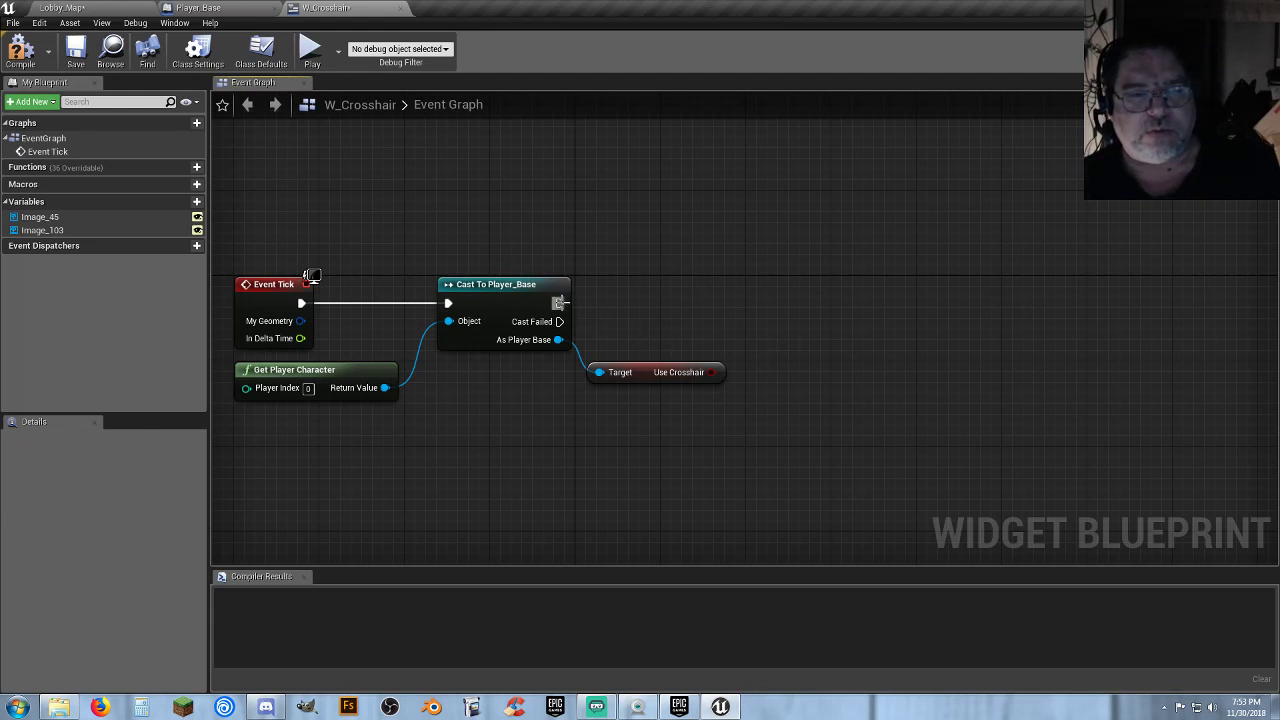
Add a Branch after the successful cast, with Use Crosshair as its Condition, and align the nodes
drag(559, 303, 786, 311)
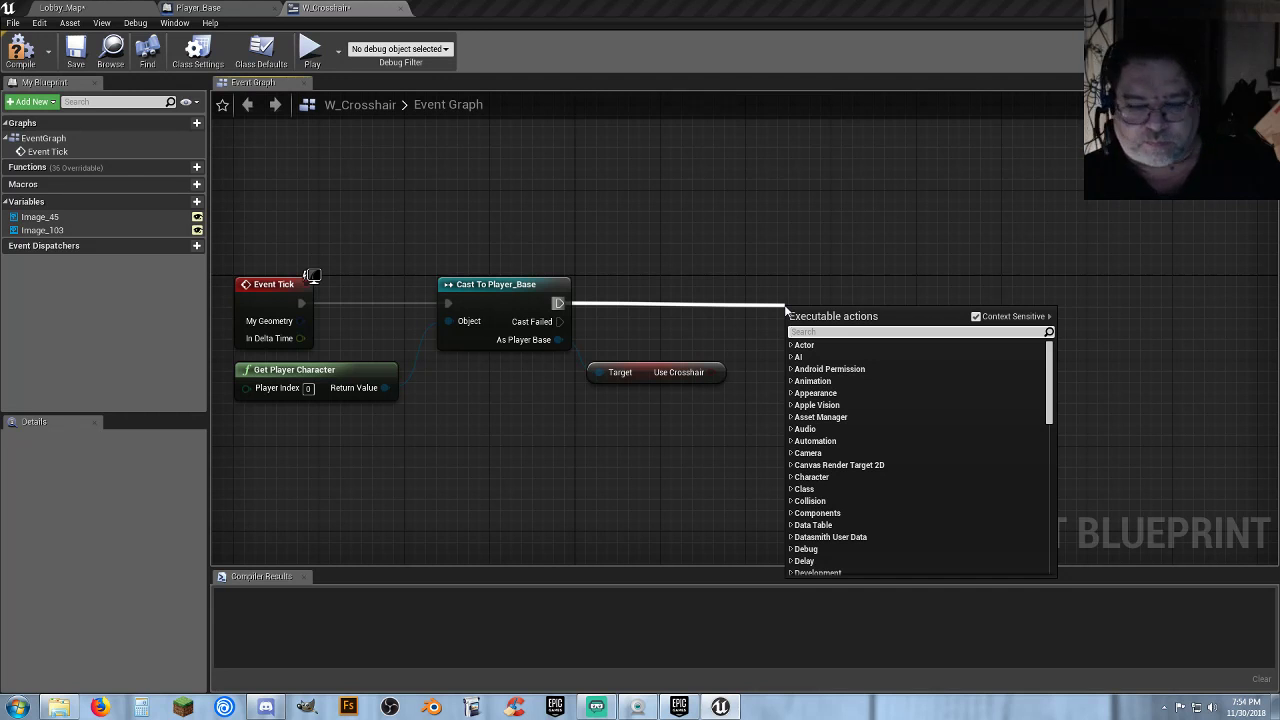
text(bran)
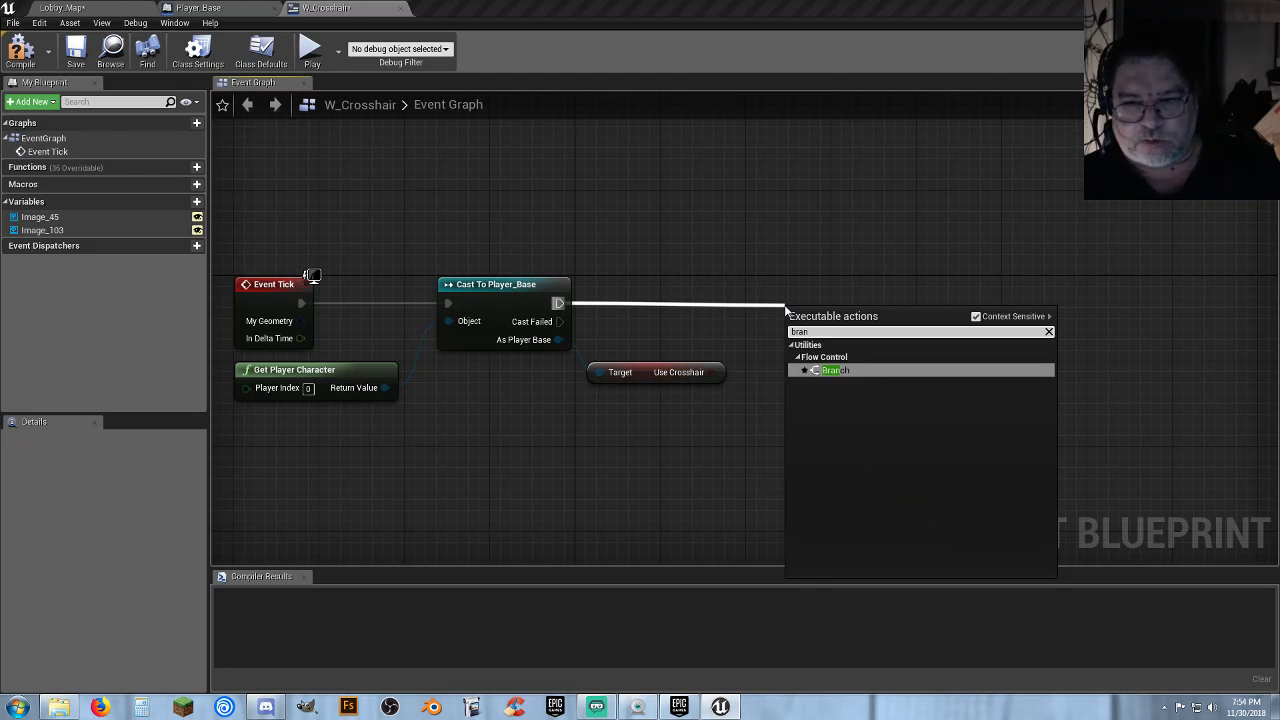
key(Return)
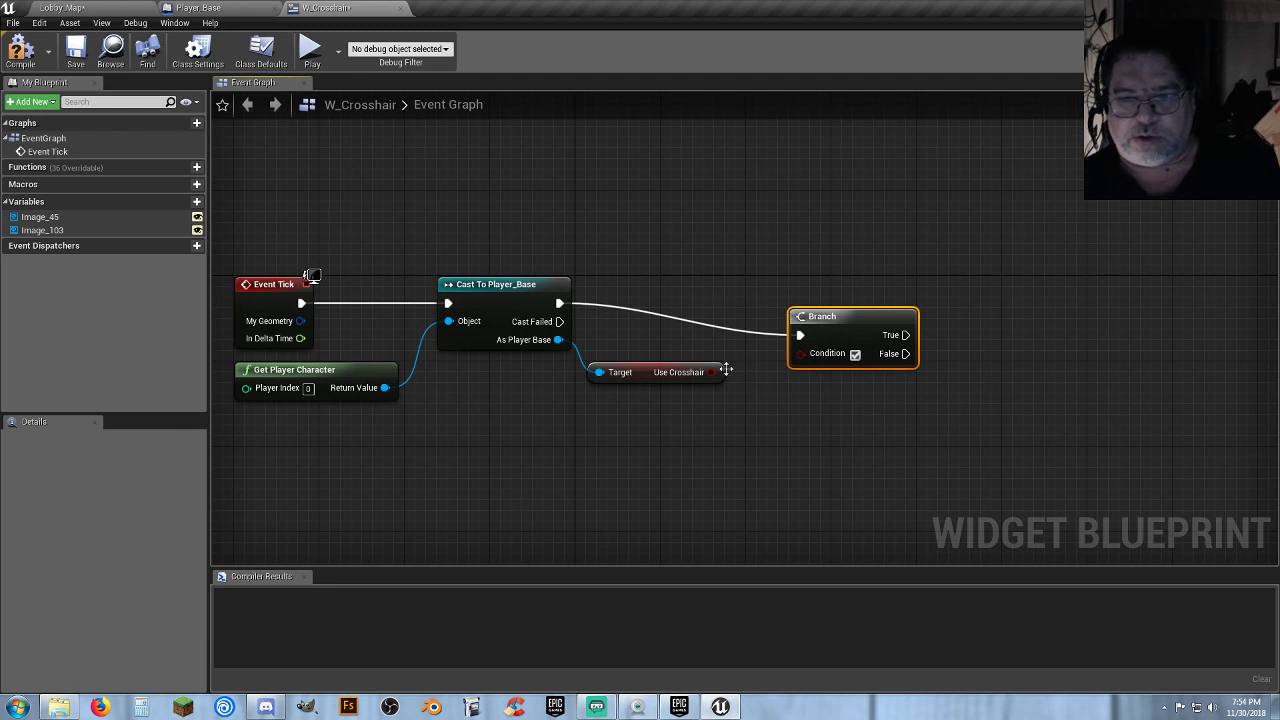
drag(711, 372, 762, 290)
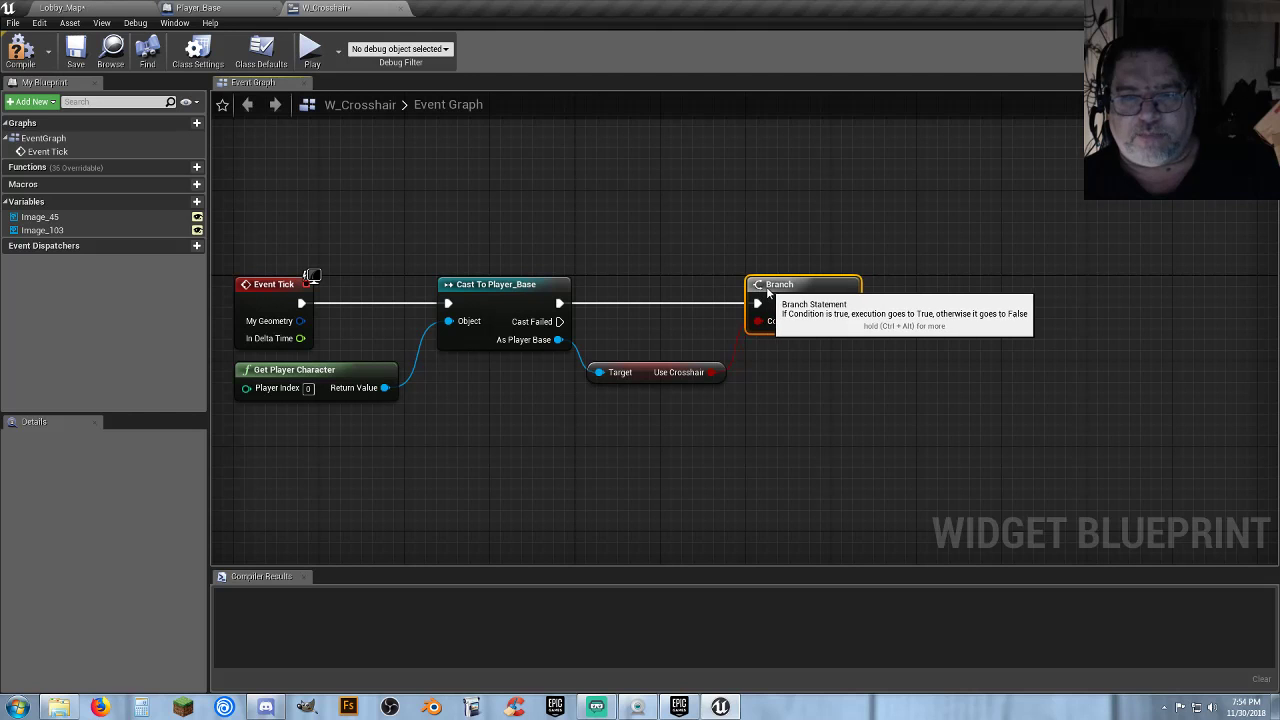
drag(655, 377, 655, 366)
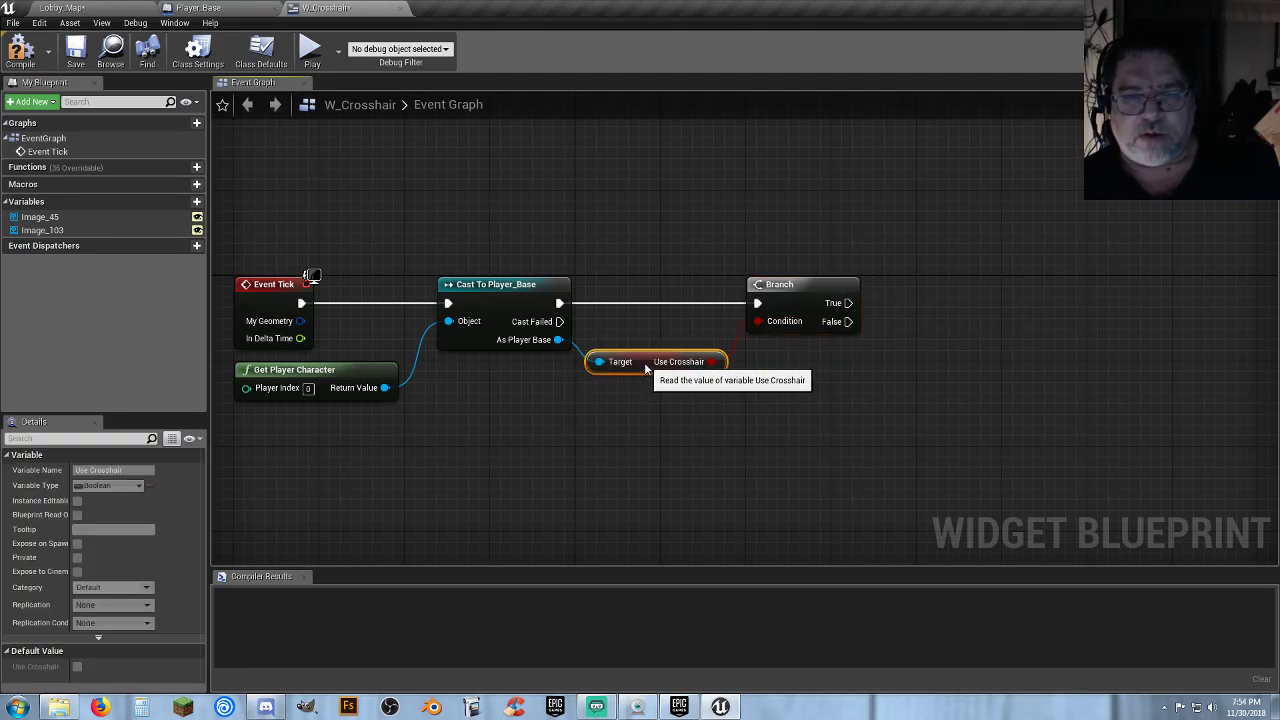
click(658, 410)
Add a Remove from Parent node on the Branch's False output and place it beside the Branch
right_drag(703, 408, 659, 472)
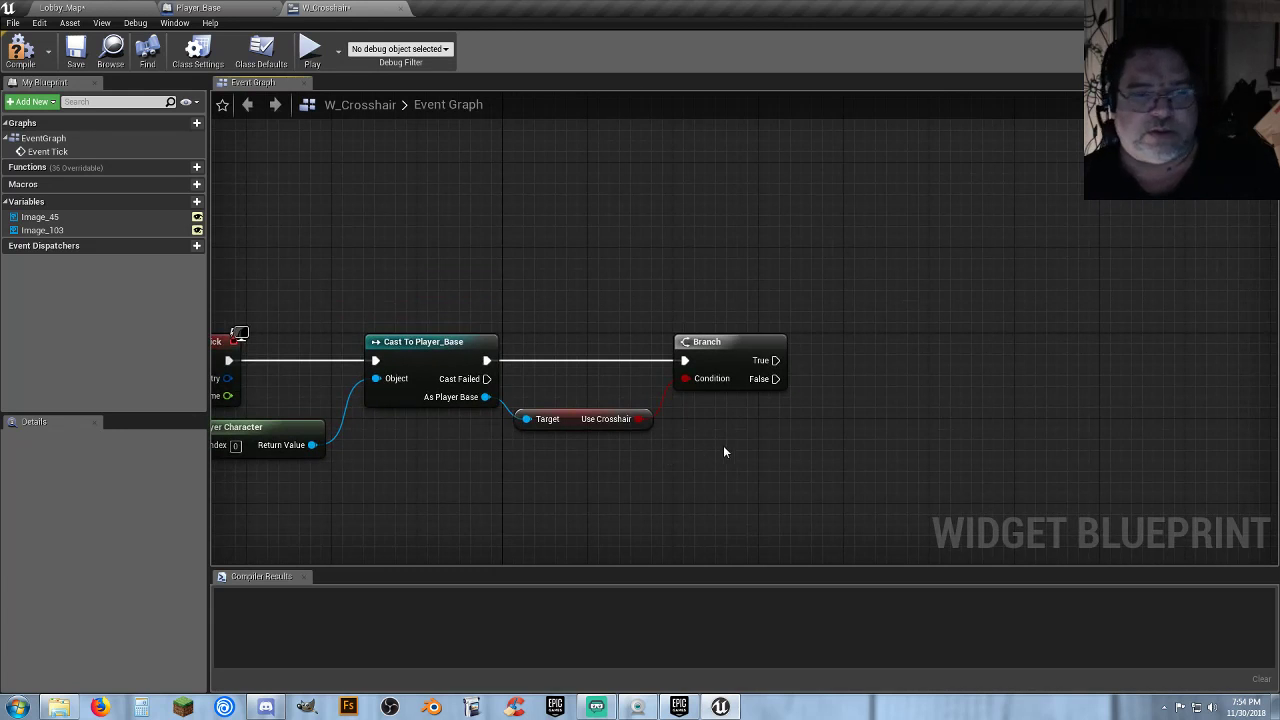
right_drag(725, 452, 706, 448)
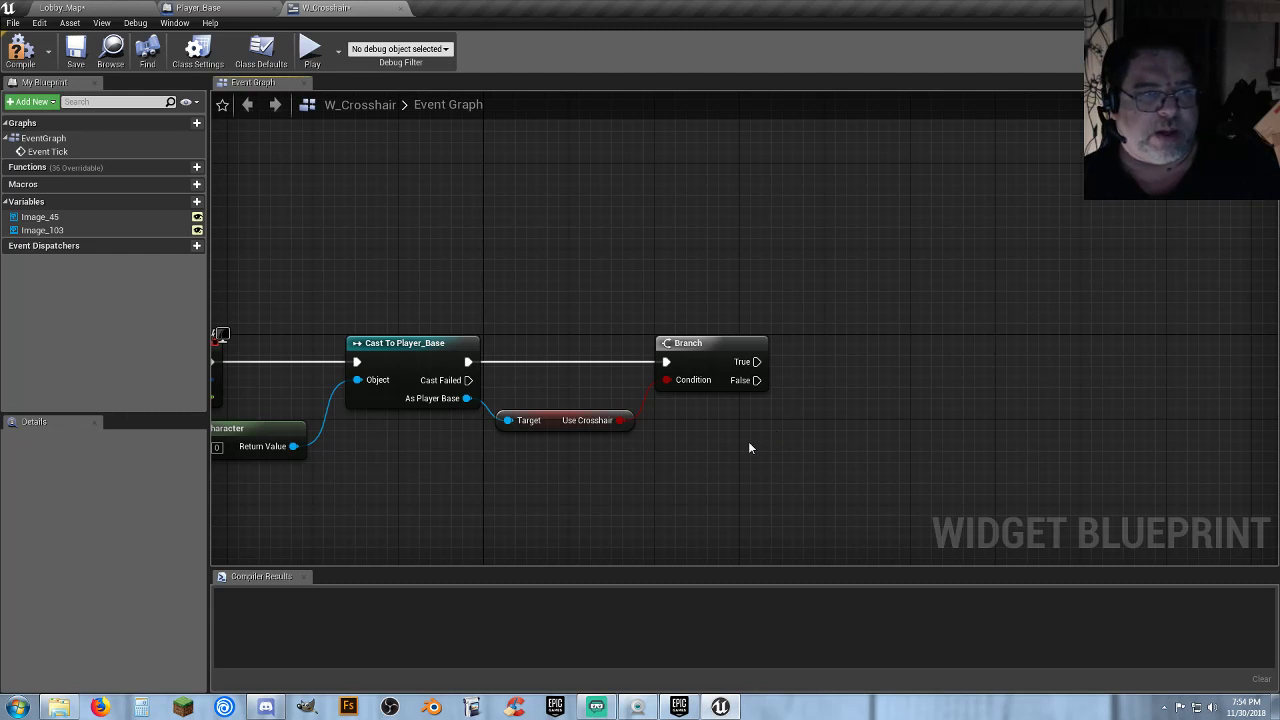
right_drag(646, 451, 701, 412)
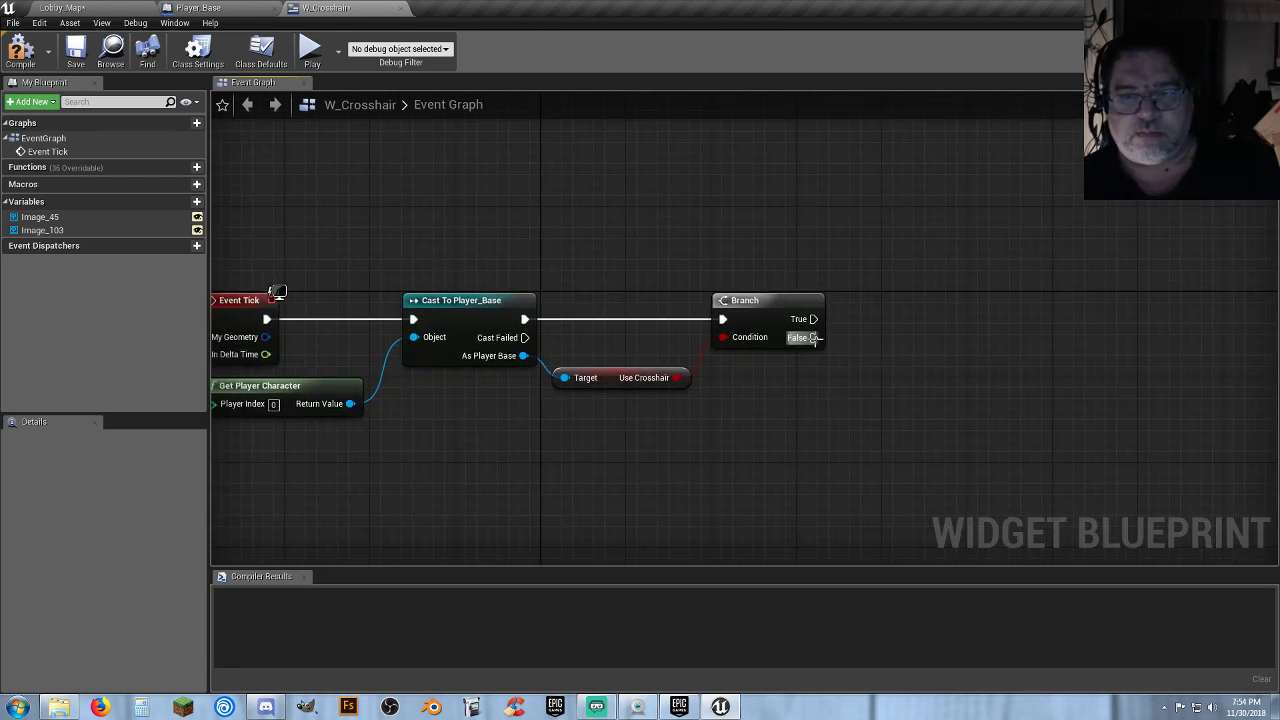
drag(812, 338, 886, 331)
text(rem)
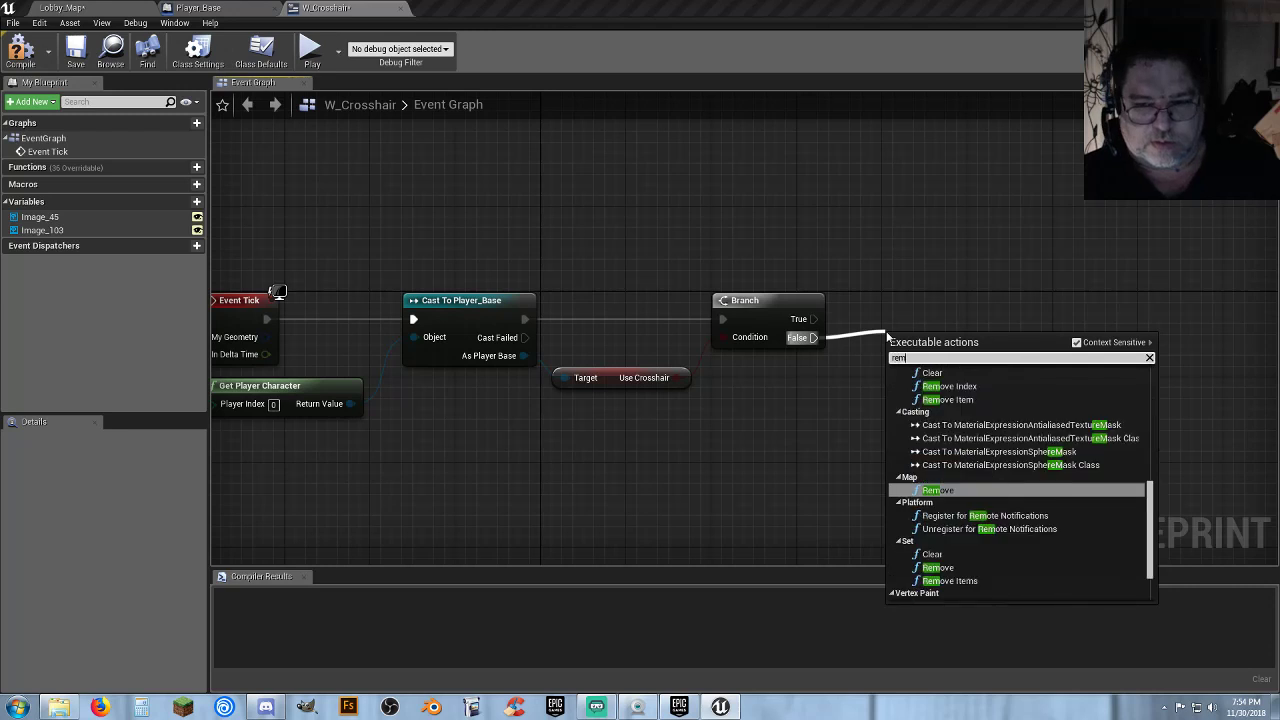
text(ove from parent)
key(Return)
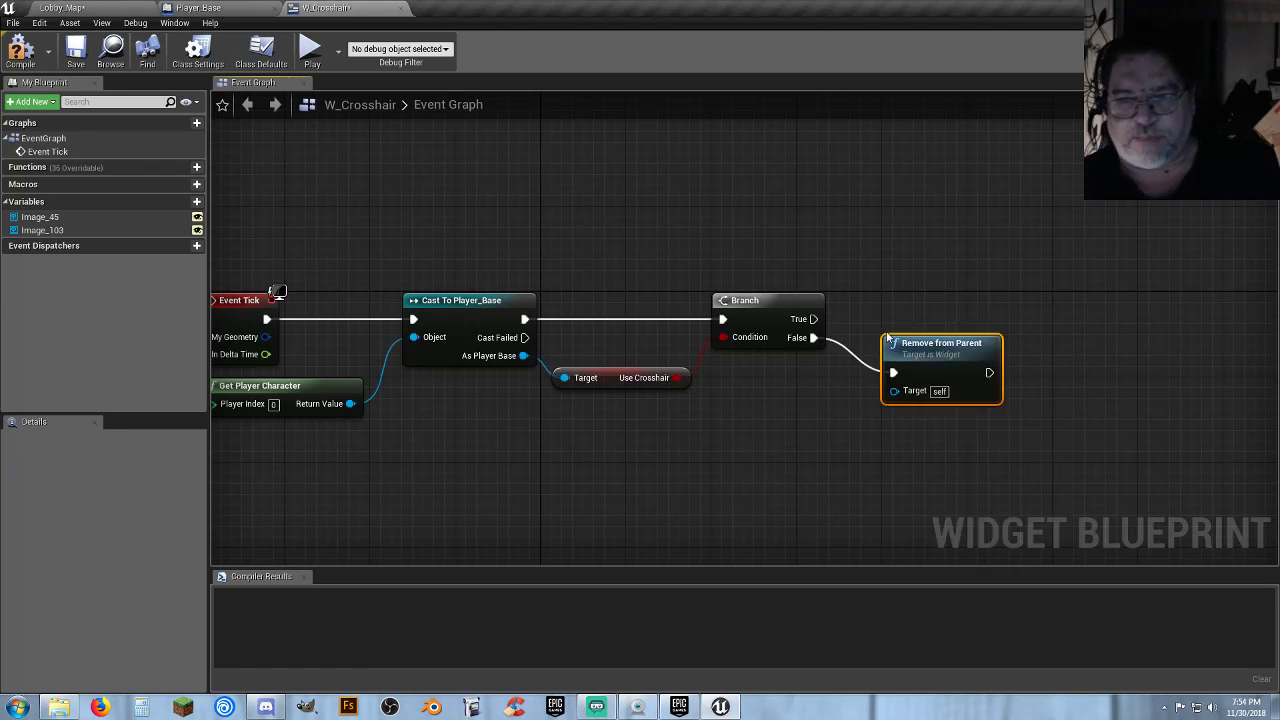
drag(887, 337, 905, 315)
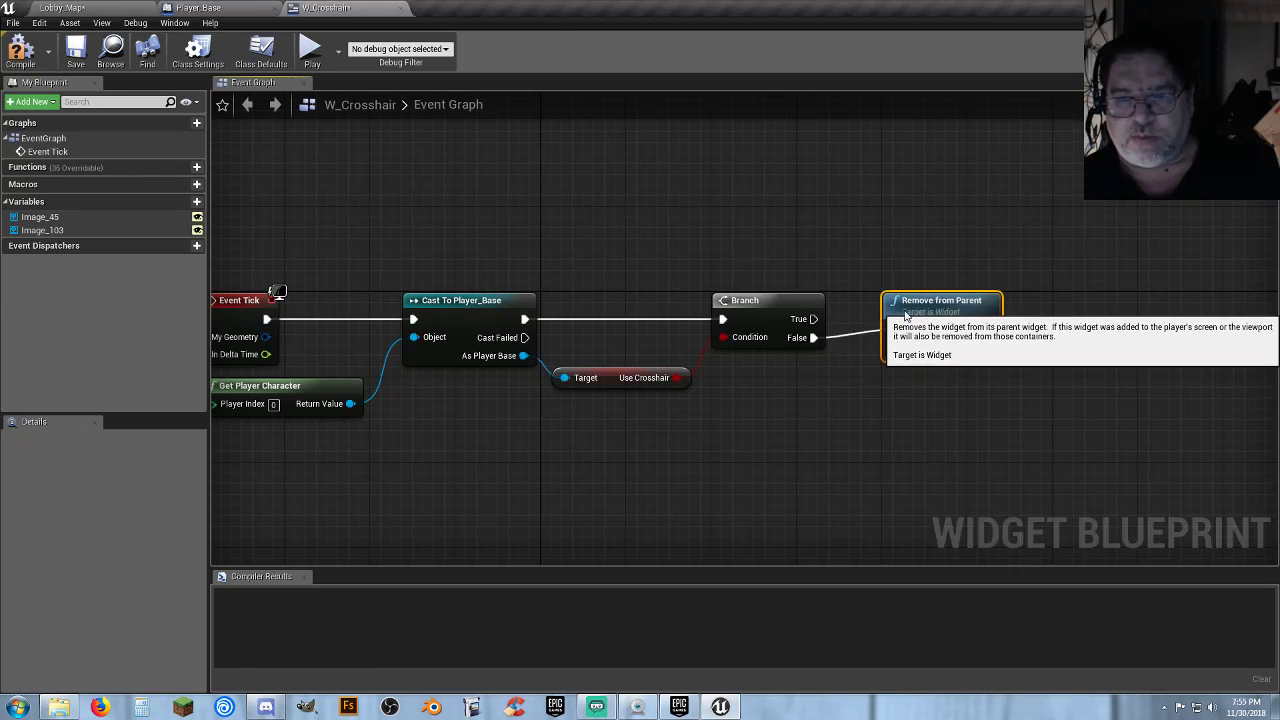
Compile the W_Crosshair widget blueprint and close its editor
right_drag(798, 425, 907, 413)
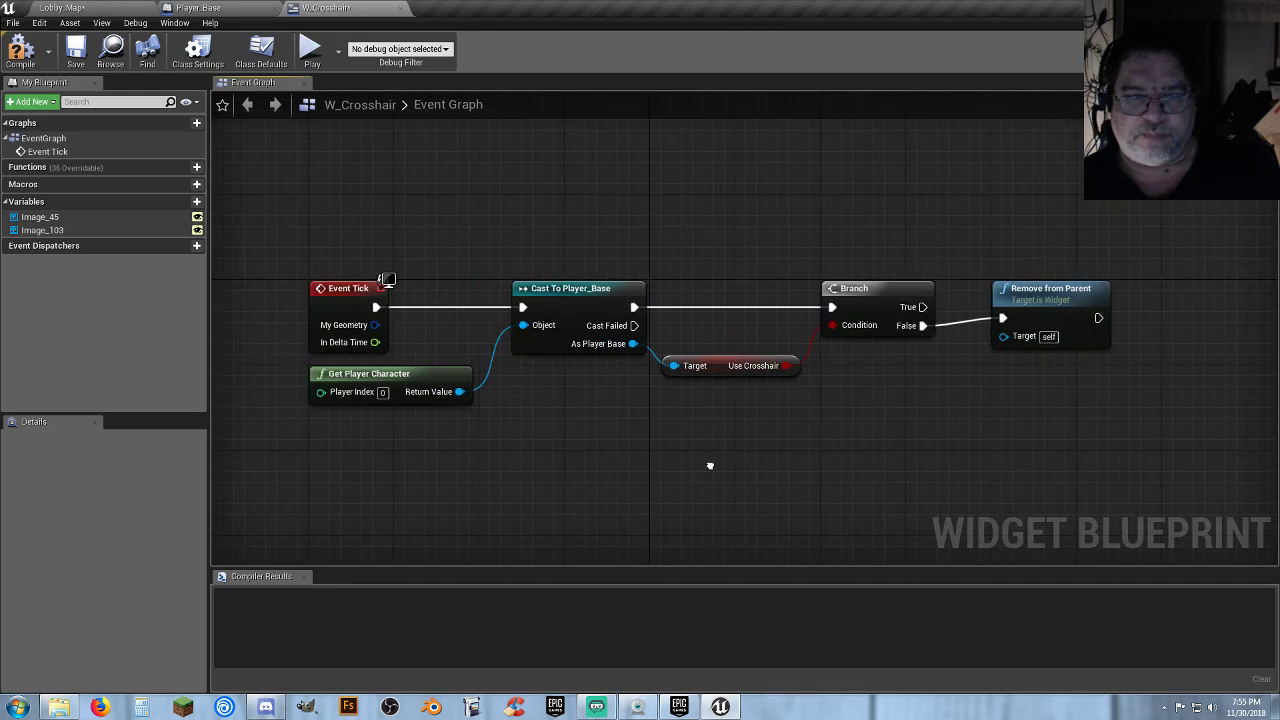
click(38, 64)
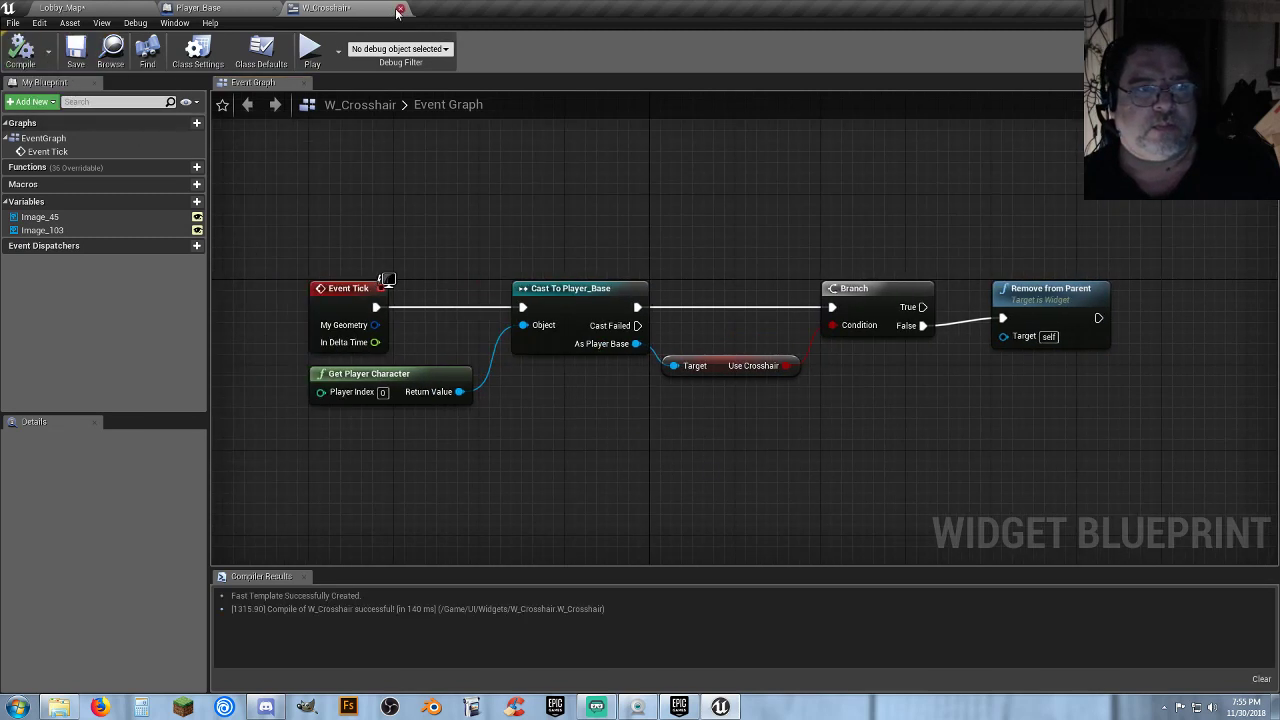
click(398, 10)
Add a custom event named Crosshair On in the empty area below the Play Montage nodes of Player_Base's event graph
right_drag(593, 517, 773, 536)
right_drag(664, 185, 62, 393)
right_drag(812, 346, 609, 403)
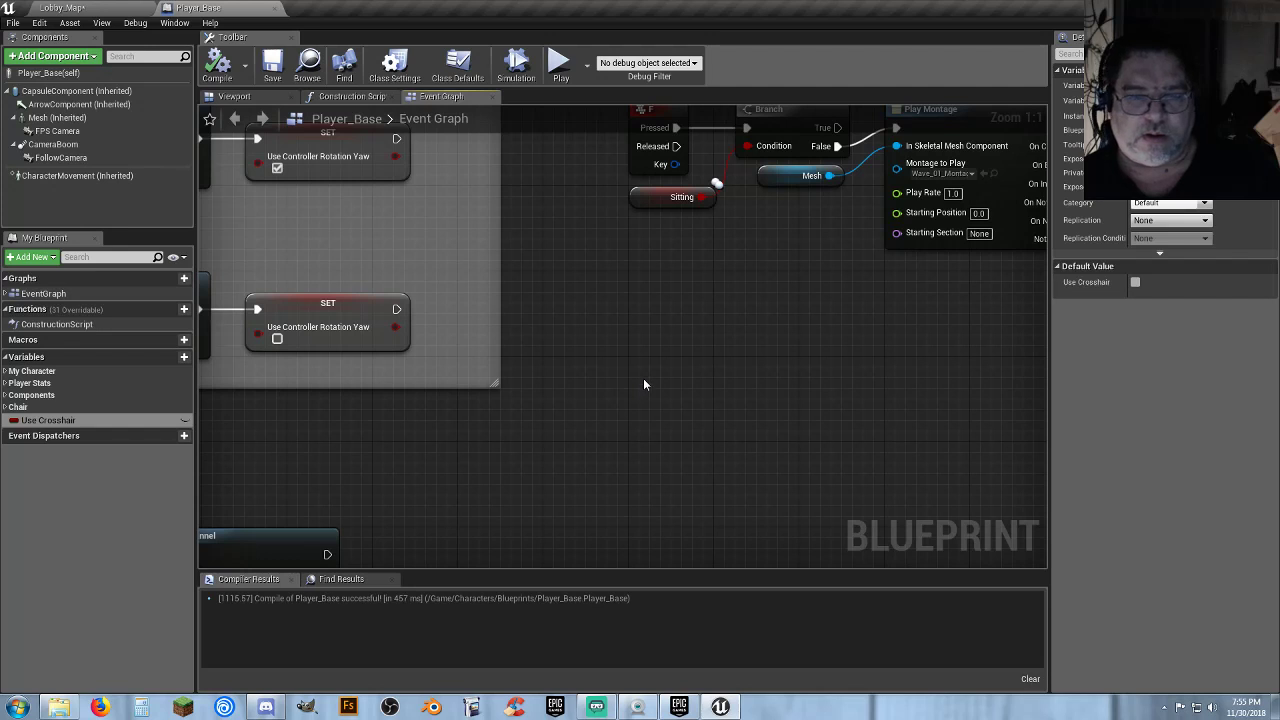
right_click(644, 384)
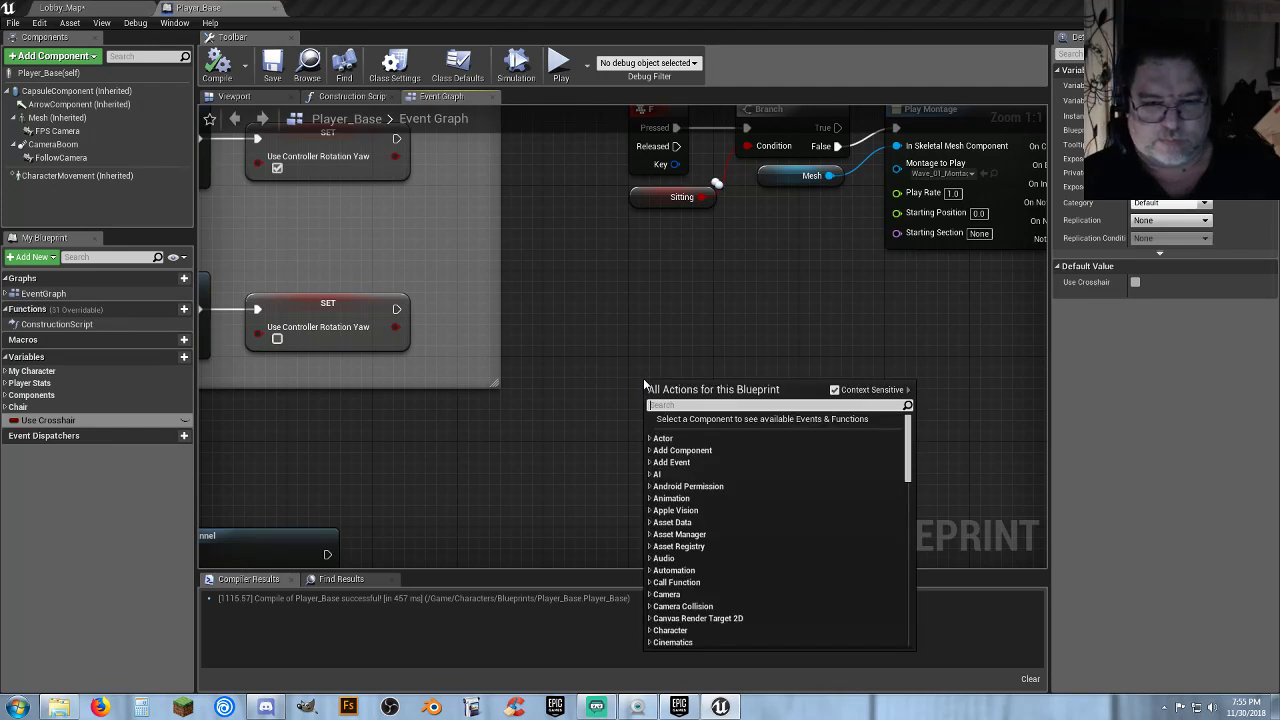
text(custom)
key(Return)
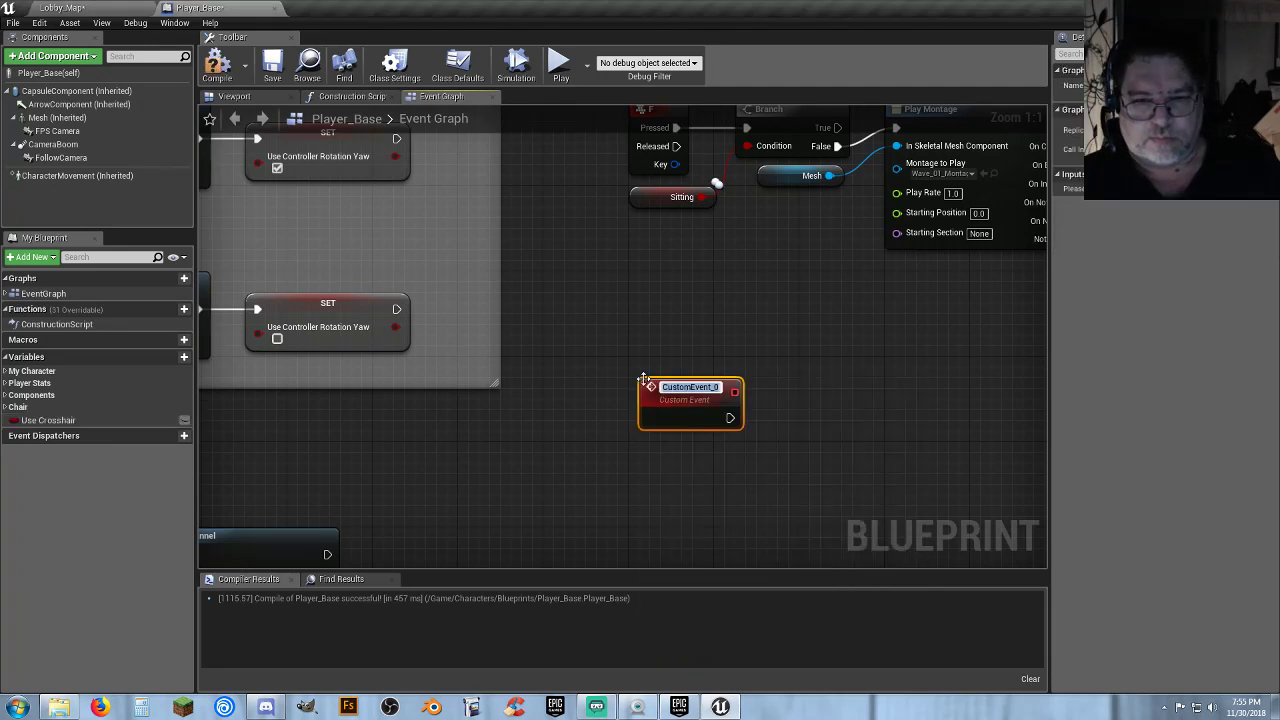
text(Crosshair)
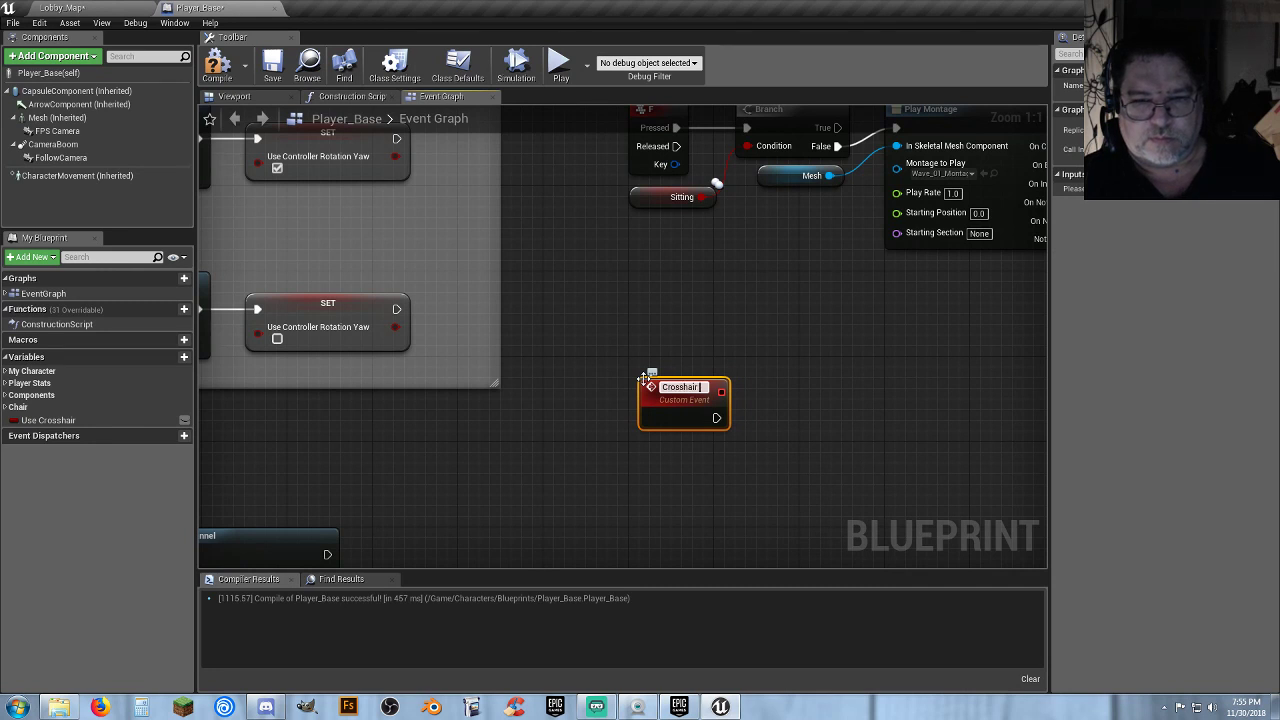
text( On)
key(Return)
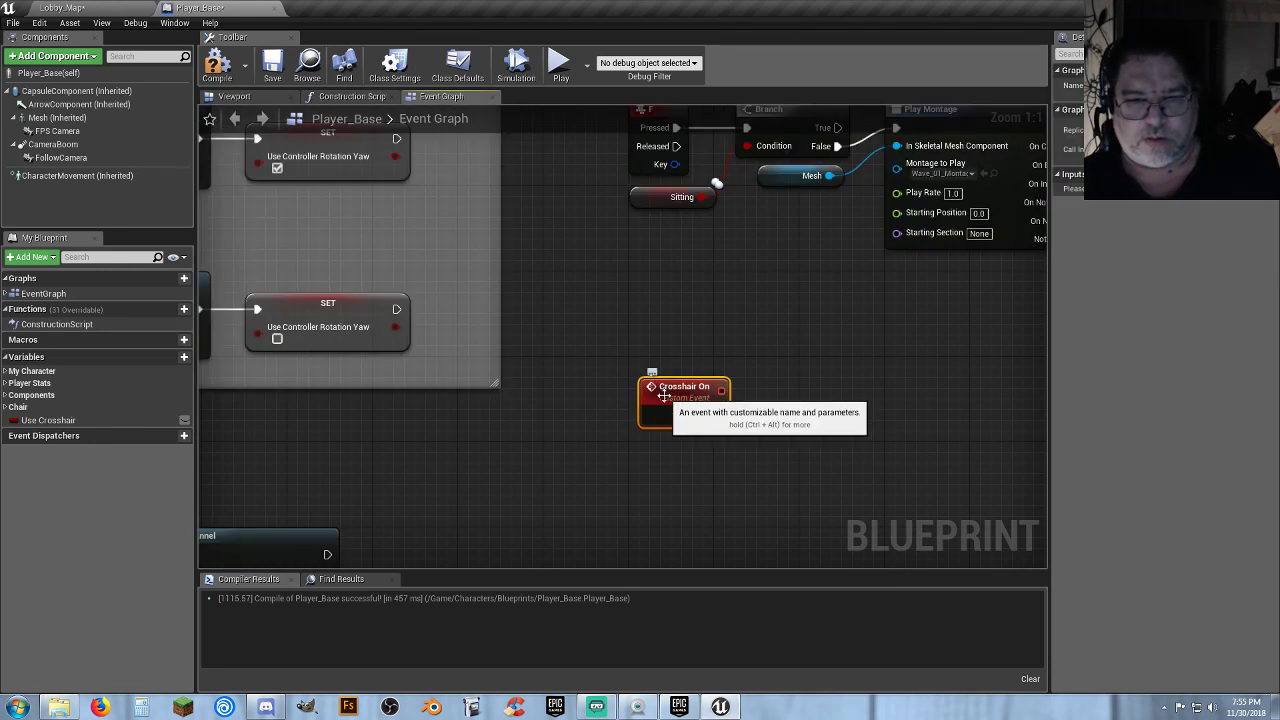
right_drag(686, 452, 511, 427)
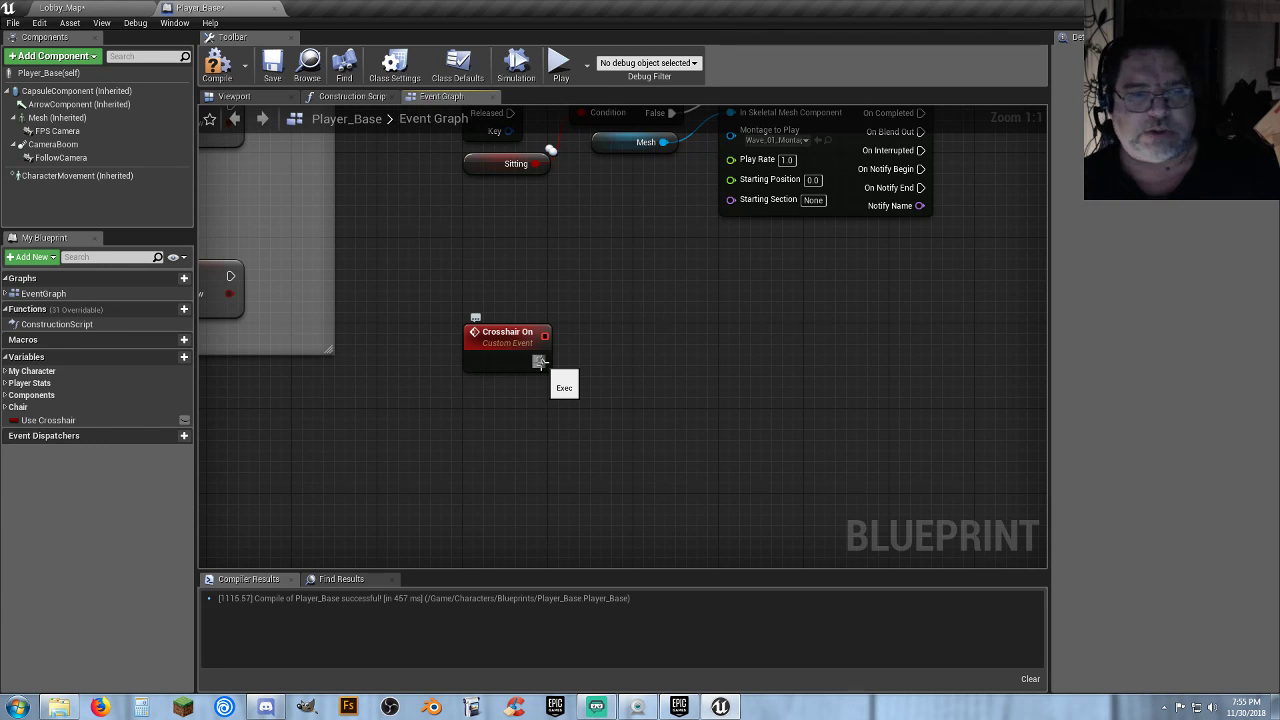
Add a Create Widget node of class W_Crosshair after the Crosshair On event and align it with the event
drag(539, 361, 658, 357)
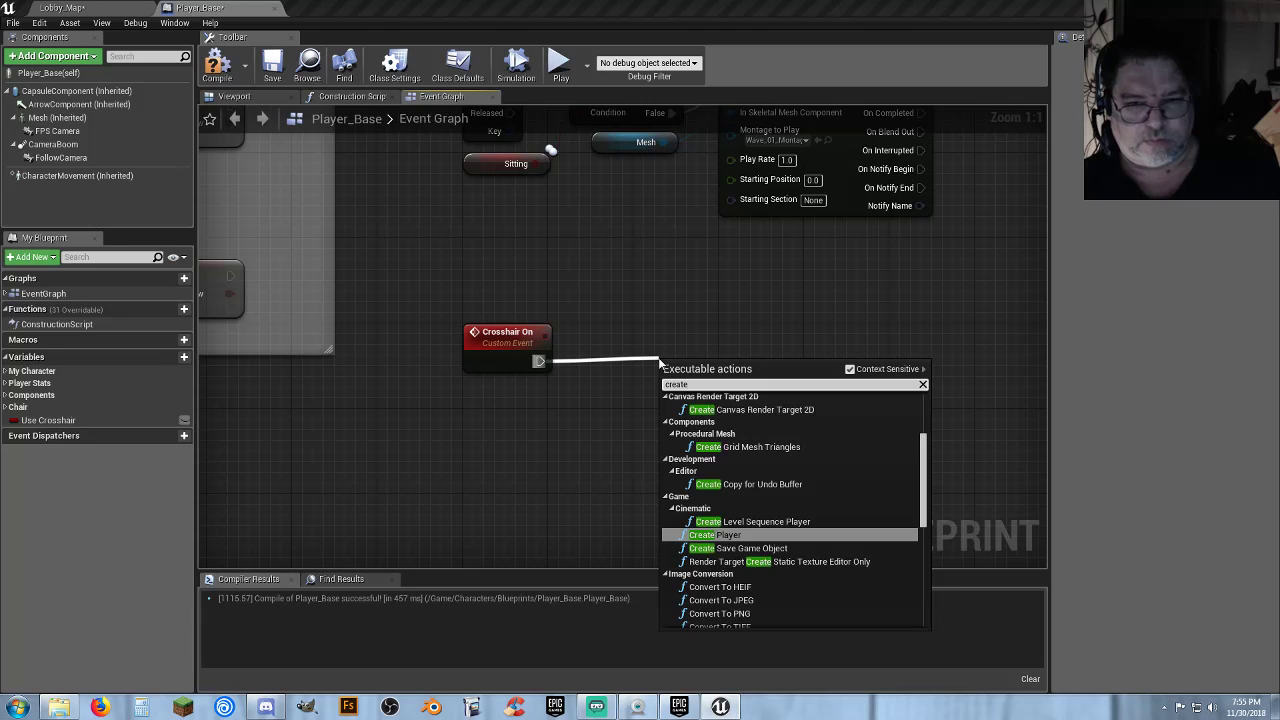
text(w)
click(717, 411)
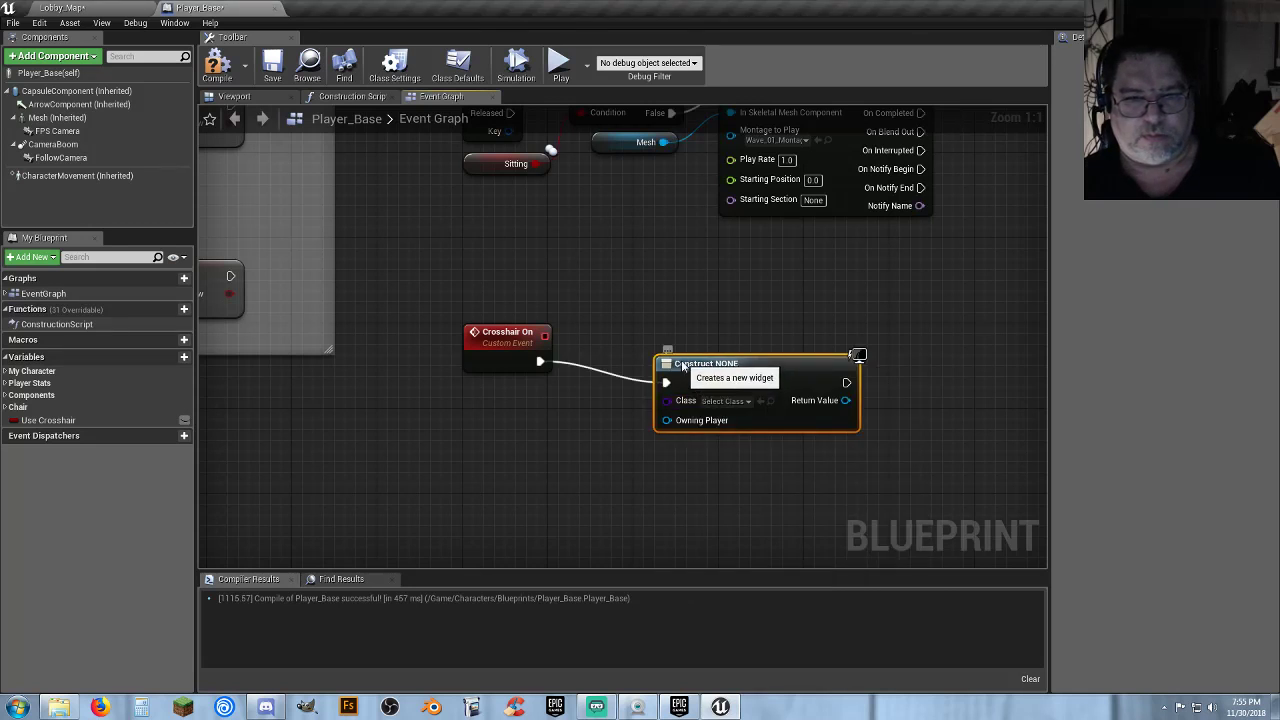
drag(683, 366, 661, 345)
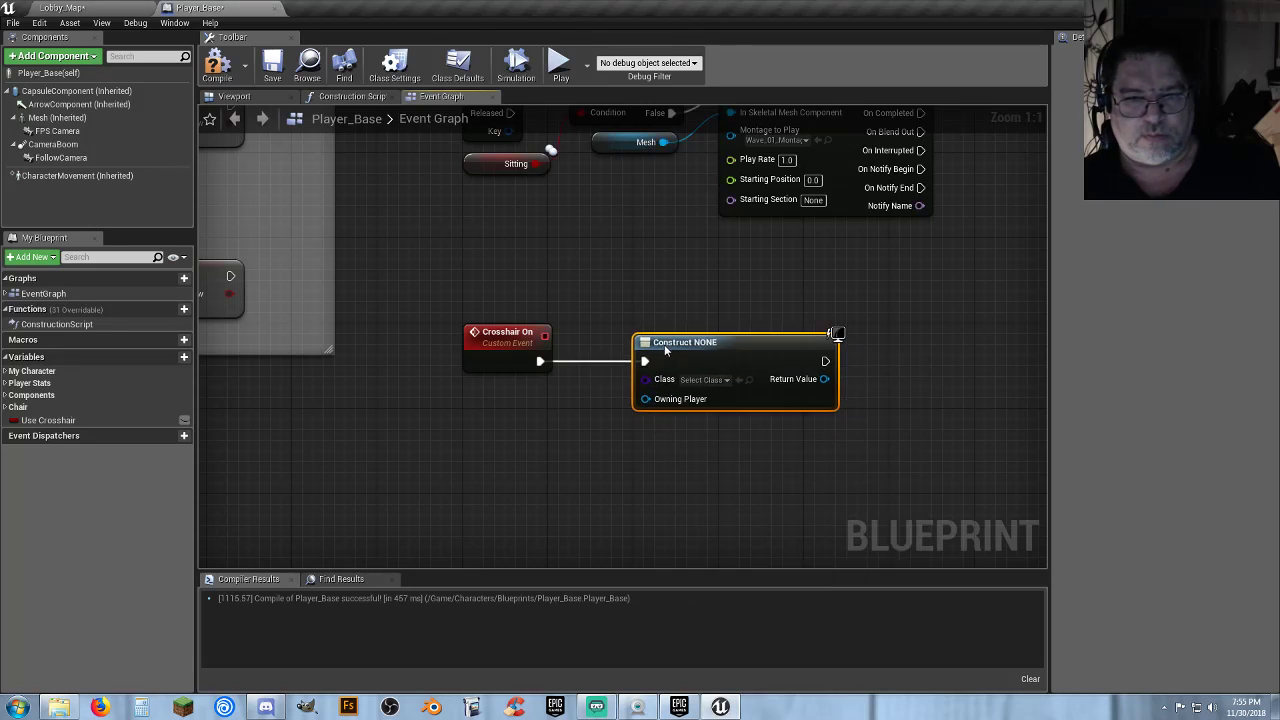
click(711, 382)
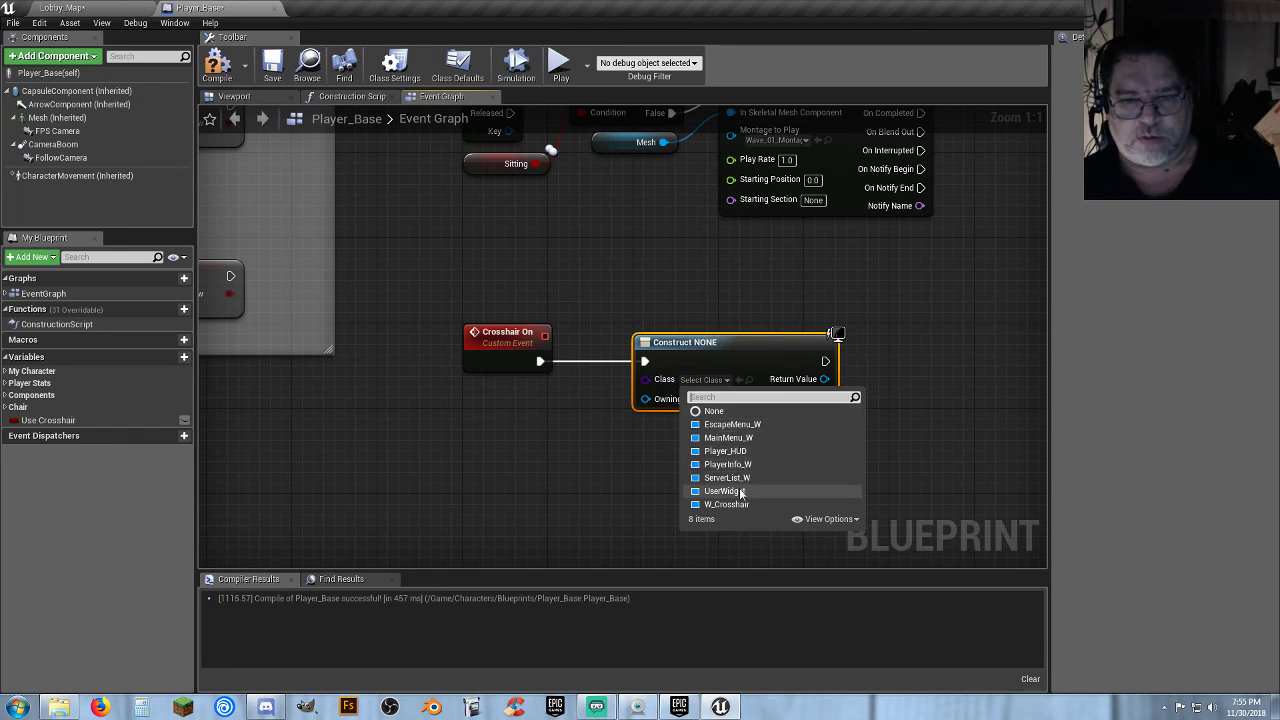
click(738, 508)
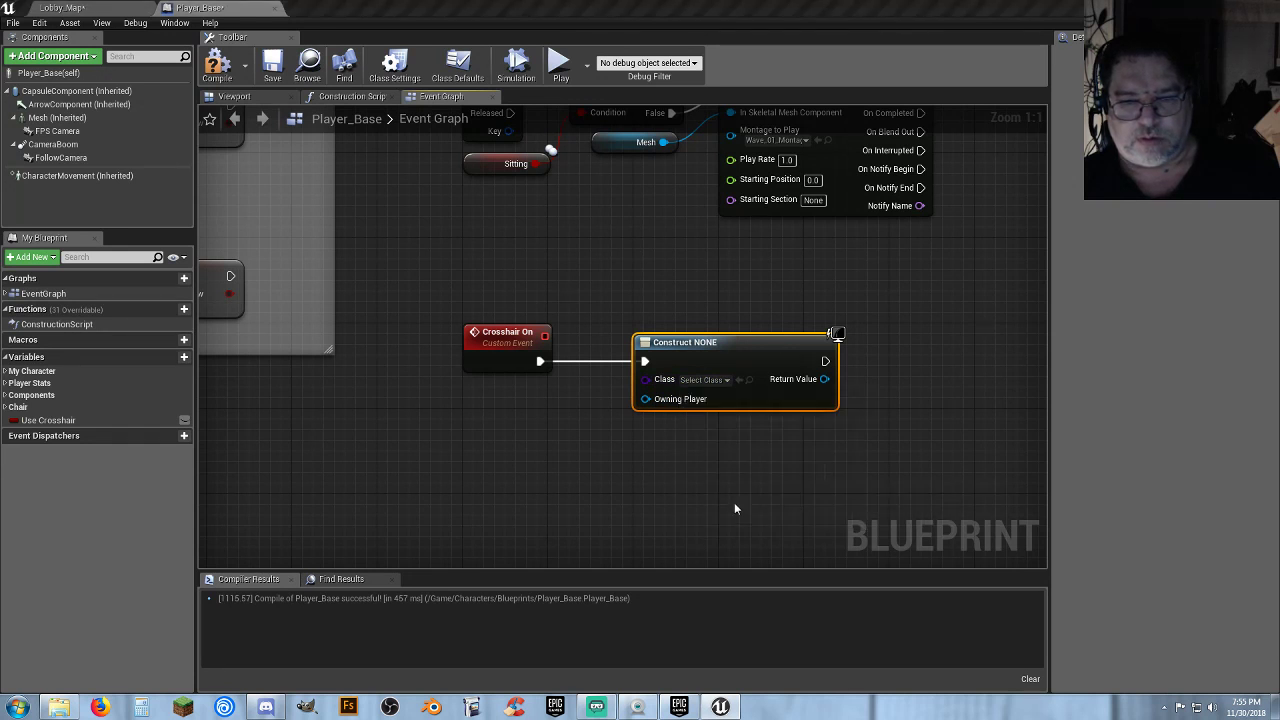
Feed the widget node's Owning Player from a Get Player Controller node, and arrange the two nodes neatly
drag(645, 399, 563, 425)
text(get)
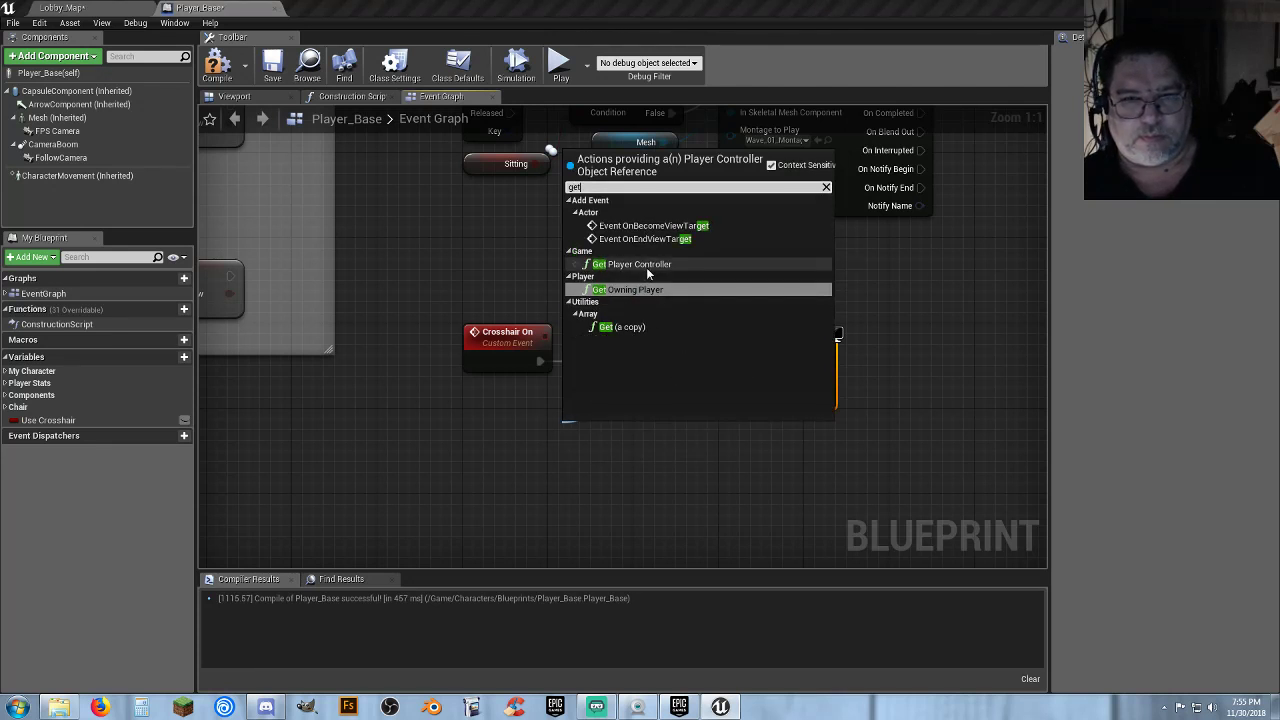
click(646, 264)
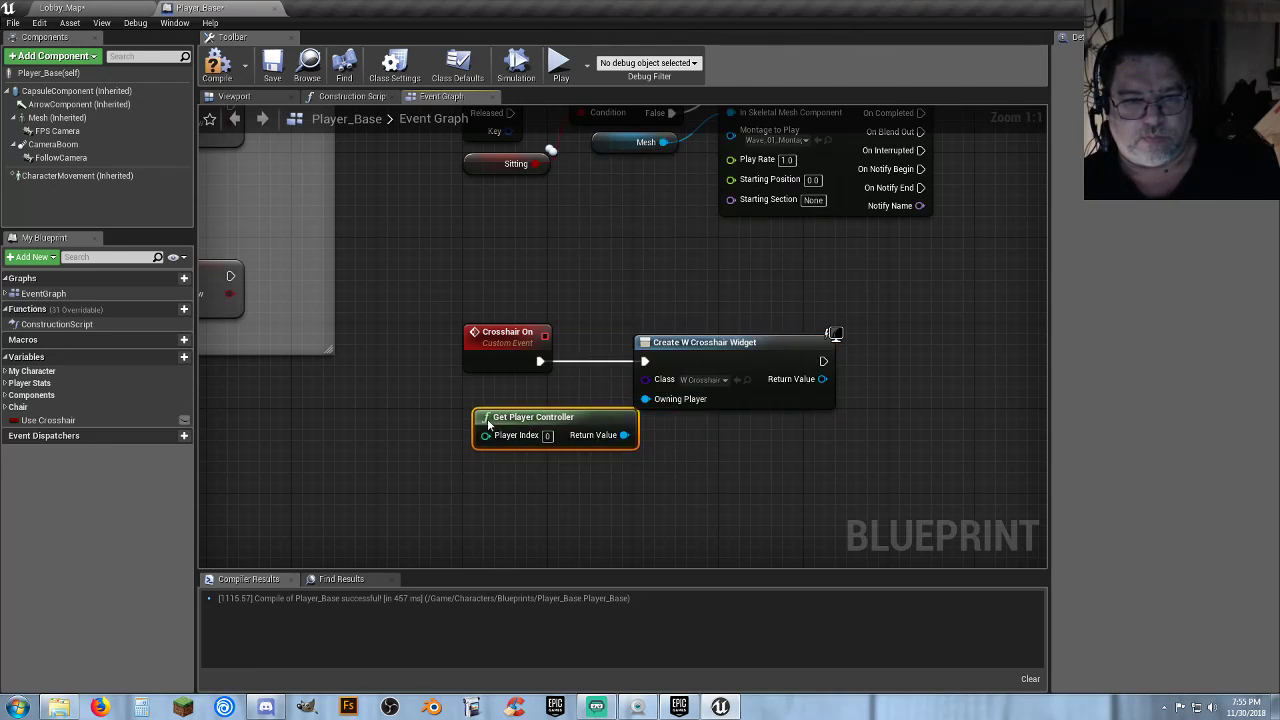
drag(498, 428, 476, 428)
click(672, 345)
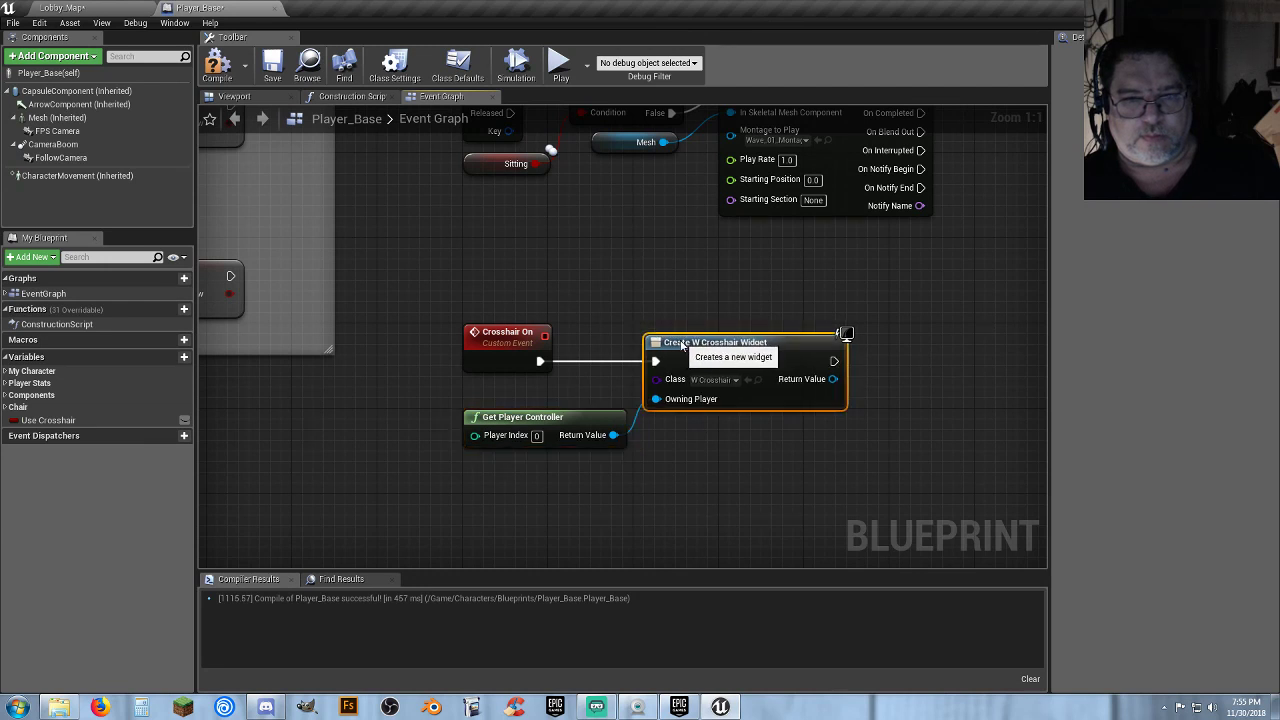
drag(672, 345, 683, 345)
click(725, 472)
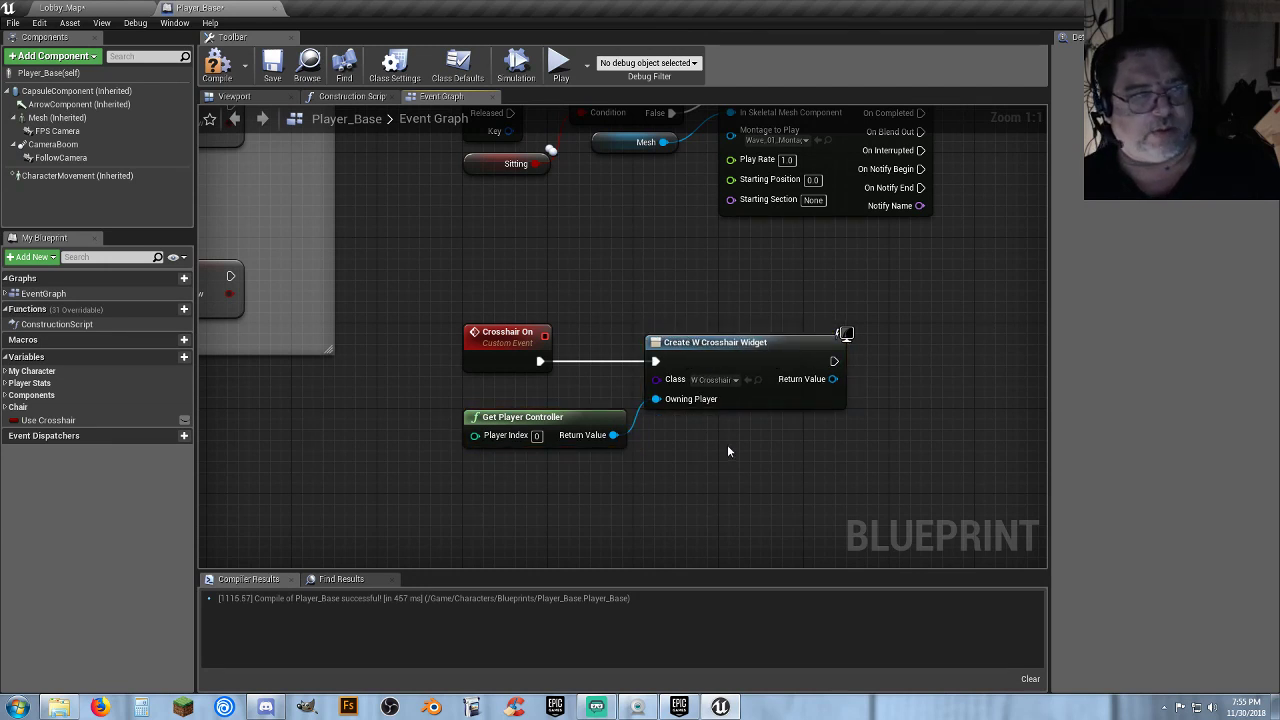
Compile and save the Player_Base blueprint
right_drag(730, 457, 528, 366)
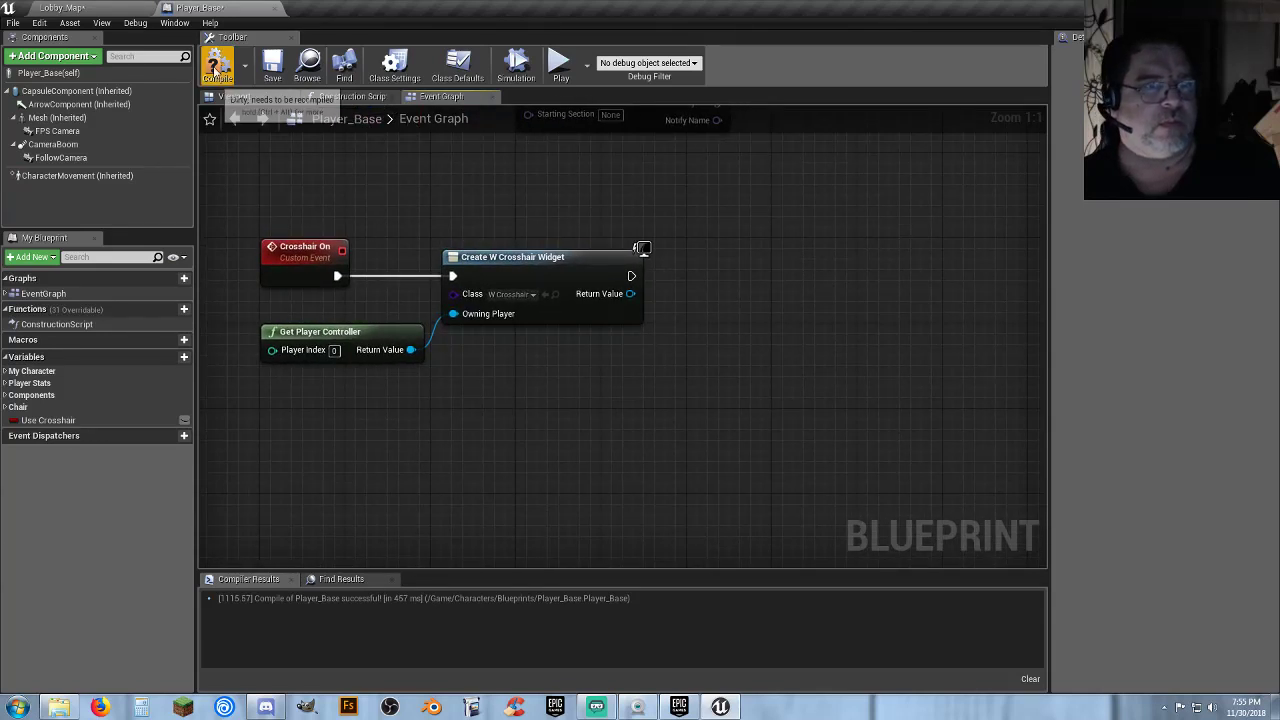
click(217, 63)
click(272, 66)
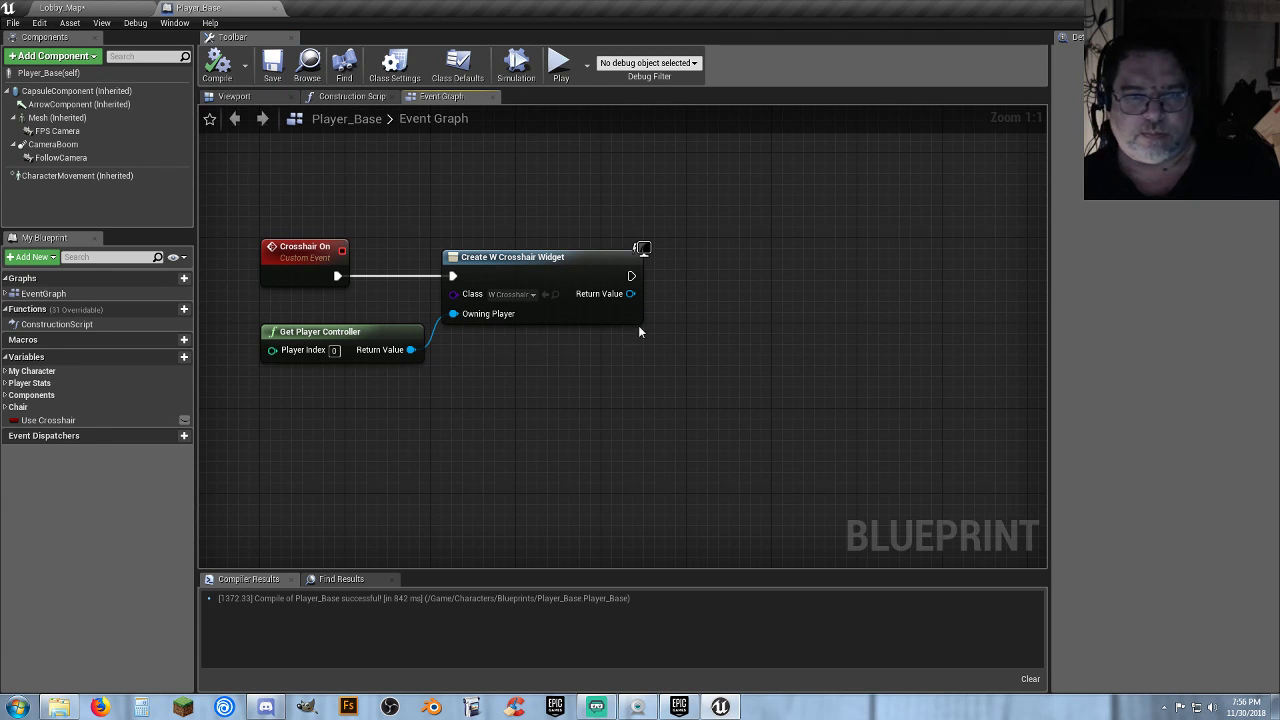
Add an Add to Viewport node for the created crosshair widget, then compile and save the blueprint
drag(630, 293, 711, 258)
text(add to)
click(753, 383)
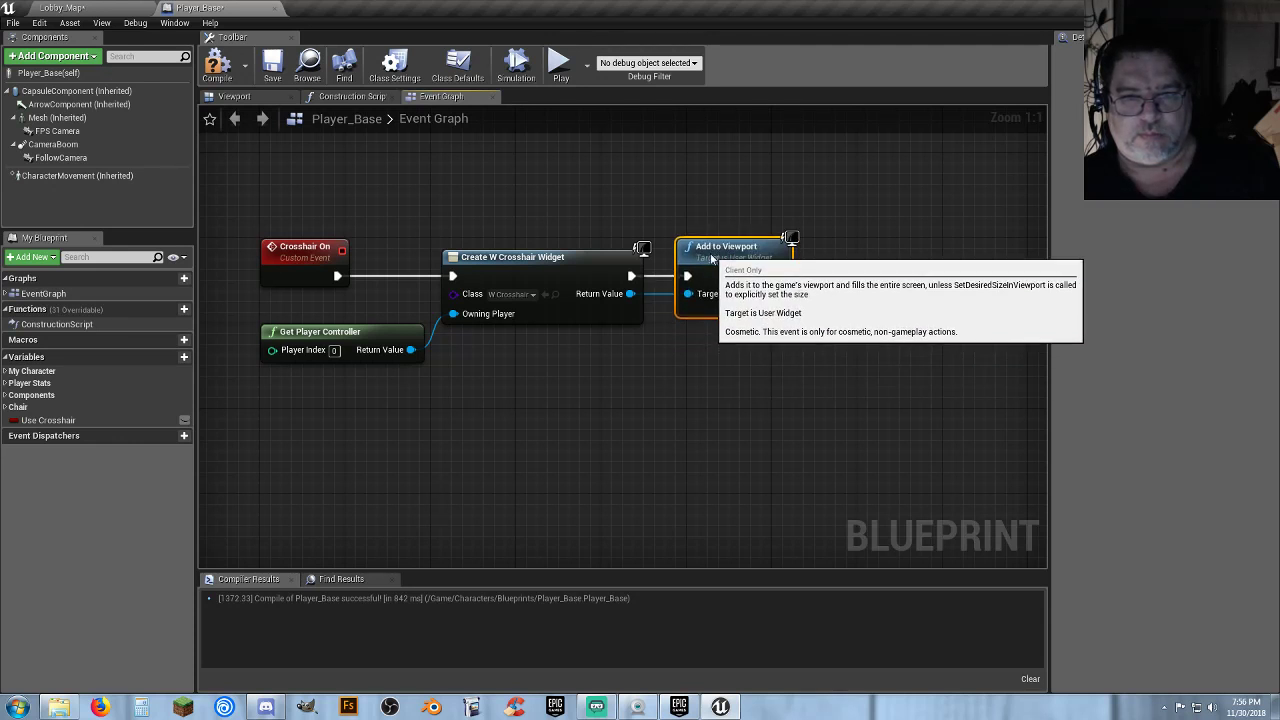
click(698, 328)
click(221, 78)
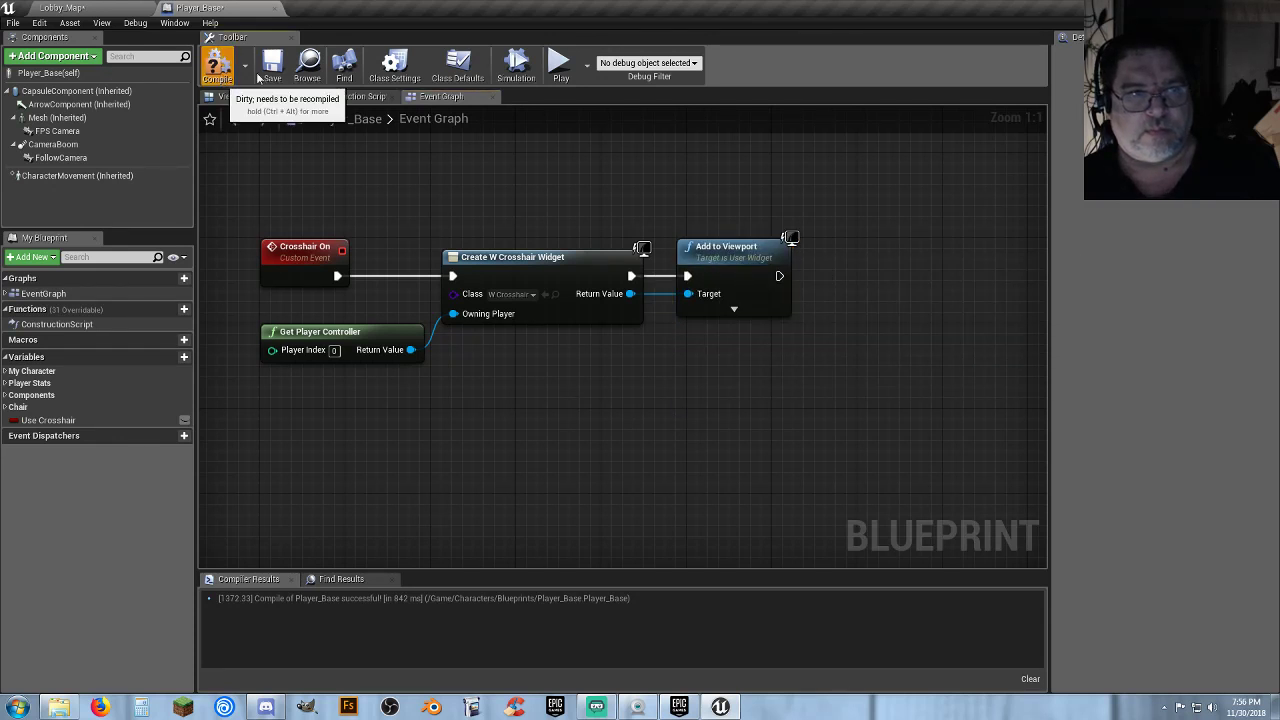
click(218, 65)
click(272, 65)
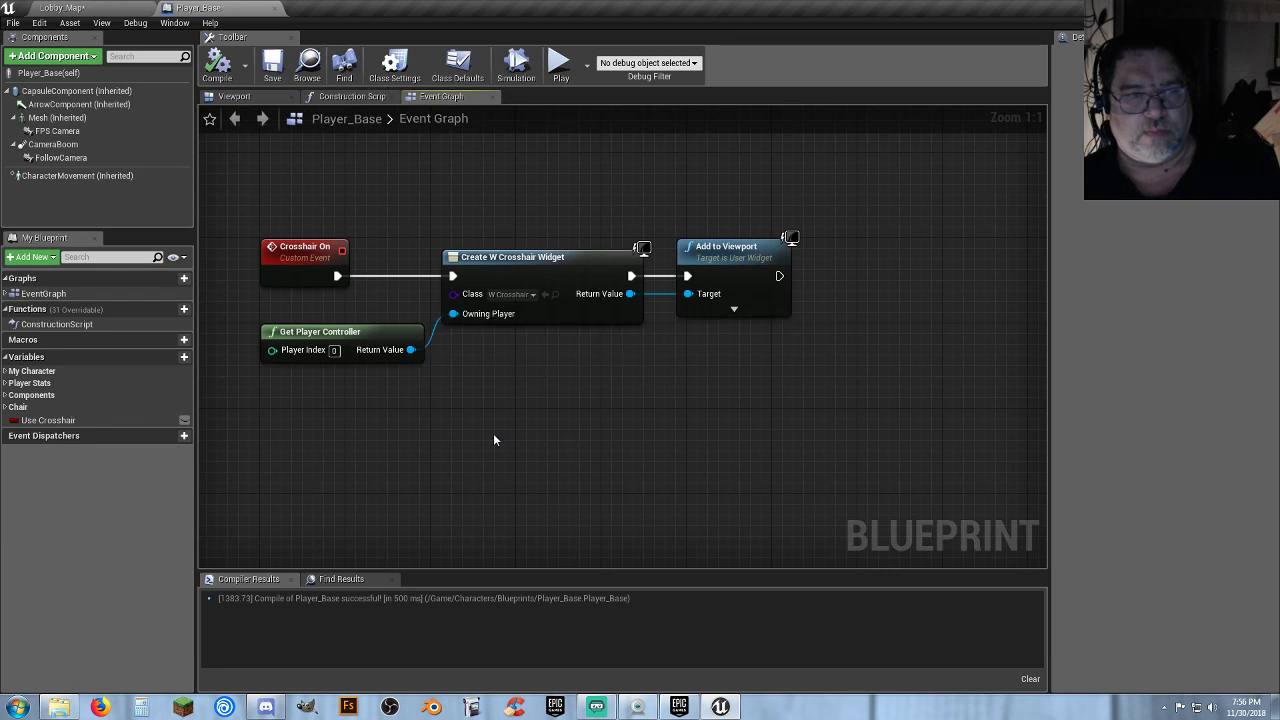
Add a Set Use Crosshair node with the value enabled in line after Add to Viewport, and compile the blueprint
right_drag(493, 440, 510, 482)
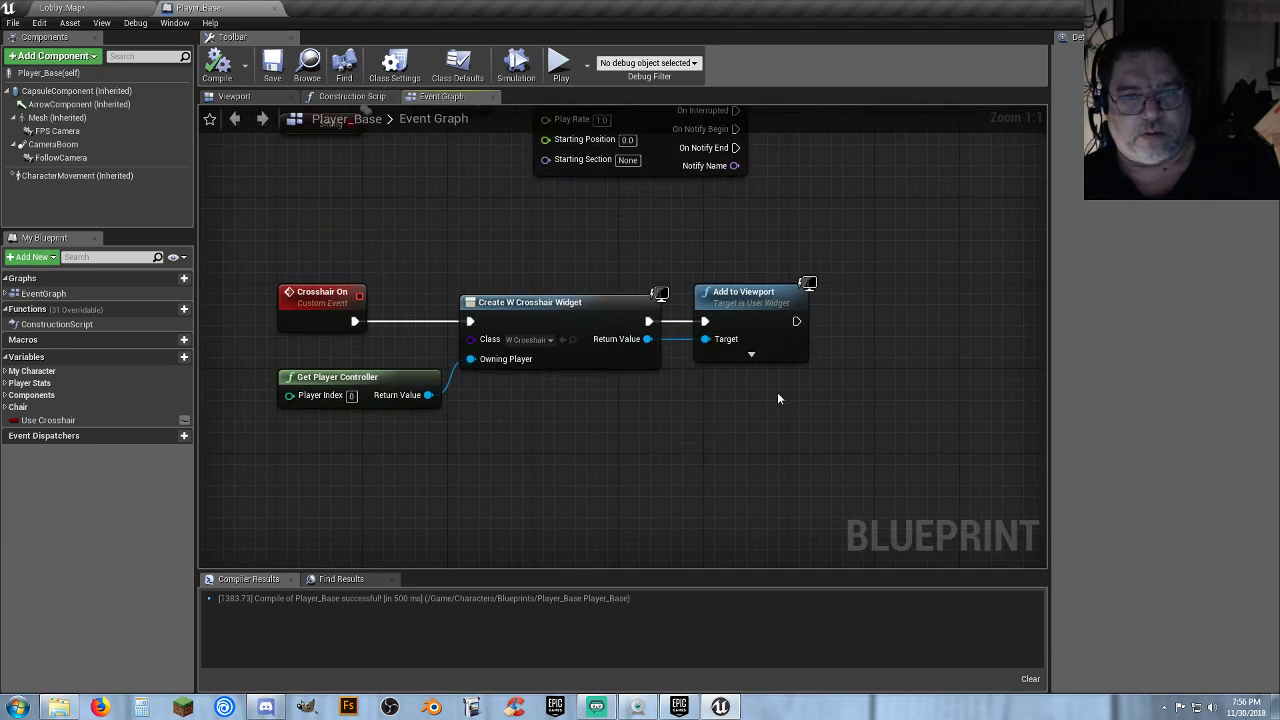
drag(796, 321, 844, 320)
text(setusecr)
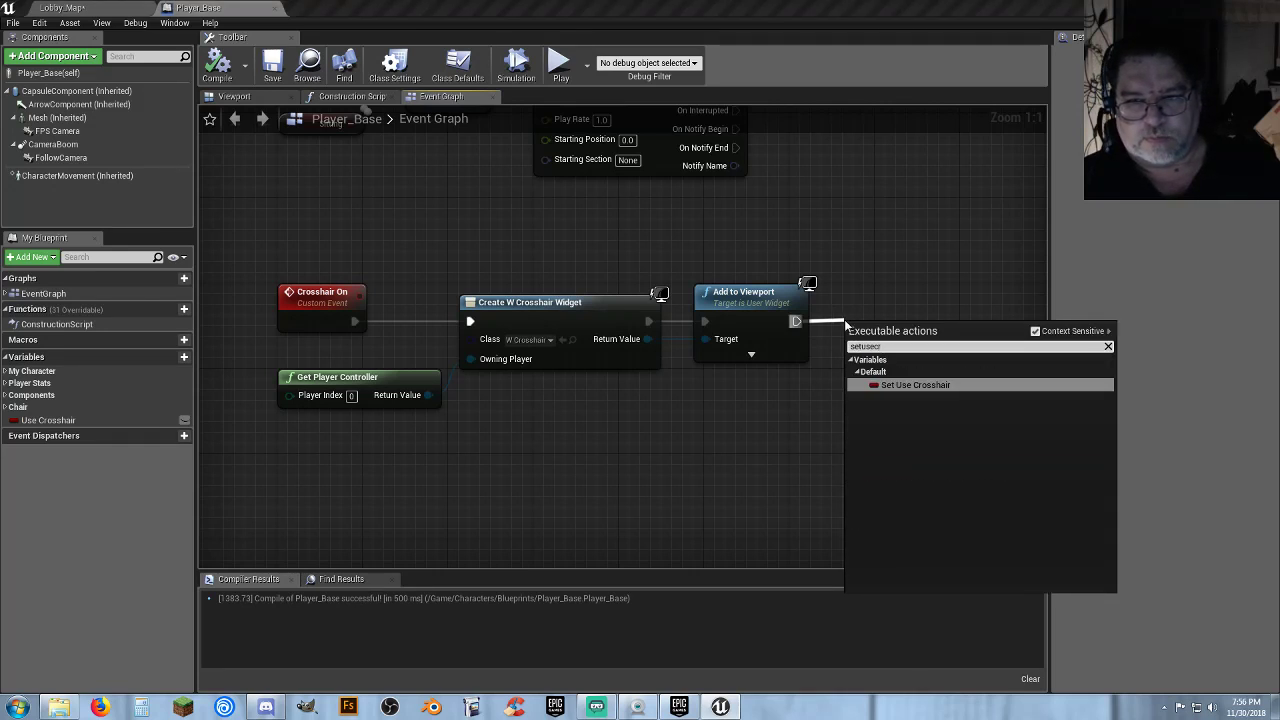
key(Return)
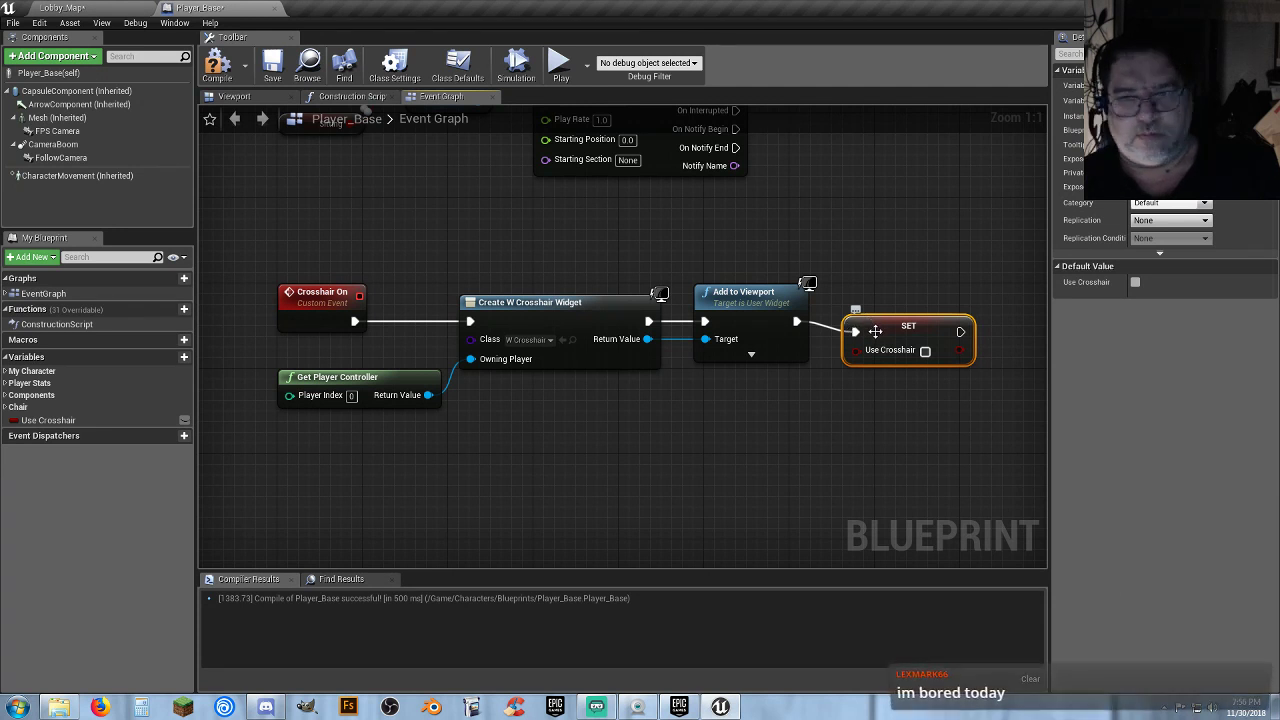
drag(882, 324, 880, 315)
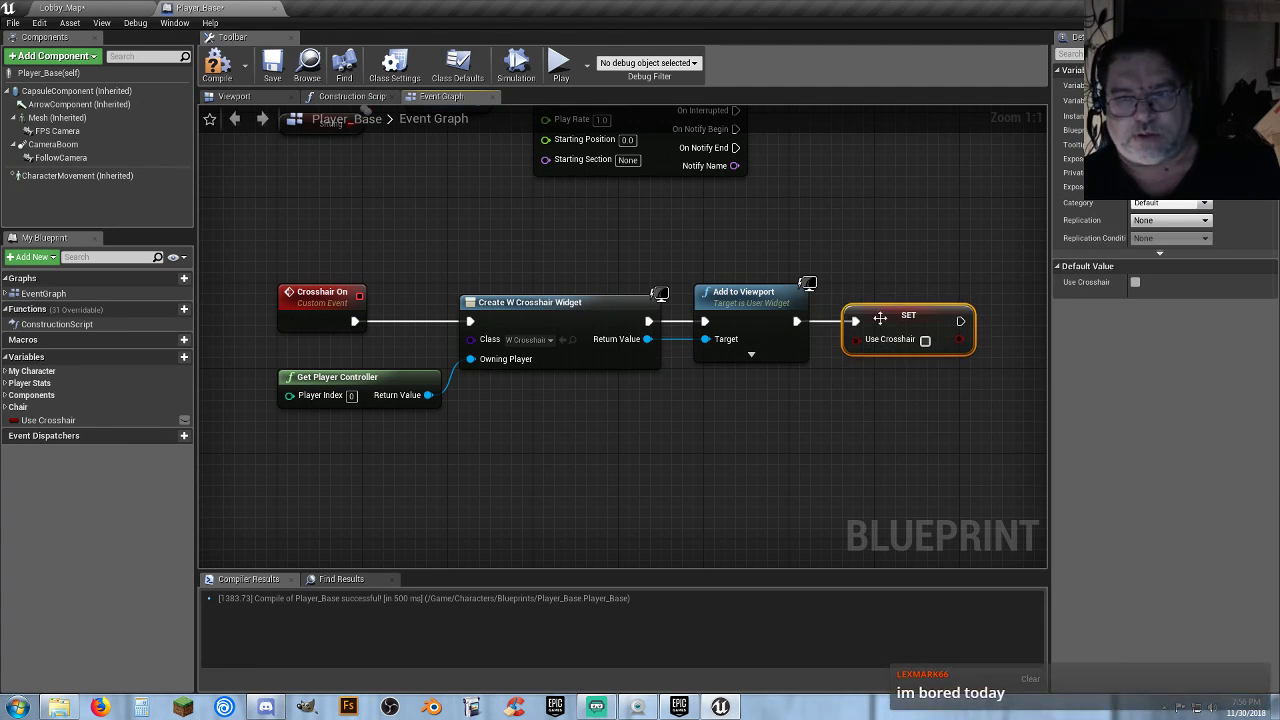
click(925, 340)
click(681, 416)
right_drag(495, 463, 529, 455)
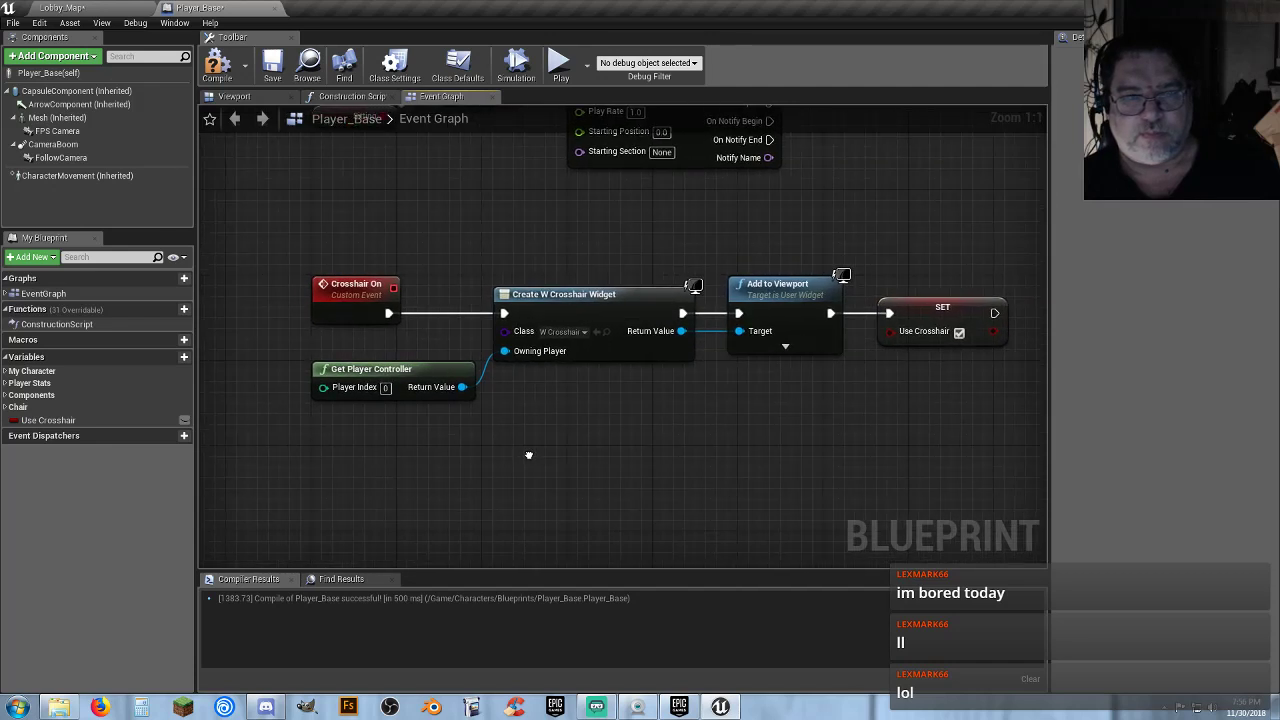
click(214, 62)
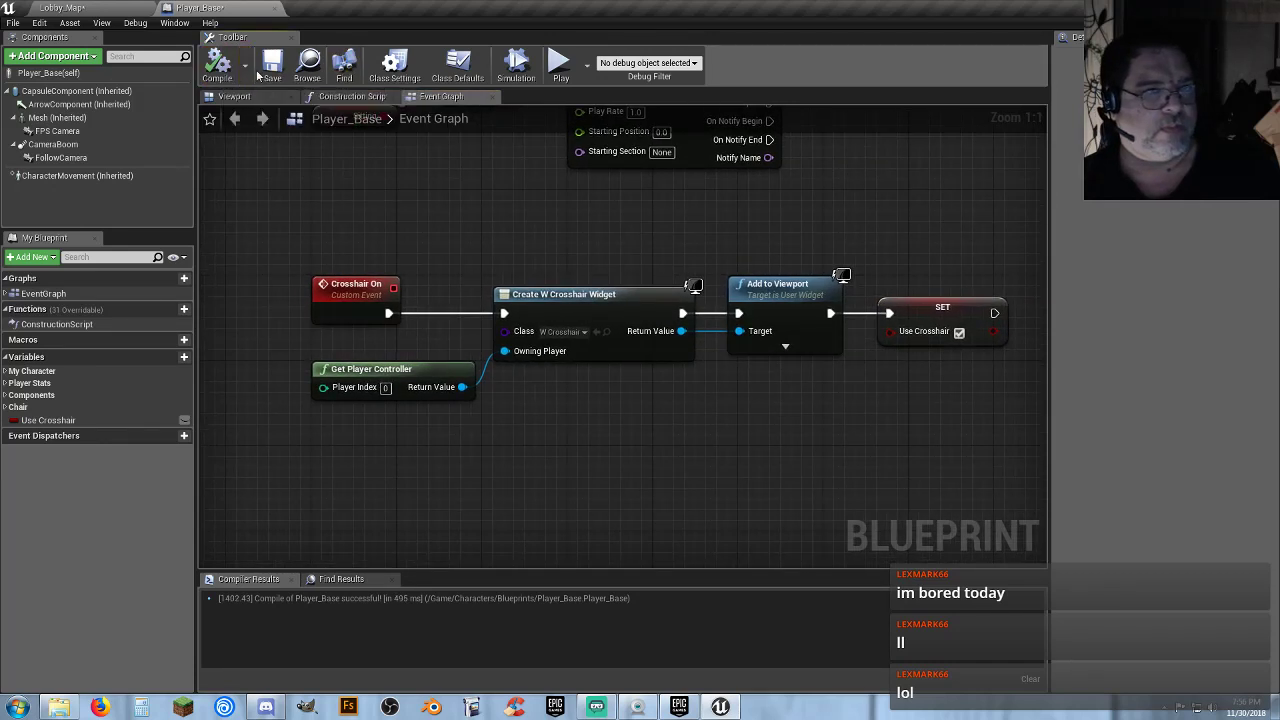
Widen the camera-switching comment box and call Crosshair On after the upper Set Use Controller Rotation Yaw node, aligned with it
right_drag(295, 224, 840, 370)
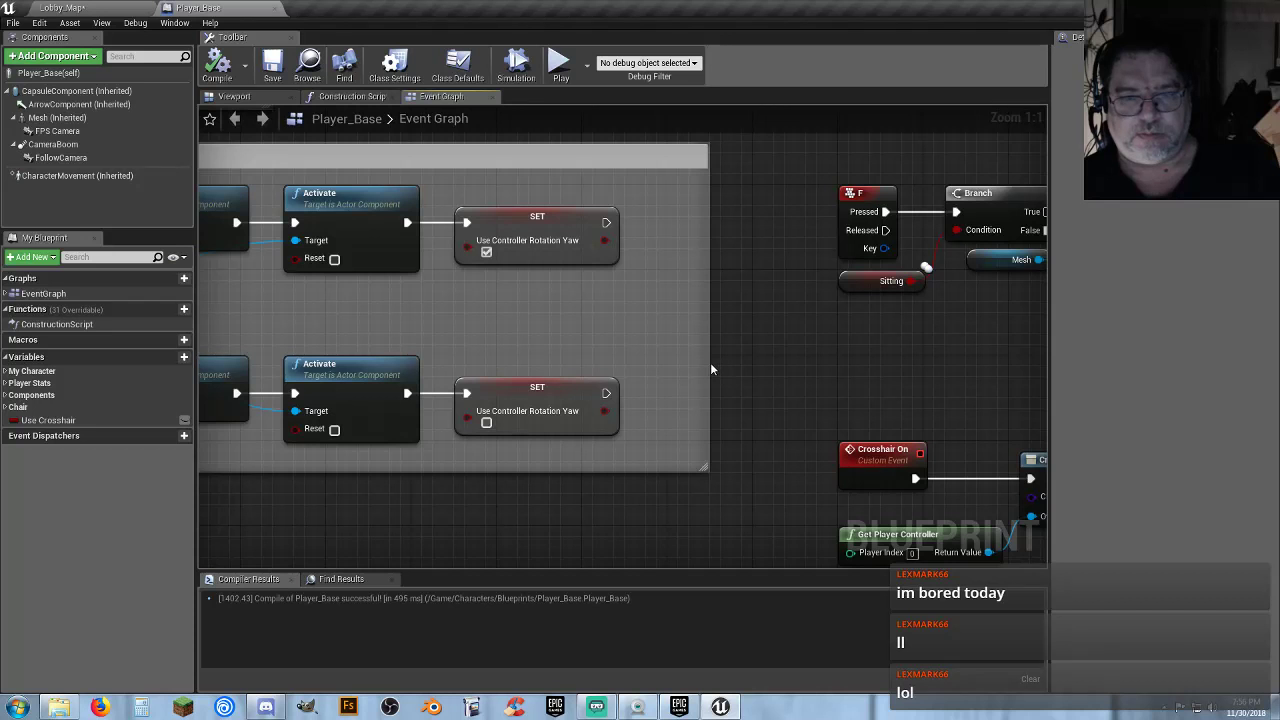
drag(712, 363, 813, 360)
right_drag(600, 333, 677, 347)
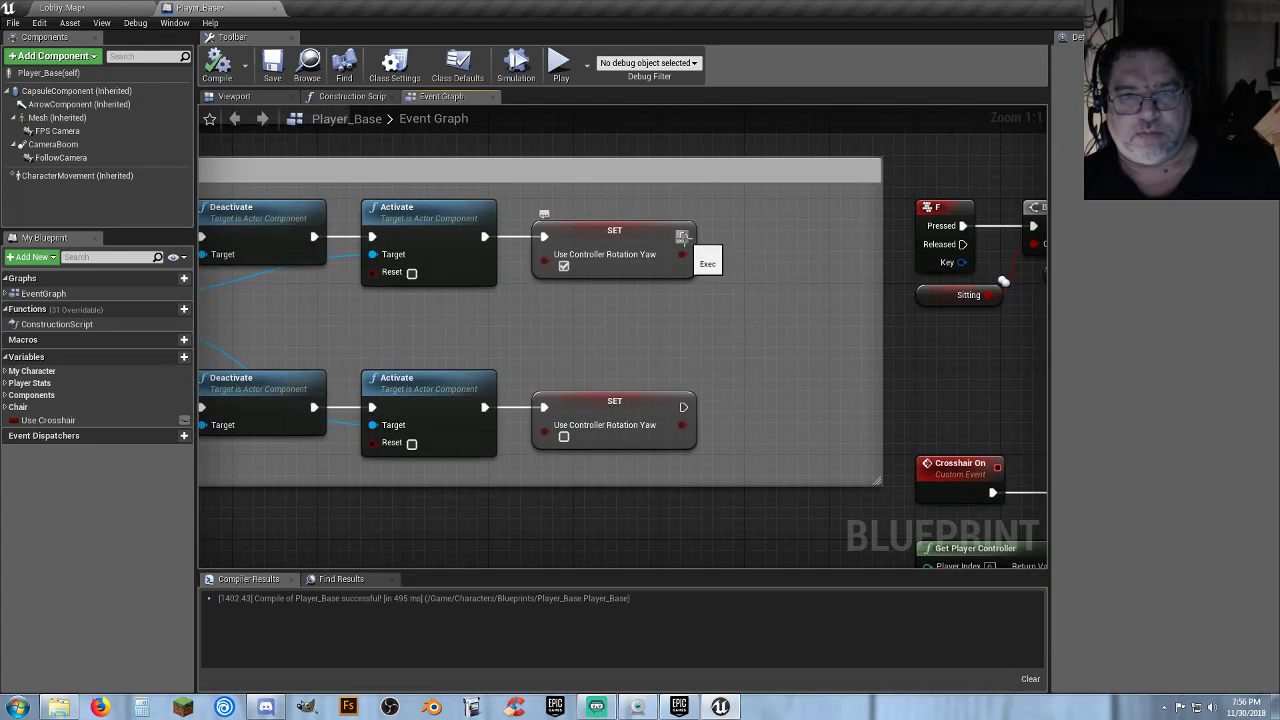
drag(690, 236, 721, 243)
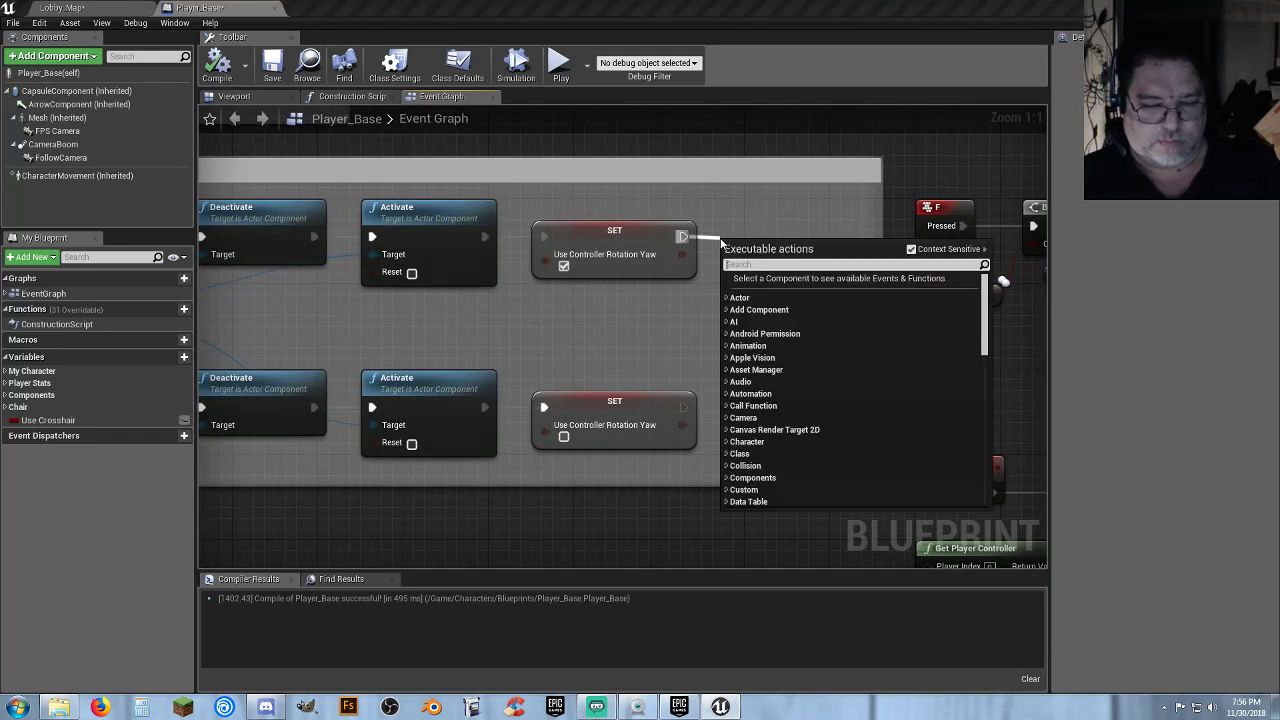
text(crossh)
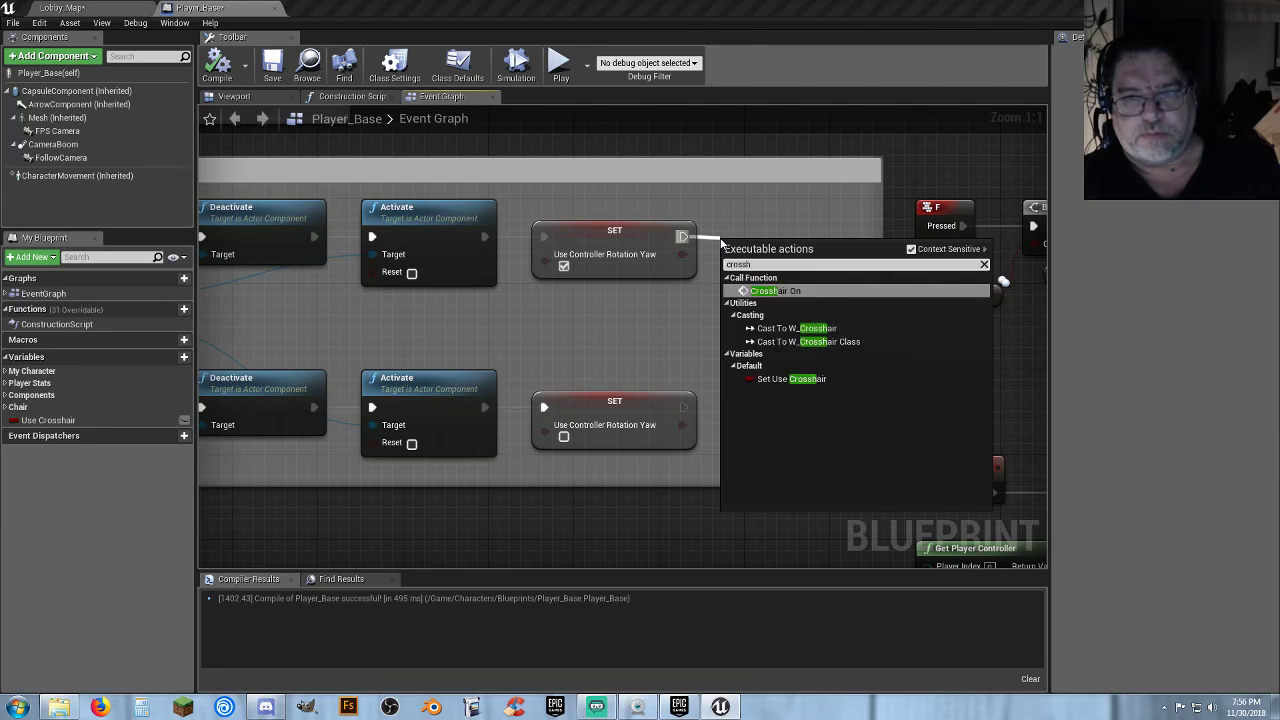
key(Return)
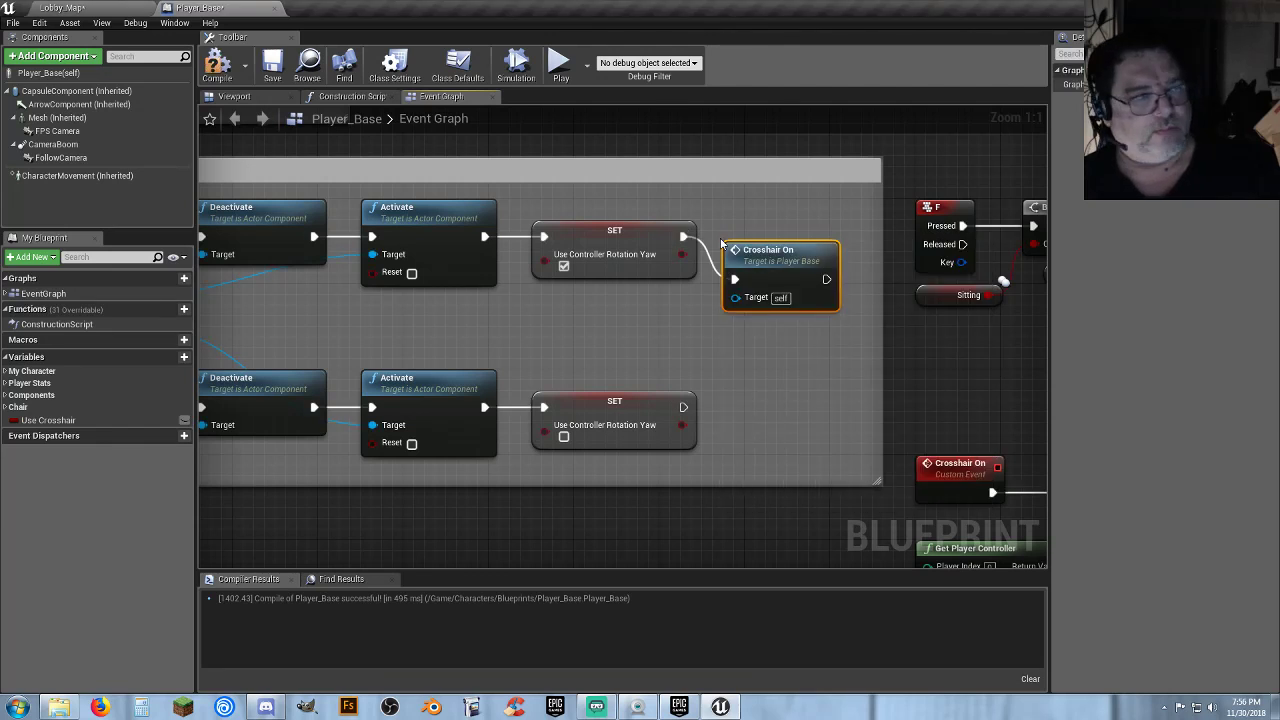
drag(768, 258, 780, 212)
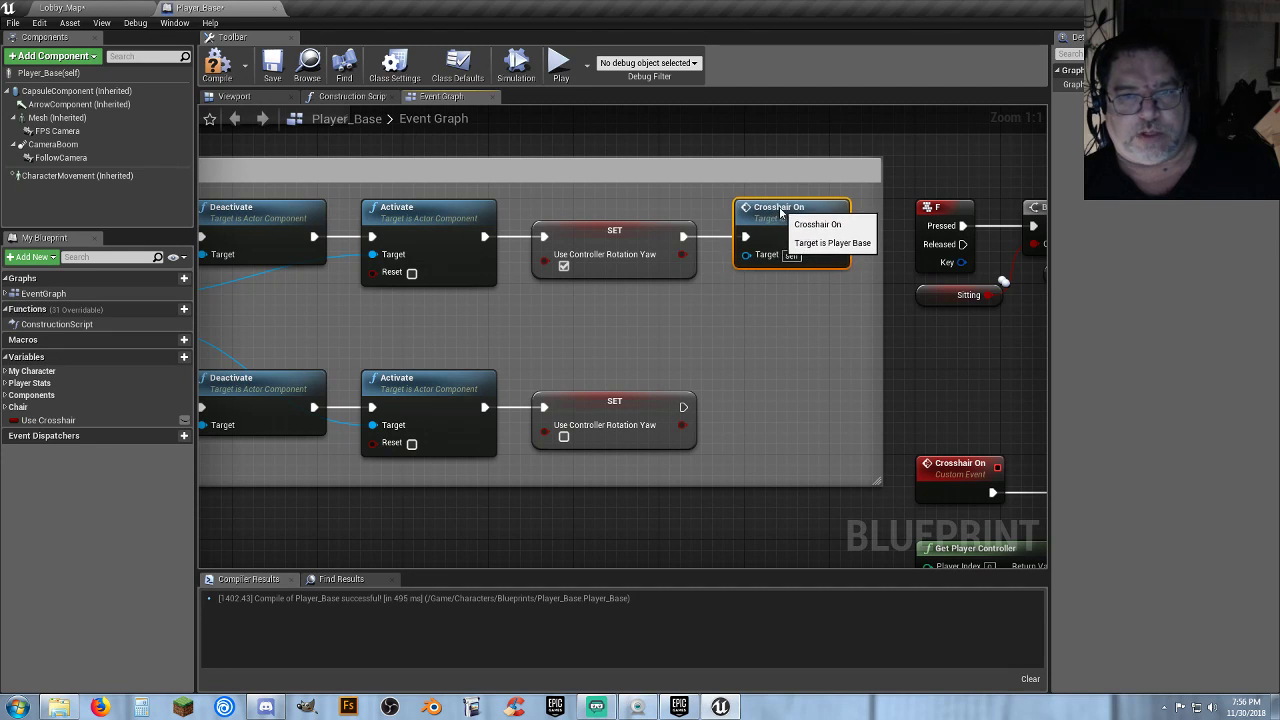
Add a Set Use Crosshair node with the value disabled after the lower Set Use Controller Rotation Yaw node, aligned with it
right_drag(746, 396, 736, 350)
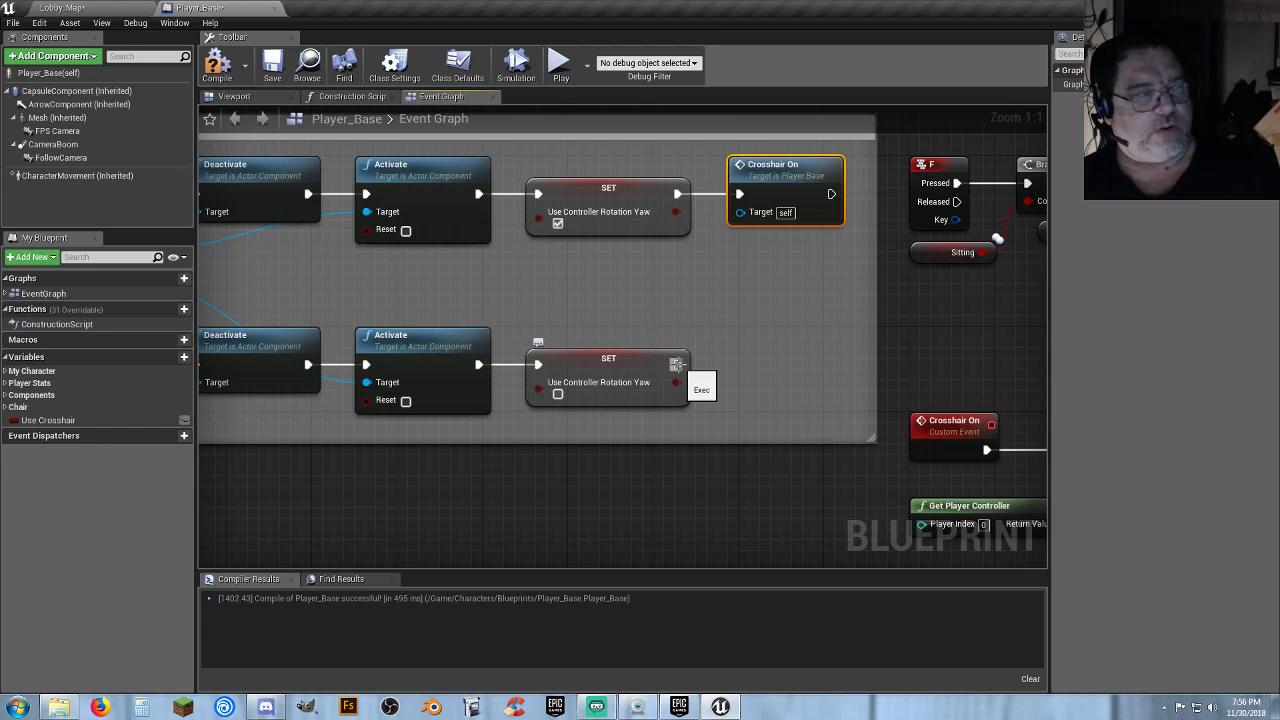
drag(677, 364, 727, 369)
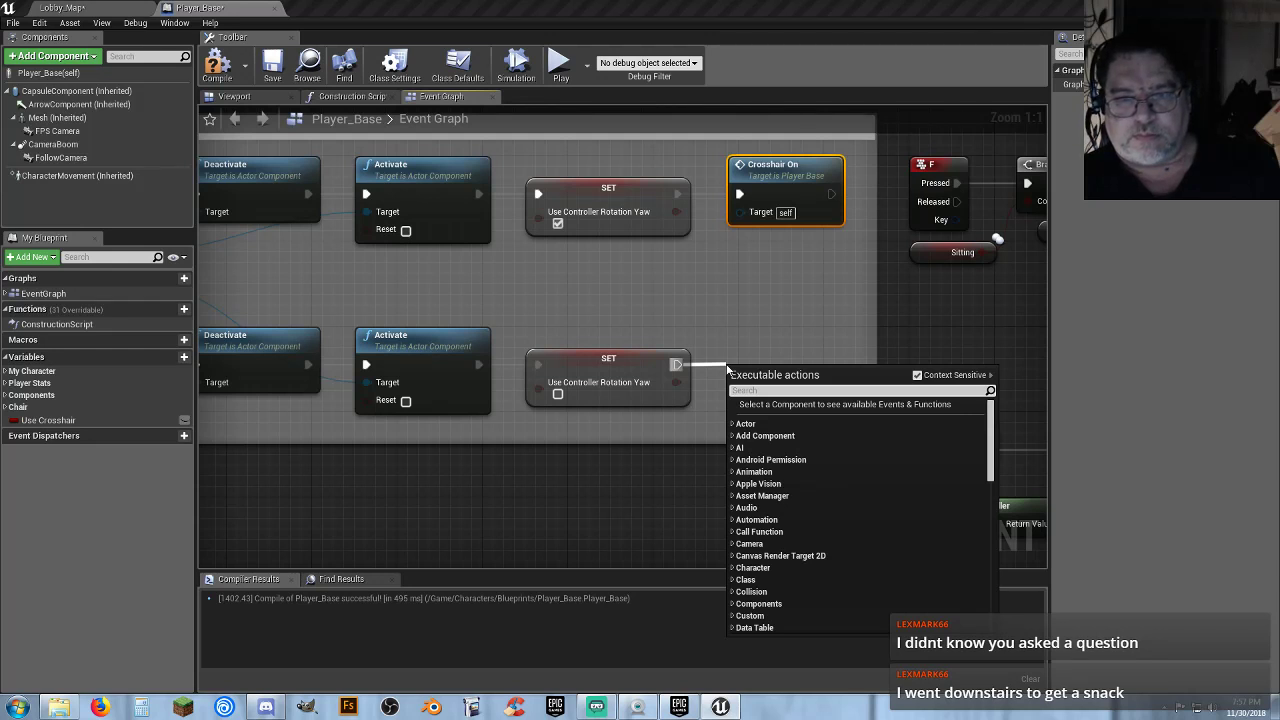
text(setusecro)
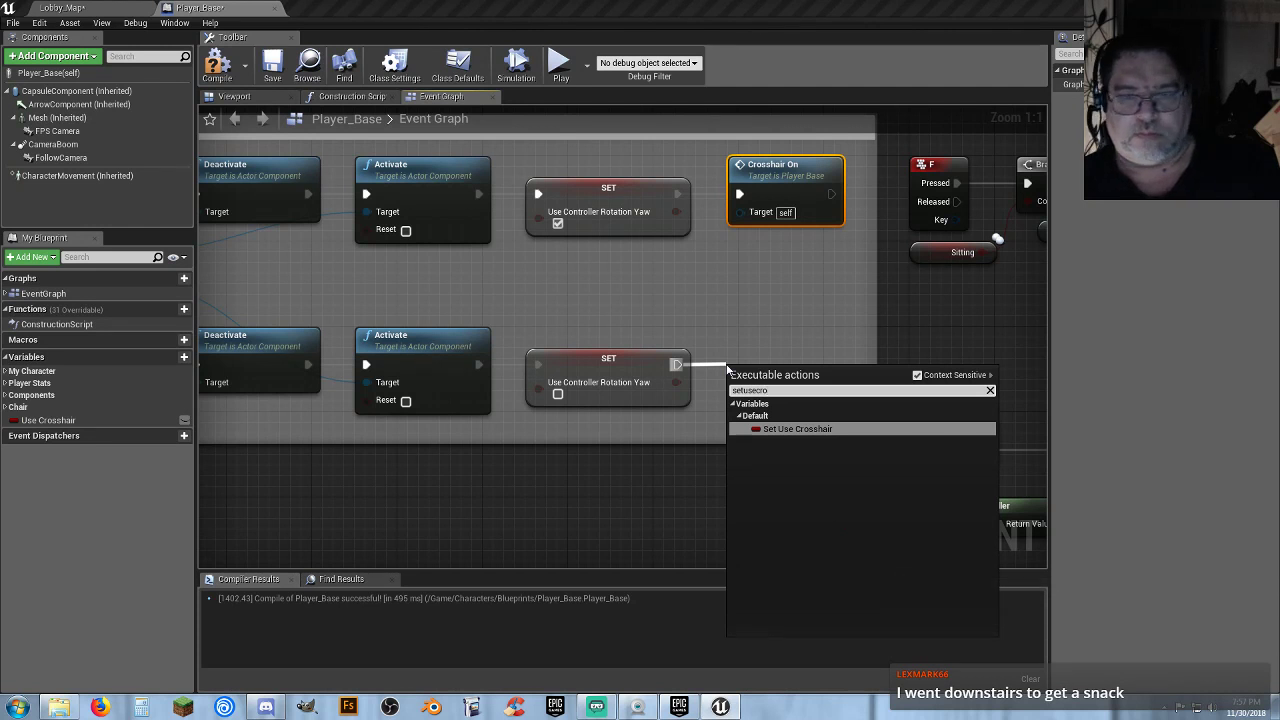
click(820, 429)
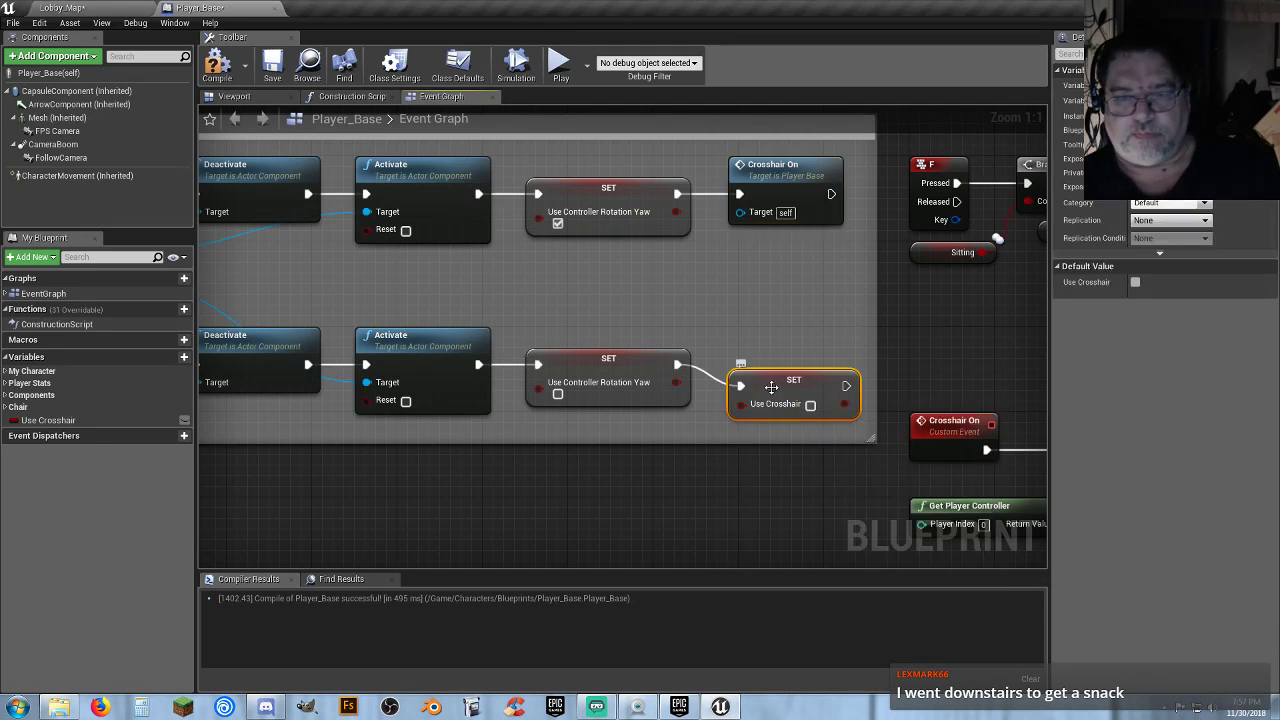
drag(771, 387, 770, 365)
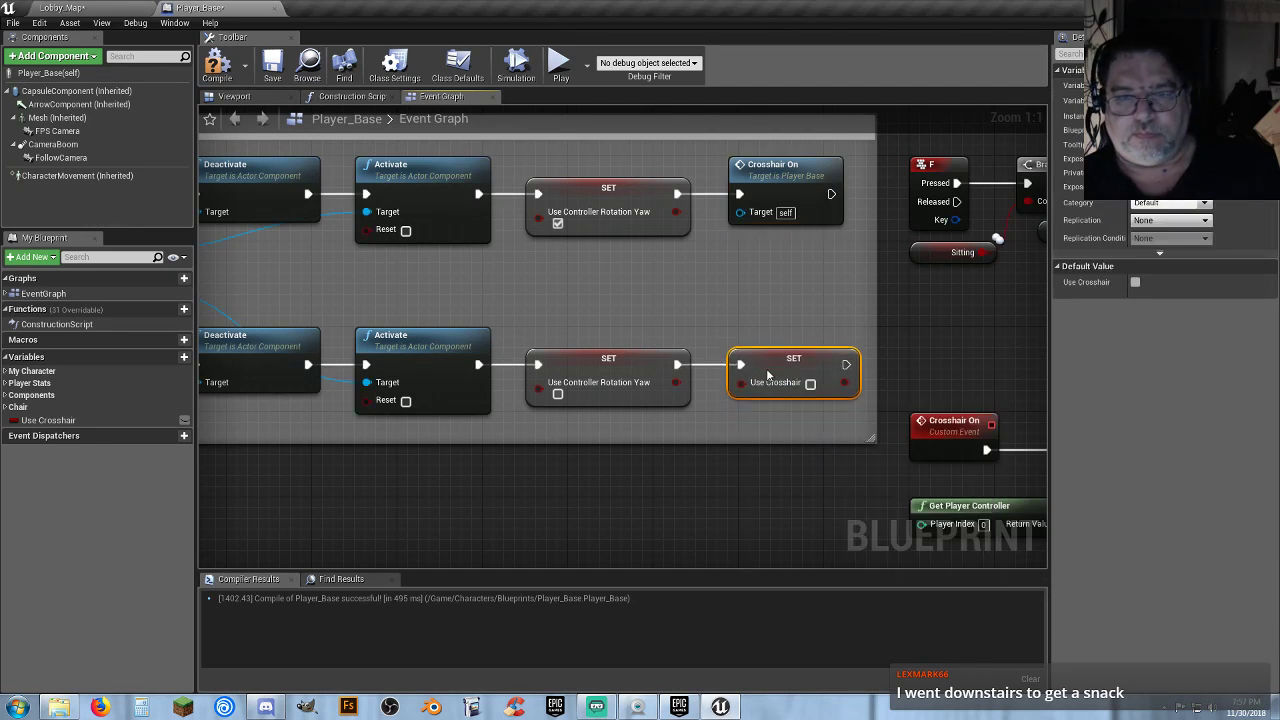
click(761, 428)
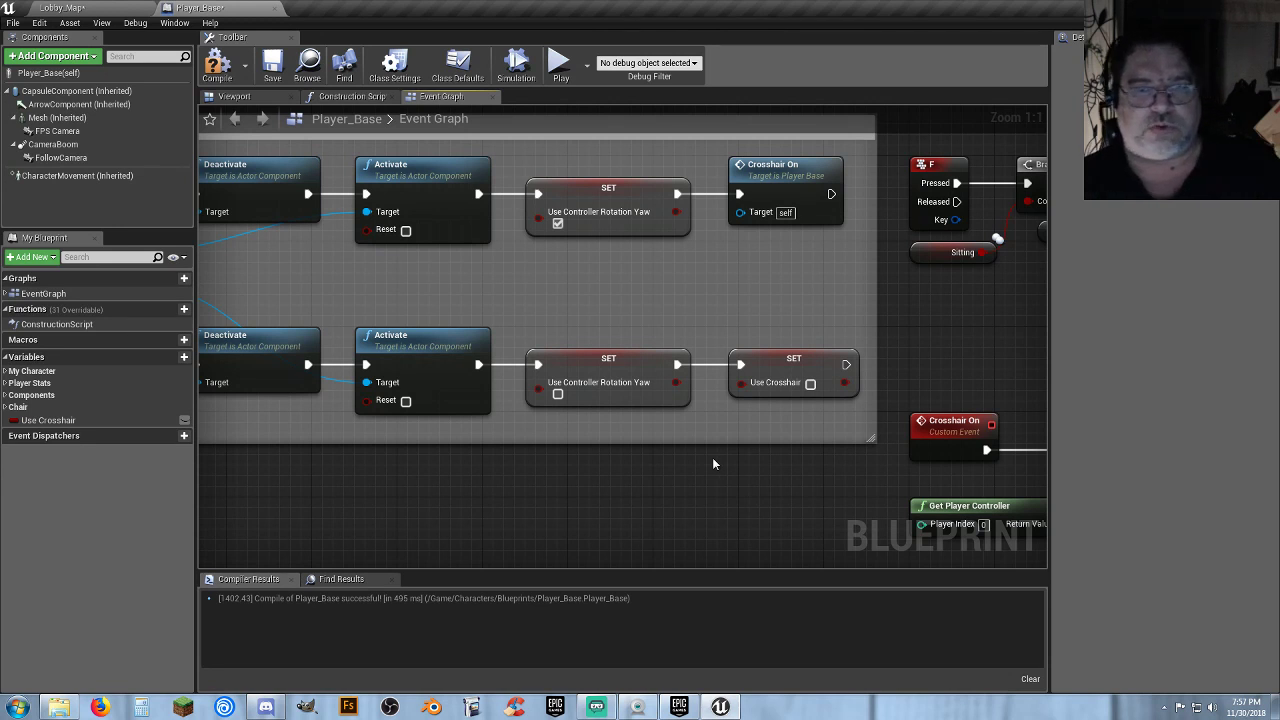
Compile and save Player_Base, and start a play session of Lobby_Map
click(211, 78)
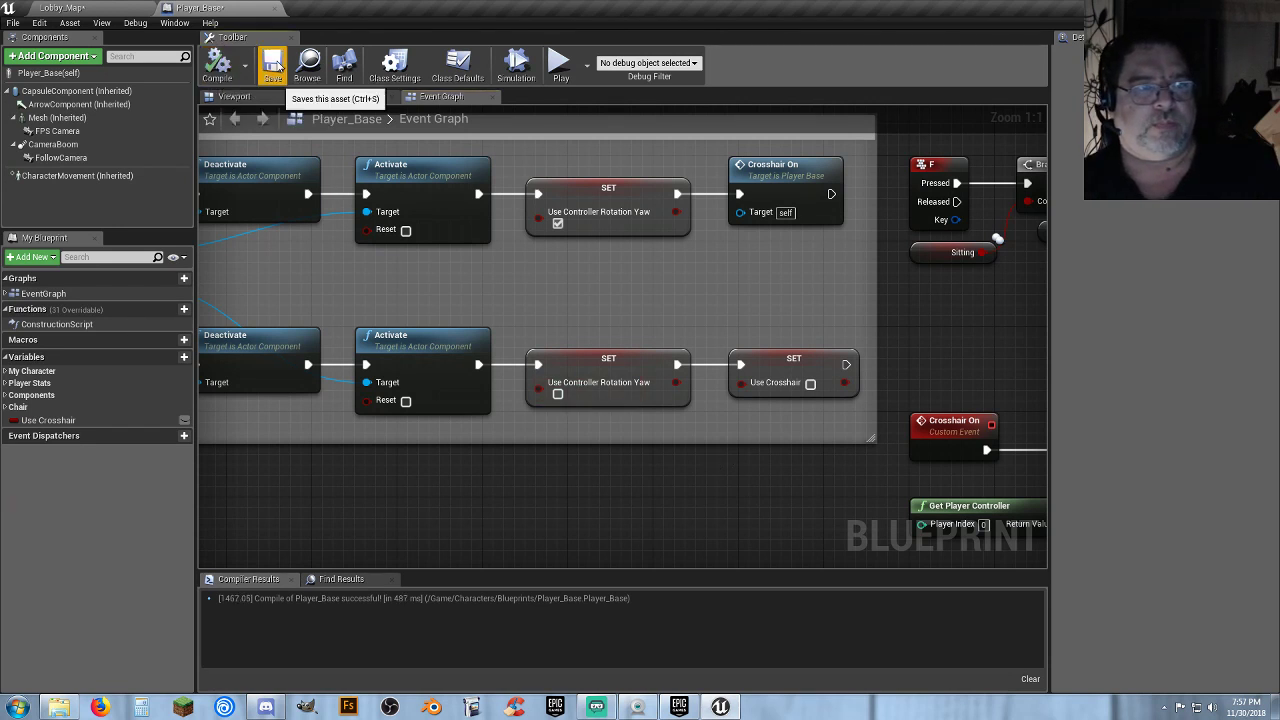
click(275, 65)
click(119, 9)
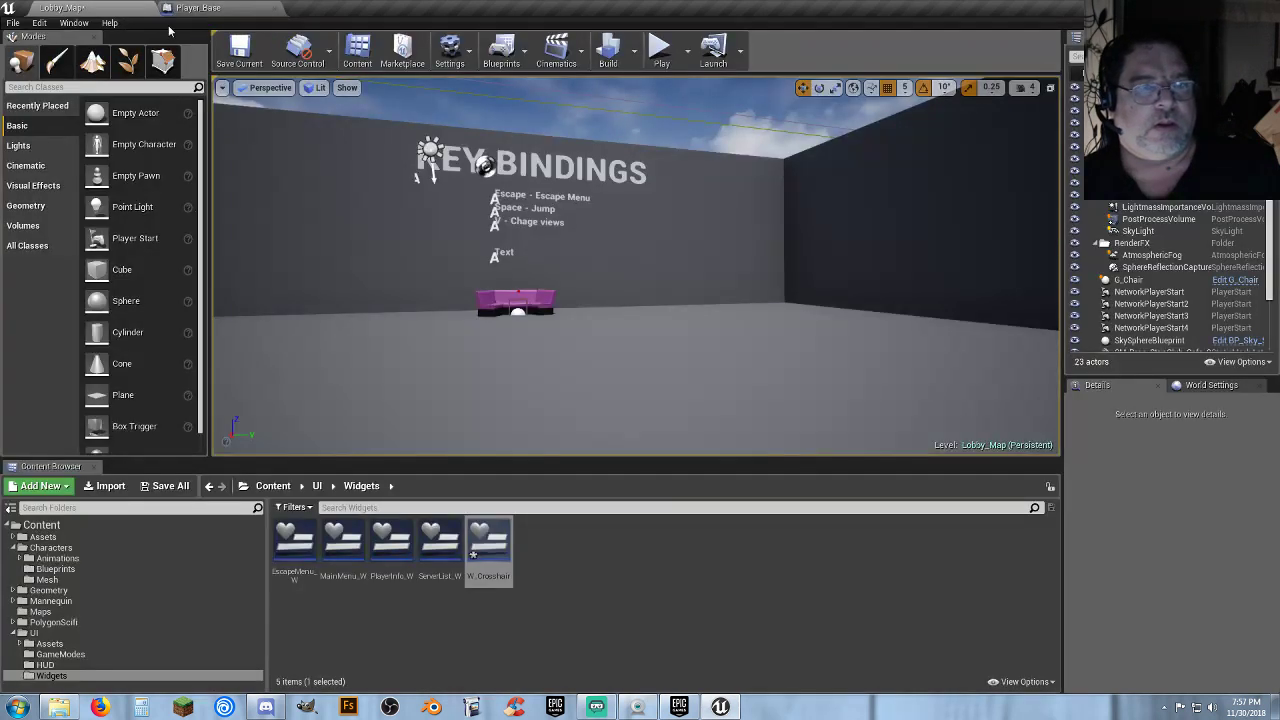
click(659, 48)
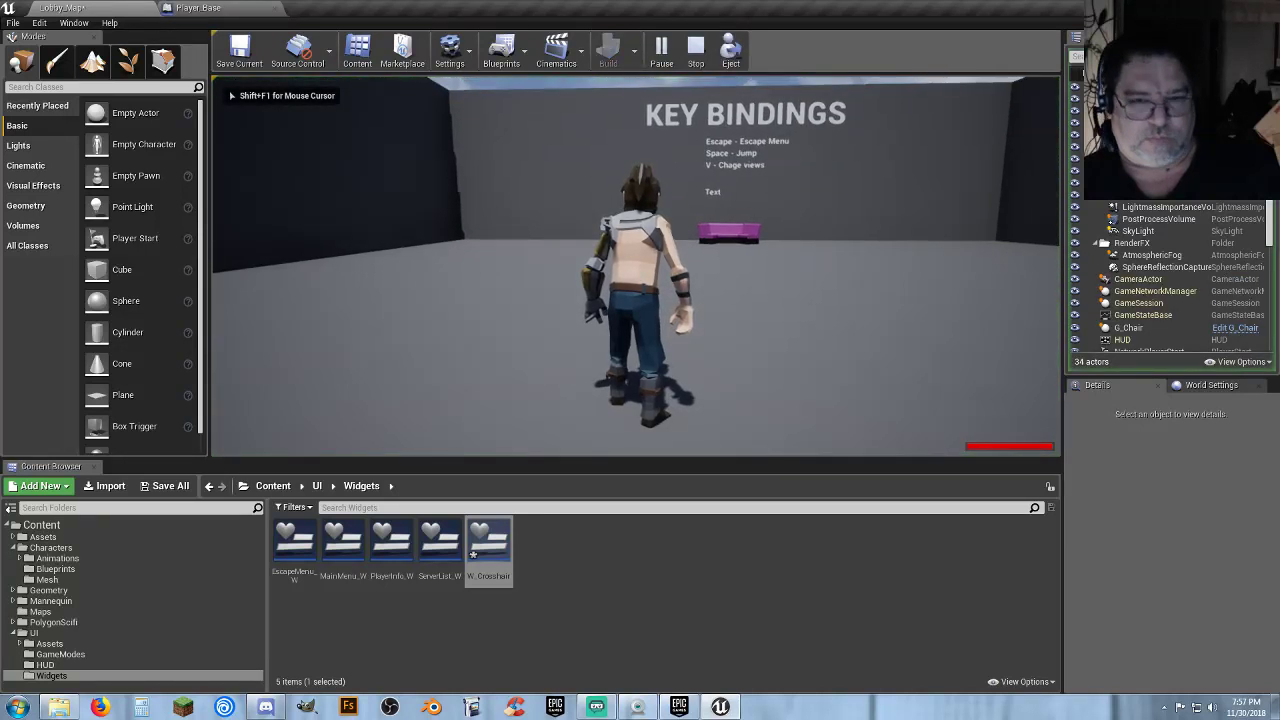
Switch the character to first-person view and fire several line traces at the floor to test the crosshair aim
key(v)
click(636, 265)
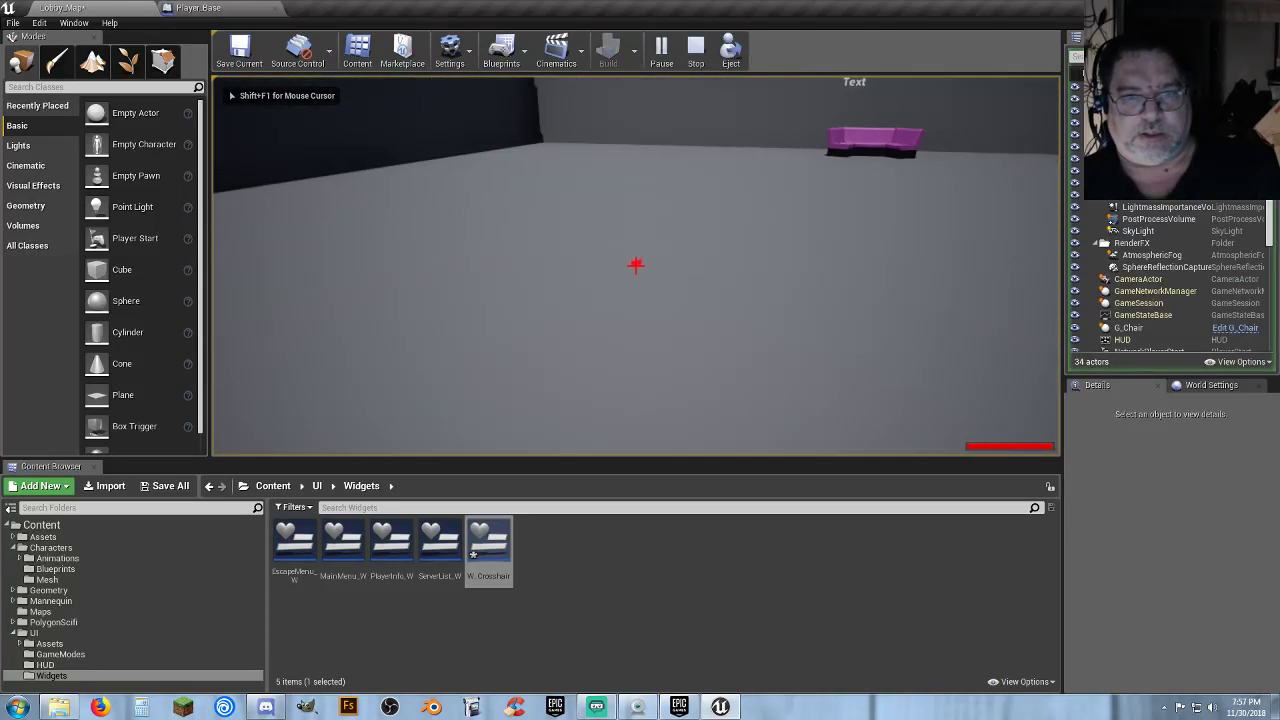
click(636, 265)
click(636, 265)
key(s)
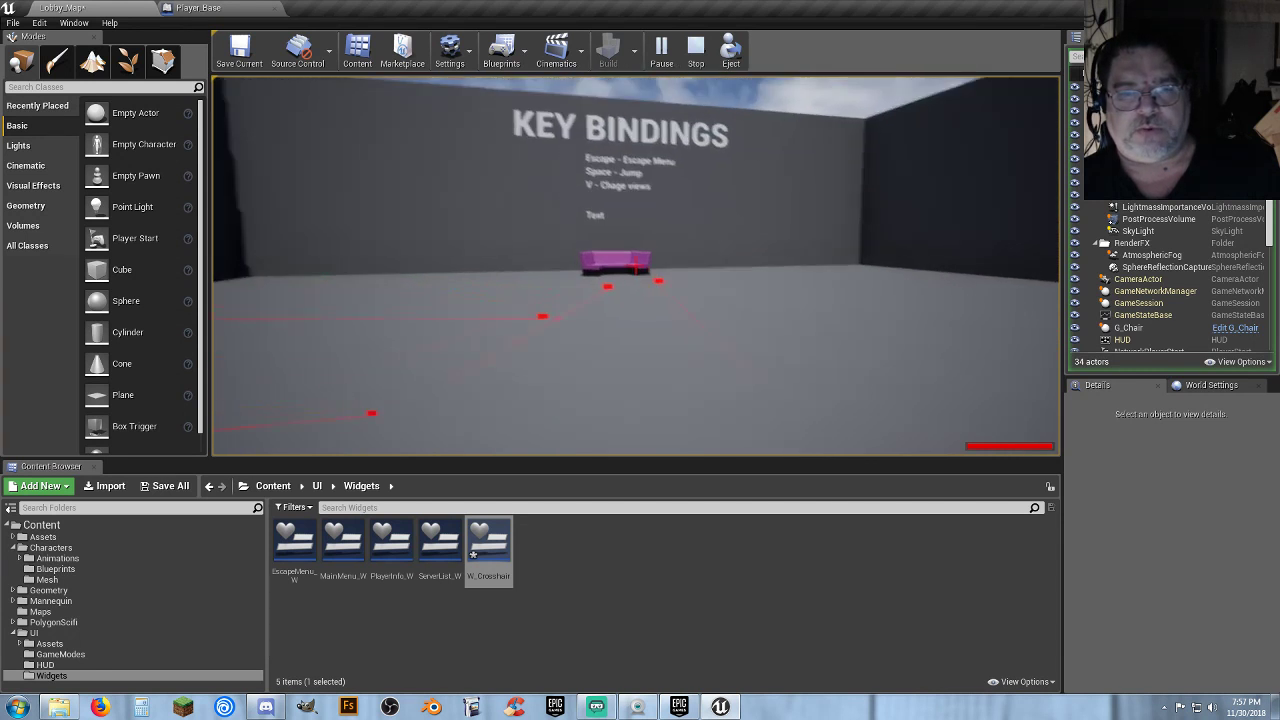
Test the line trace on the pink couch in first-person view, firing from different distances and angles
click(638, 268)
key(w)
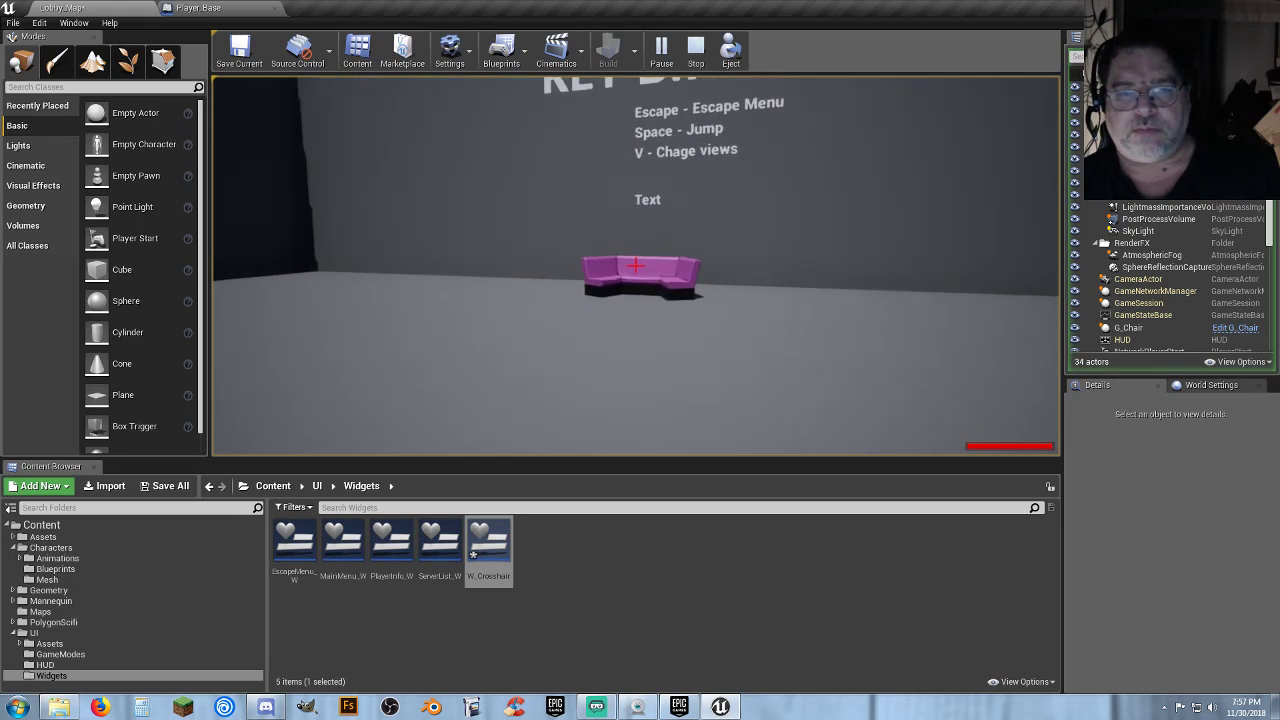
click(635, 266)
click(635, 266)
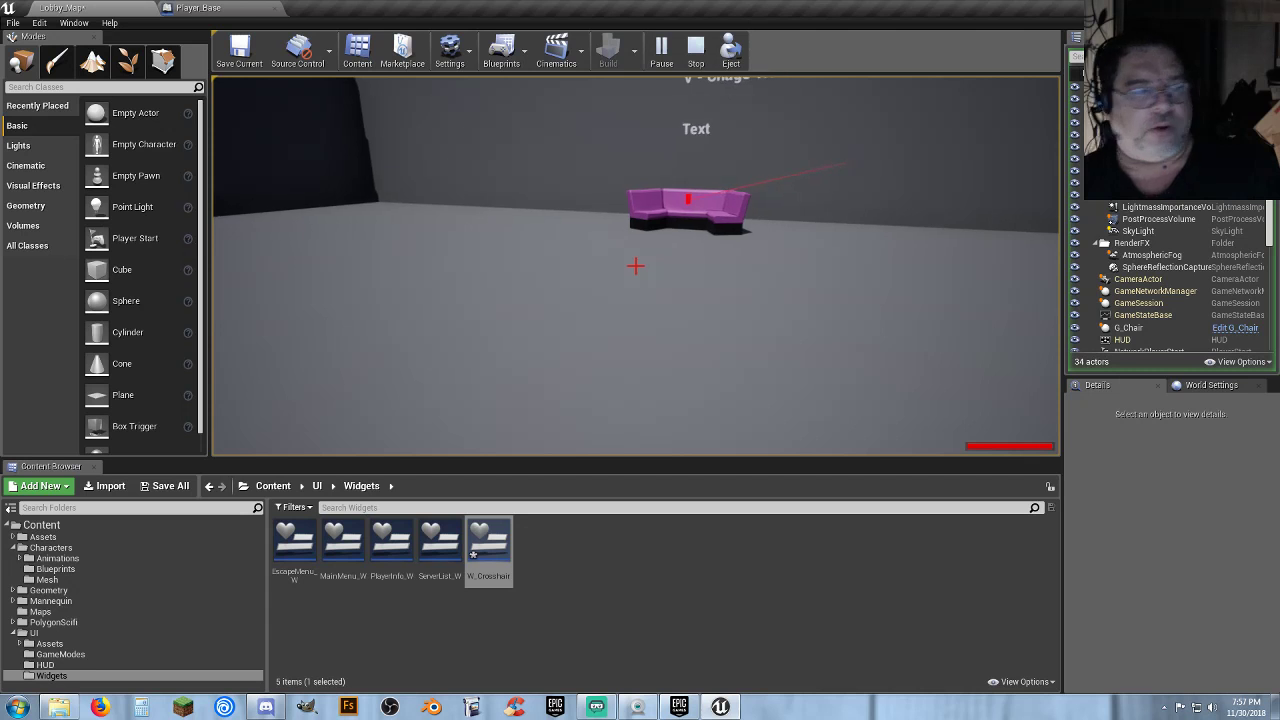
key(w)
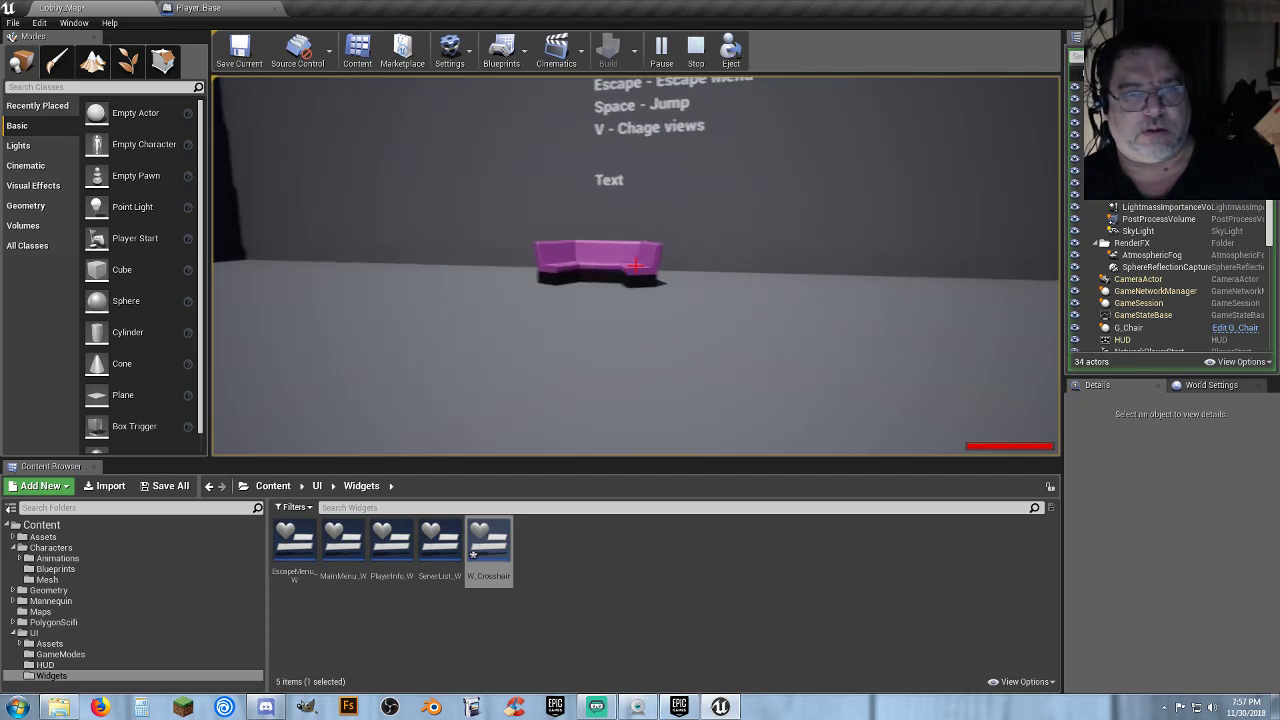
key(w)
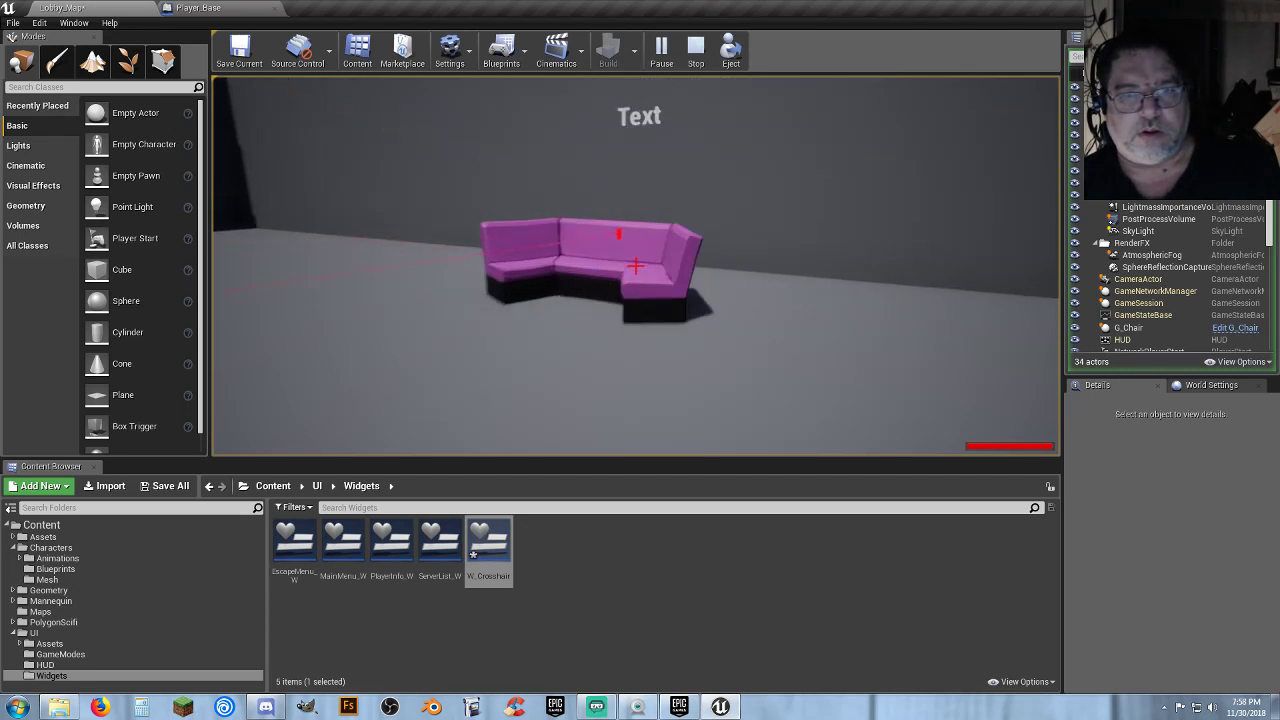
click(635, 266)
key(a)
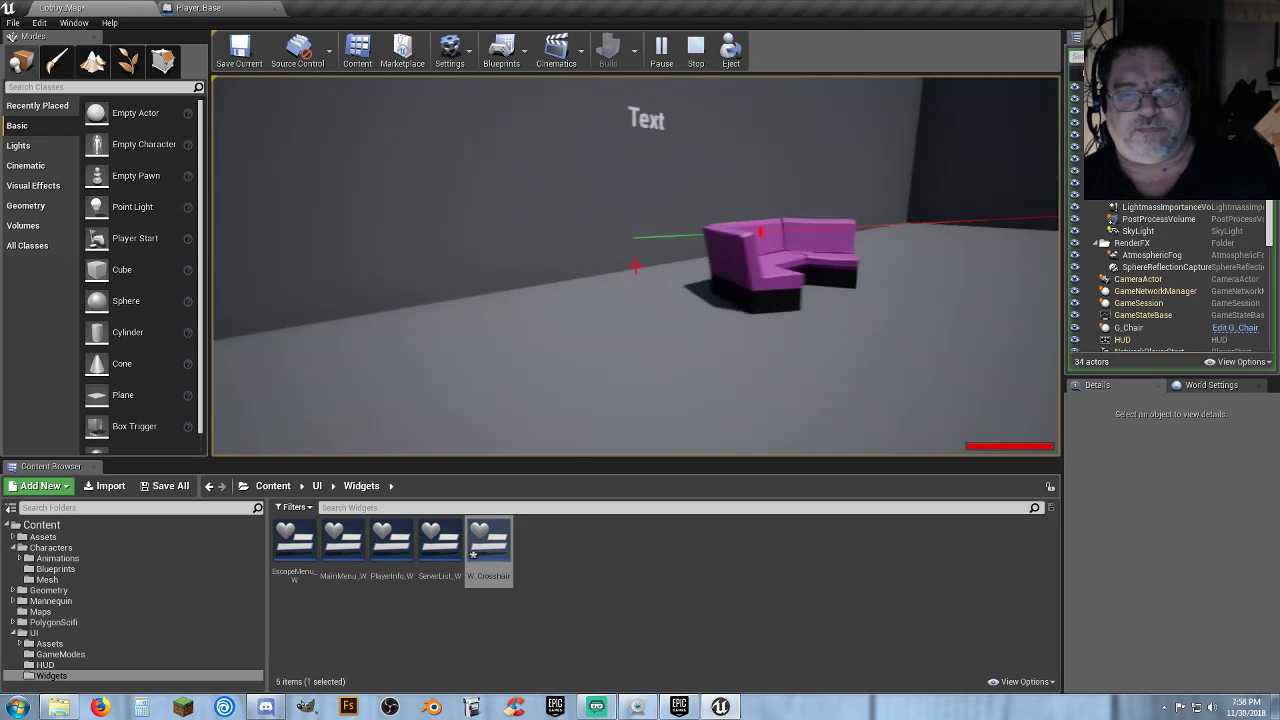
key(d)
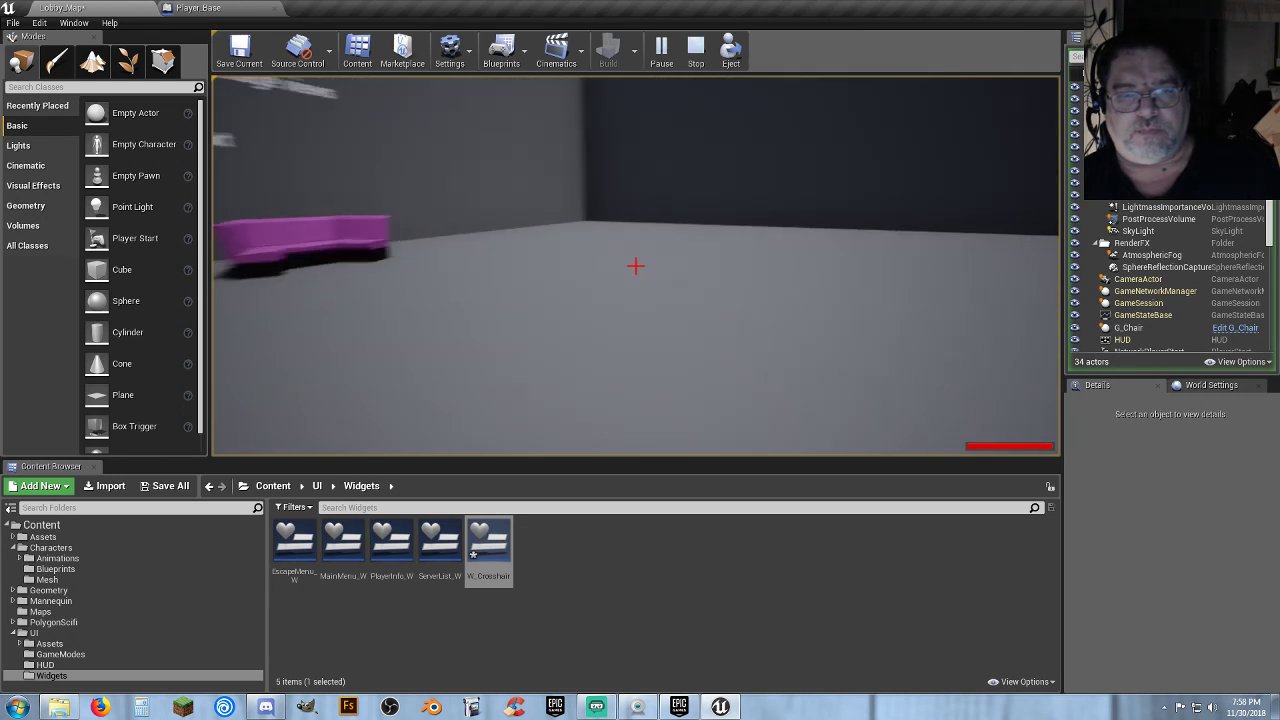
Switch to third-person view and run around the room to check the crosshair's visibility
key(v)
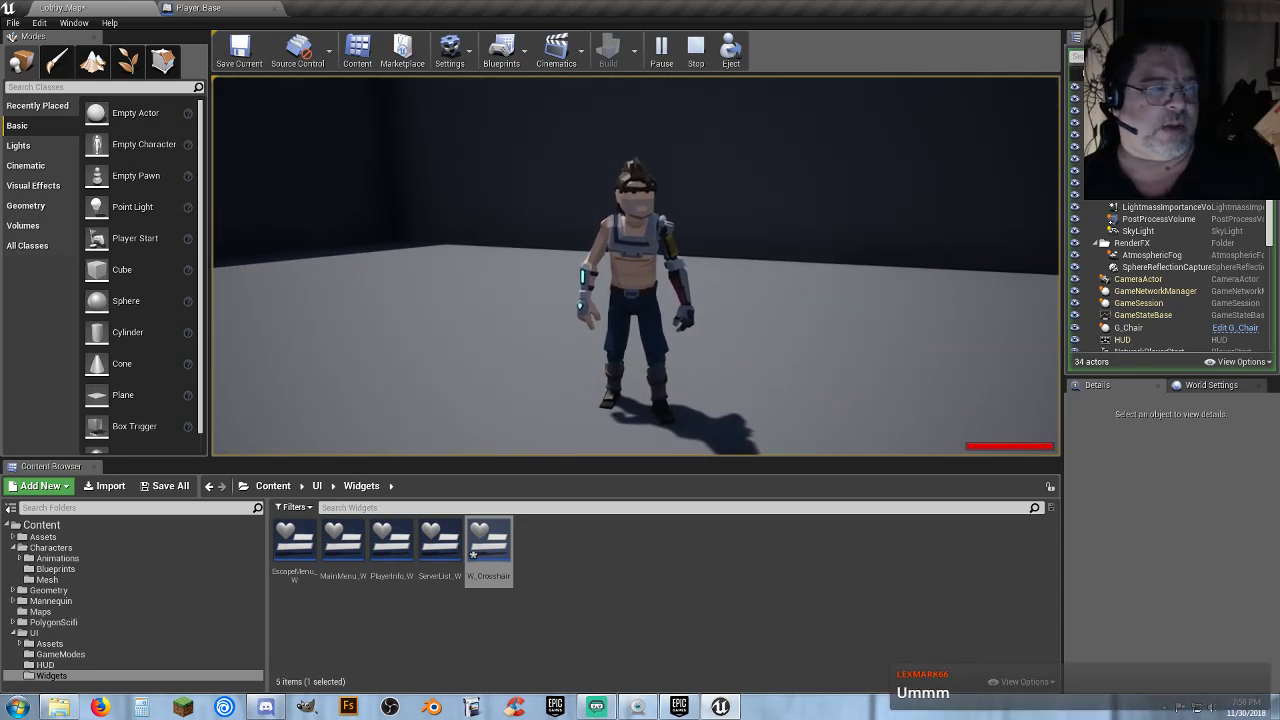
key(w)
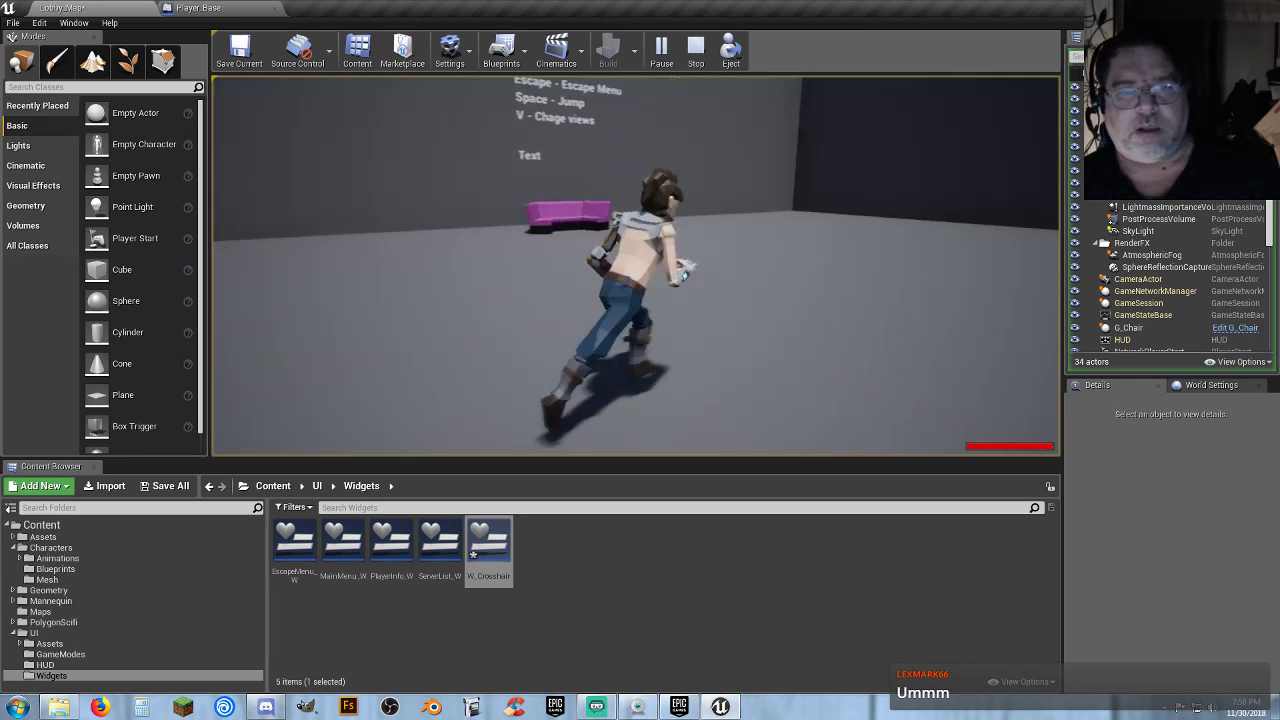
key(s)
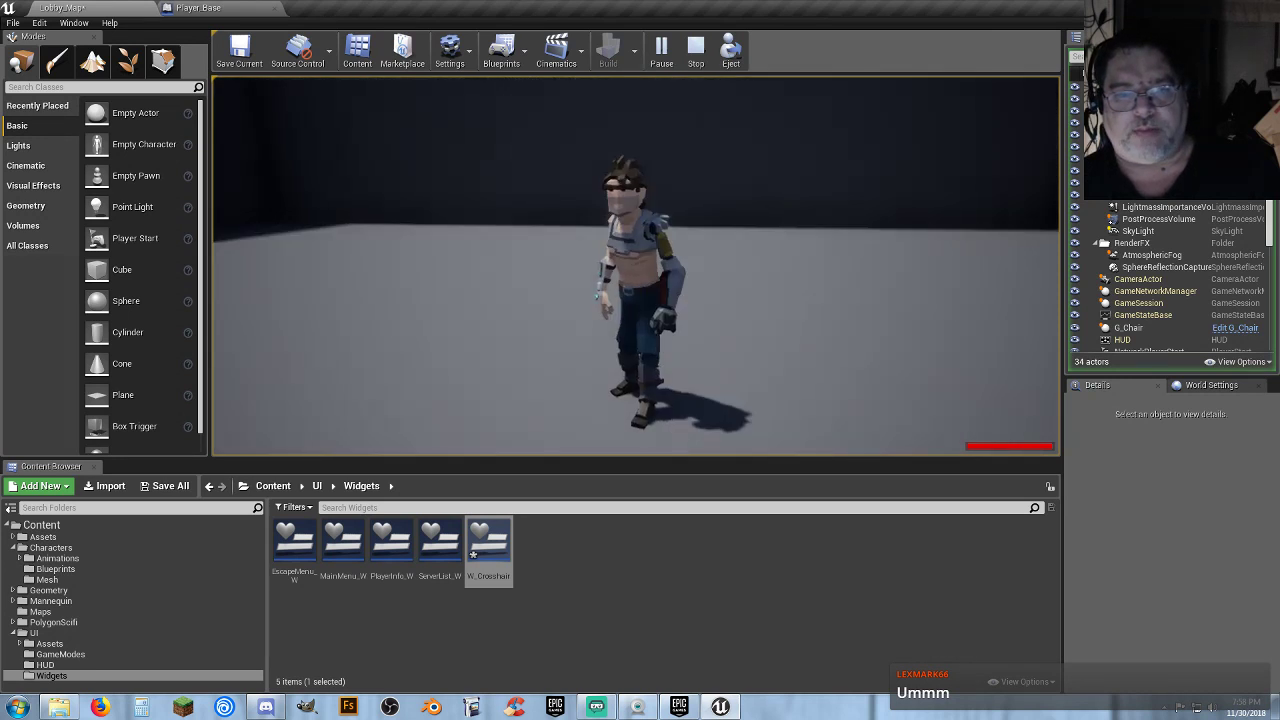
key(w)
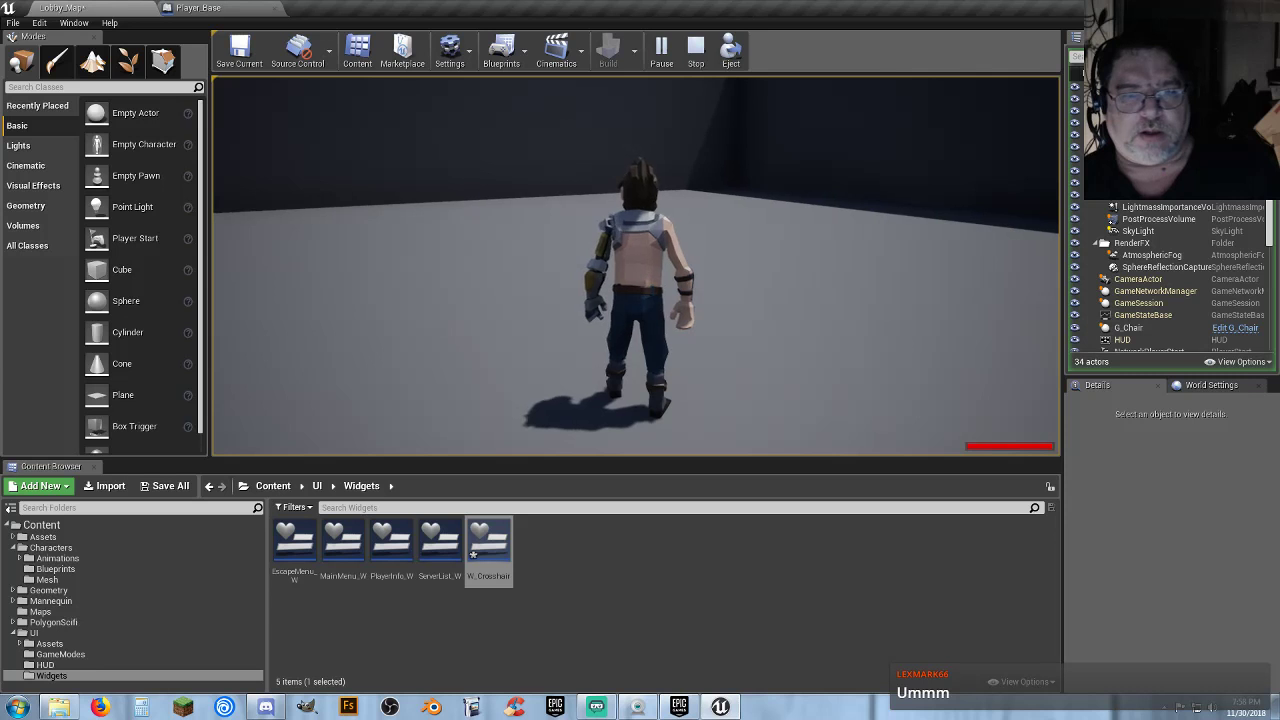
key(w)
key(d)
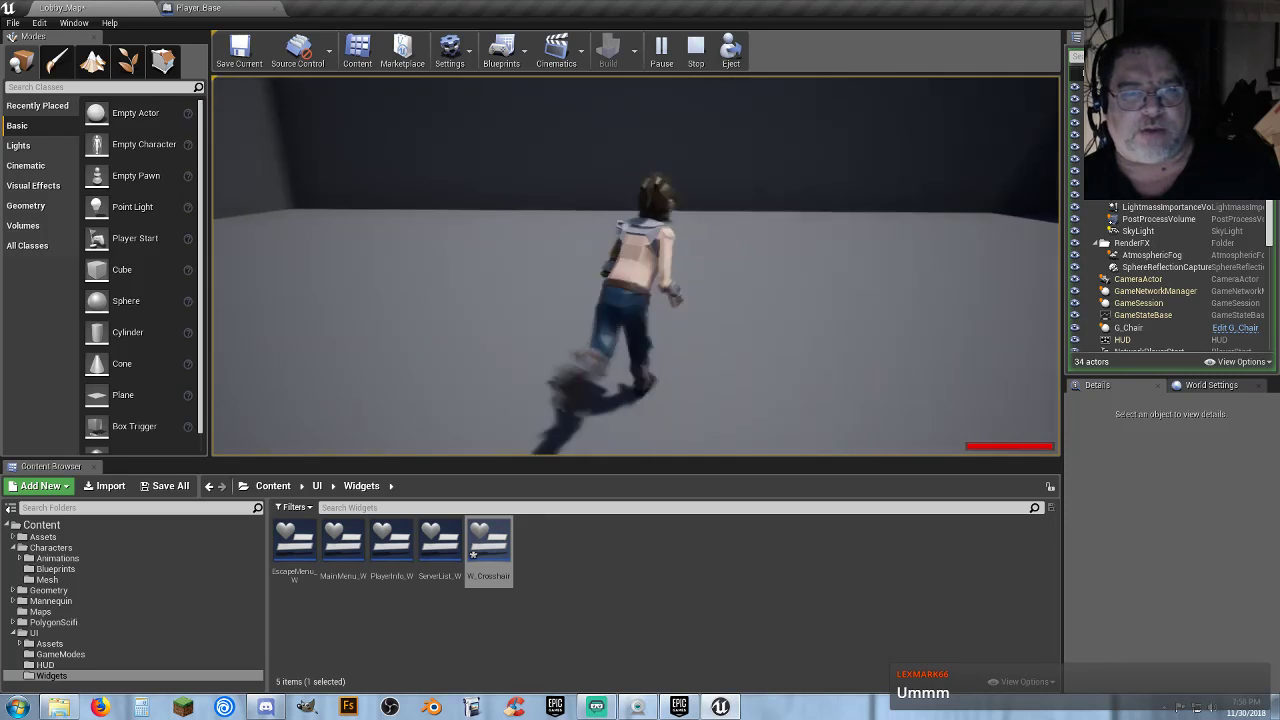
key(s)
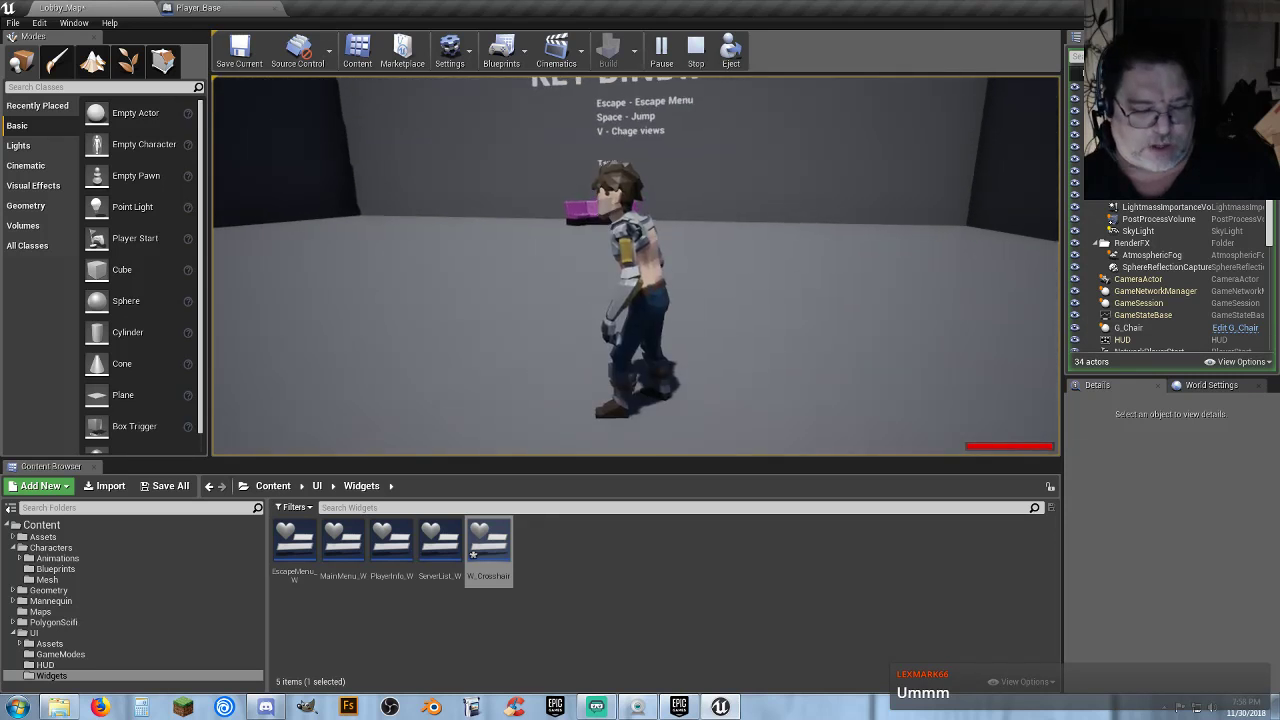
Toggle repeatedly between first-person and third-person views, firing a line trace at the pink couch while in first person
key(v)
key(w)
click(636, 266)
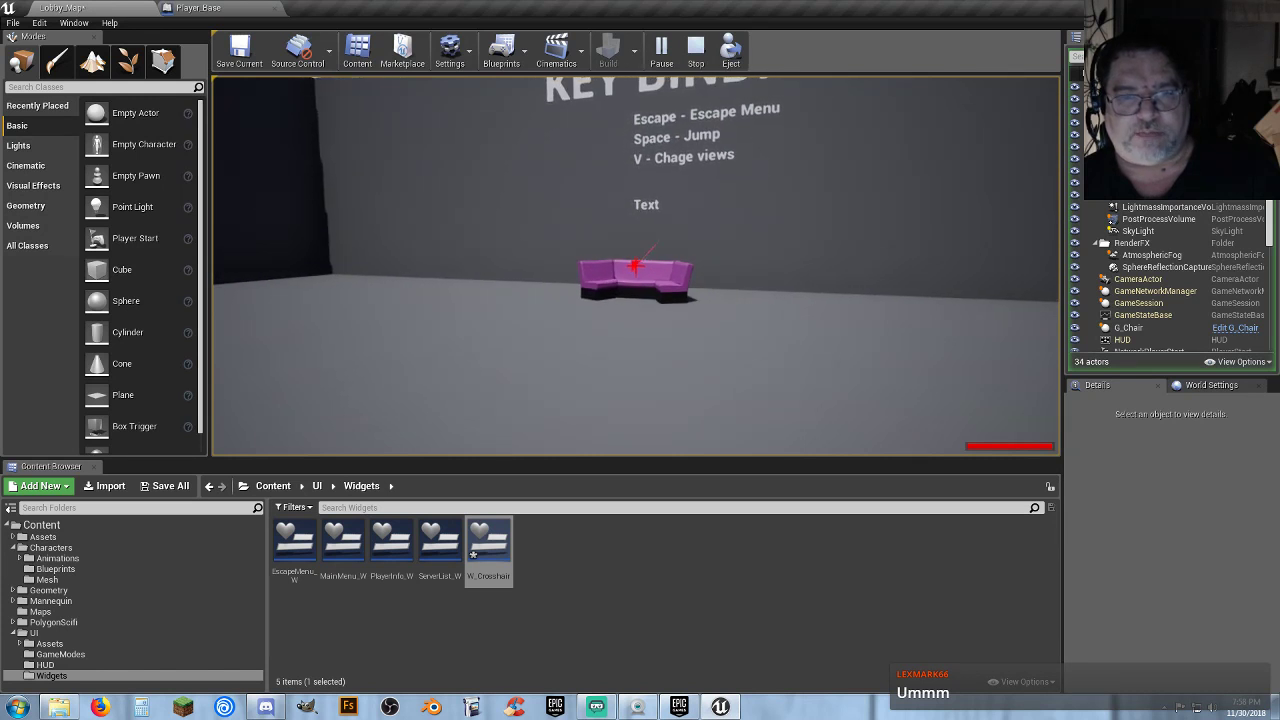
key(s)
key(v)
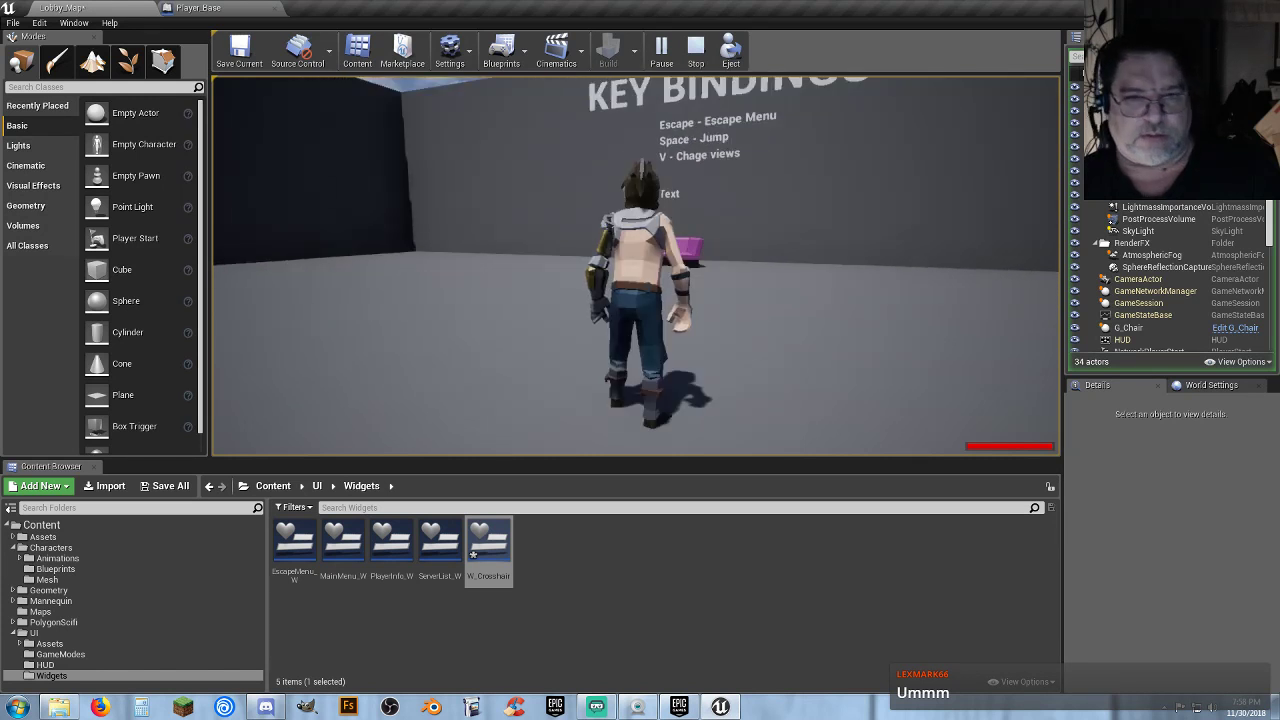
mouse_move(636, 266)
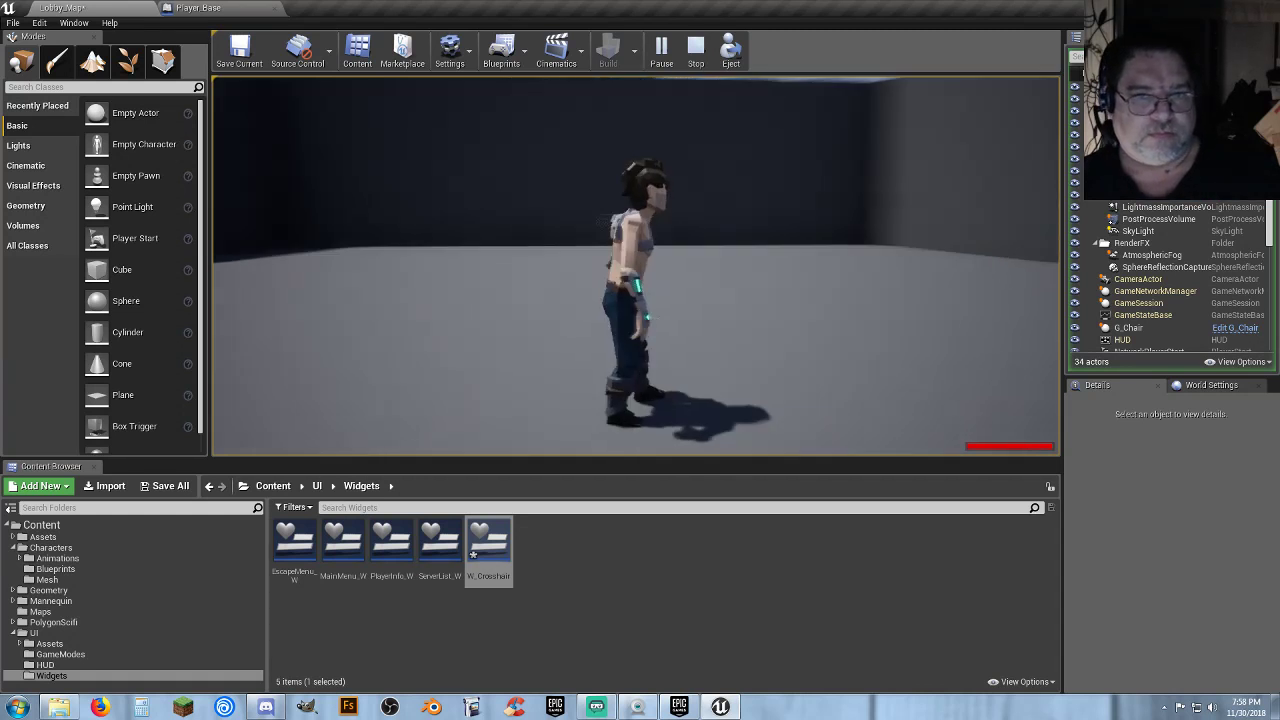
key(w)
key(v)
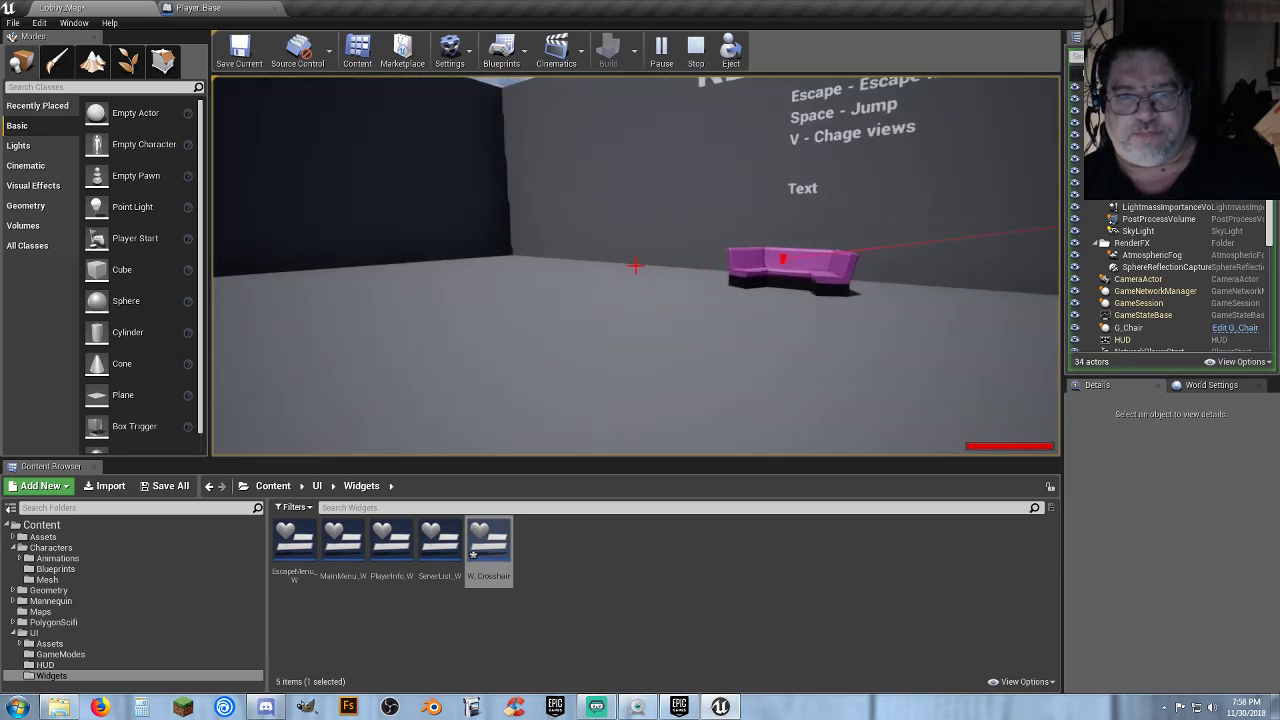
key(v)
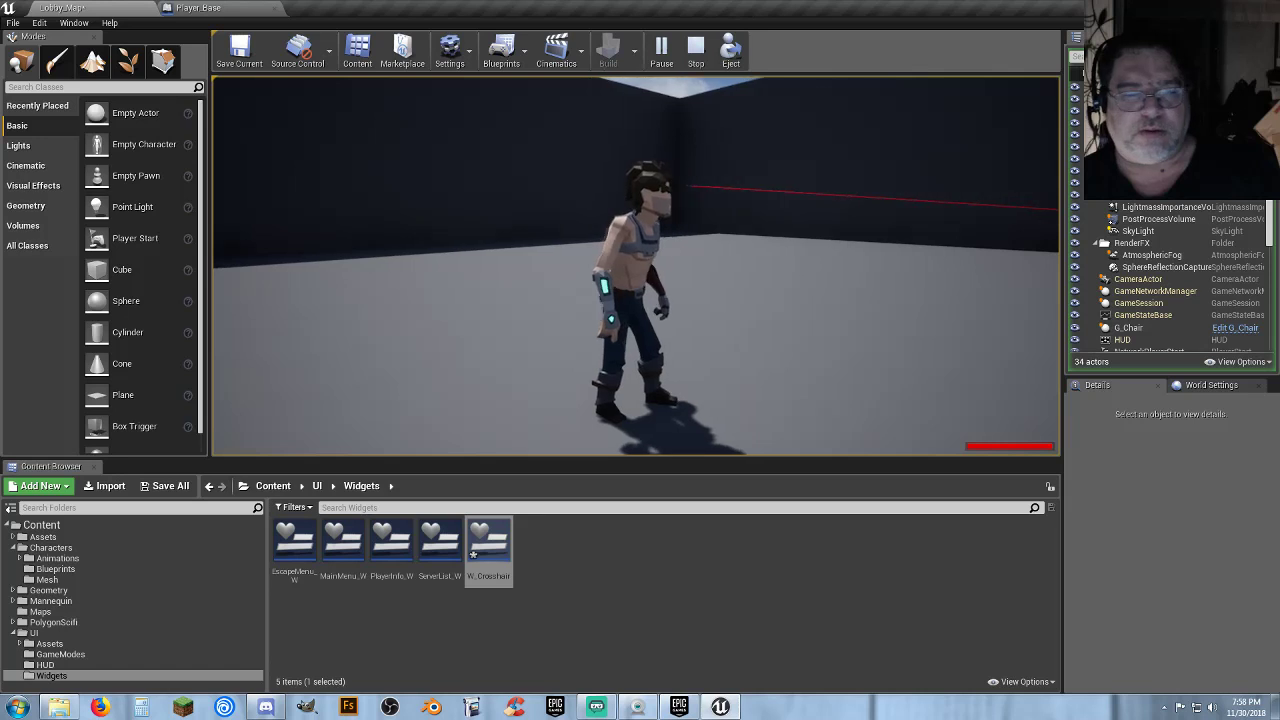
key(w)
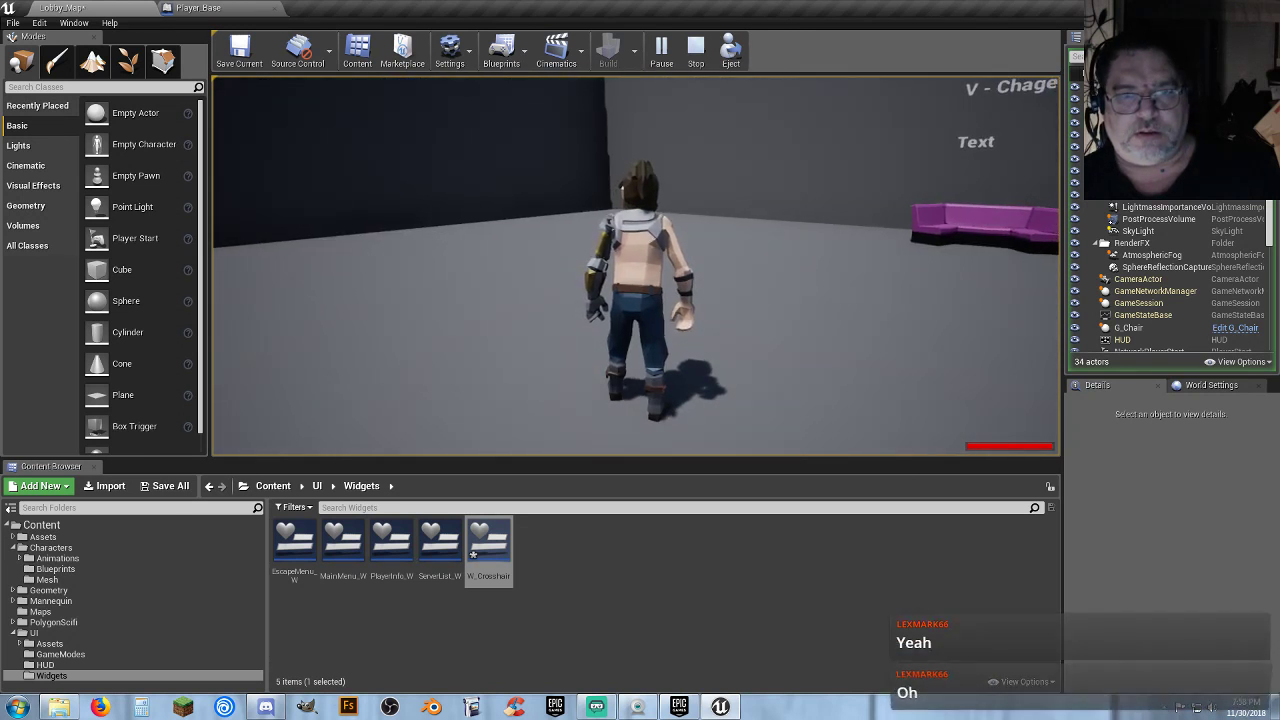
key(w)
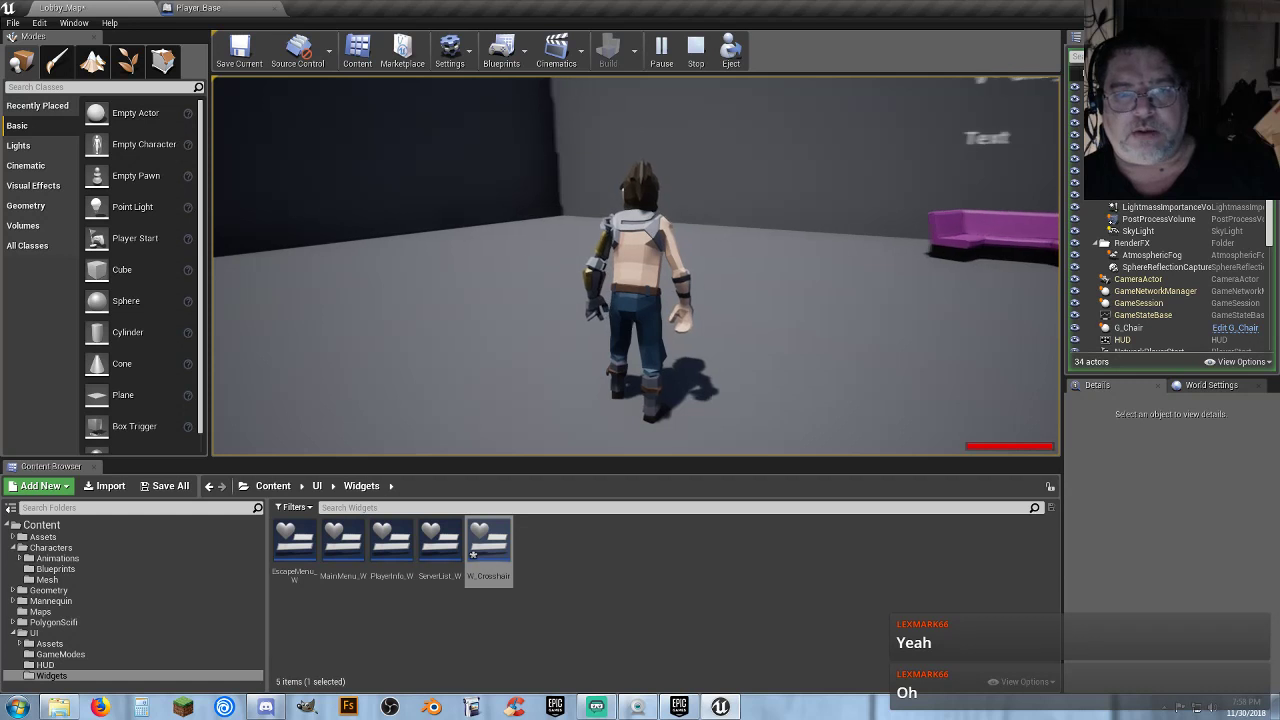
key(w)
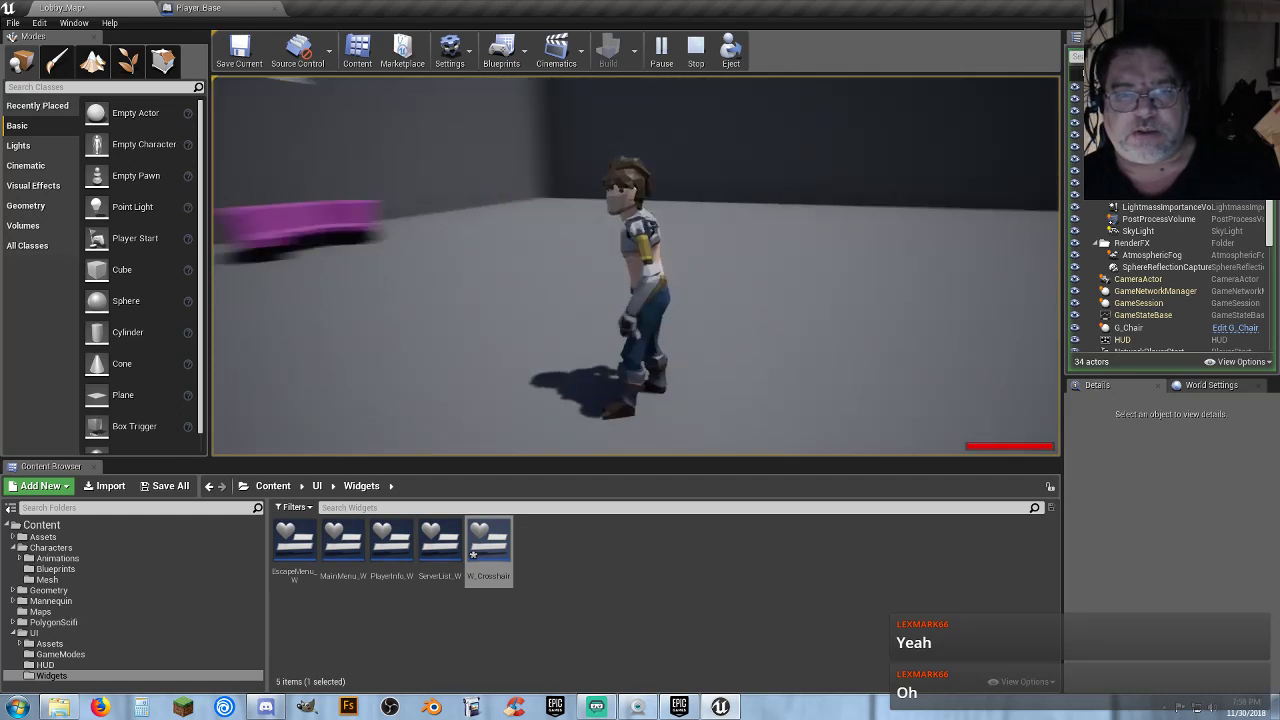
key(w)
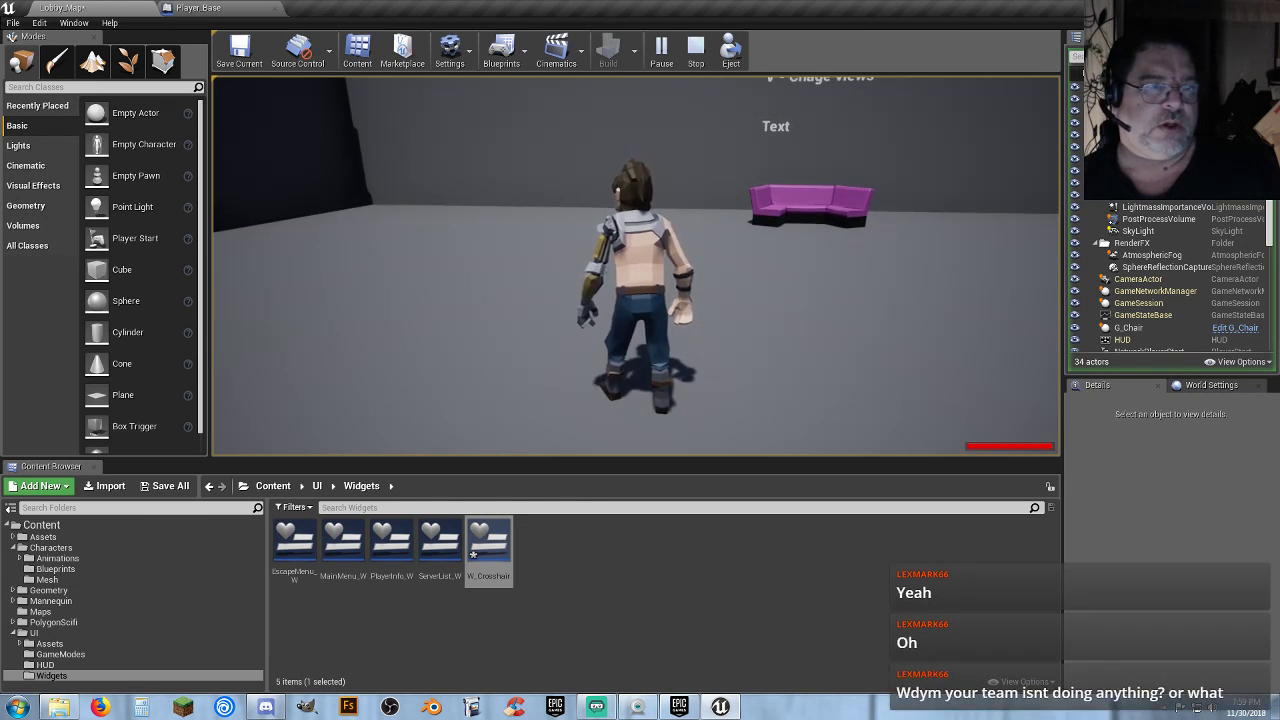
key(w)
key(w)
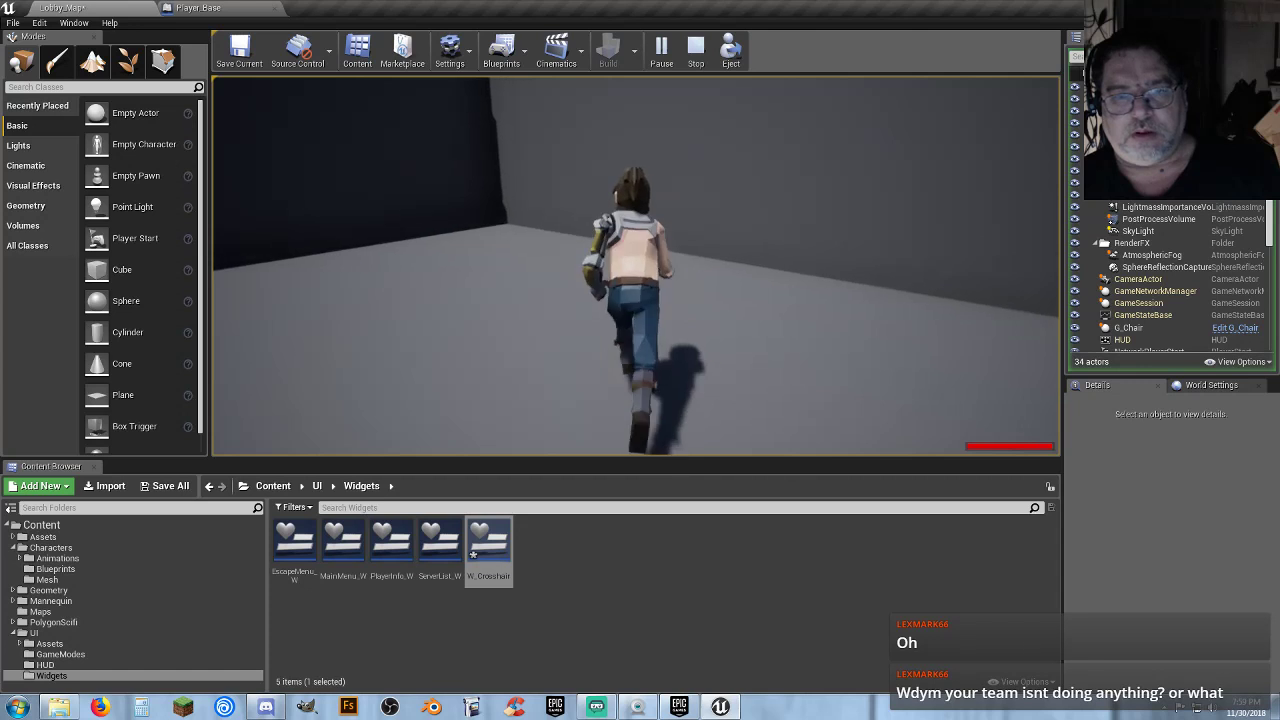
key(w)
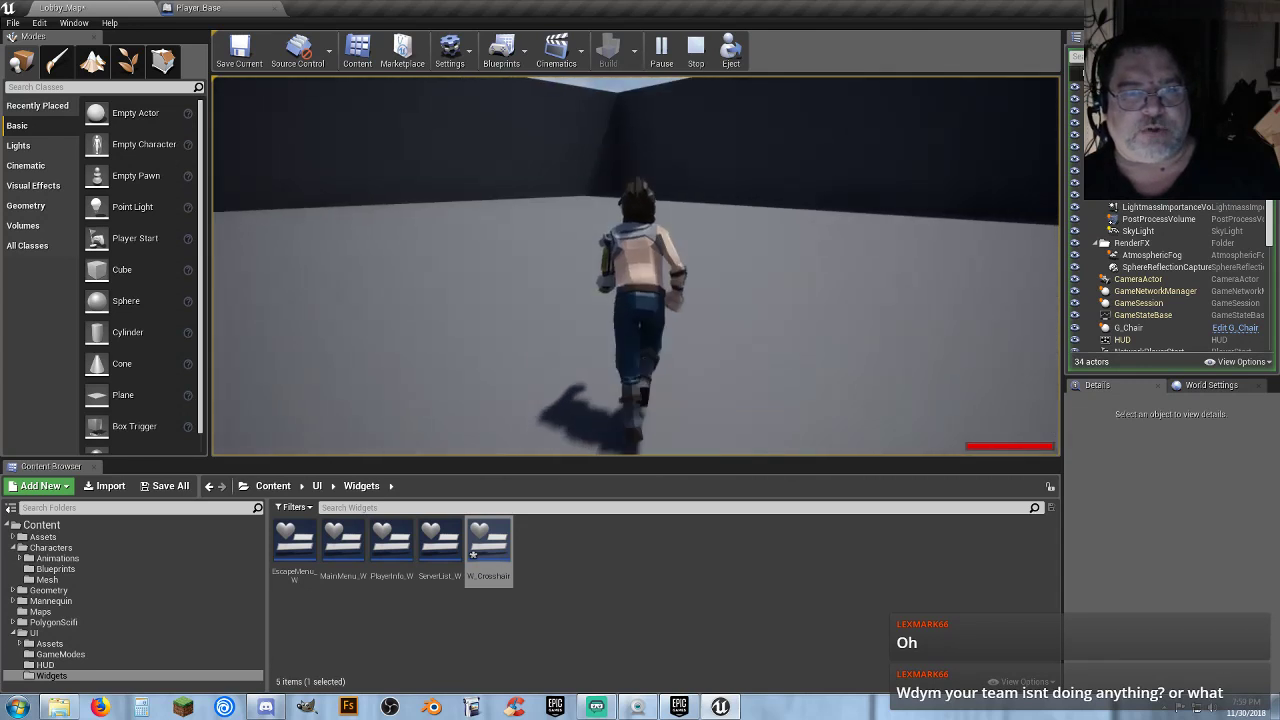
key(w)
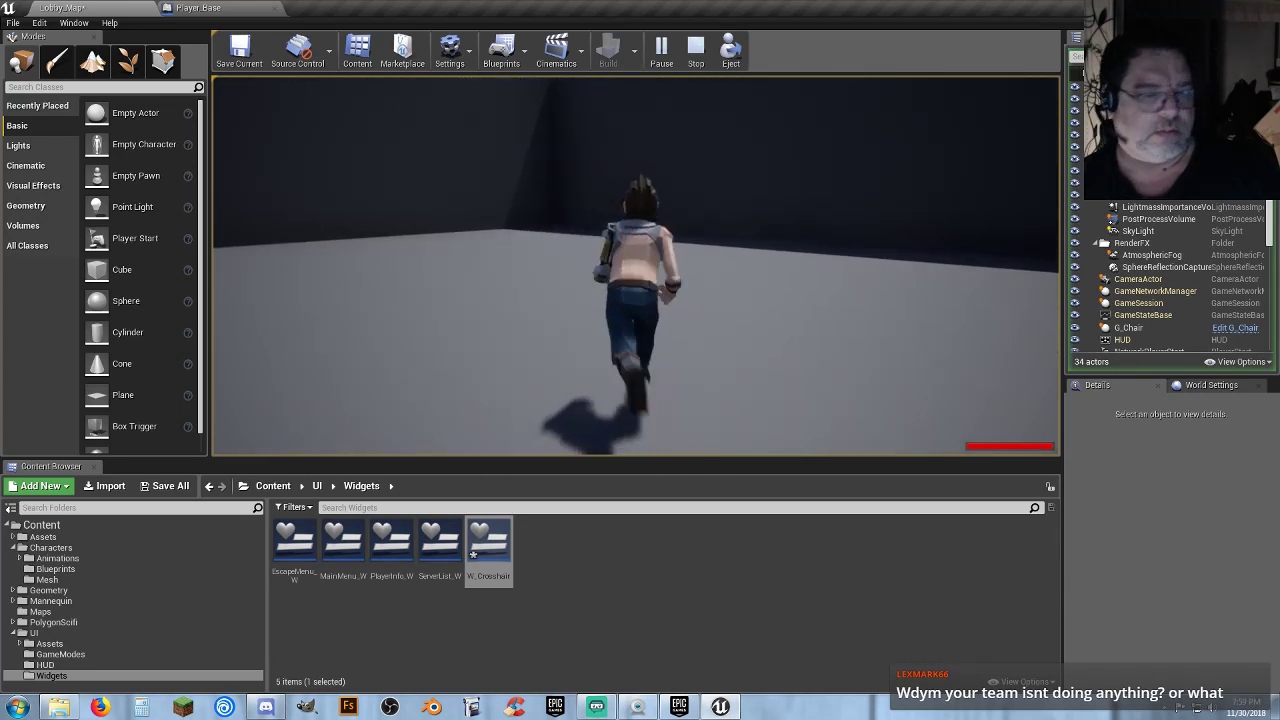
End the play session and save all modified assets
key(Escape)
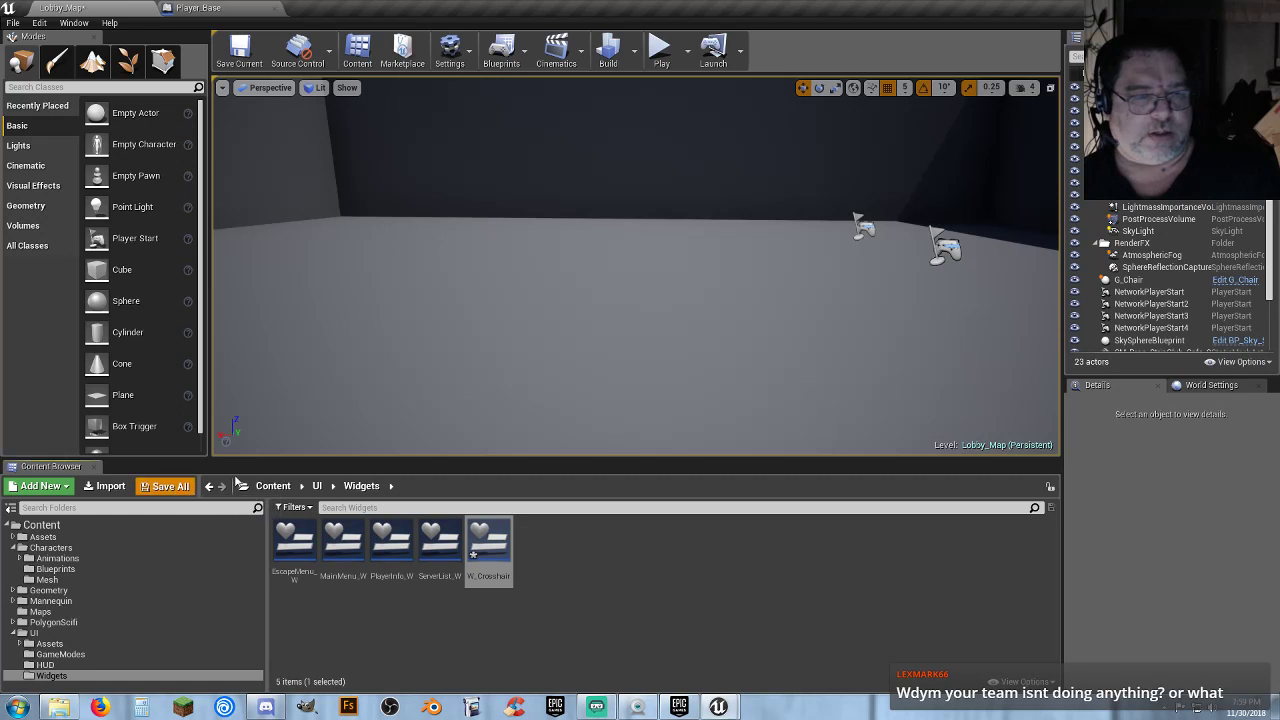
click(166, 485)
click(760, 476)
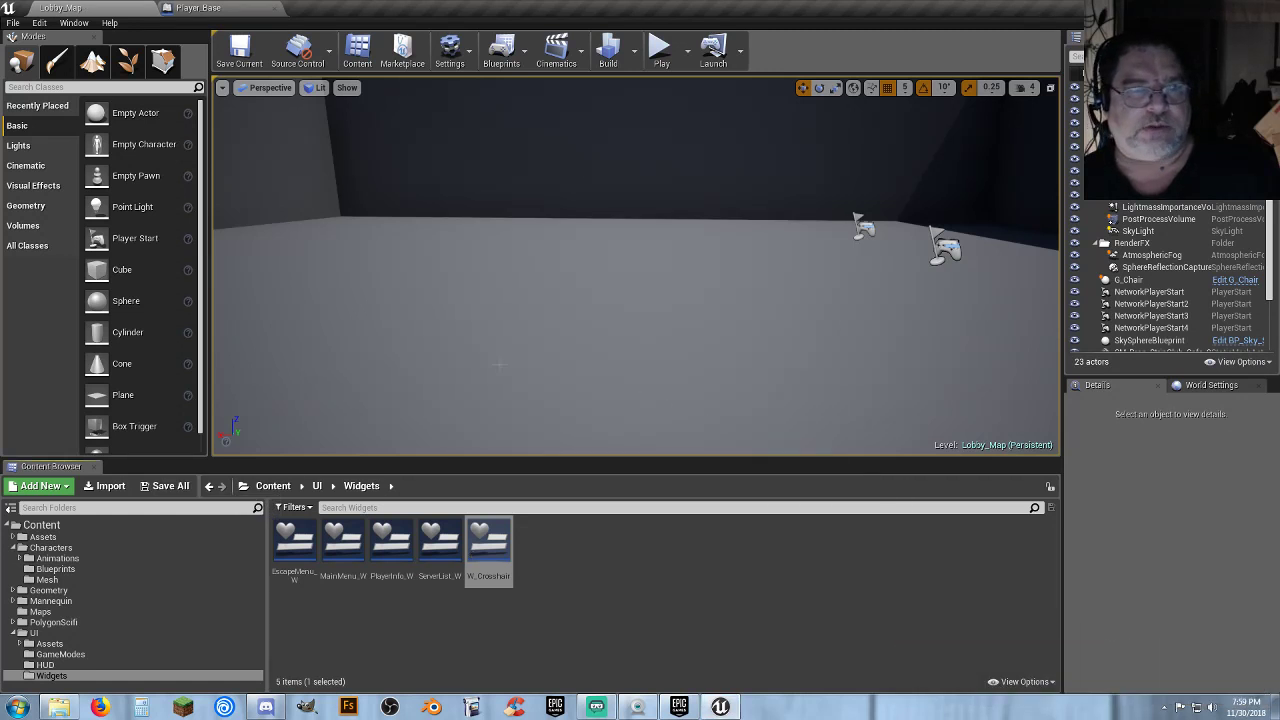
right_drag(636, 266, 450, 194)
right_drag(662, 289, 643, 307)
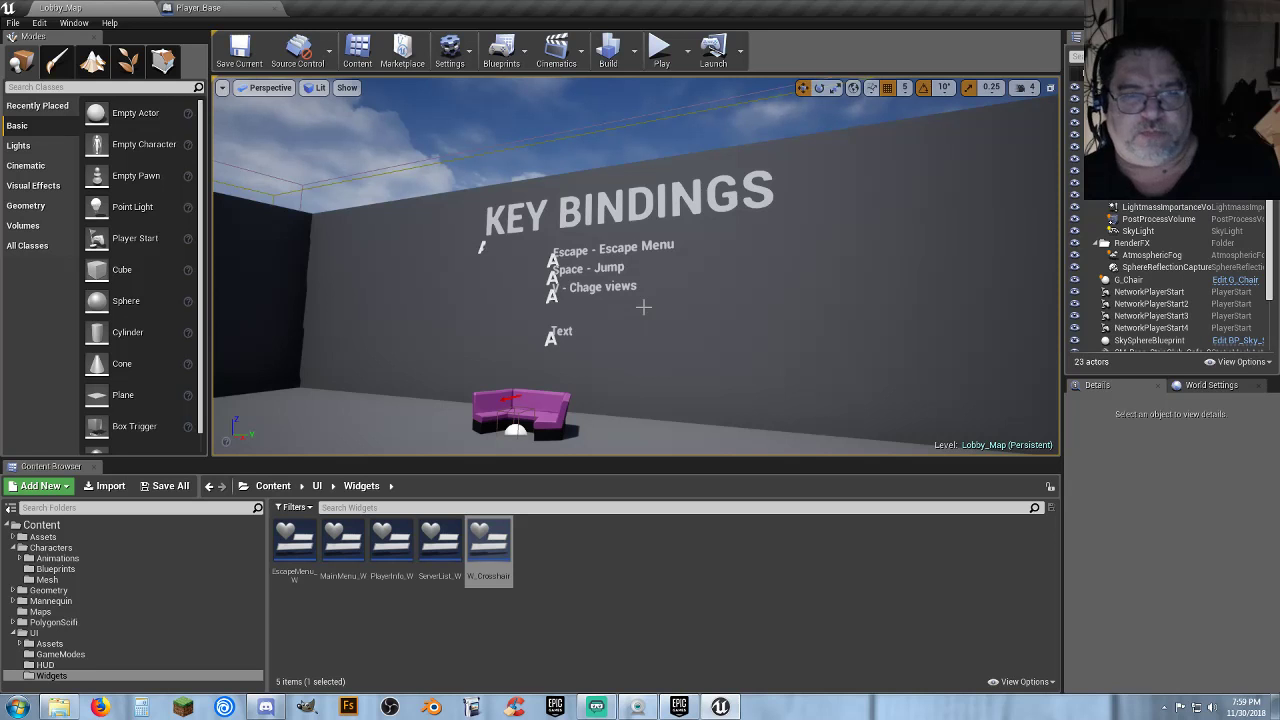
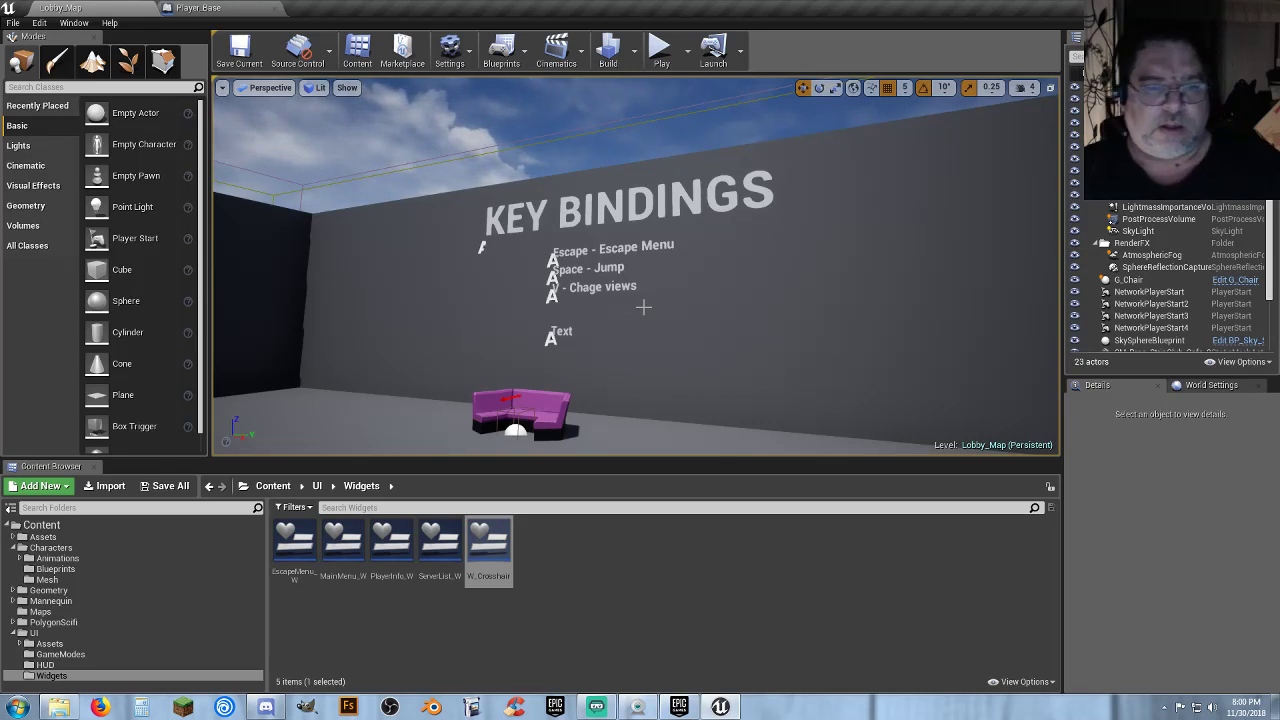
right_drag(669, 371, 753, 433)
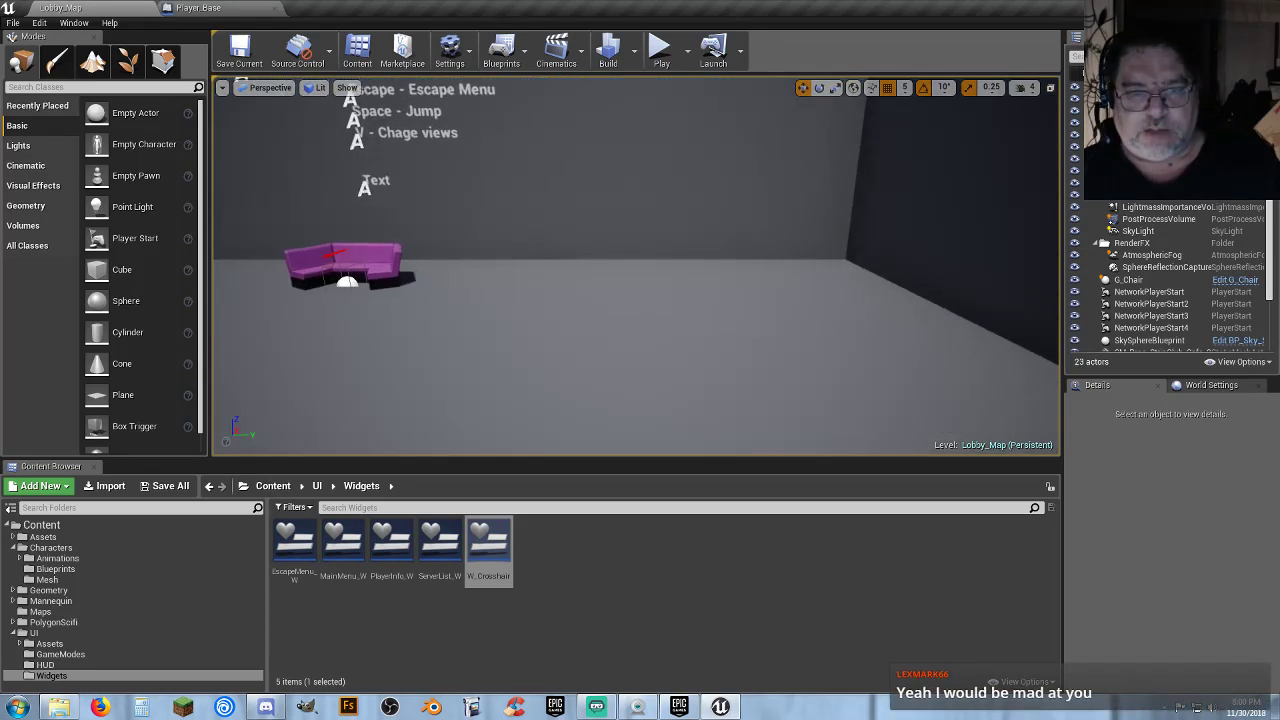
scroll(627, 381, up, 1)
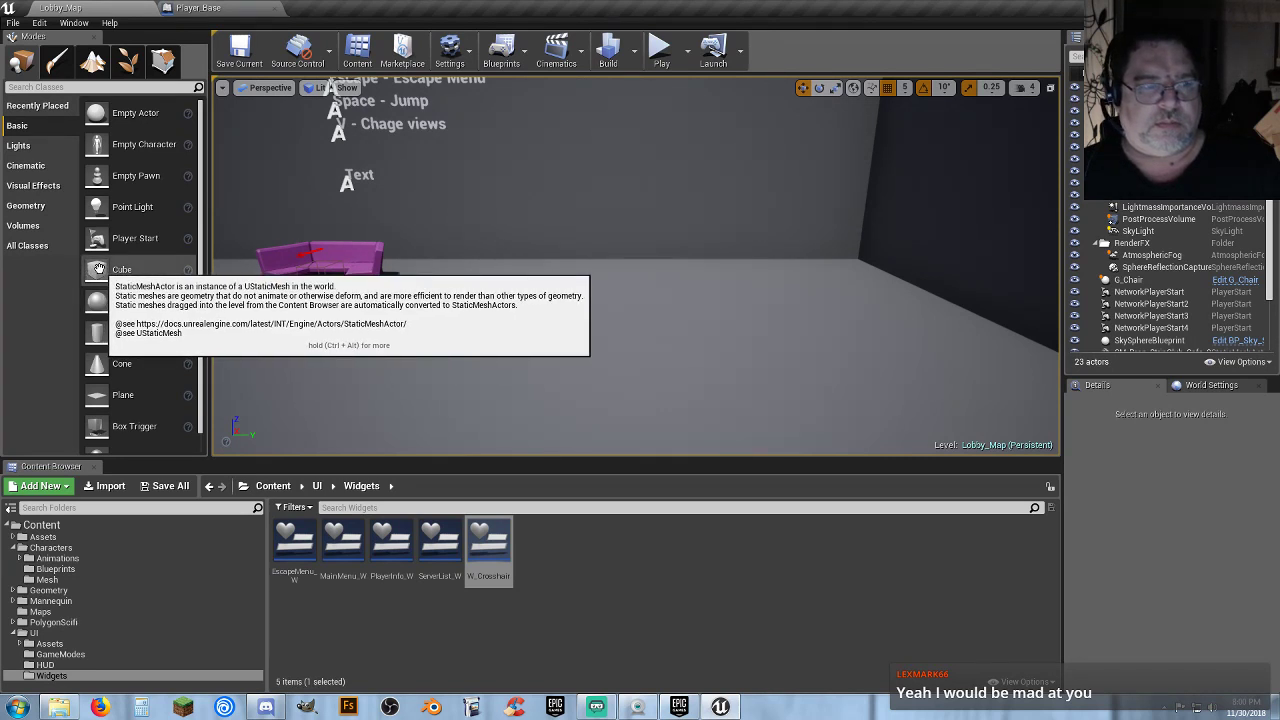
drag(98, 269, 521, 359)
drag(576, 353, 577, 353)
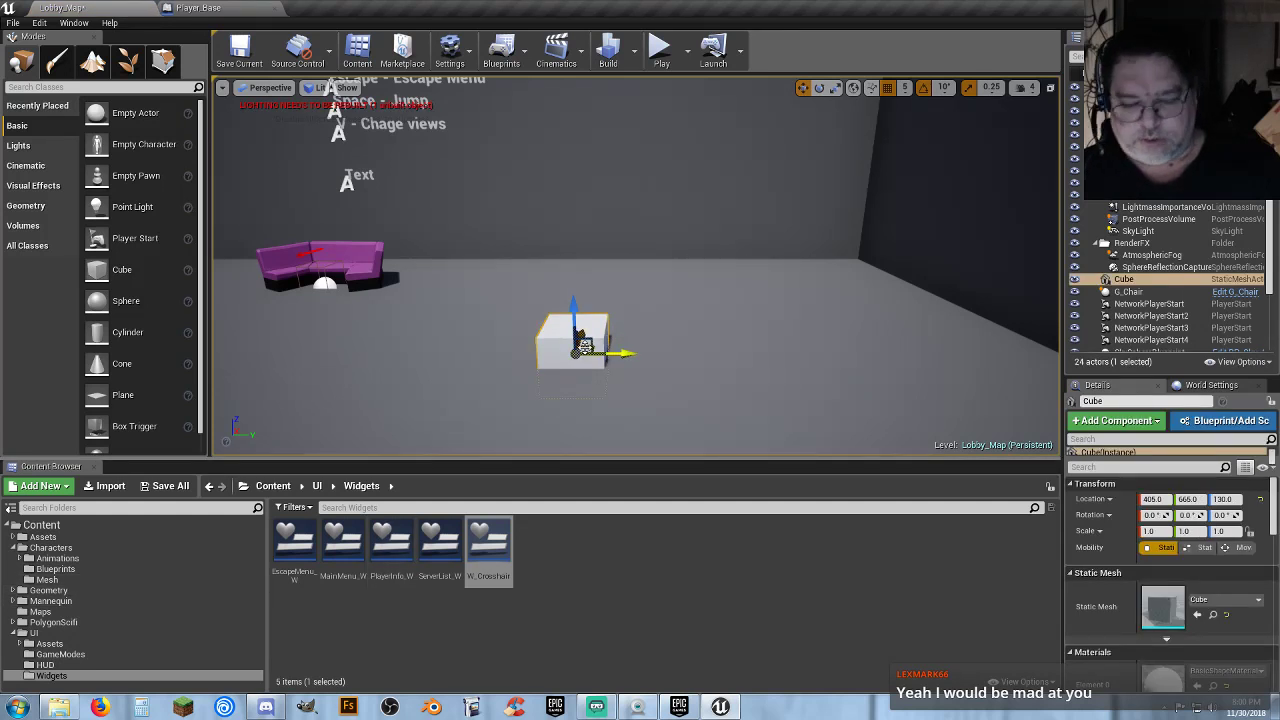
key(Delete)
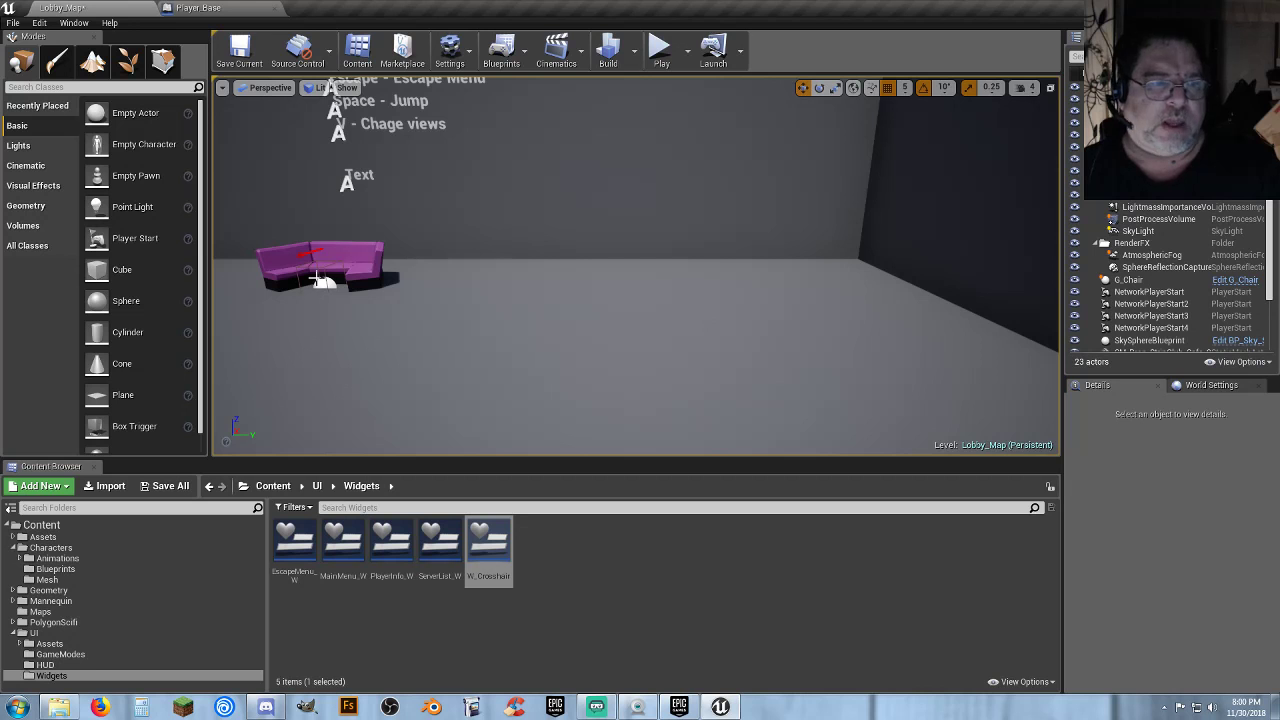
Try out a box geometry brush with a Y size of 500 on the floor beside the pink couch, and delete it
click(26, 205)
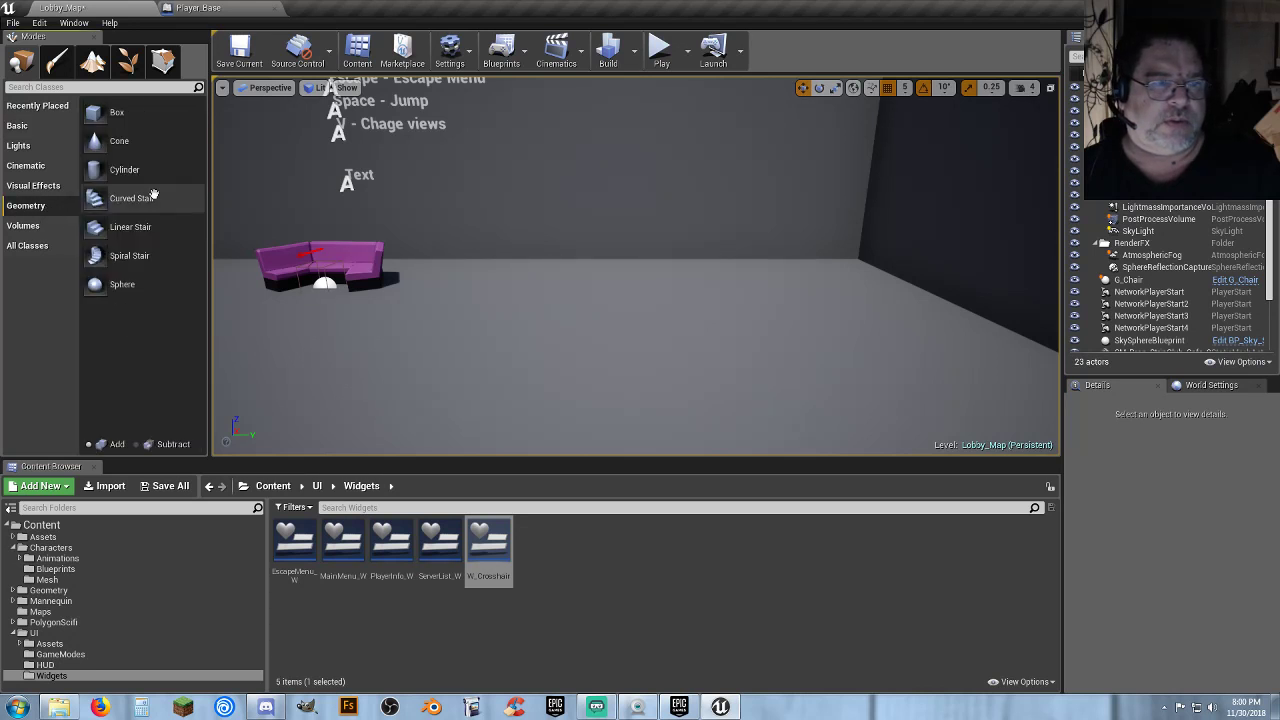
mouse_move(100, 113)
mouse_down()
mouse_move(523, 337)
mouse_move(580, 352)
mouse_up()
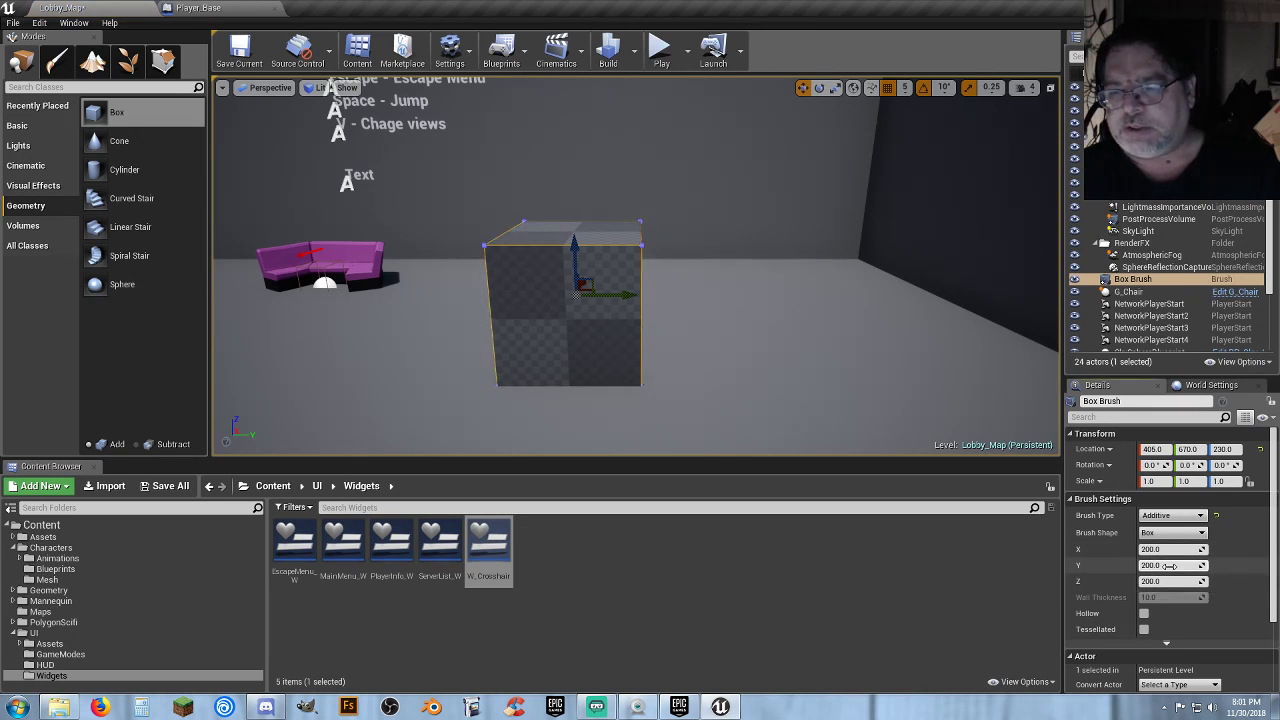
click(1168, 565)
text(500)
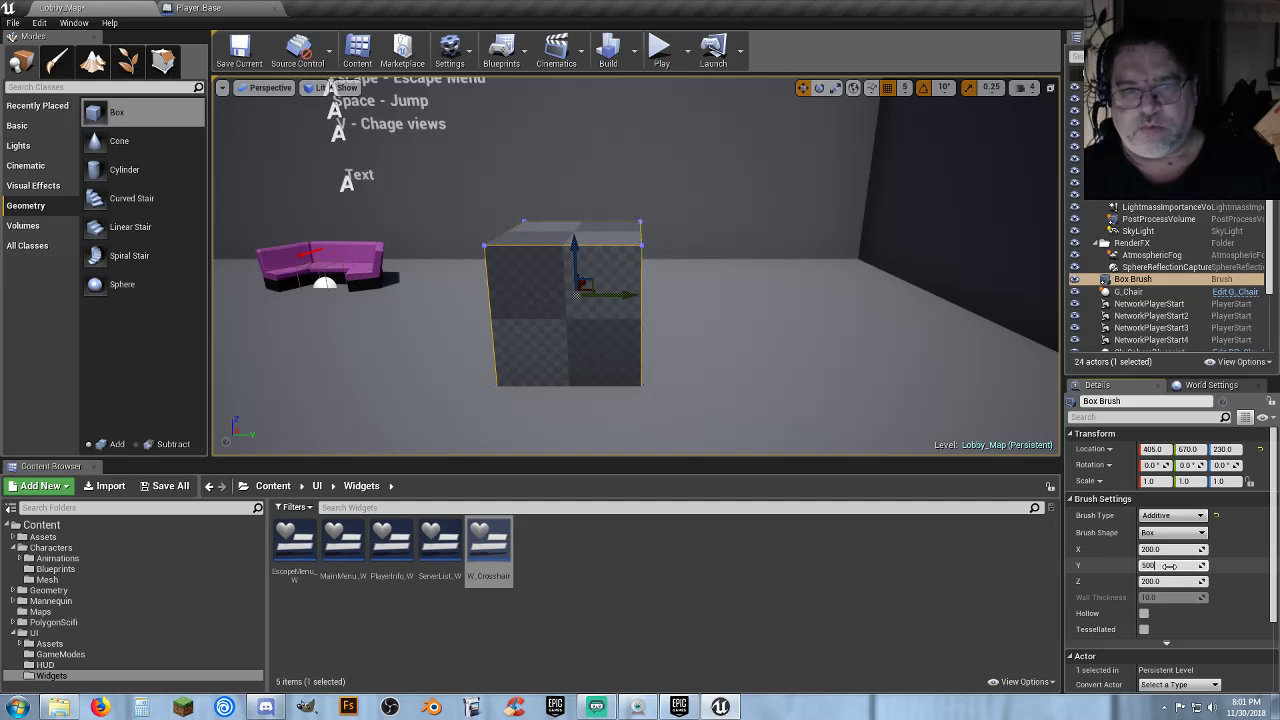
key(Tab)
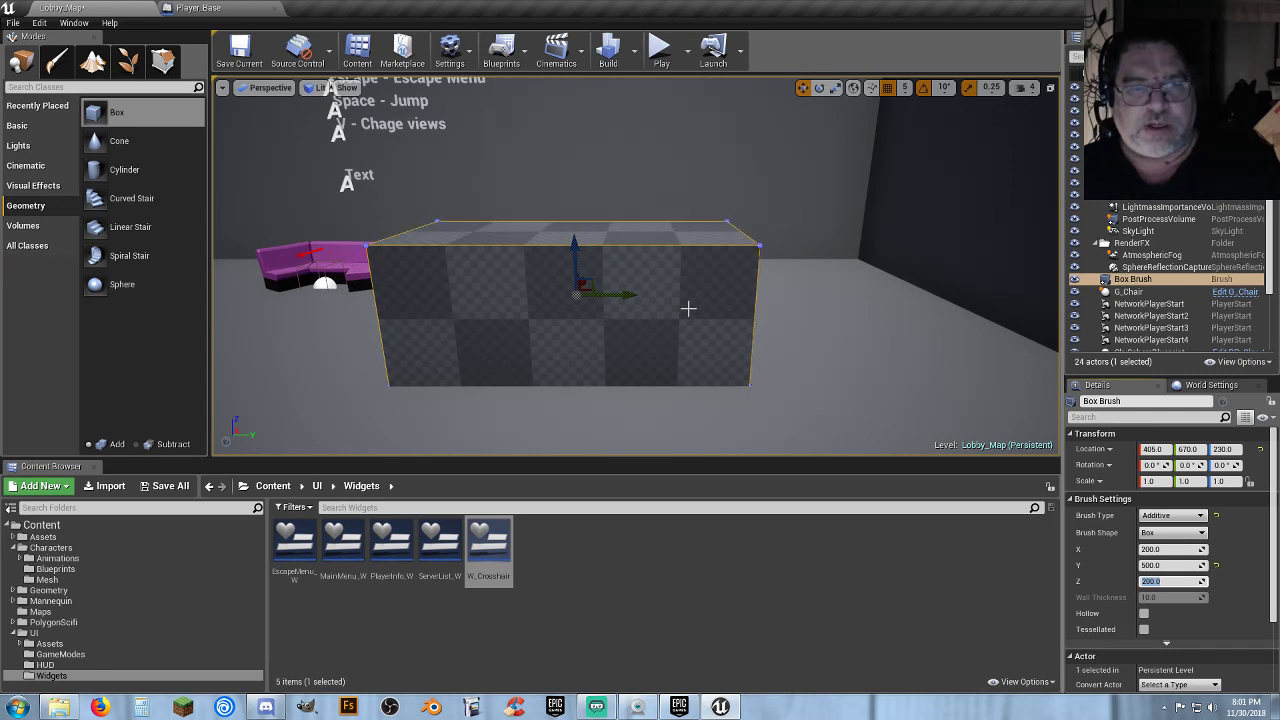
right_drag(686, 308, 680, 308)
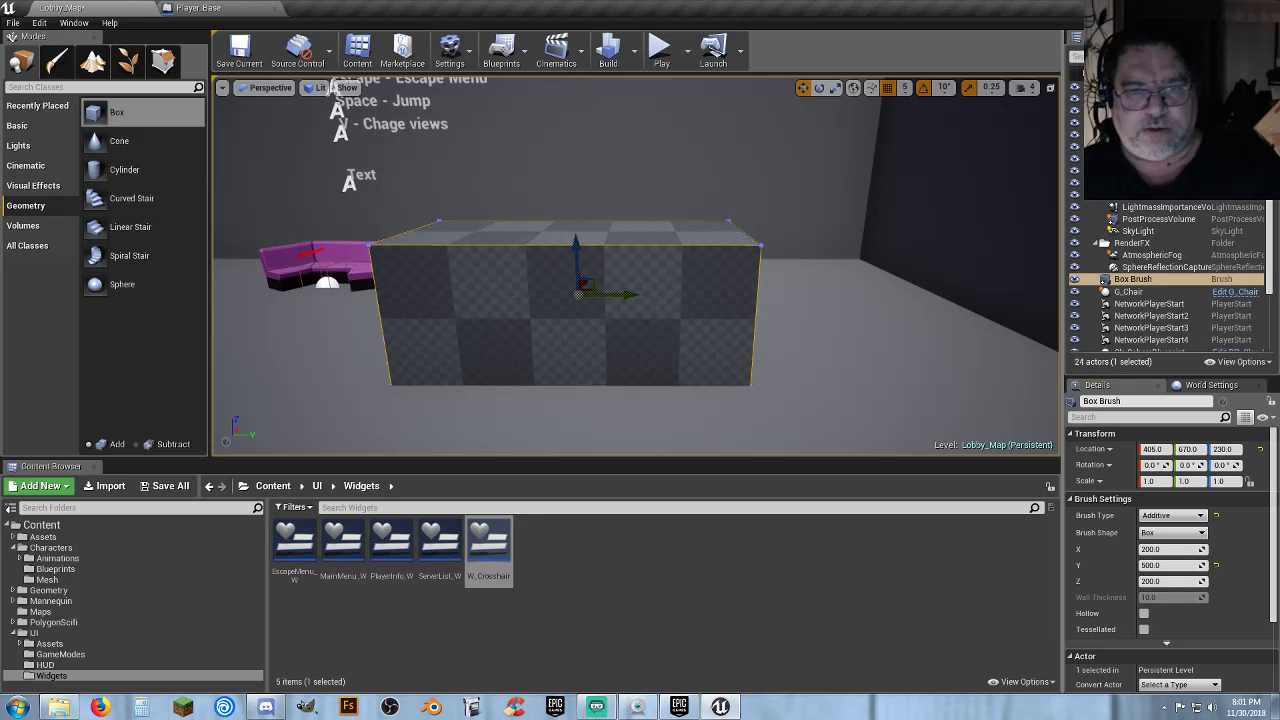
key(Delete)
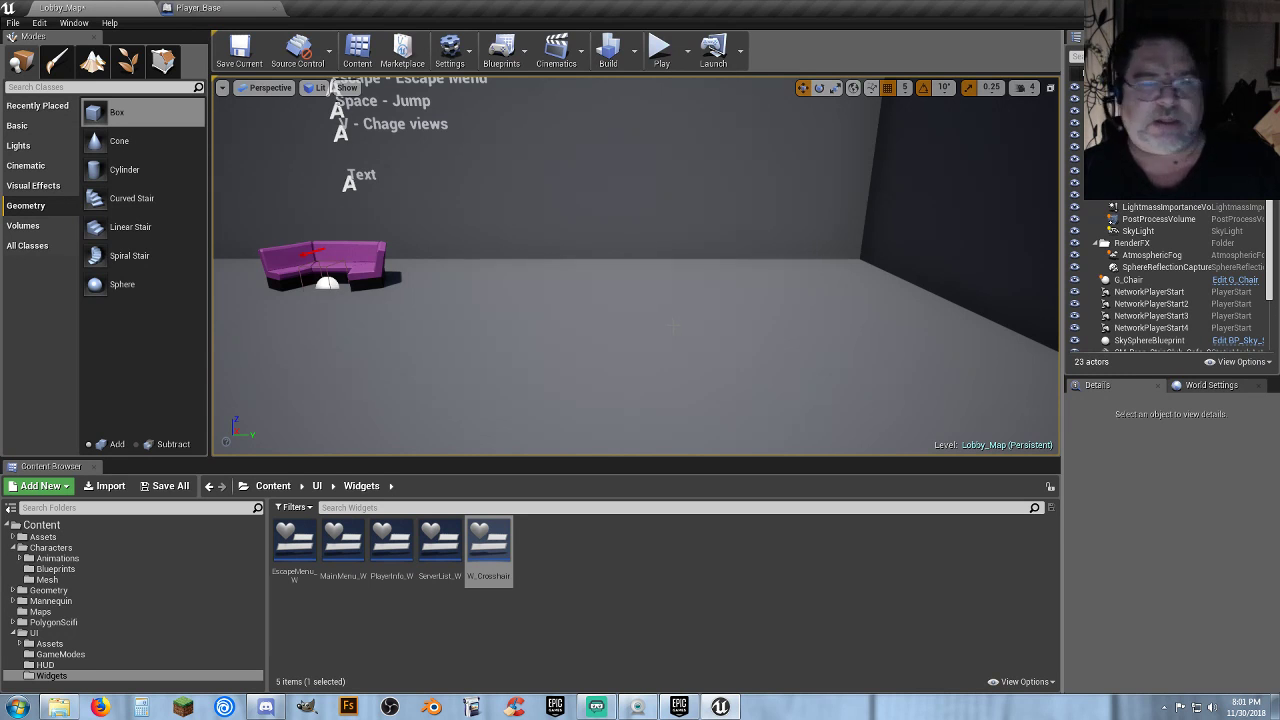
Look around the lobby room, examining the key bindings wall and the pink couch from several distances and angles
right_drag(735, 305, 568, 246)
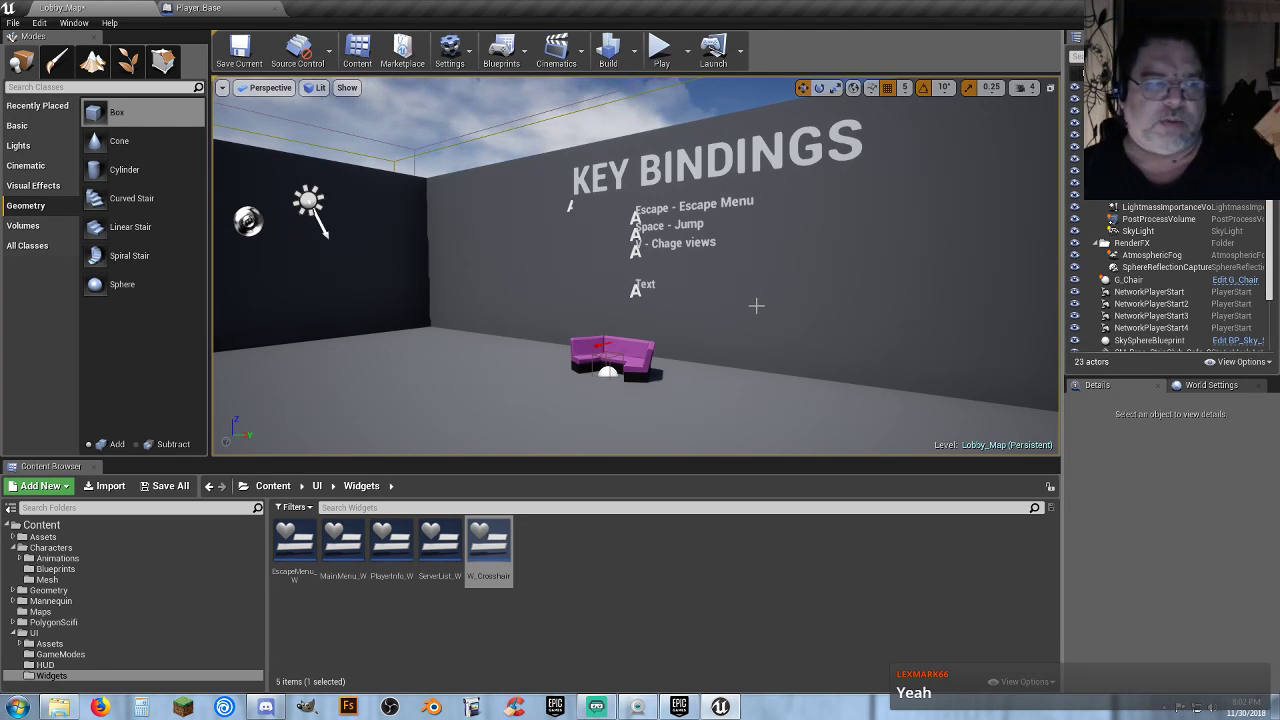
mouse_move(723, 314)
right_down()
mouse_move(813, 374)
mouse_move(893, 400)
mouse_move(813, 400)
mouse_move(727, 319)
right_up()
key(s)
key(w)
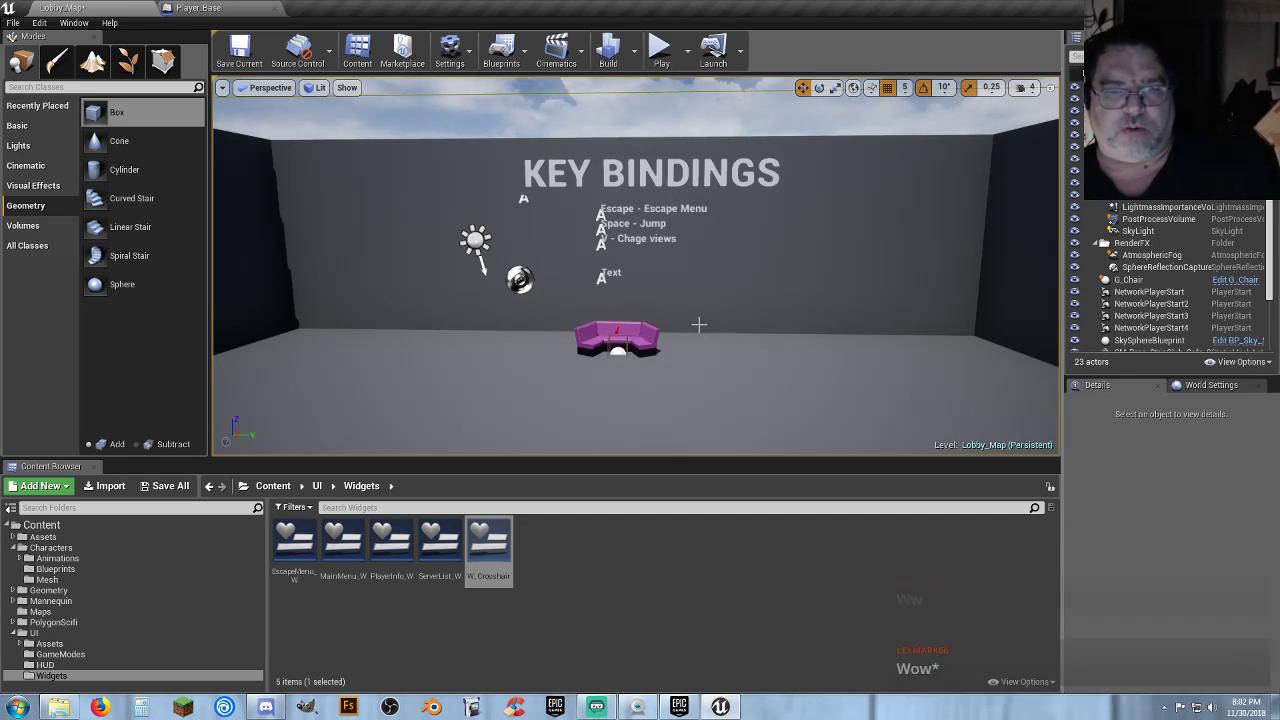
right_drag(697, 323, 696, 398)
key(w)
key(w)
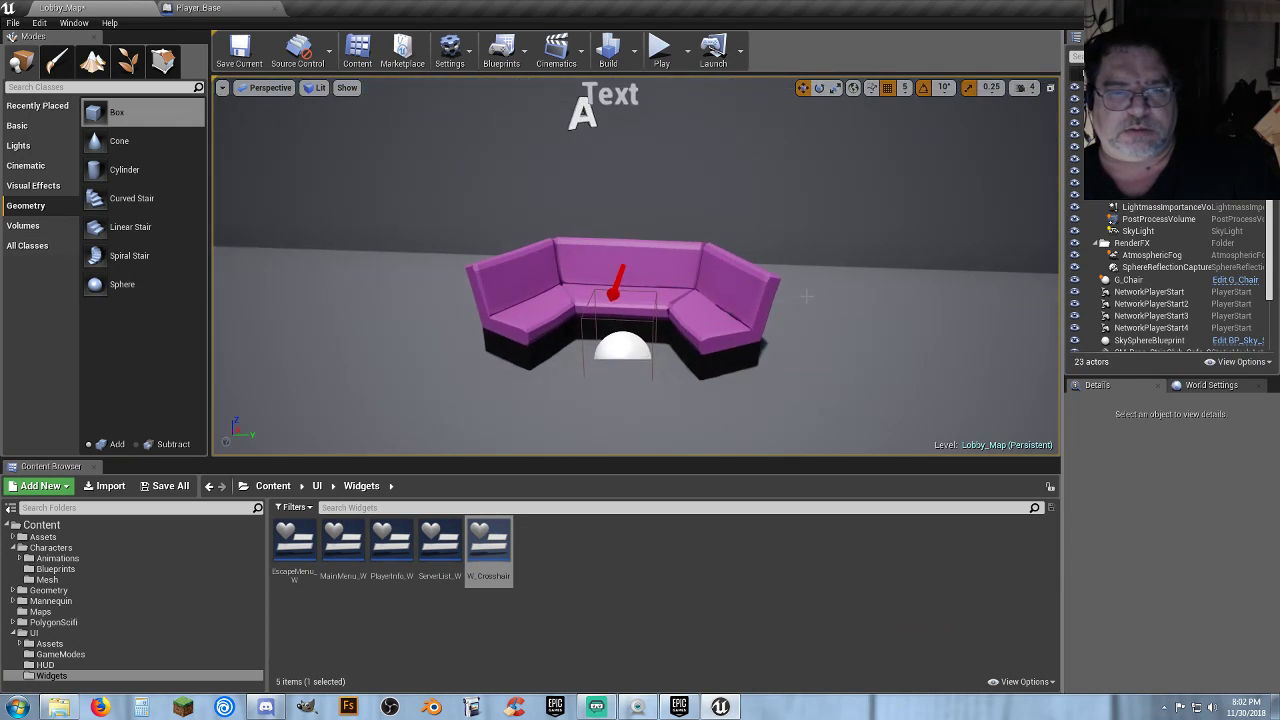
key(d)
right_drag(807, 297, 637, 299)
key(s)
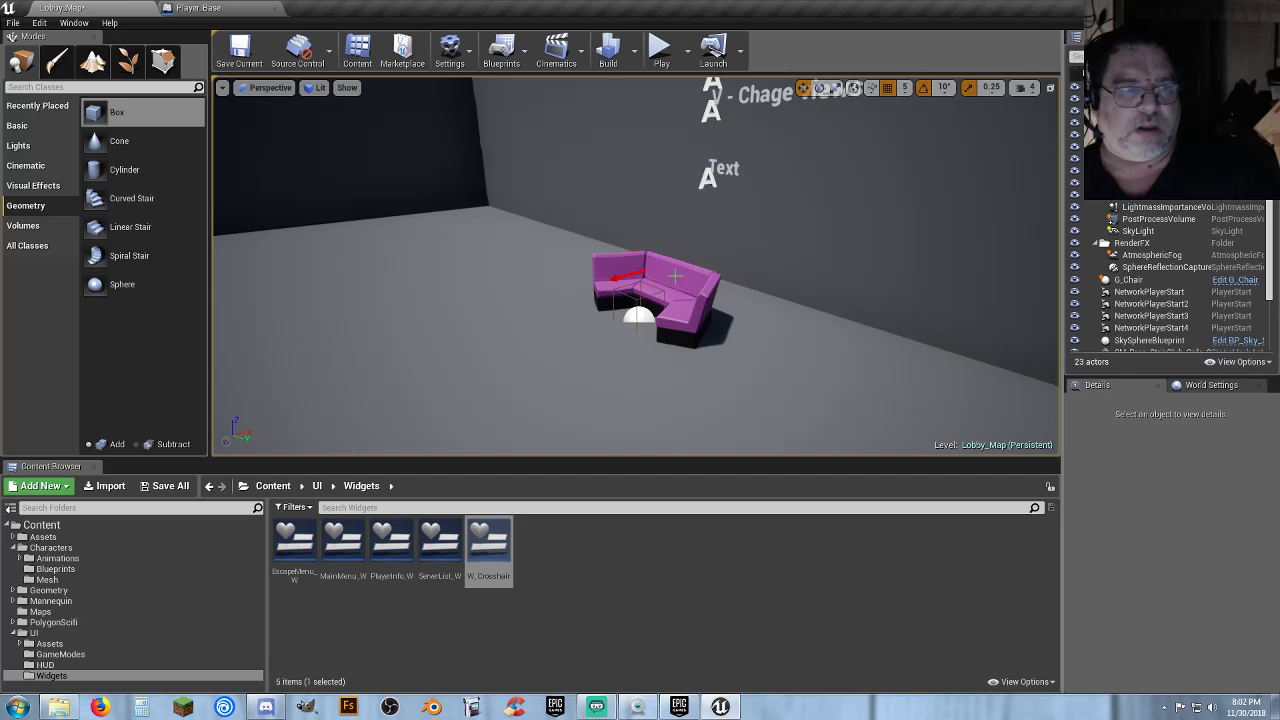
Place a box geometry brush beside the pink couch and size it to X 2000, Y 1000 and Z 50
right_drag(314, 258, 498, 276)
drag(90, 117, 655, 296)
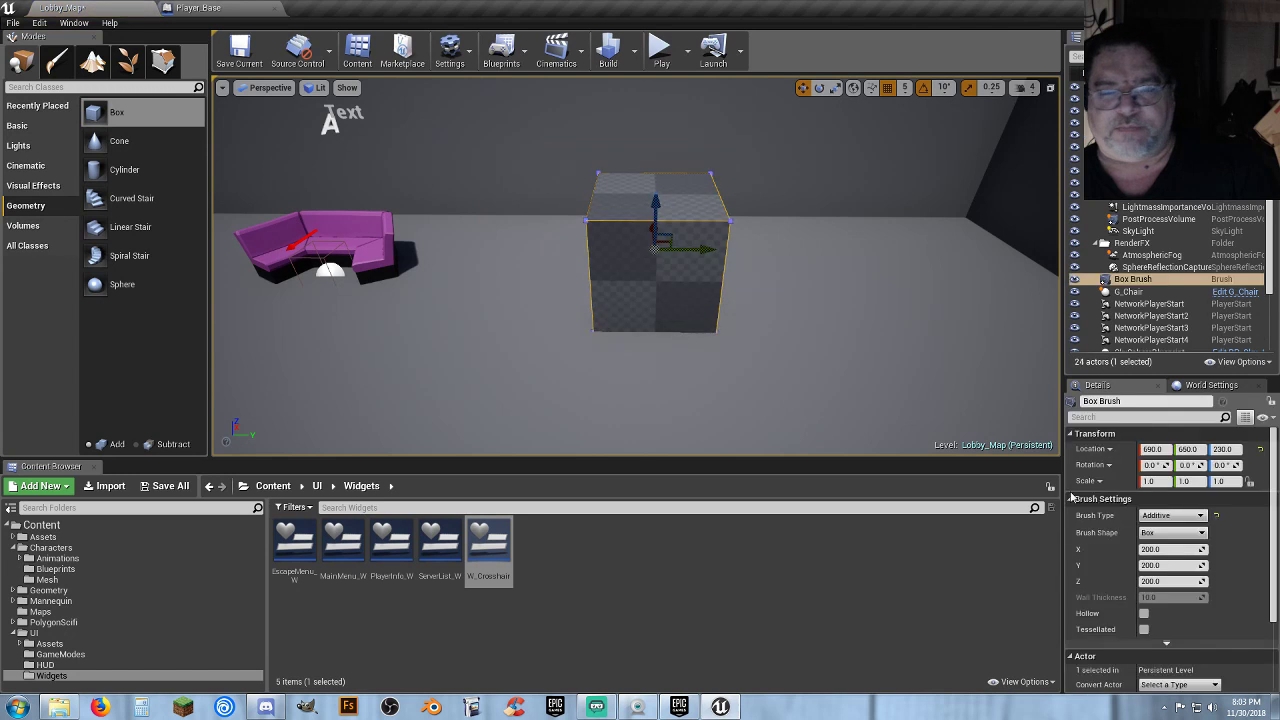
click(1174, 549)
text(2000)
key(Tab)
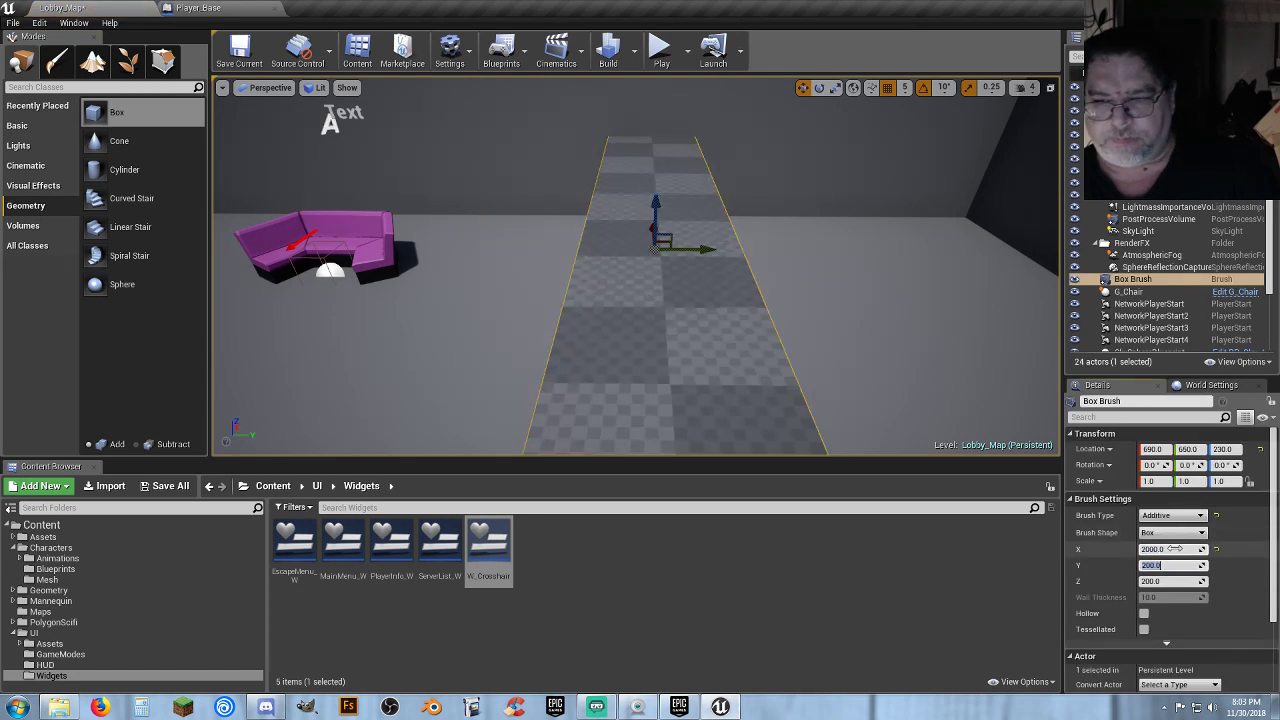
text(1000)
key(Tab)
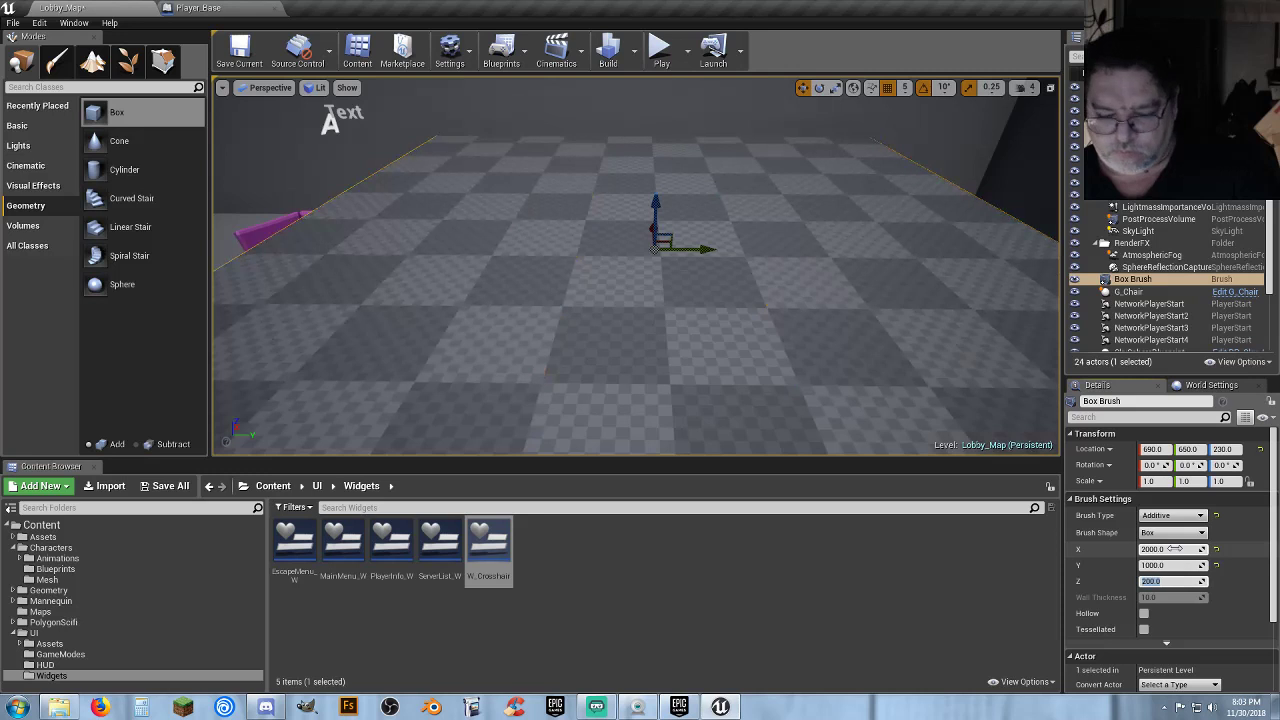
text(50)
key(Return)
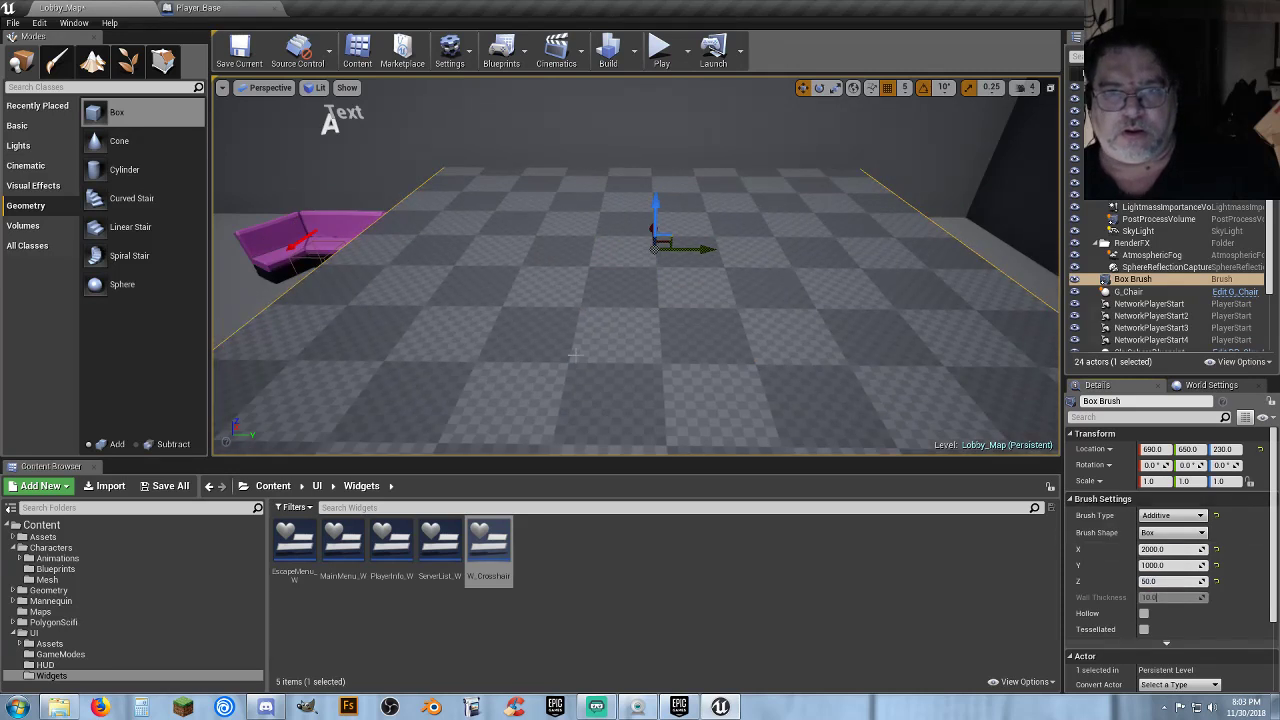
Shorten the box brush by setting its X size to 500
mouse_move(636, 265)
right_down()
mouse_move(590, 300)
mouse_move(735, 310)
mouse_move(650, 305)
mouse_move(575, 268)
mouse_move(560, 334)
right_up()
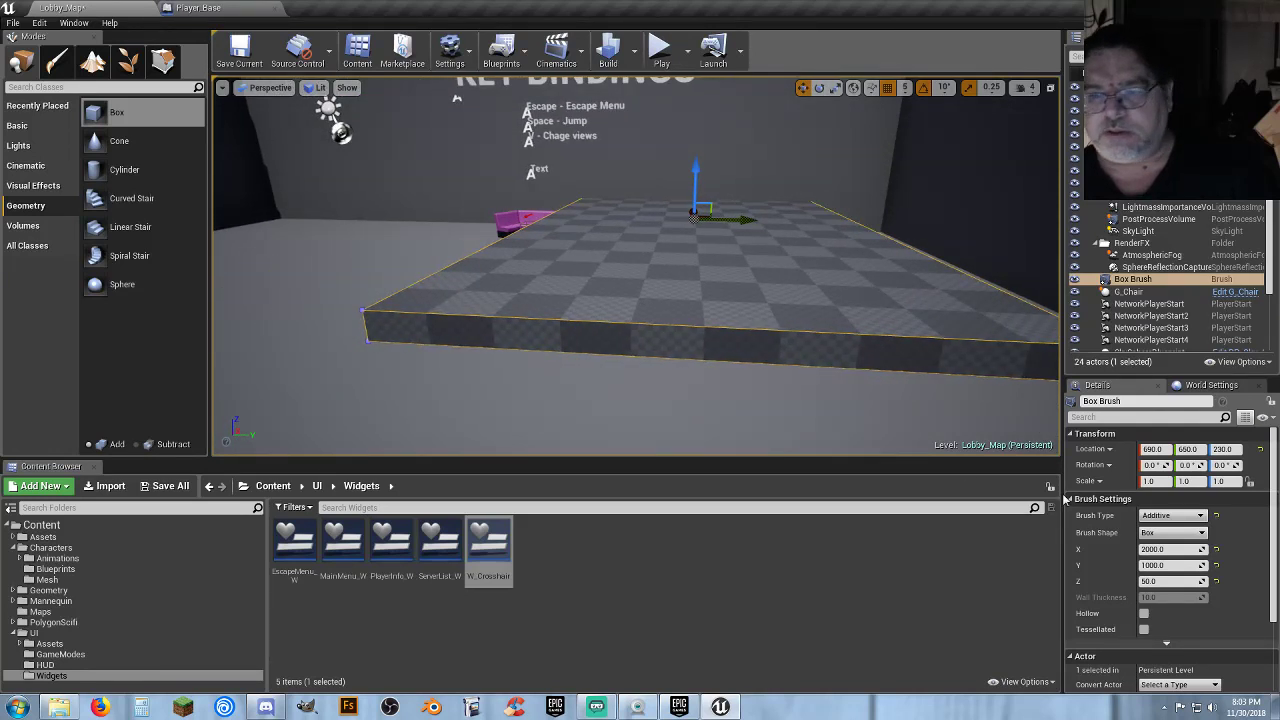
click(1170, 549)
text(500)
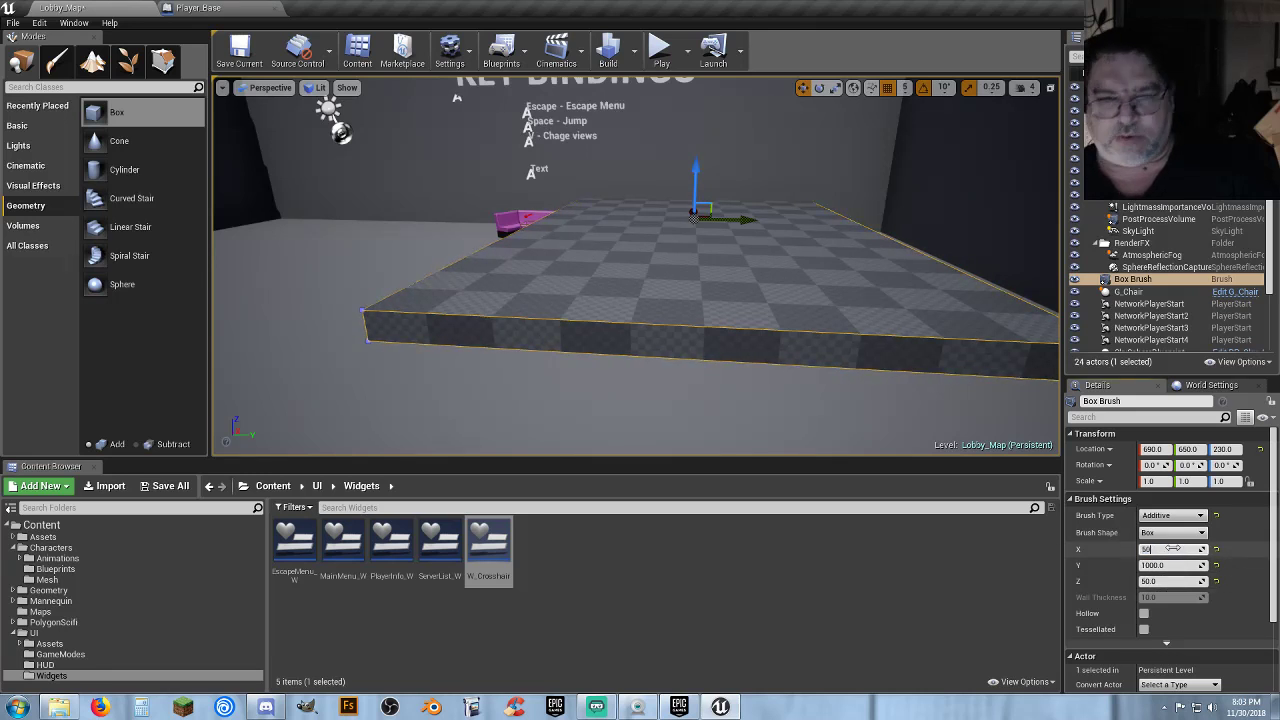
key(Return)
Inspect the flat box brush from different sides, checking its top surface, edges and near corner
mouse_move(636, 266)
right_down()
mouse_move(520, 200)
mouse_move(620, 290)
mouse_move(650, 290)
mouse_move(520, 340)
mouse_move(390, 330)
mouse_move(490, 310)
mouse_move(538, 284)
right_up()
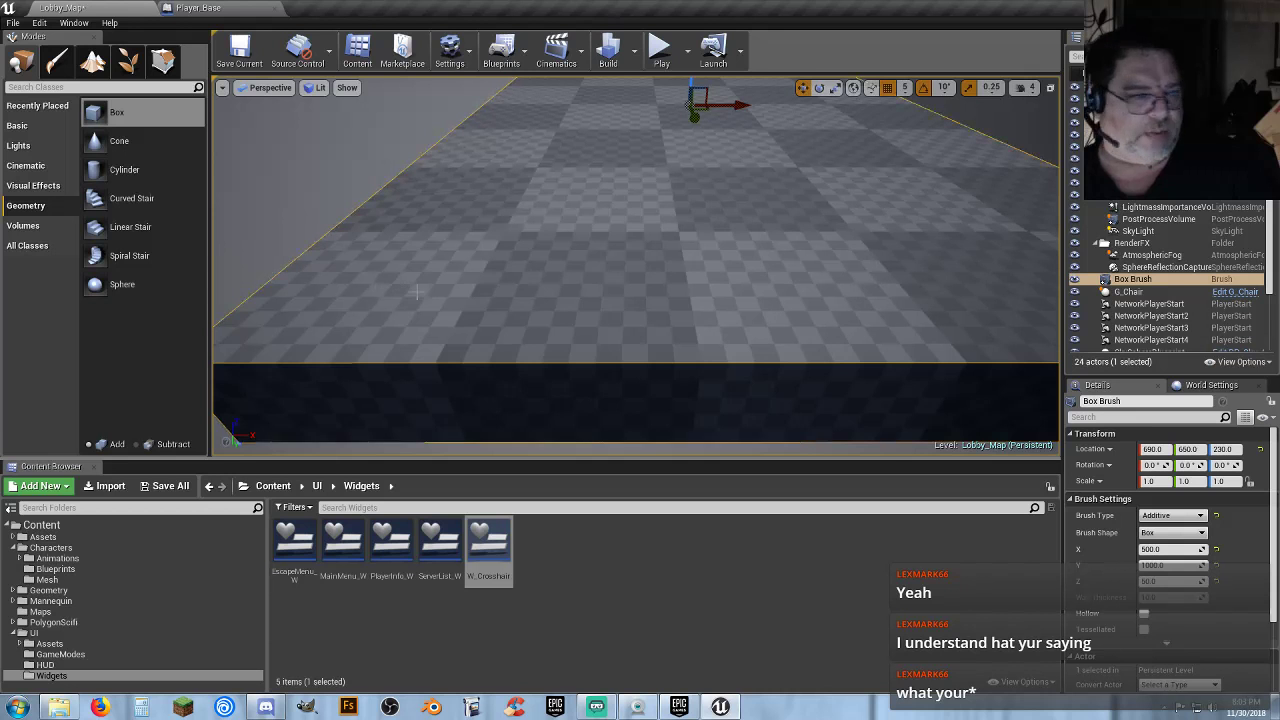
scroll(380, 300, down, 1)
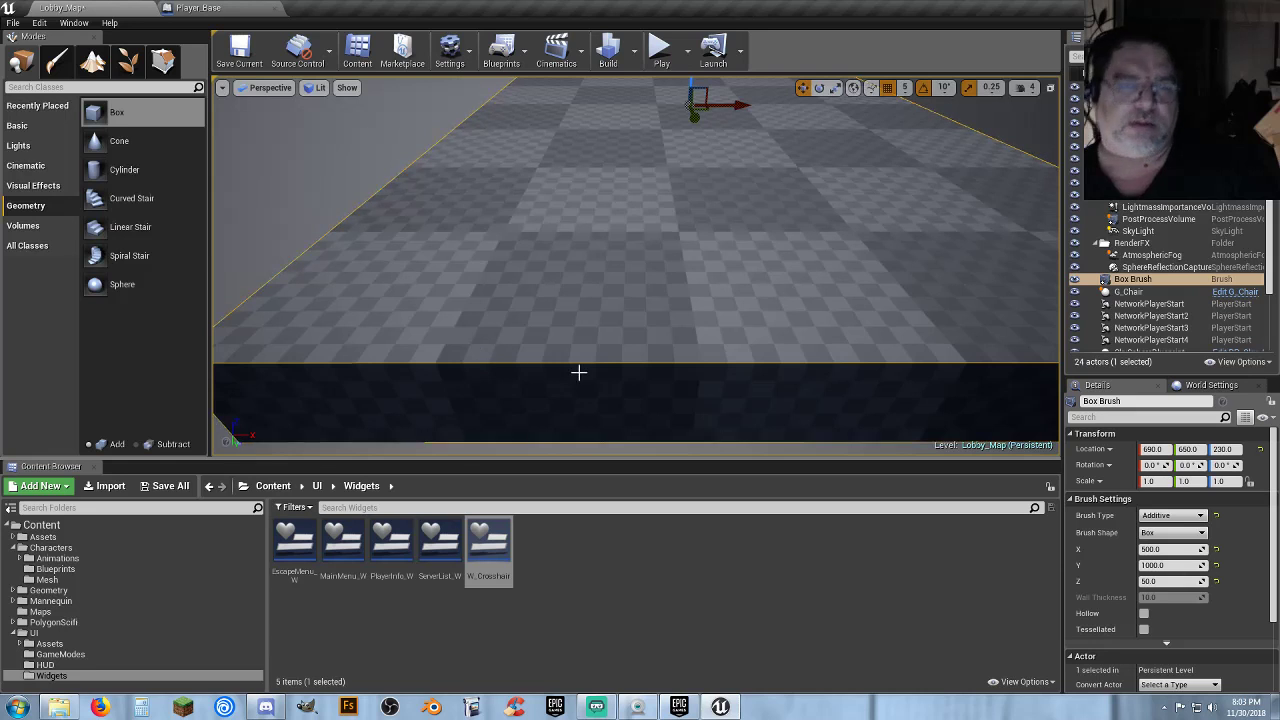
key(f)
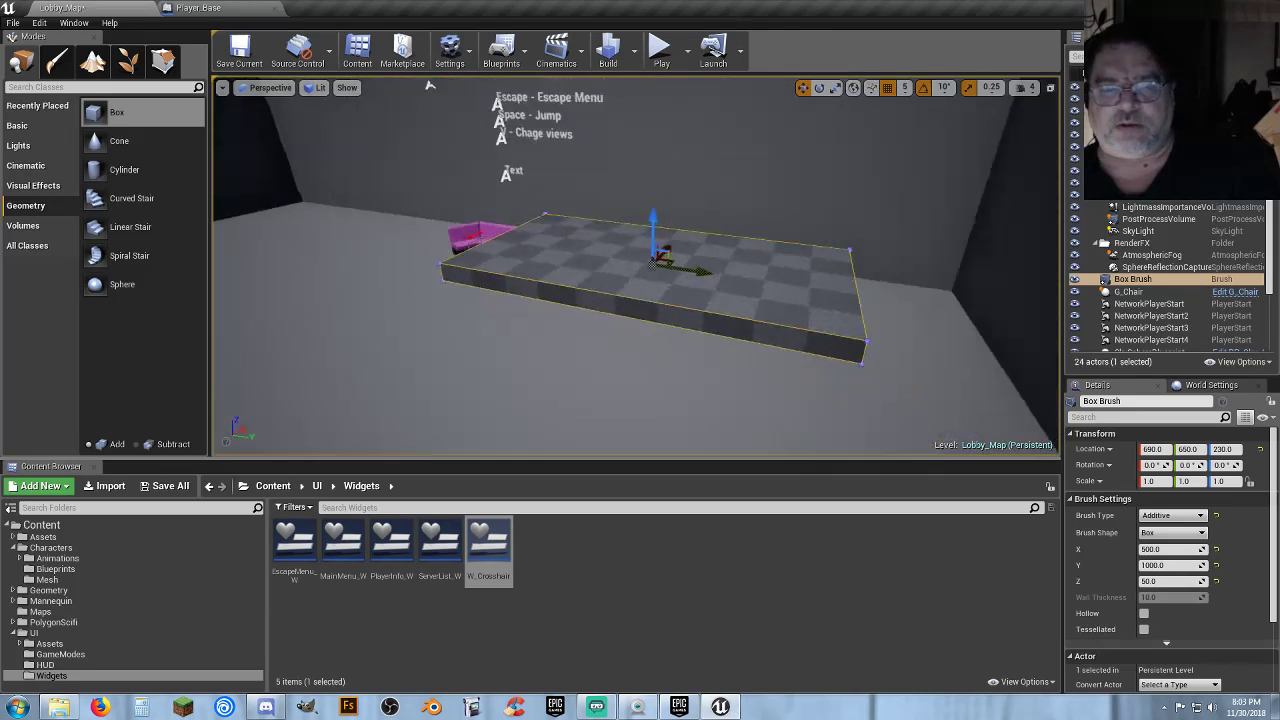
mouse_move(628, 340)
right_down()
mouse_move(700, 340)
mouse_move(643, 280)
right_up()
key(w)
key(d)
key(w)
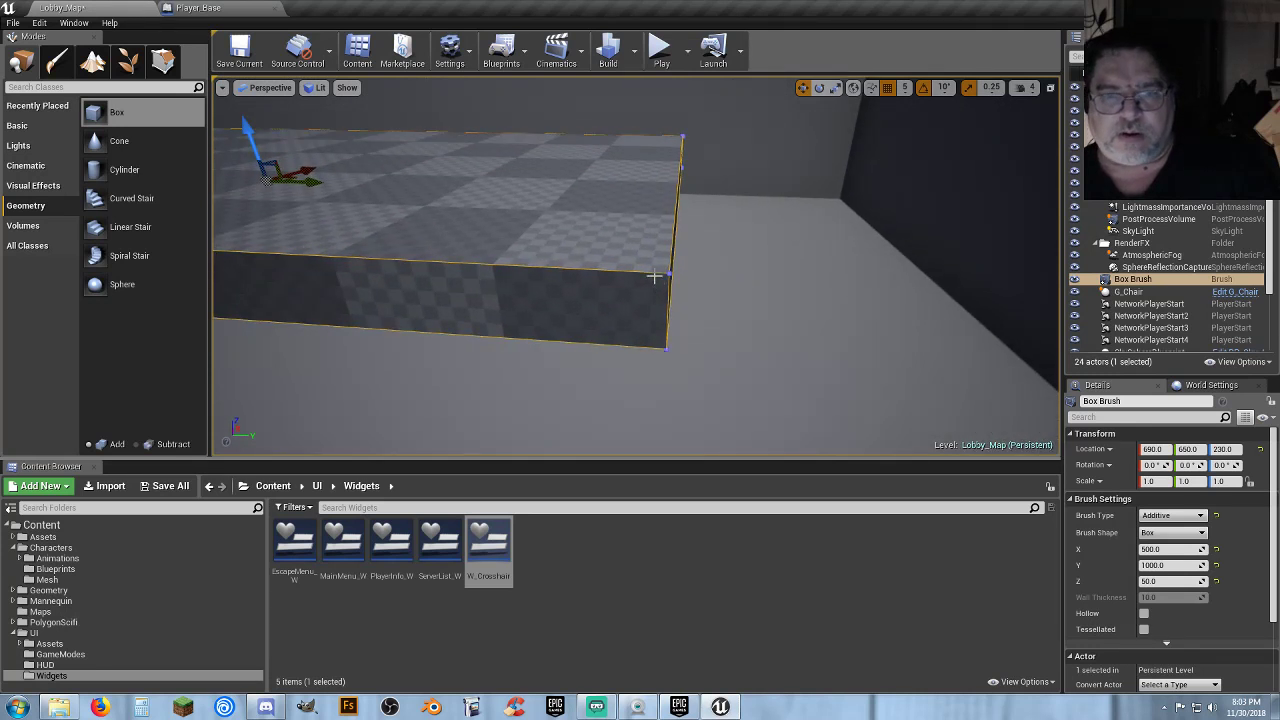
key(f)
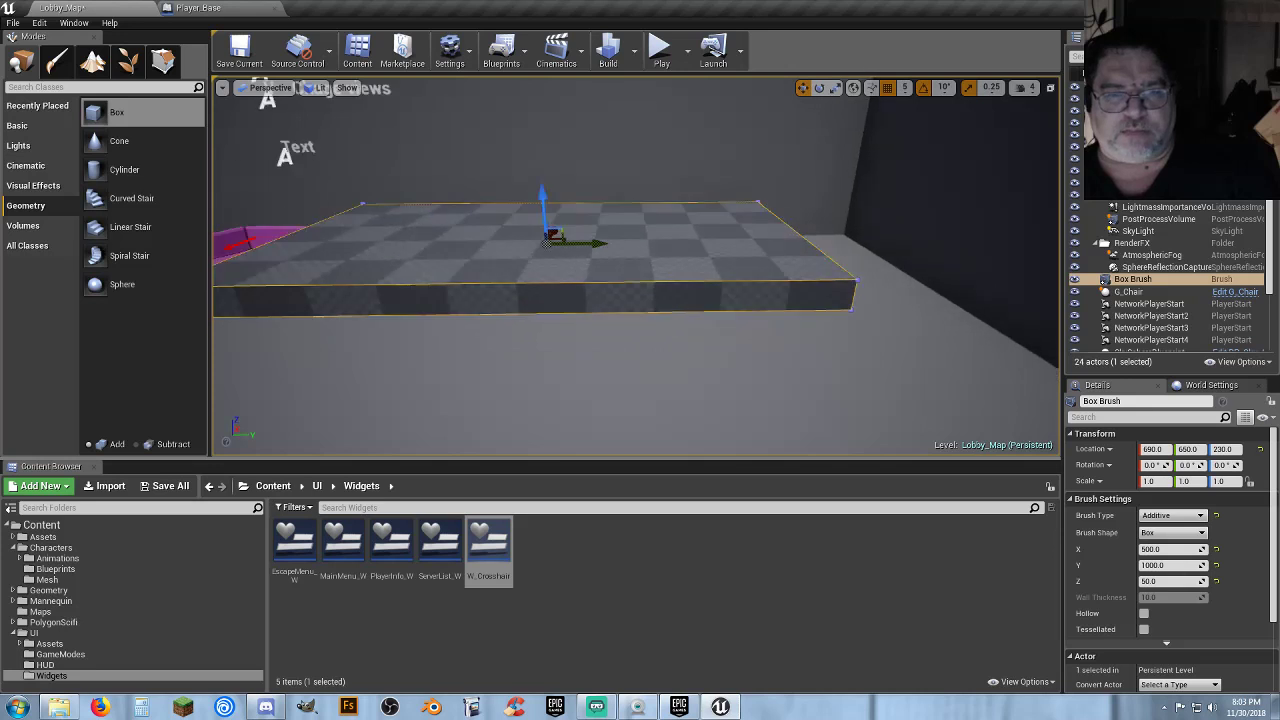
Delete the flat box brush from the level
click(1125, 291)
click(1140, 280)
key(Delete)
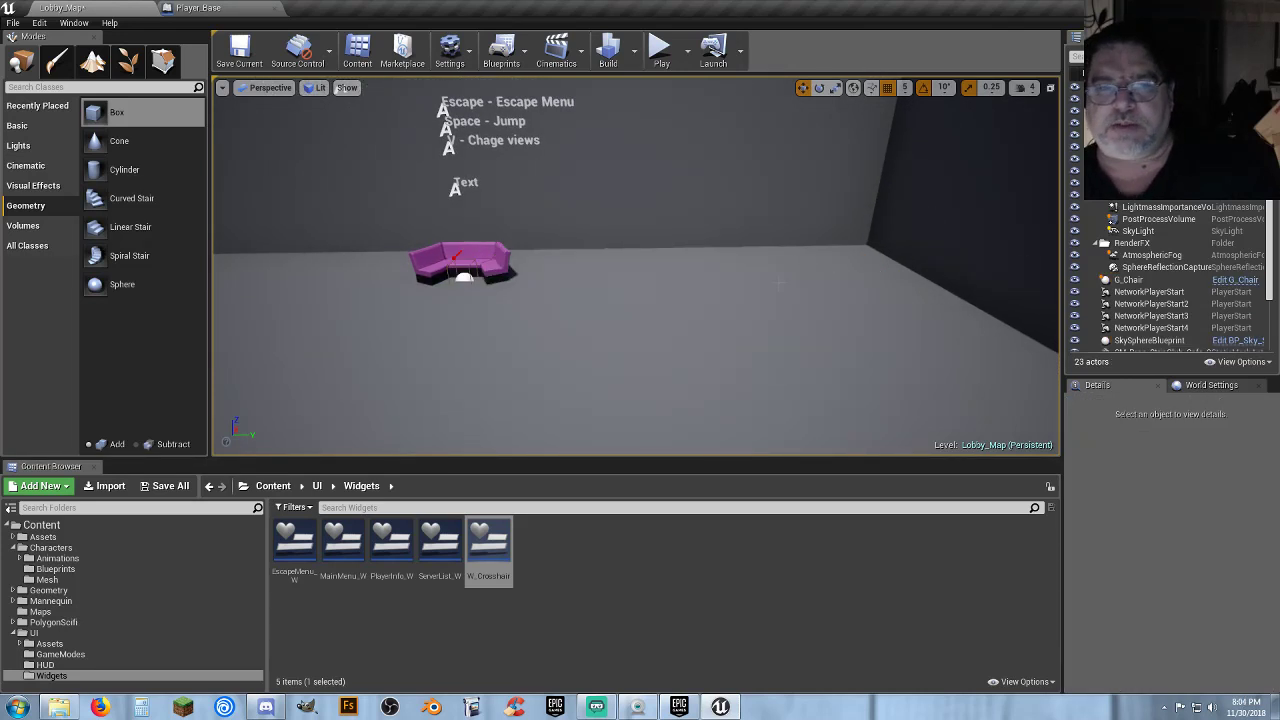
Look over the room and the remaining actors in the level, and open the project's root Content folder
right_drag(780, 283, 700, 243)
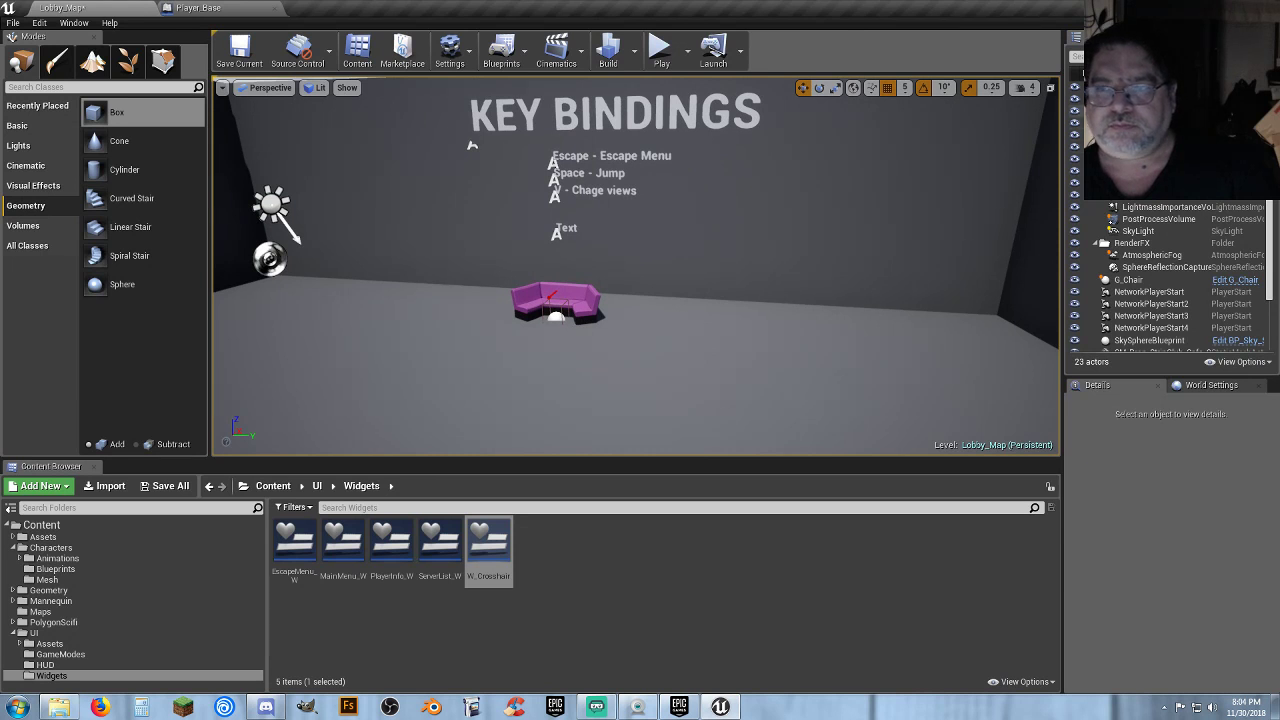
scroll(1165, 280, down, 2)
scroll(1165, 280, down, 2)
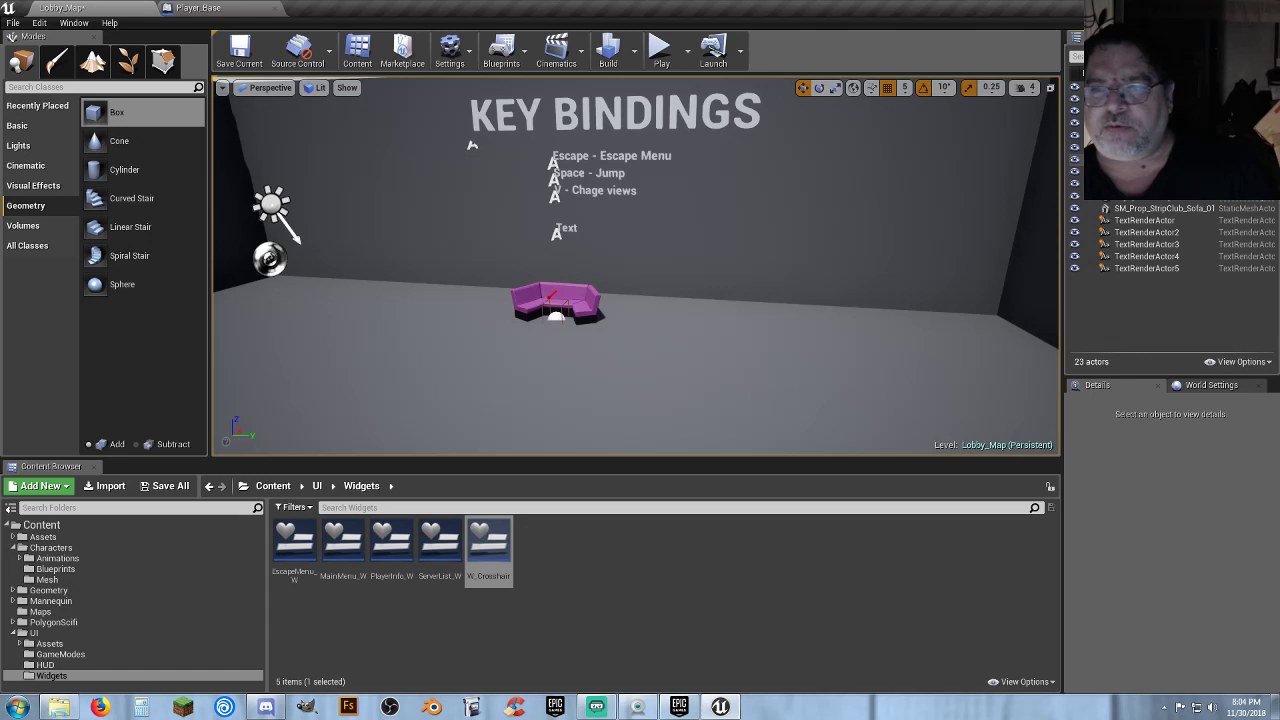
mouse_move(891, 271)
right_down()
mouse_move(700, 272)
mouse_move(888, 272)
right_up()
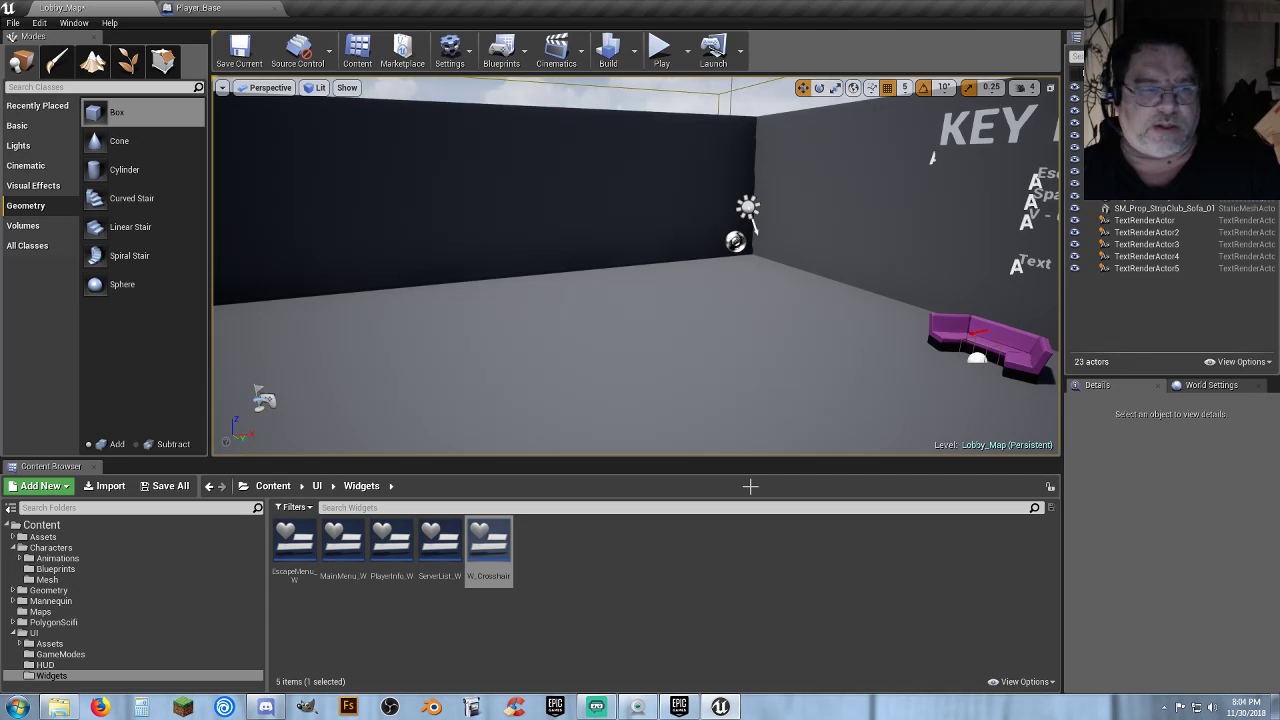
click(626, 576)
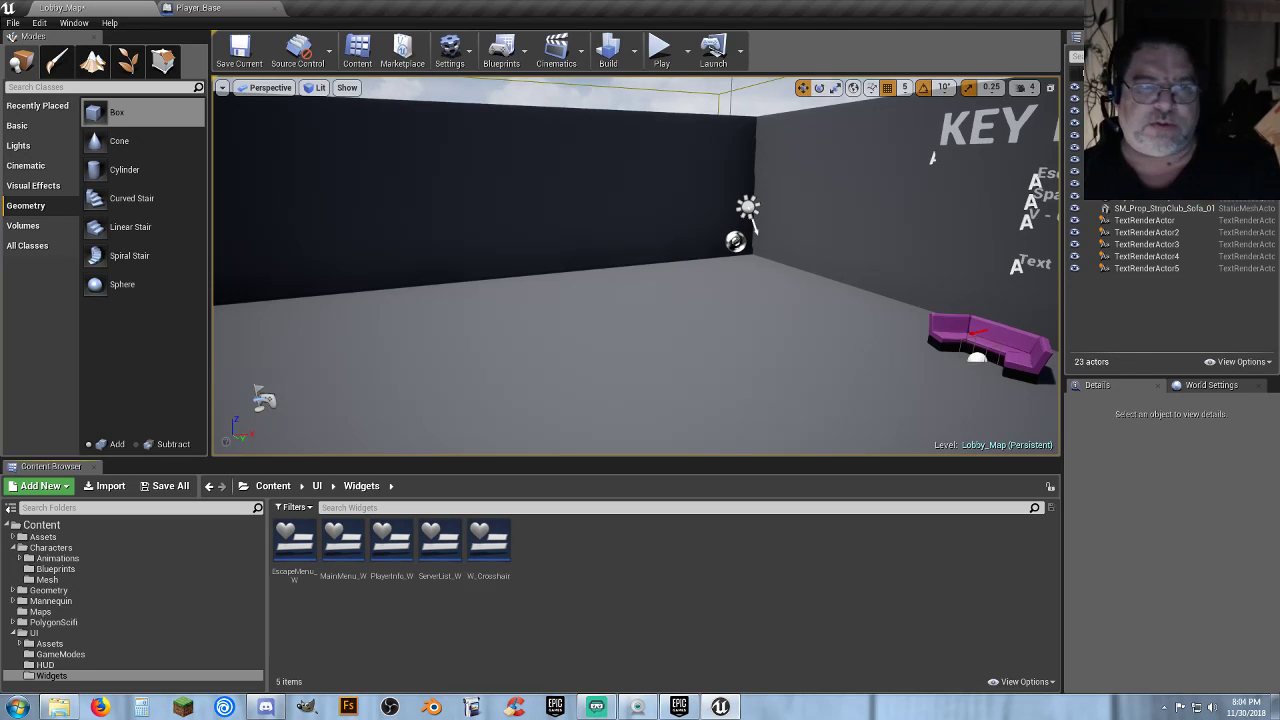
right_drag(646, 360, 830, 374)
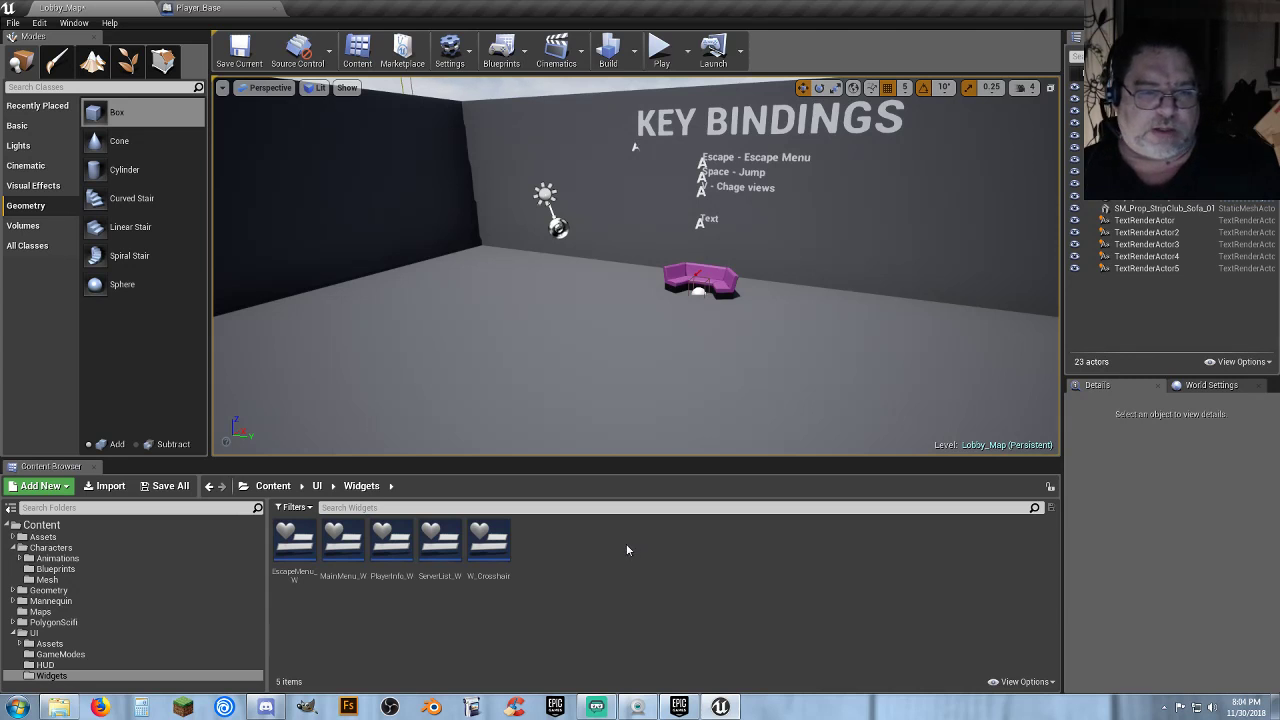
click(66, 528)
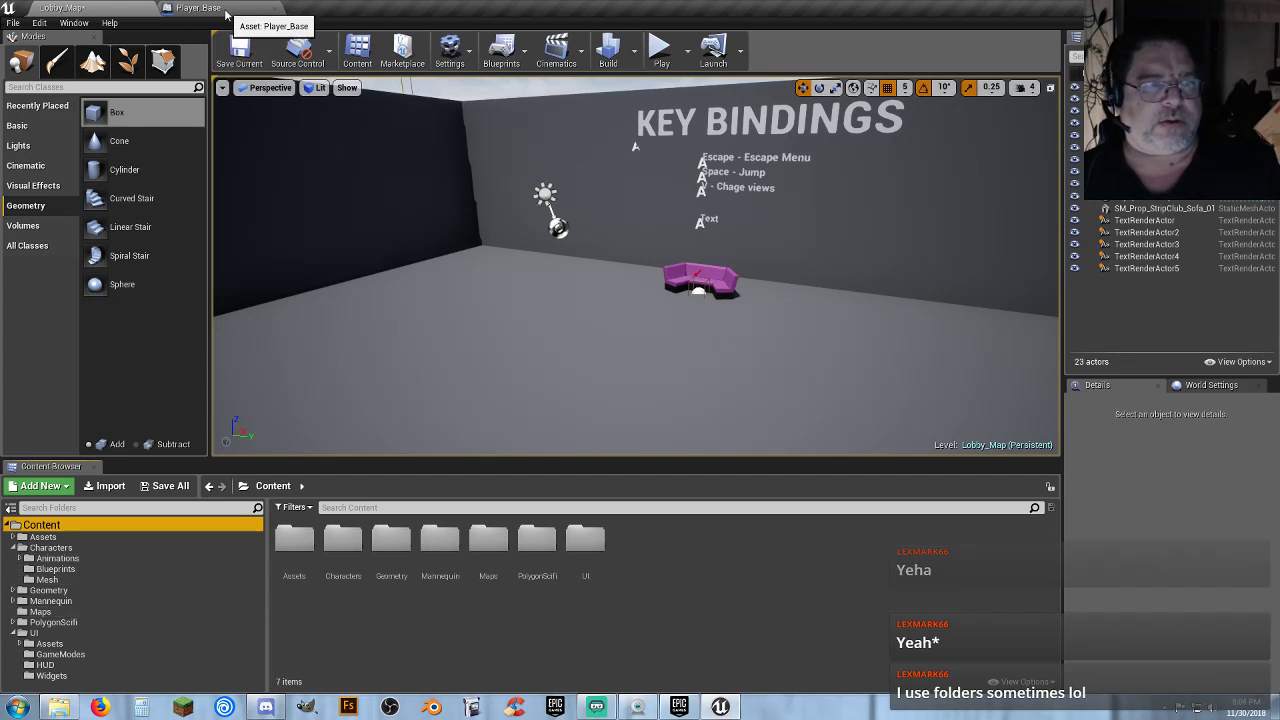
Play the level, fire line traces at the walls in first-person view, and end the play session
click(661, 47)
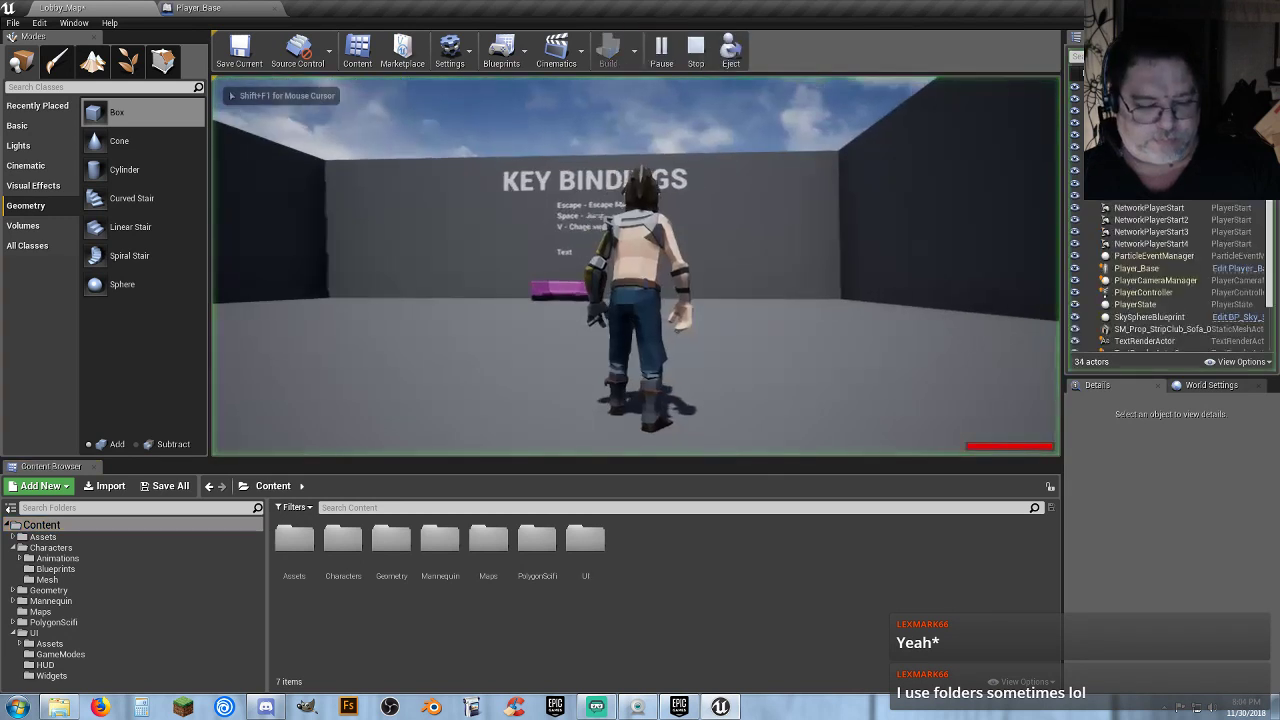
key(v)
click(635, 265)
click(635, 265)
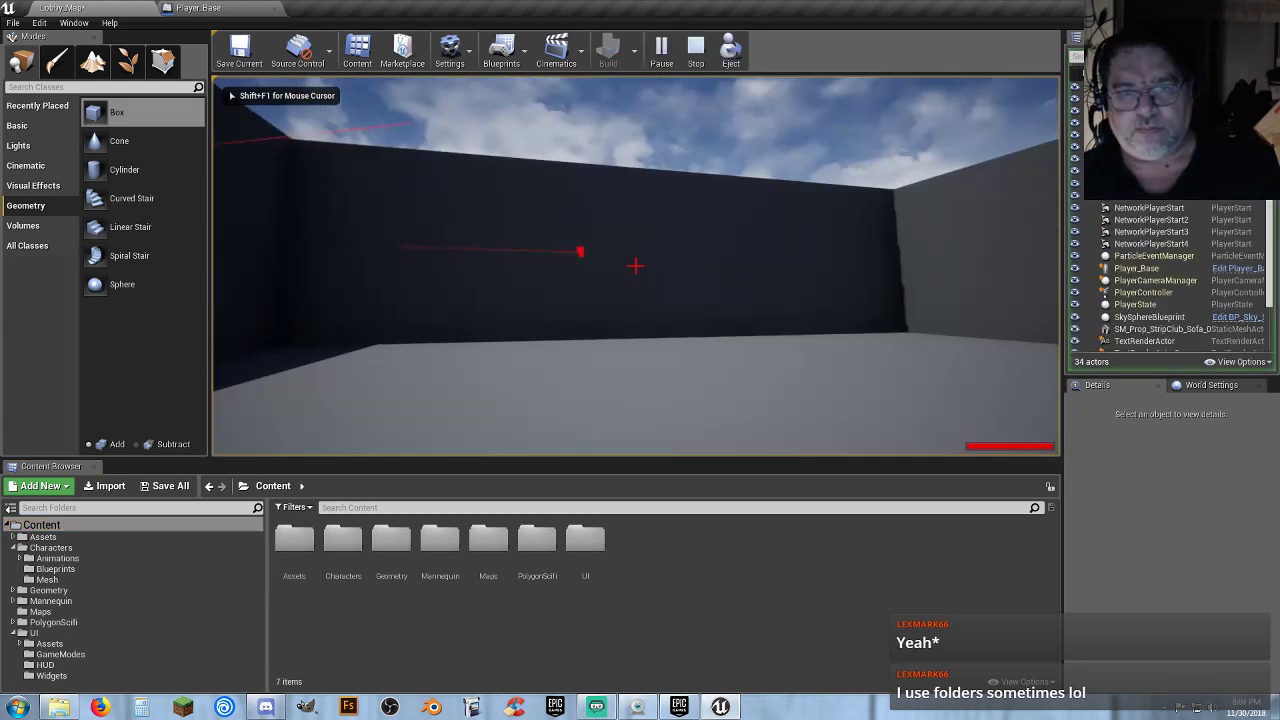
key(Escape)
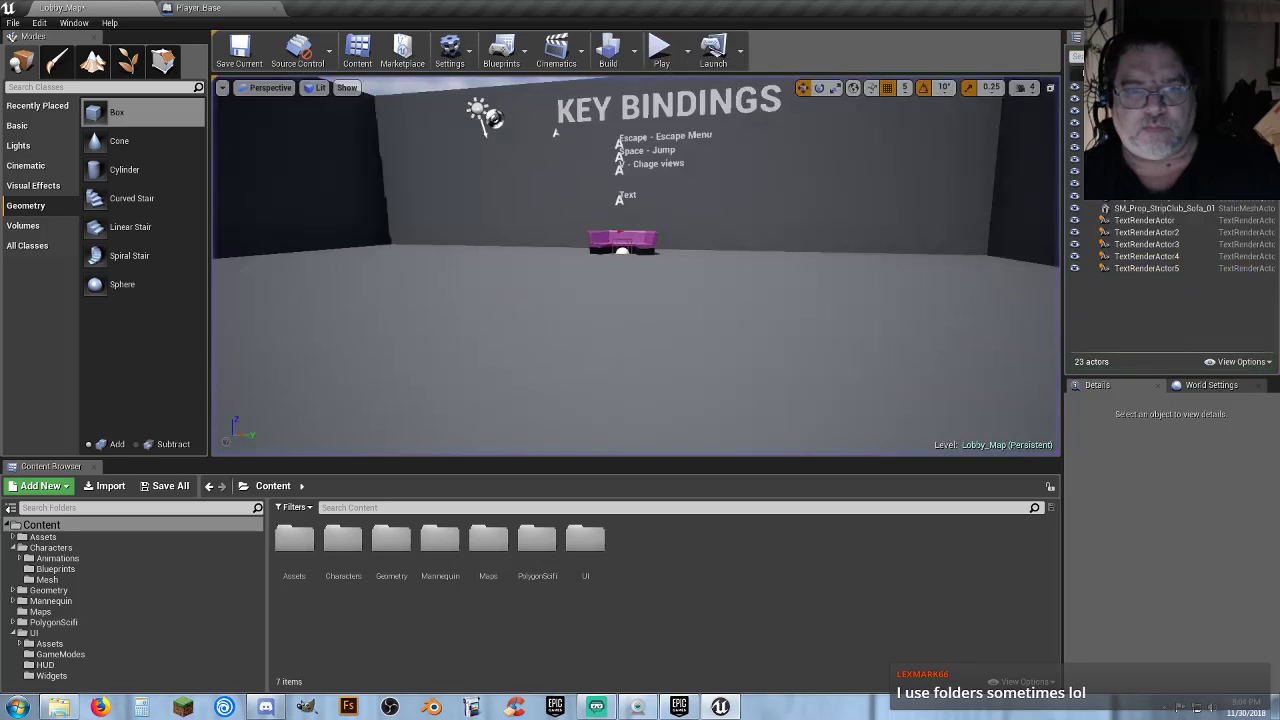
Start another play session, switch to first-person view, and jump while looking down at the character's shadow
right_drag(636, 265, 520, 255)
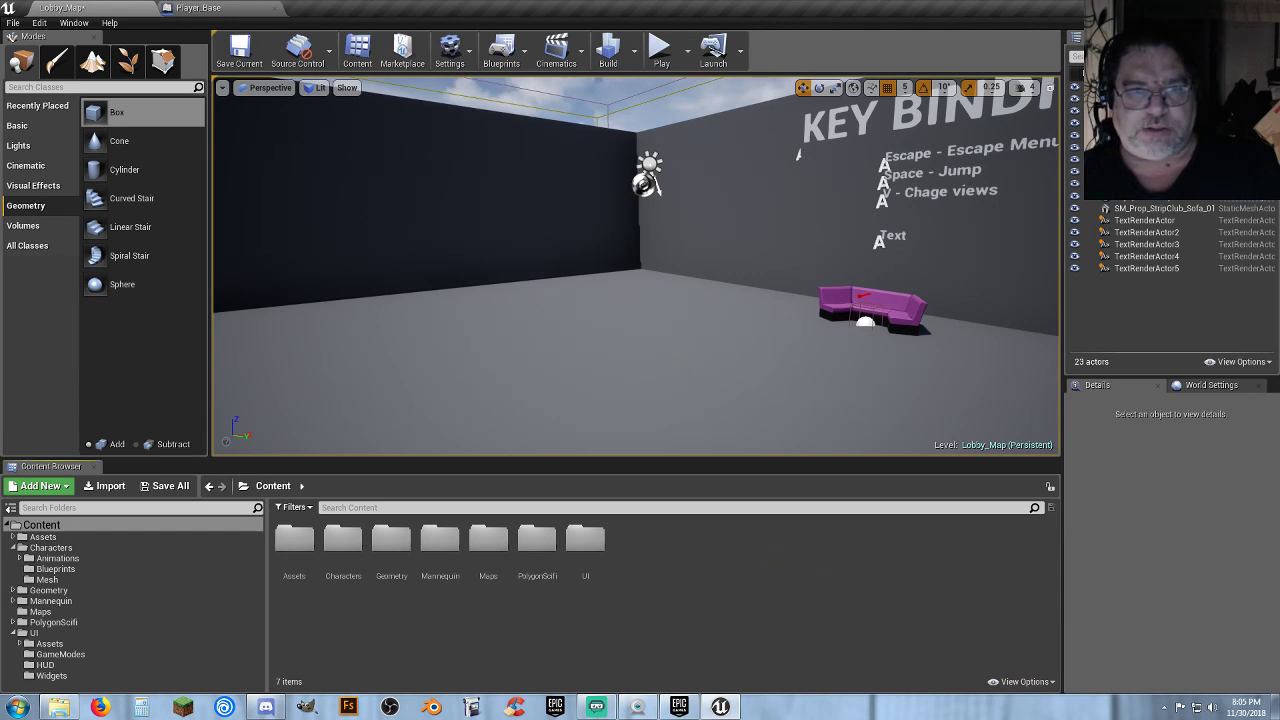
click(660, 50)
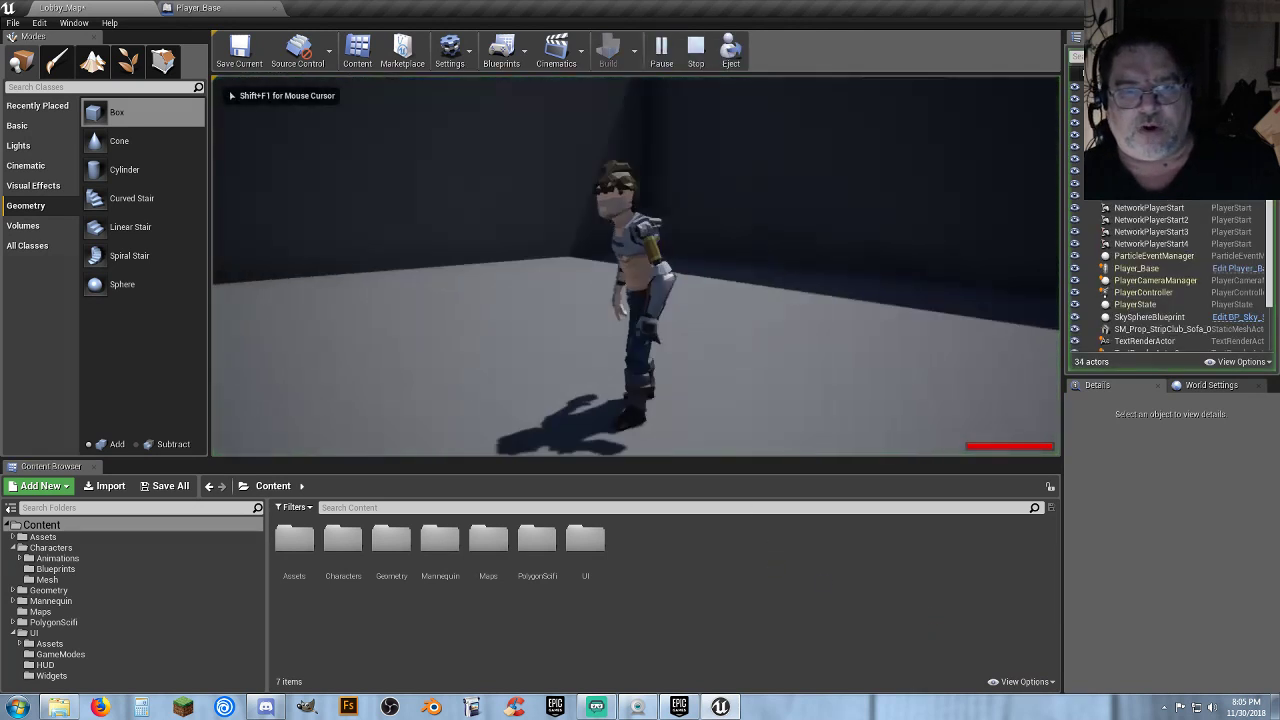
key(v)
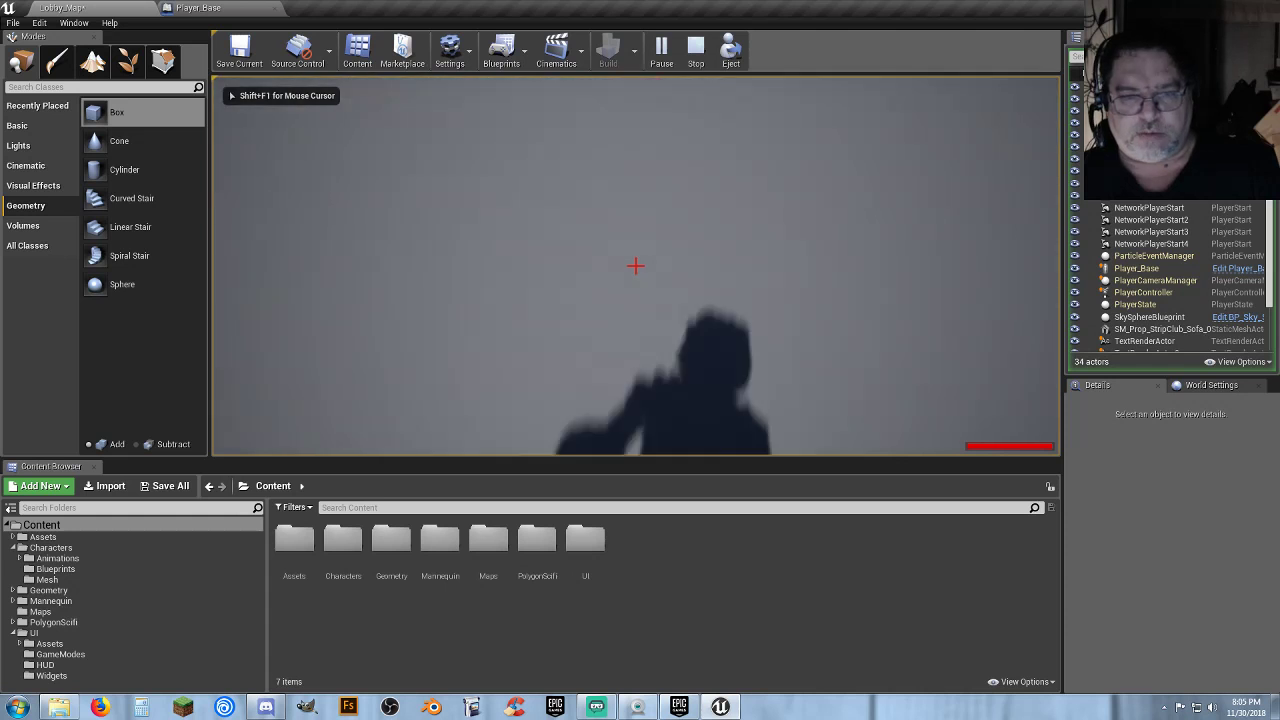
key(space)
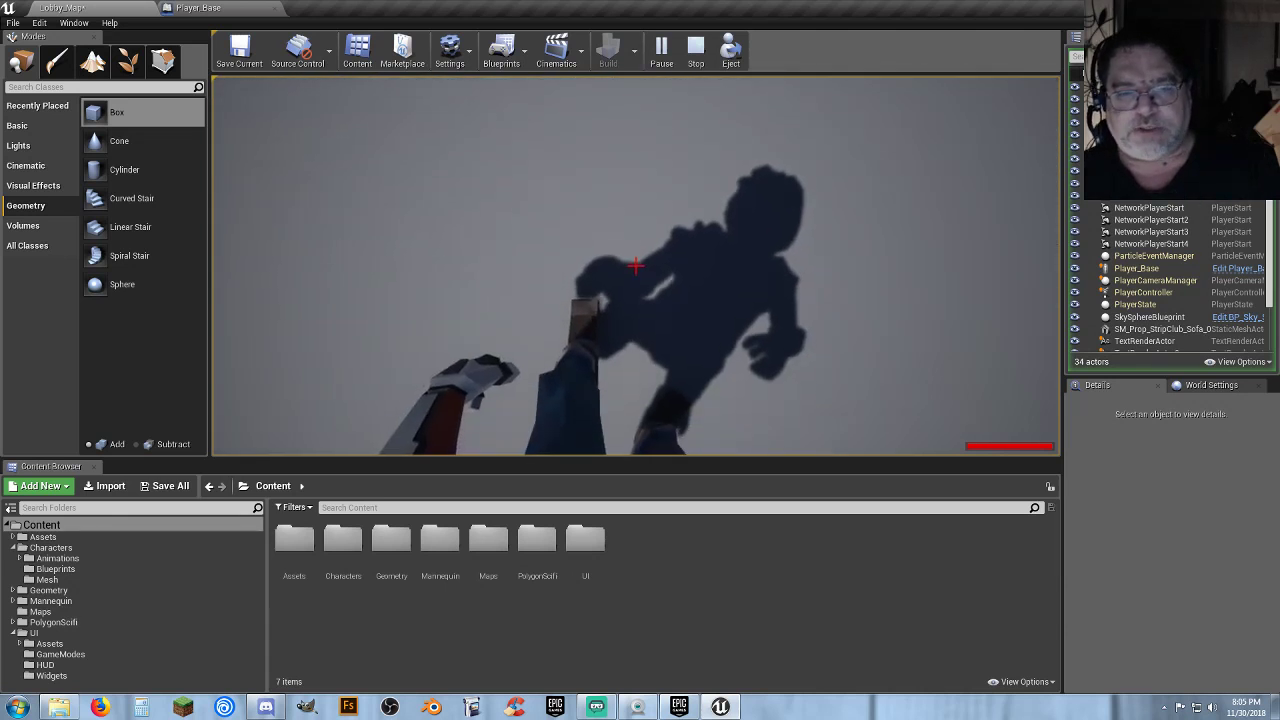
Switch between third-person and first-person views while moving toward the Key Bindings wall, and end the play session
key(v)
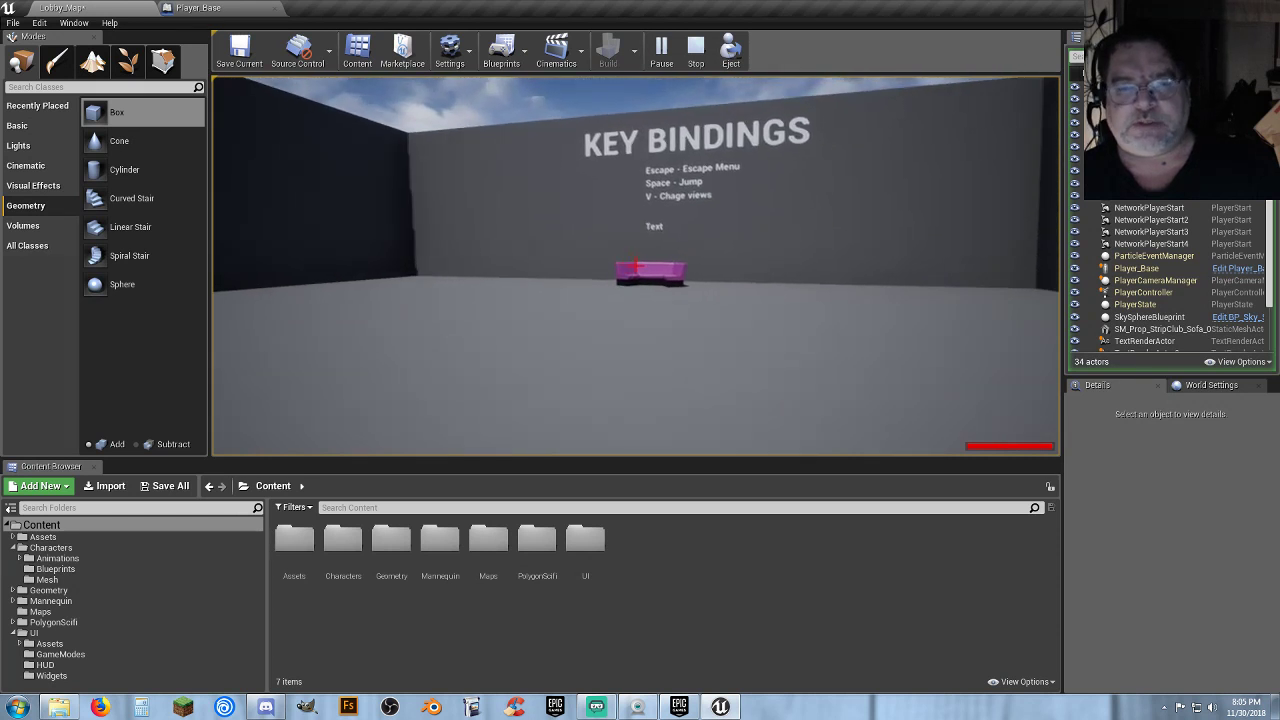
key(w)
key(a)
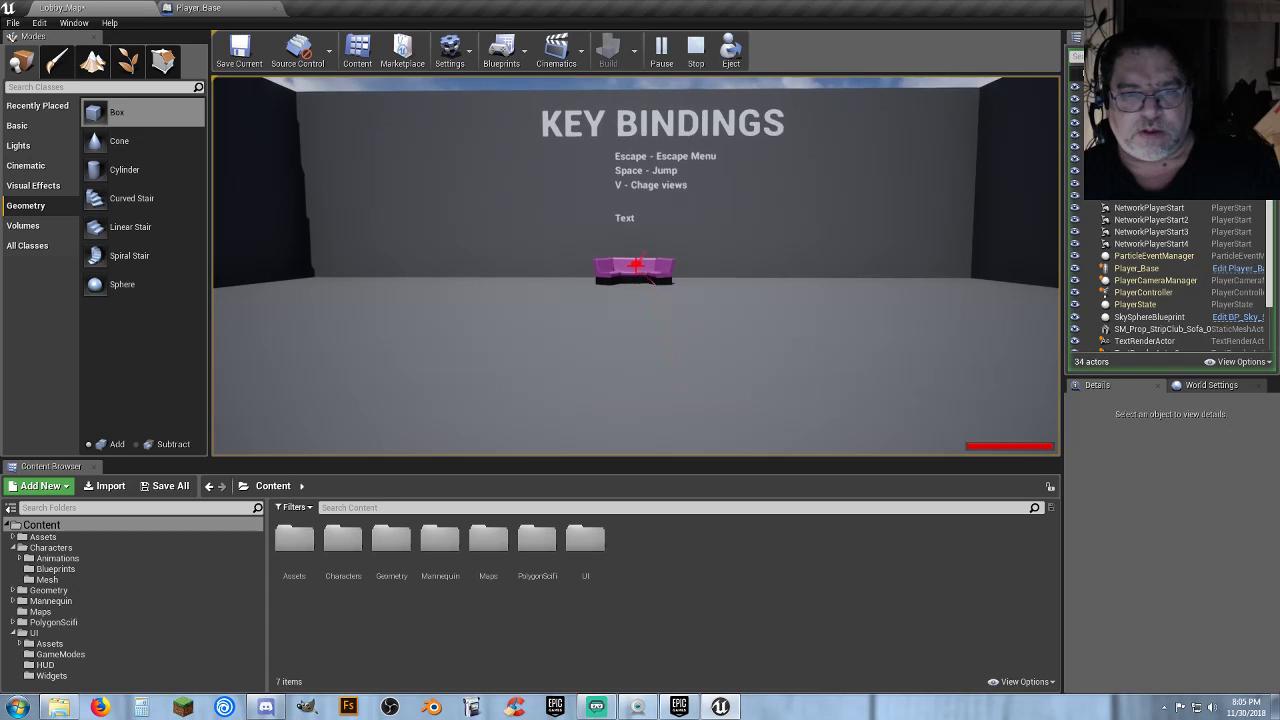
key(v)
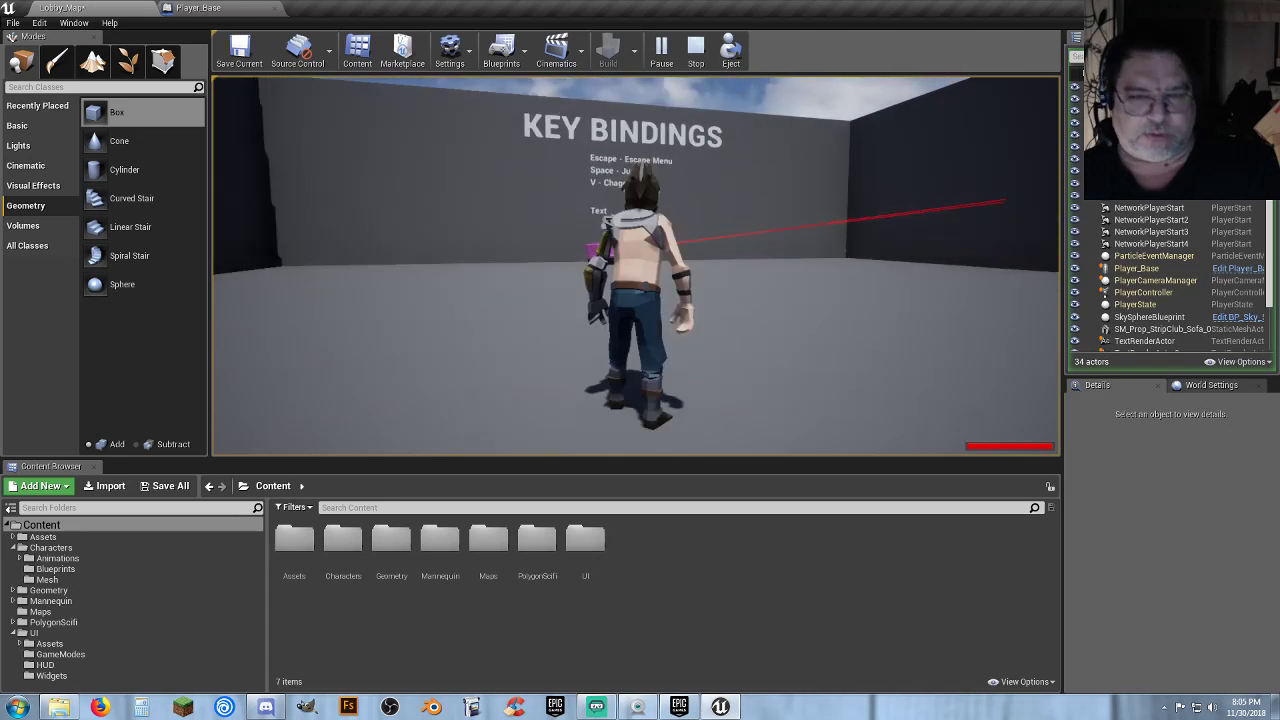
key(shift+F1)
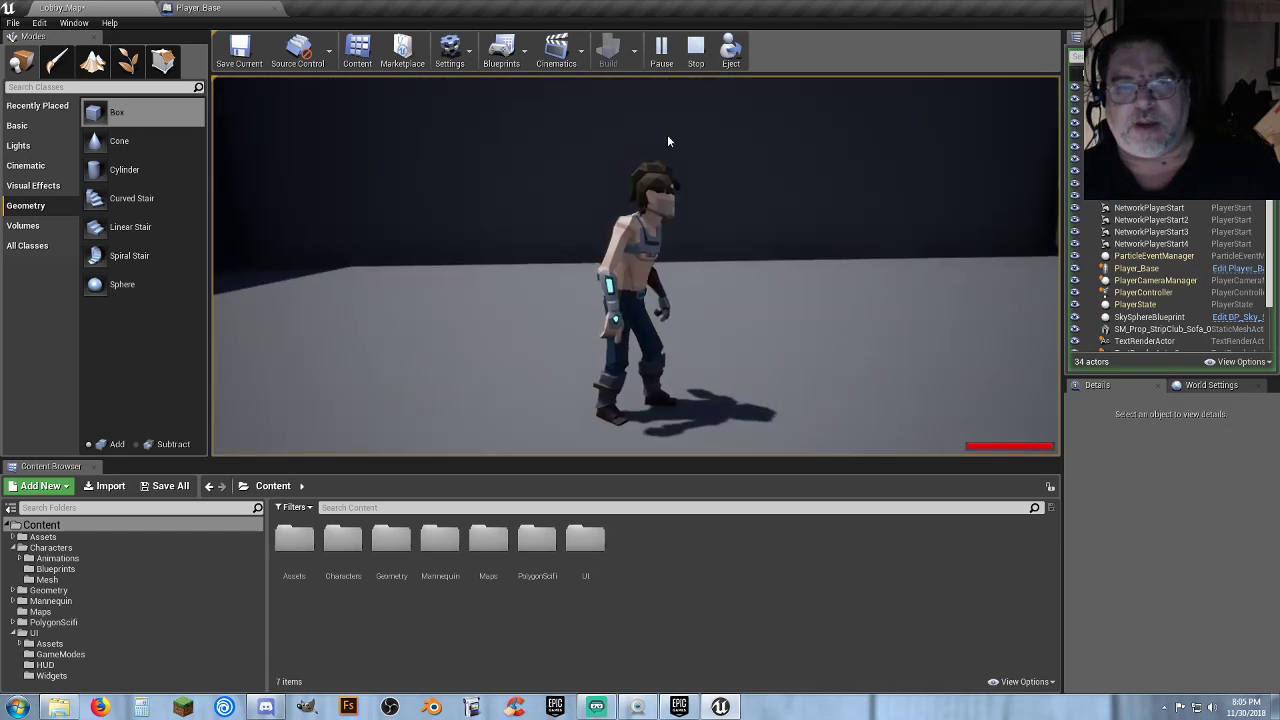
key(Escape)
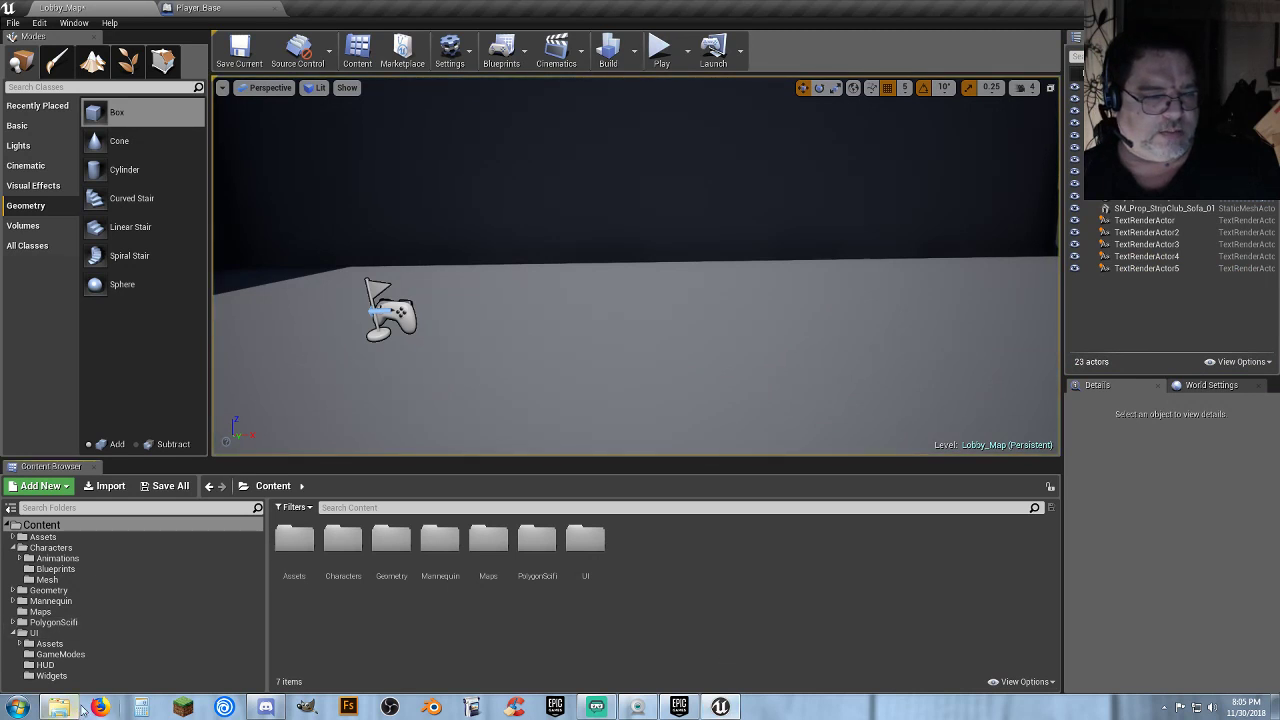
Create a folder named Audio inside the Assets folder and open it
click(14, 537)
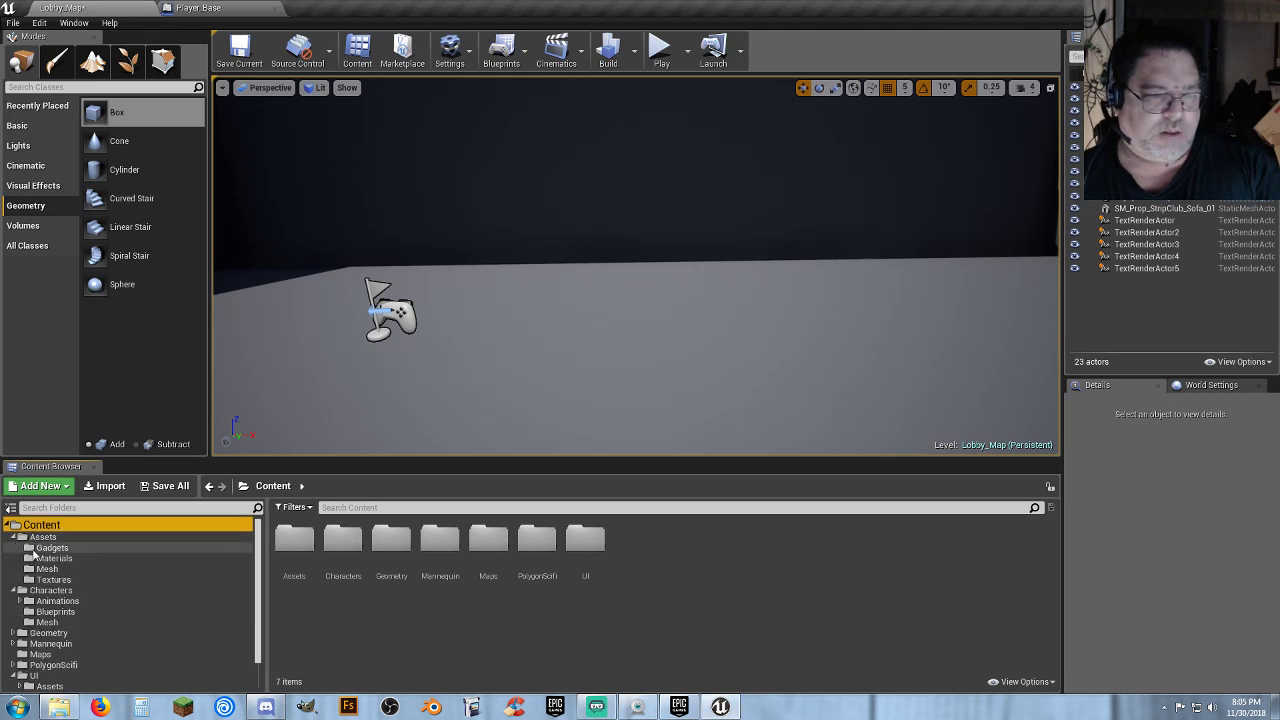
click(44, 538)
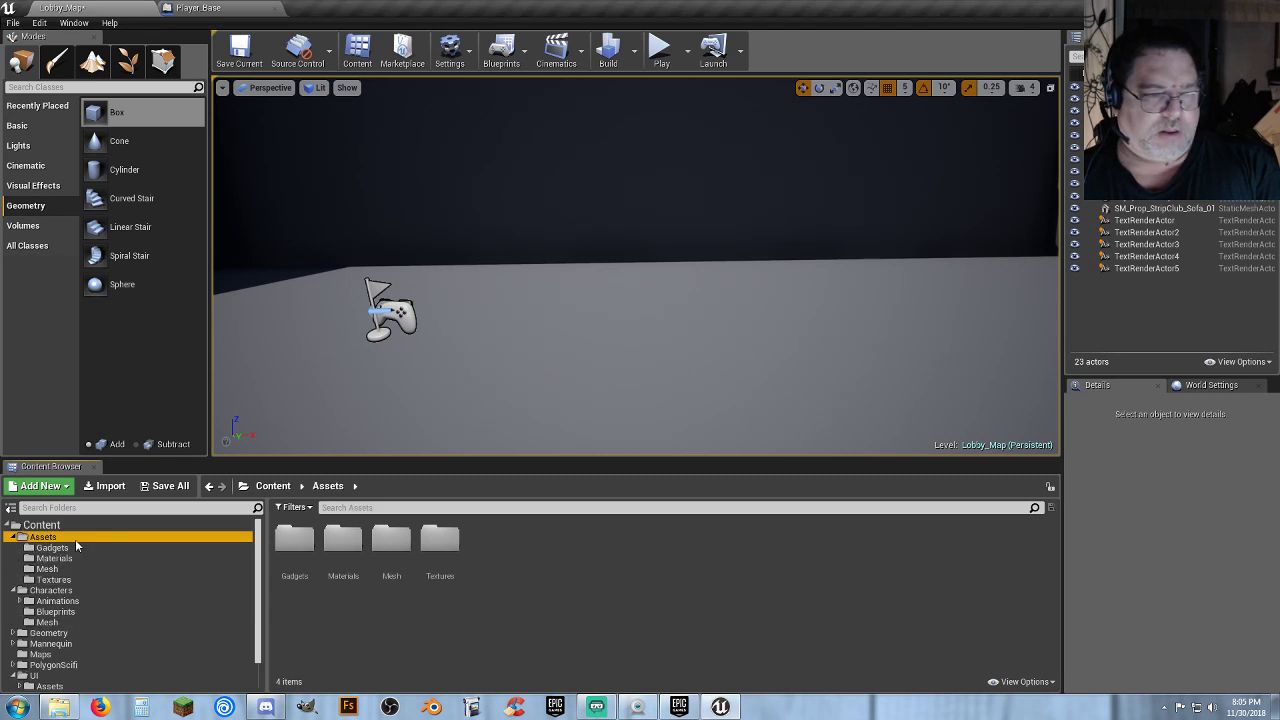
right_click(500, 549)
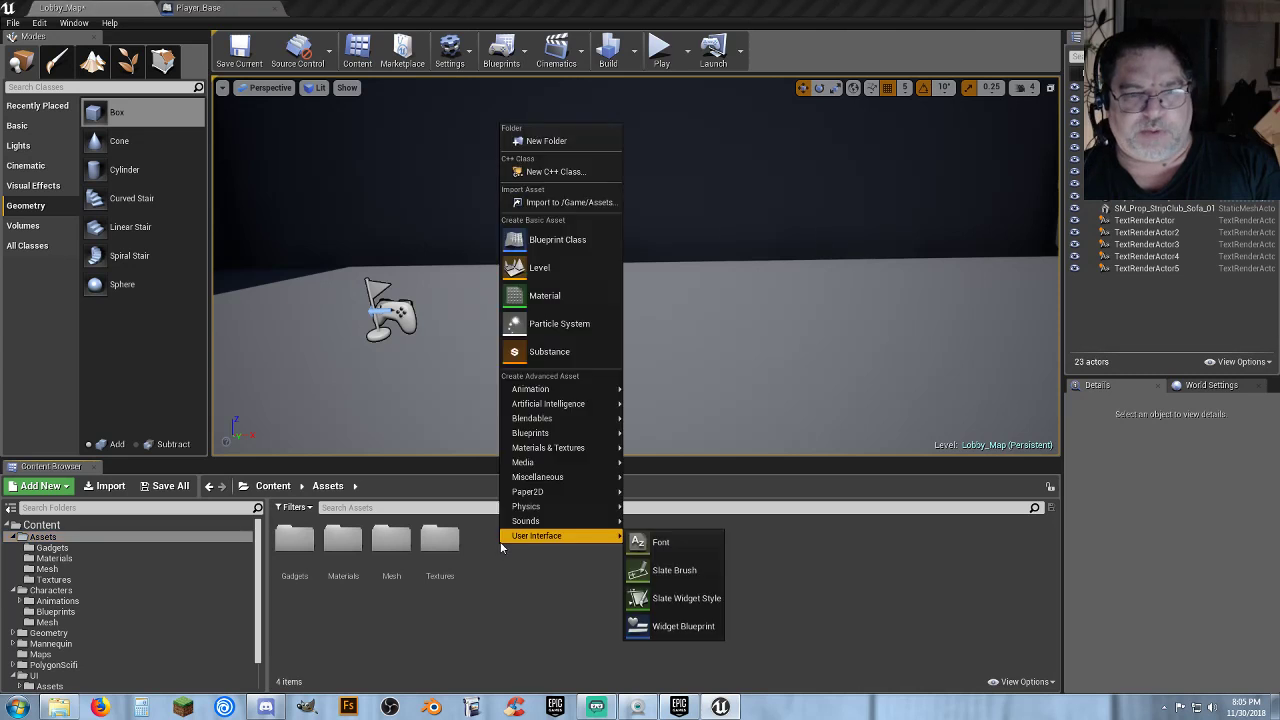
click(579, 141)
text(Au)
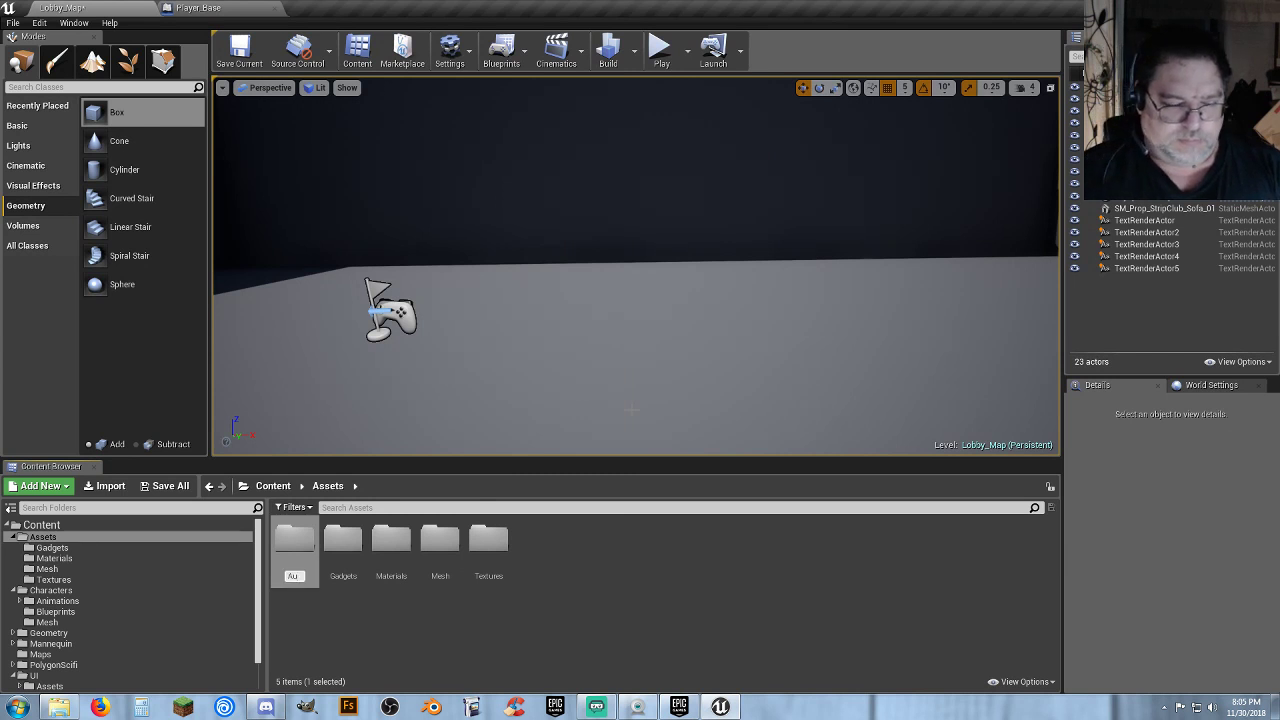
text(dio)
key(Return)
key(Return)
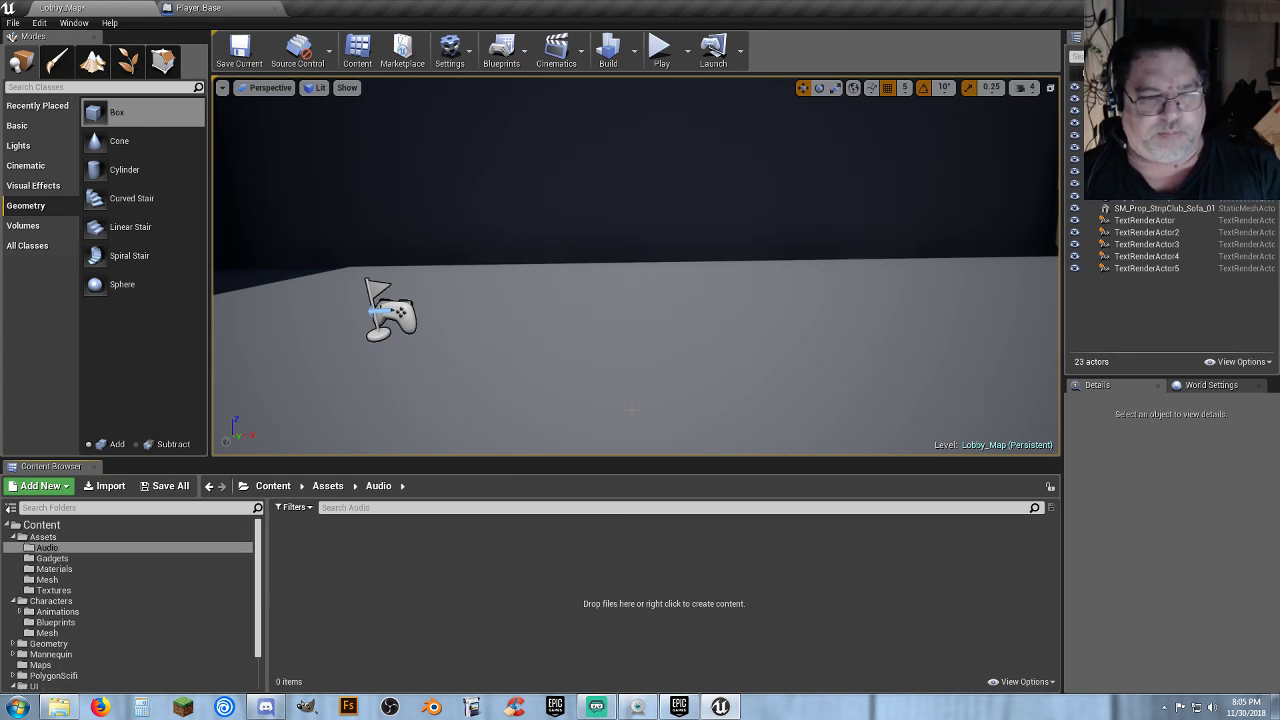
Create a folder named Effects inside the Audio folder and open it
right_click(342, 558)
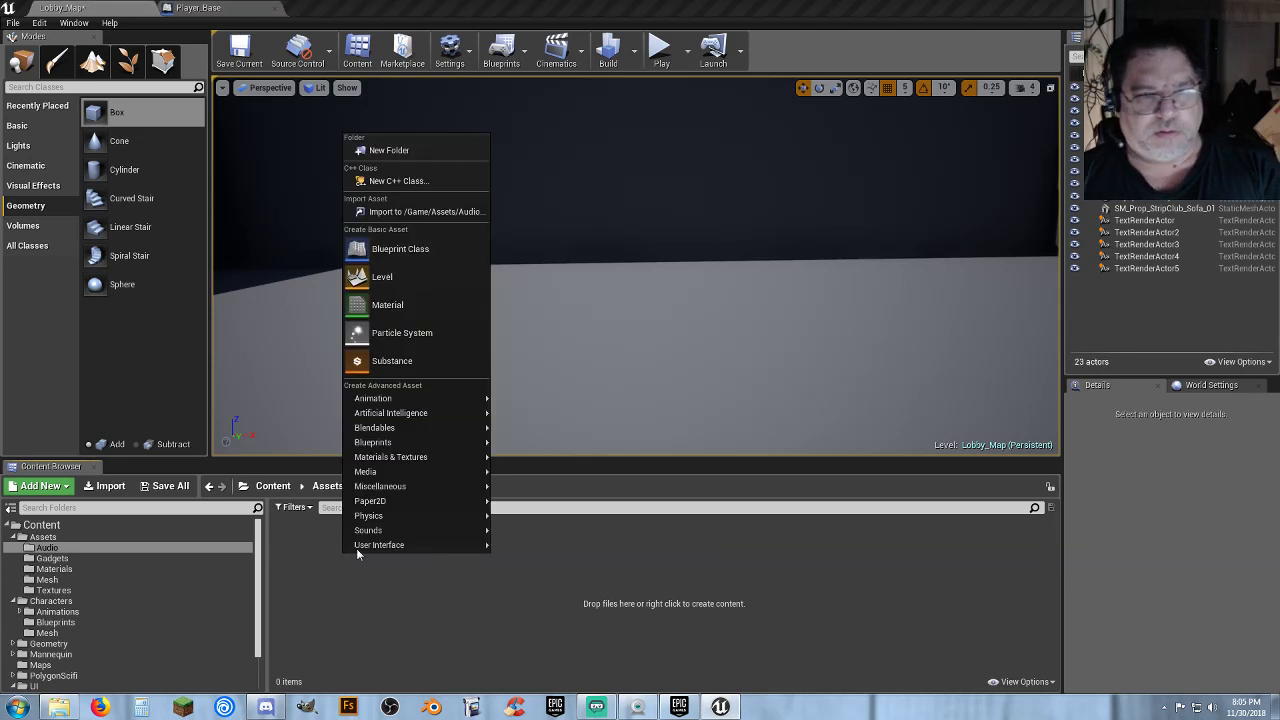
click(446, 150)
text(E)
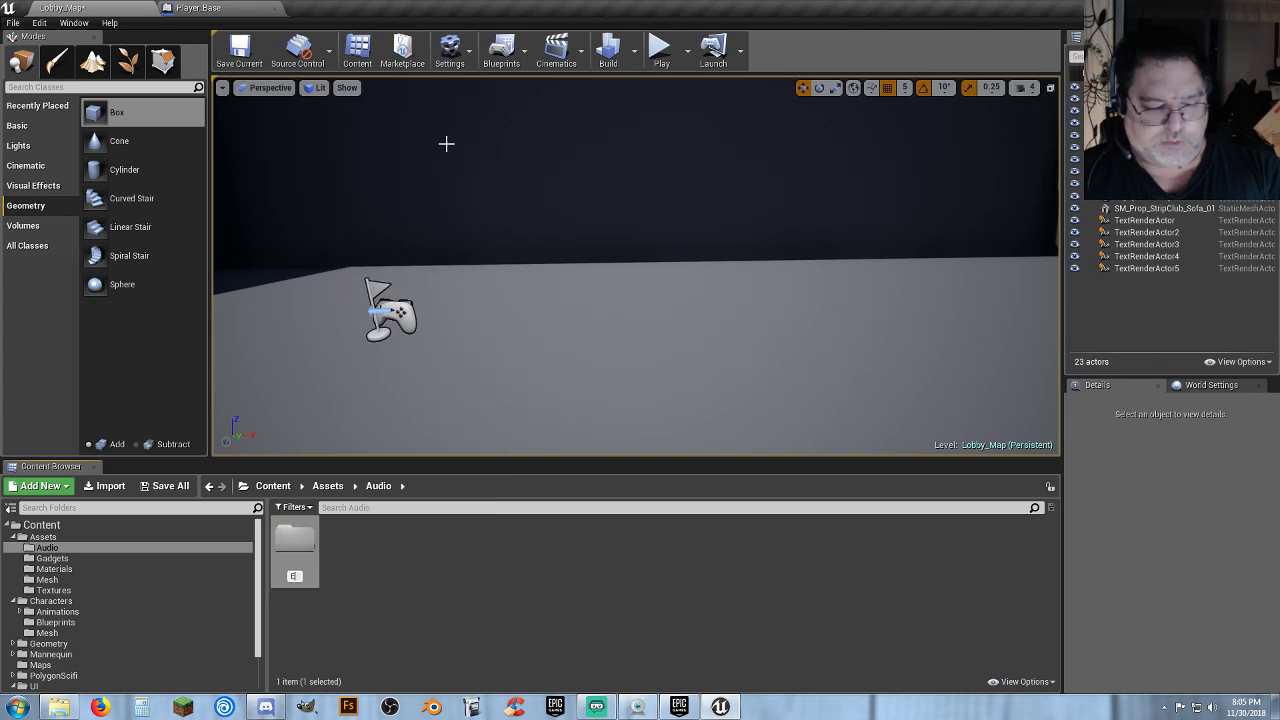
text(ffects)
key(BackSpace)
key(BackSpace)
key(BackSpace)
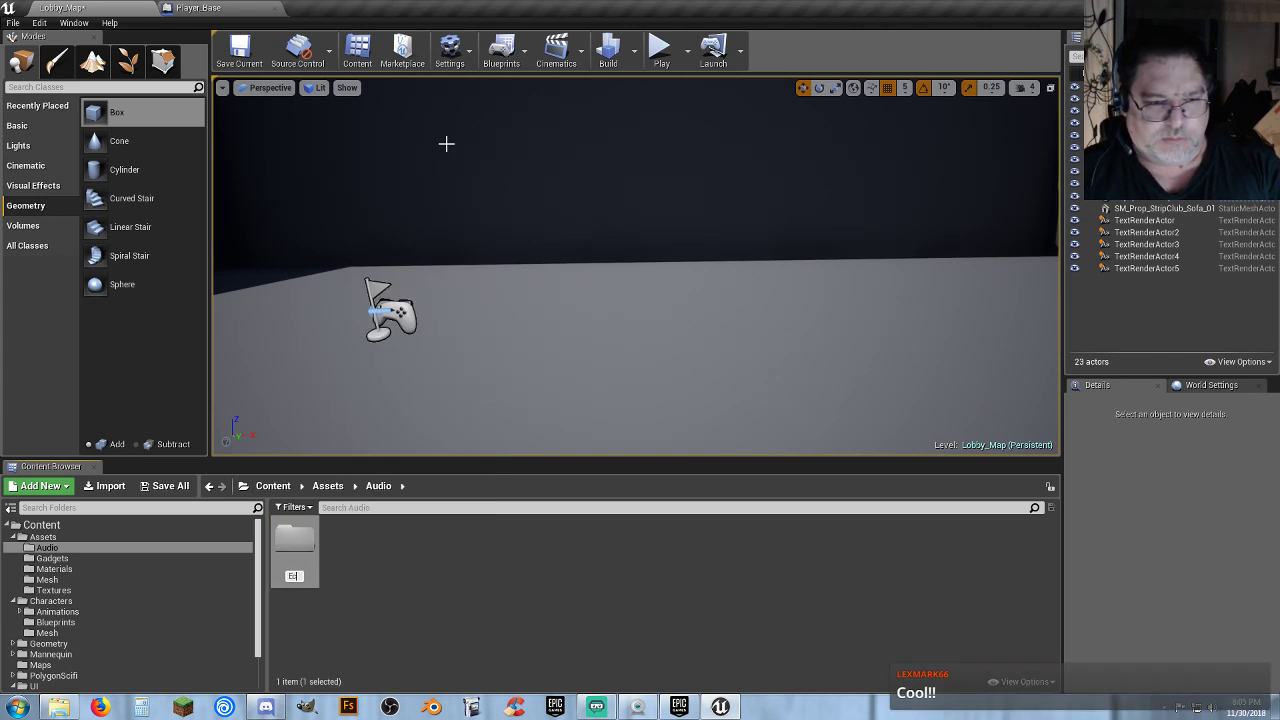
text(ffects)
key(Return)
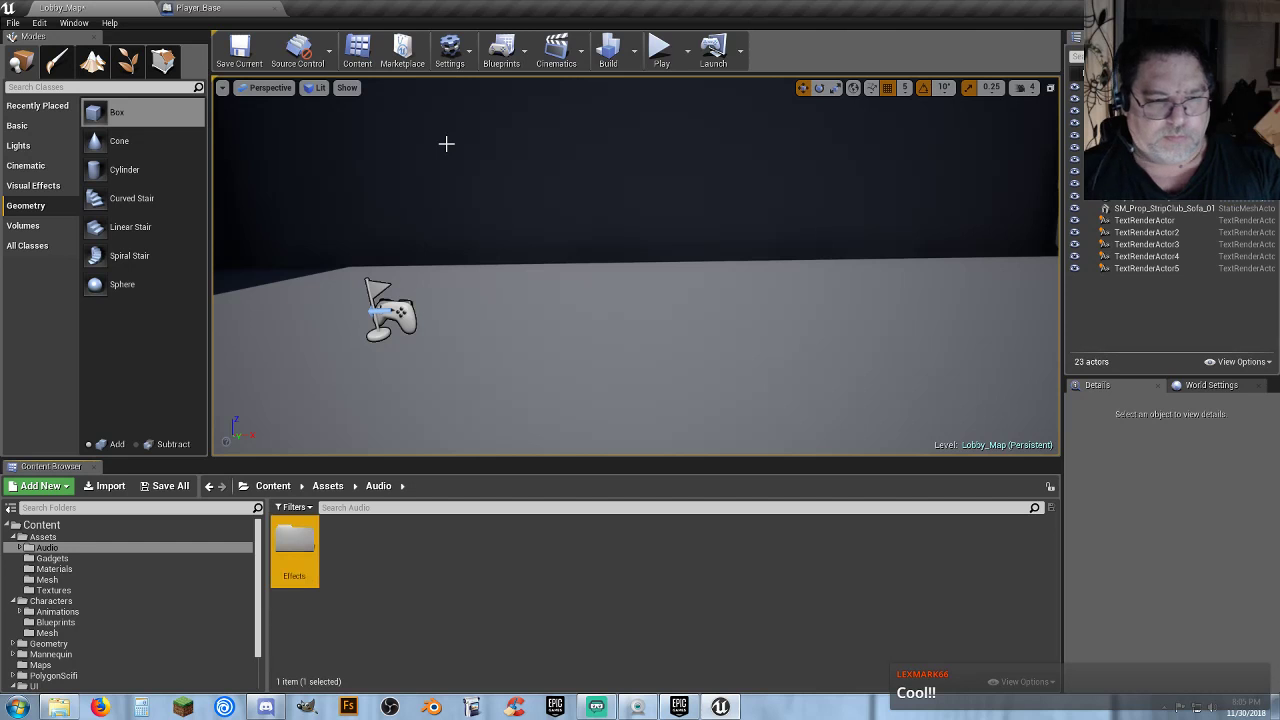
double_click(300, 550)
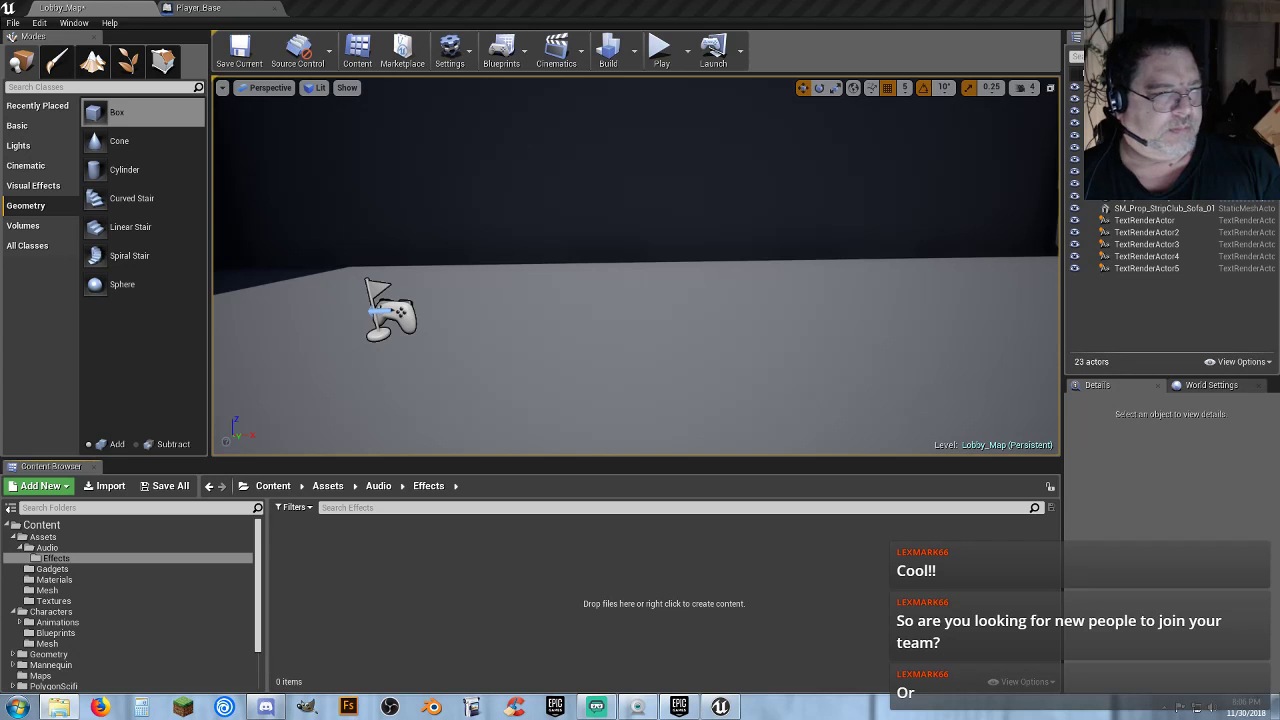
Import the 9mm, Rifle, Shotgun and Sniper sound files into the Effects folder and save them together with Lobby_Map
drag(193, 569, 382, 557)
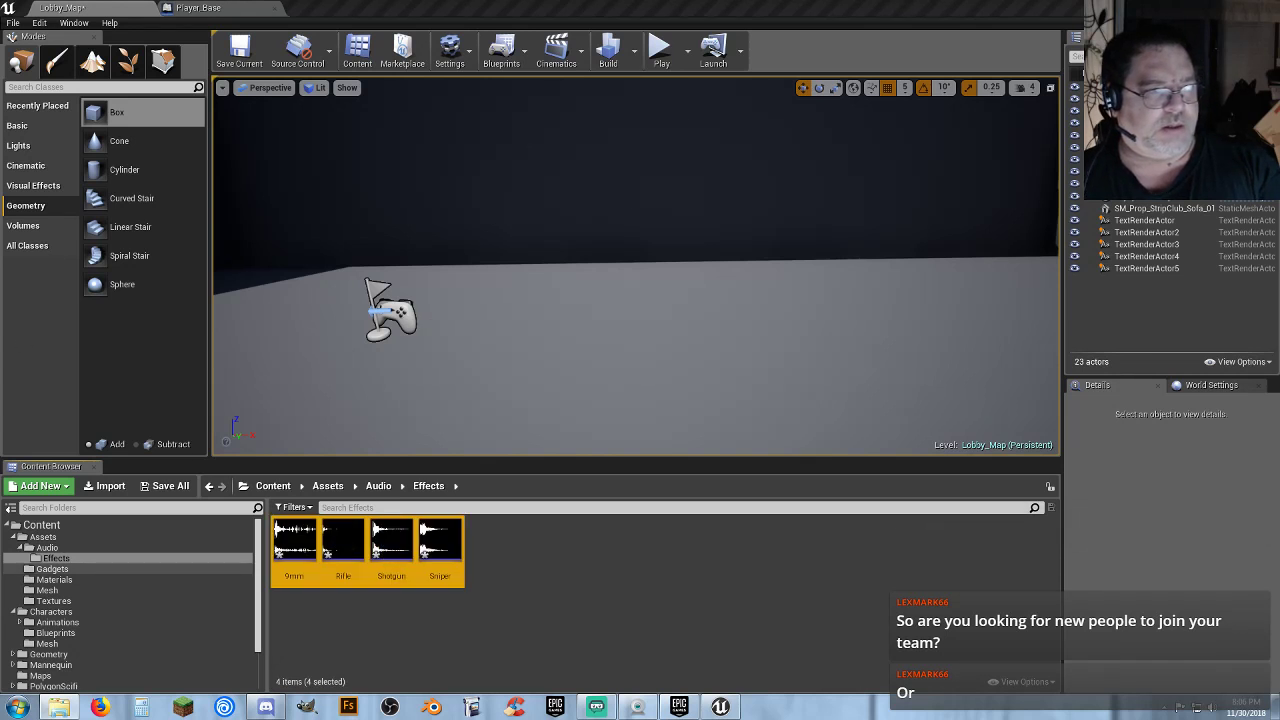
click(608, 552)
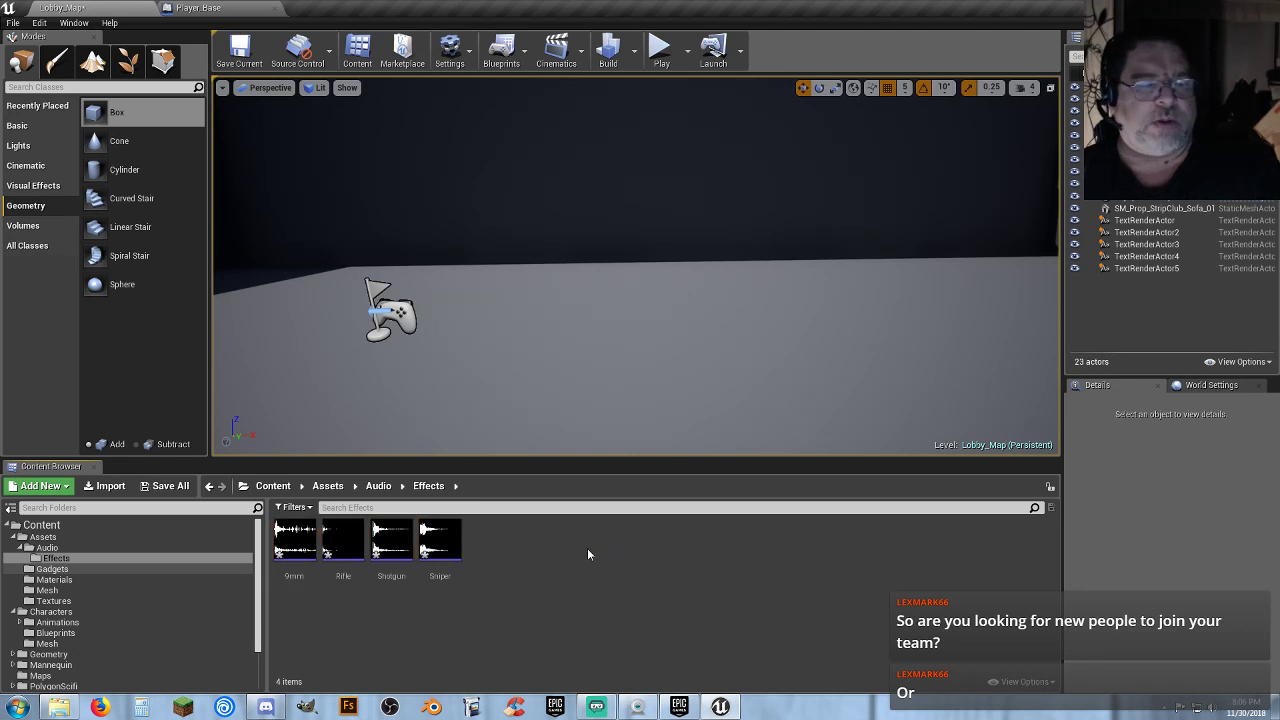
click(165, 486)
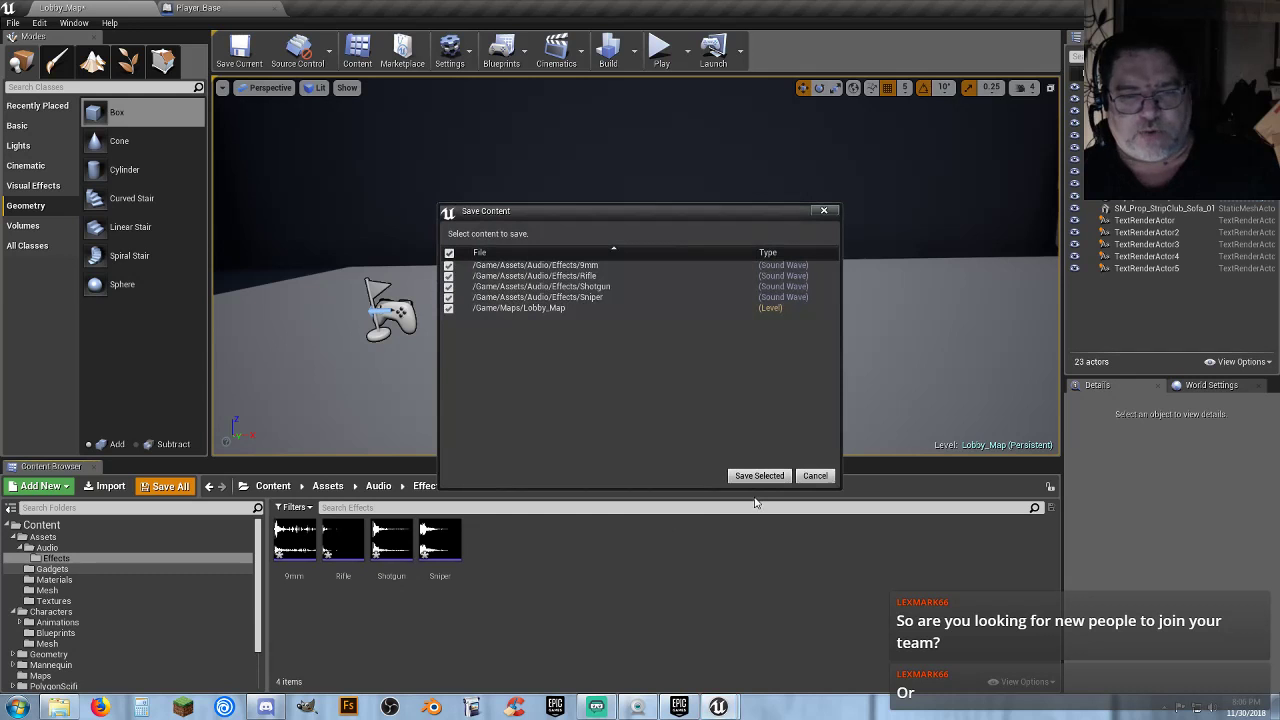
click(759, 476)
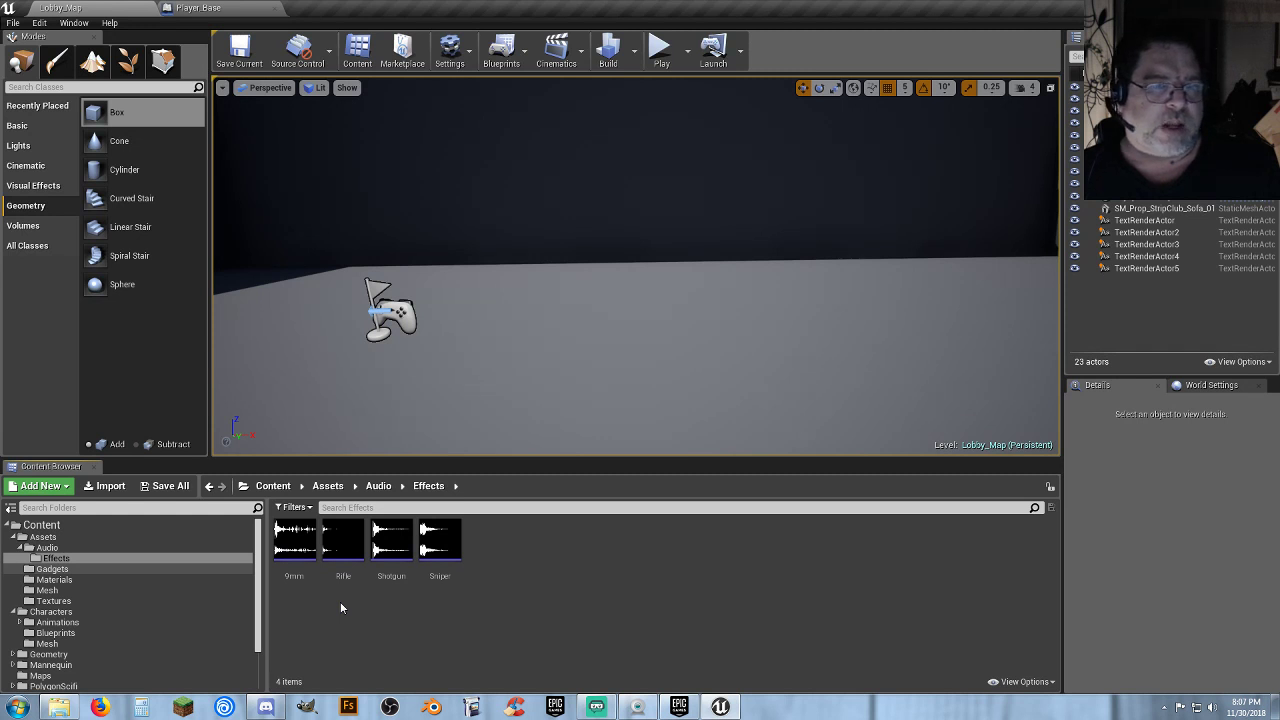
Open the Weapons folder under the PolygonScifi meshes and look through its weapon assets
click(13, 686)
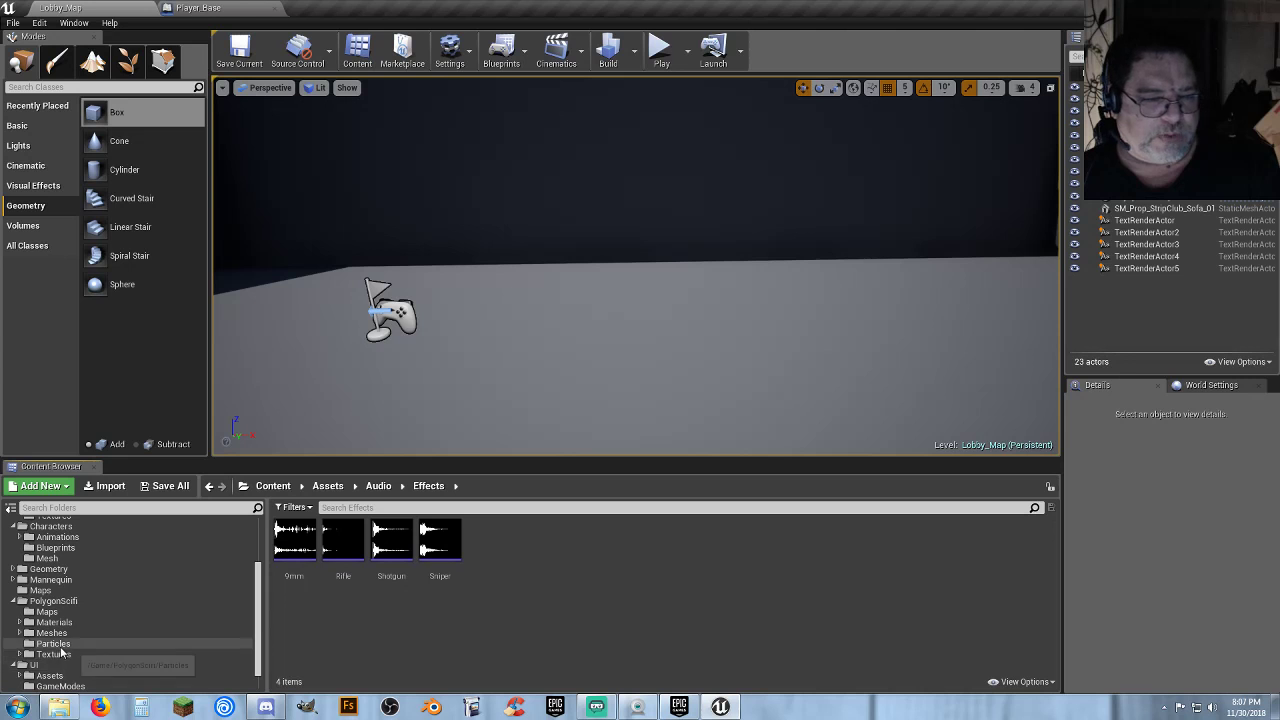
scroll(62, 660, down, 1)
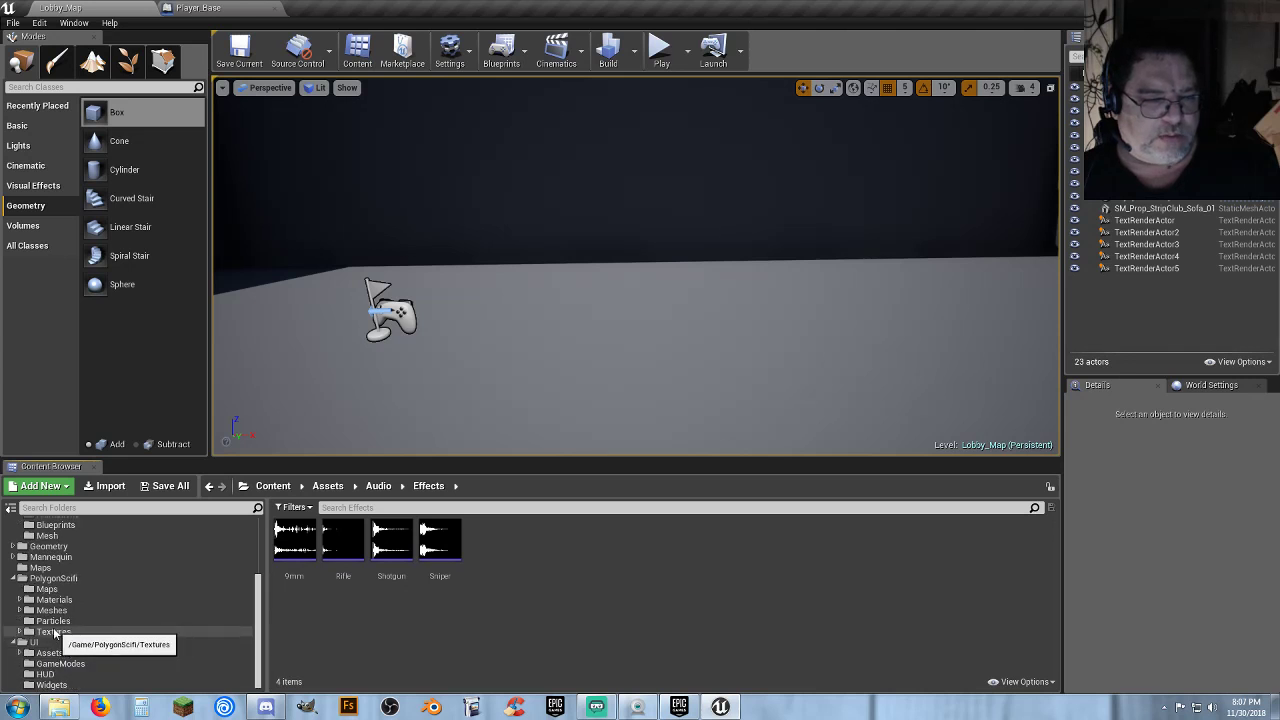
click(20, 611)
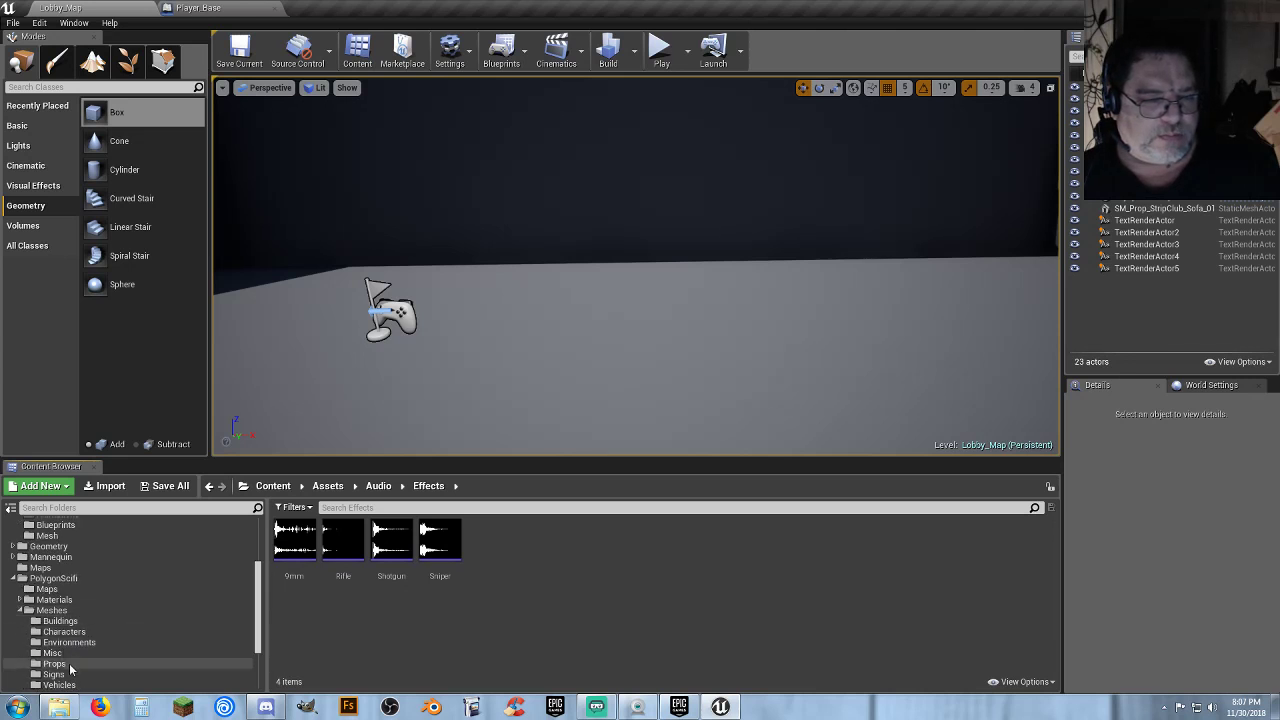
scroll(69, 660, down, 3)
click(60, 631)
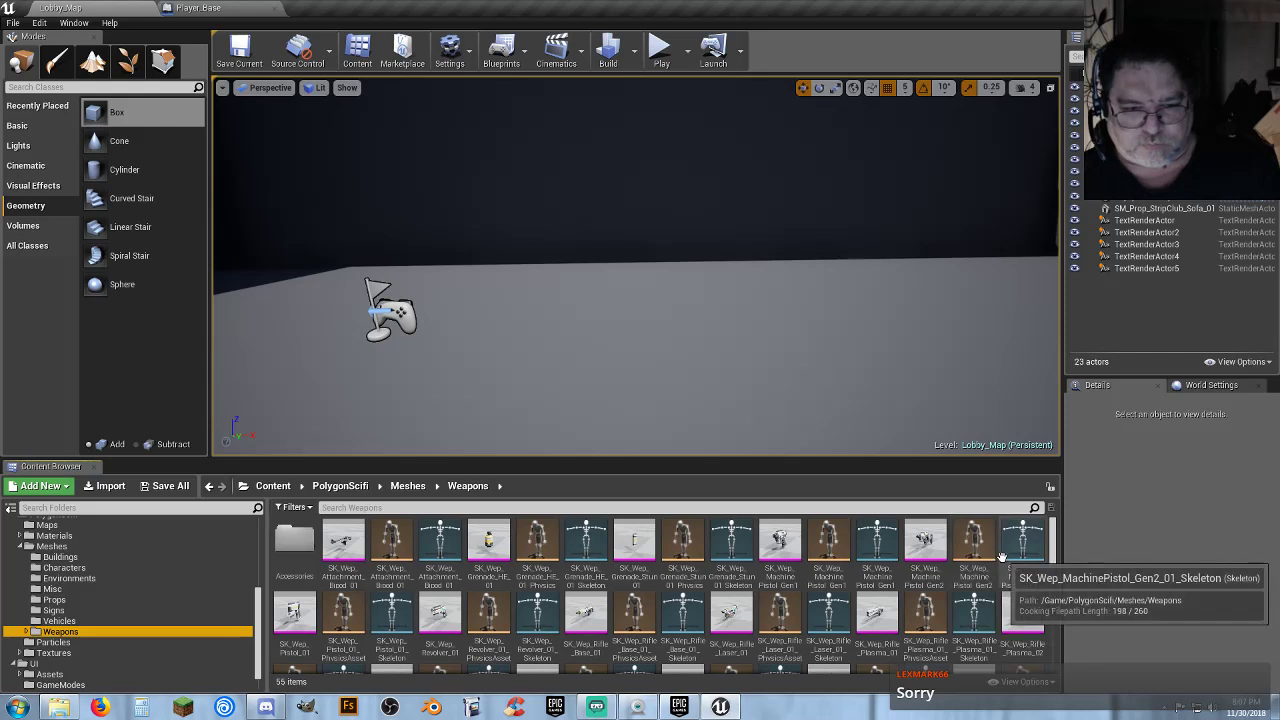
scroll(1001, 593, down, 3)
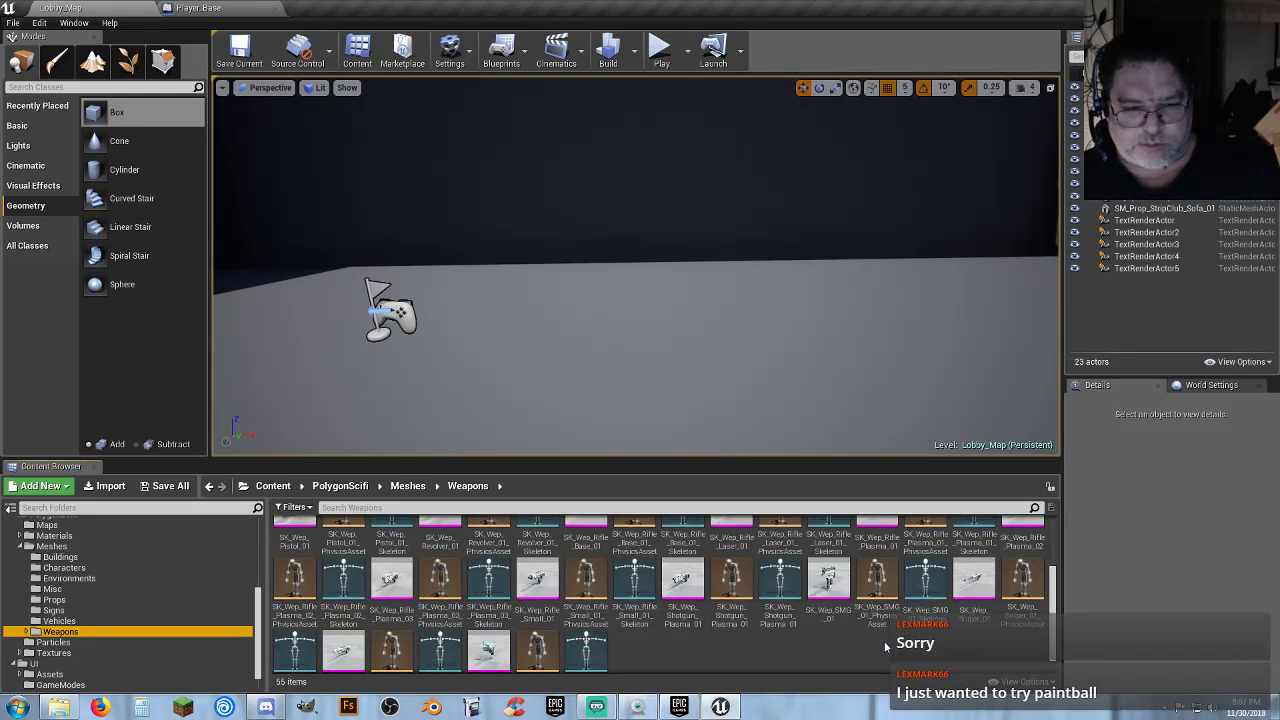
scroll(881, 646, down, 1)
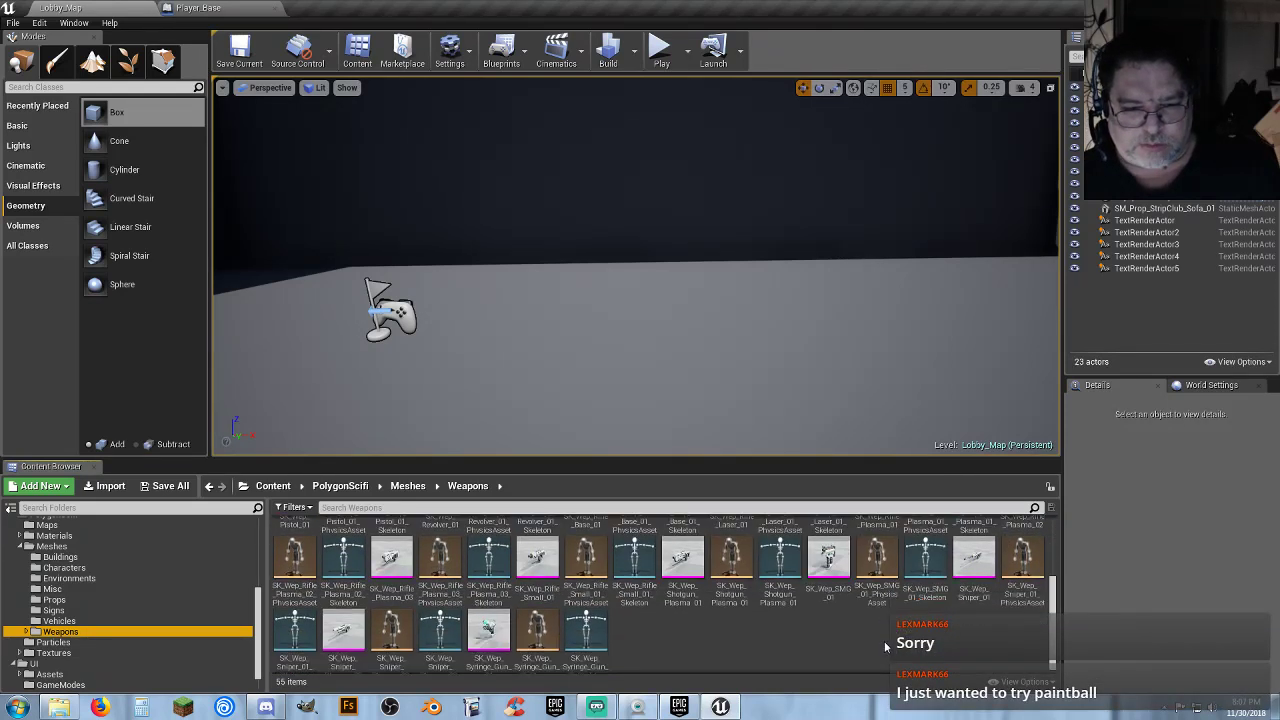
Inspect the syringe gun skeletal mesh up close in its editor, and close that editor
double_click(491, 627)
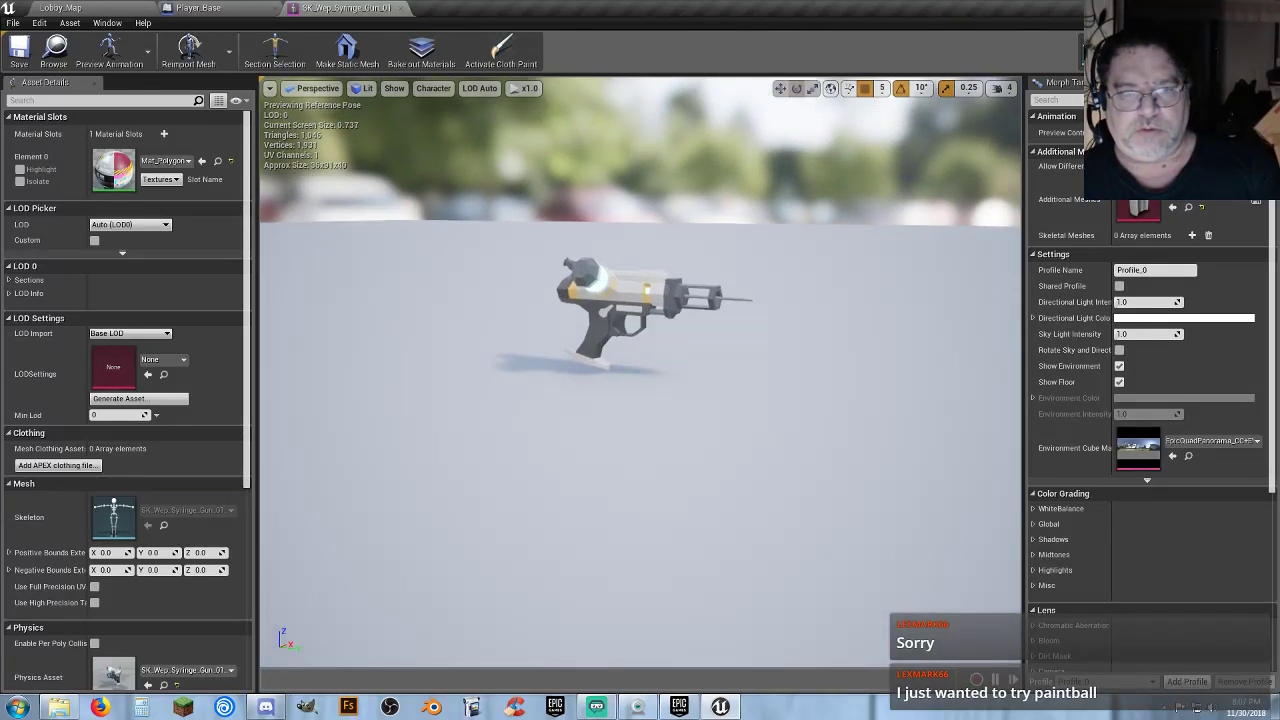
scroll(600, 403, up, 4)
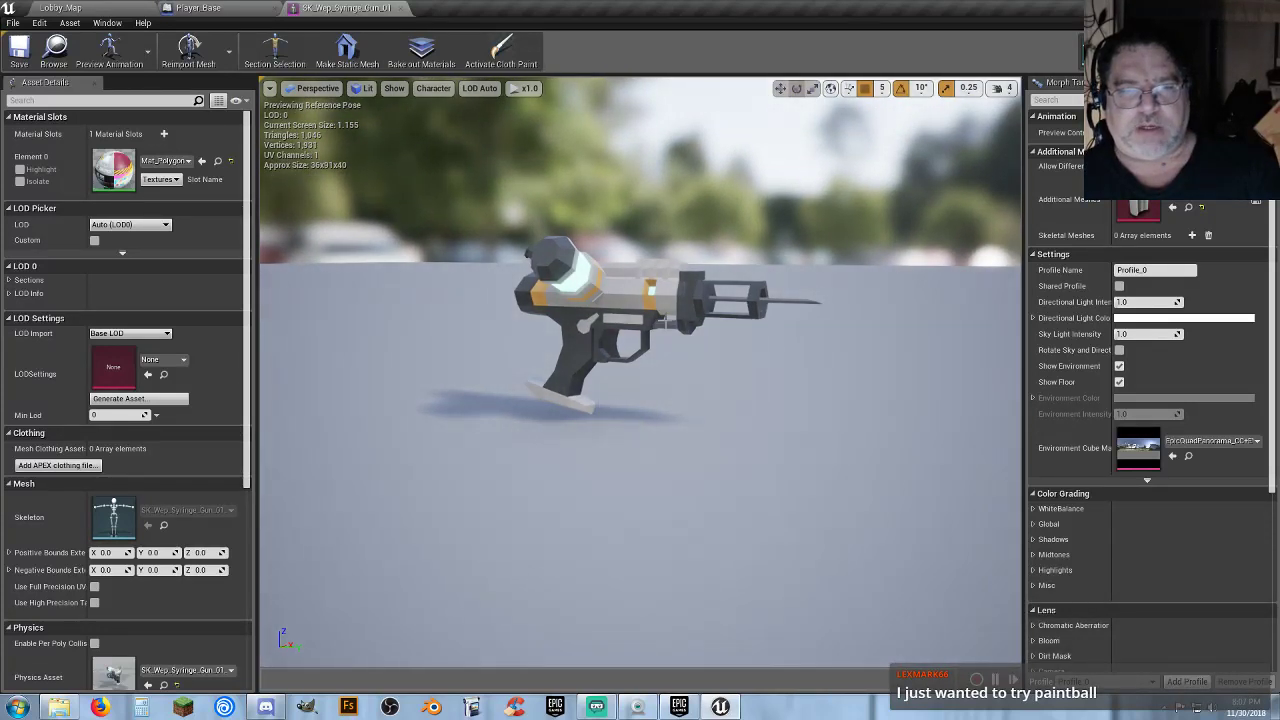
click(401, 8)
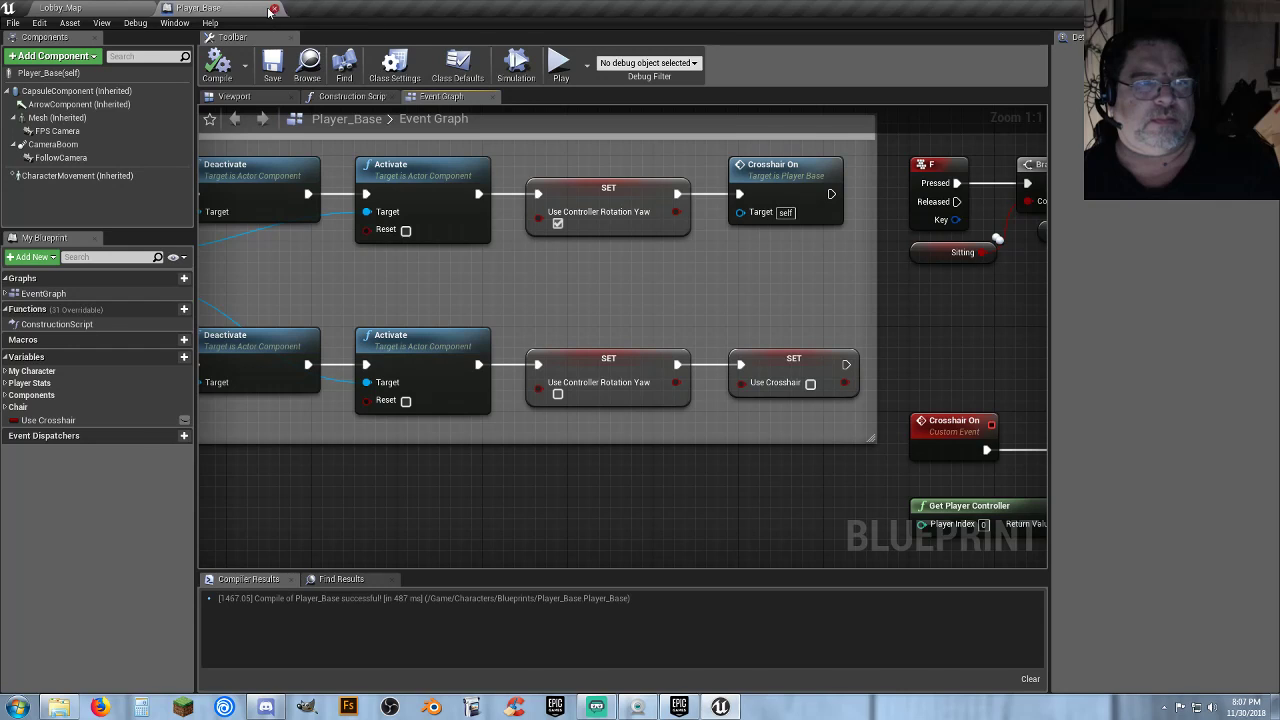
Review the line trace nodes in the Player_Base event graph and add a Boolean variable named Can Shoot?
right_drag(532, 470, 750, 233)
right_drag(558, 497, 789, 505)
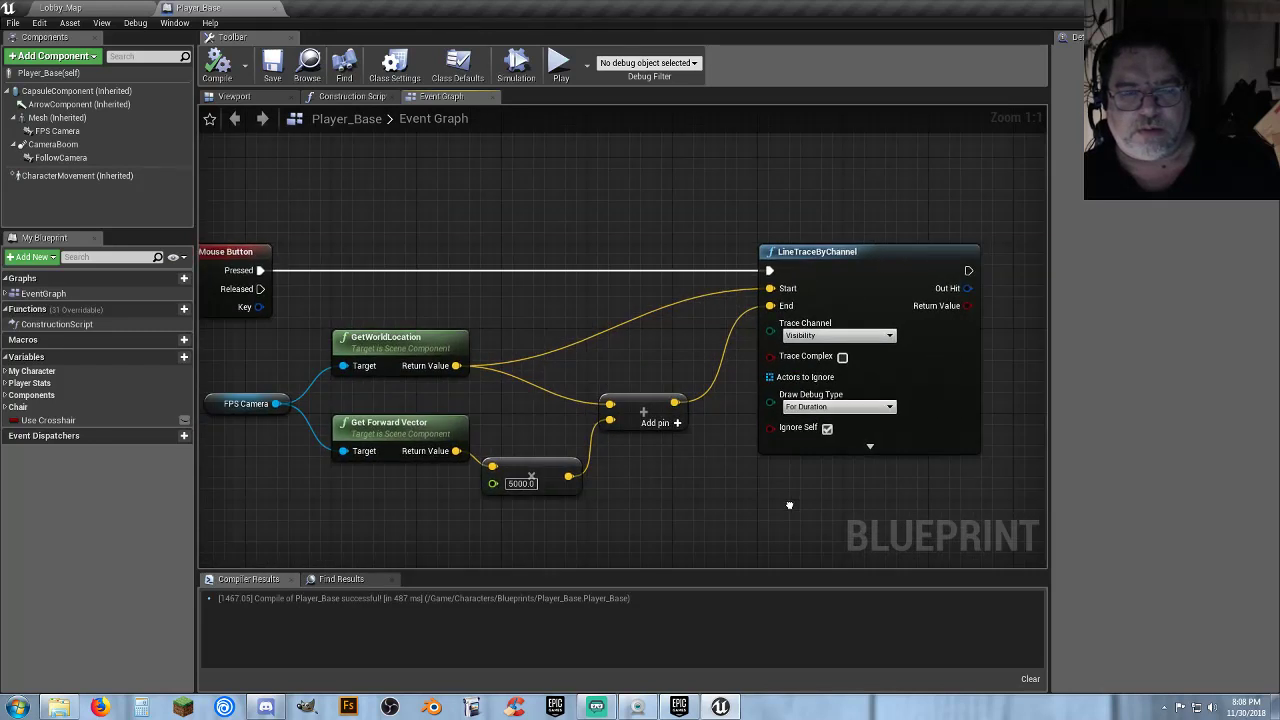
right_drag(578, 285, 640, 282)
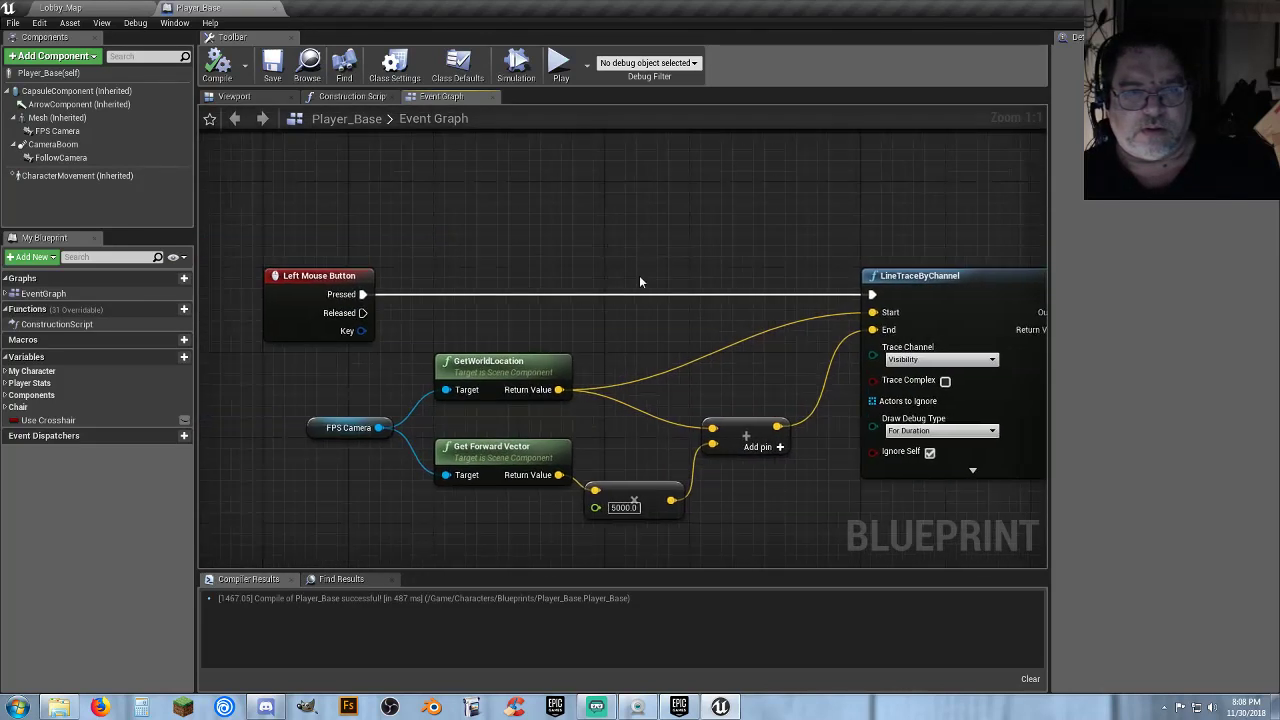
click(174, 357)
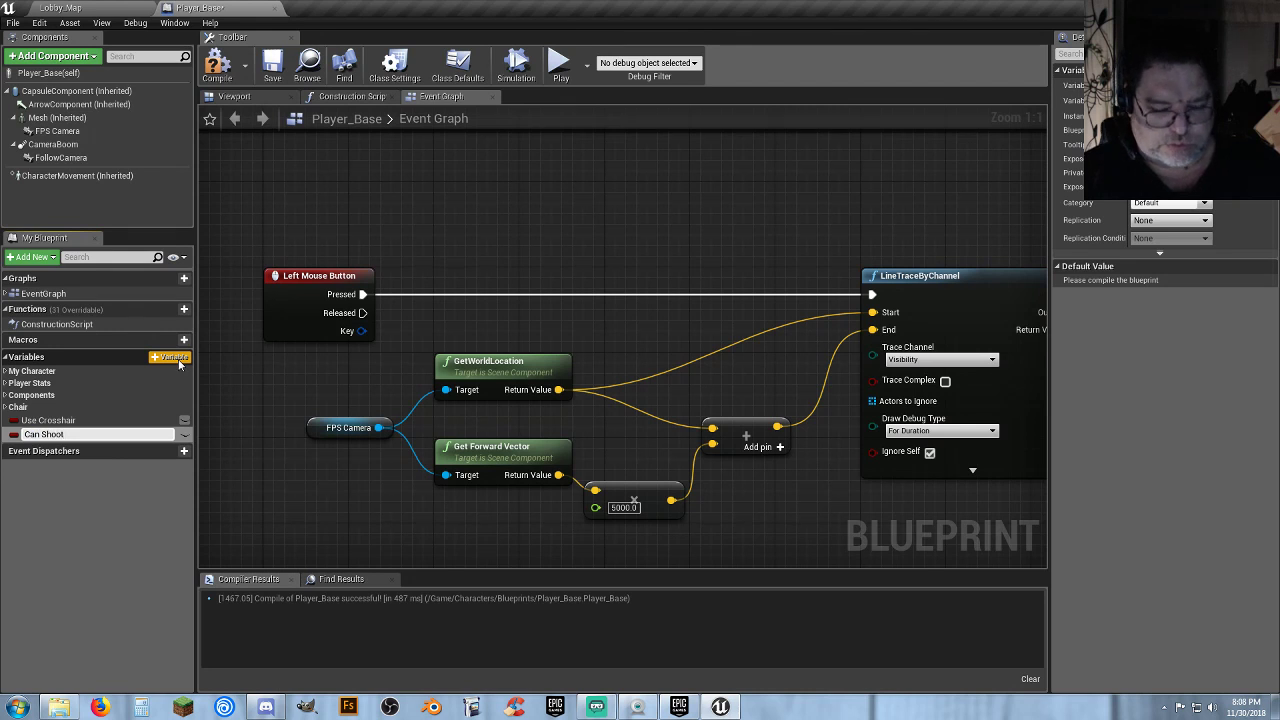
key(Return)
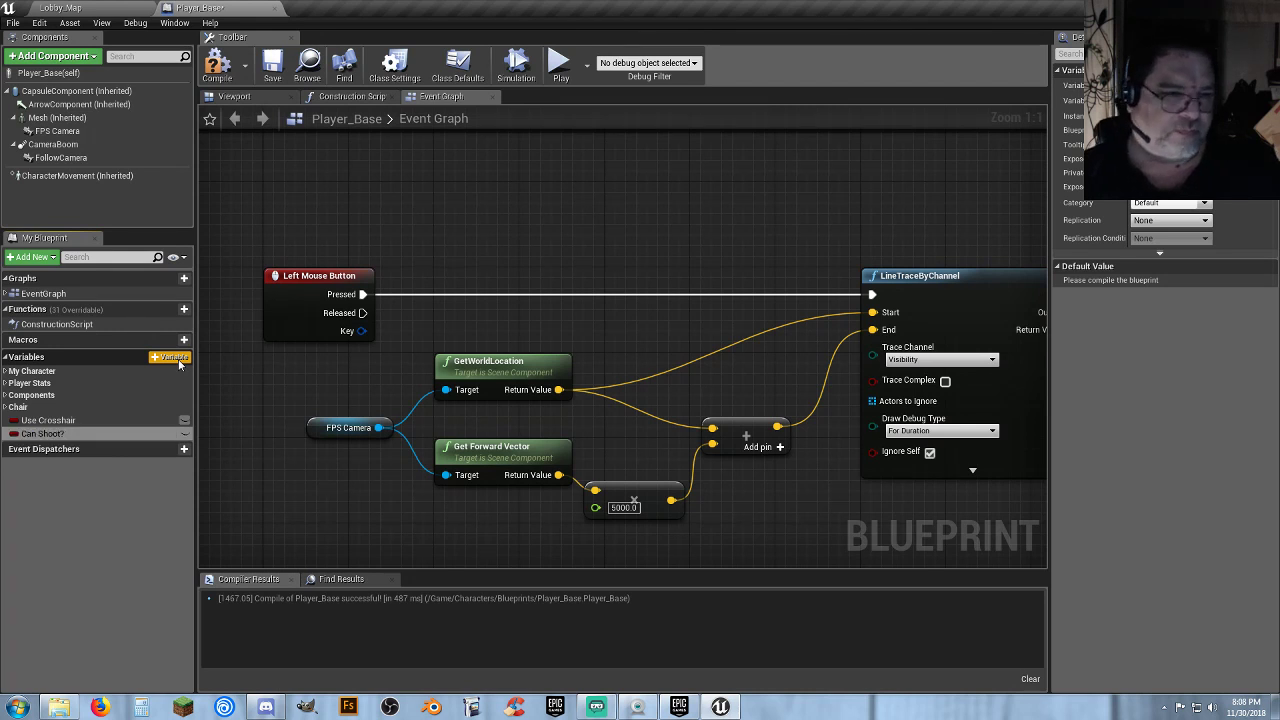
Move the F-key montage nodes and the Crosshair On nodes away from the view-switching comment box to free up space beside it
right_drag(551, 250, 371, 540)
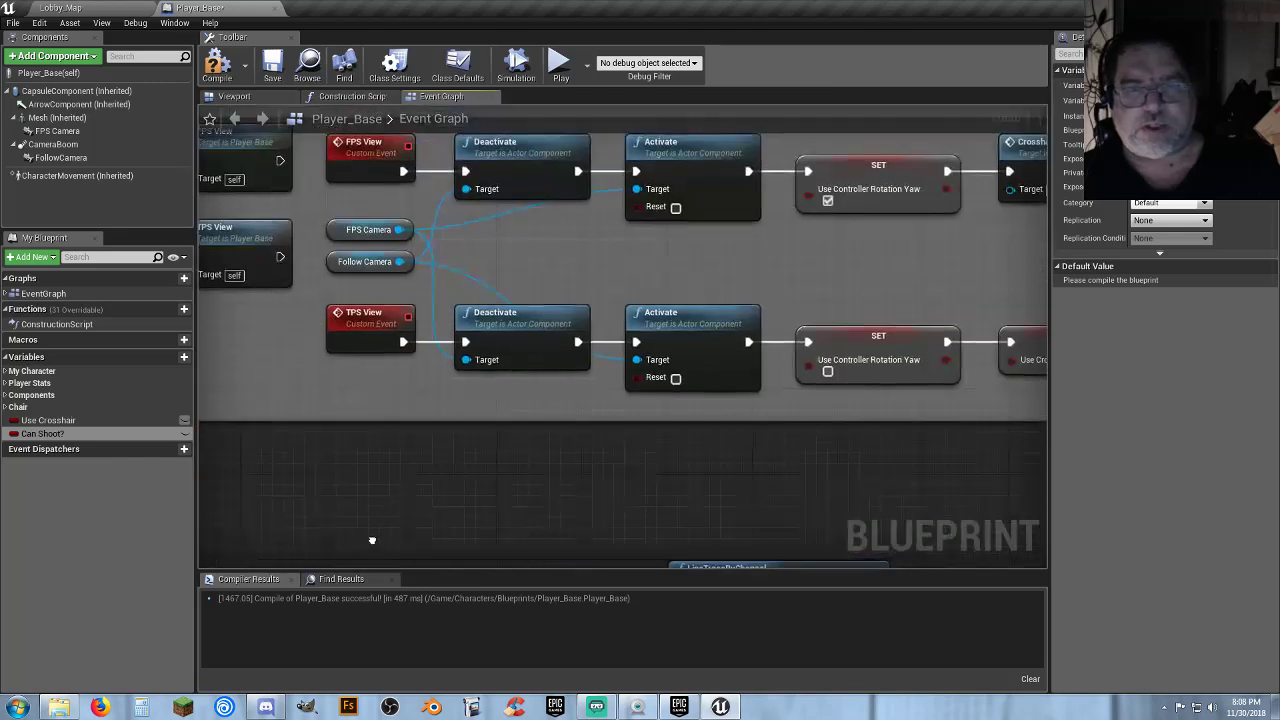
scroll(420, 526, down, 4)
right_drag(628, 483, 285, 411)
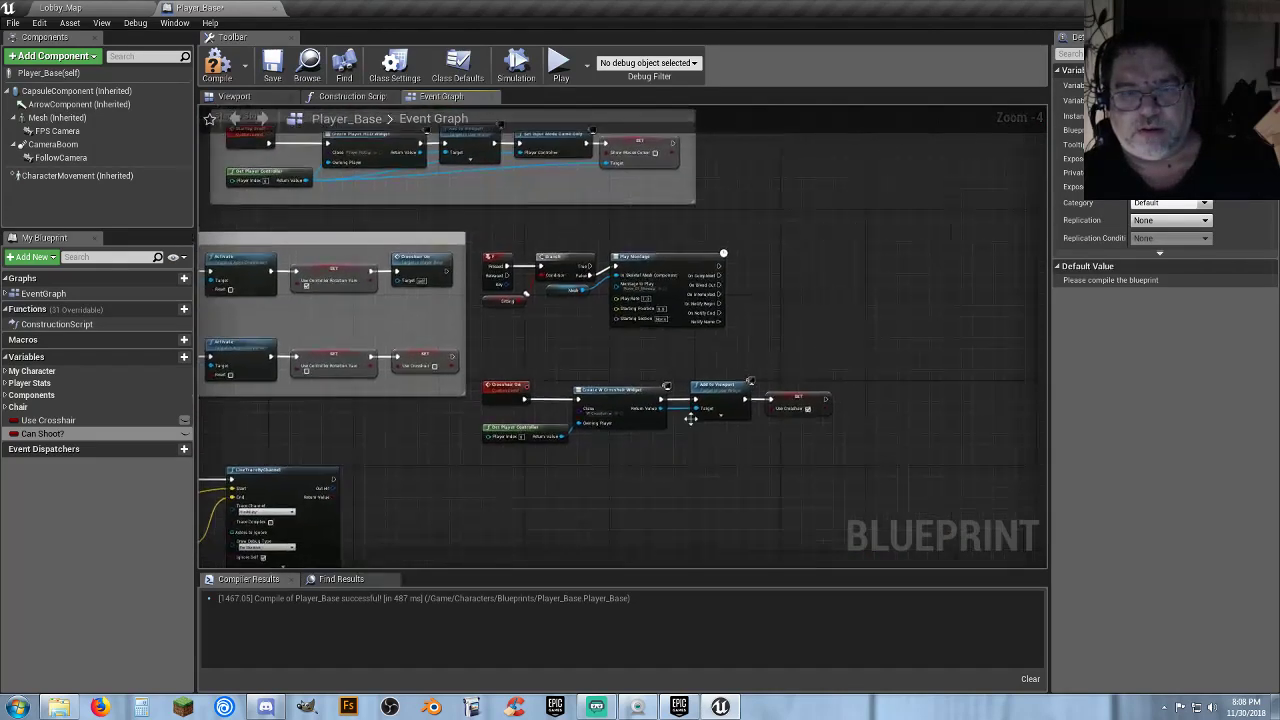
drag(903, 476, 480, 248)
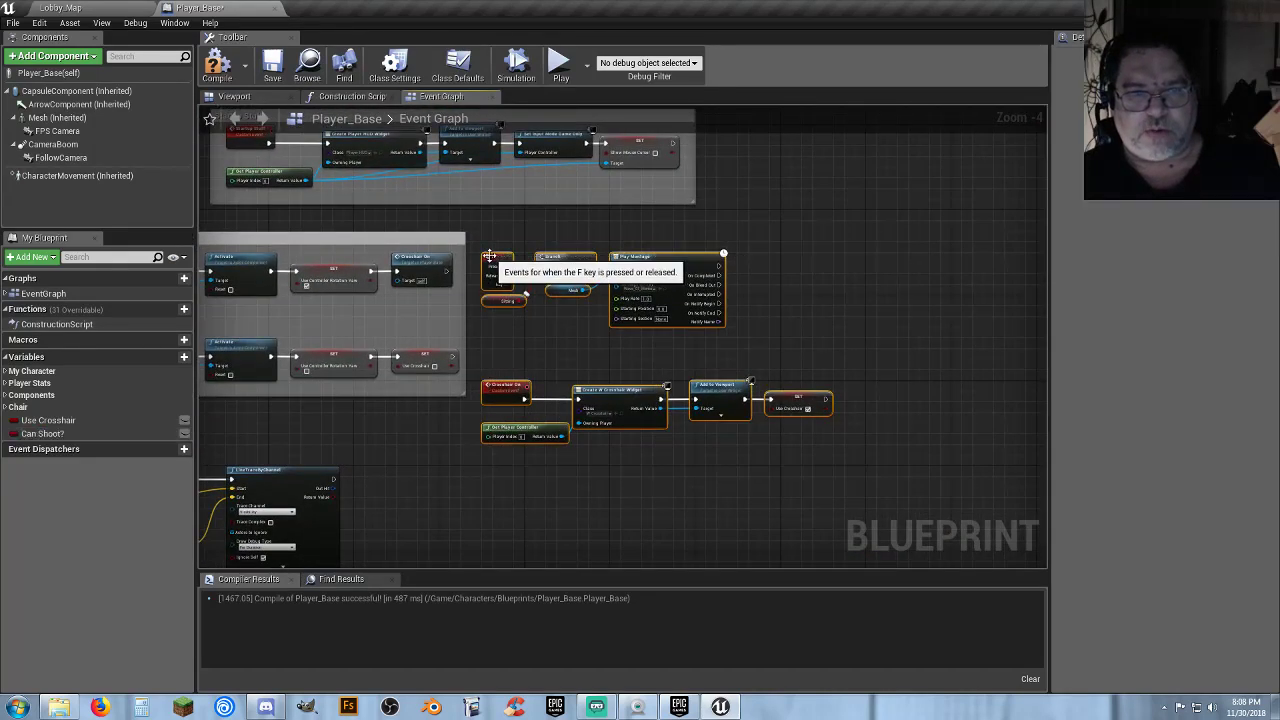
drag(574, 258, 807, 297)
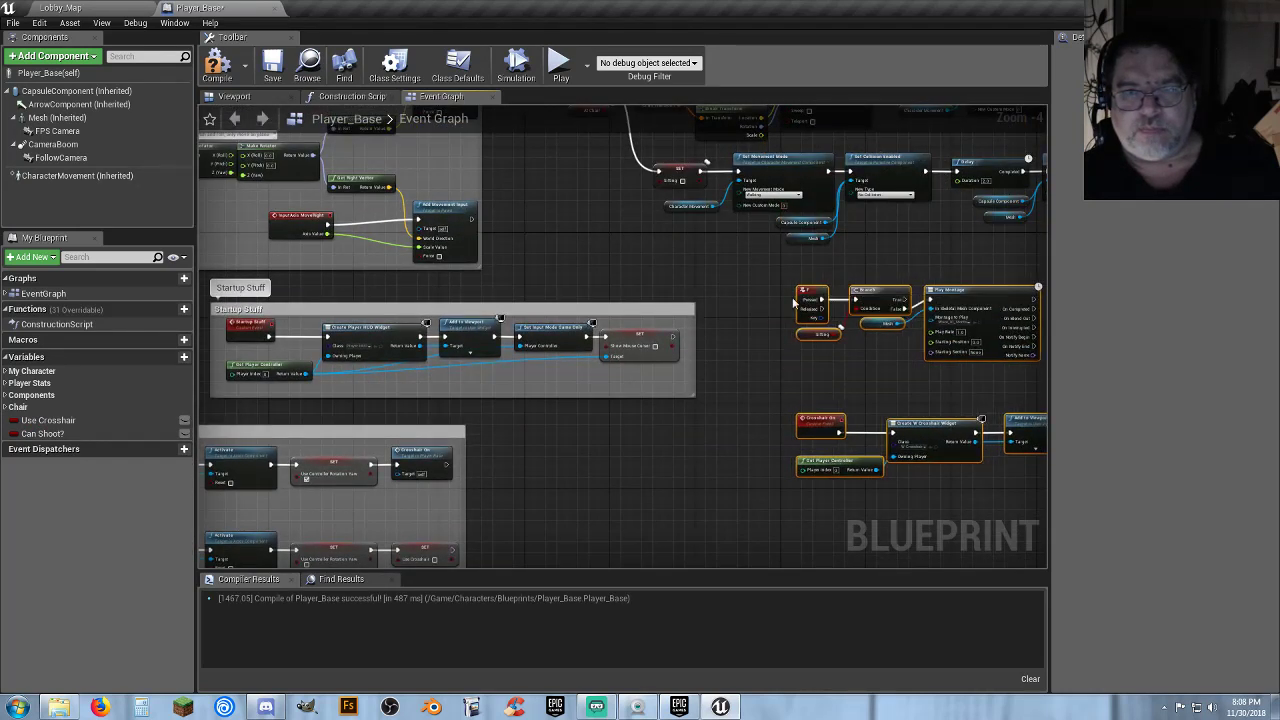
Widen the comment box around the FPS View and TPS View chains to make room for one more node in each
right_drag(754, 301, 849, 105)
right_drag(727, 360, 883, 405)
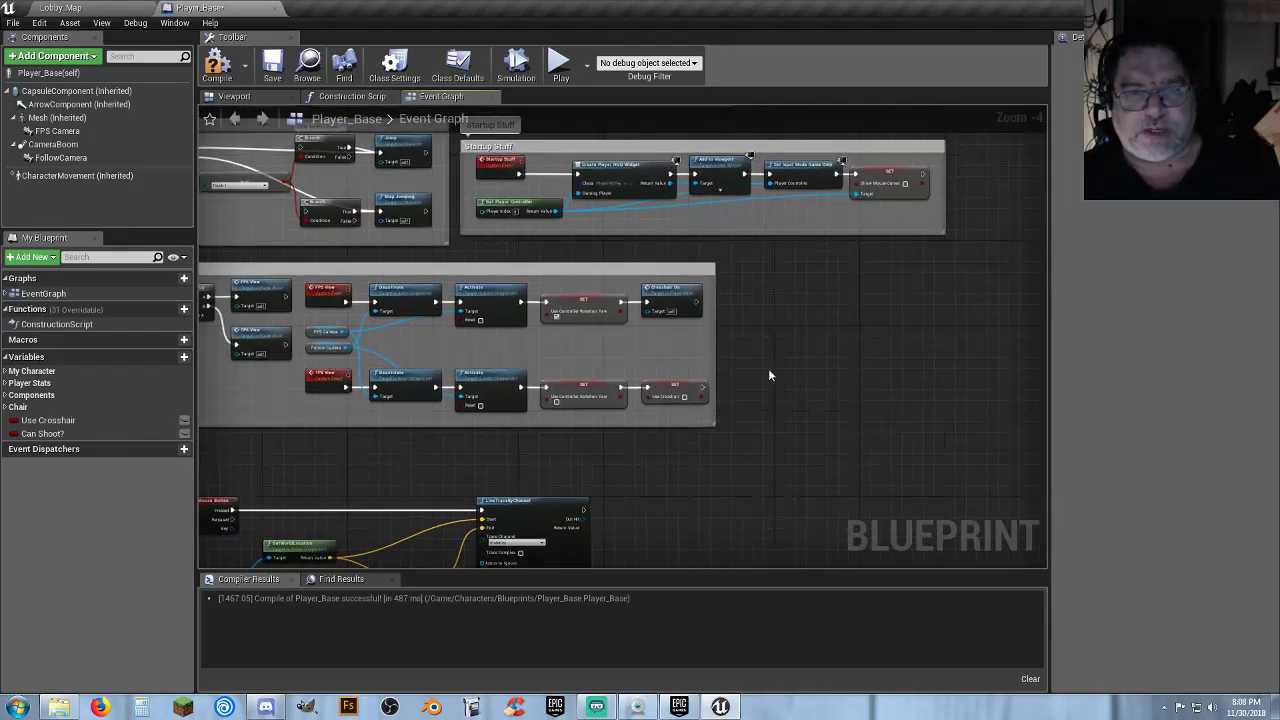
scroll(743, 355, up, 3)
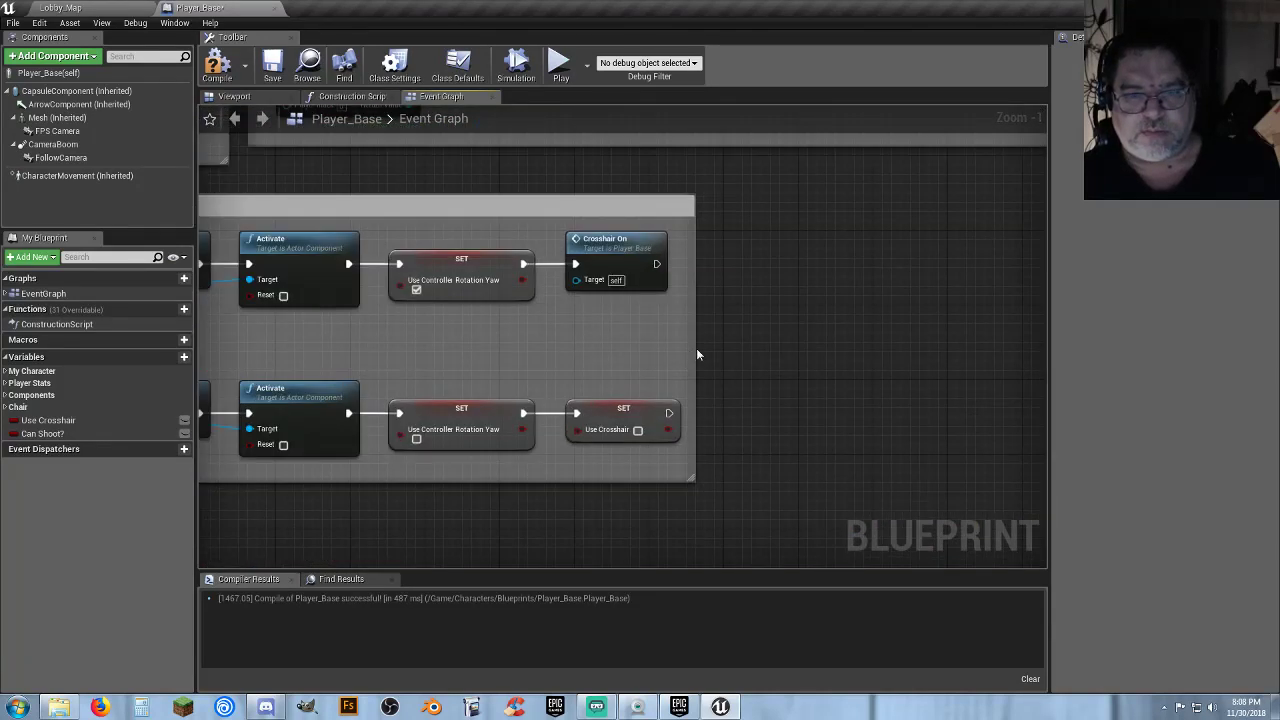
drag(694, 348, 877, 343)
Add a Set Can Shoot? node after Crosshair On in the FPS View chain, duplicate it for the TPS chain, and enable the first one
drag(655, 263, 732, 268)
text(setcansh)
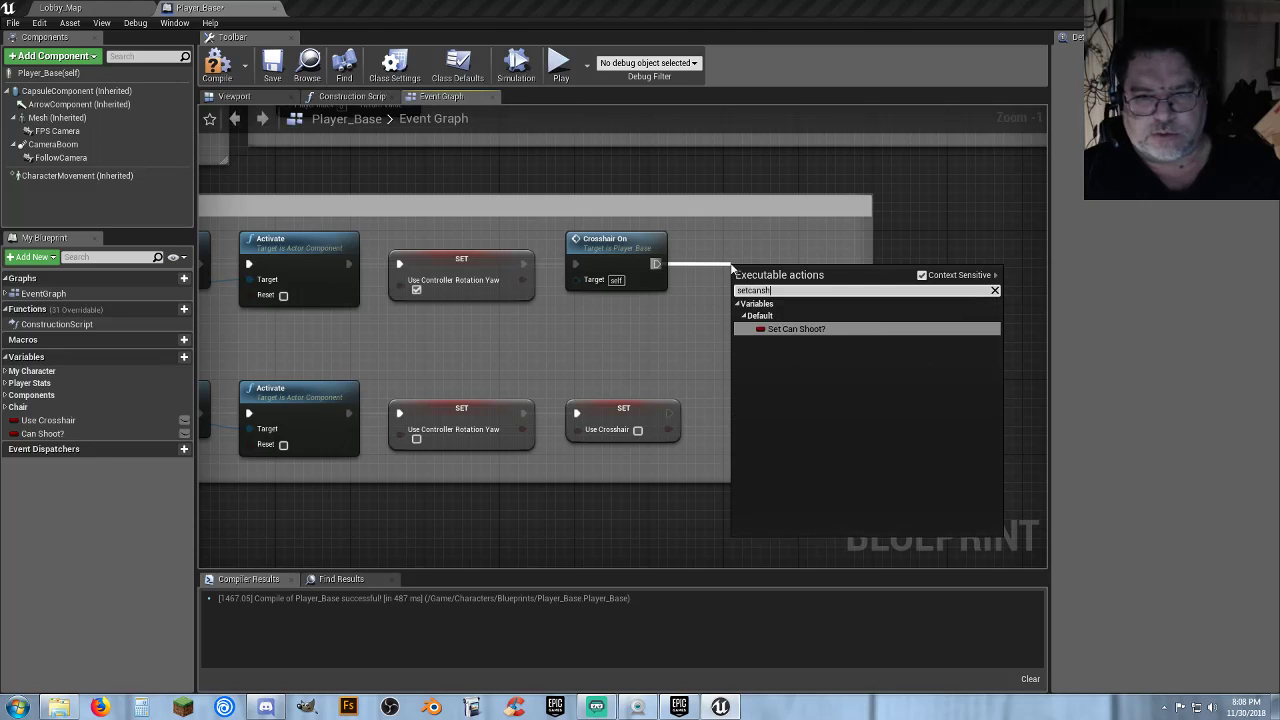
key(Return)
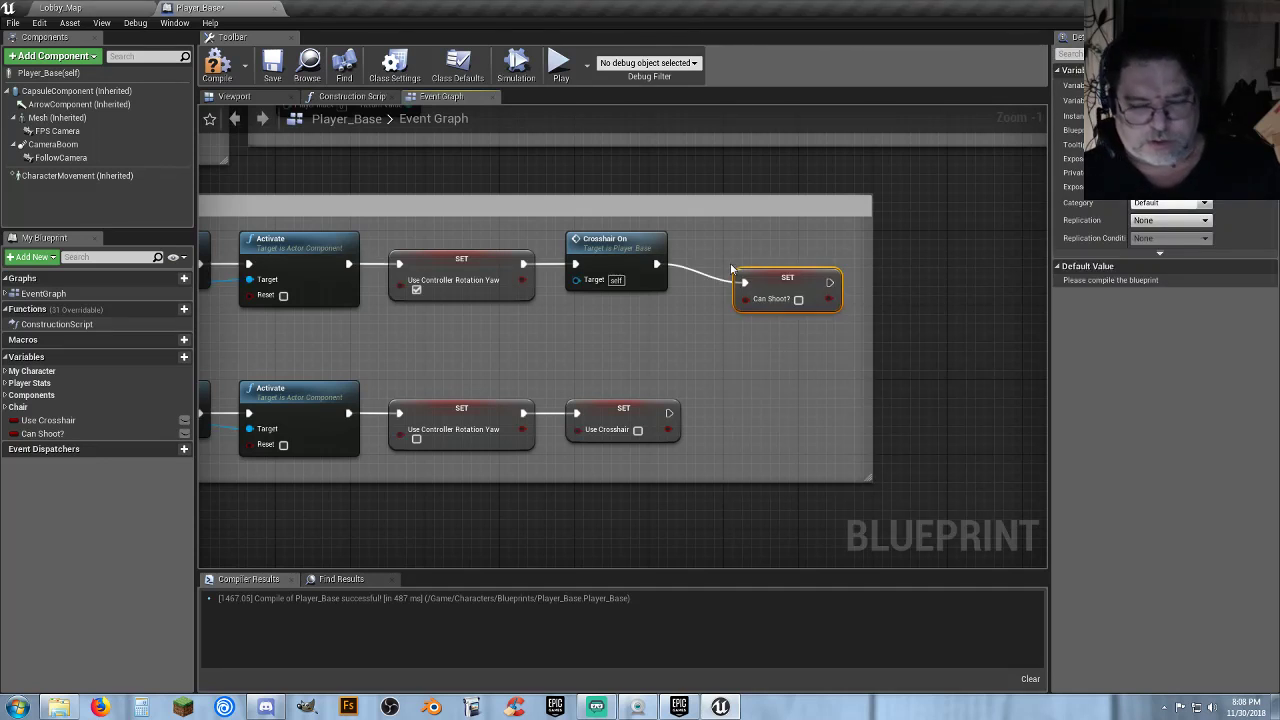
key(ctrl+w)
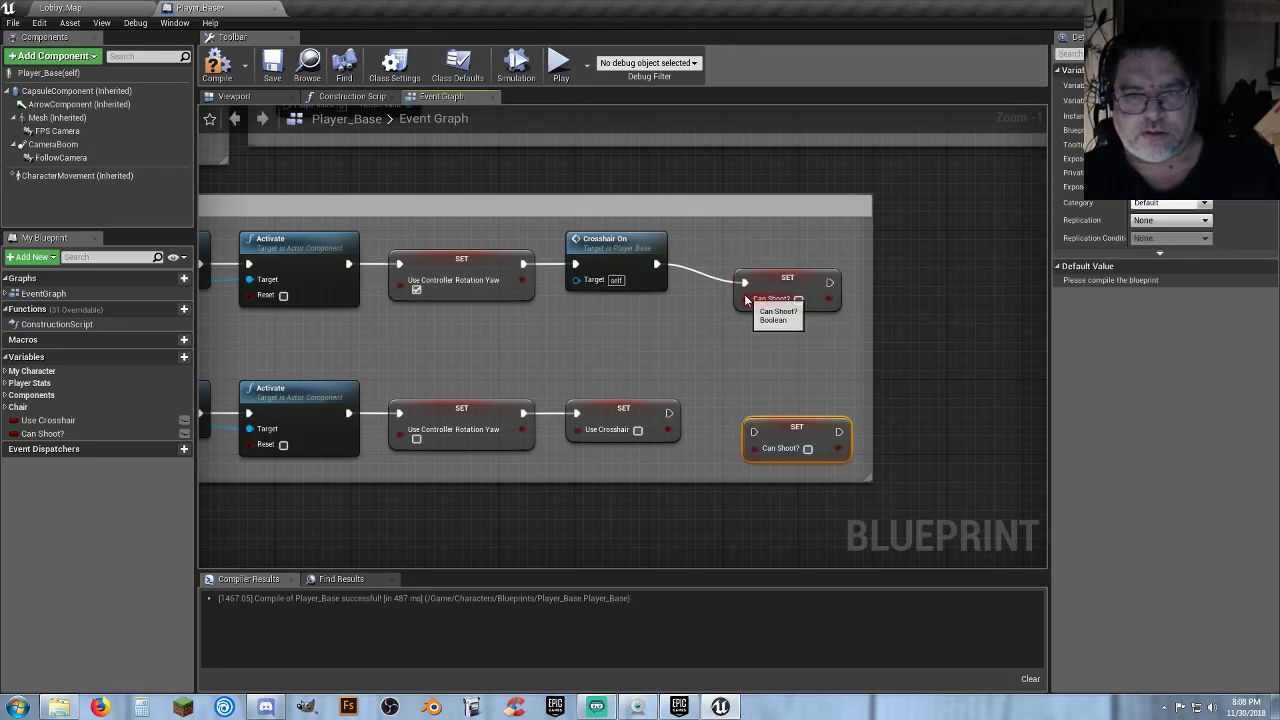
drag(763, 276, 734, 256)
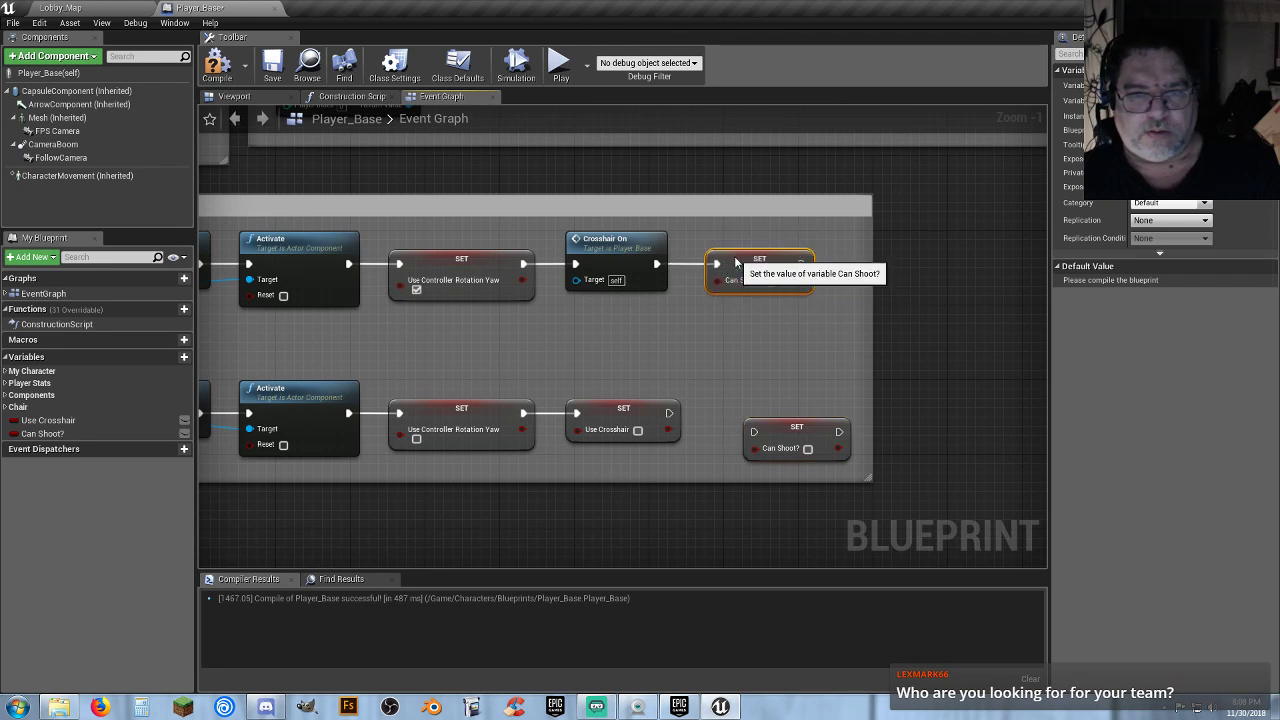
click(770, 281)
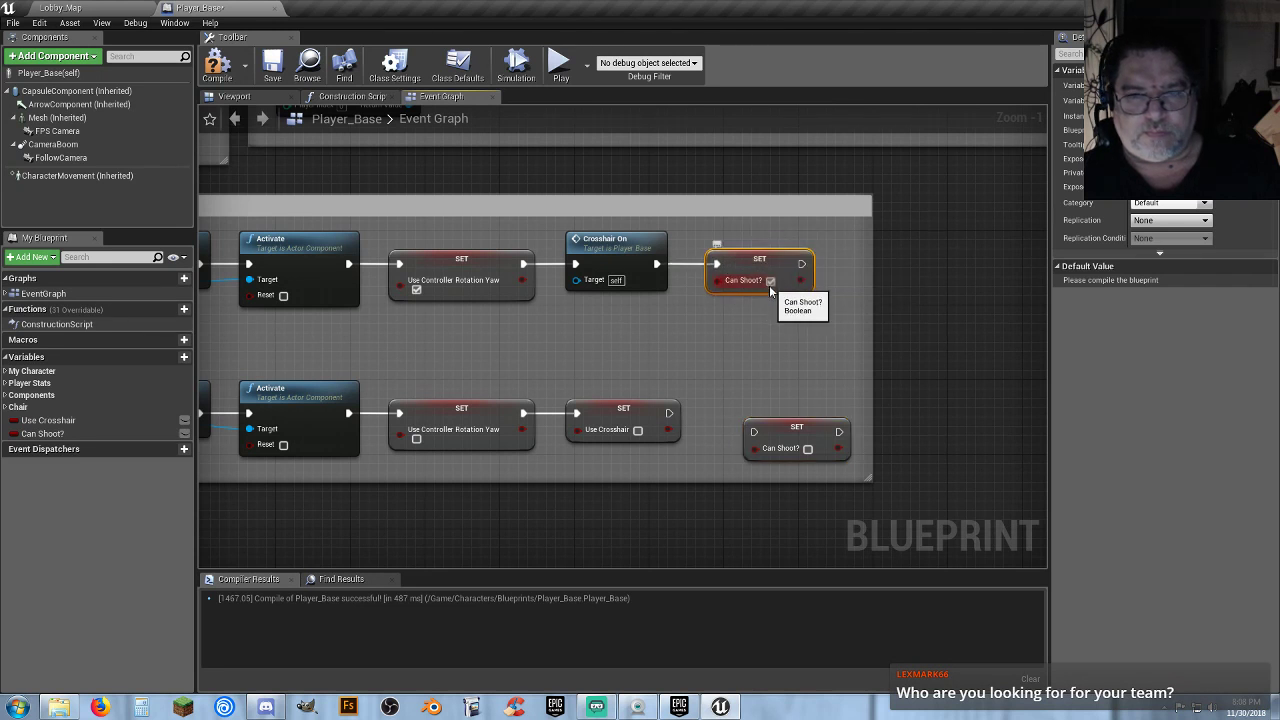
Connect the duplicated Set Can Shoot? node, unchecked, after Set Use Crosshair in the TPS View chain, and compile and save the blueprint
drag(669, 412, 741, 411)
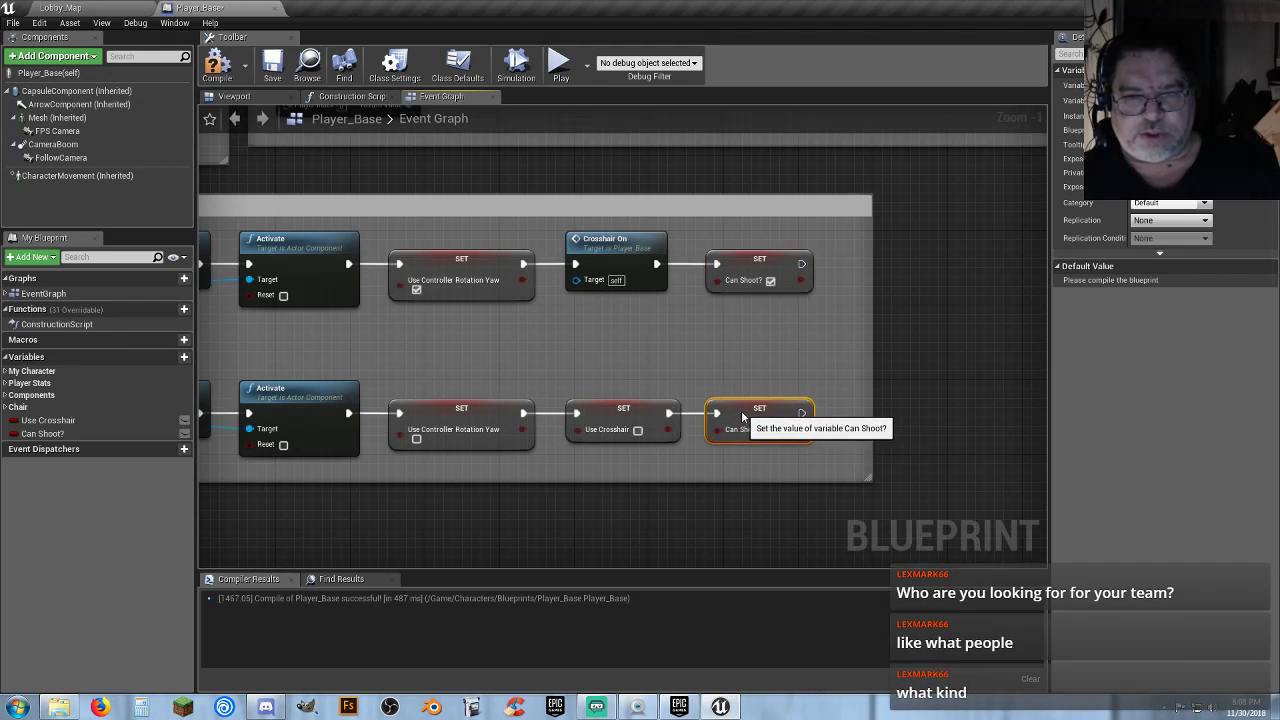
click(705, 470)
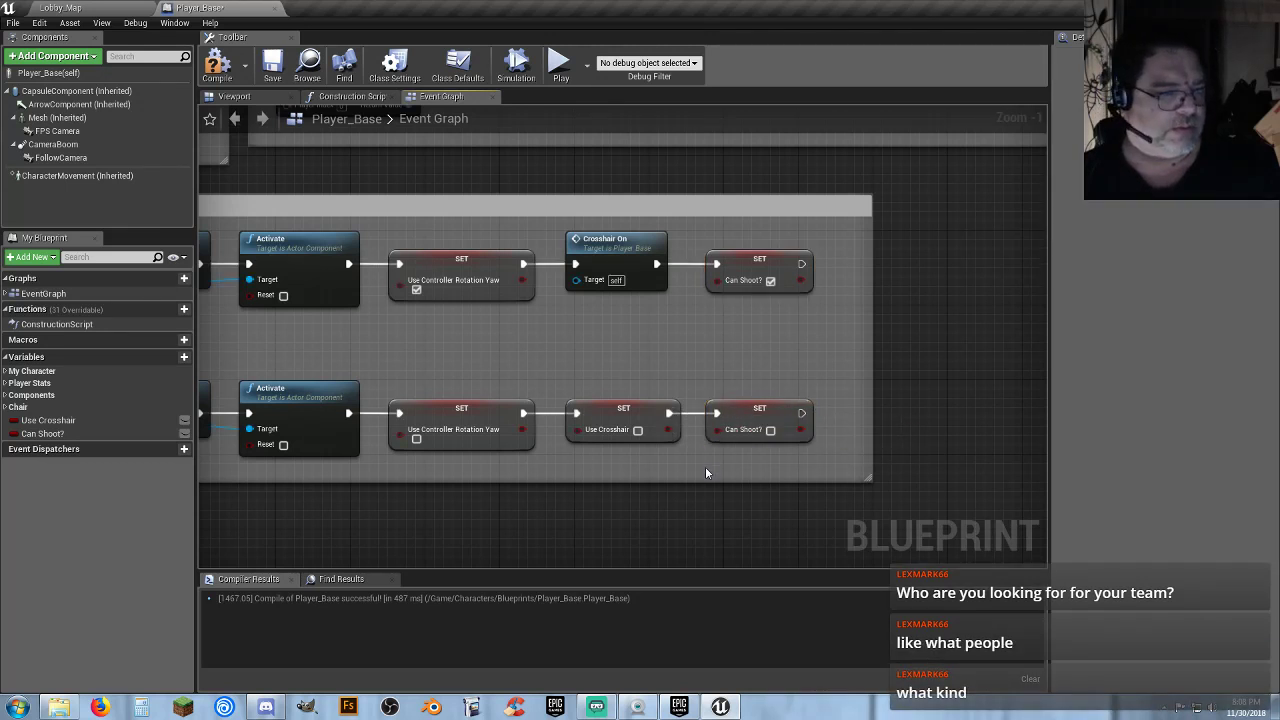
right_drag(689, 506, 783, 271)
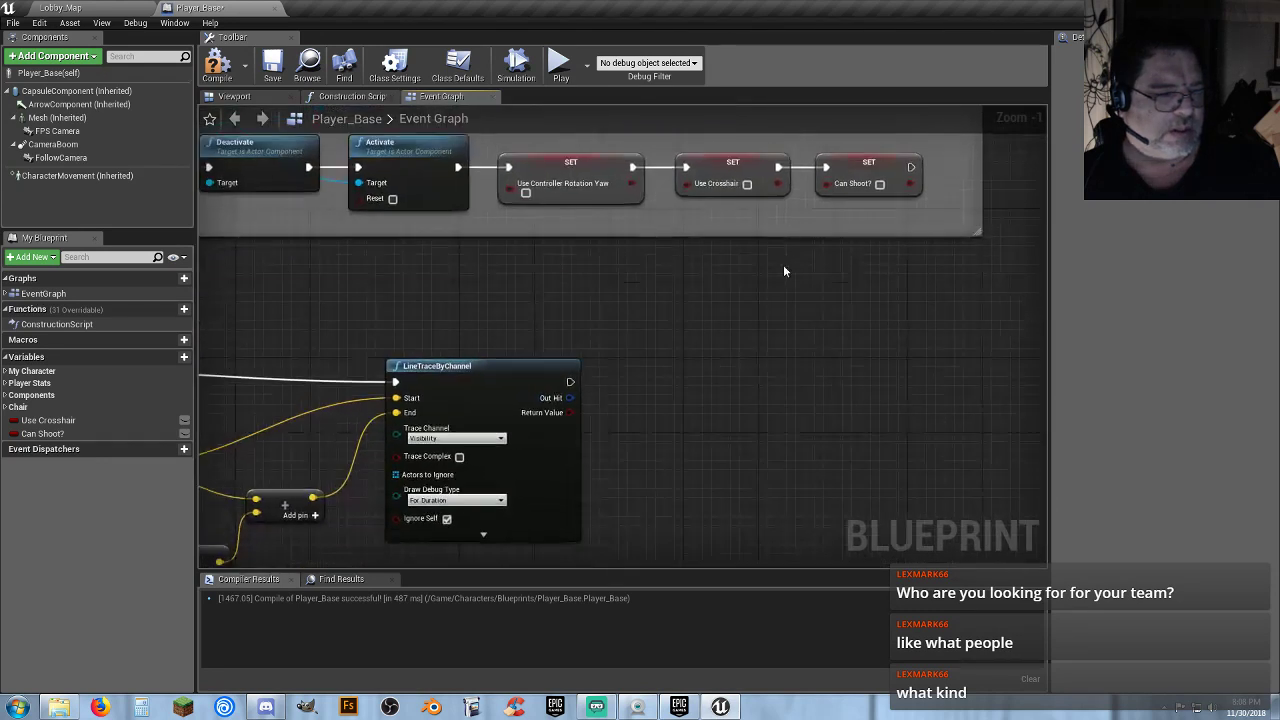
right_drag(642, 421, 922, 374)
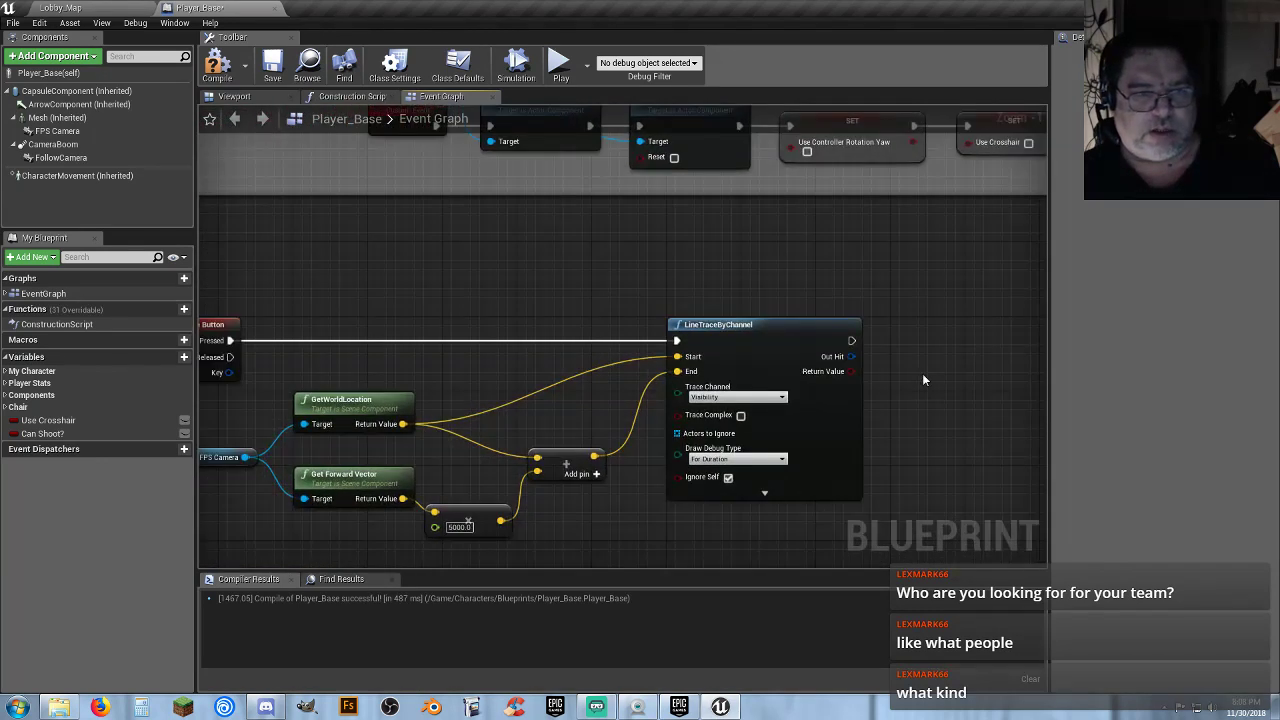
right_drag(475, 310, 650, 309)
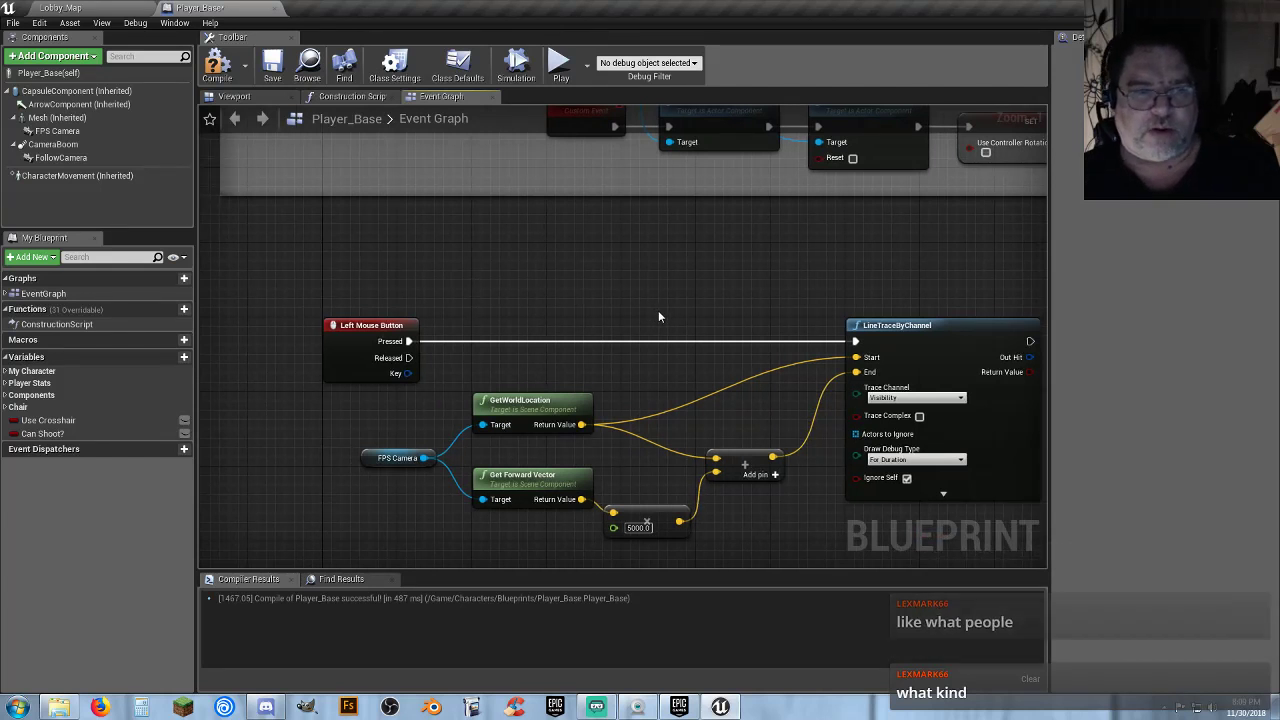
click(238, 68)
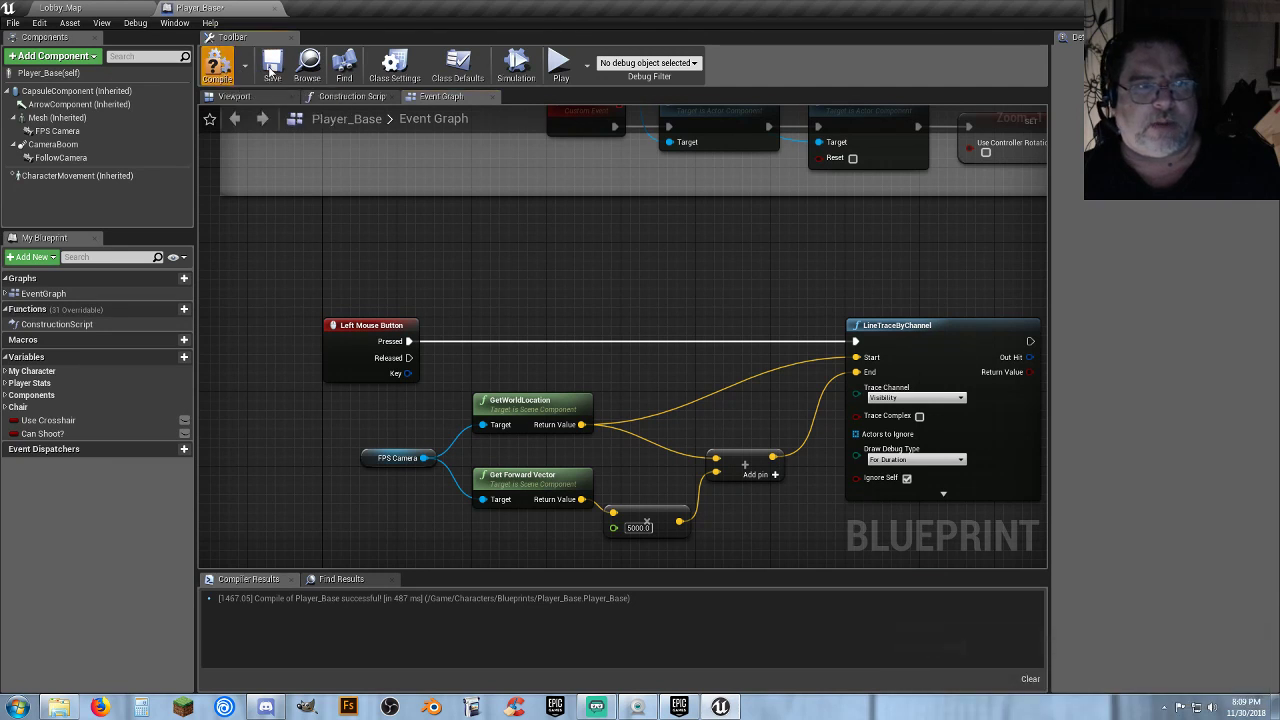
Insert a Branch node between the Left Mouse Button Pressed output and LineTraceByChannel, running the trace from True, and align it with them
right_drag(582, 295, 548, 285)
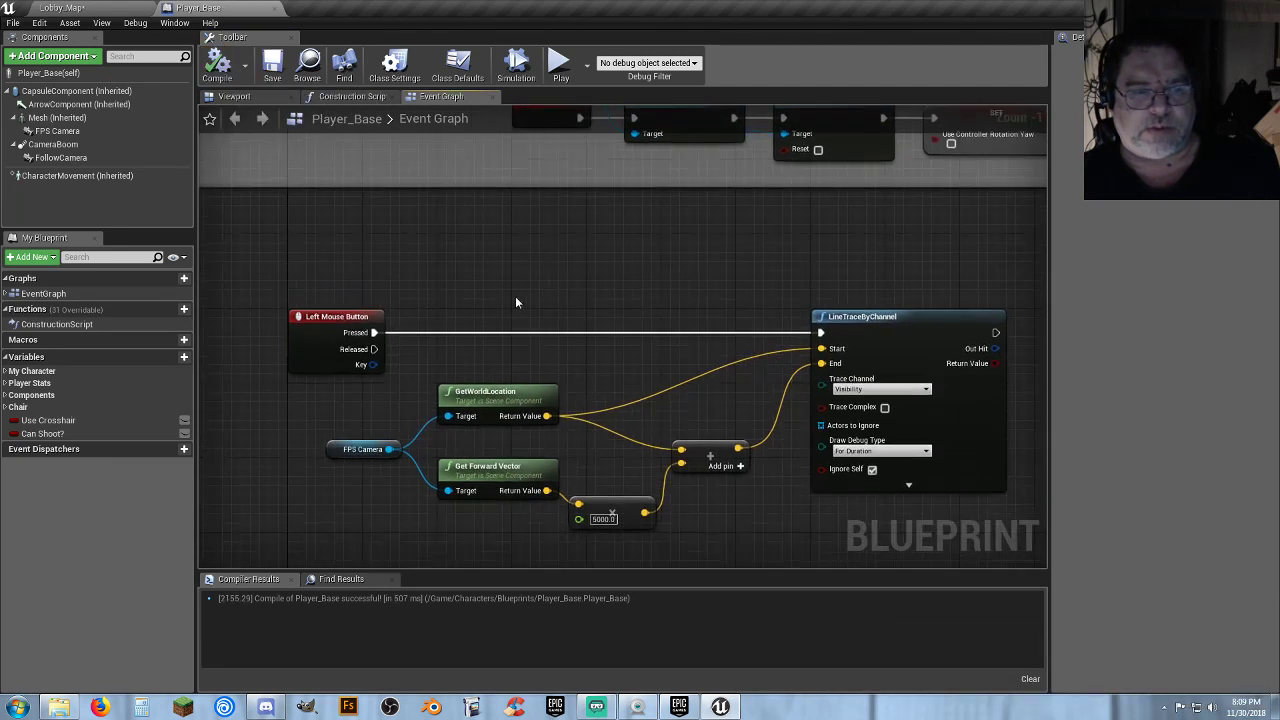
drag(373, 332, 598, 330)
text(branc)
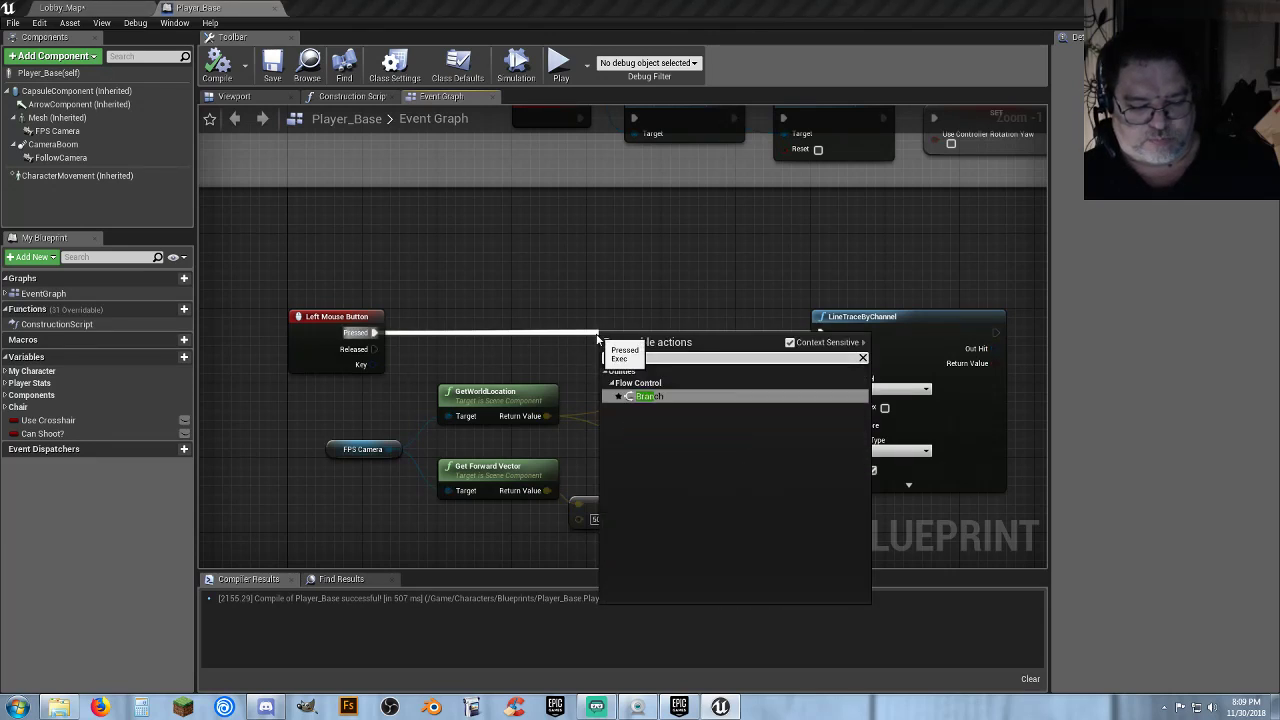
click(672, 398)
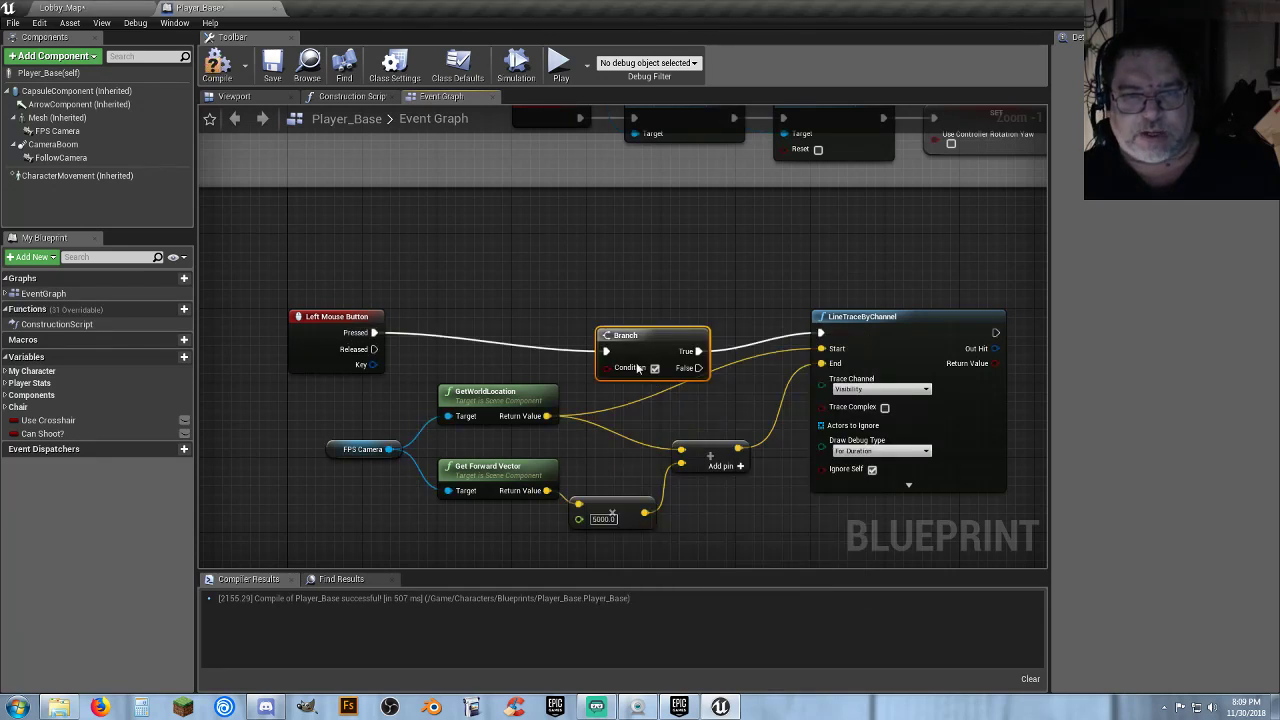
drag(629, 320, 593, 316)
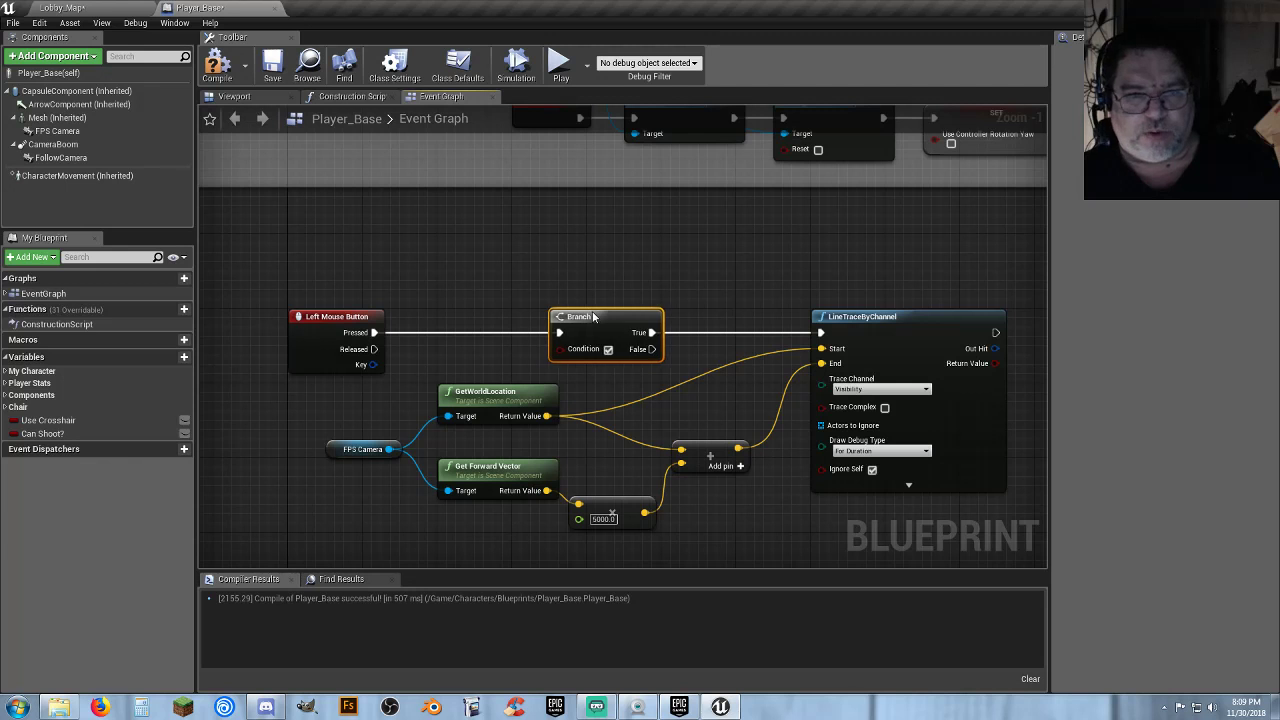
click(452, 303)
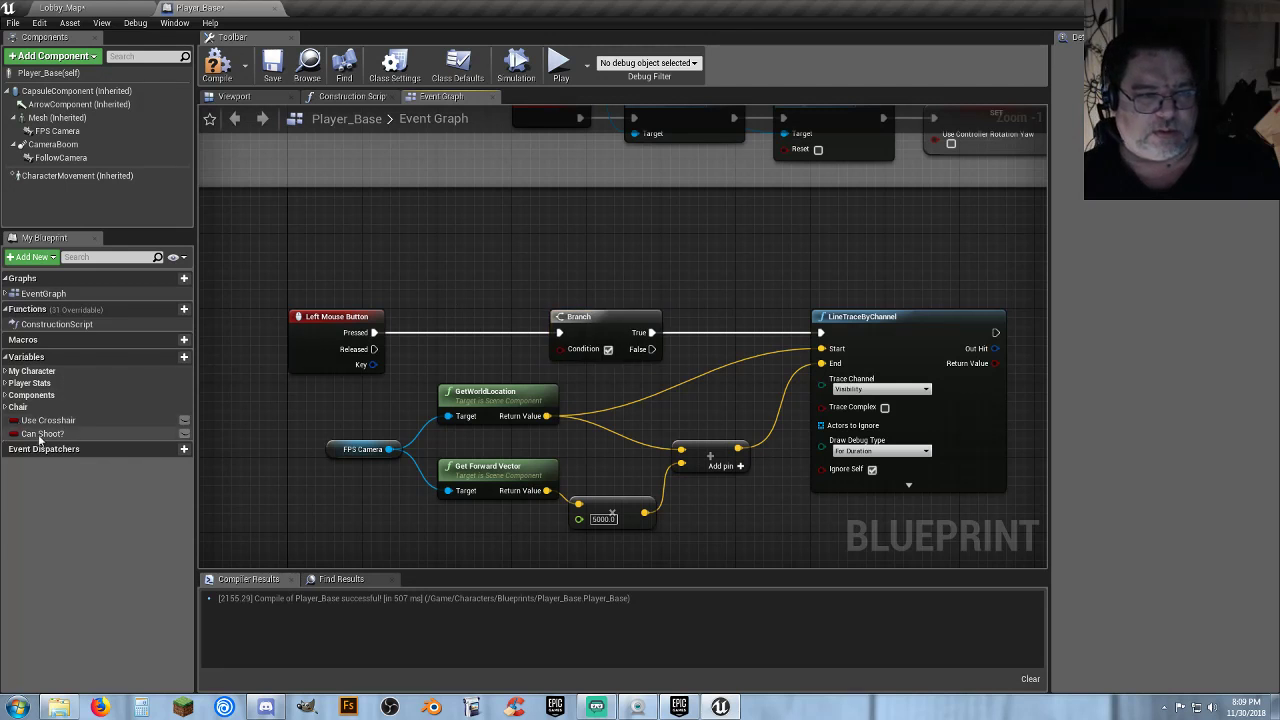
Feed the Can Shoot? variable into the Branch condition, place its node beside the Branch, and compile and save Player_Base
drag(42, 433, 559, 349)
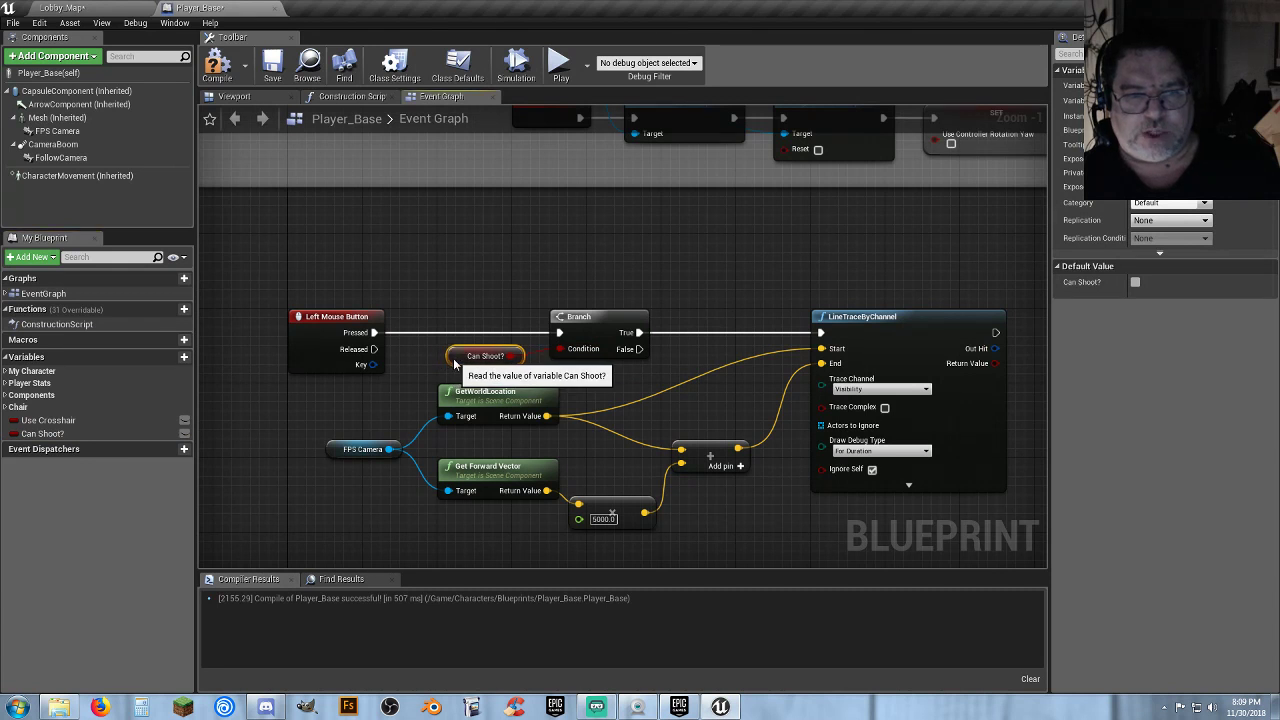
click(447, 264)
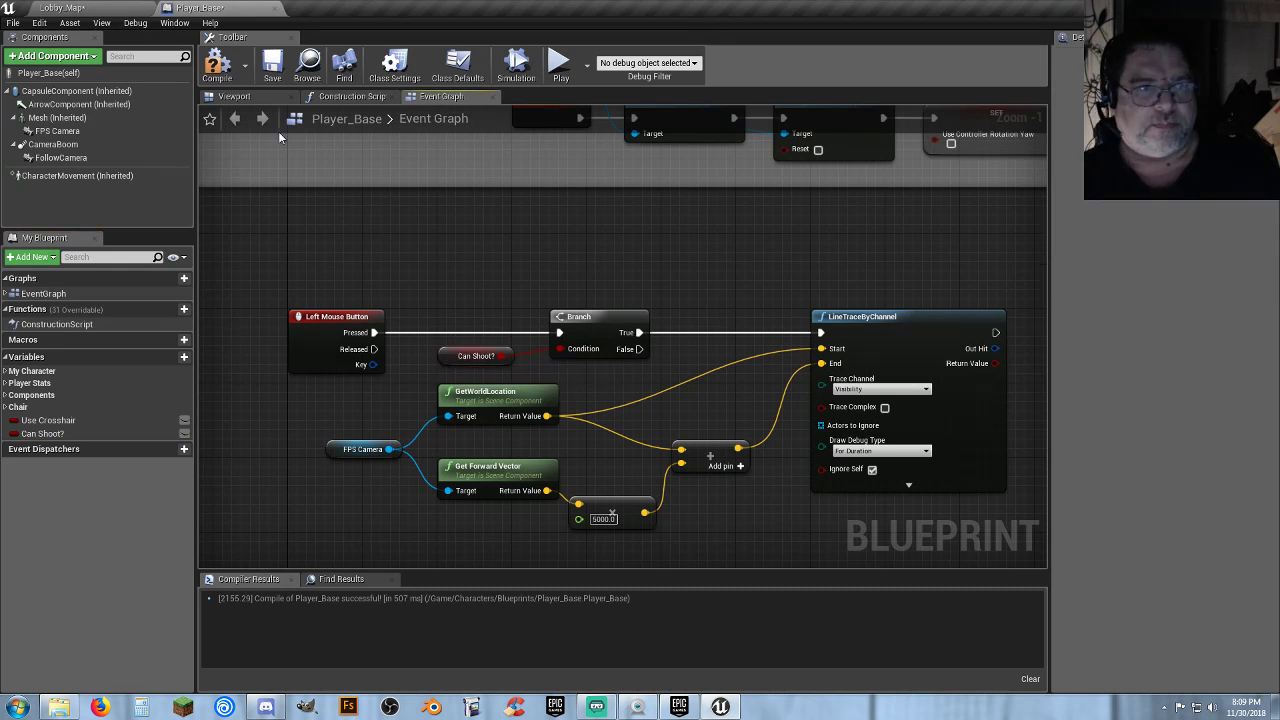
click(218, 63)
click(275, 68)
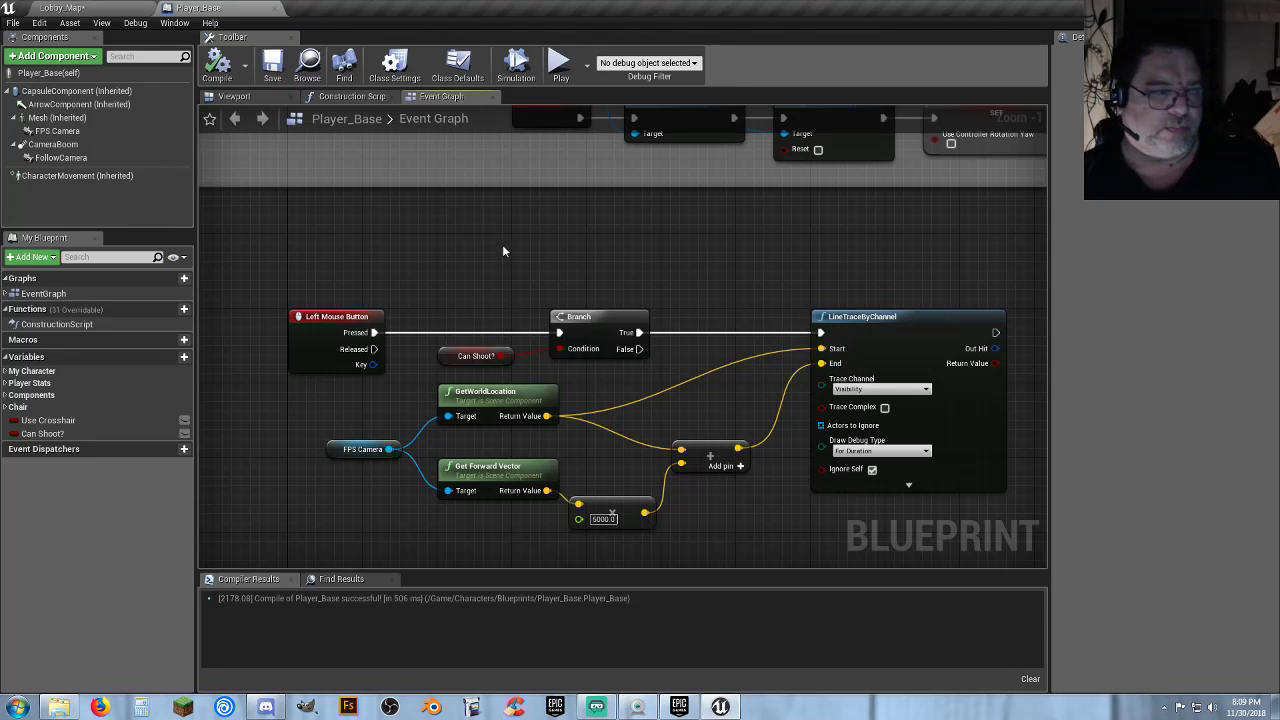
right_drag(502, 244, 474, 170)
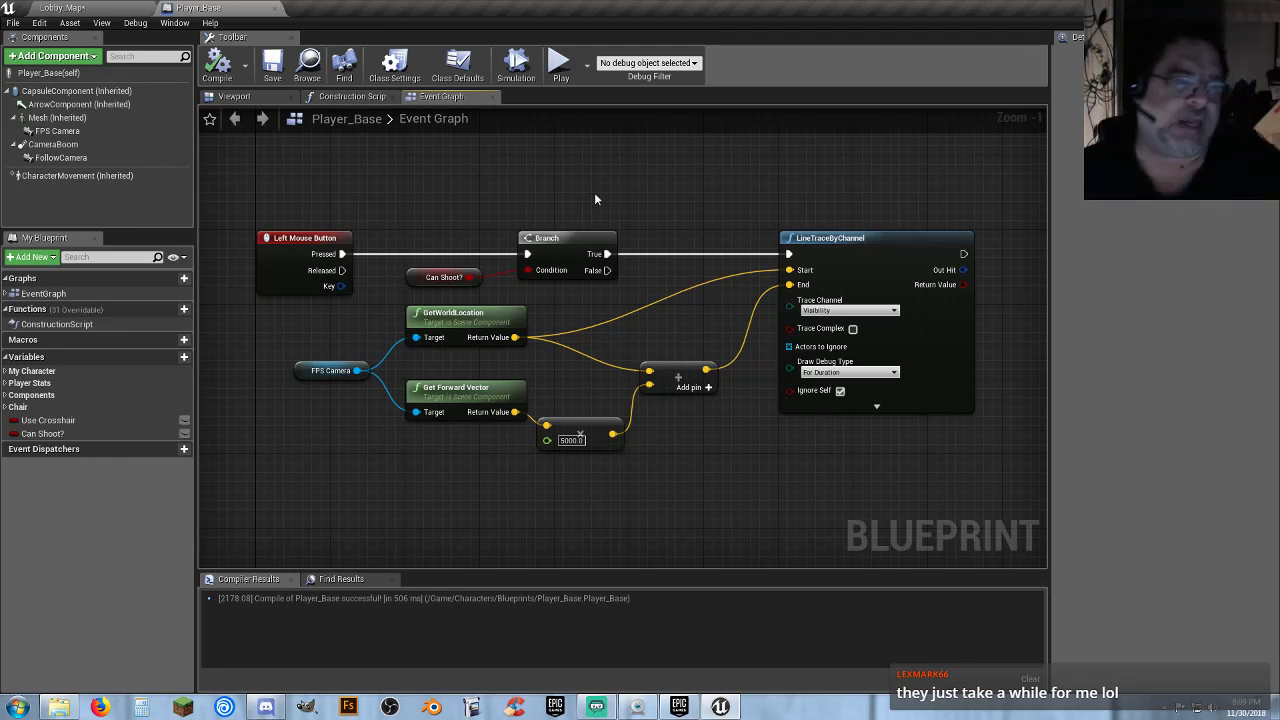
right_drag(612, 205, 580, 222)
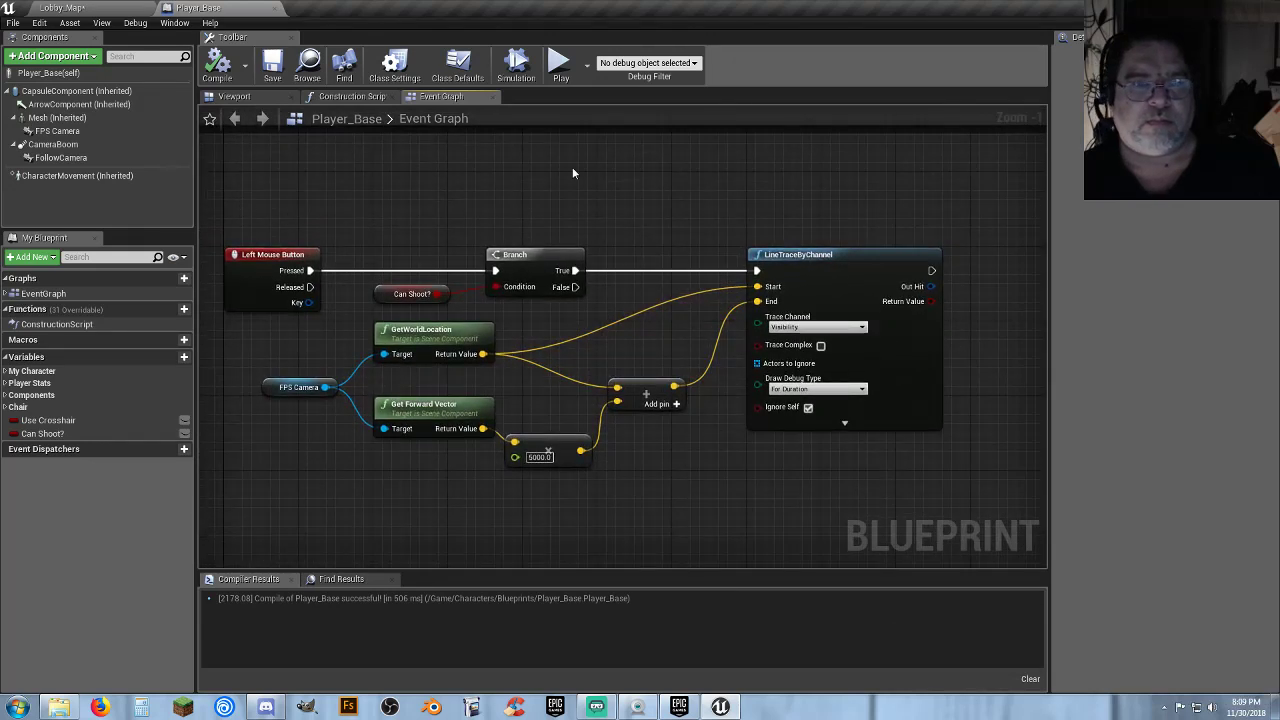
right_drag(573, 173, 603, 163)
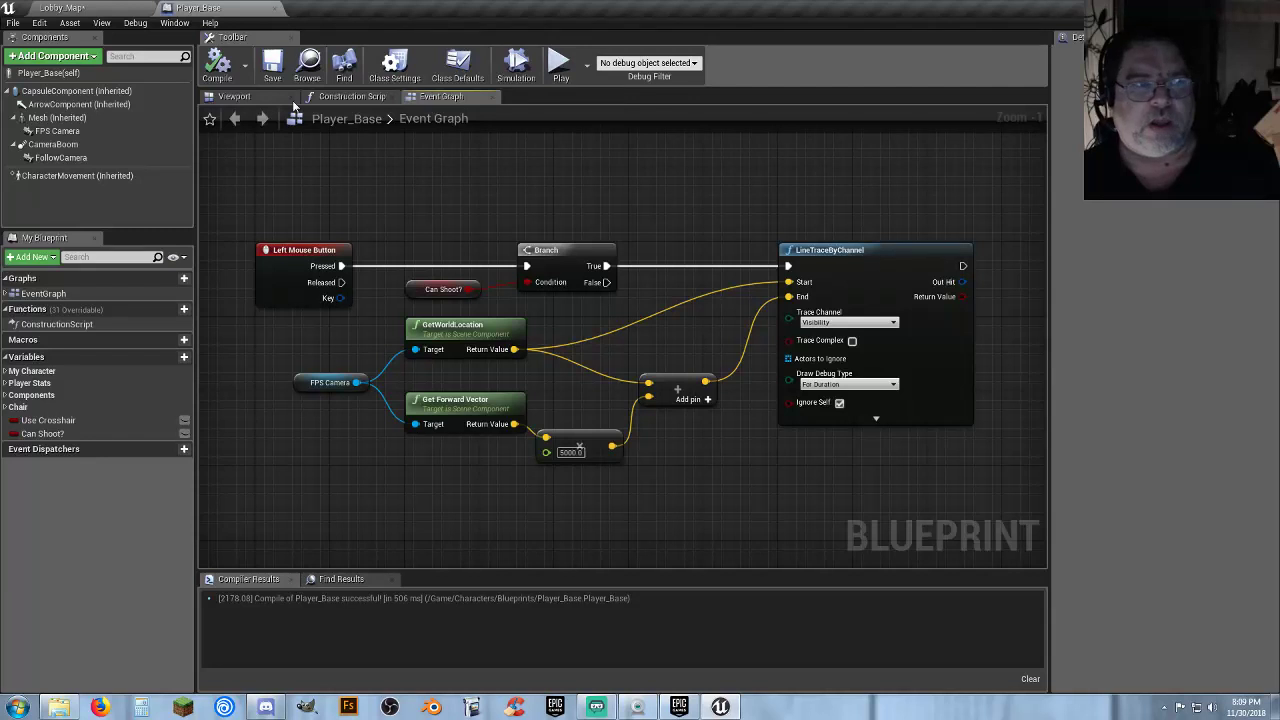
Play-test shooting in Lobby_Map in first-person and third-person view, stop the session, and return to the line trace node in the Player_Base event graph
click(125, 9)
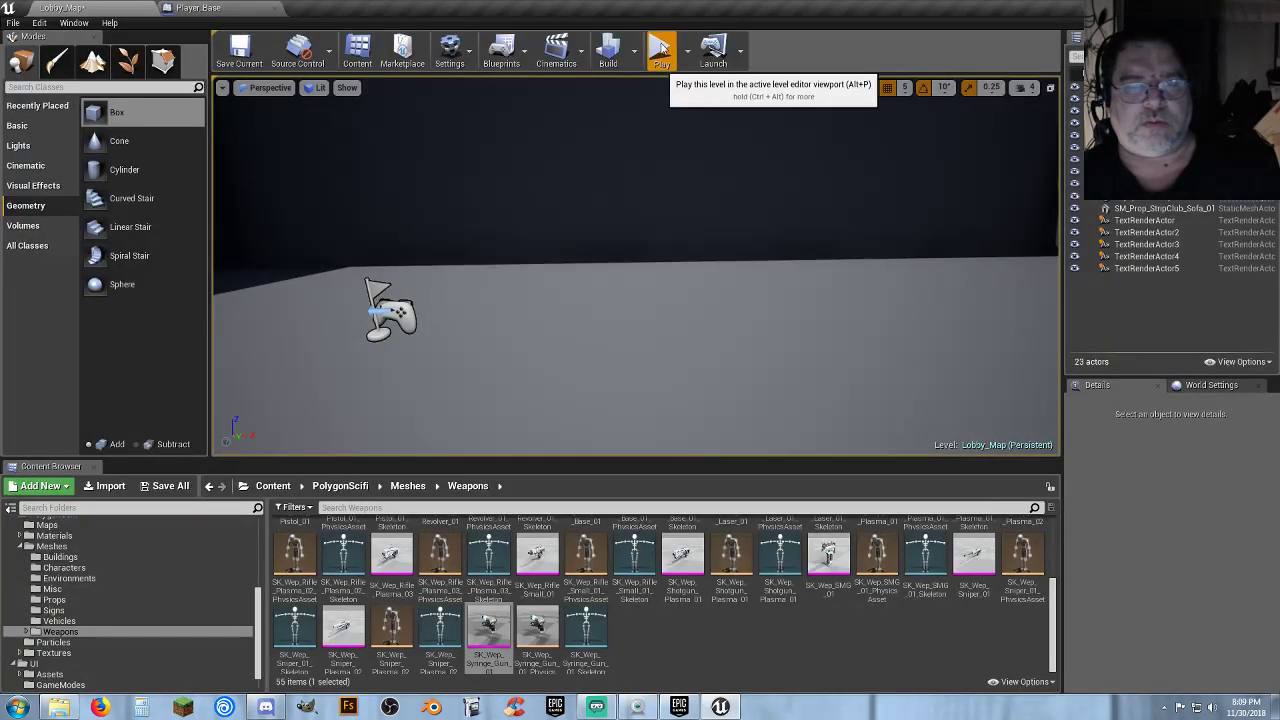
click(661, 50)
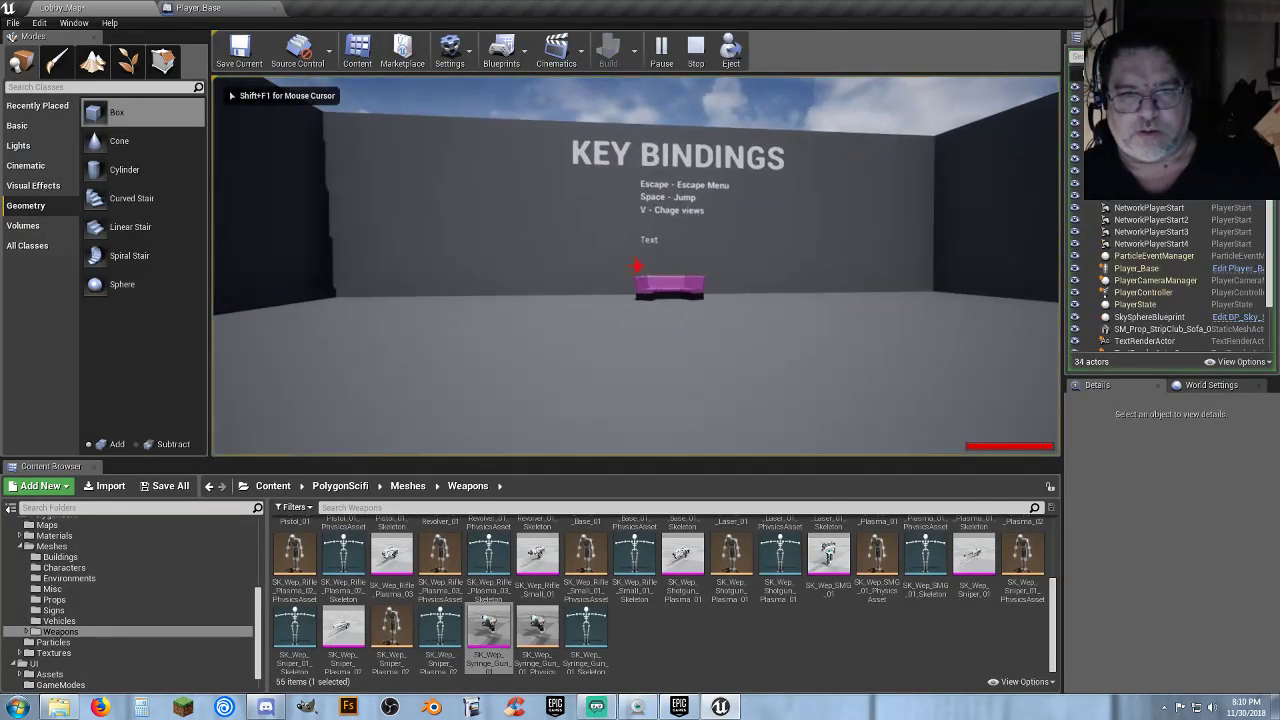
click(636, 266)
key(v)
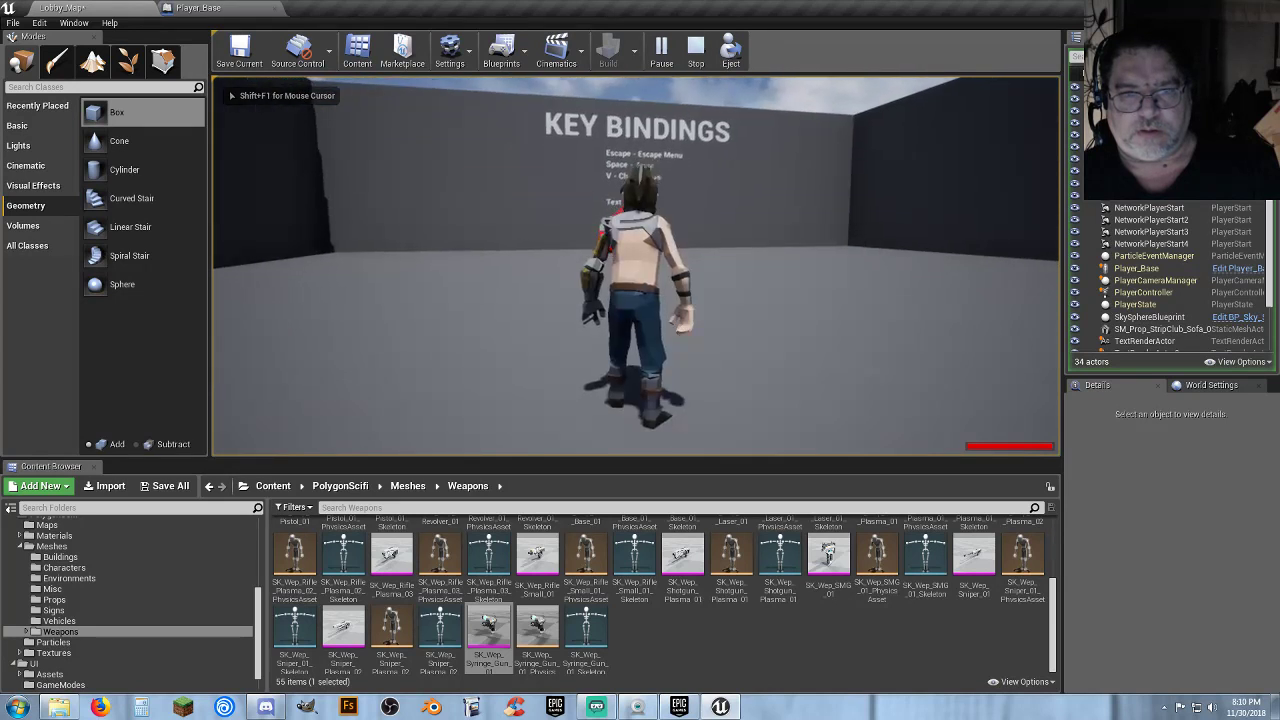
key(w)
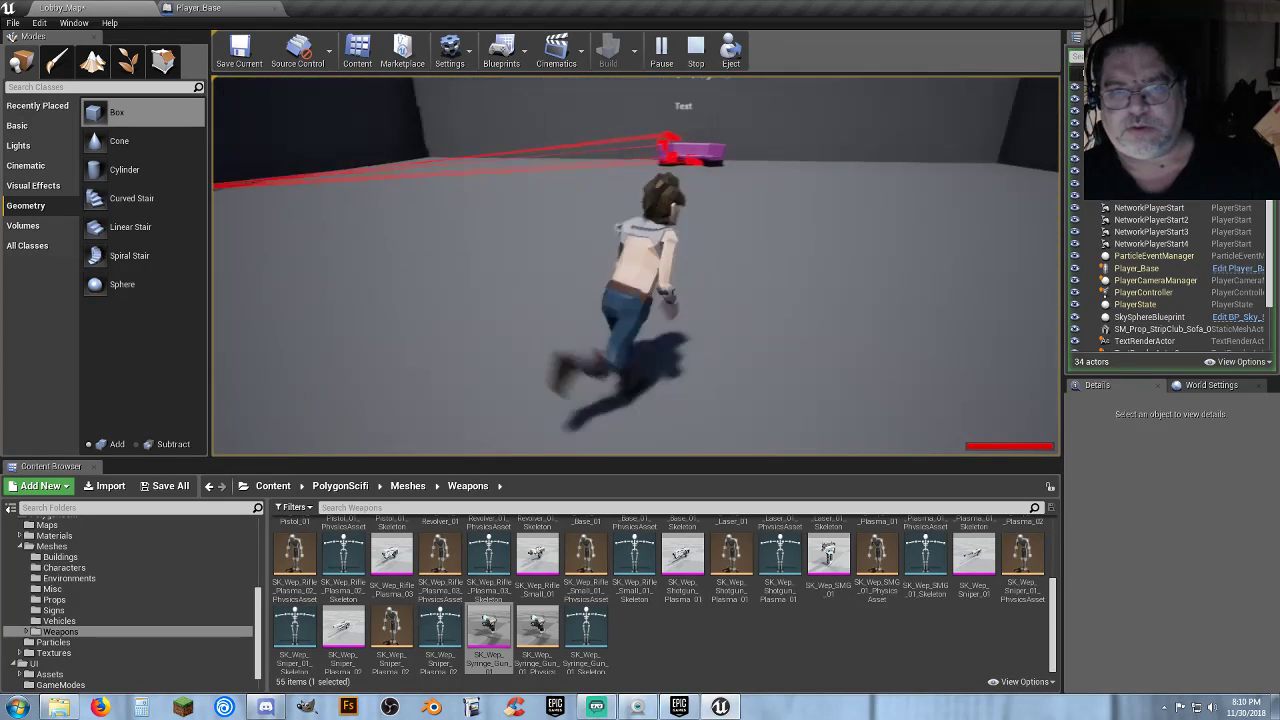
key(Escape)
click(256, 10)
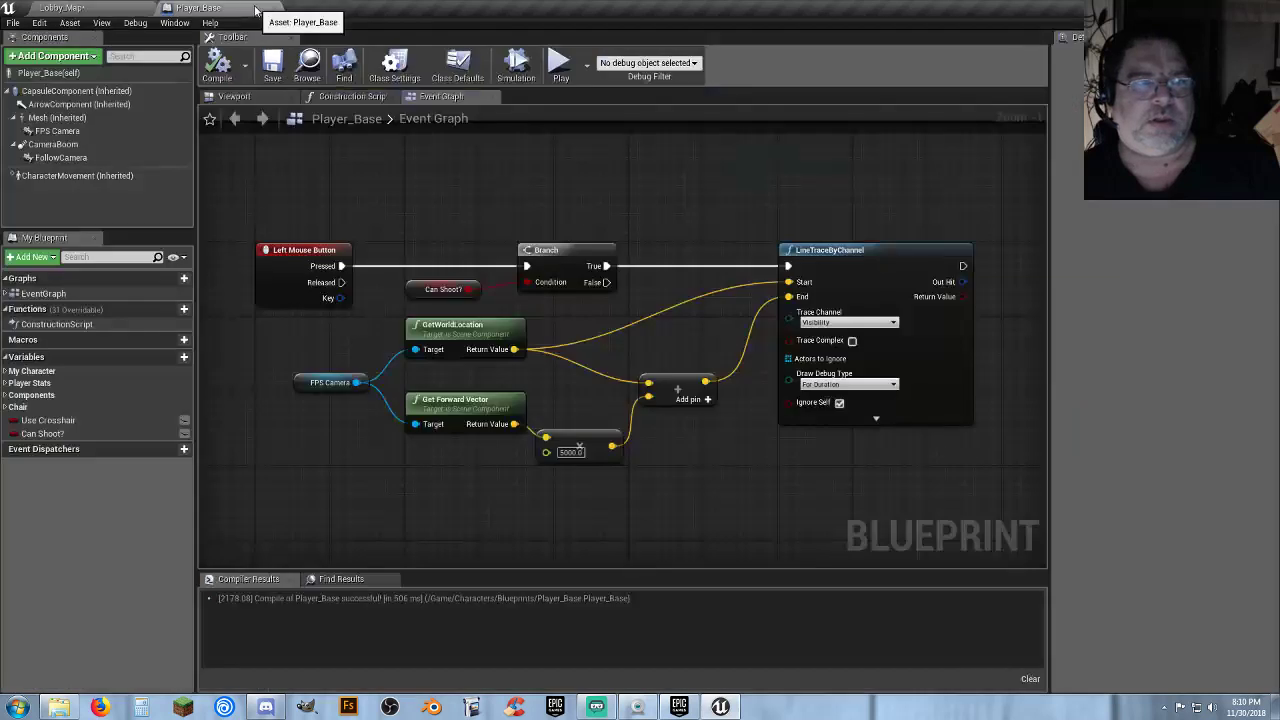
right_drag(670, 432, 366, 451)
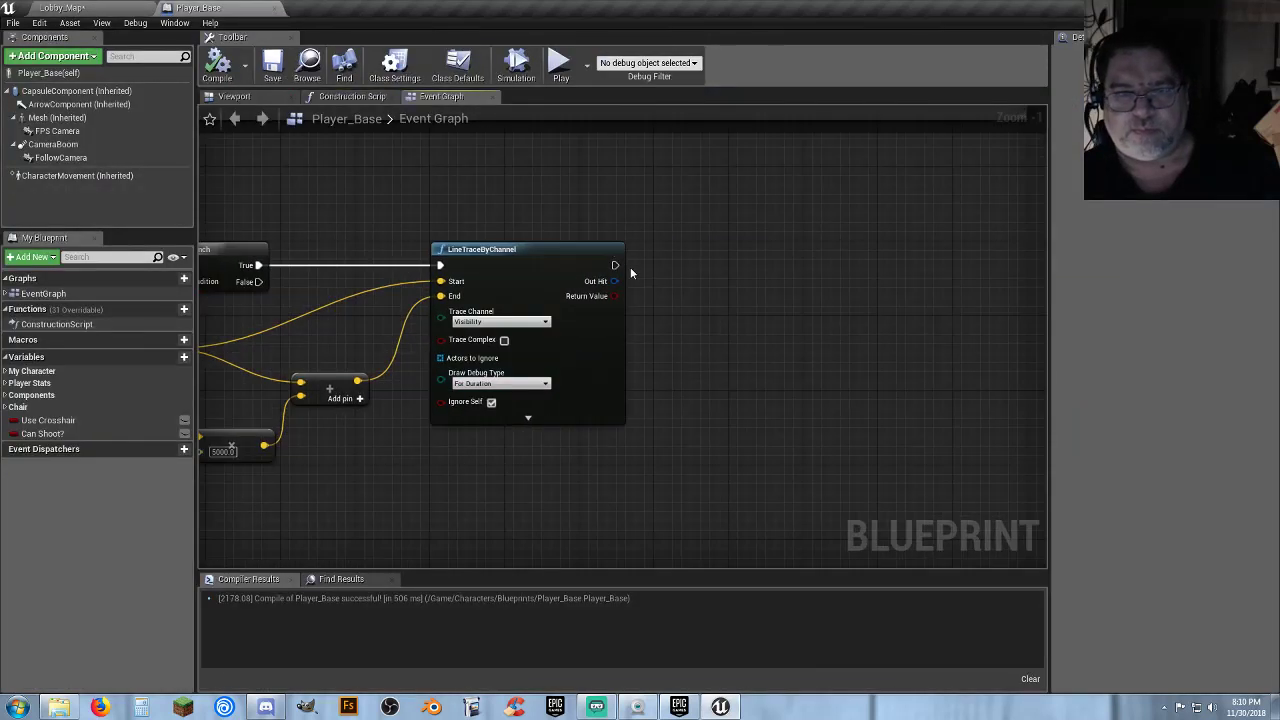
Add a Break Hit Result node from the LineTraceByChannel node's Out Hit and place it just below and beside the trace
drag(614, 281, 650, 305)
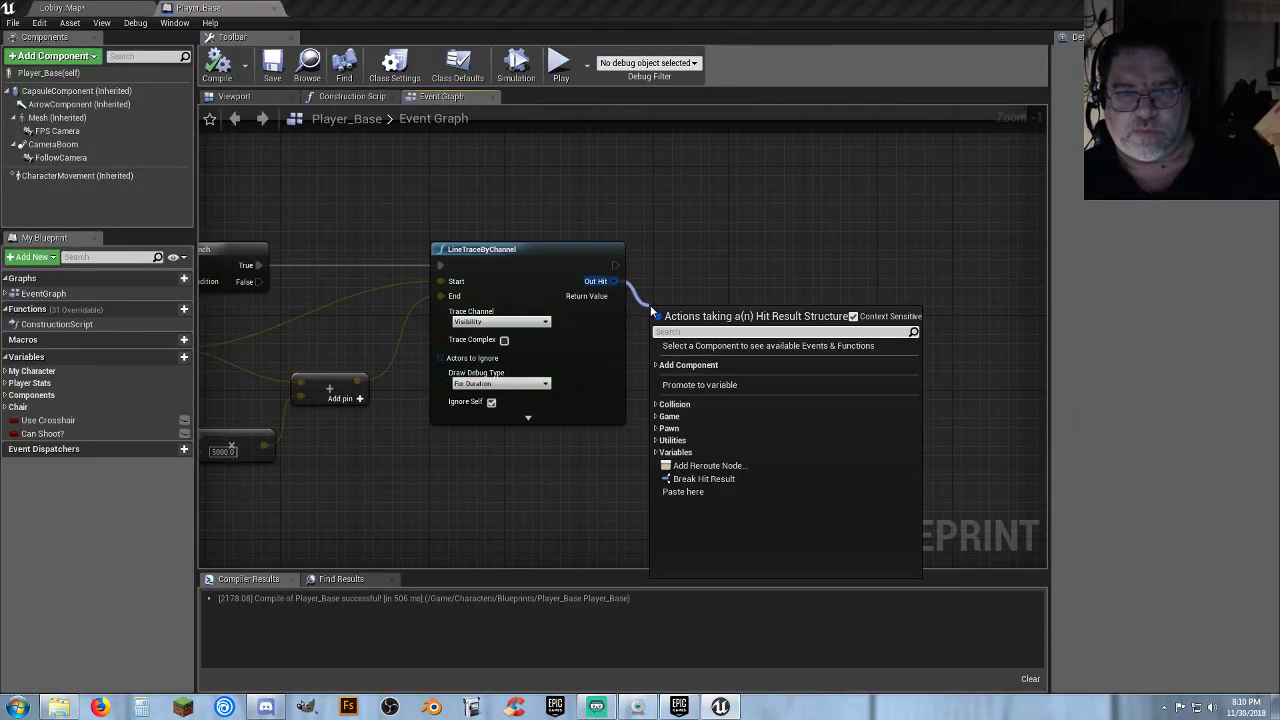
click(705, 479)
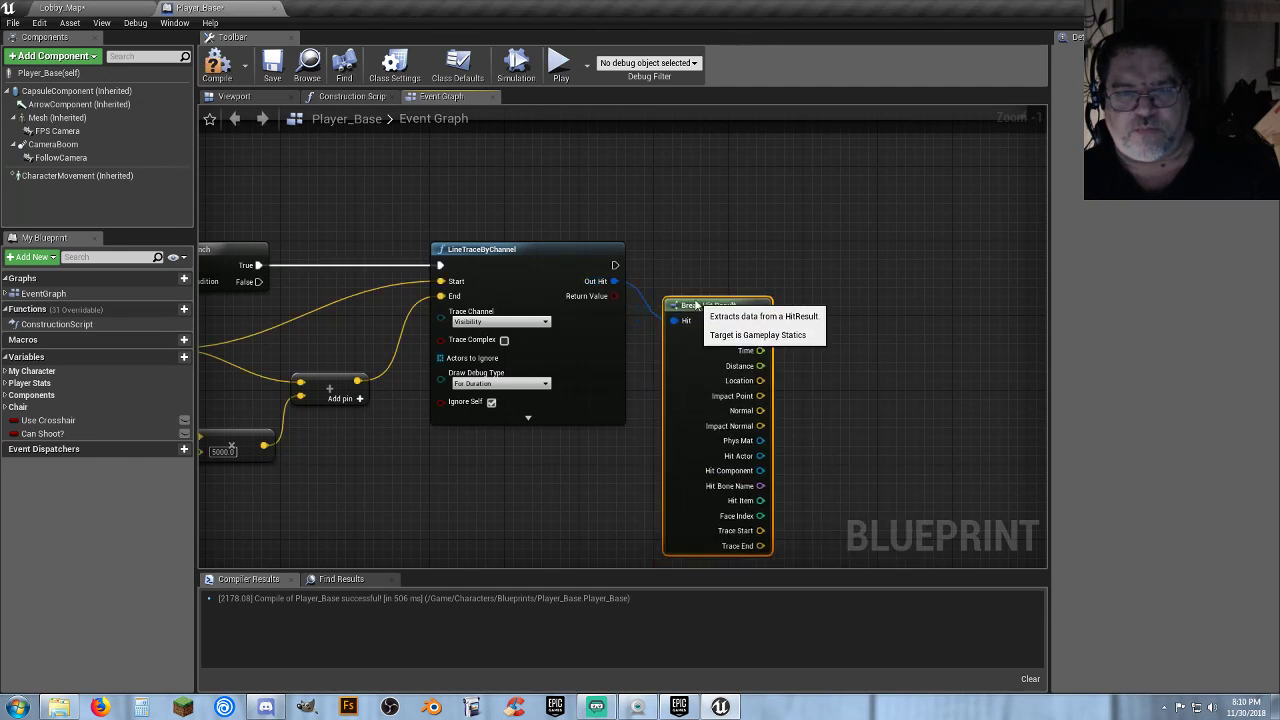
drag(696, 303, 687, 322)
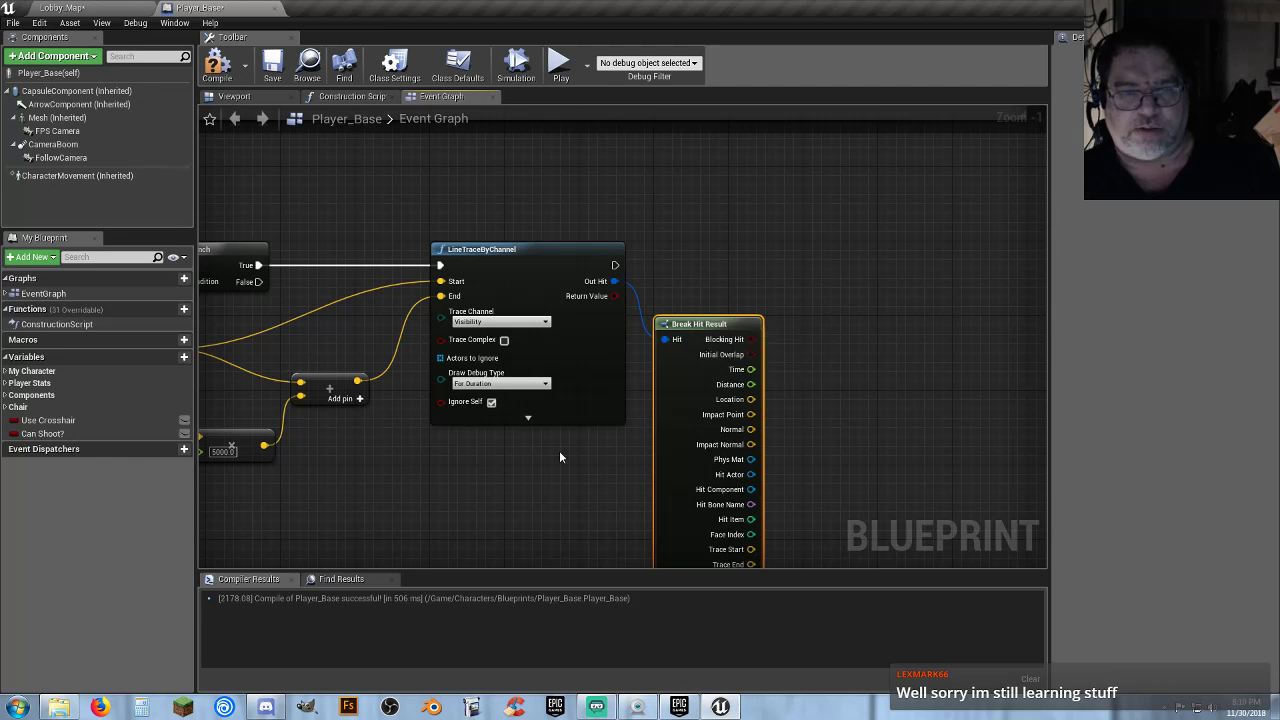
click(559, 455)
right_drag(559, 455, 520, 415)
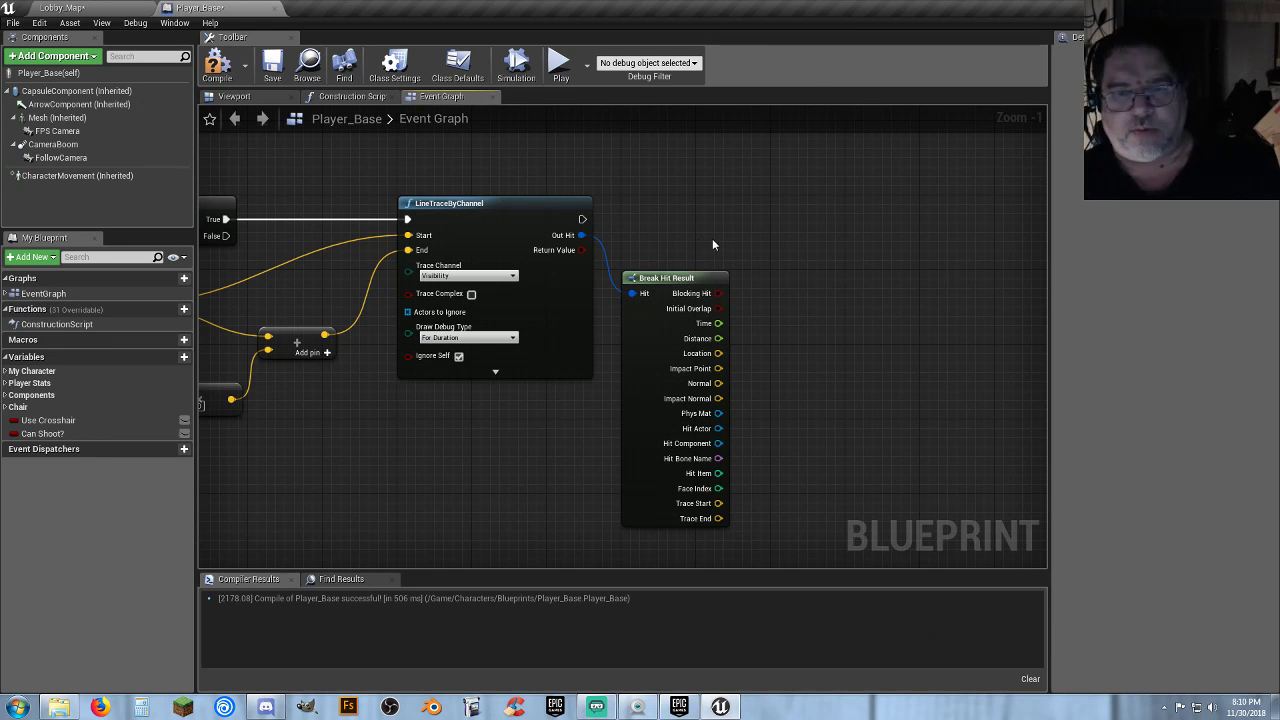
Add a Play Sound at Location node to the line trace's execution output and align it level with the trace, past Break Hit Result
drag(582, 219, 855, 222)
text(playsou)
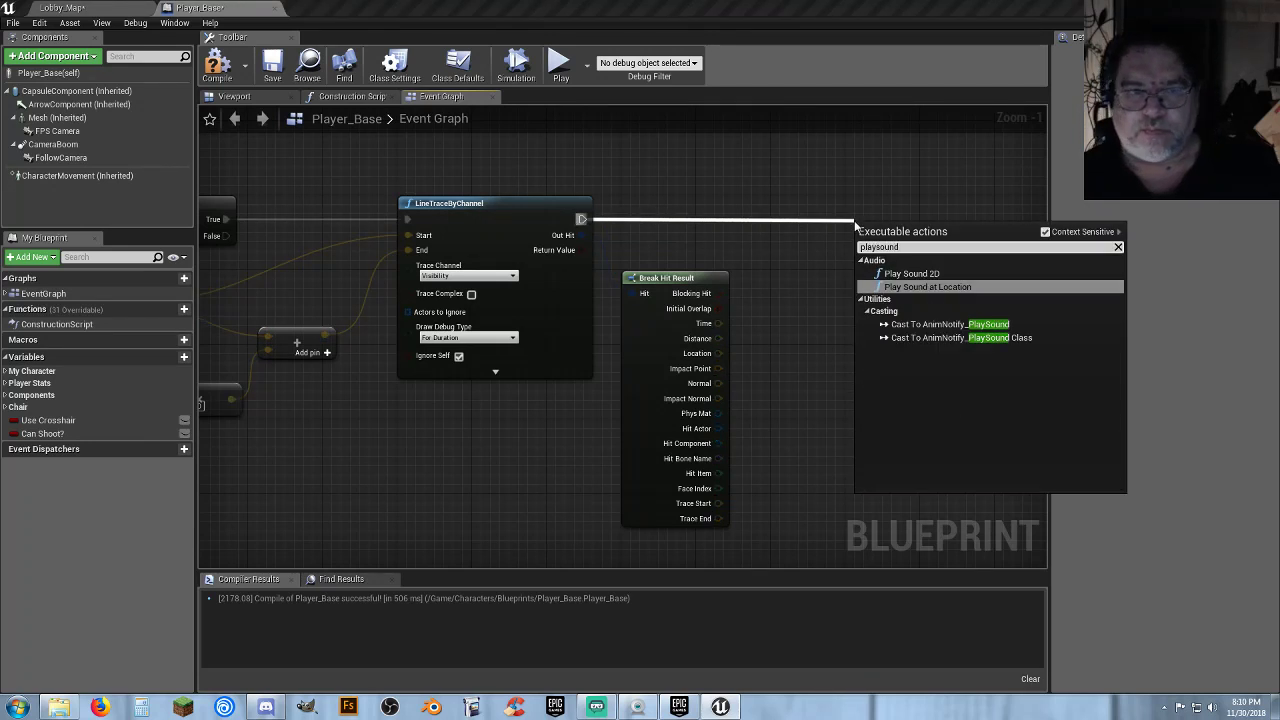
text(nd)
click(937, 287)
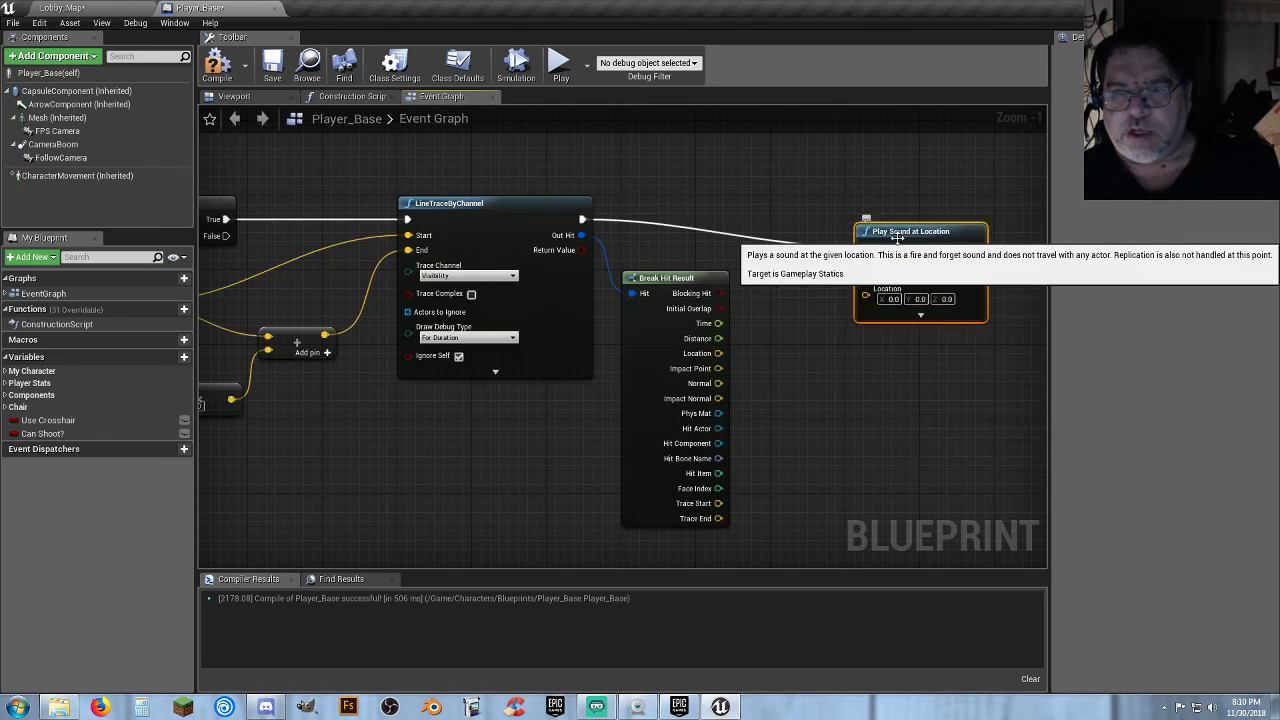
drag(898, 211, 959, 207)
click(879, 330)
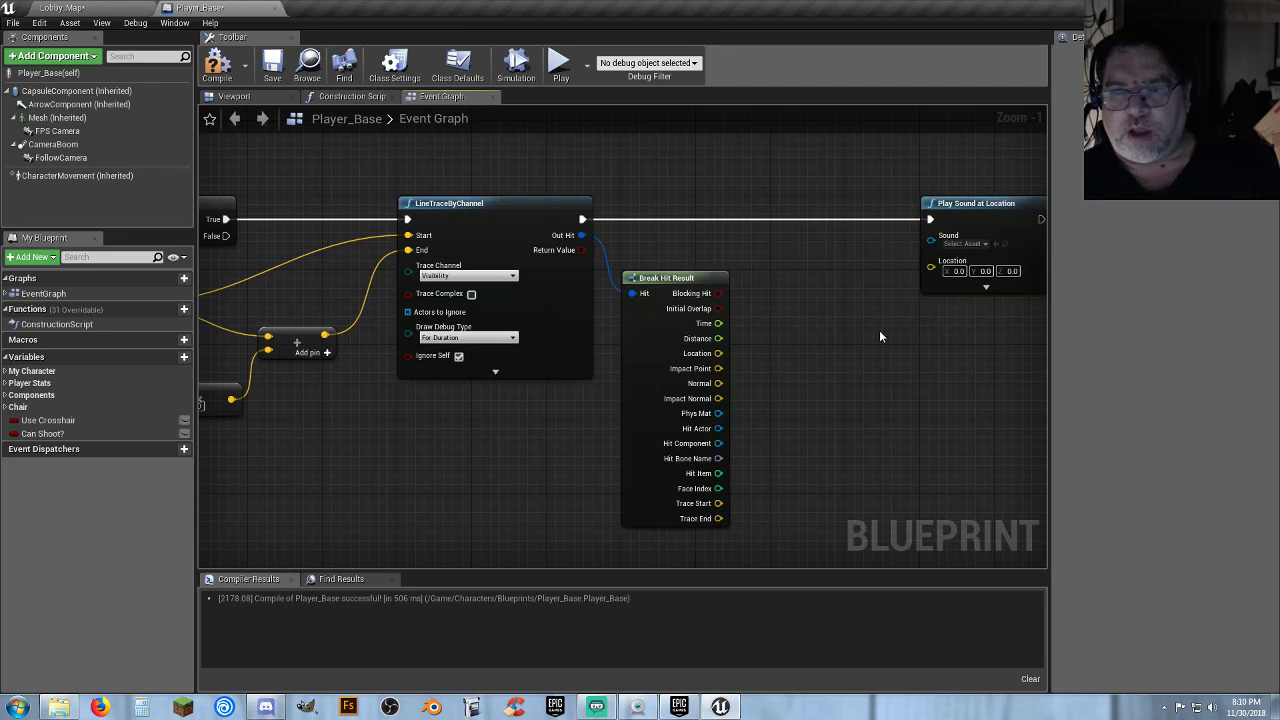
right_drag(877, 331, 834, 347)
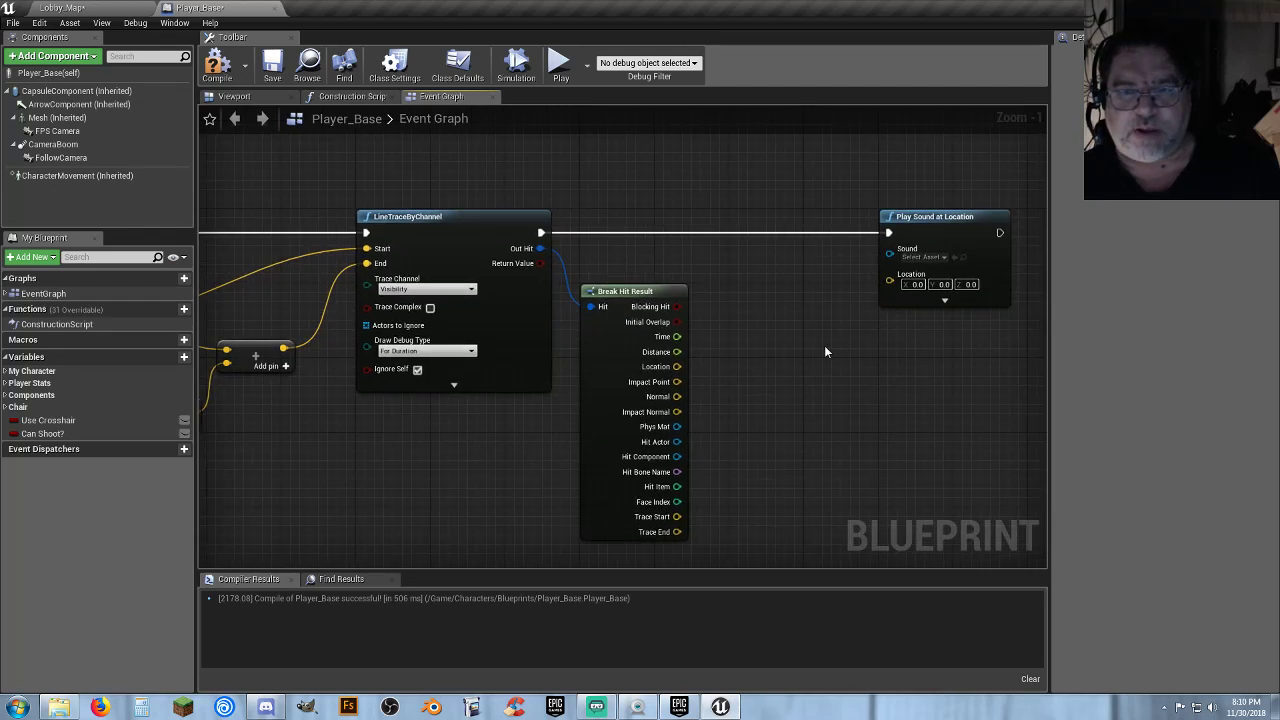
Create a sound cue from the Rifle sound wave in Assets/Audio/Effects, keeping the name Rifle_Cue
click(132, 8)
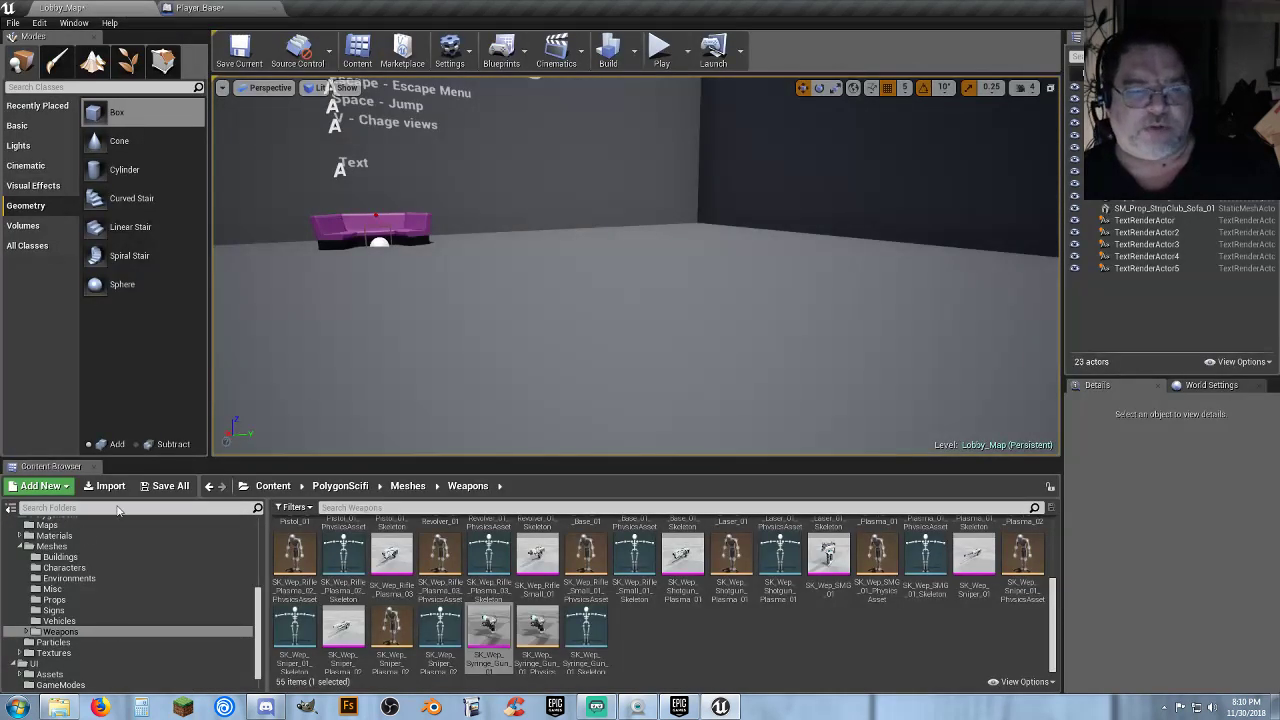
scroll(100, 600, up, 5)
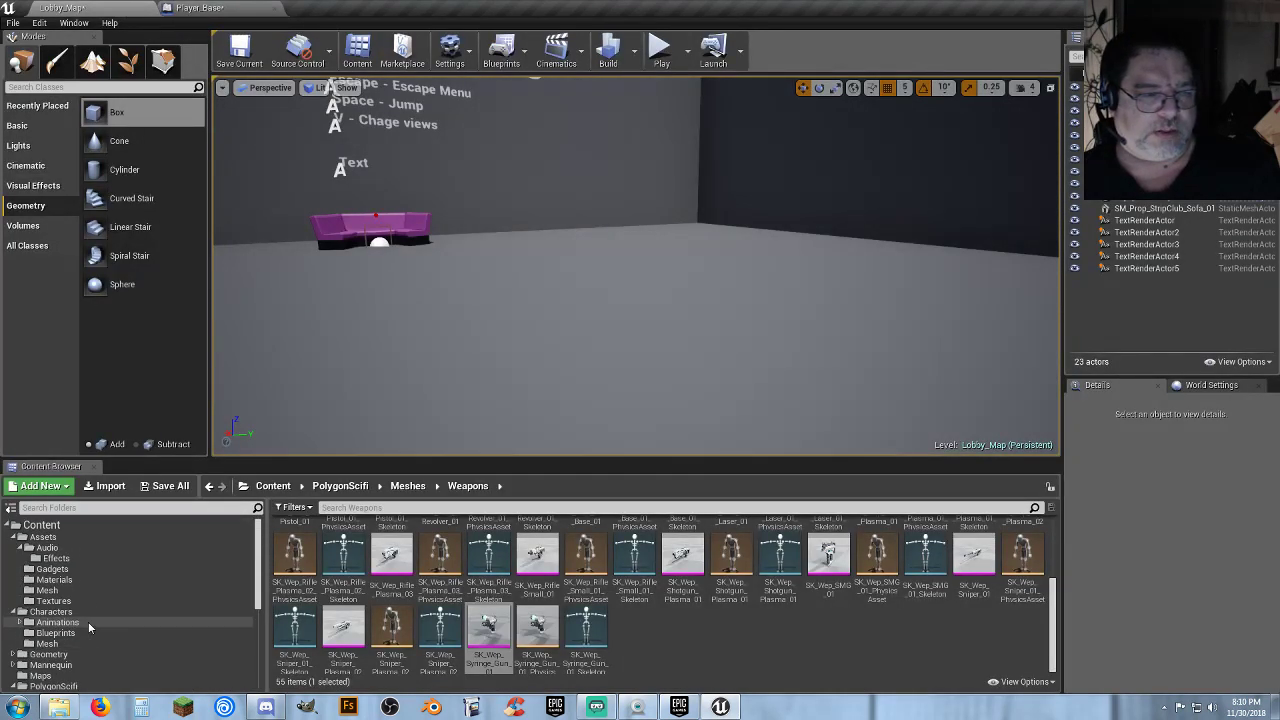
click(60, 558)
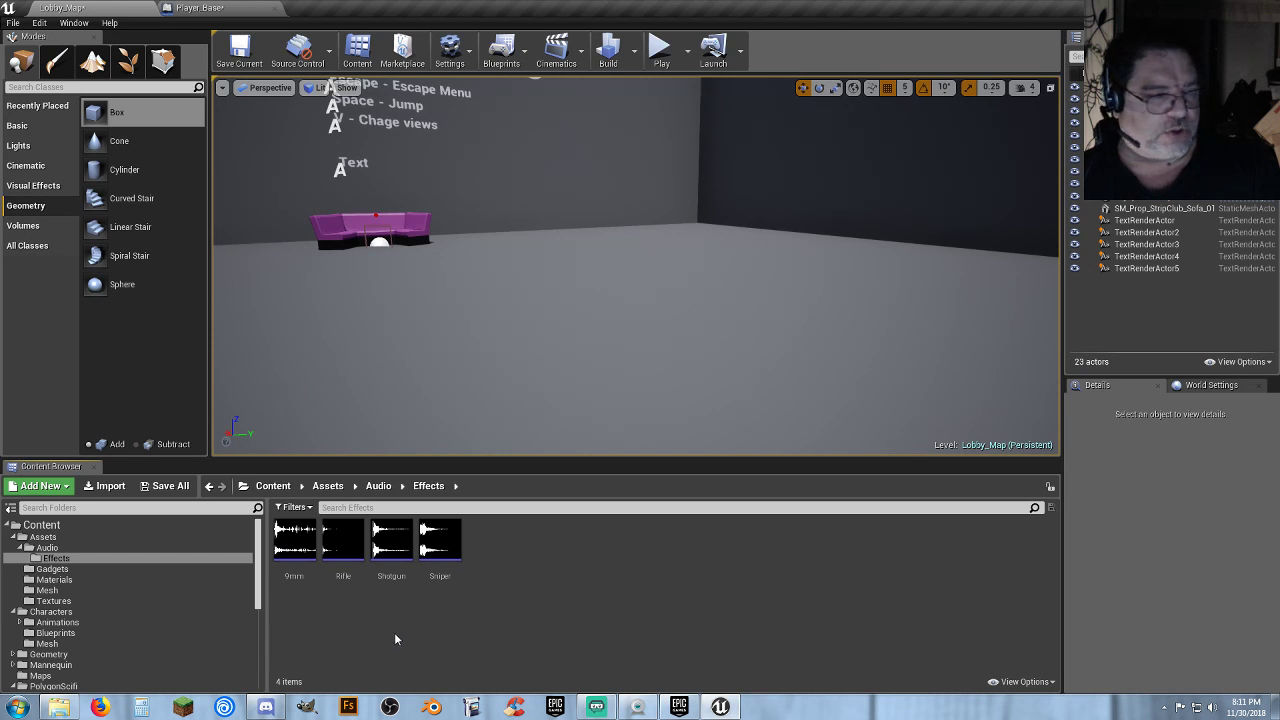
right_click(346, 575)
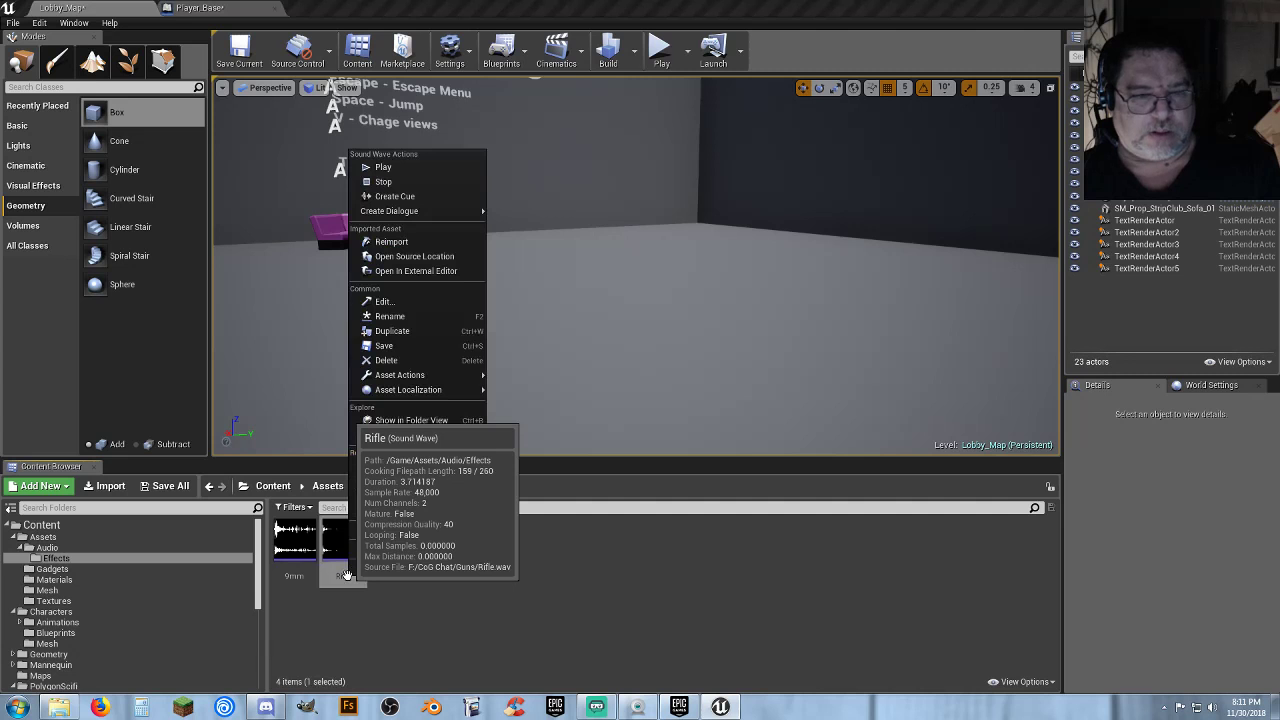
click(445, 196)
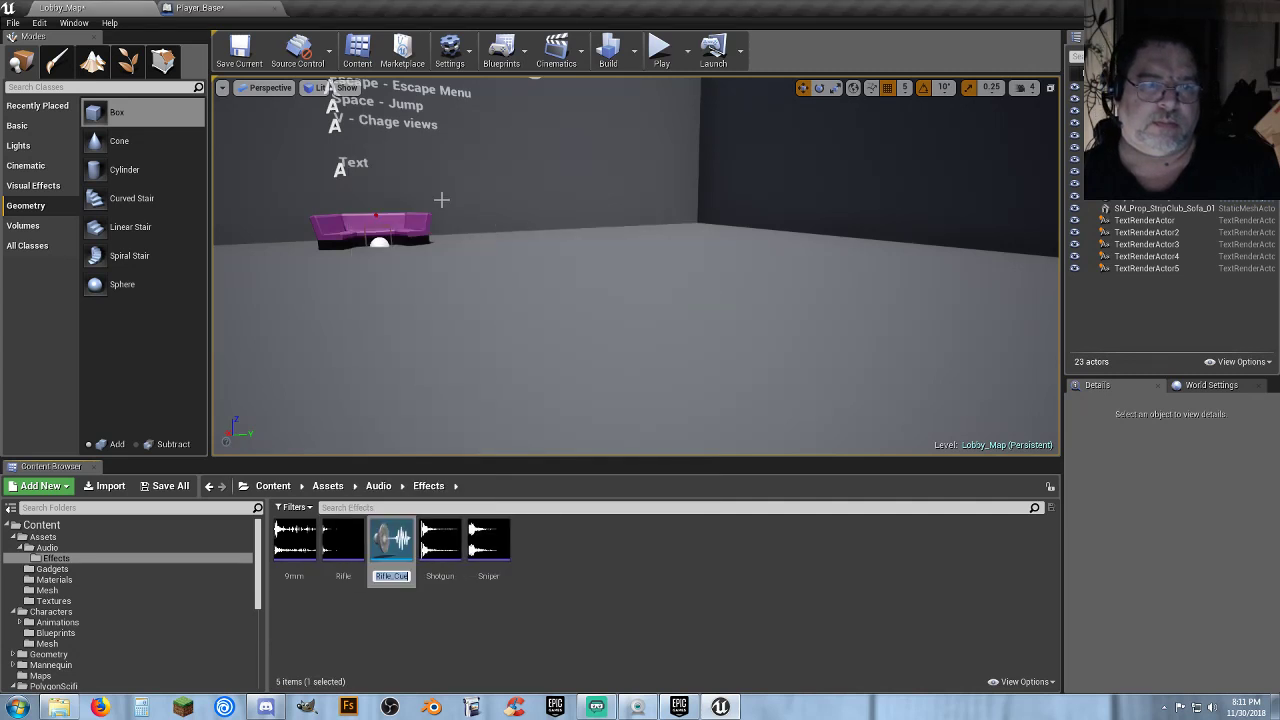
key(Return)
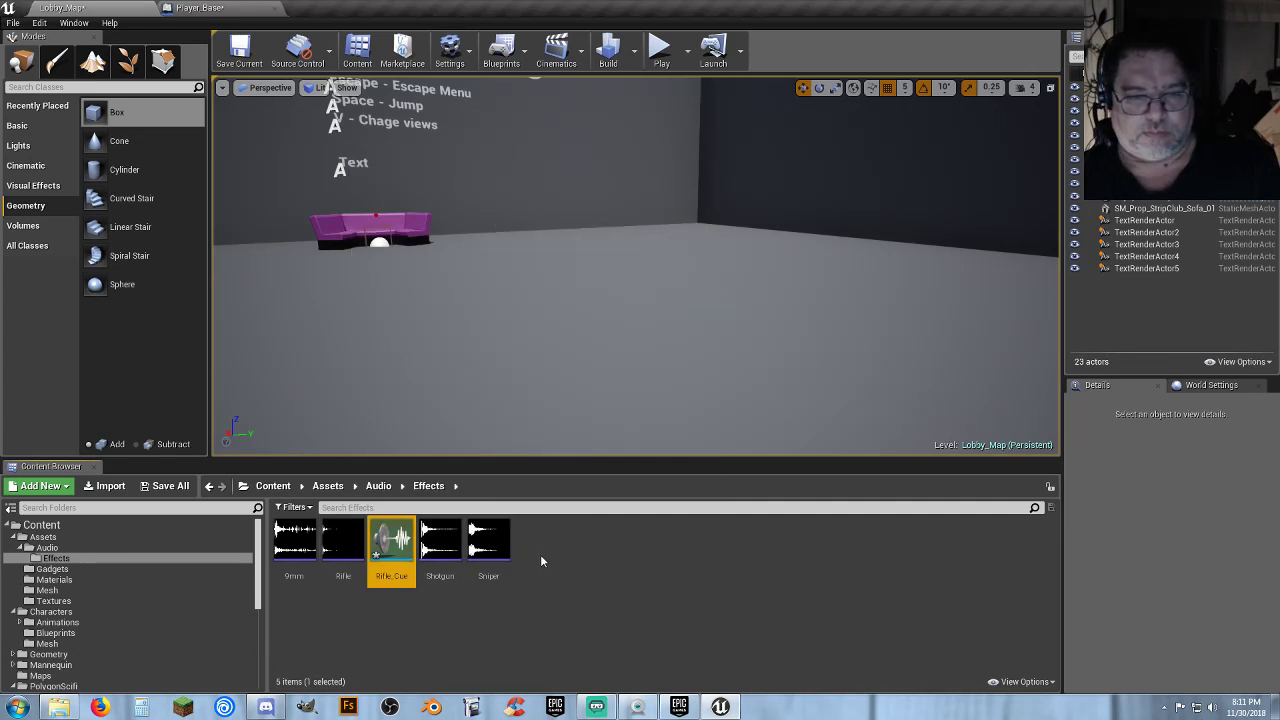
Create a Sound Attenuation asset named Gunshots in the Effects folder, then save it with default settings and close it
right_click(541, 561)
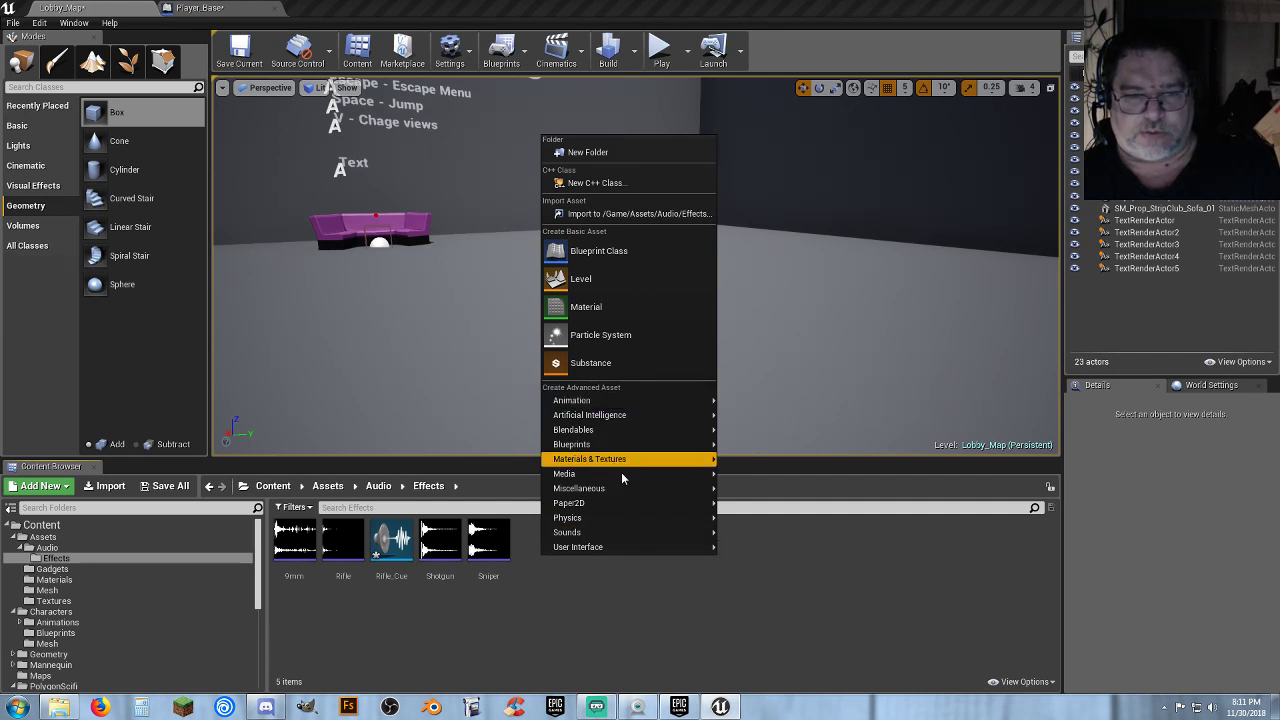
mouse_move(632, 537)
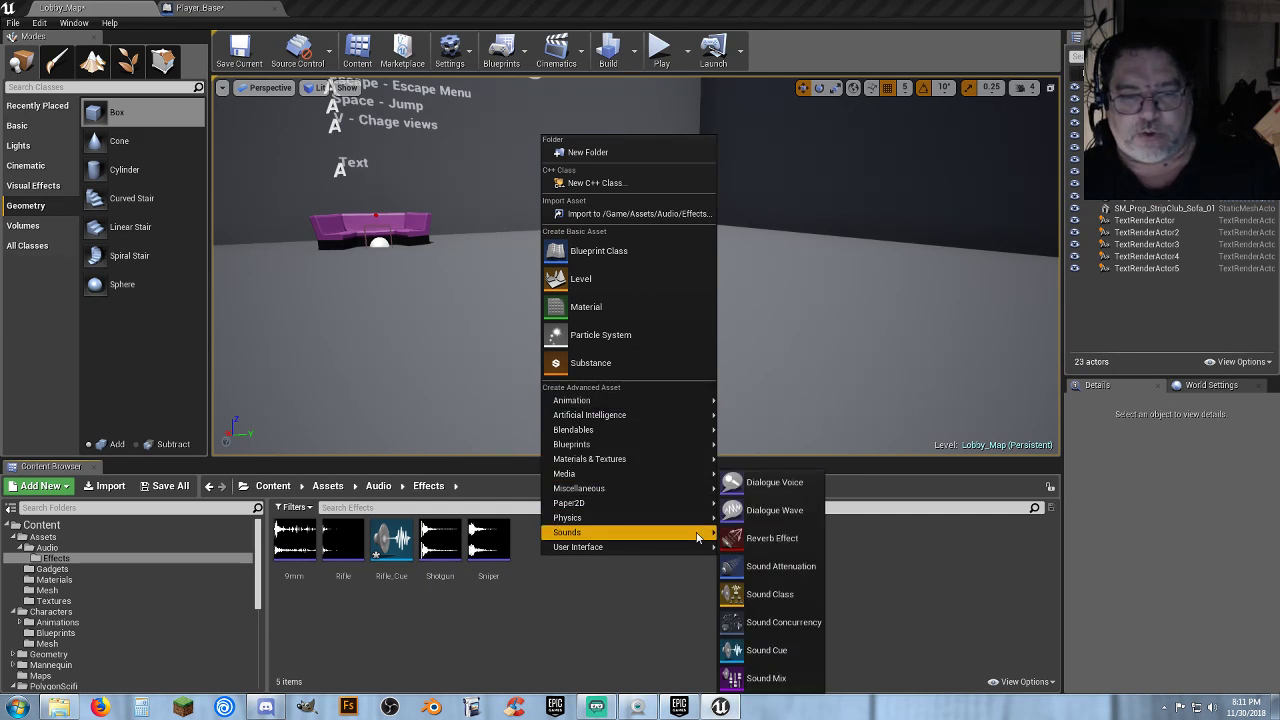
click(781, 566)
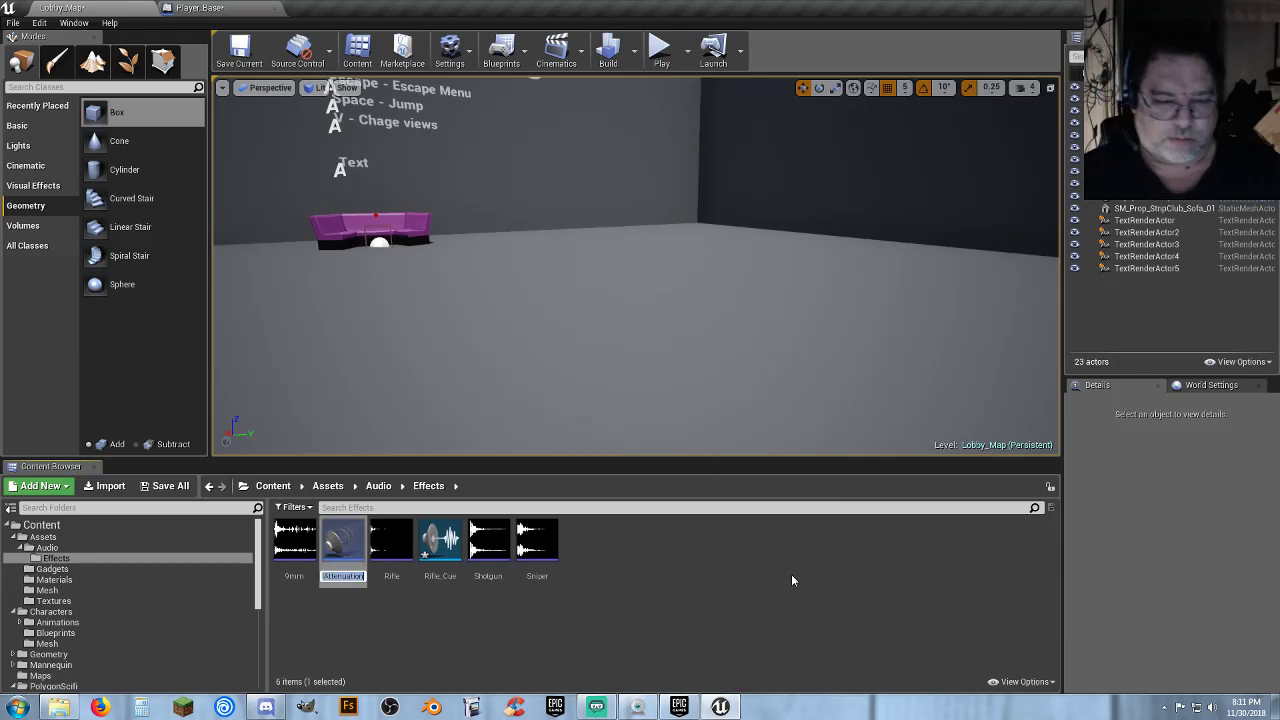
text(Gunshots)
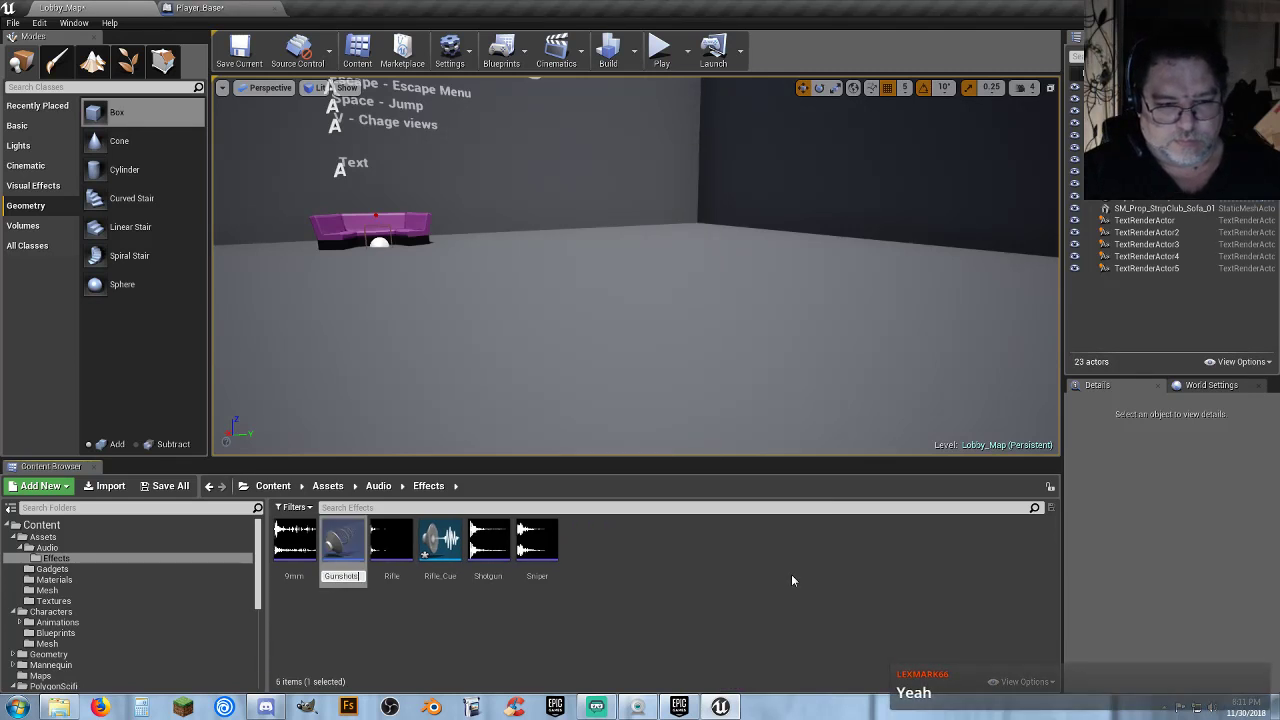
key(Return)
key(Return)
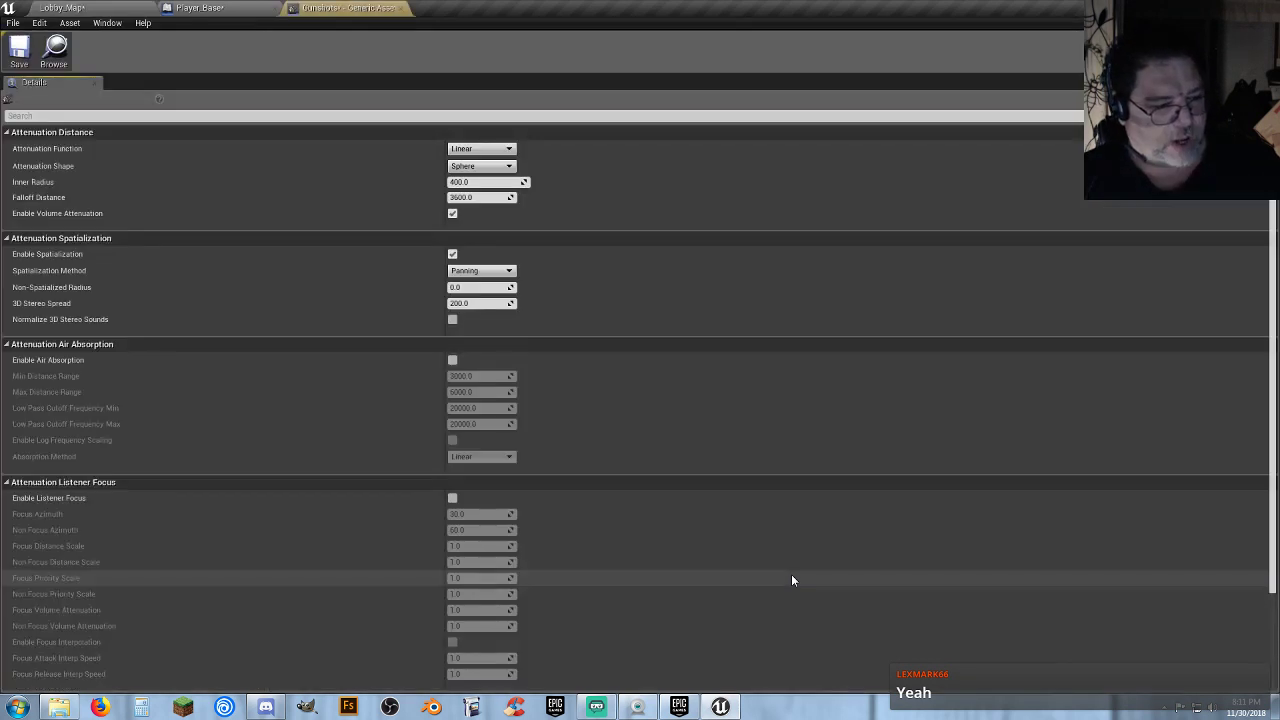
click(19, 48)
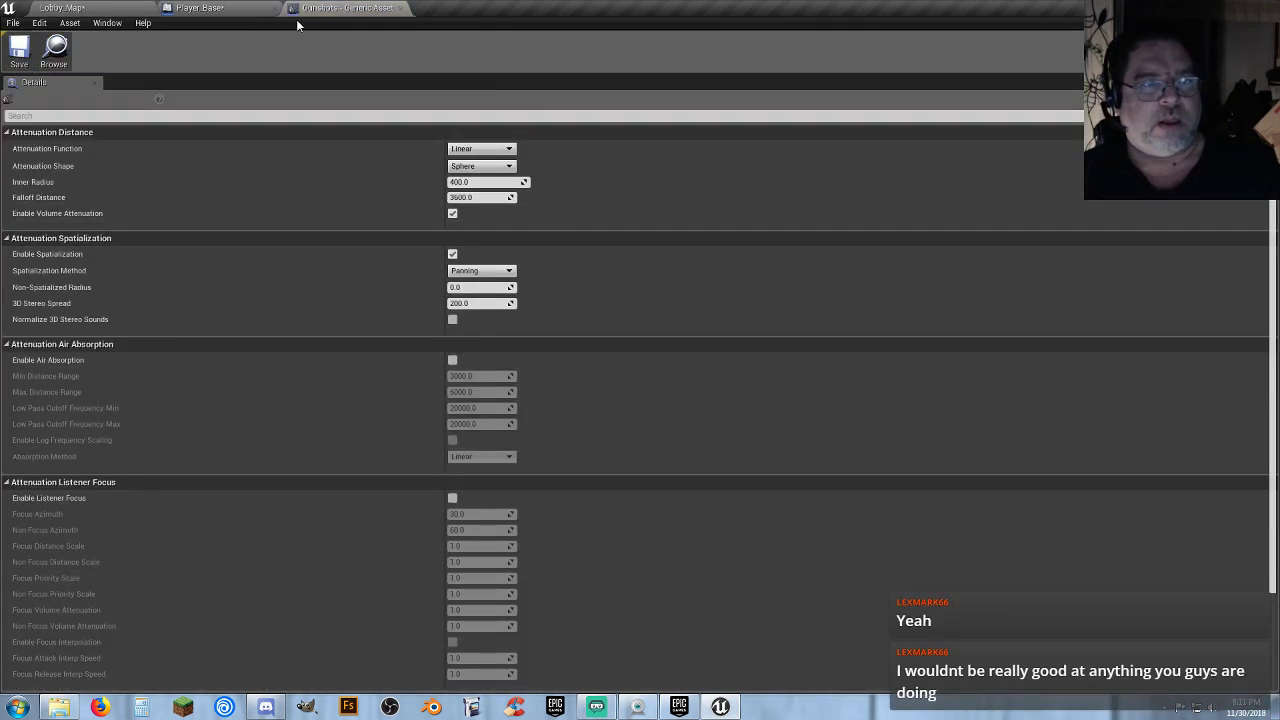
click(399, 8)
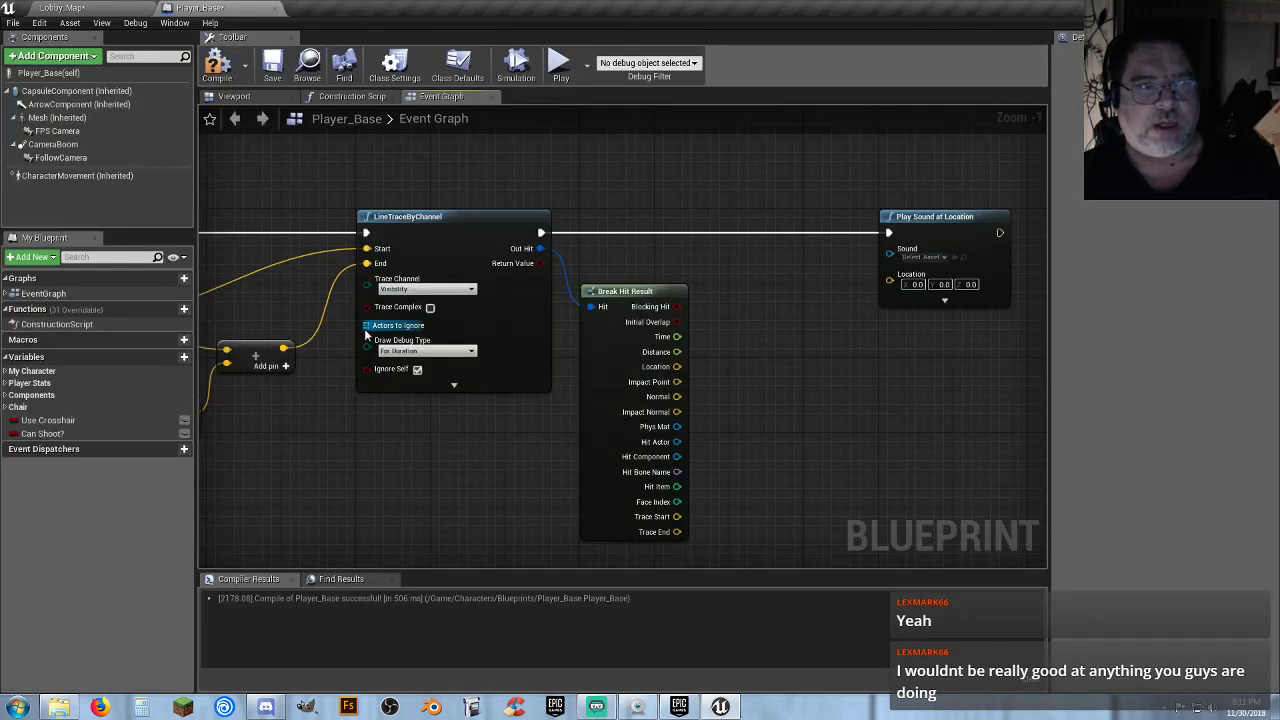
Compile and save the Player_Base blueprint and return to the Effects audio folder in the level editor
click(217, 62)
click(272, 66)
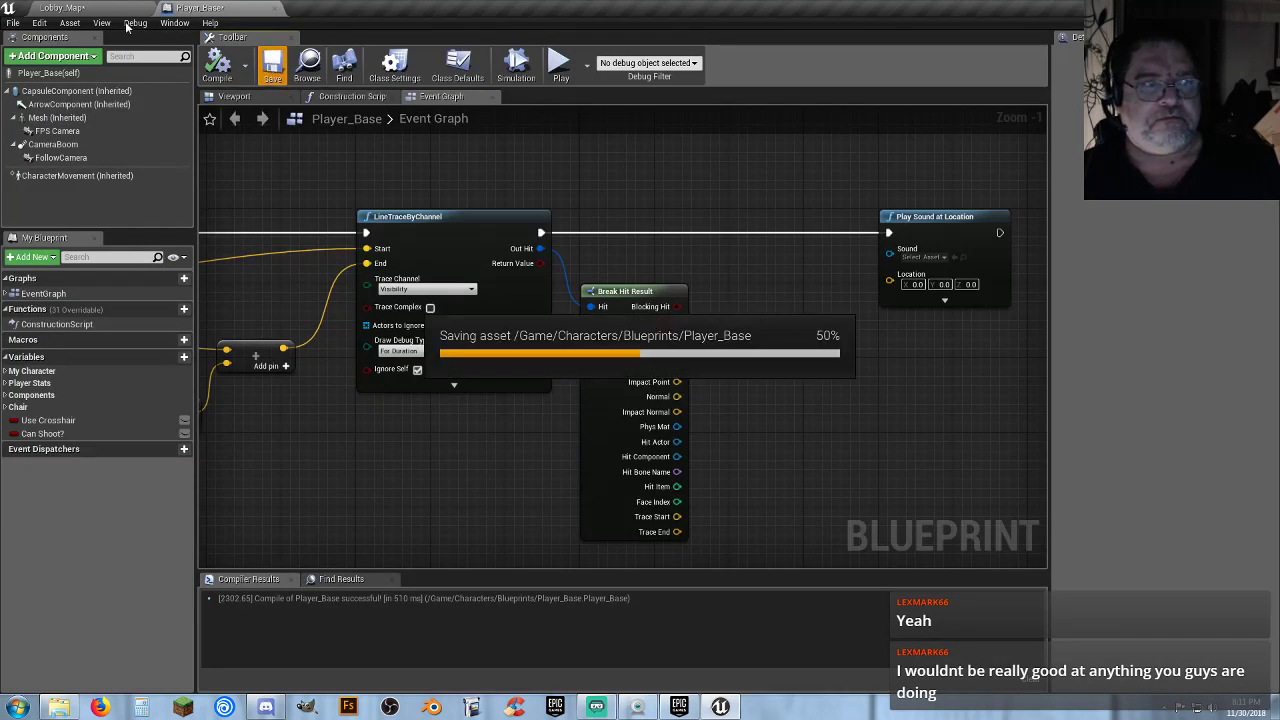
click(100, 8)
click(606, 590)
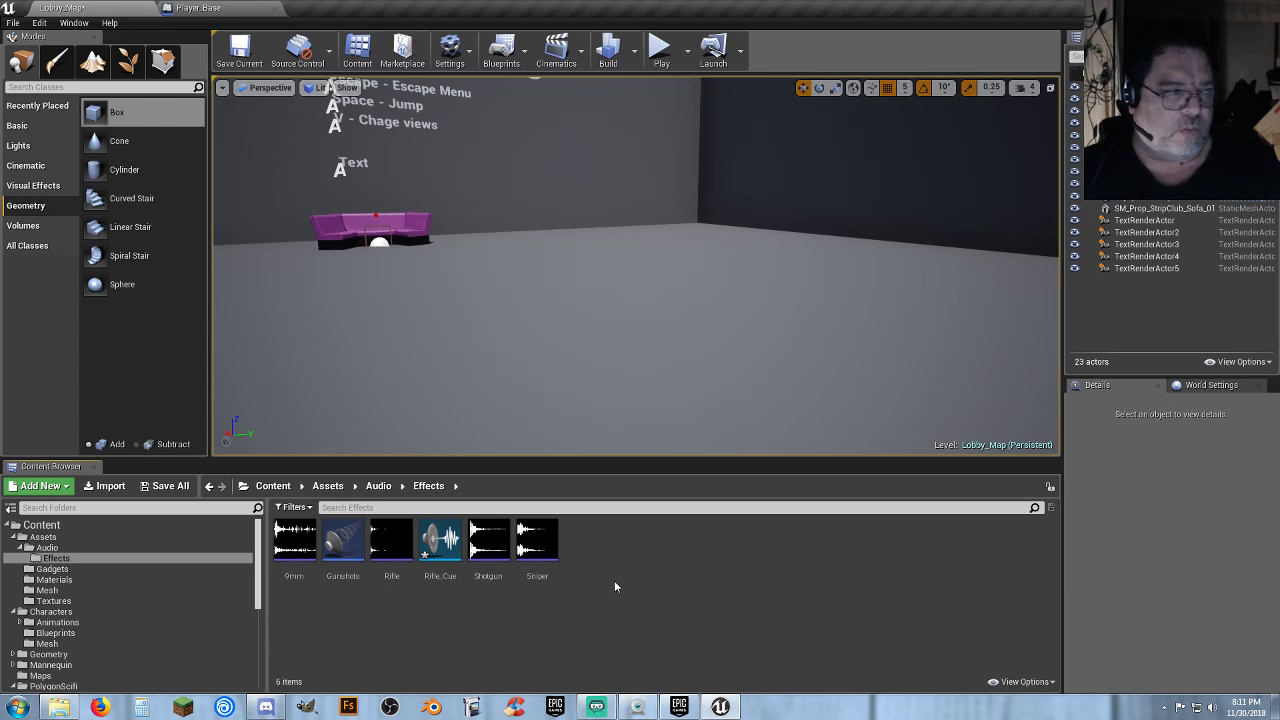
Open Rifle_Cue and line up its Wave Player and Output nodes side by side
click(440, 572)
double_click(440, 572)
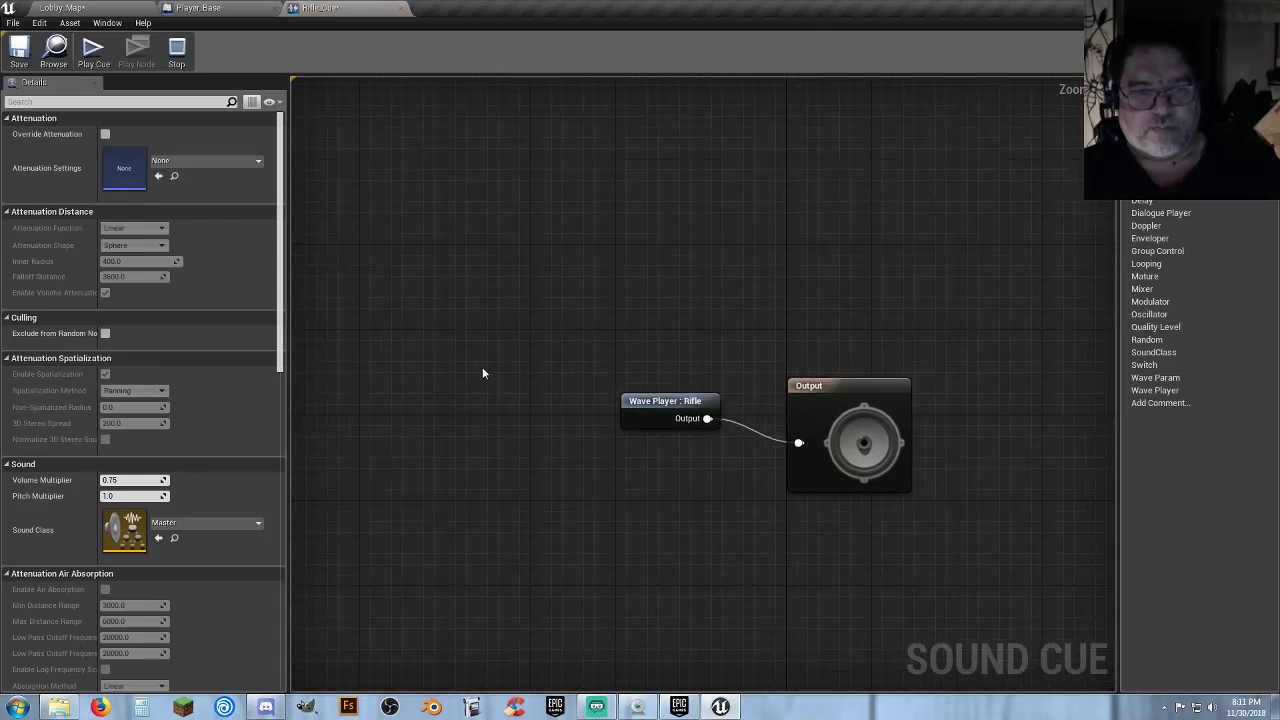
drag(651, 393, 651, 337)
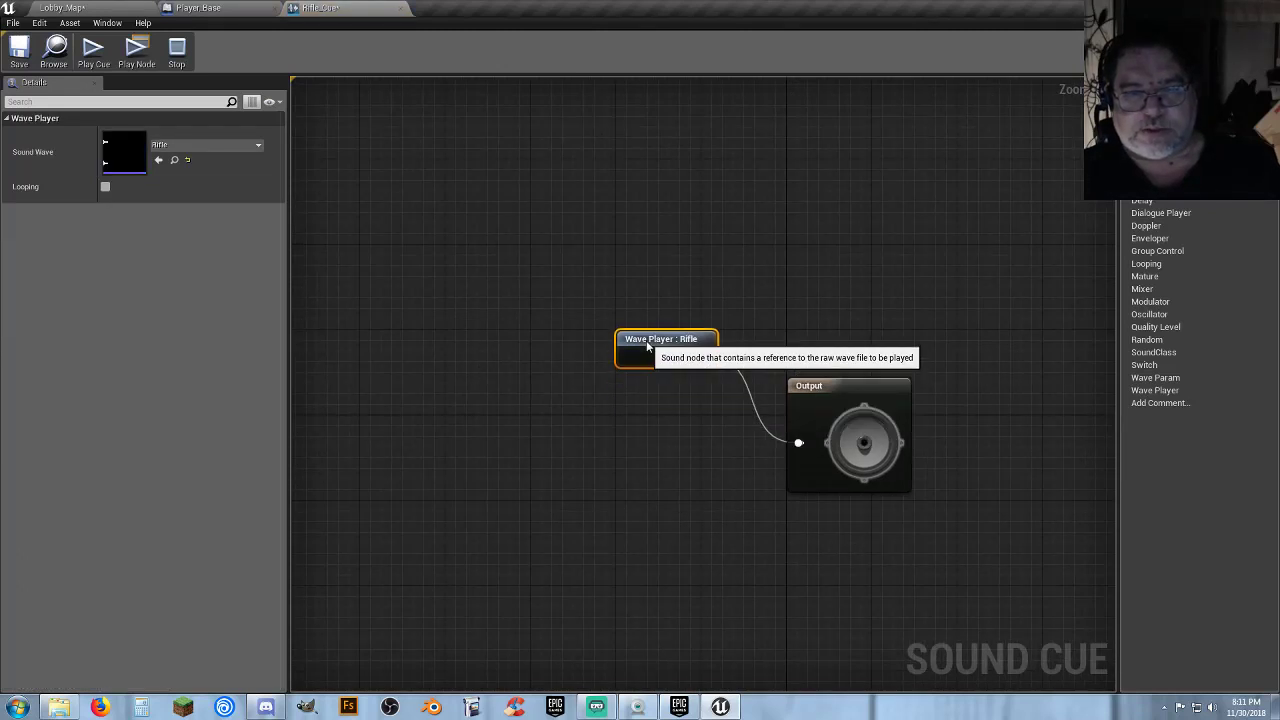
right_drag(671, 494, 603, 493)
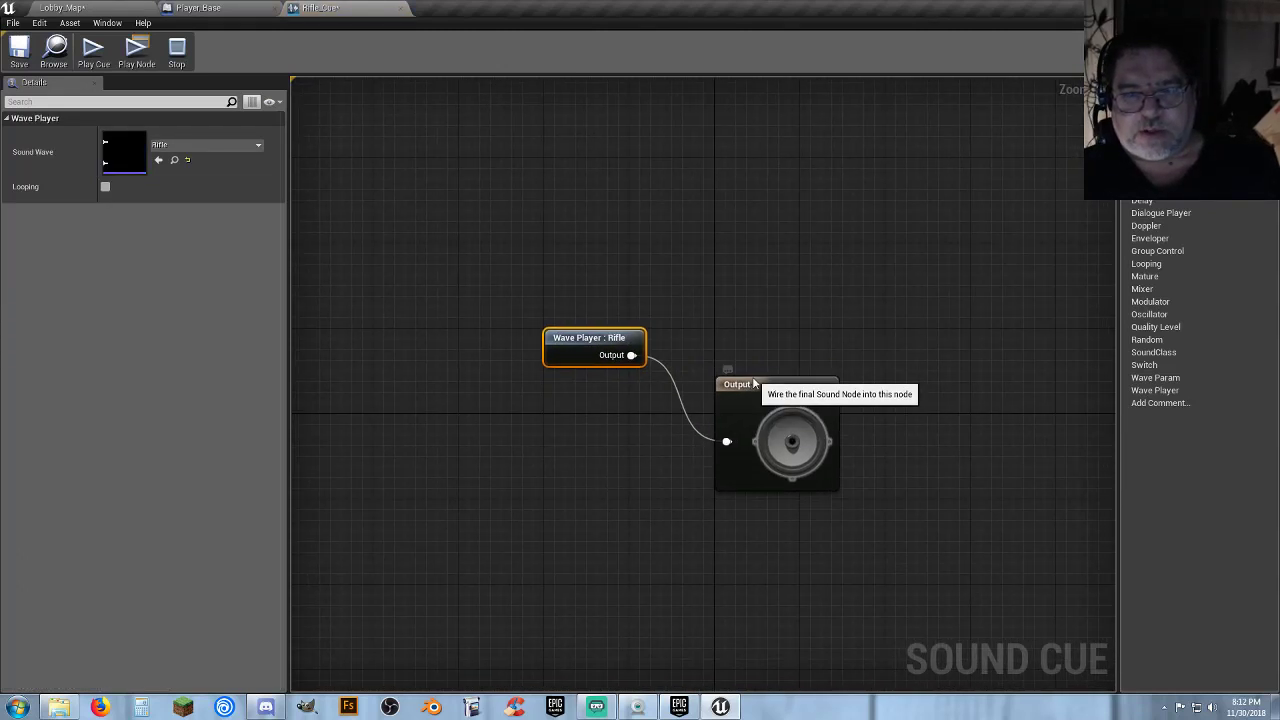
drag(750, 385, 758, 332)
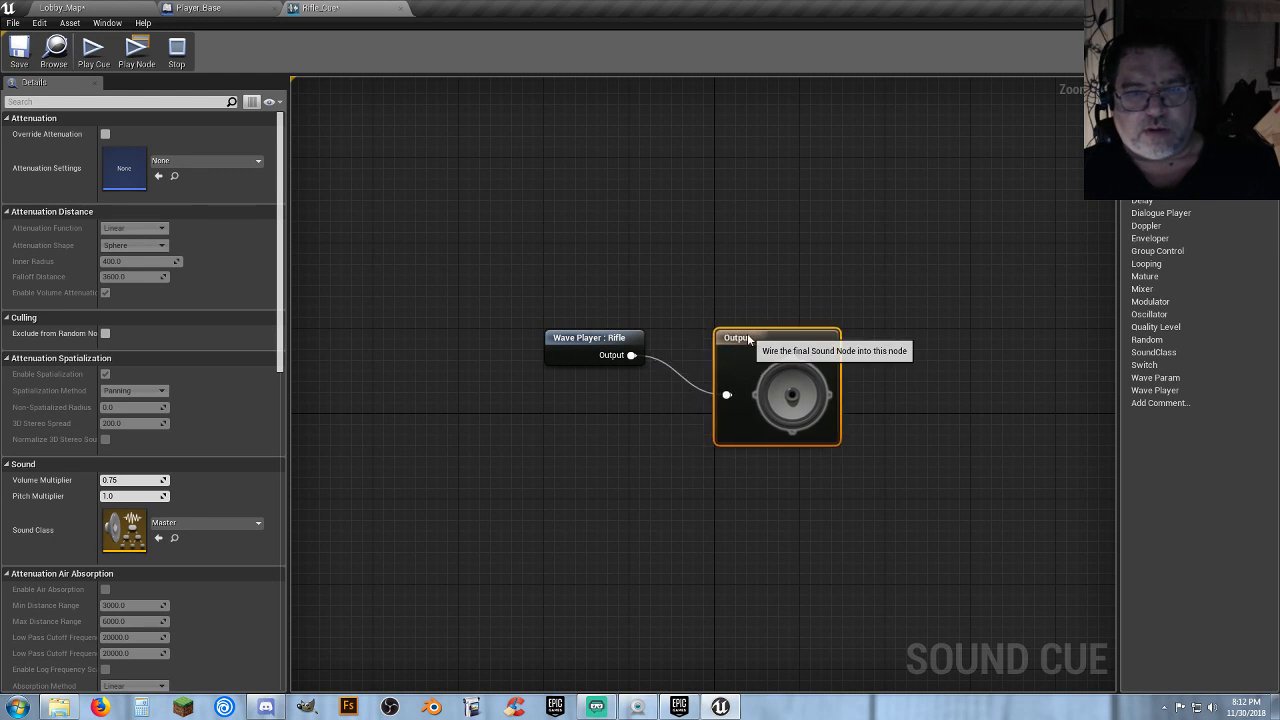
Set Rifle_Cue's Attenuation Settings to Gunshots and close the sound cue editor
click(241, 161)
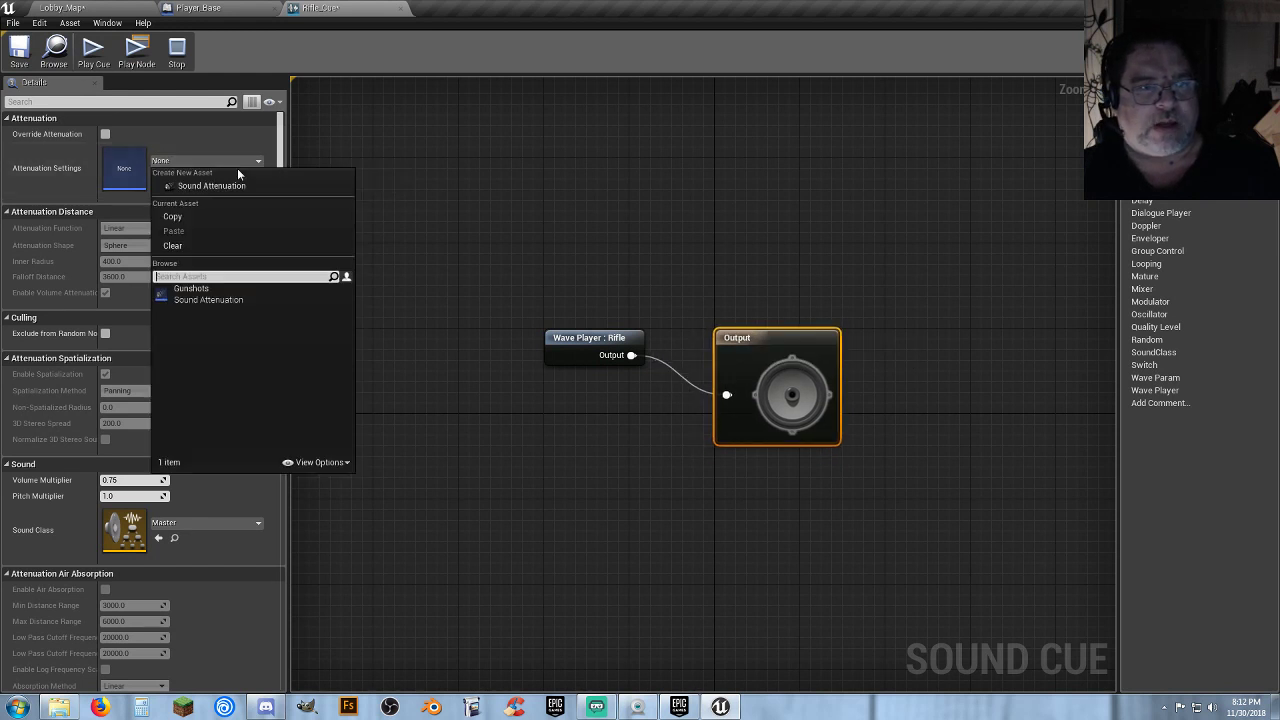
click(208, 298)
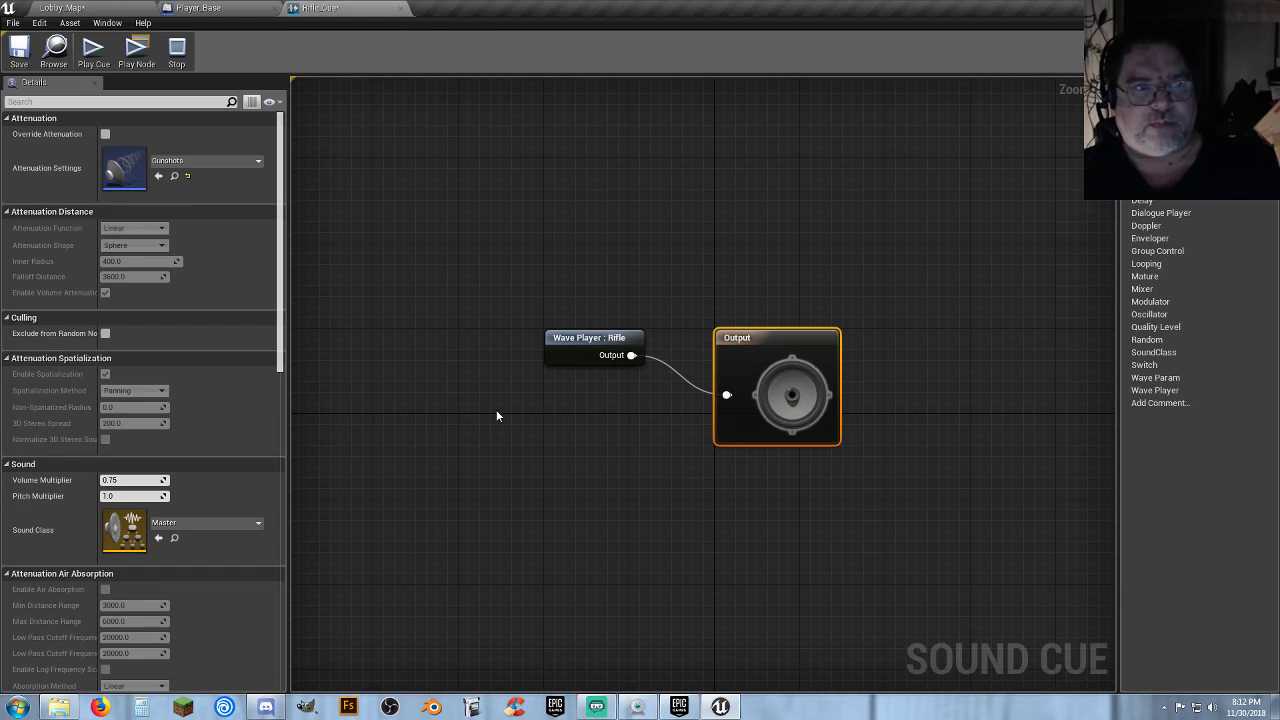
click(563, 350)
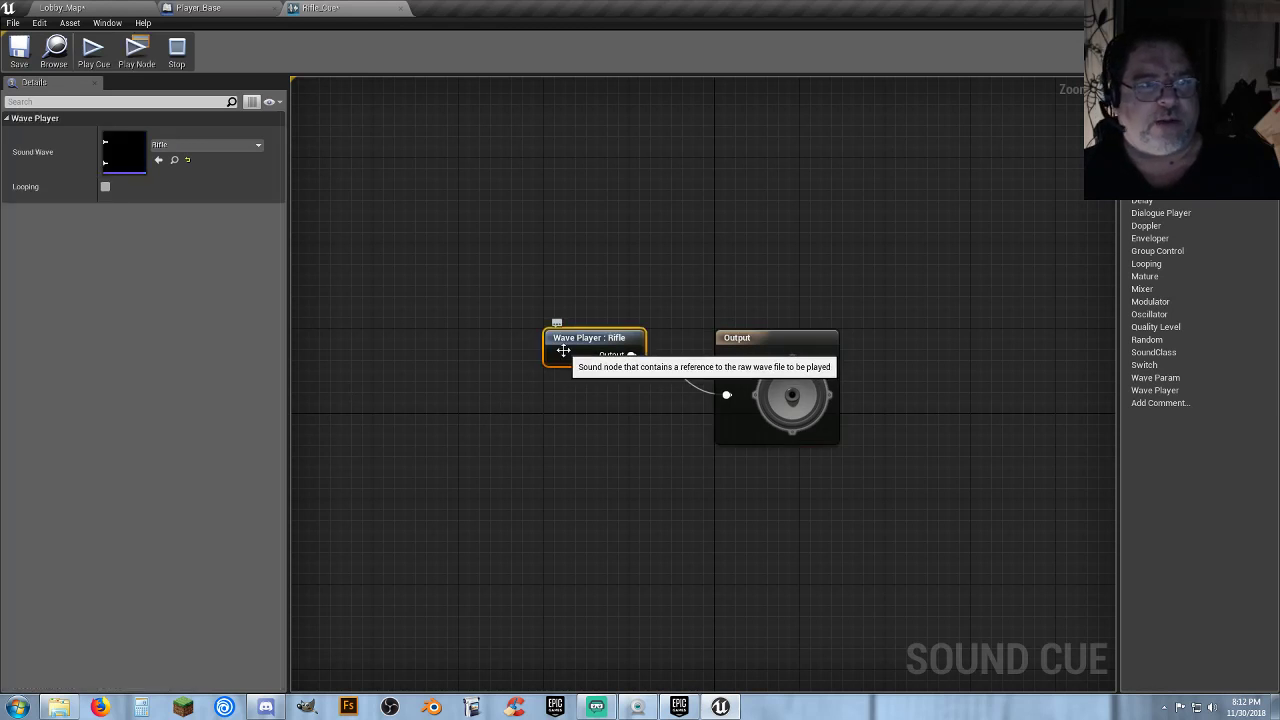
click(401, 9)
Review the nodes feeding the line trace in Player_Base's event graph, from the camera vectors through to Play Sound at Location
scroll(538, 493, up, 2)
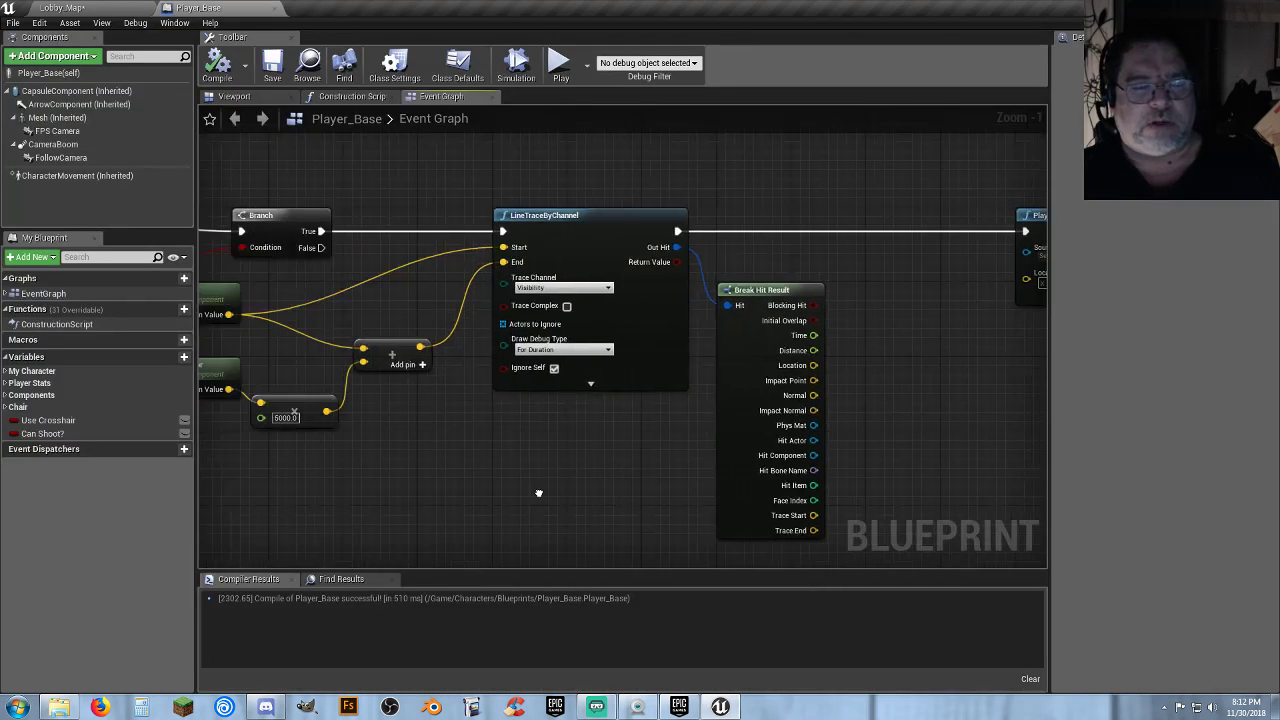
right_drag(539, 493, 808, 483)
right_drag(839, 443, 722, 456)
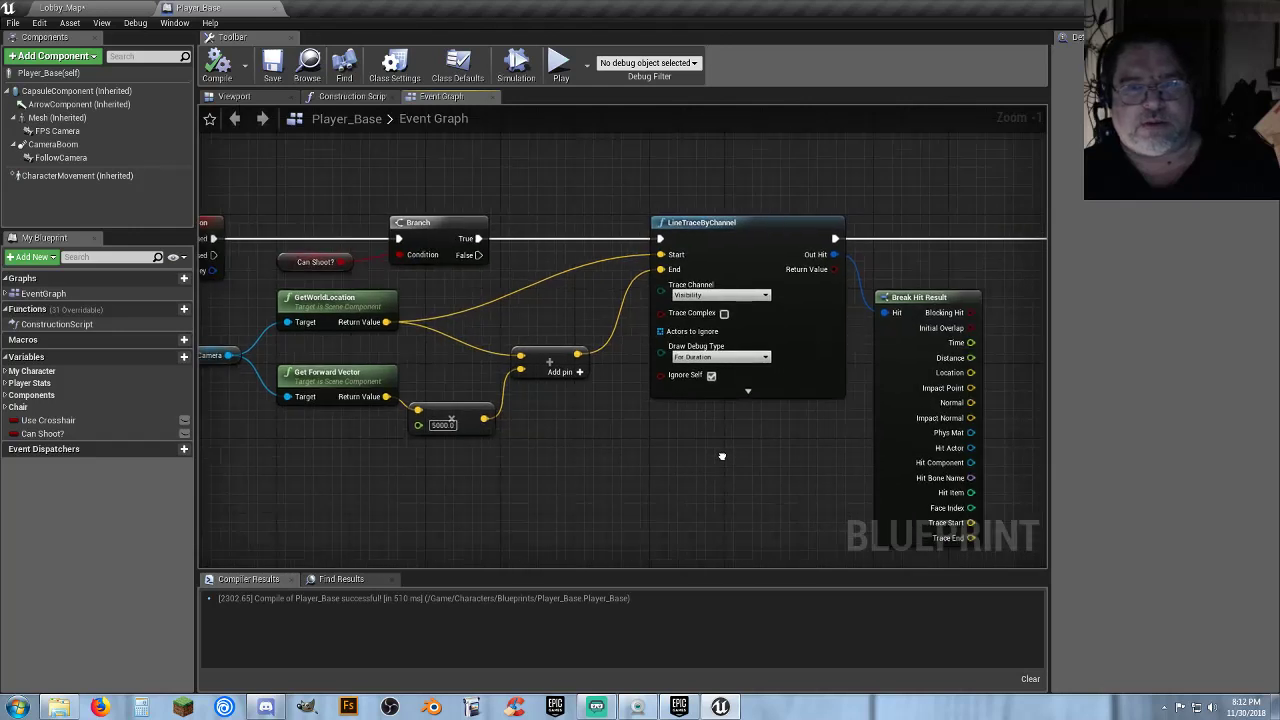
drag(760, 445, 250, 326)
click(627, 482)
right_drag(690, 465, 421, 483)
right_drag(753, 421, 746, 435)
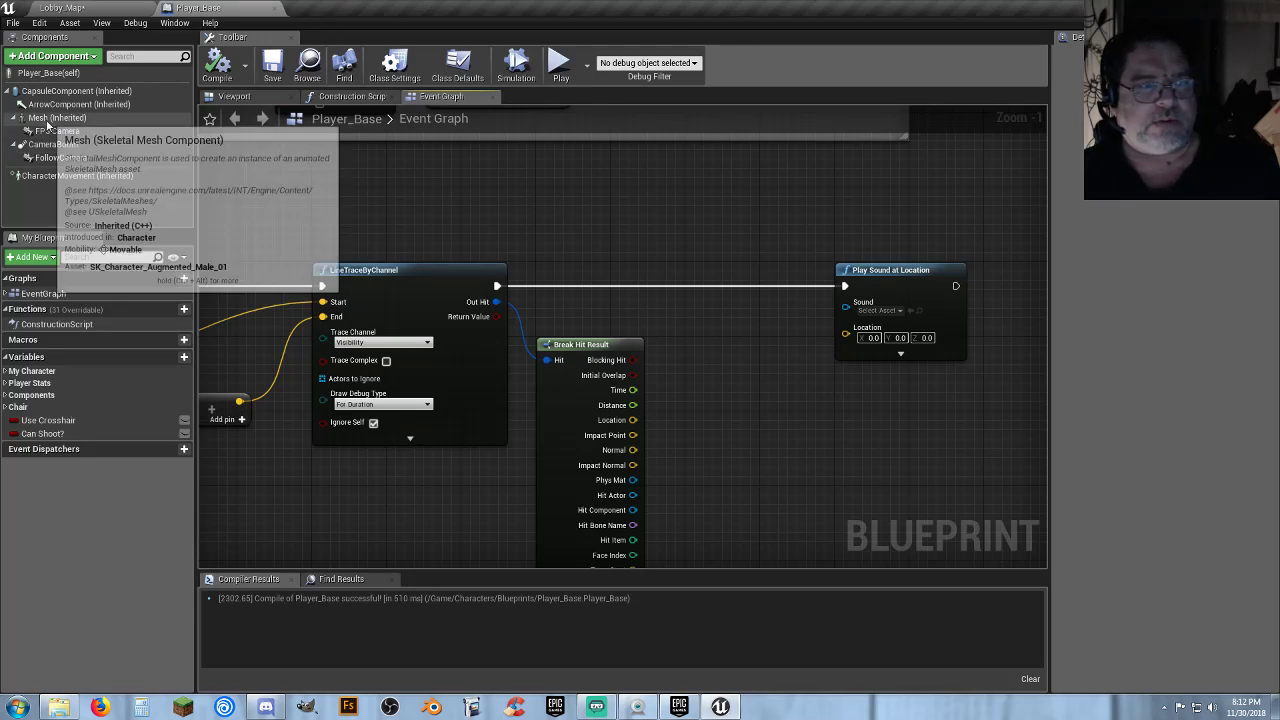
Add a Mesh component reference with a GetWorldLocation node beside Play Sound at Location
drag(47, 124, 677, 309)
text(getwo)
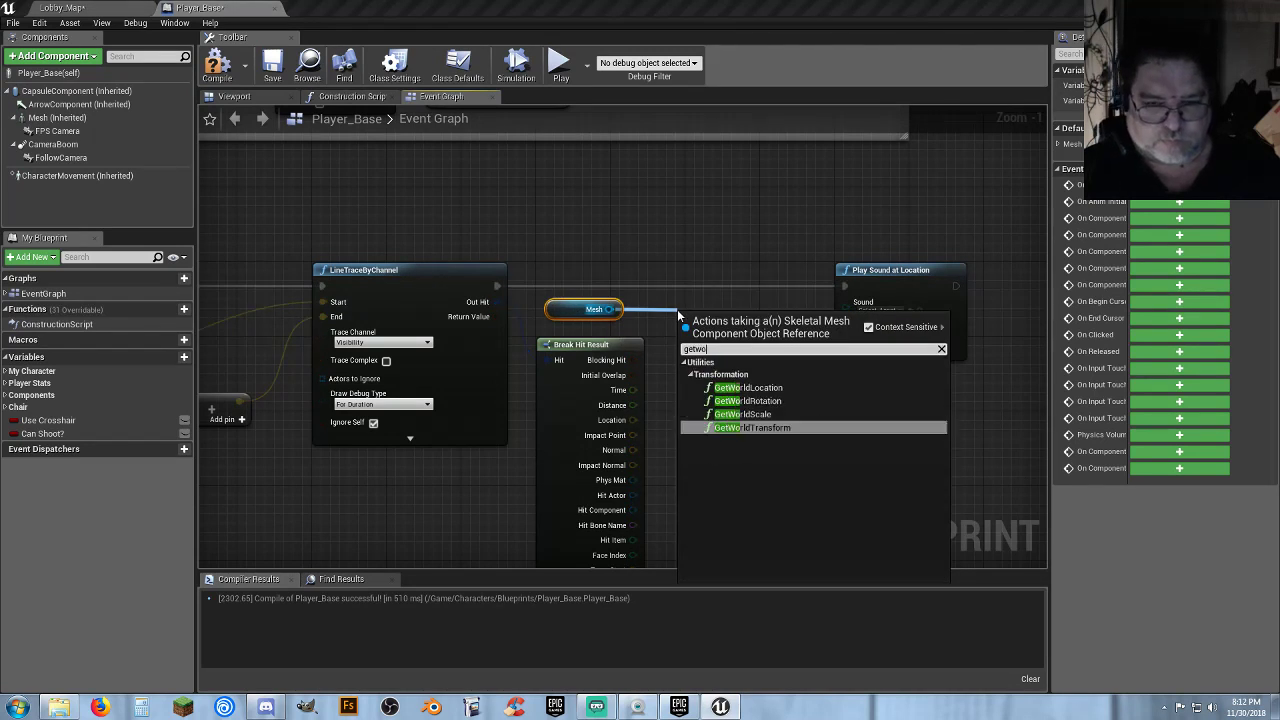
text(rldl)
key(Return)
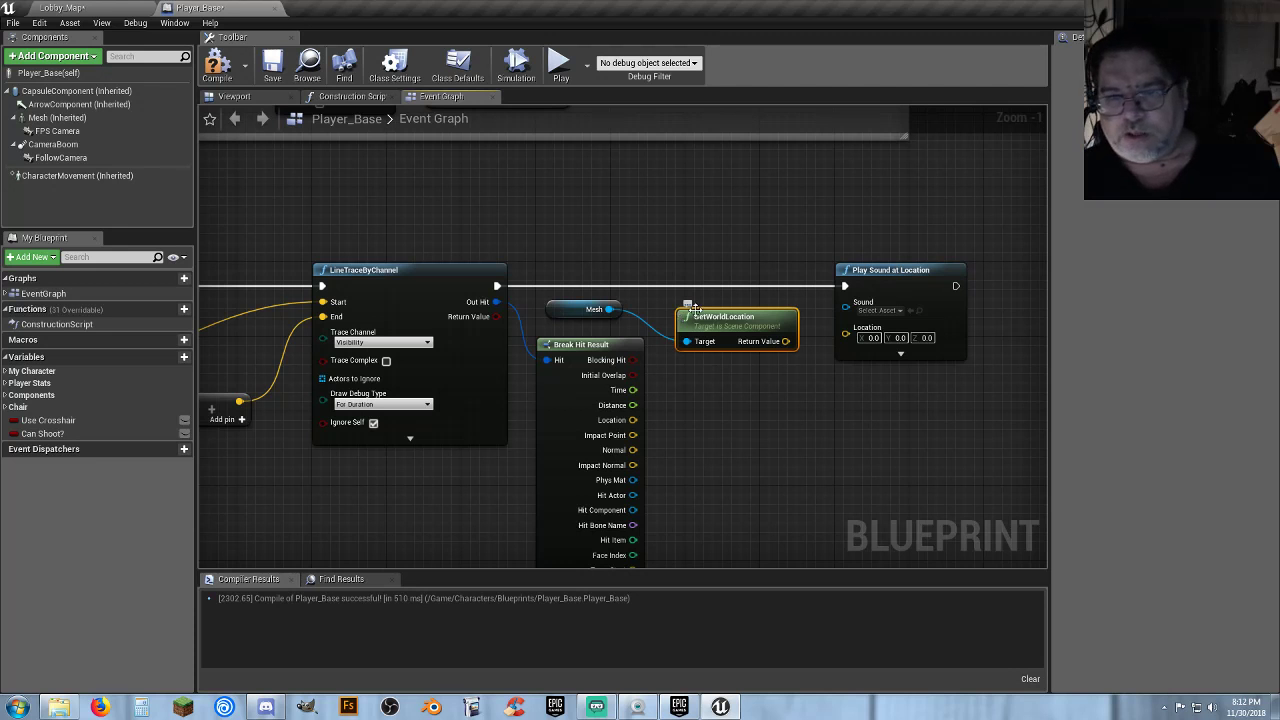
Connect GetWorldLocation's Return Value to Play Sound at Location's Location input, align the node, and compile and save the blueprint
drag(786, 341, 845, 334)
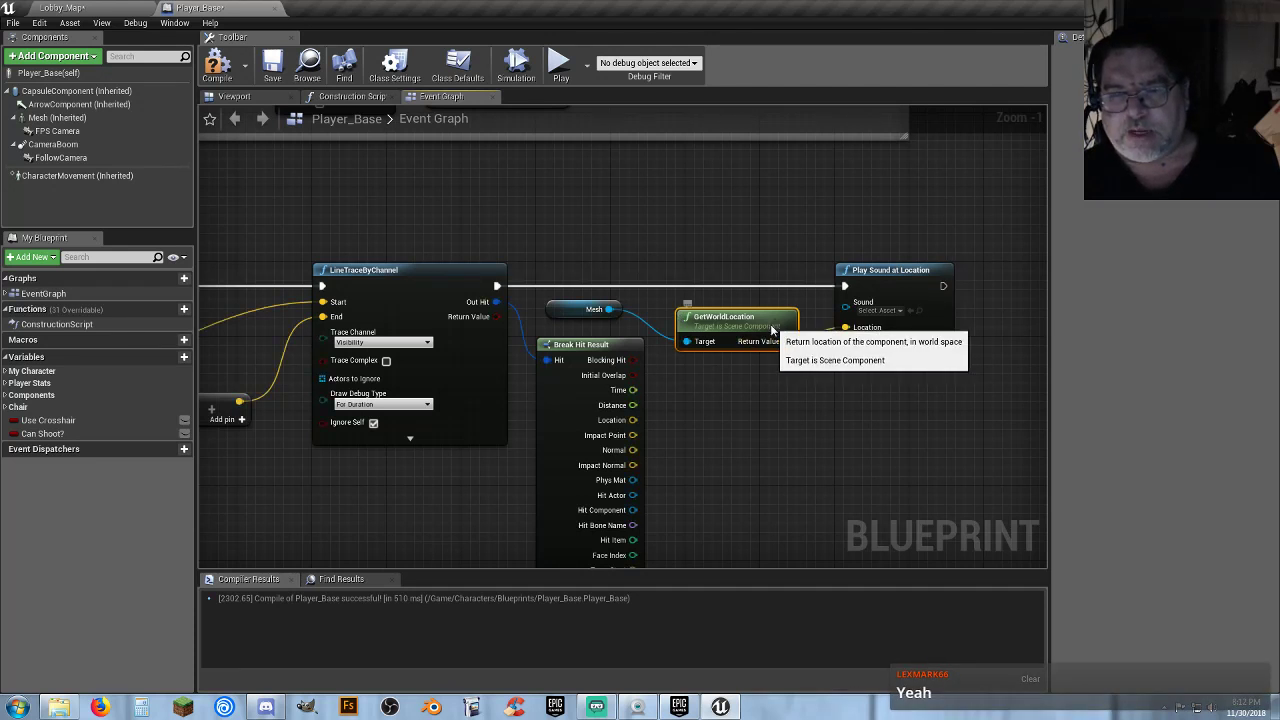
drag(767, 330, 794, 320)
click(763, 380)
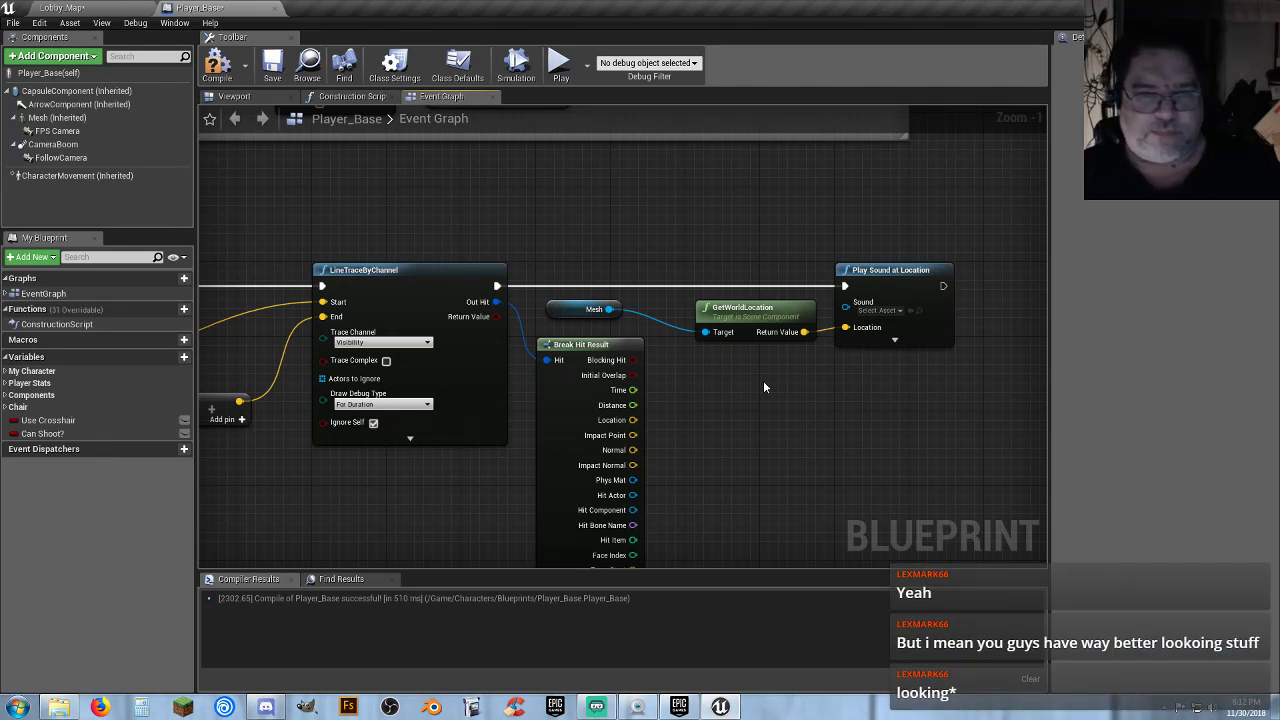
right_drag(742, 411, 774, 359)
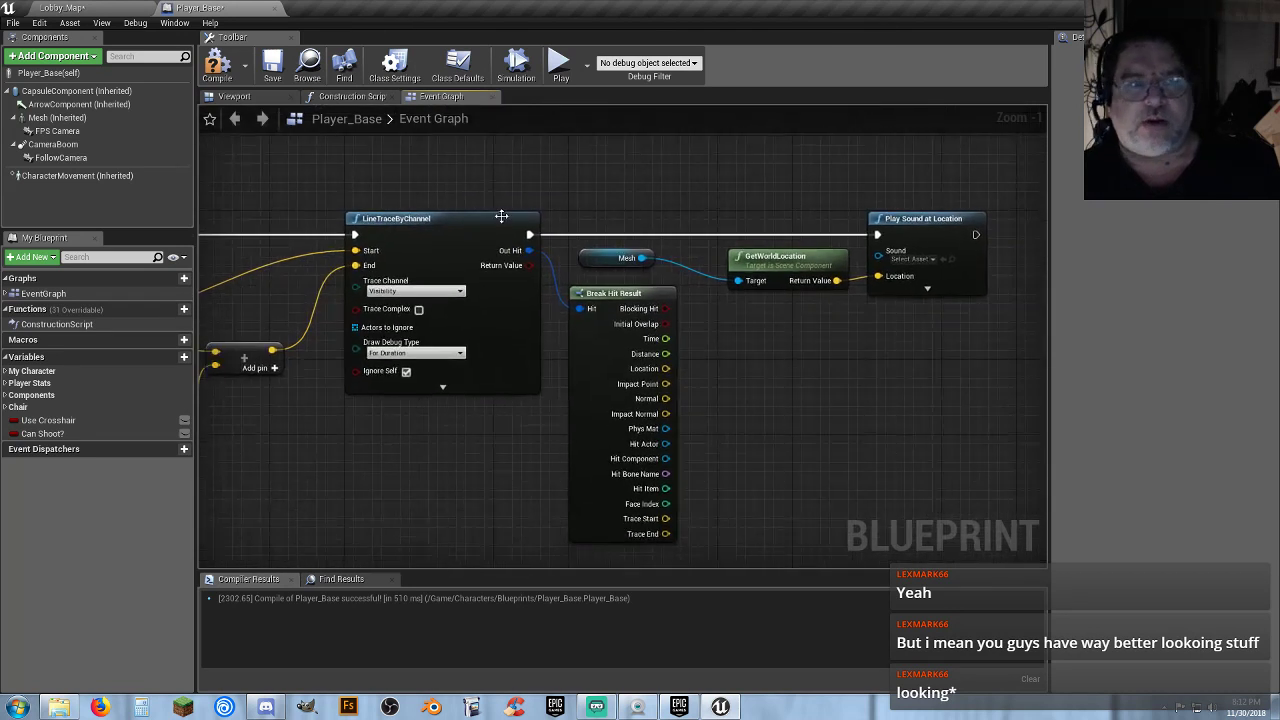
click(272, 65)
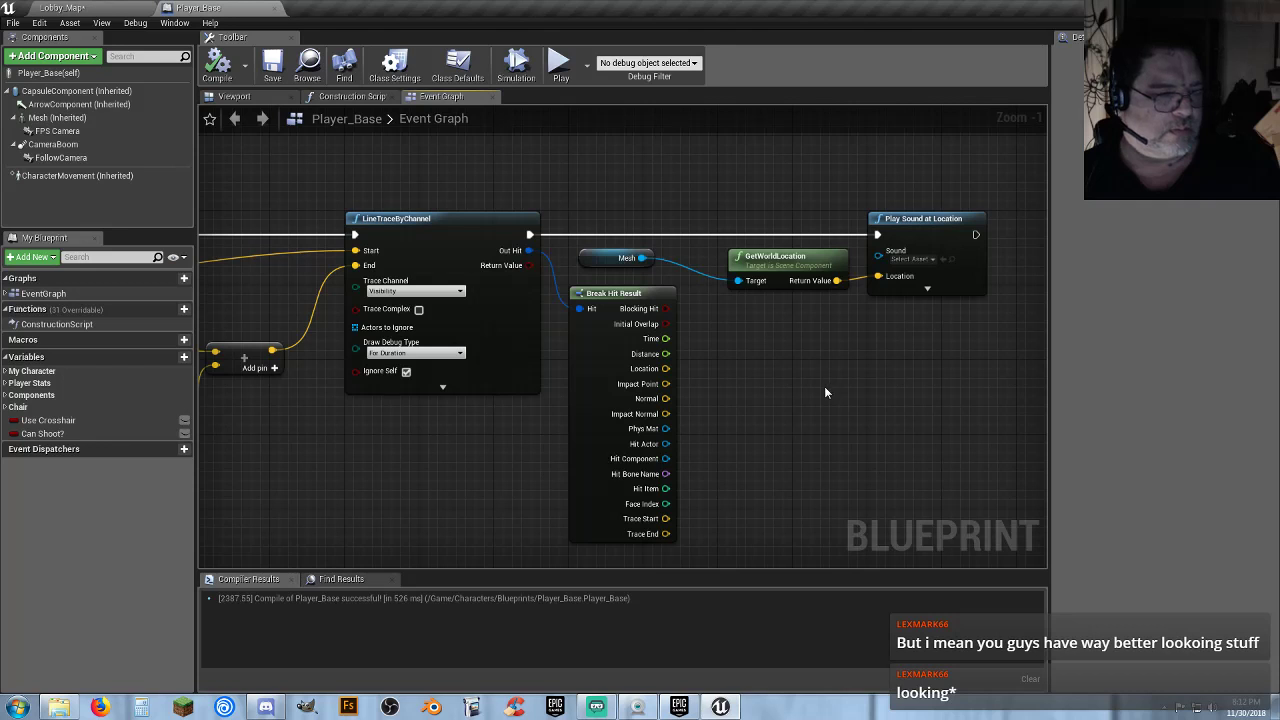
right_drag(831, 378, 805, 340)
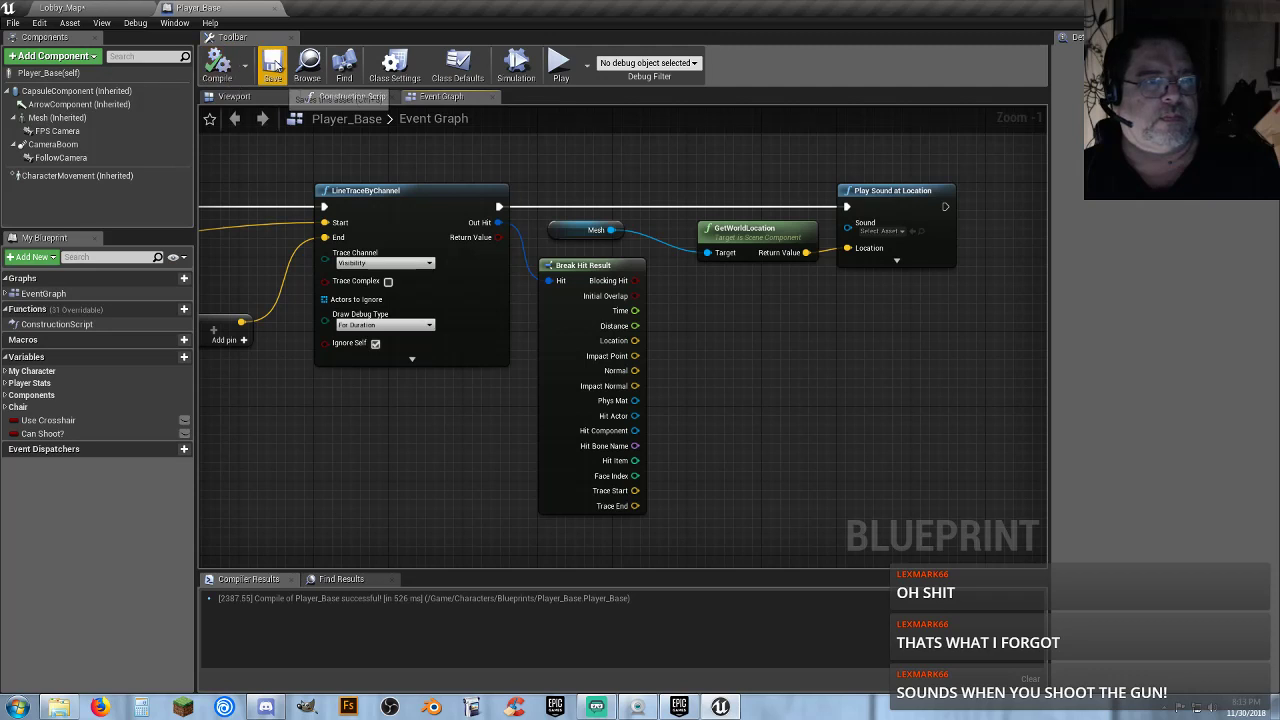
right_drag(854, 366, 835, 364)
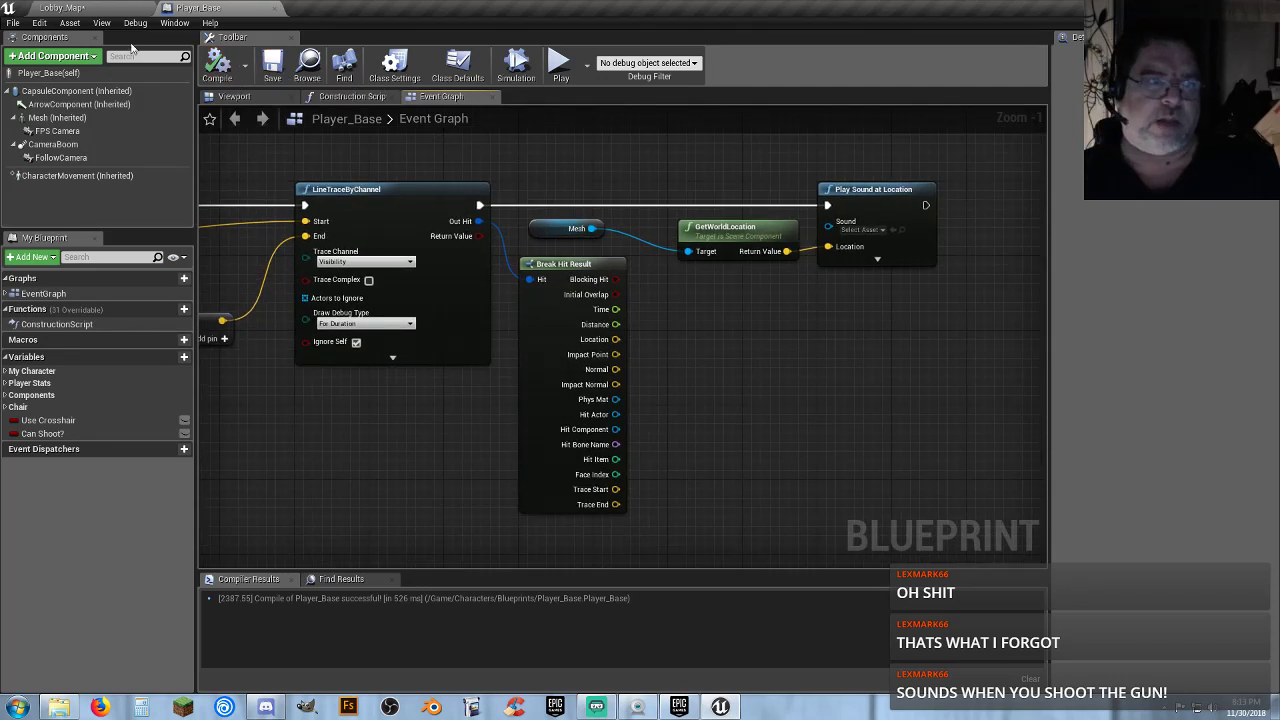
Play-test Lobby_Map by aiming and firing several shots, and end the play session
click(95, 8)
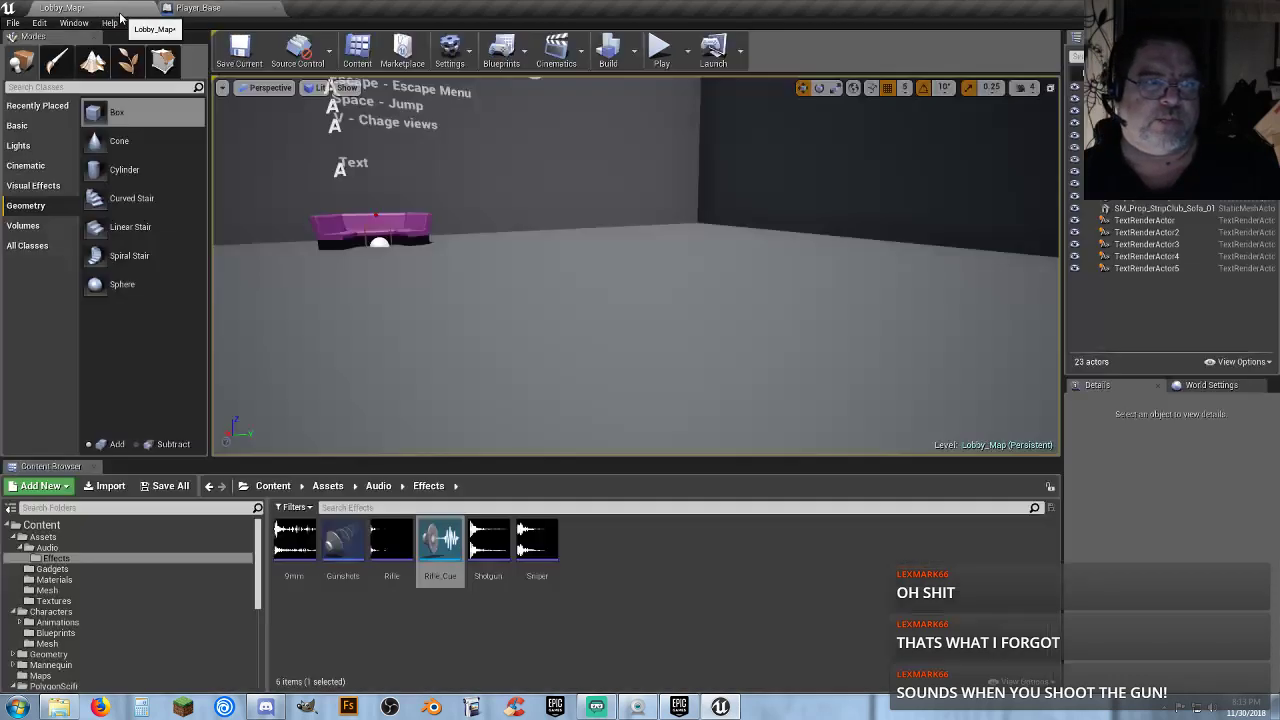
click(658, 55)
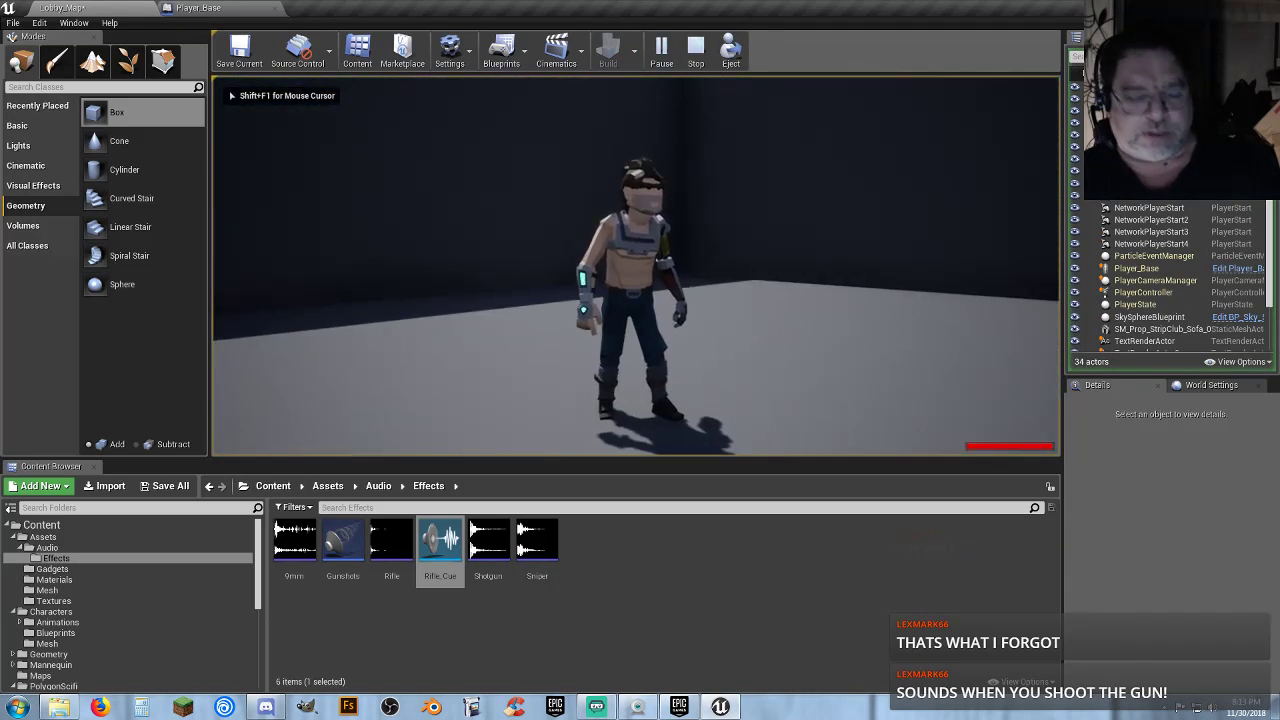
right_click(636, 266)
click(636, 266)
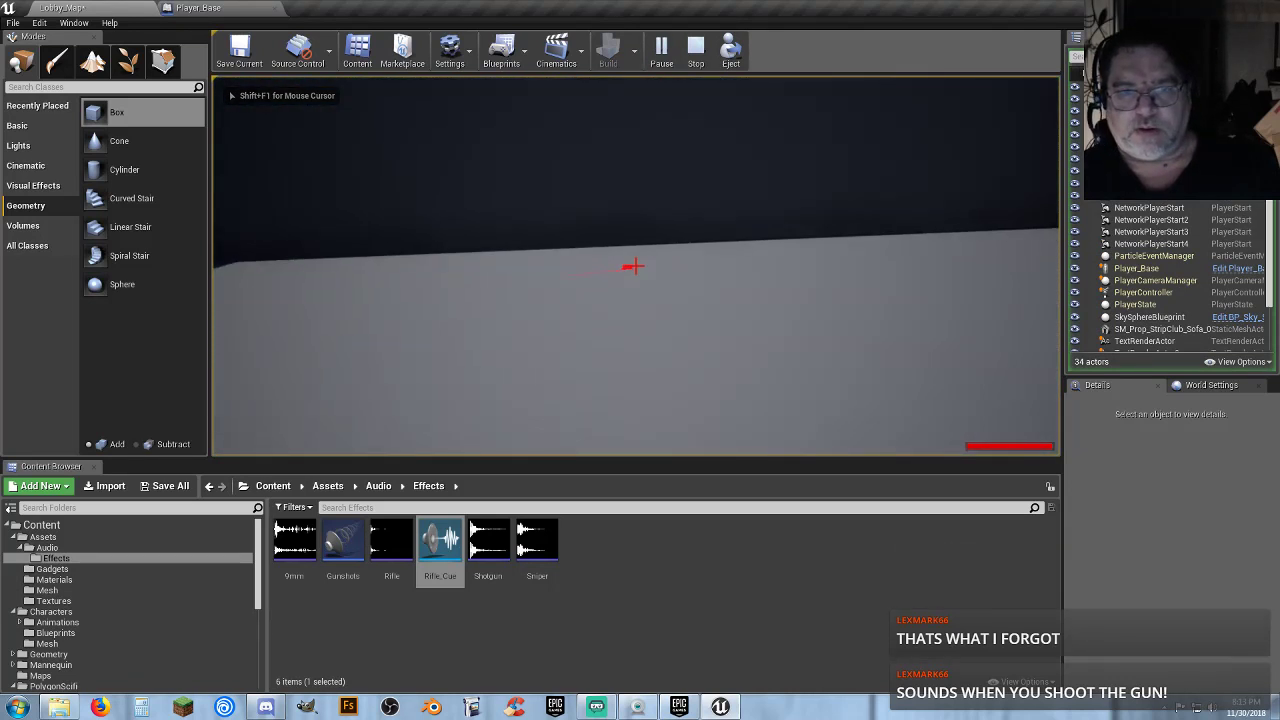
click(636, 266)
click(636, 266)
click(636, 266)
click(636, 266)
key(Escape)
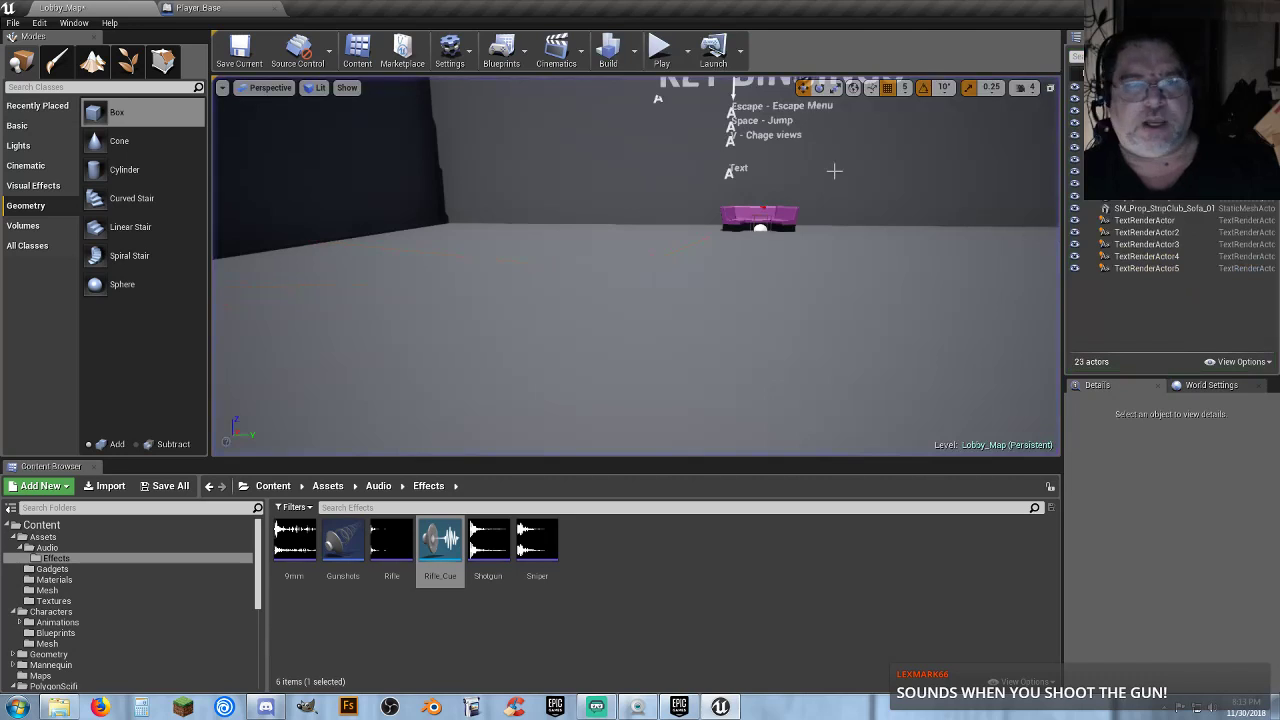
Set Play Sound at Location's Sound to Rifle_Cue in Player_Base and compile and save the blueprint
click(198, 8)
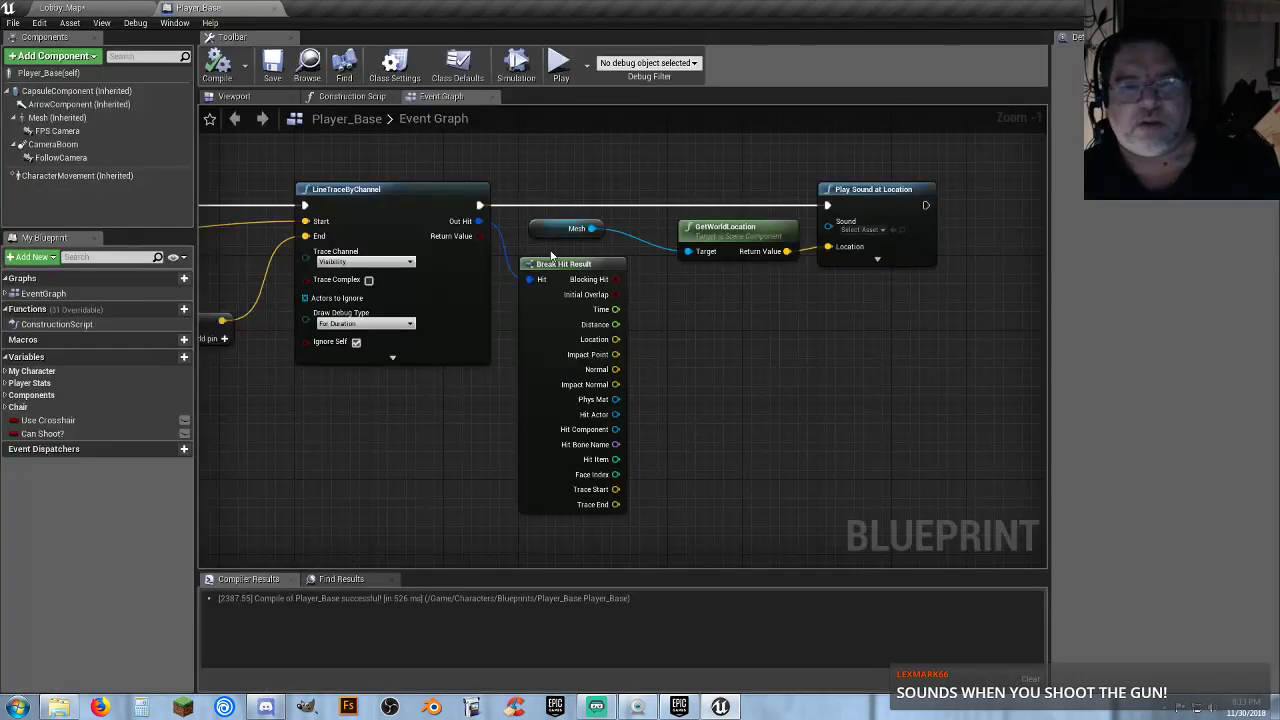
click(880, 231)
click(865, 338)
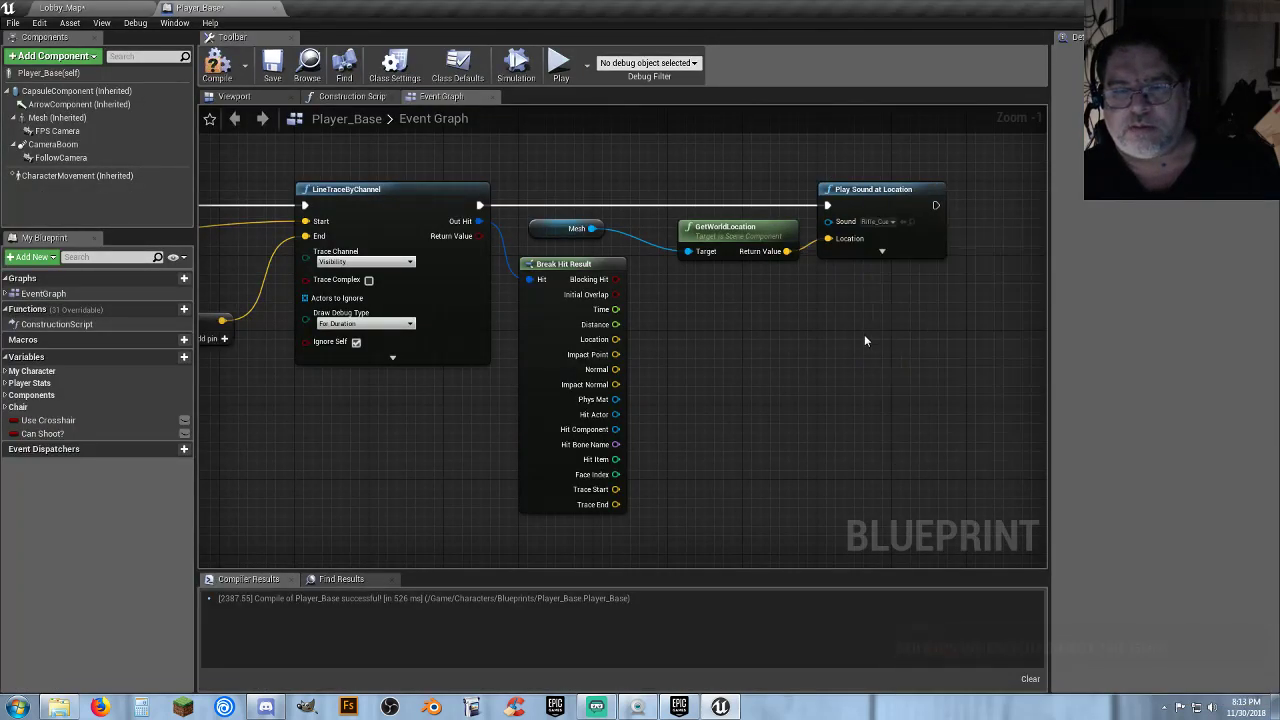
click(271, 65)
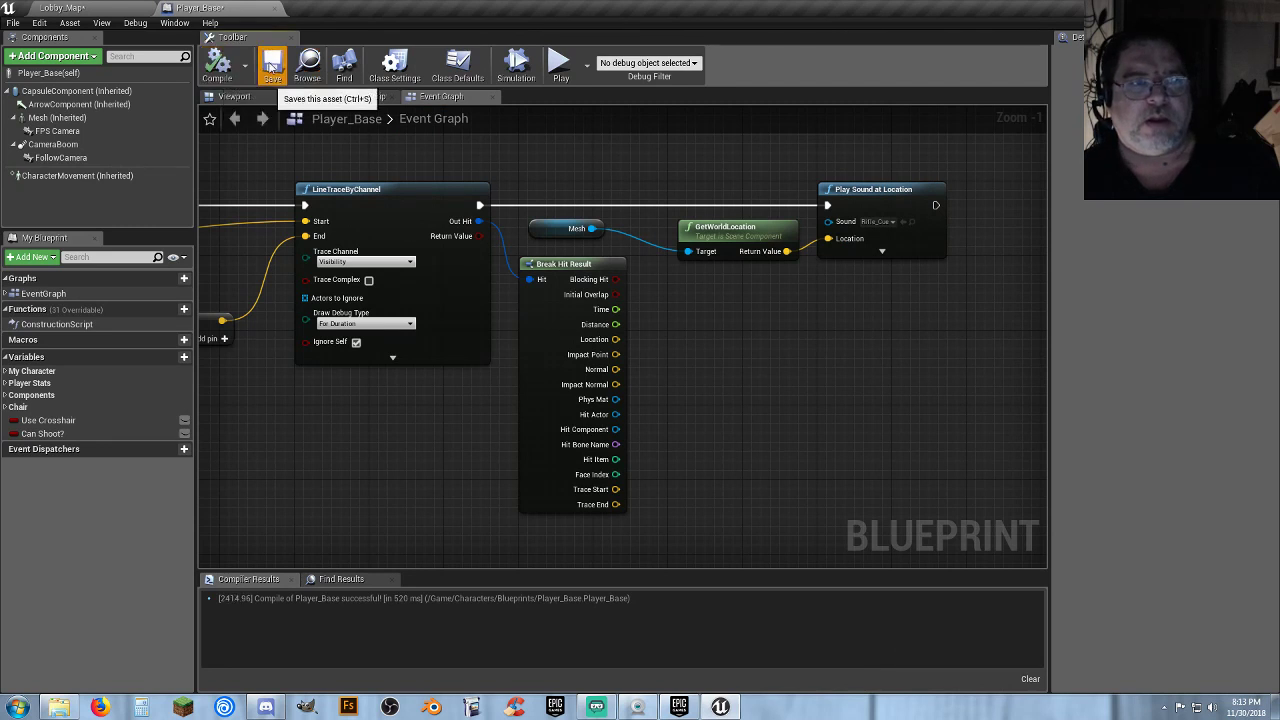
Play-test Lobby_Map again, change the camera view, fire the weapon to check the gunshot sound, and stop playing
click(118, 10)
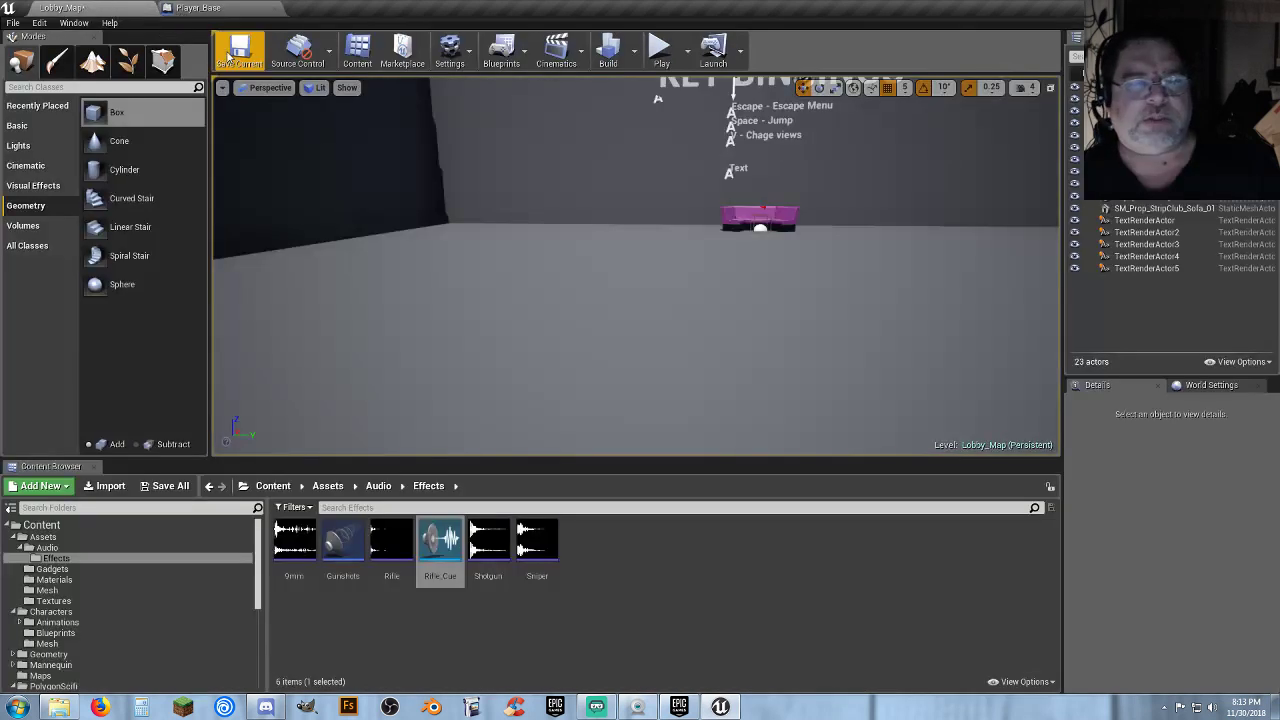
click(659, 50)
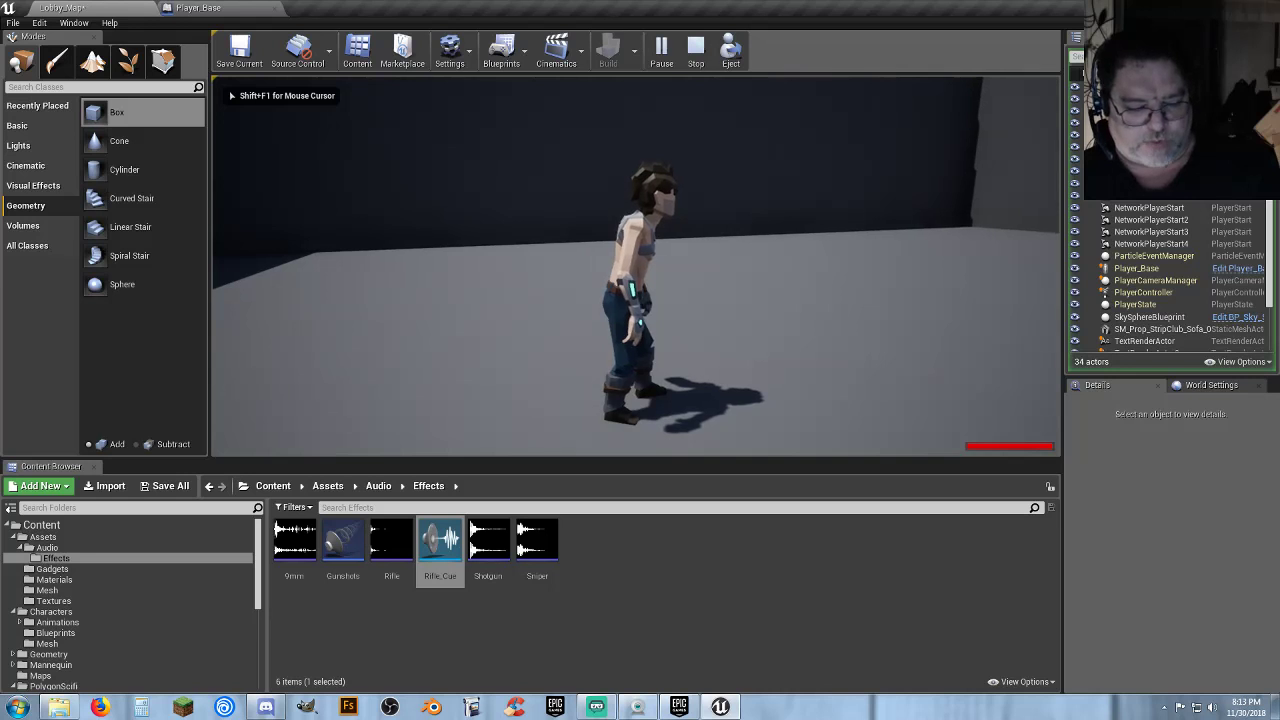
key(v)
click(635, 265)
drag(635, 265, 635, 265)
key(Escape)
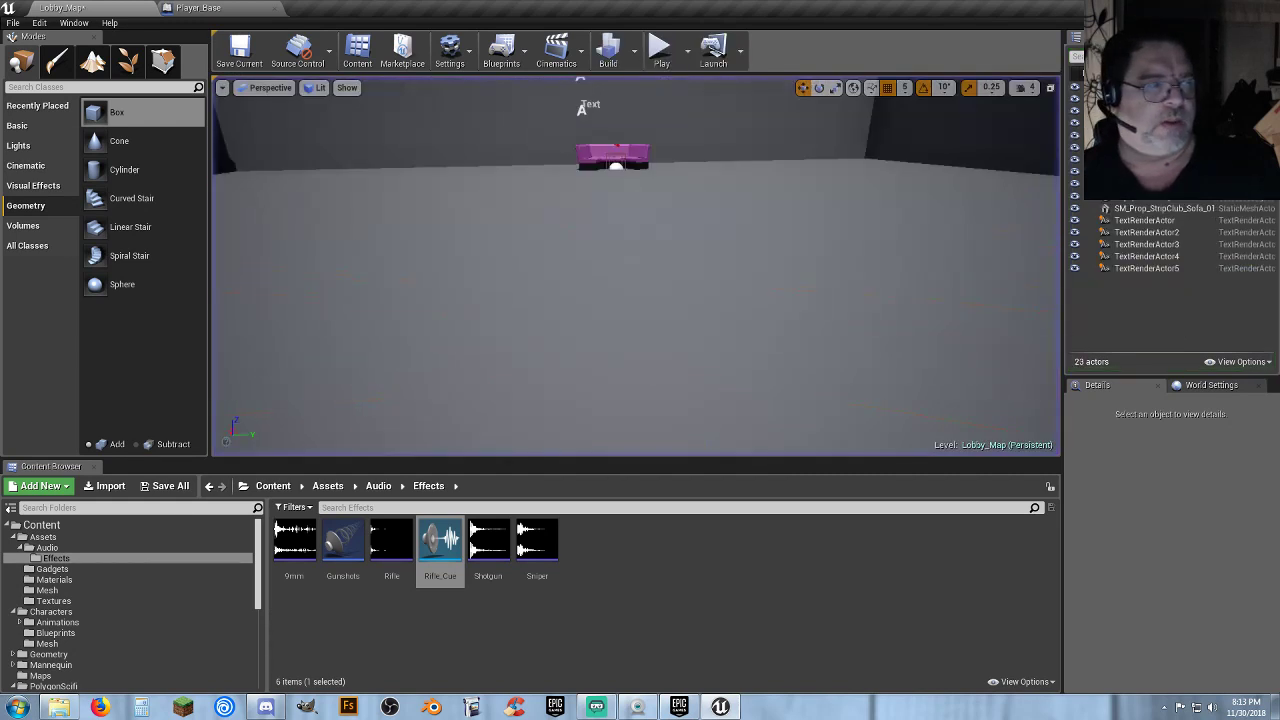
Review Player_Base's shooting nodes from the Can Shoot? branch through LineTraceByChannel to the Mesh, GetWorldLocation and Play Sound at Location nodes
click(200, 8)
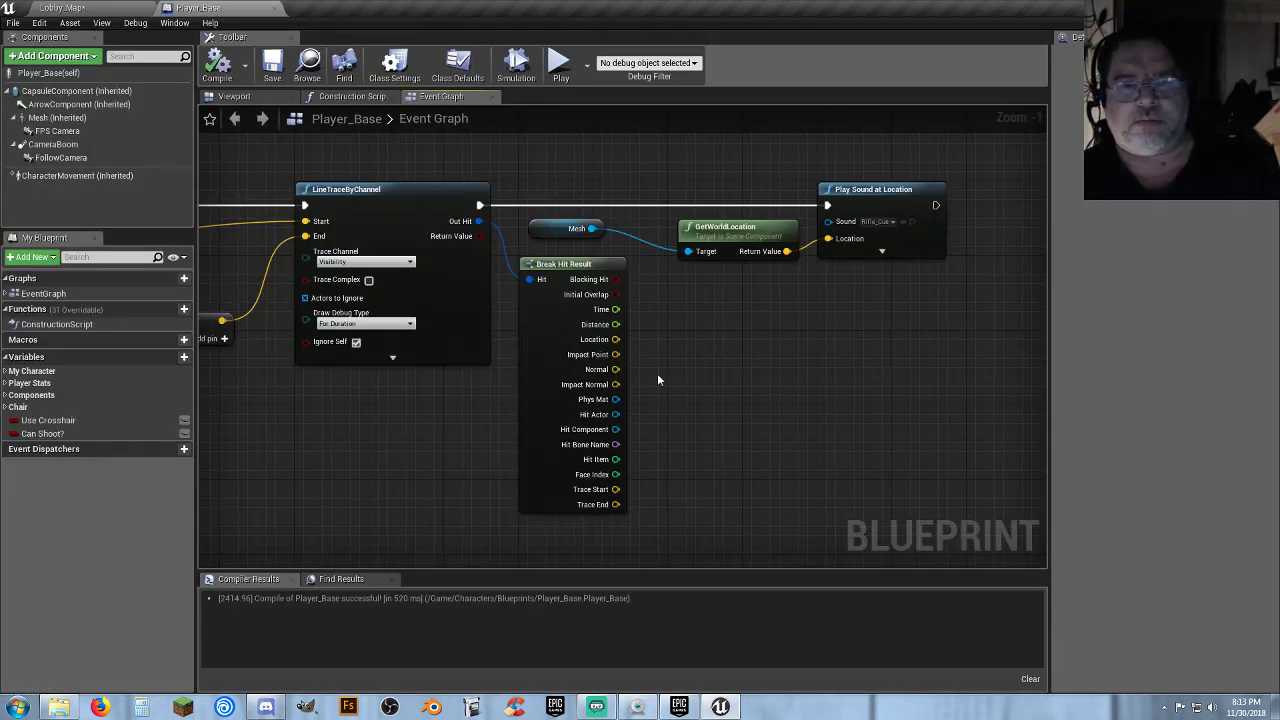
right_drag(657, 373, 309, 432)
right_drag(775, 377, 673, 379)
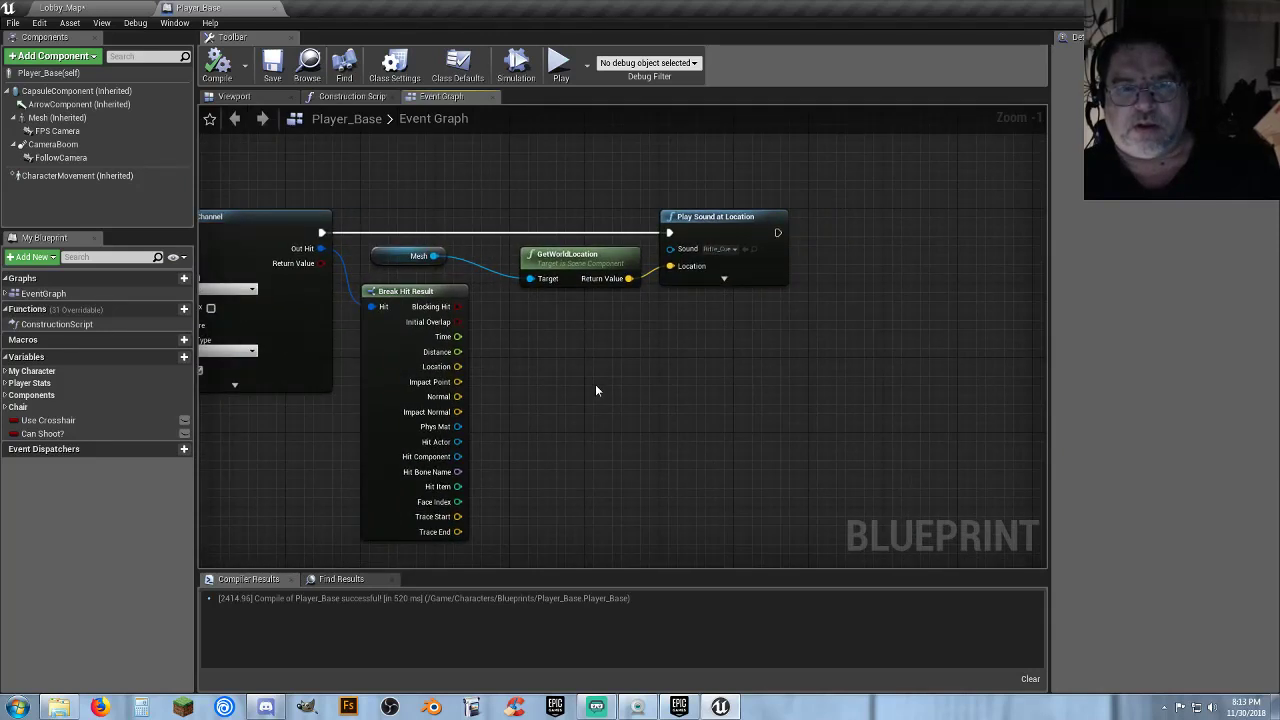
right_drag(595, 384, 978, 378)
right_drag(443, 449, 594, 452)
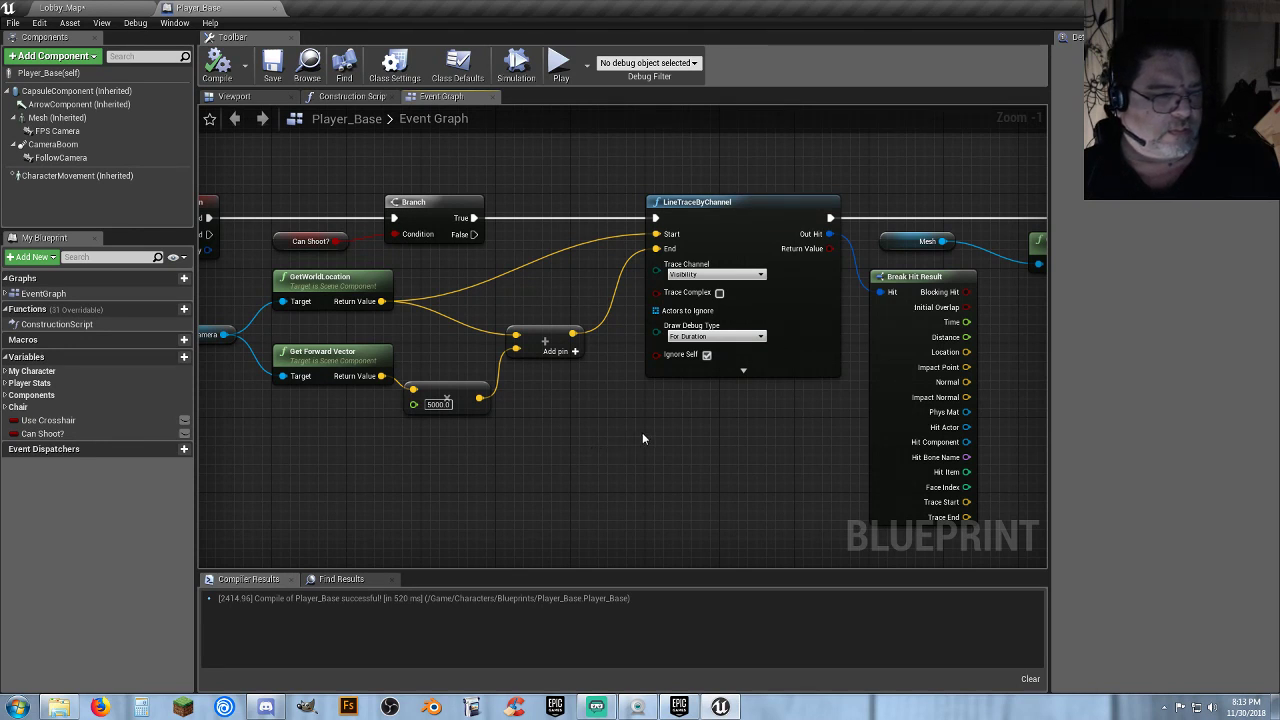
right_drag(642, 432, 199, 450)
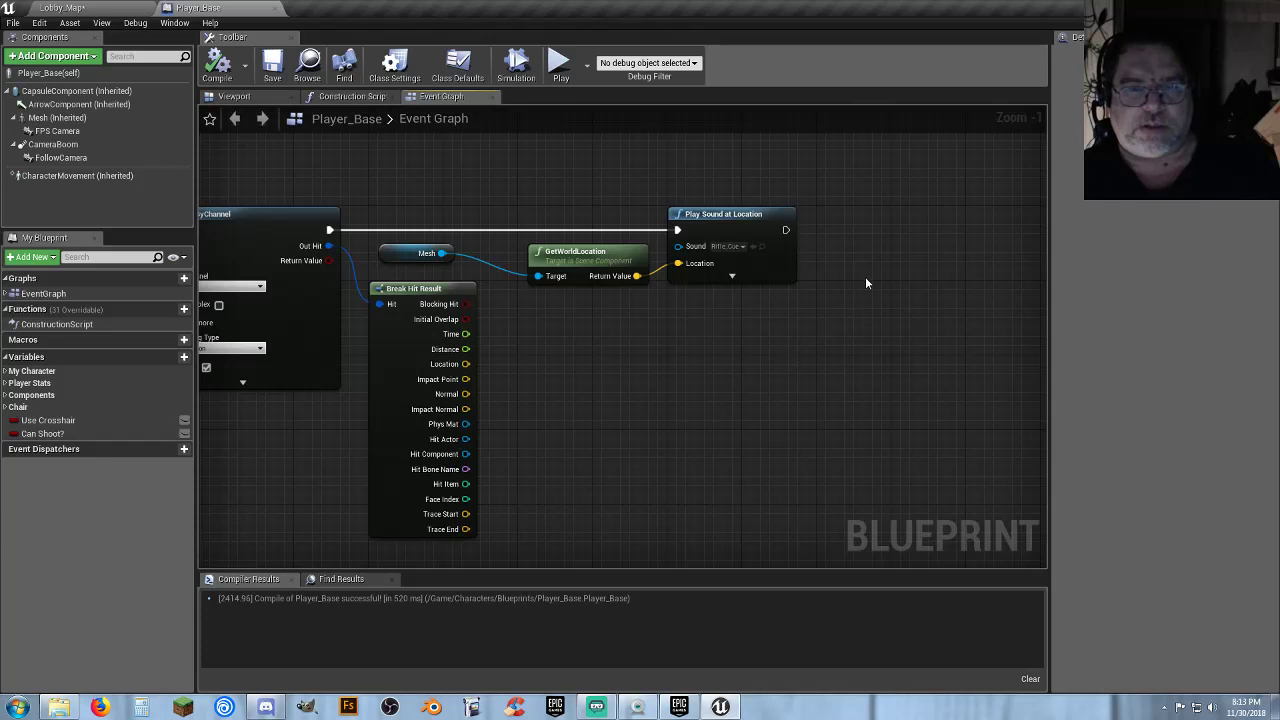
drag(866, 283, 407, 246)
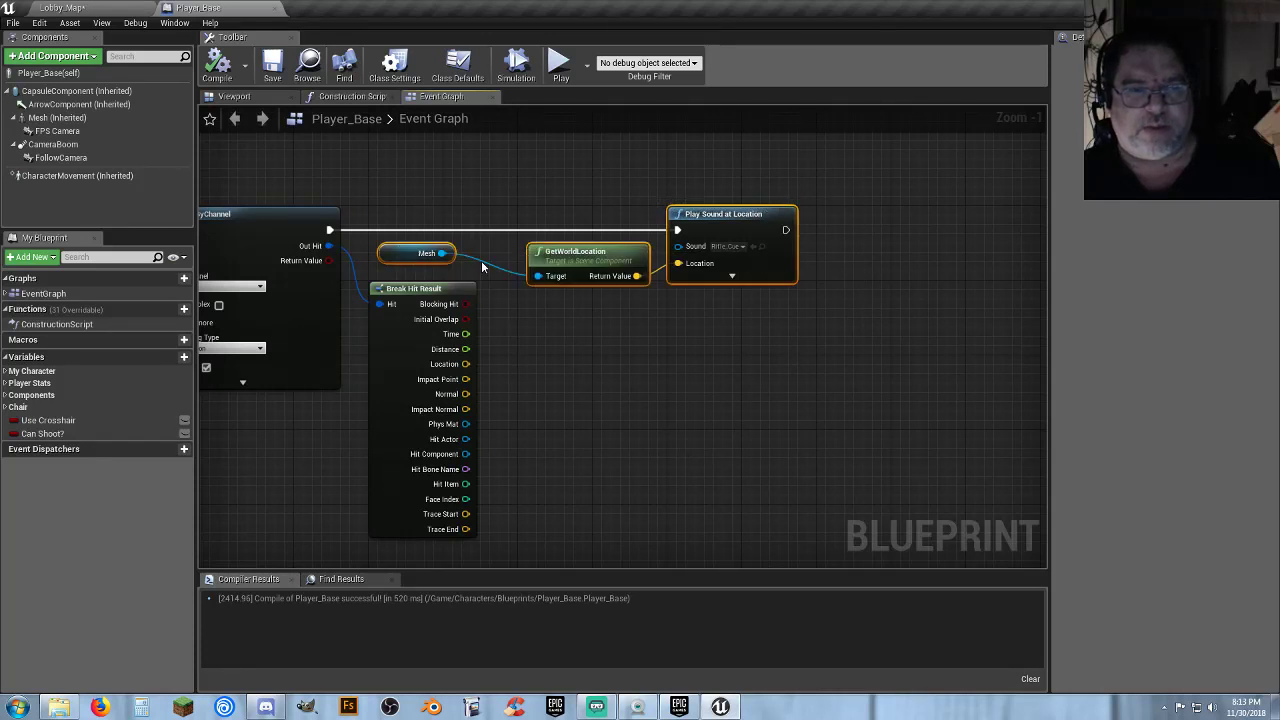
click(741, 219)
click(719, 365)
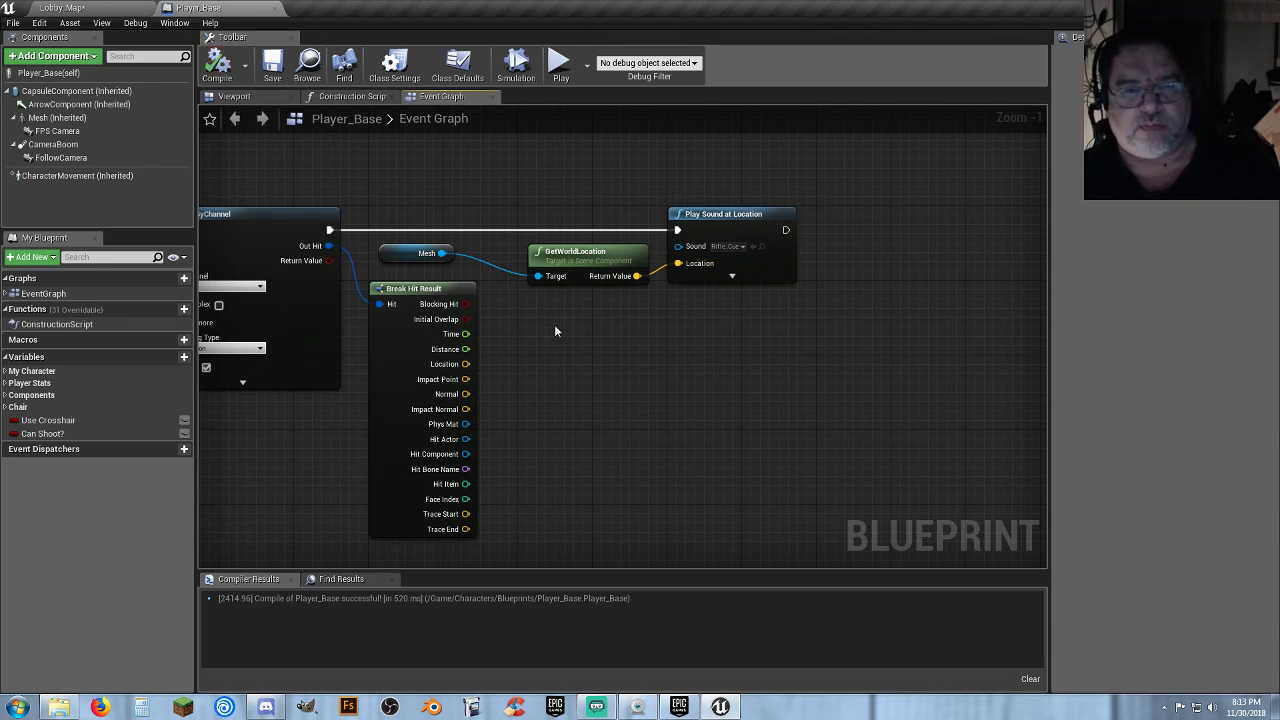
right_drag(556, 328, 1153, 294)
right_drag(706, 455, 221, 440)
right_drag(757, 366, 616, 428)
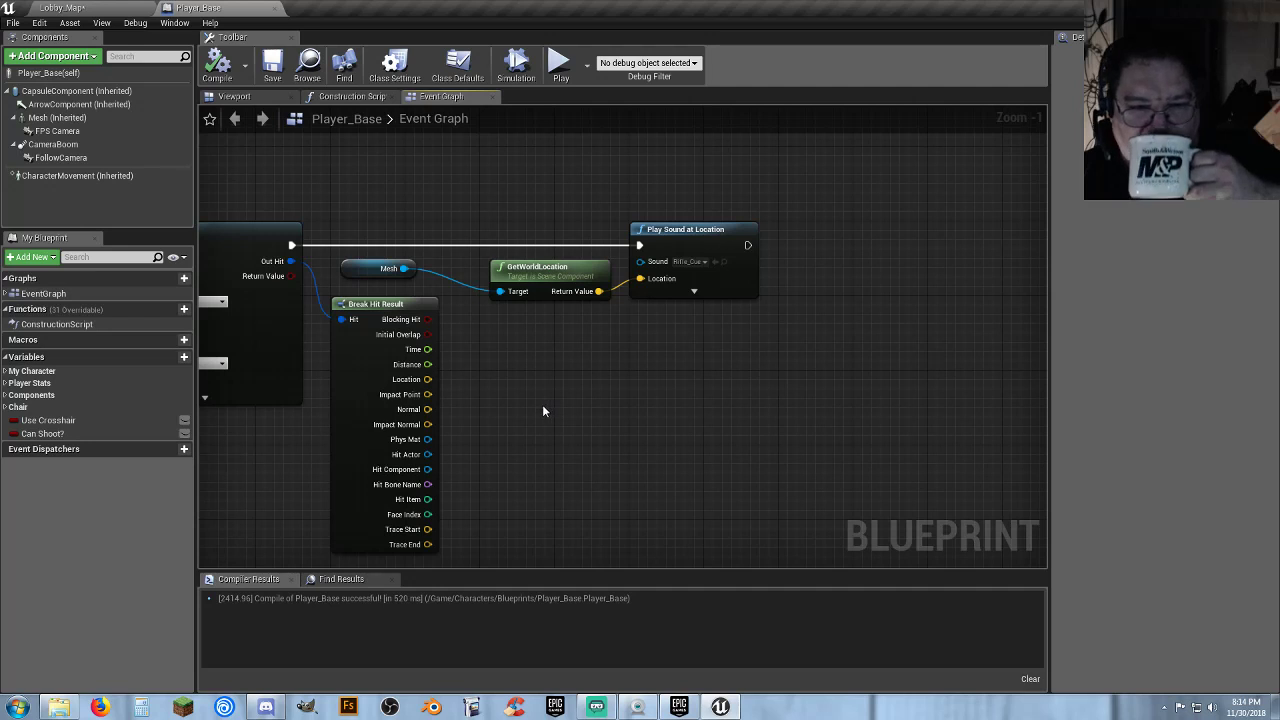
Preview FX_Exhaust from the PolygonScifi Particles folder, and close both the particle editor and the Player_Base blueprint
click(118, 8)
scroll(93, 632, down, 6)
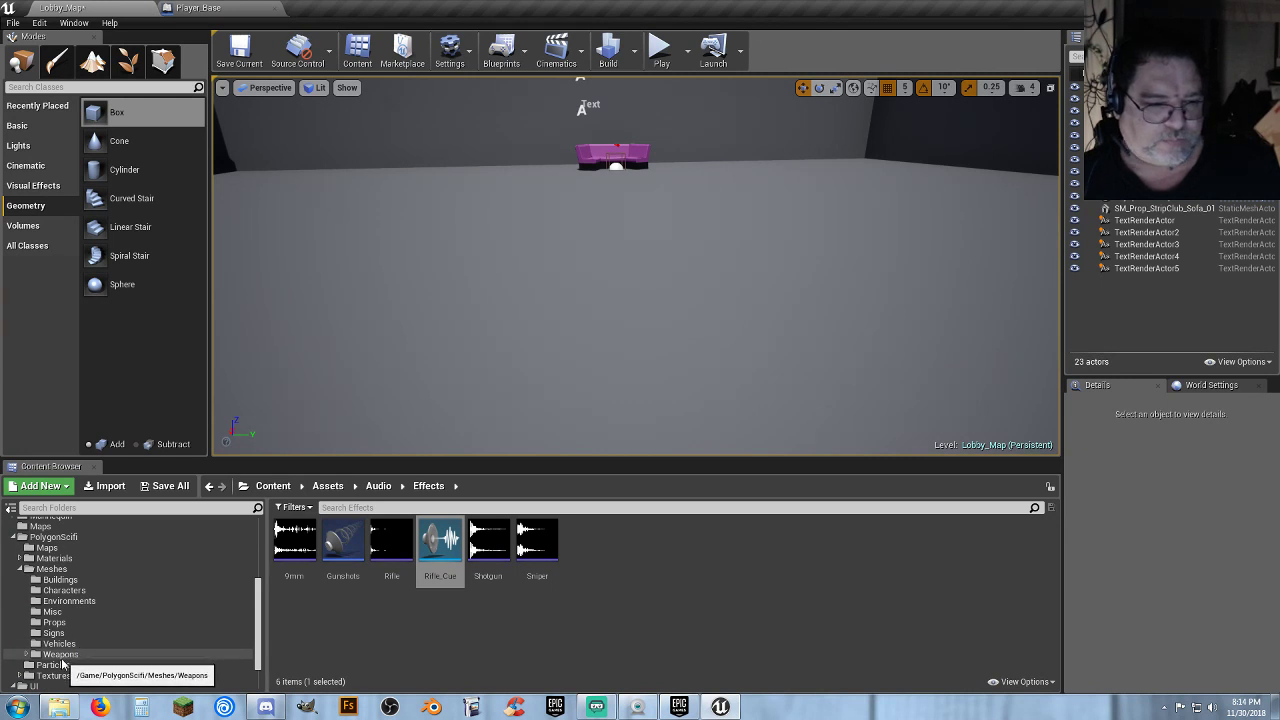
click(55, 665)
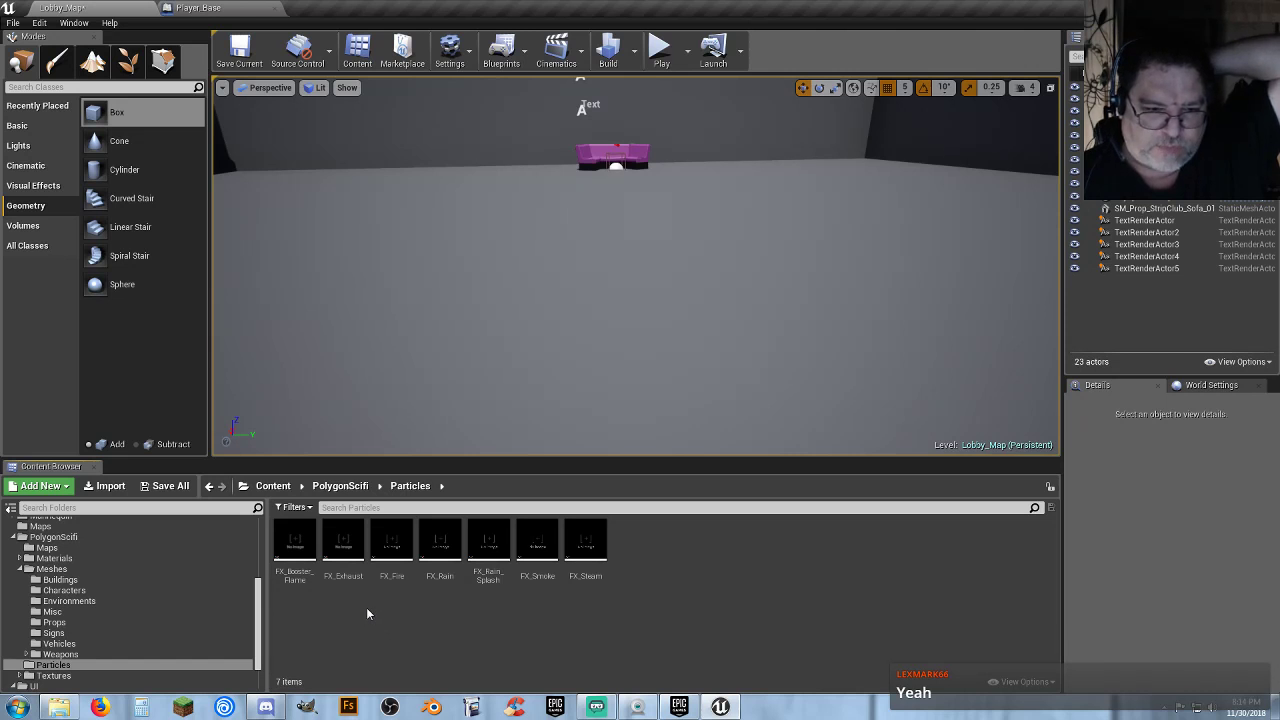
double_click(347, 577)
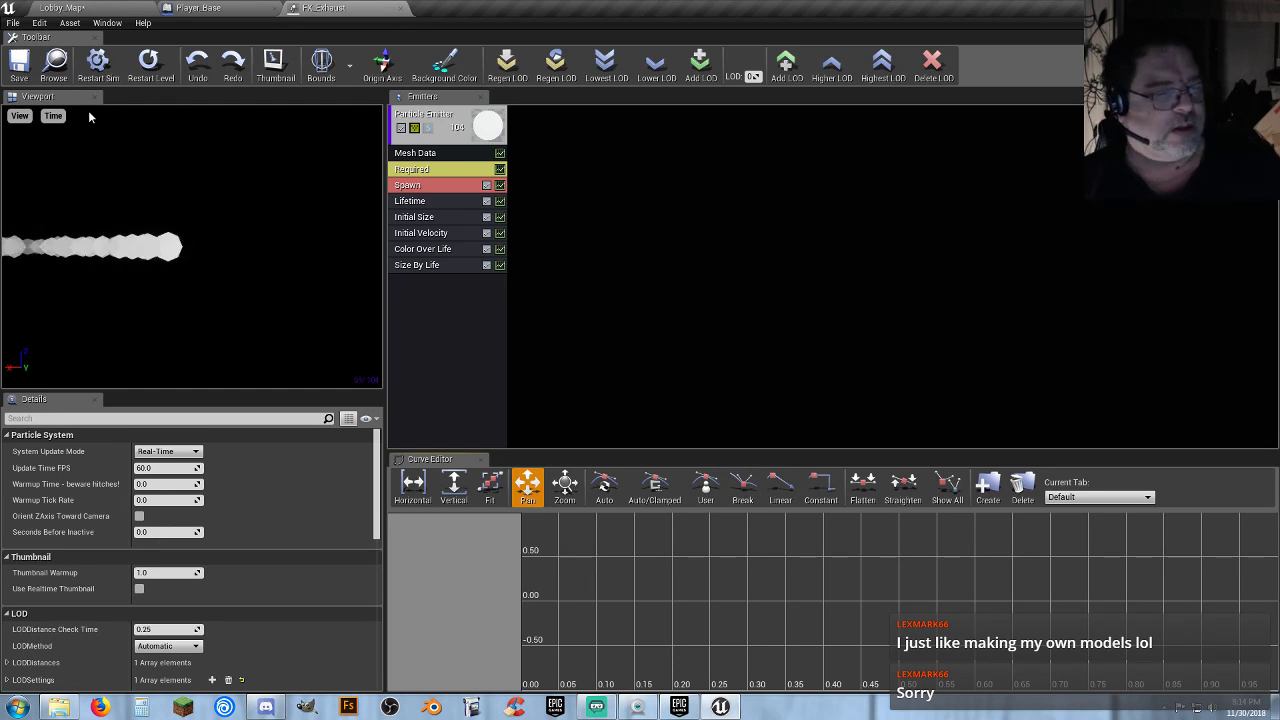
click(400, 9)
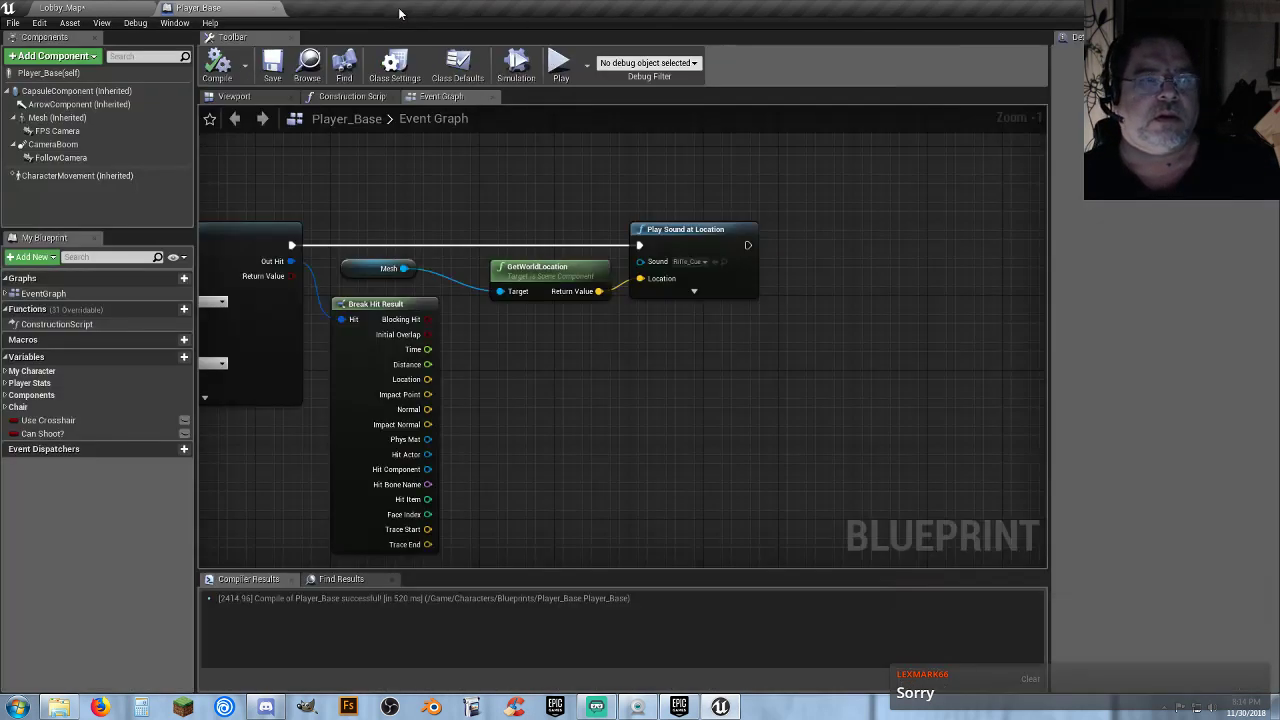
click(276, 8)
click(678, 548)
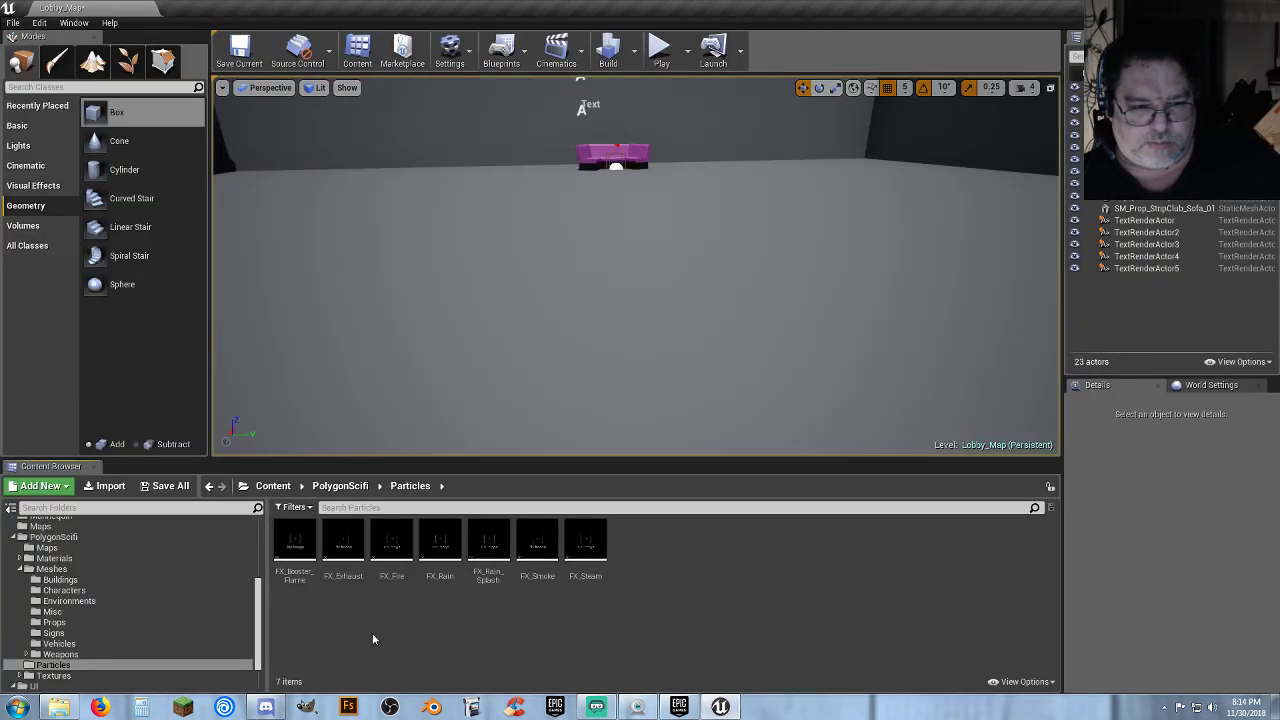
Preview the FX_Booster_Flame, FX_Fire and FX_Rain_Splash particle systems one after another, closing each editor
double_click(295, 545)
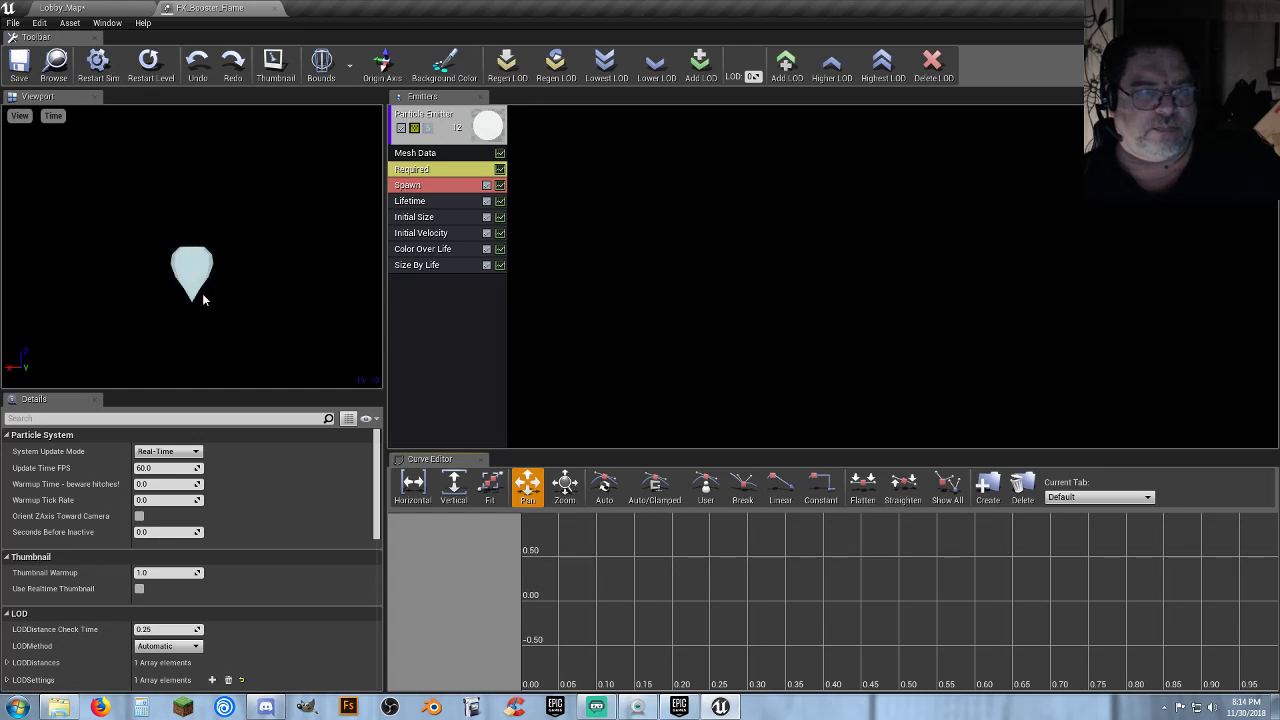
click(274, 9)
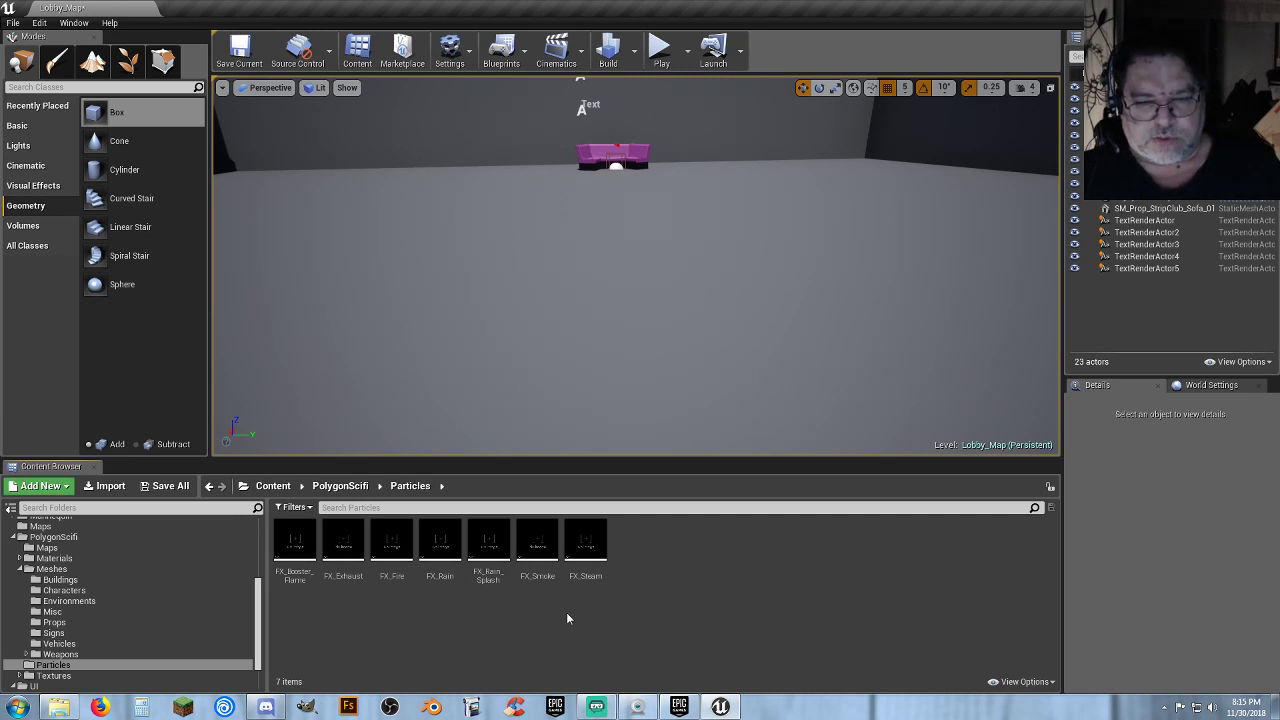
click(394, 576)
double_click(394, 560)
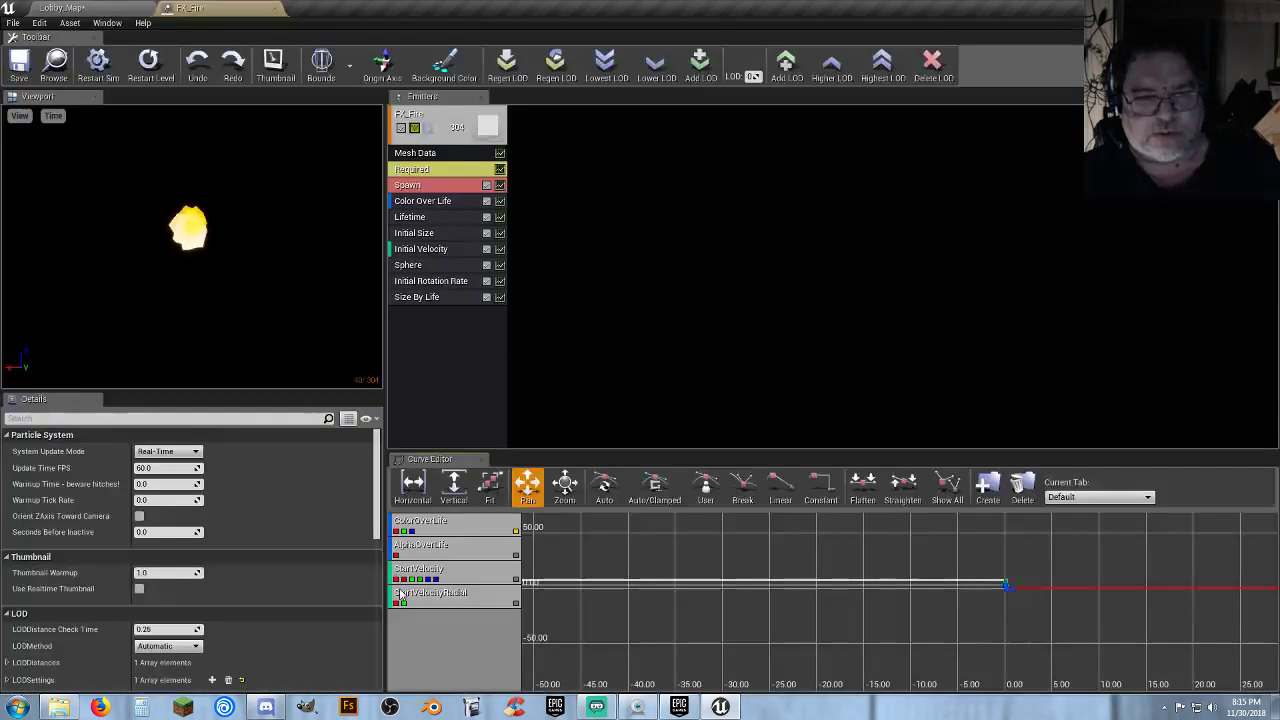
click(275, 10)
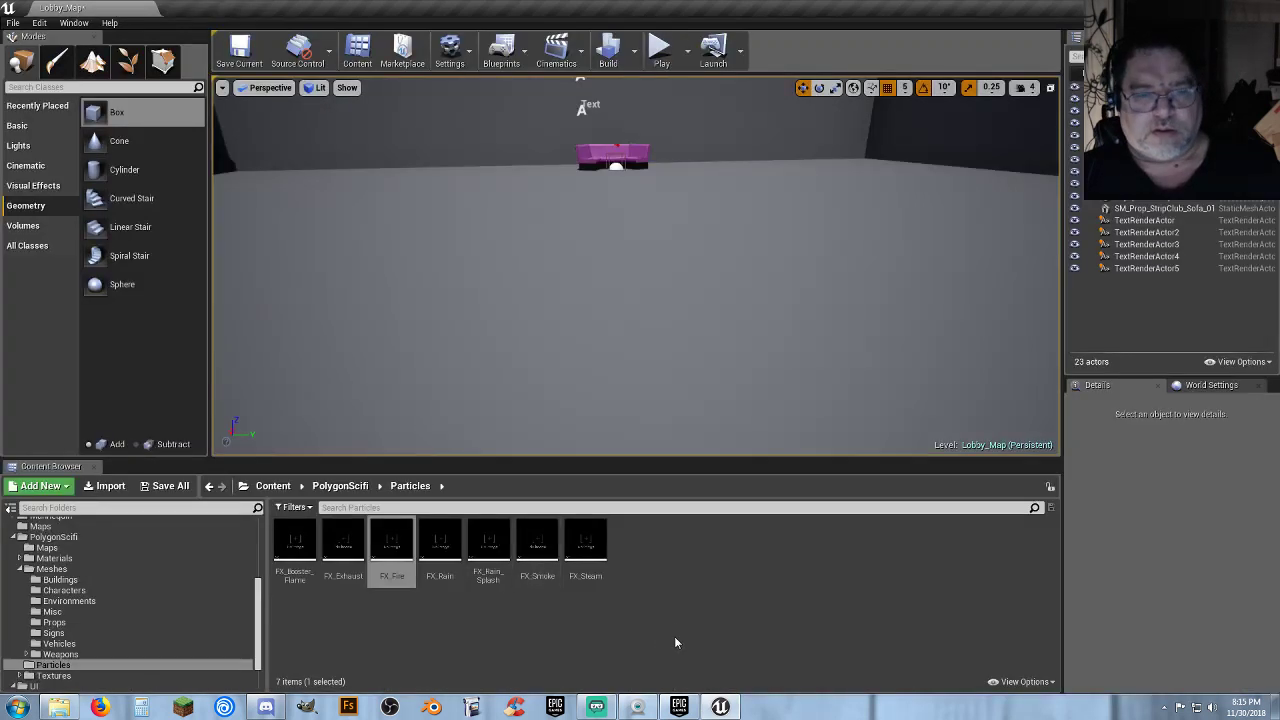
click(589, 624)
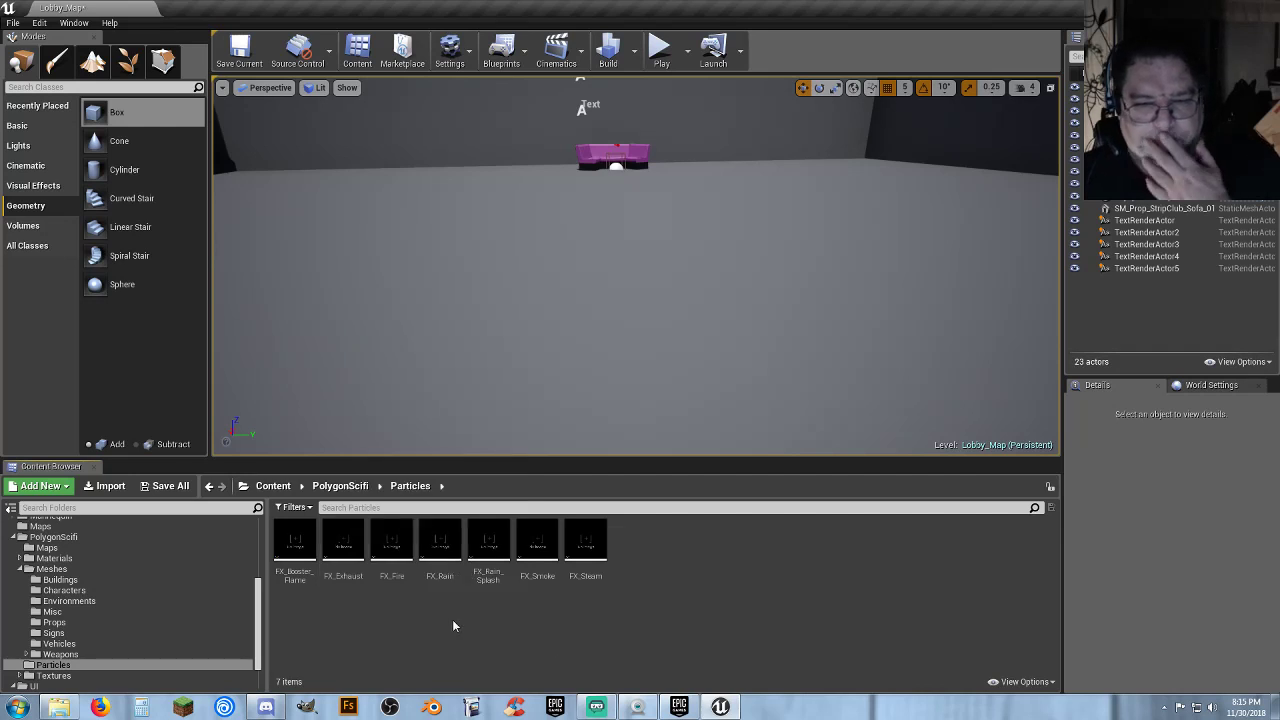
double_click(489, 575)
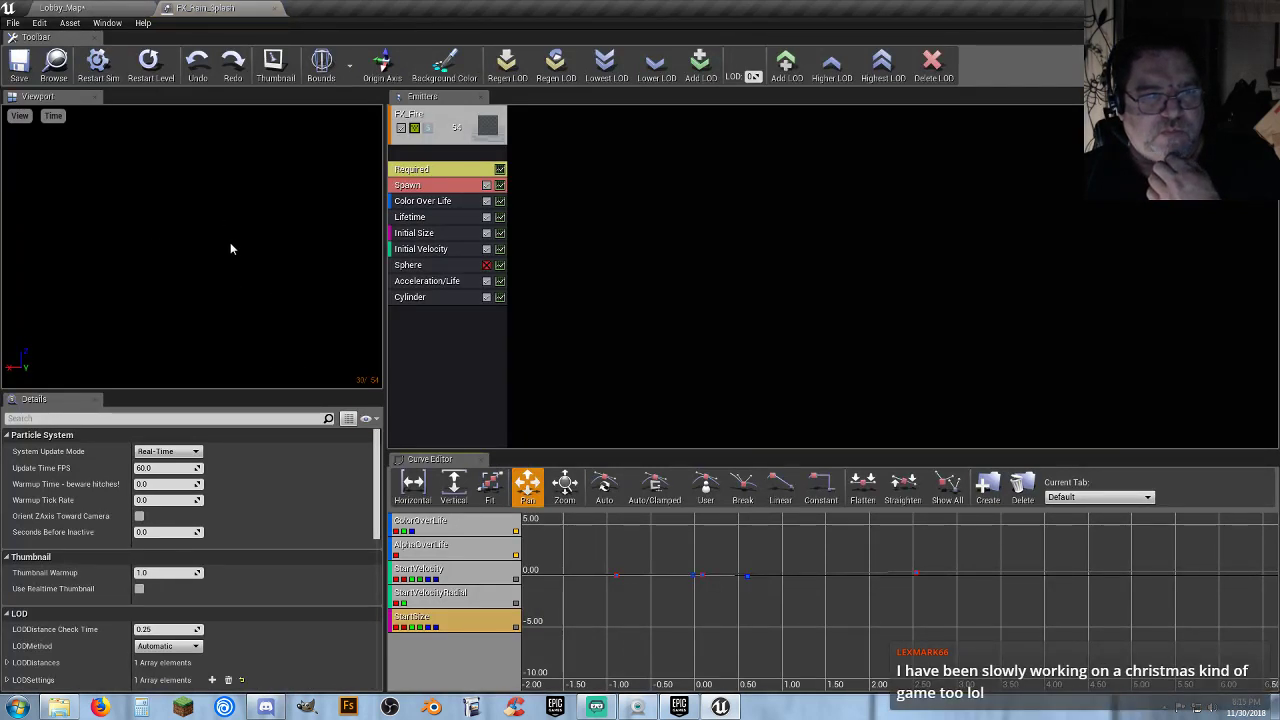
click(274, 8)
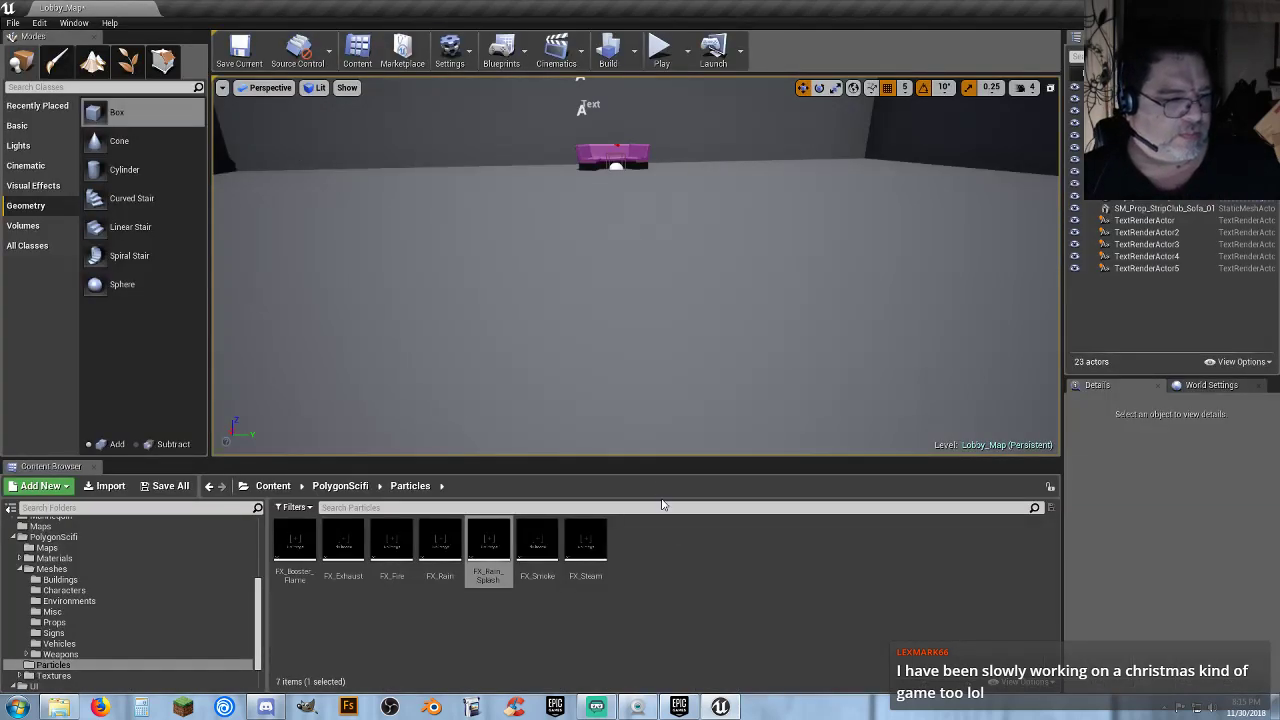
Preview the FX_Exhaust particle system once more and close its editor
click(675, 556)
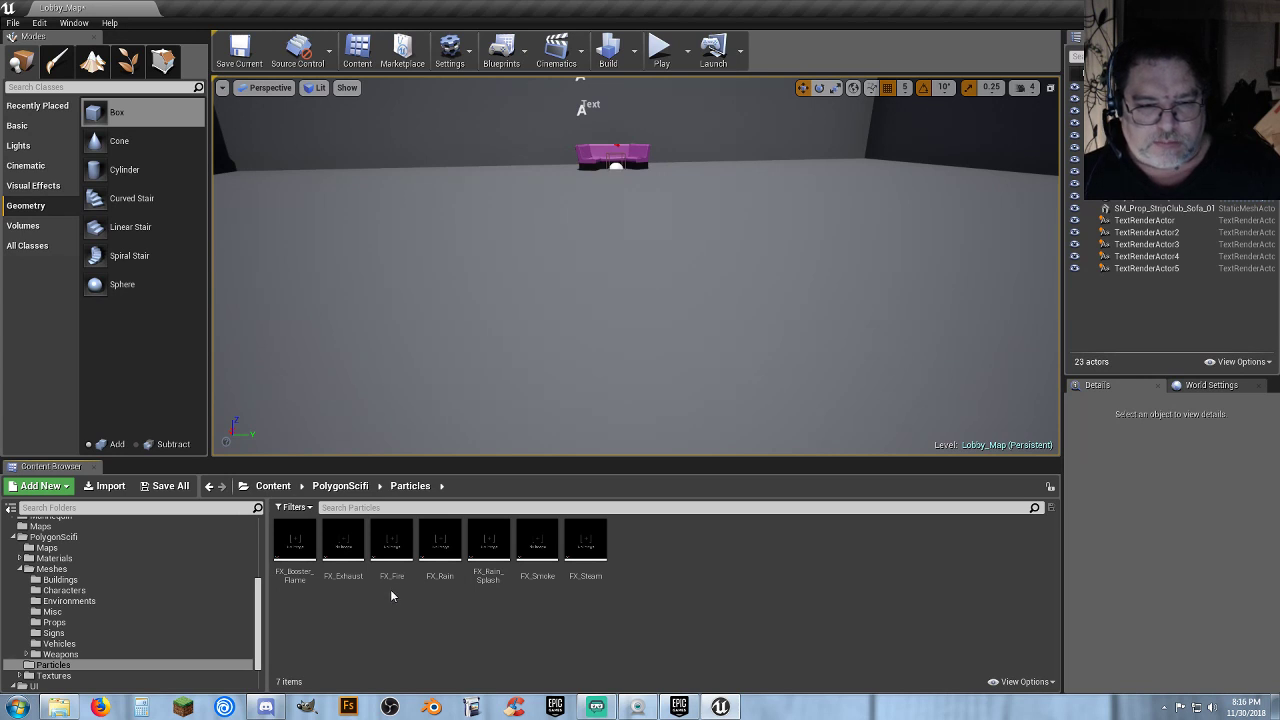
double_click(343, 545)
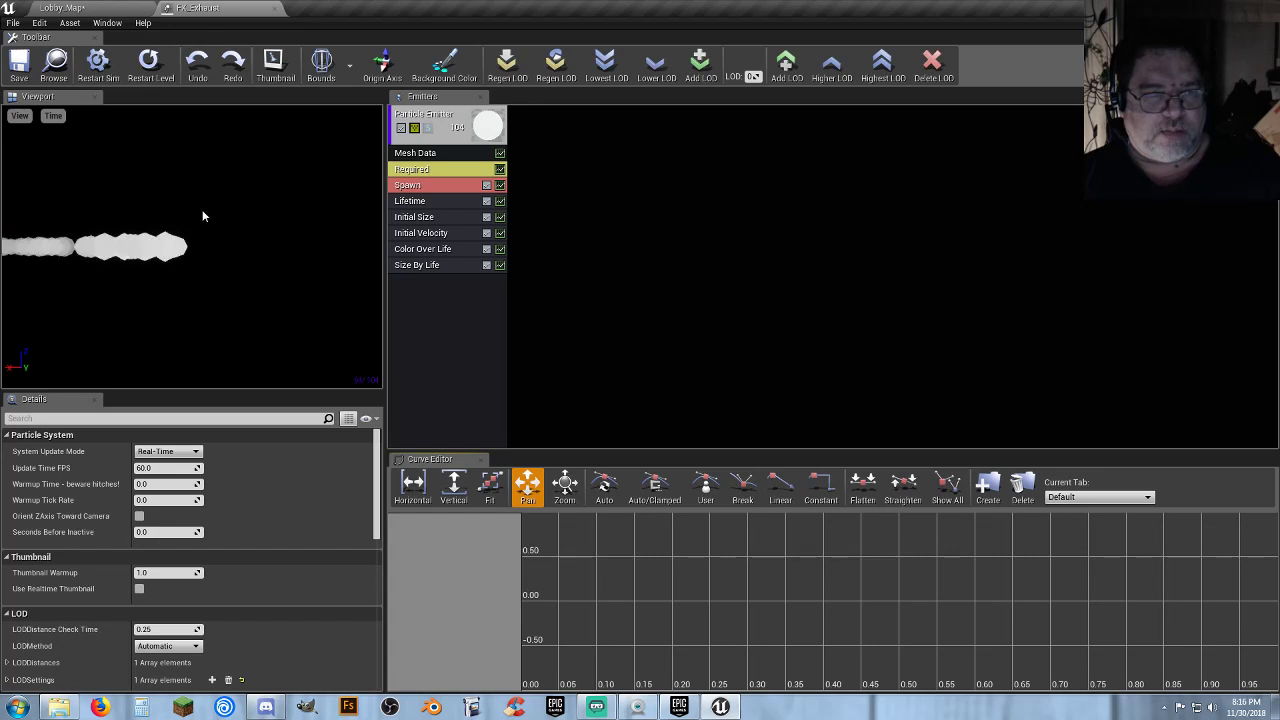
click(276, 9)
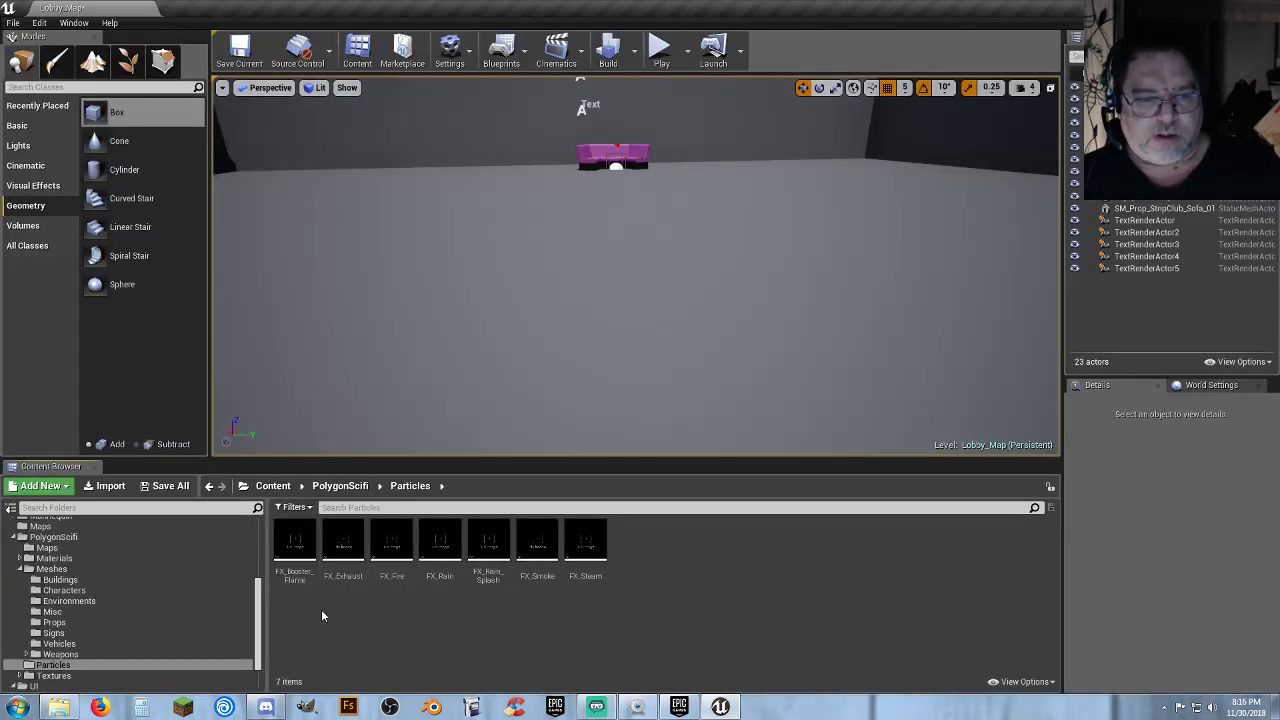
Duplicate the FX_Exhaust particle system as FX_Impact and open the copy for editing
right_click(345, 583)
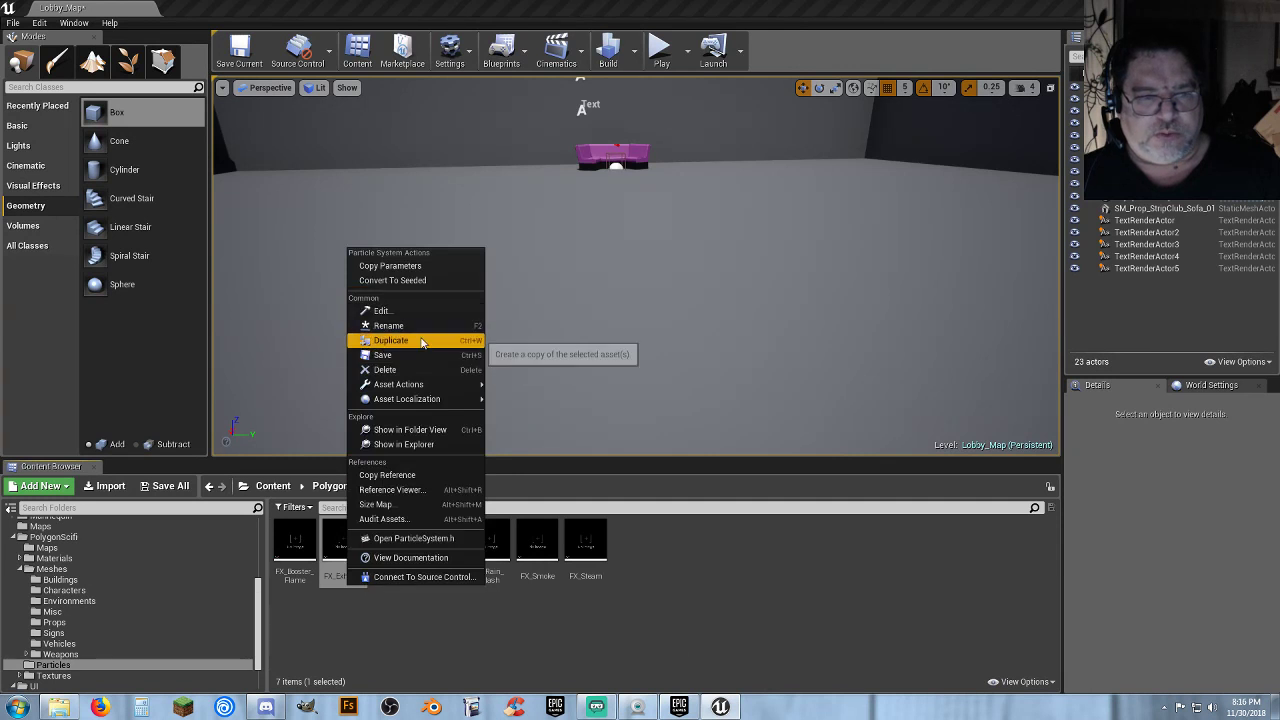
click(420, 340)
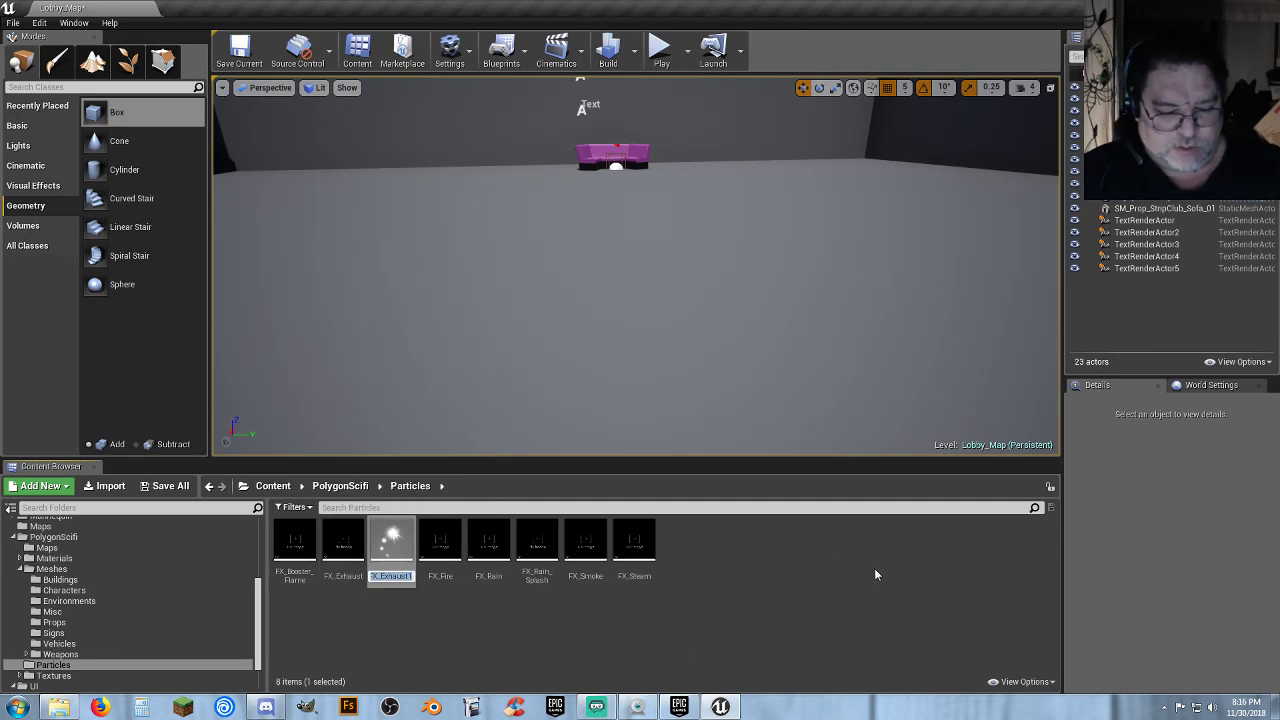
text(FX_Impact)
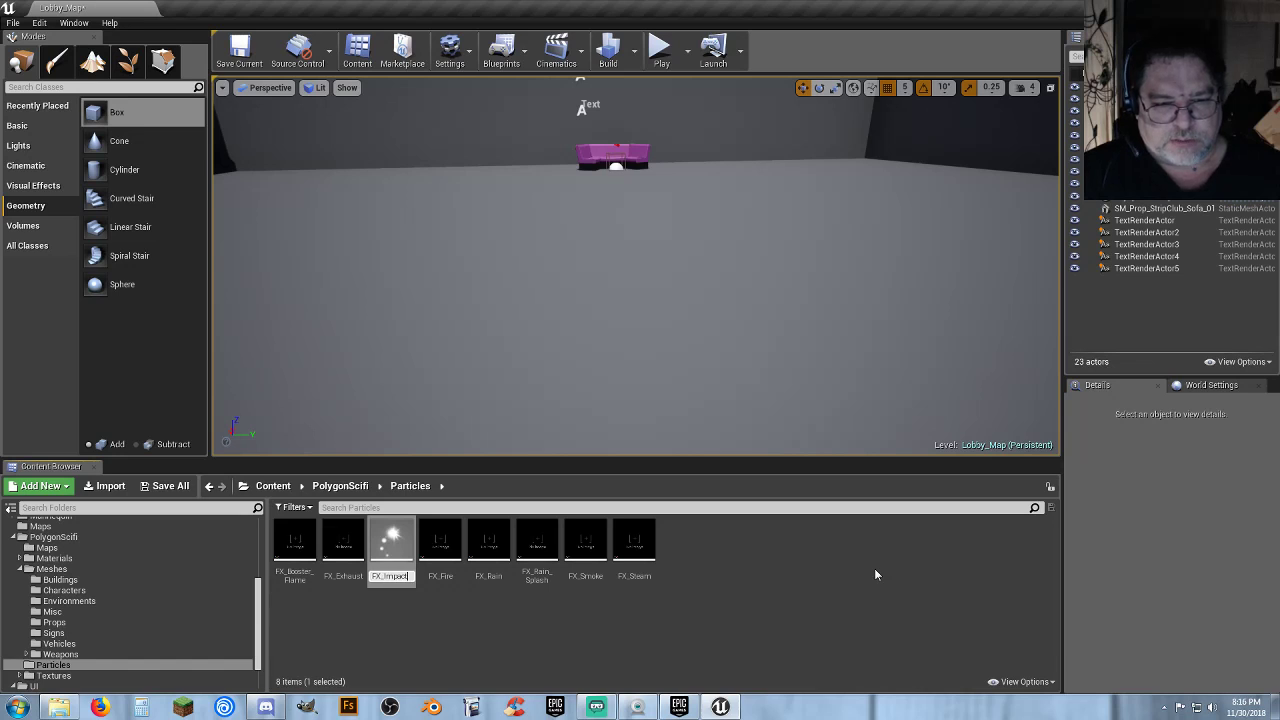
key(Return)
key(Return)
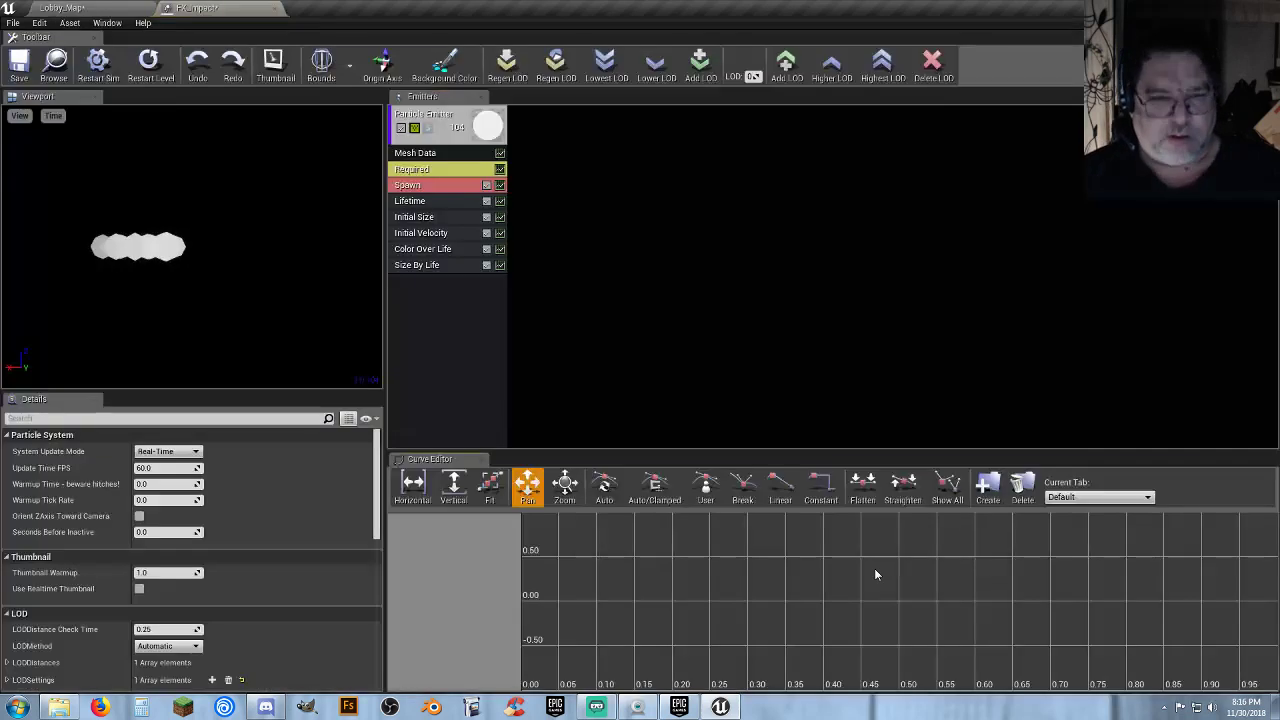
Set the FX_Impact emitter's Emitter Loops to 1 in its Required module and save the asset
click(416, 135)
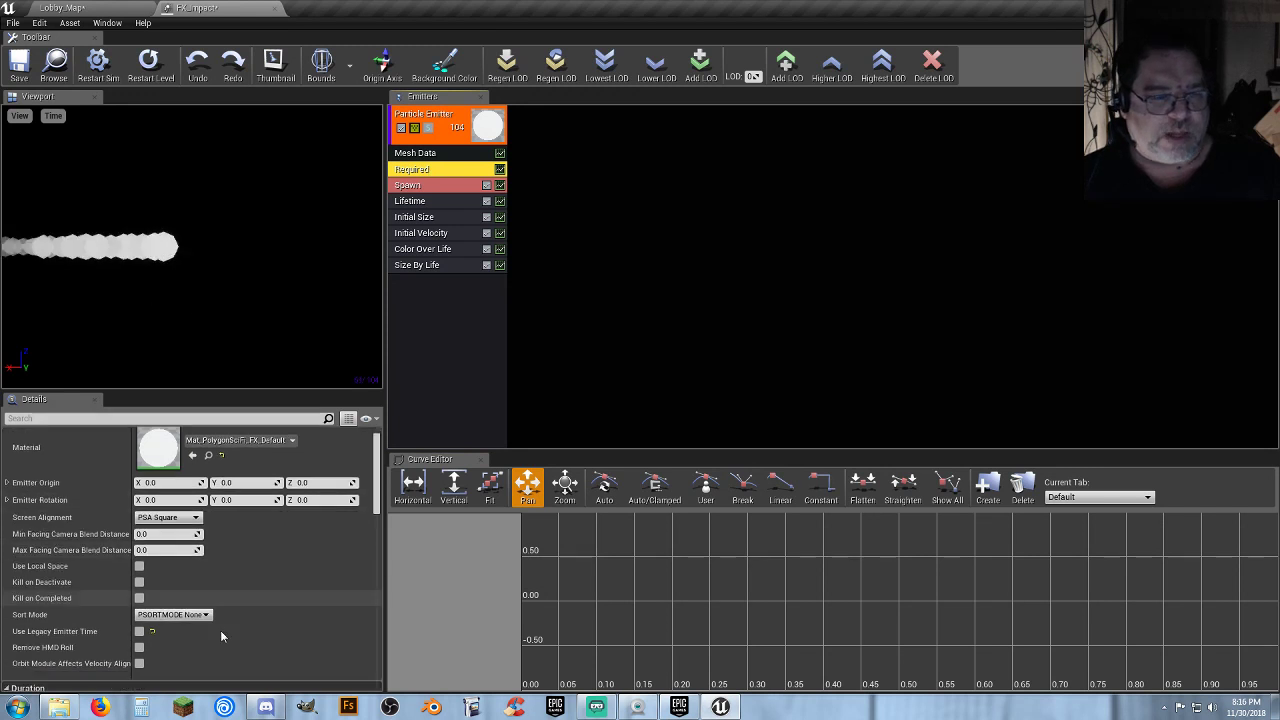
scroll(217, 621, down, 5)
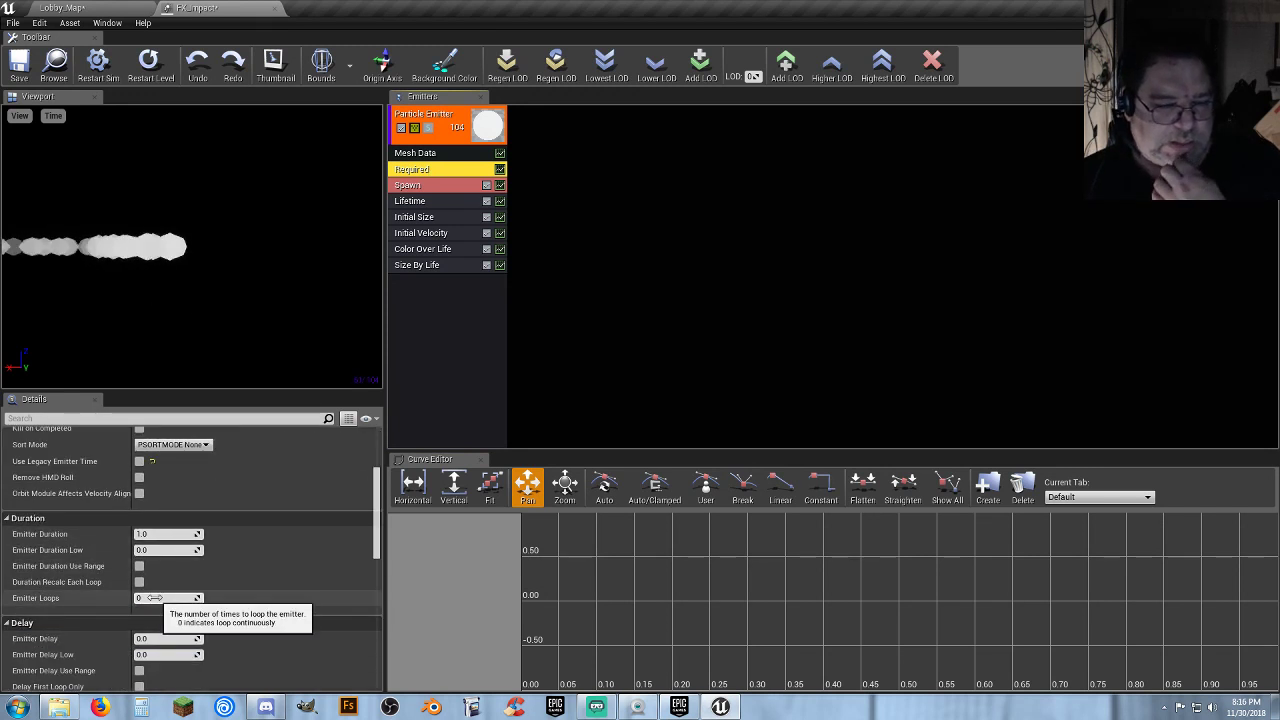
click(198, 597)
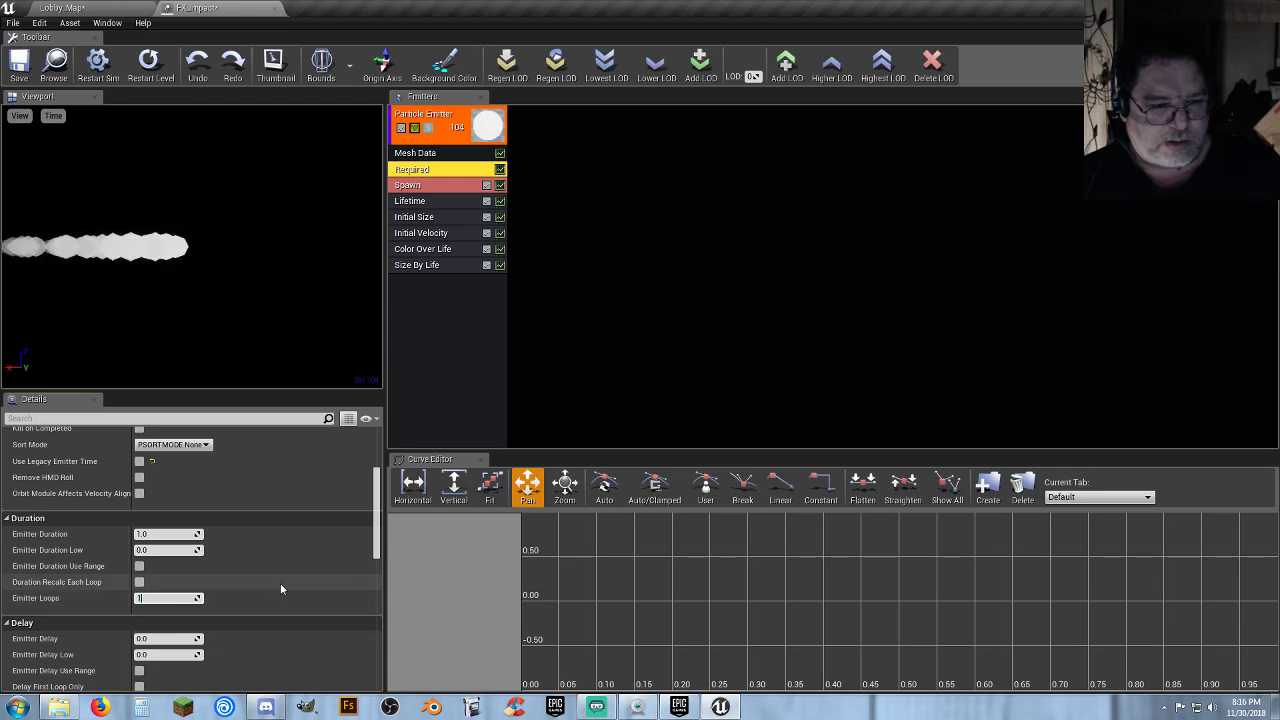
text(1)
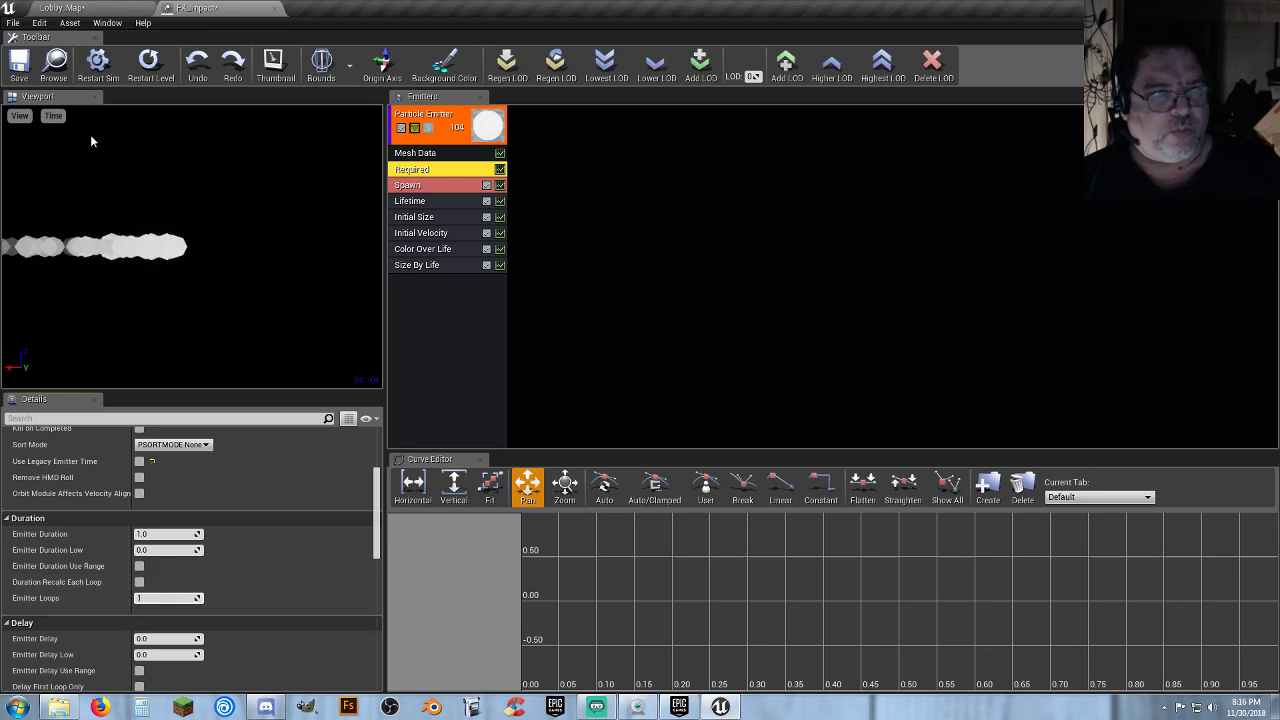
click(19, 66)
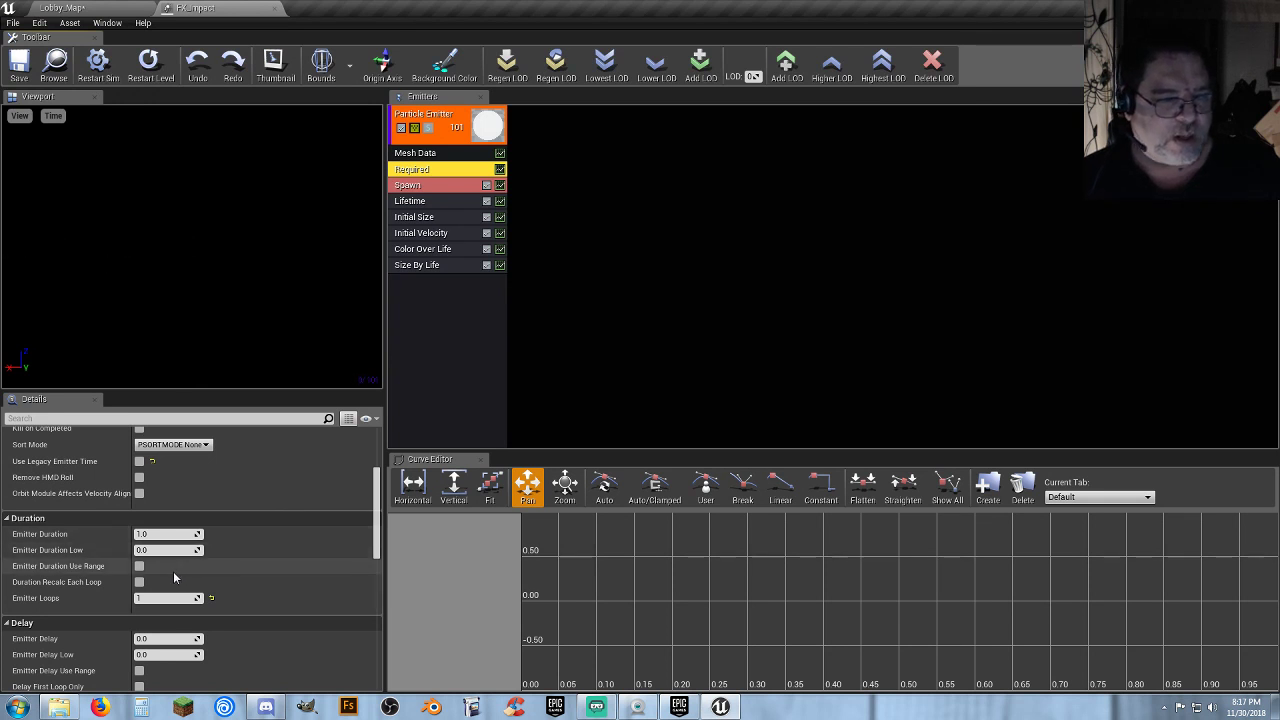
Set FX_Impact's Emitter Duration to 0.3 and save the particle system
click(164, 534)
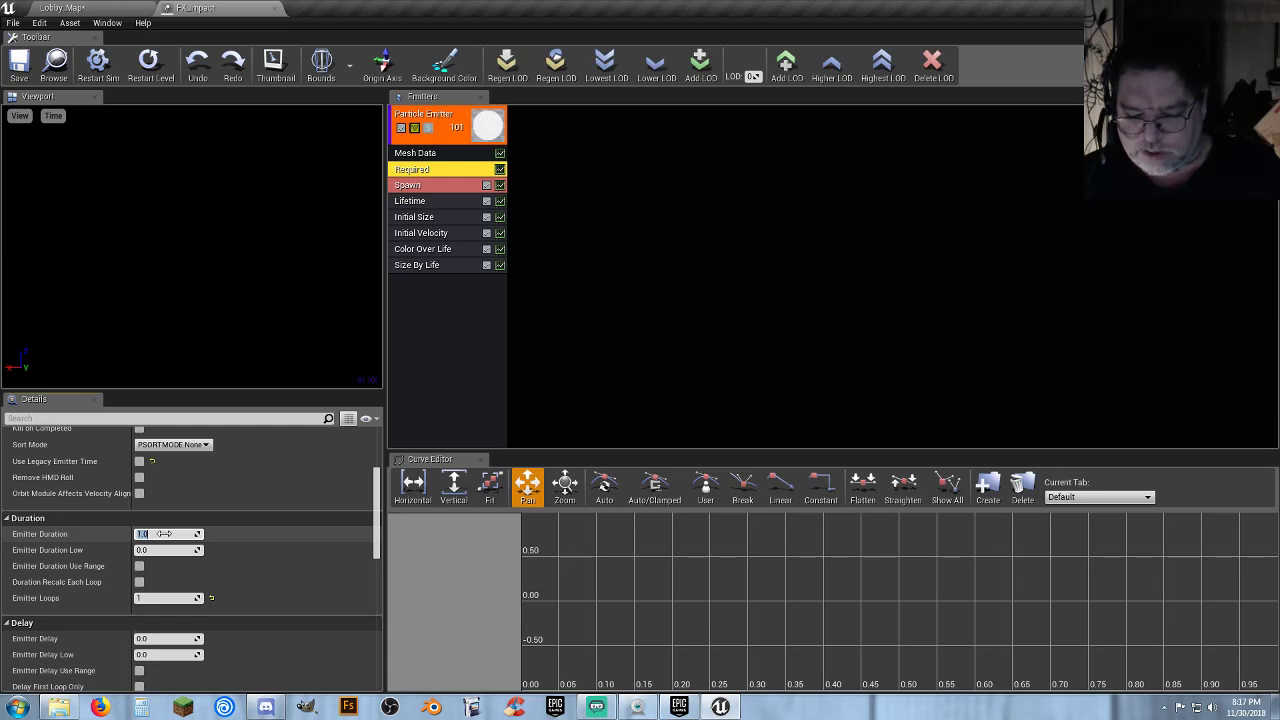
text(13)
key(Tab)
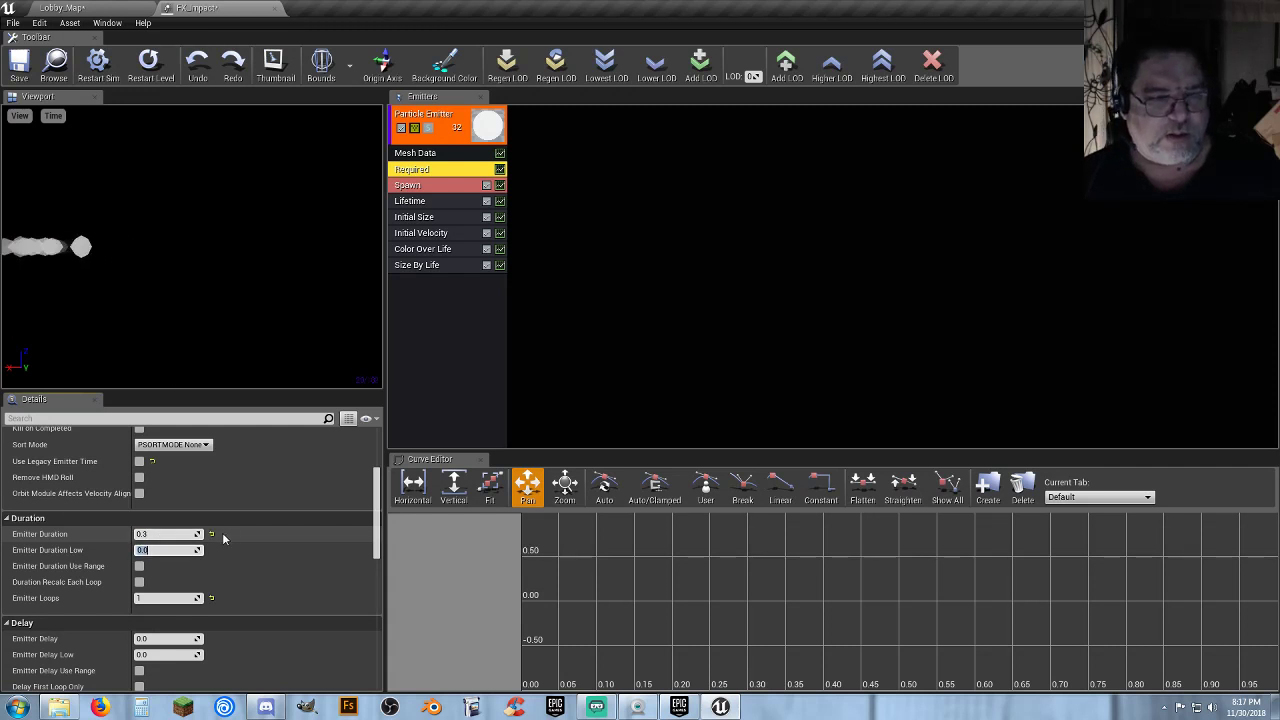
click(19, 76)
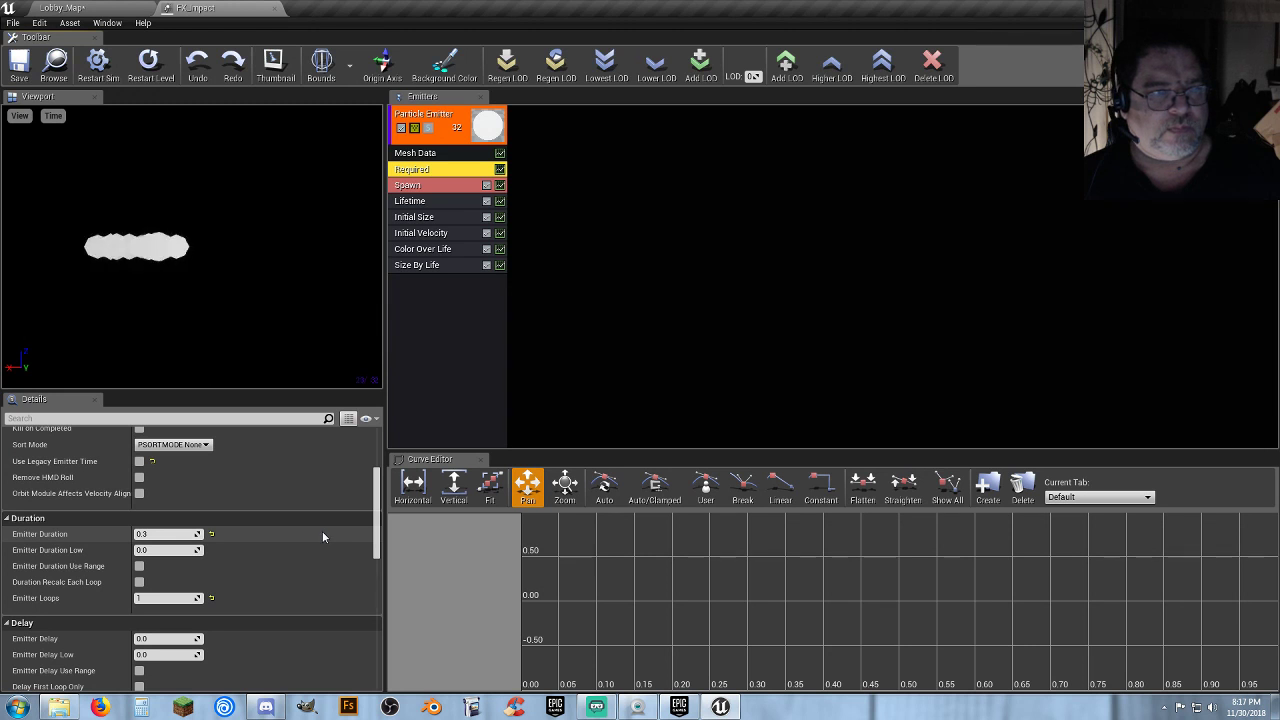
Shorten FX_Impact's Emitter Duration to 0.1 and save the particle system
click(165, 534)
text(0.1)
key(Tab)
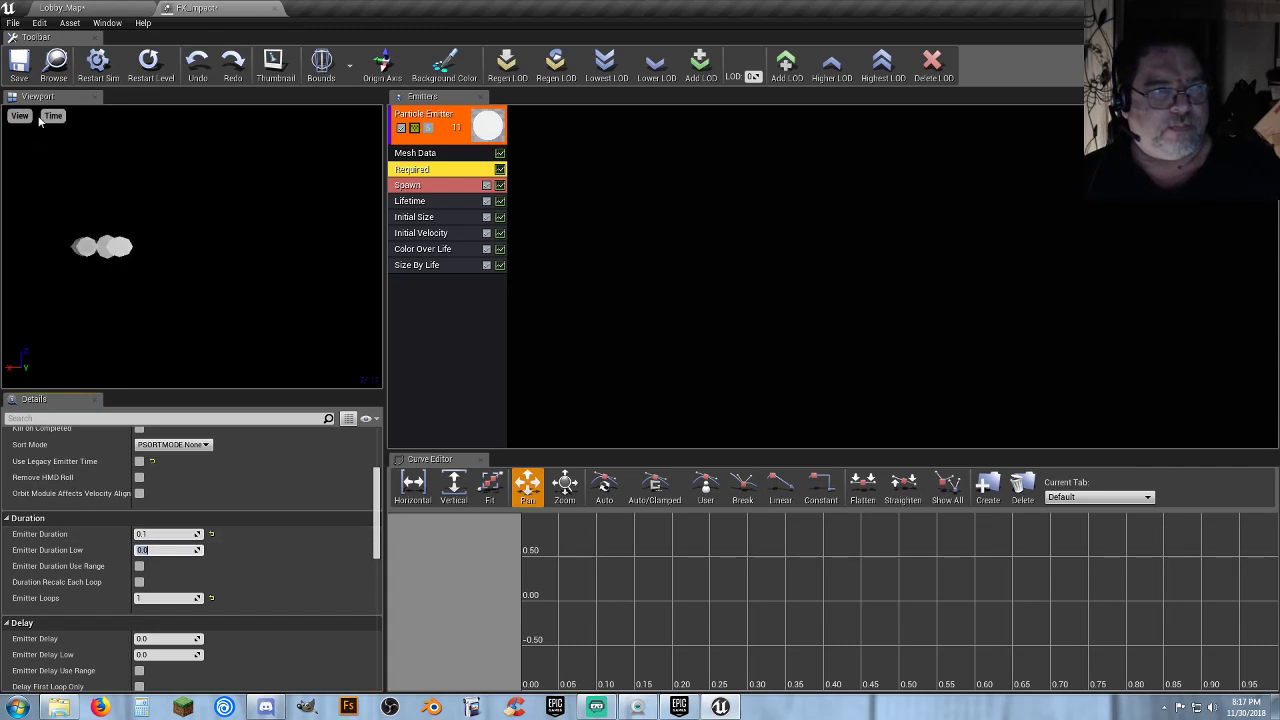
click(19, 62)
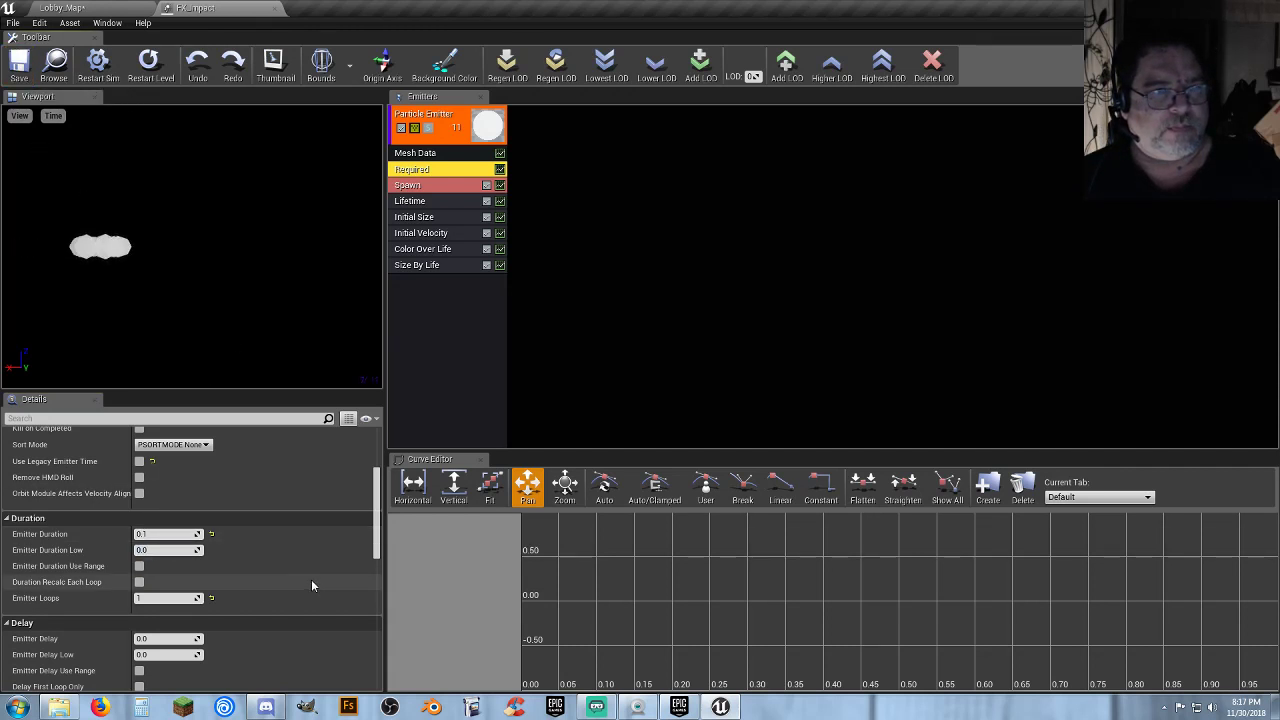
Reduce FX_Impact's Emitter Duration to 0.05 and save the particle system
click(164, 534)
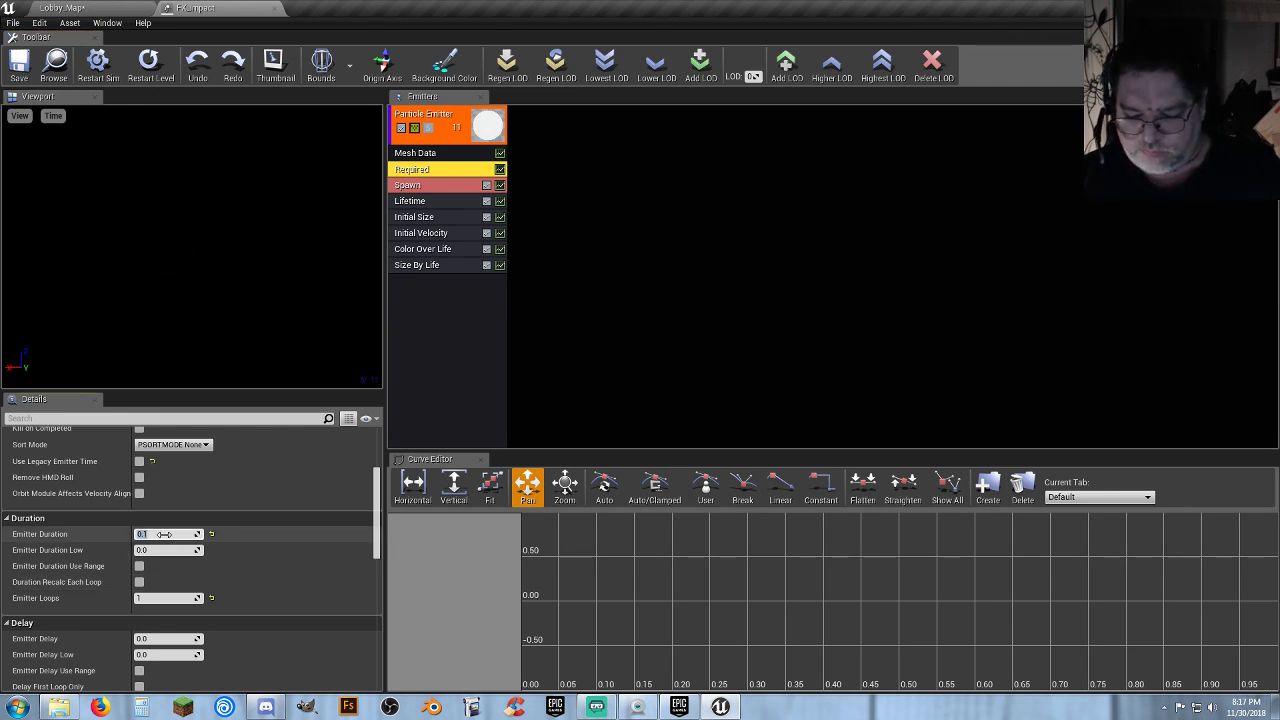
text(0.)
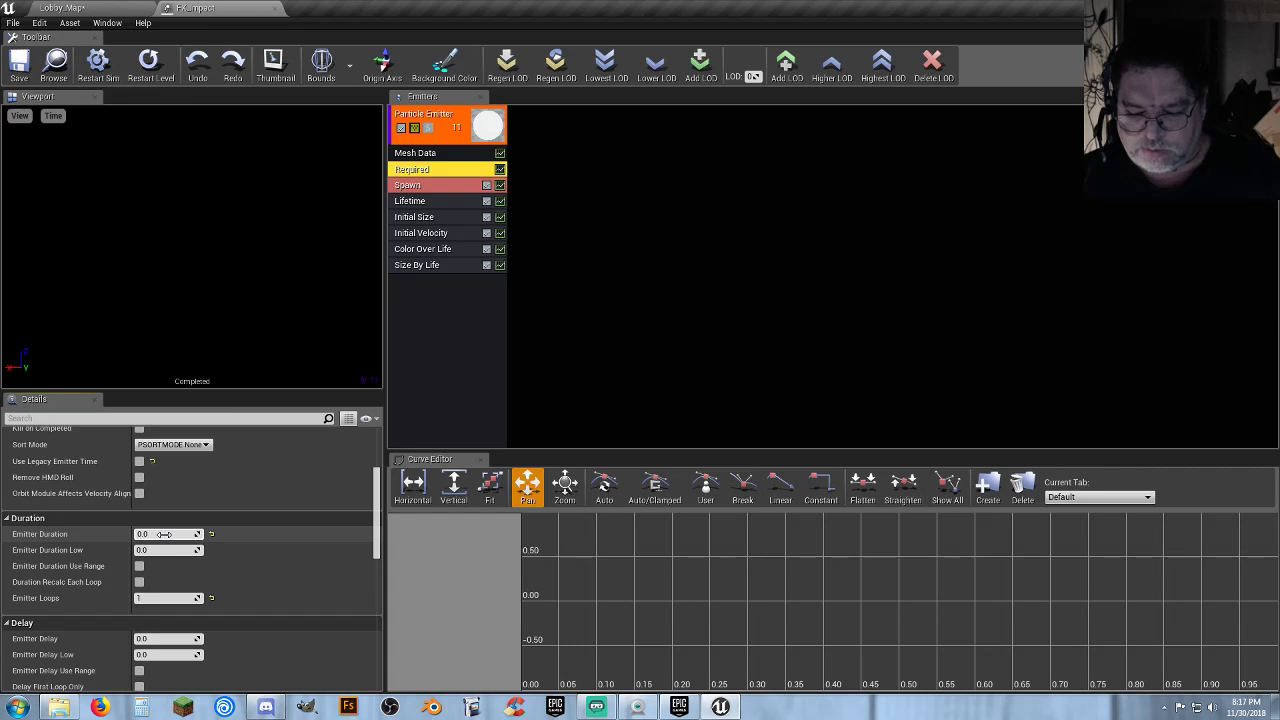
text(5)
key(Tab)
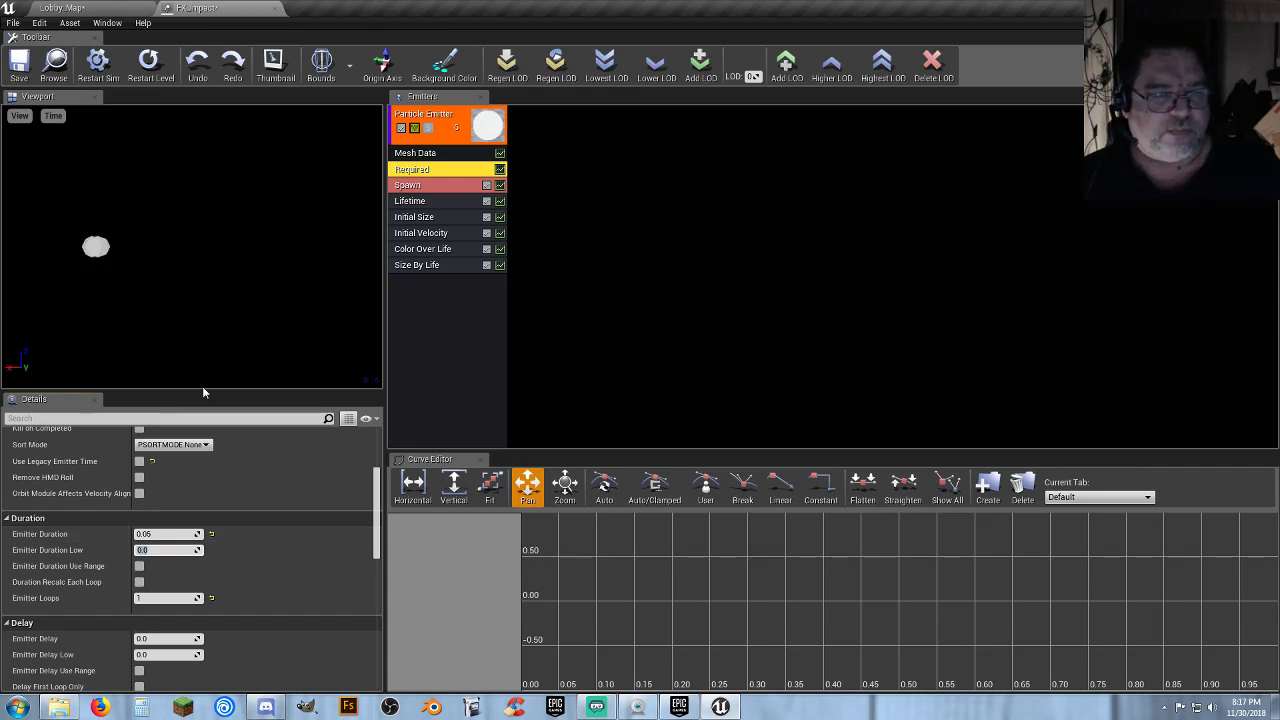
click(20, 66)
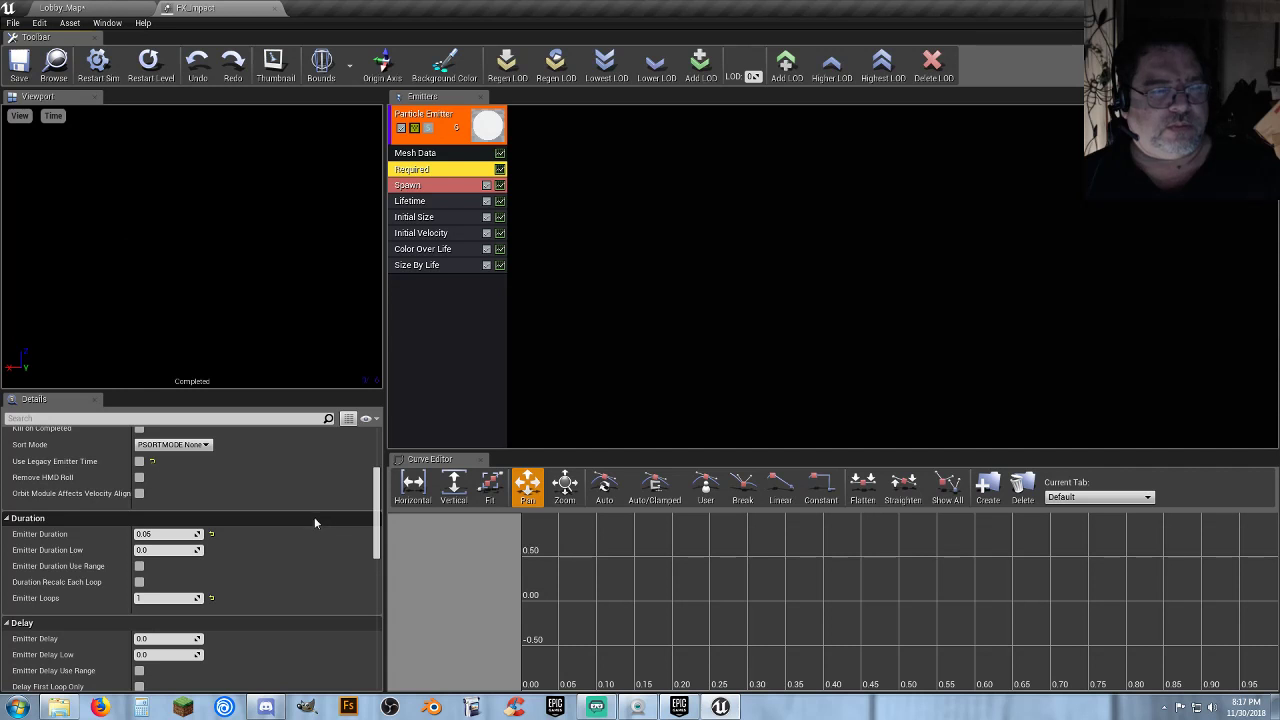
Try an Emitter Duration of 0.08 for the FX_Impact emitter
click(173, 535)
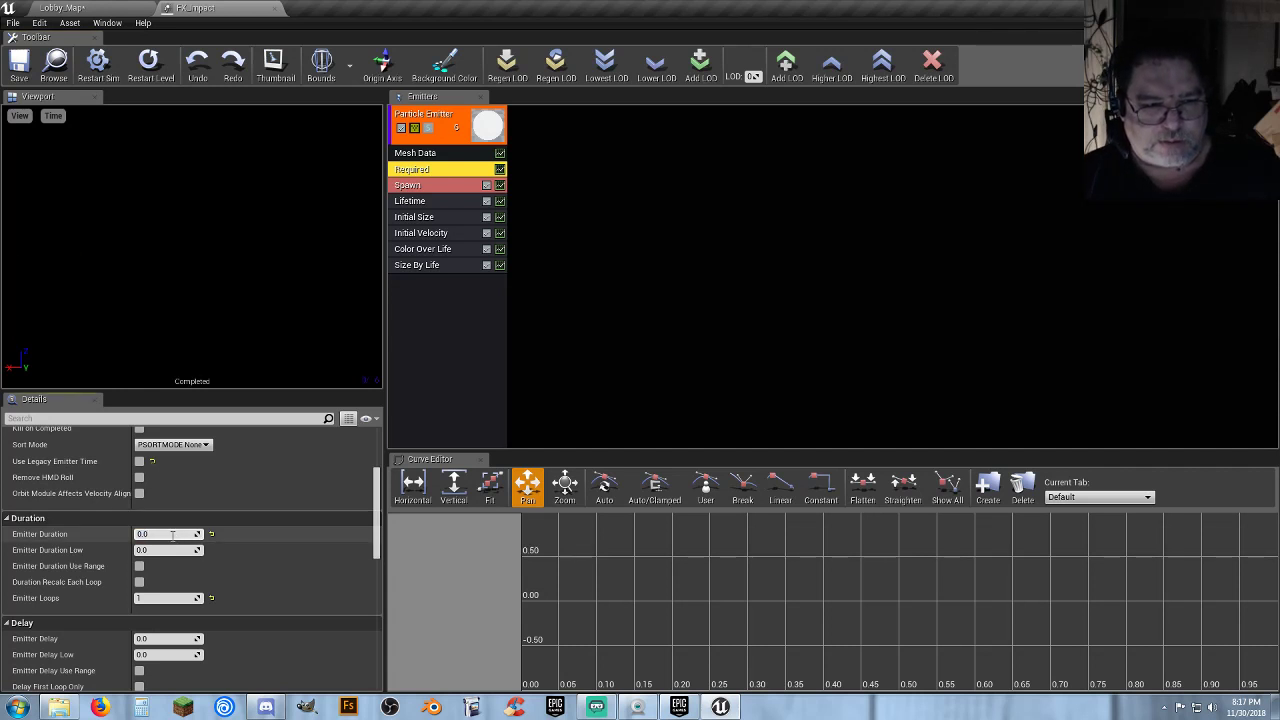
text(8)
key(Tab)
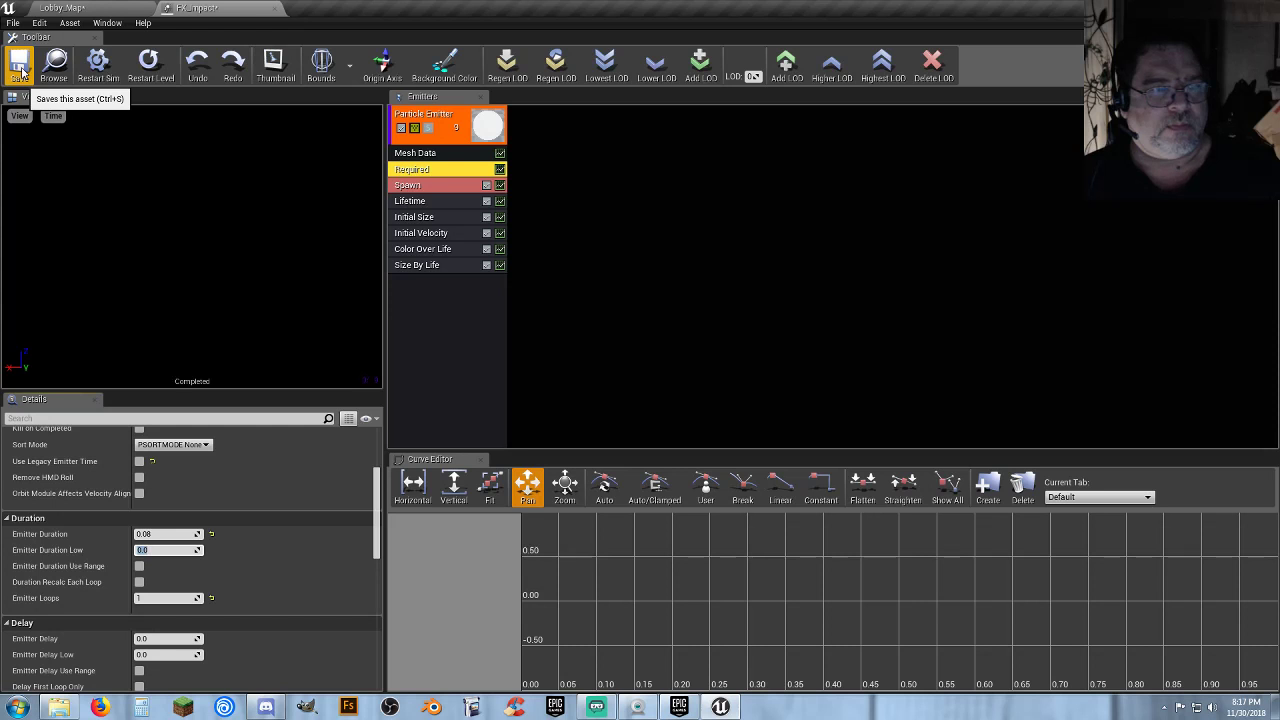
Set FX_Impact's Emitter Duration back to 0.05, save the particle system and close its editor
click(163, 535)
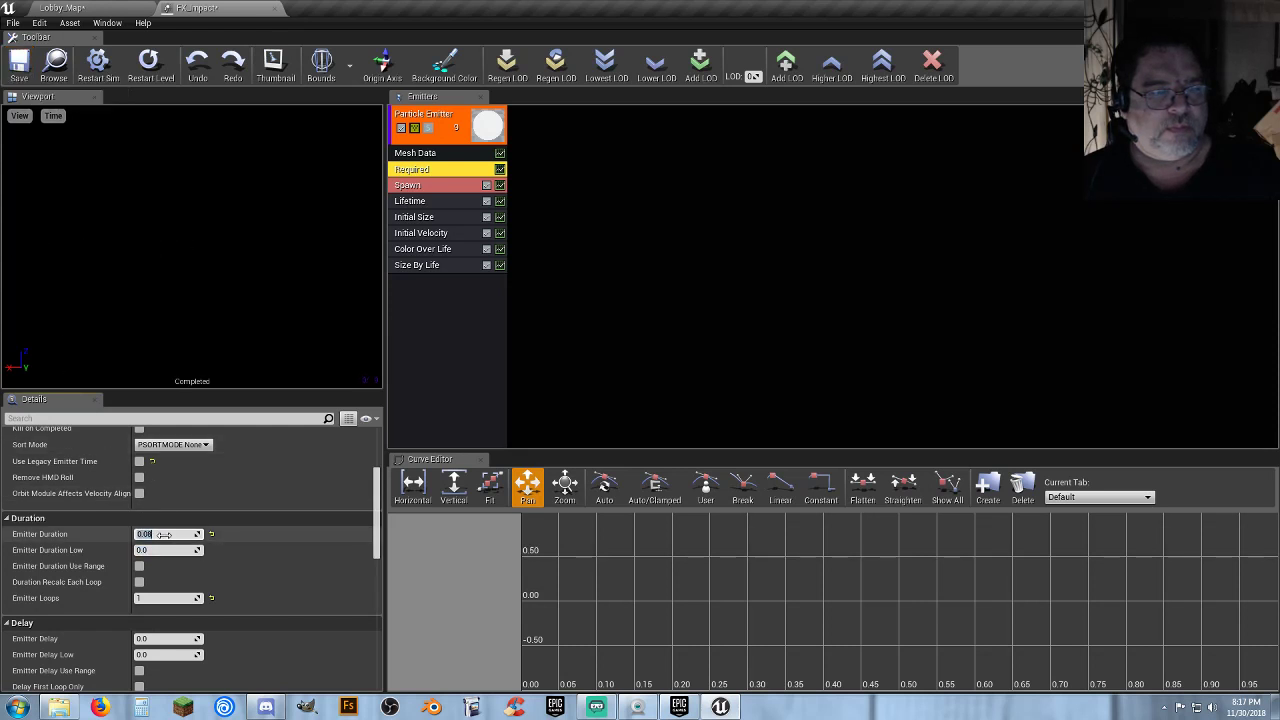
click(165, 535)
text(0.0)
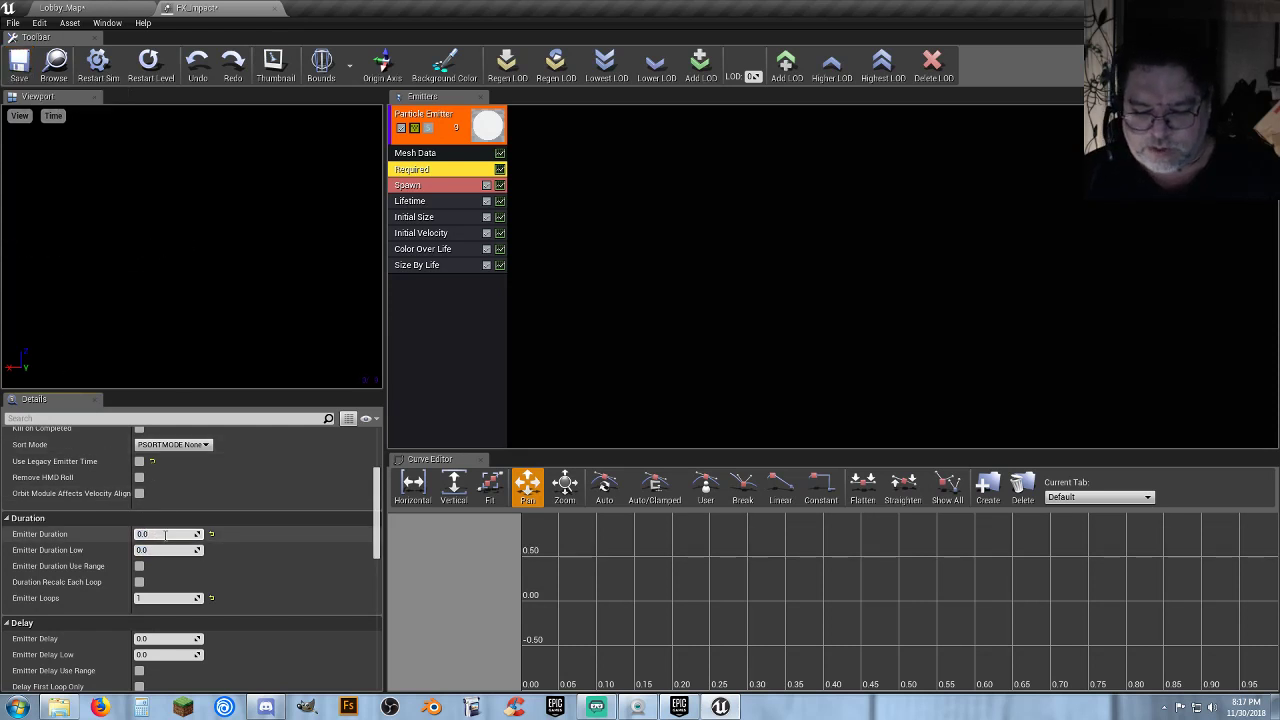
text(5)
key(Tab)
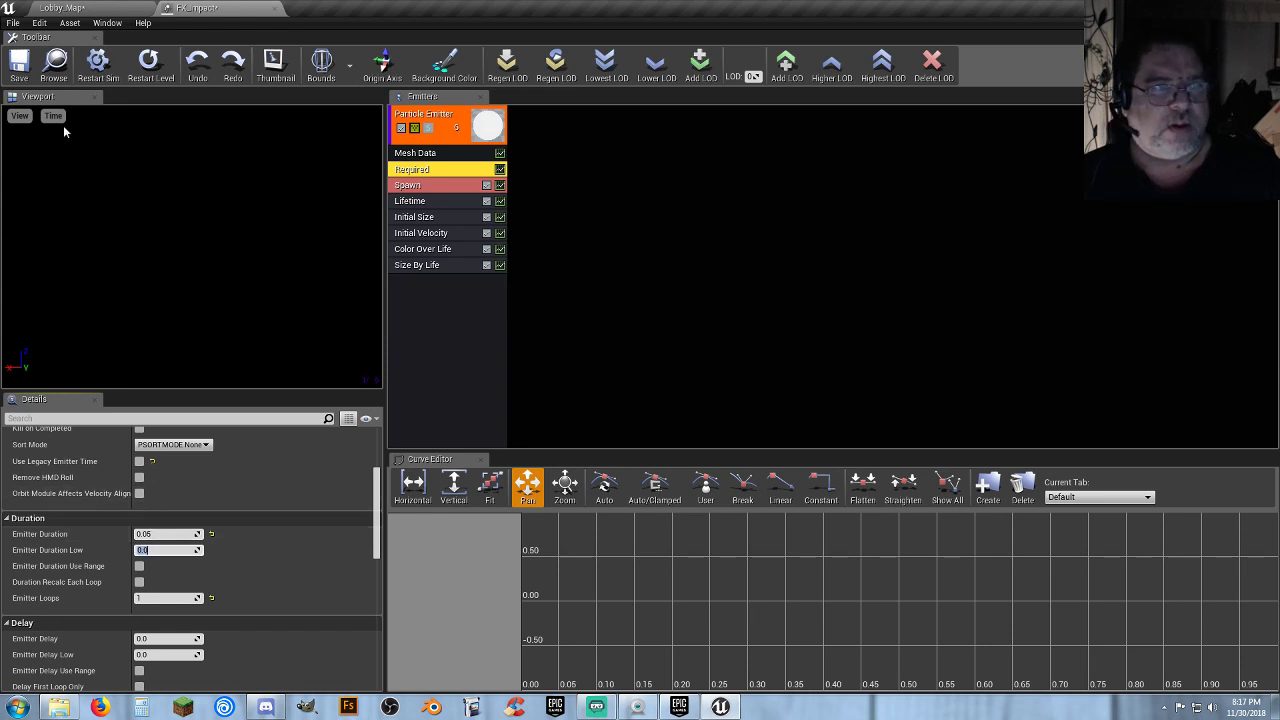
key(Return)
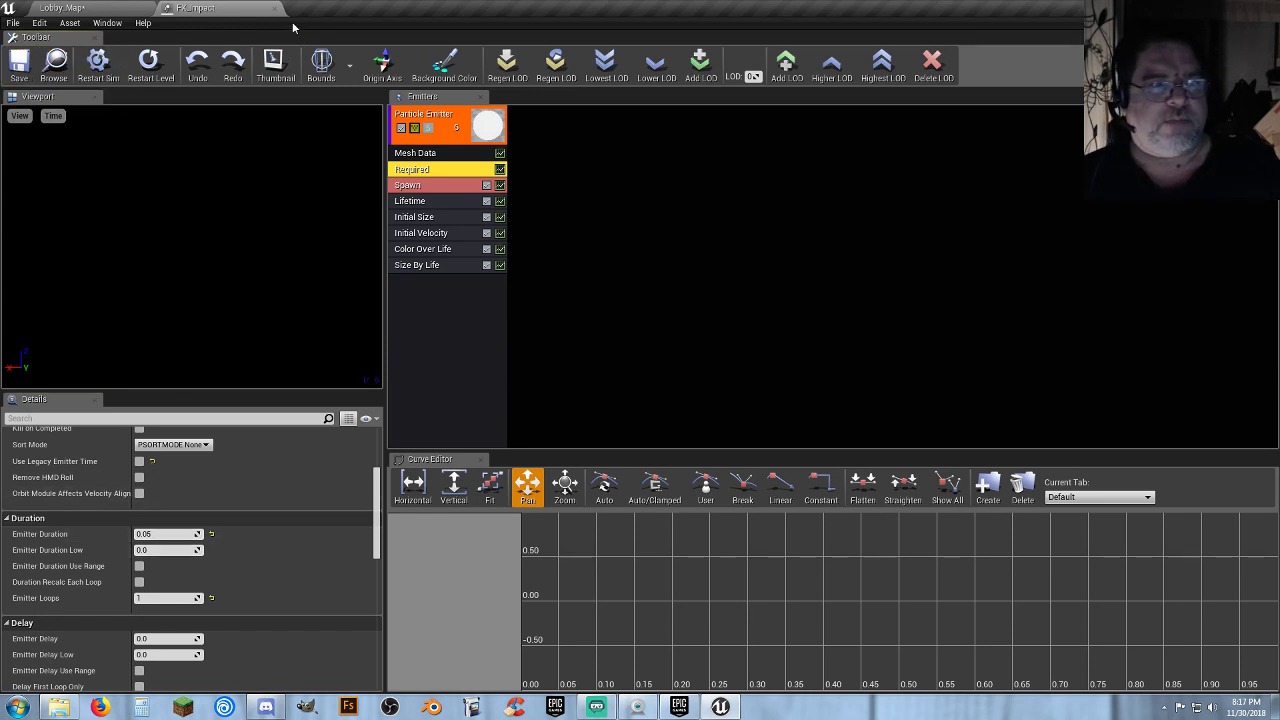
click(274, 8)
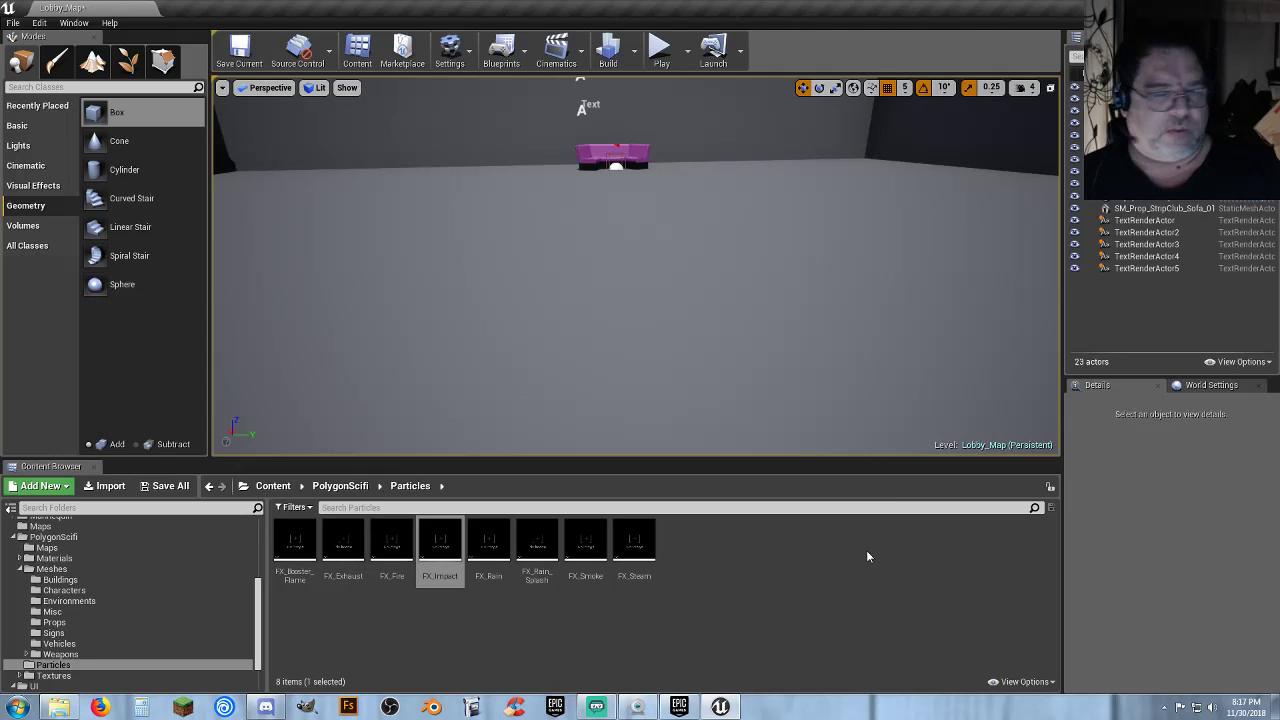
Open the Player_Base blueprint from the Characters Blueprints folder
click(783, 577)
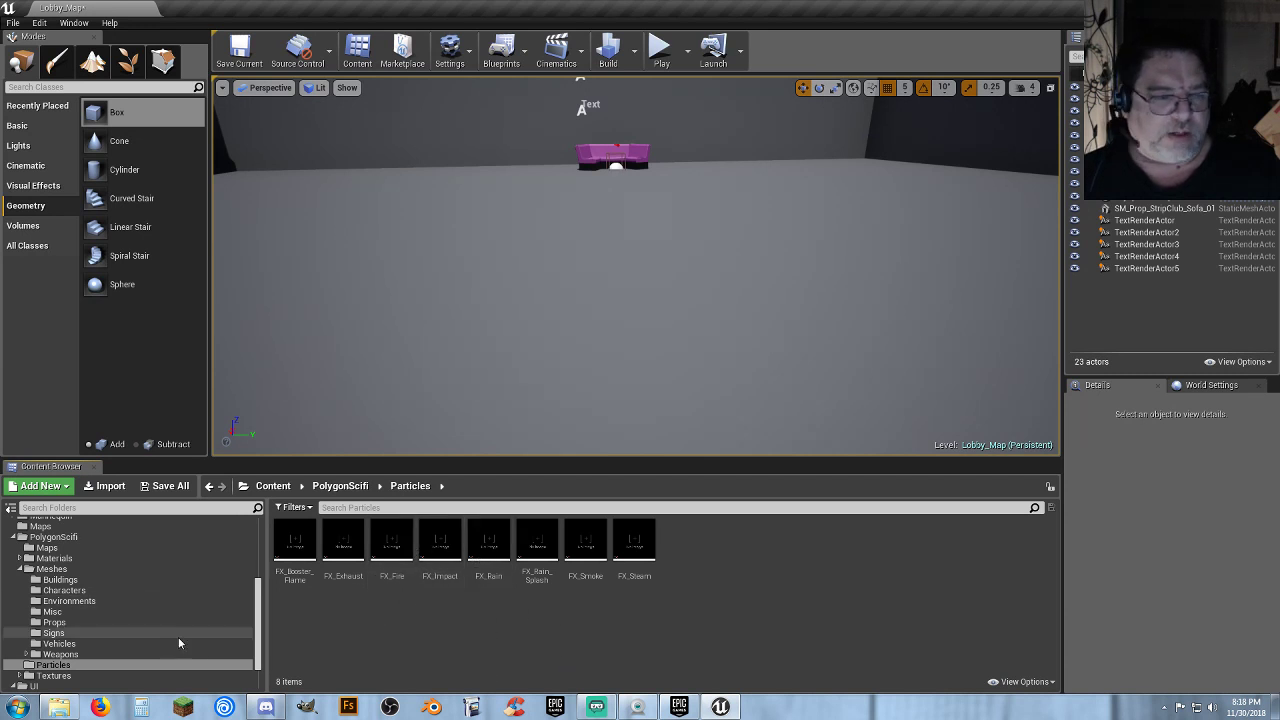
scroll(105, 612, up, 5)
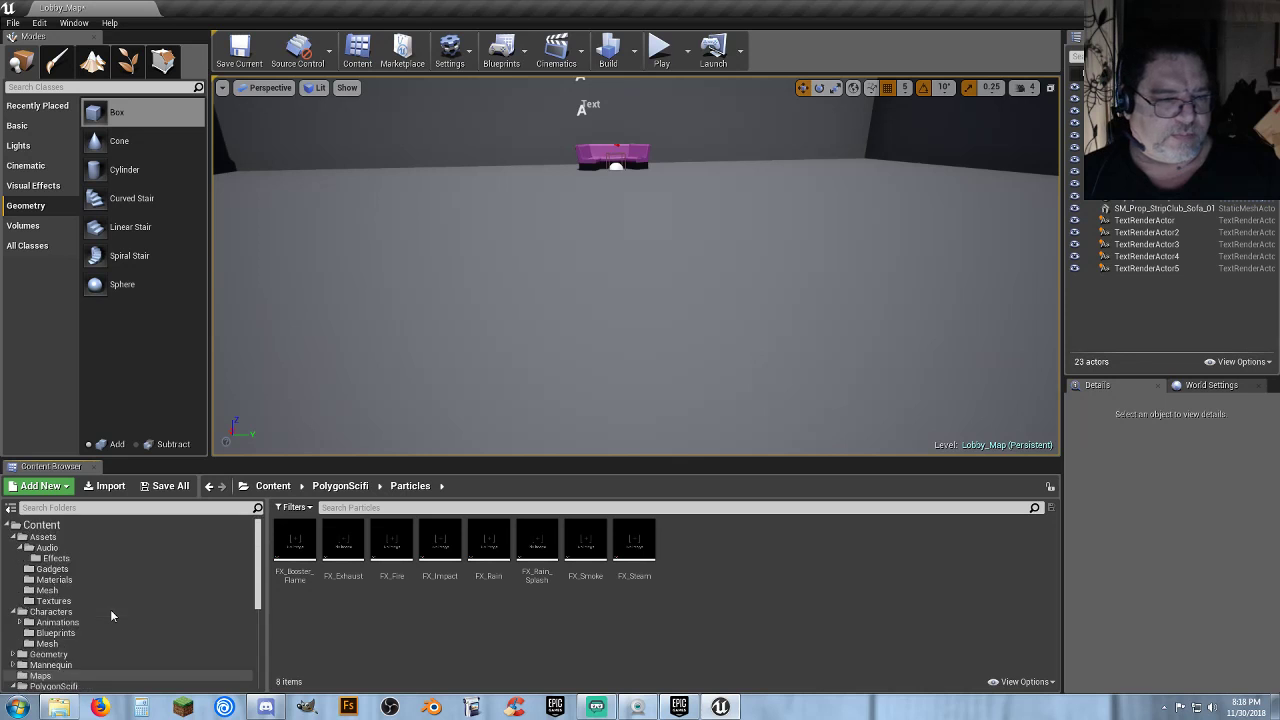
click(79, 644)
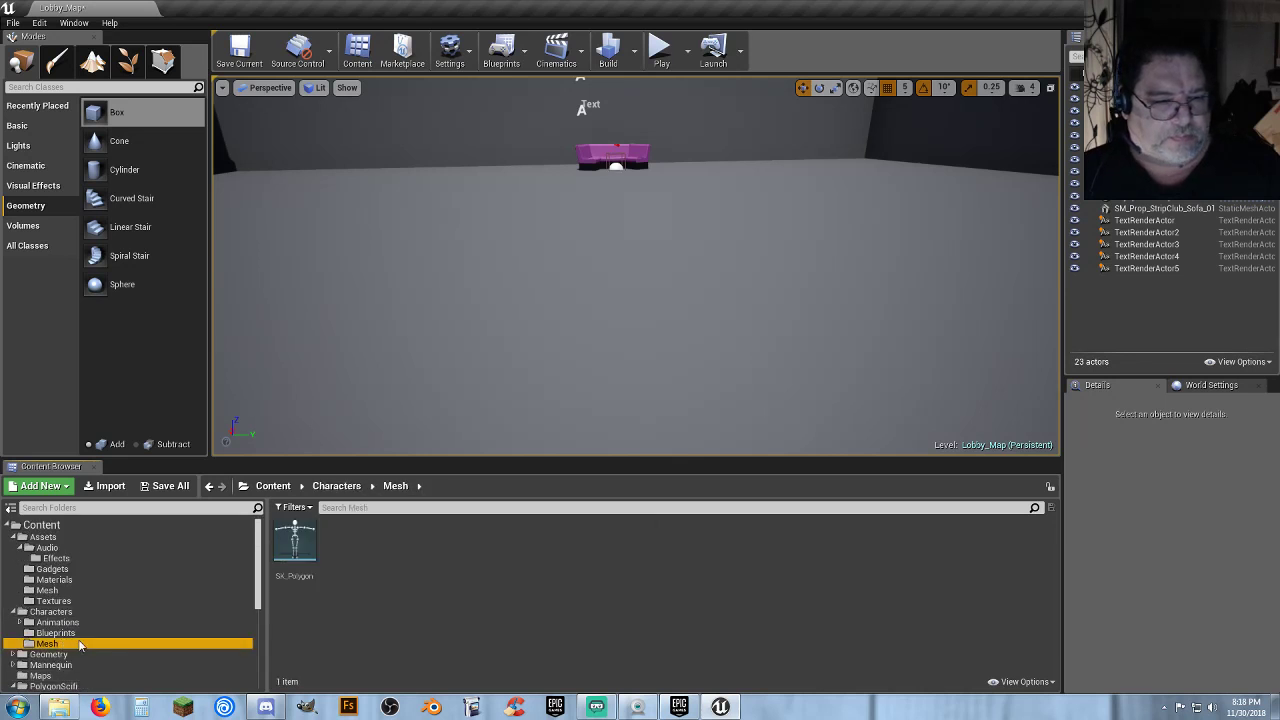
click(56, 633)
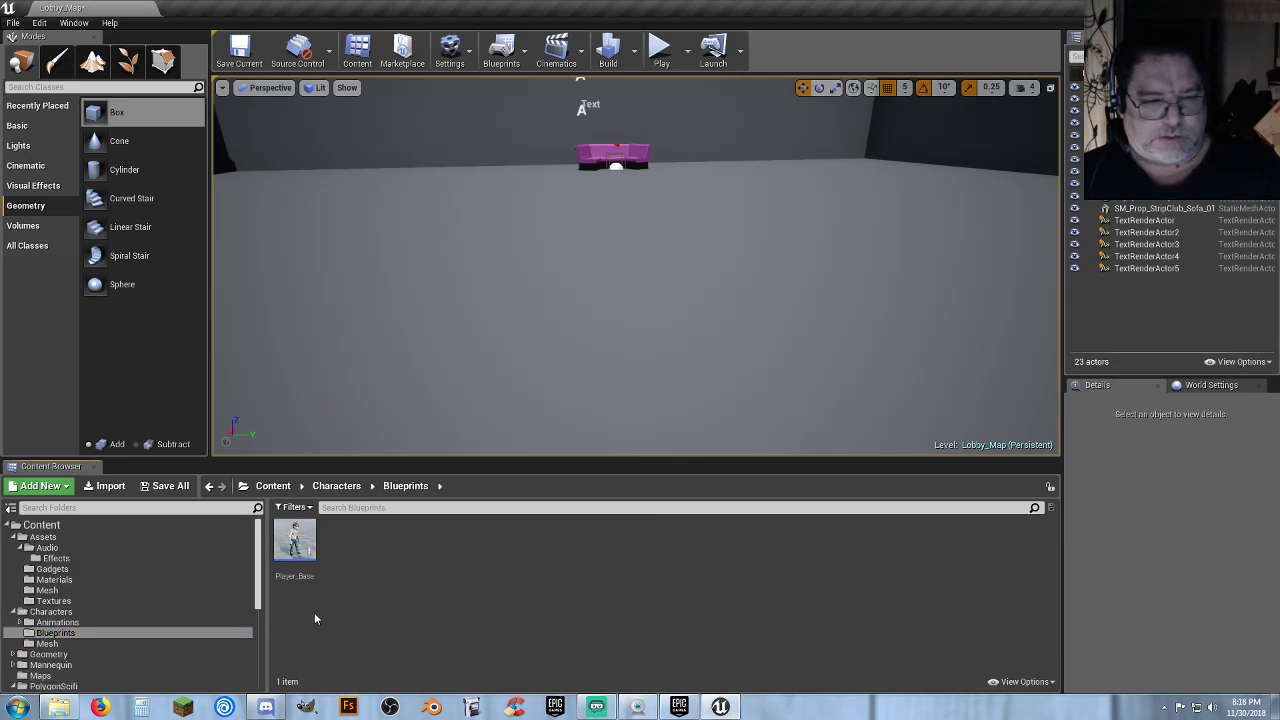
double_click(296, 577)
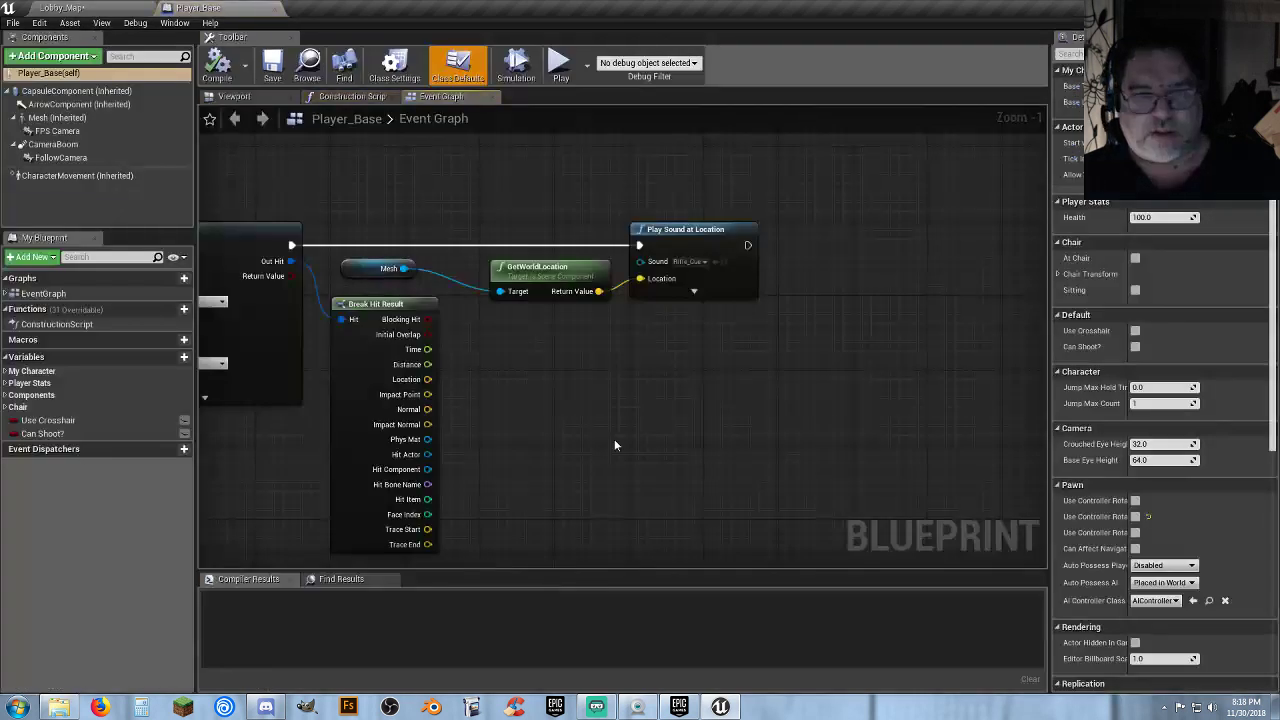
Add a Spawn Emitter at Location node after Play Sound at Location, feed its Location from the hit's Impact Point, and align it
right_drag(632, 399, 556, 384)
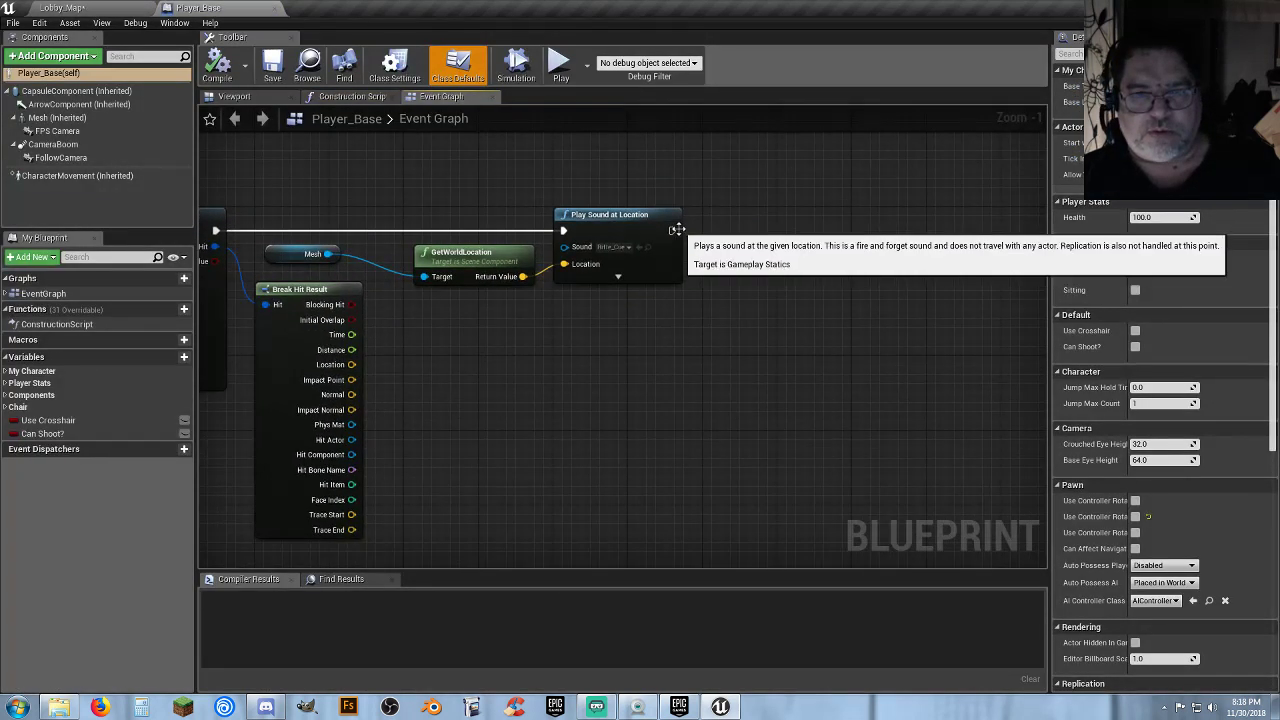
drag(670, 230, 724, 232)
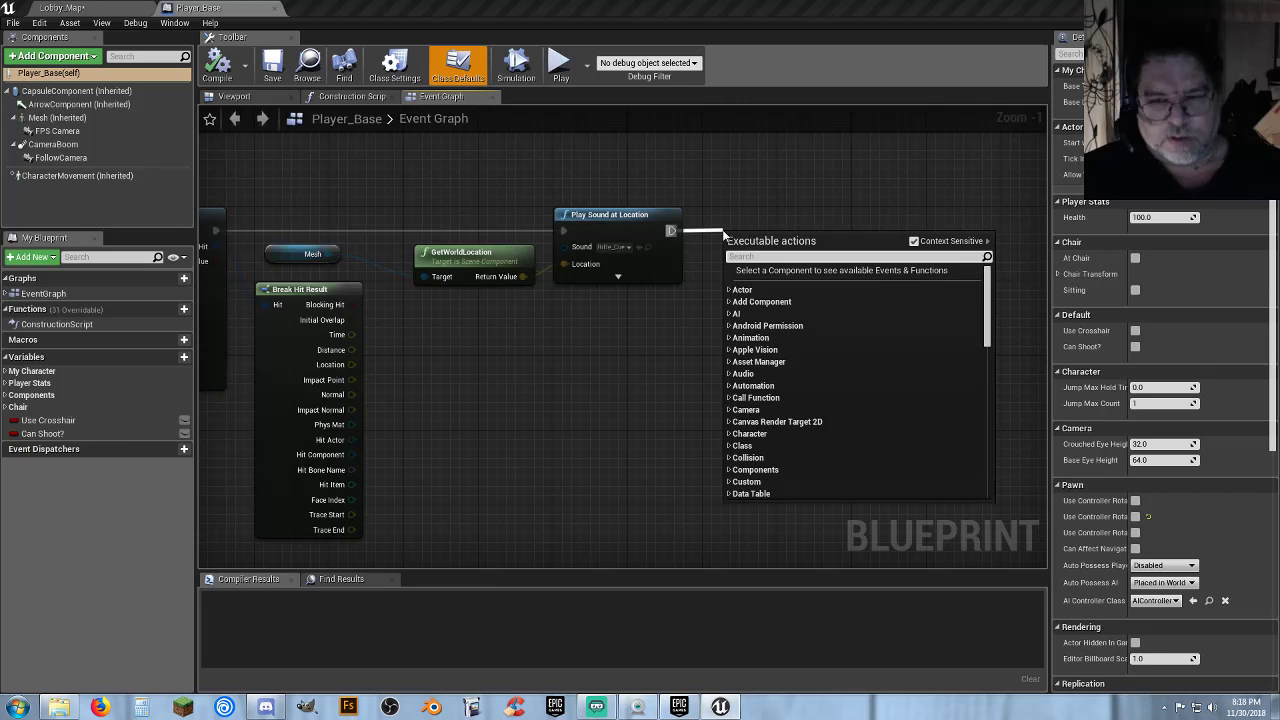
text(spawnemit)
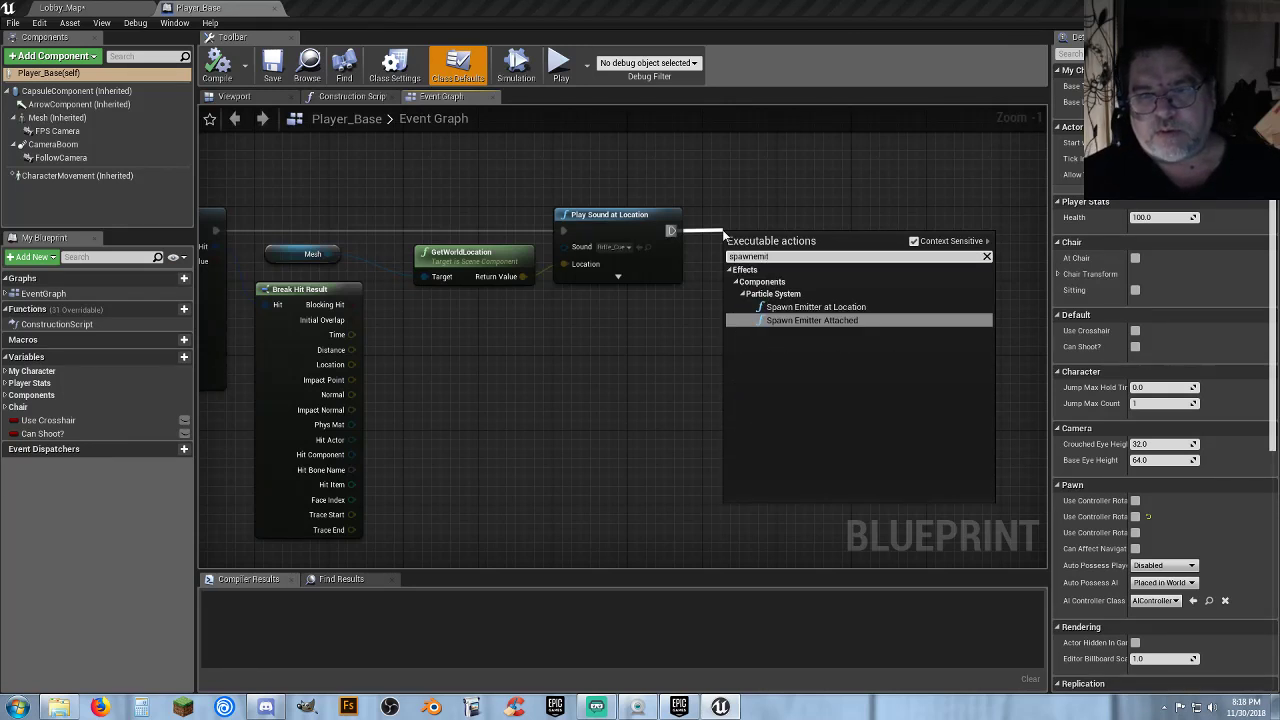
click(805, 307)
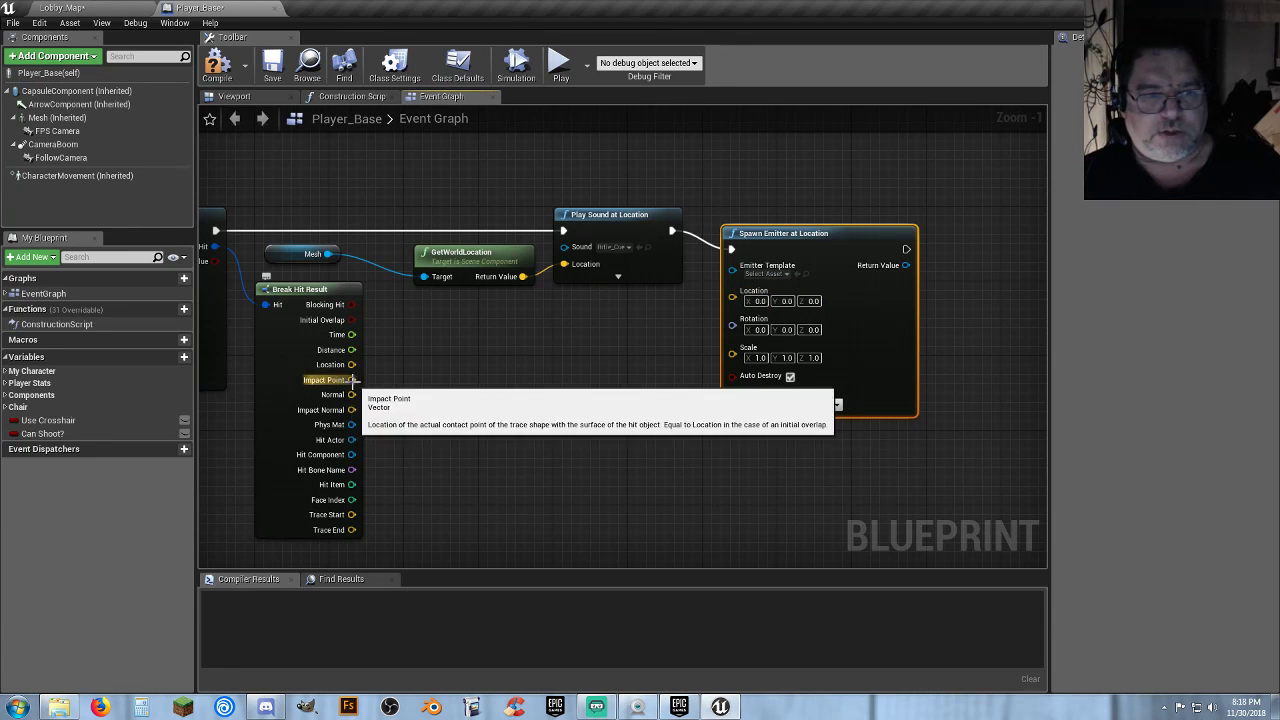
drag(352, 380, 732, 298)
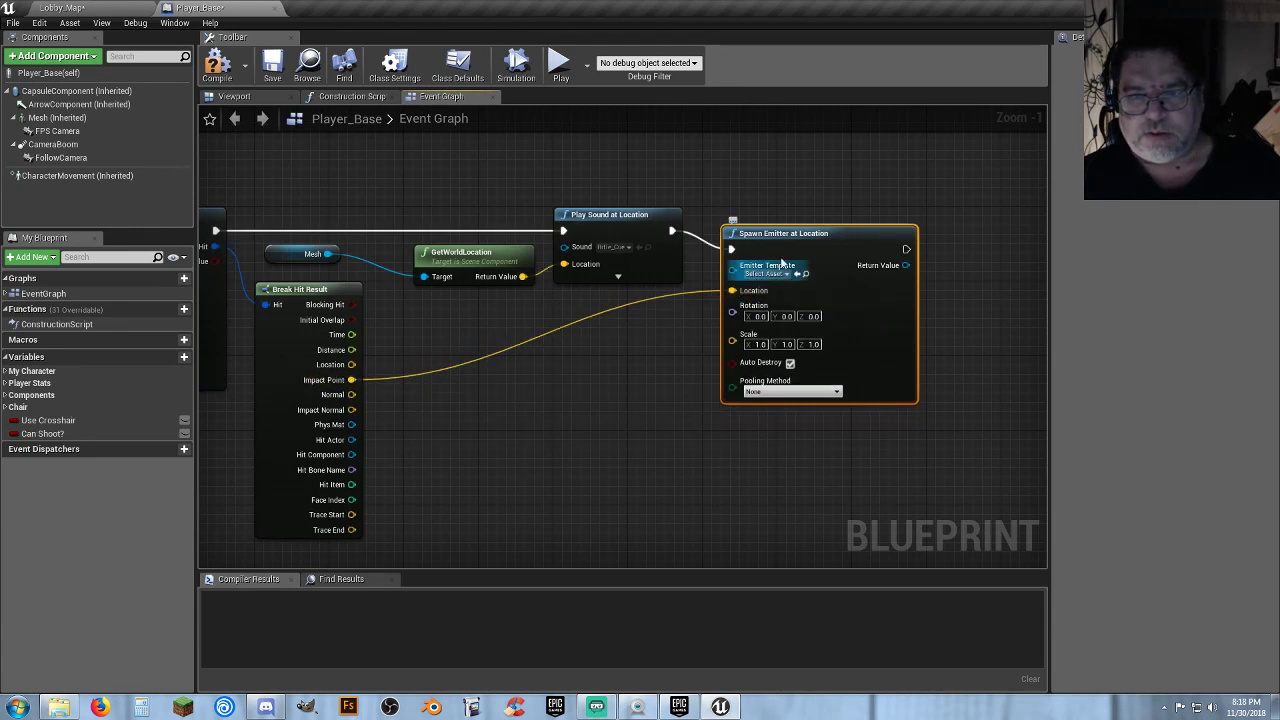
drag(785, 224, 783, 215)
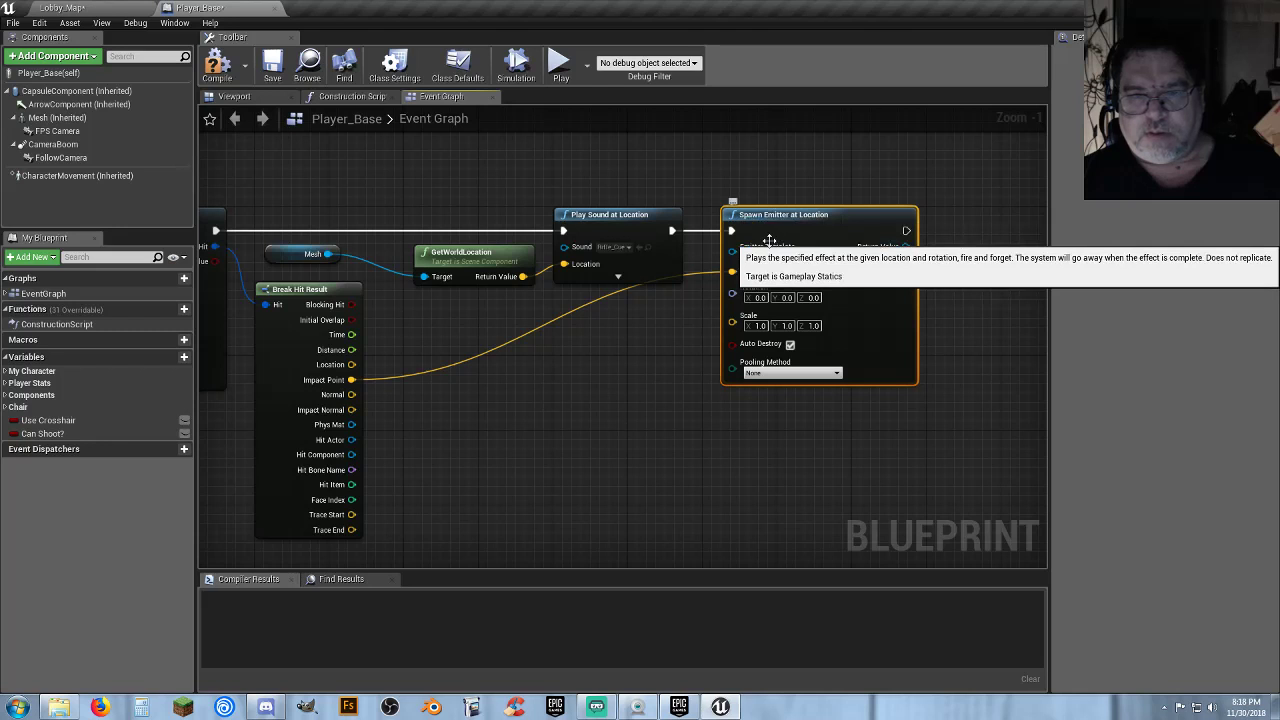
Set the Spawn Emitter at Location node's Emitter Template to FX_Impact and compile the blueprint
click(777, 257)
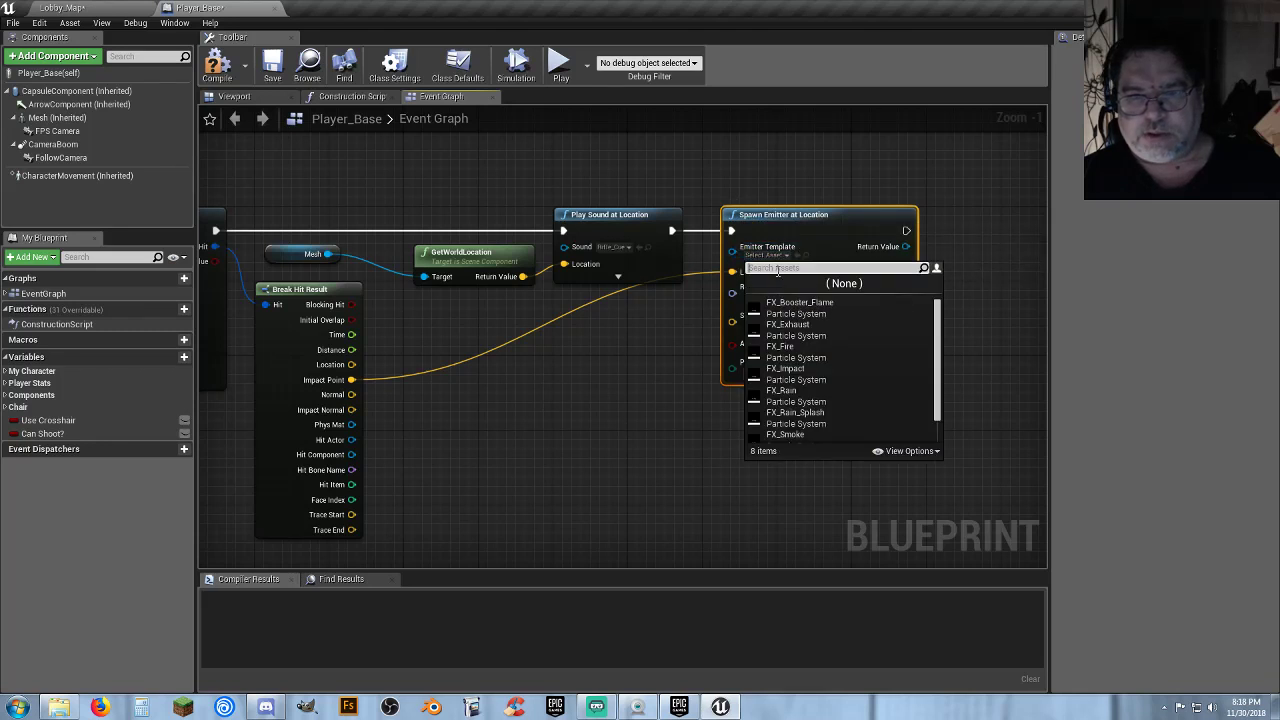
click(814, 376)
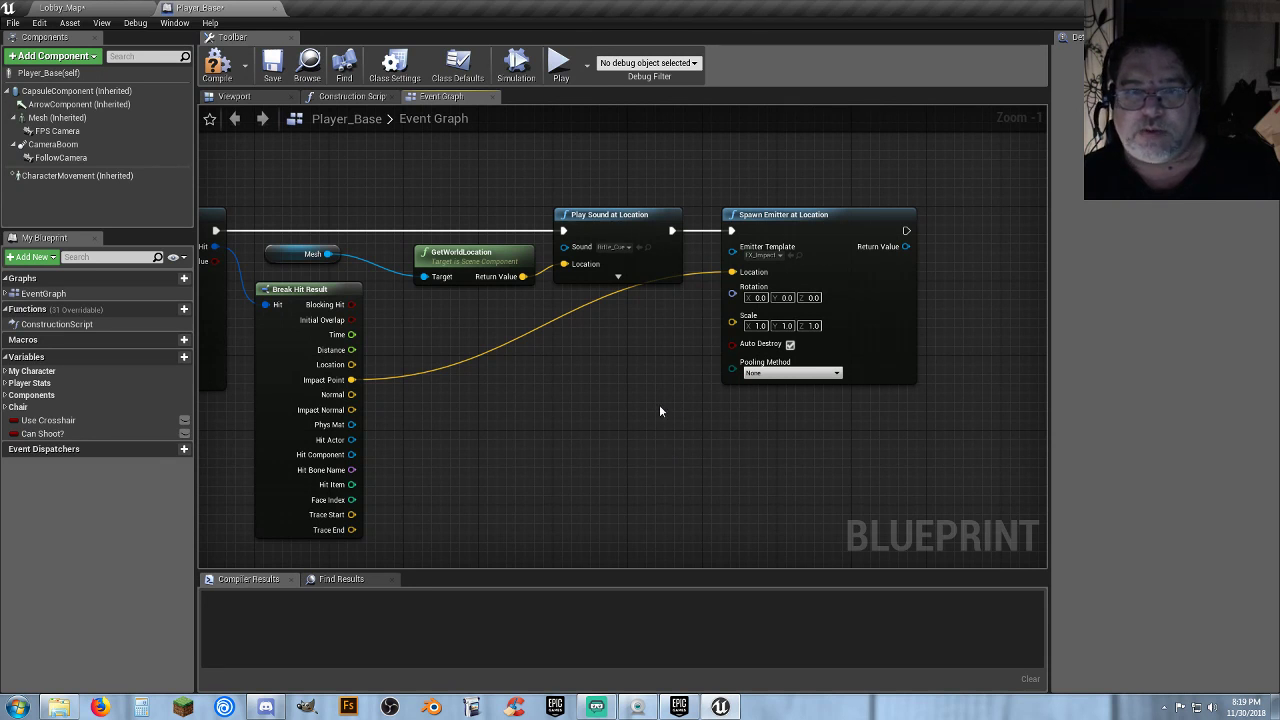
click(217, 65)
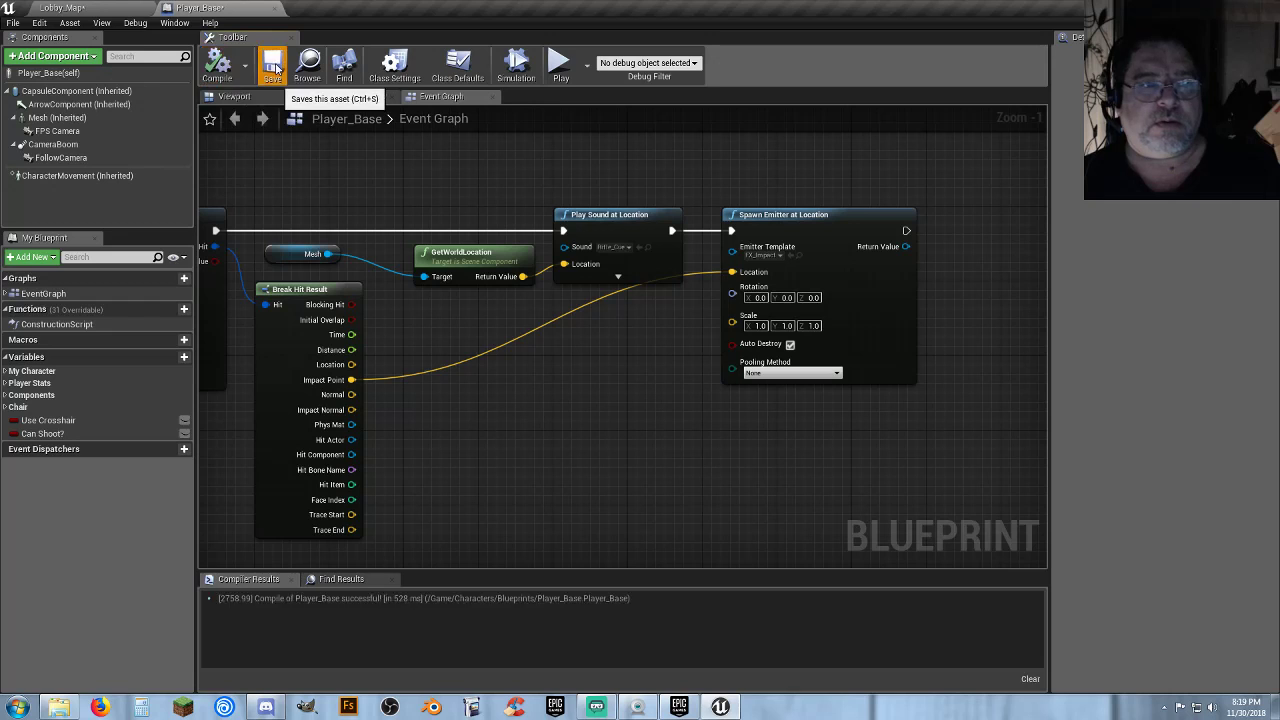
Play-test Lobby_Map in first-person view, firing several shots at the floor to check the impact effect, and stop the session
click(101, 8)
click(661, 48)
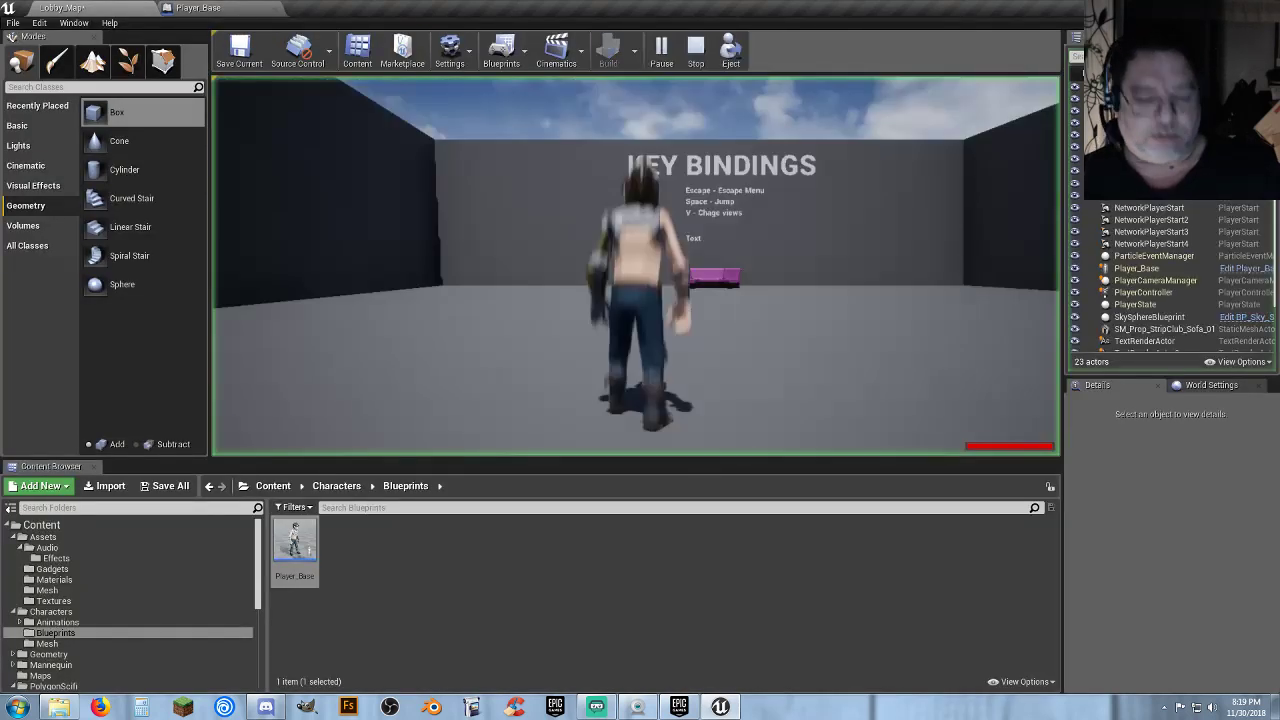
key(v)
click(636, 266)
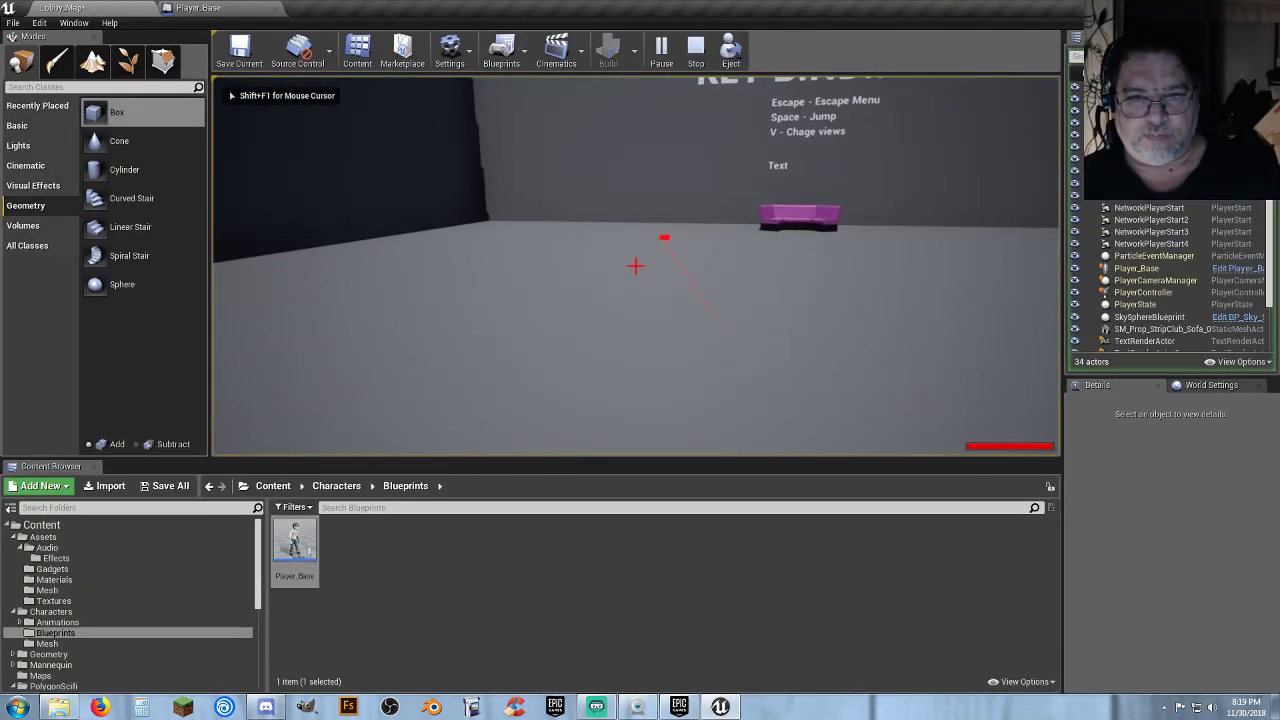
click(636, 266)
click(635, 265)
click(635, 265)
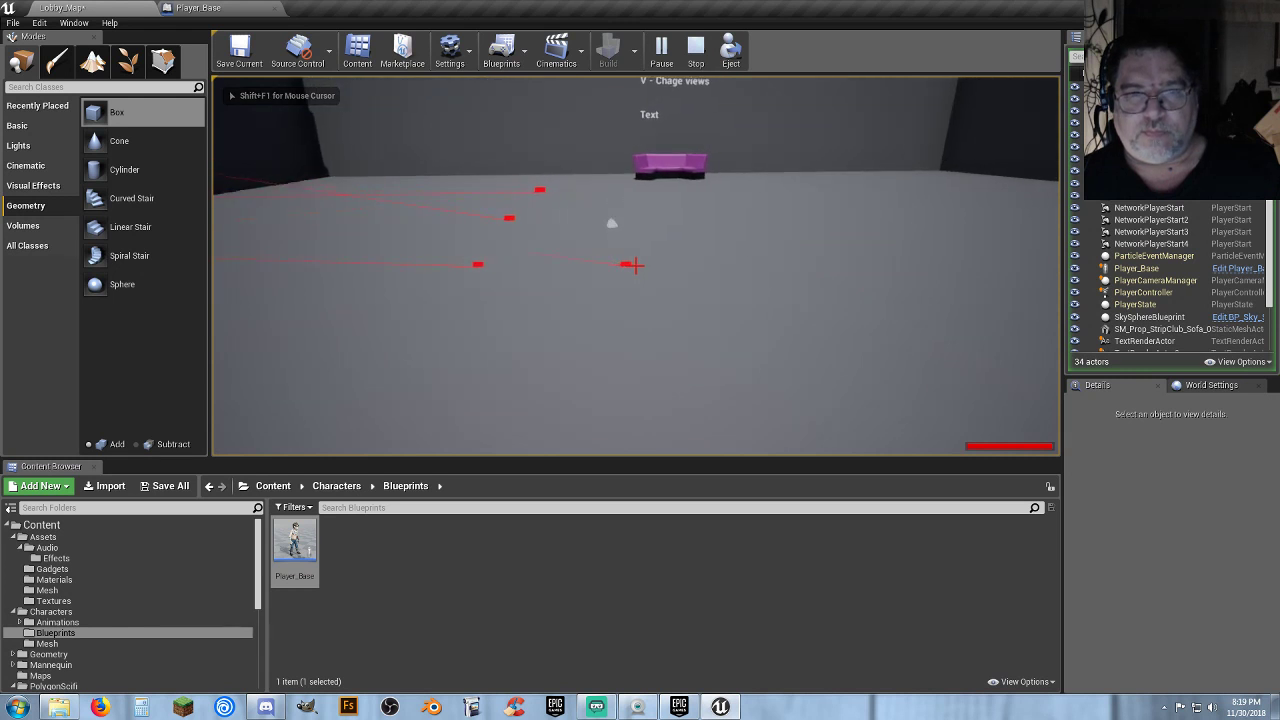
click(635, 265)
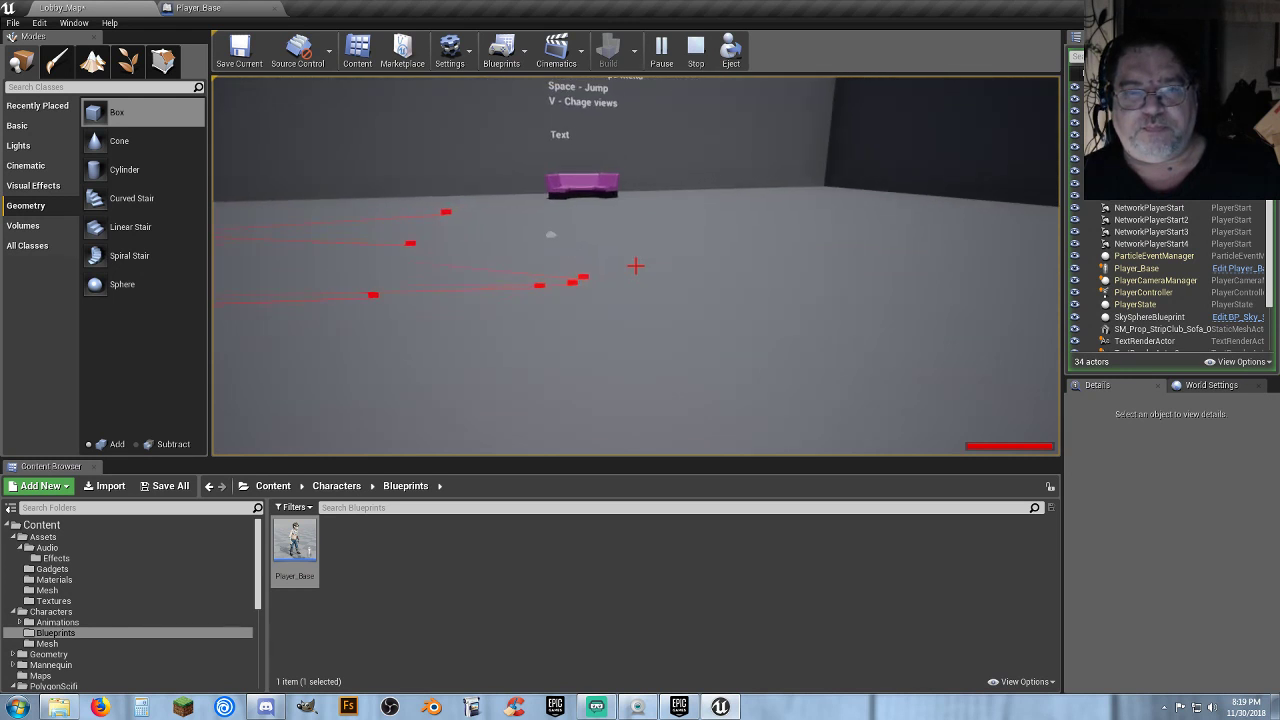
click(635, 265)
key(Escape)
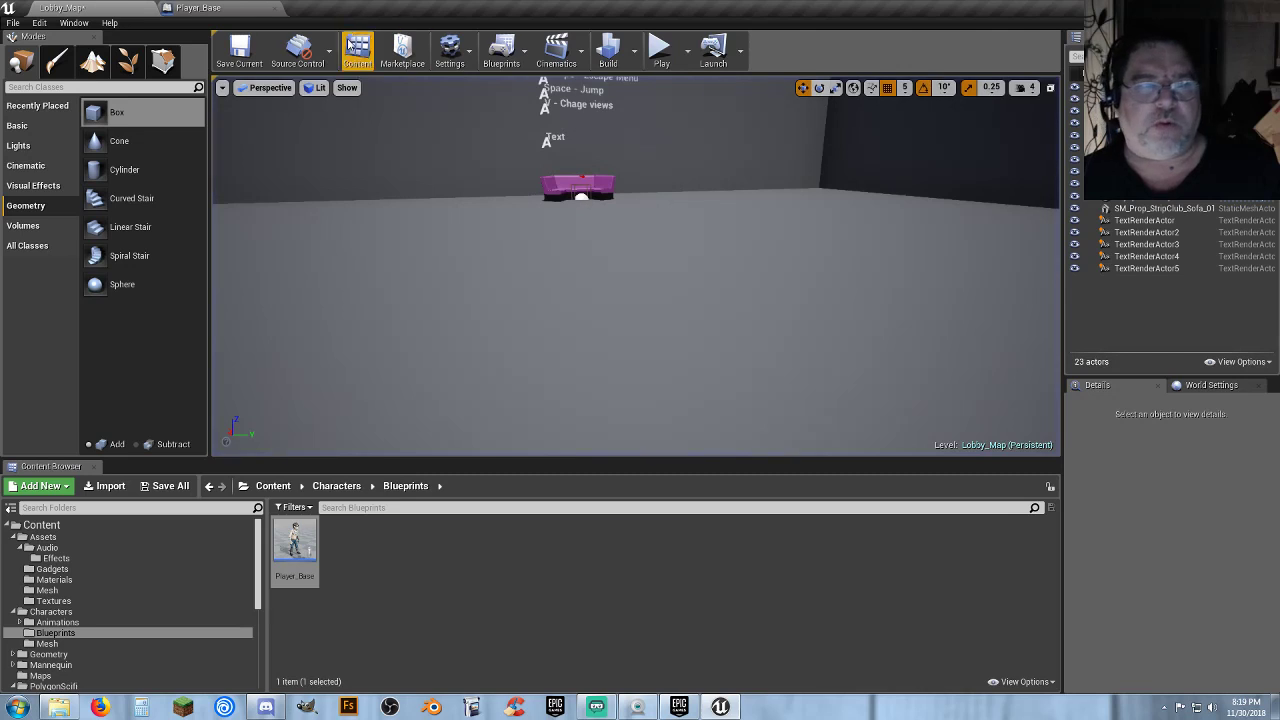
Set the LineTraceByChannel node's Draw Debug Type to None in Player_Base, then compile and save the blueprint
click(222, 10)
right_drag(511, 372, 846, 353)
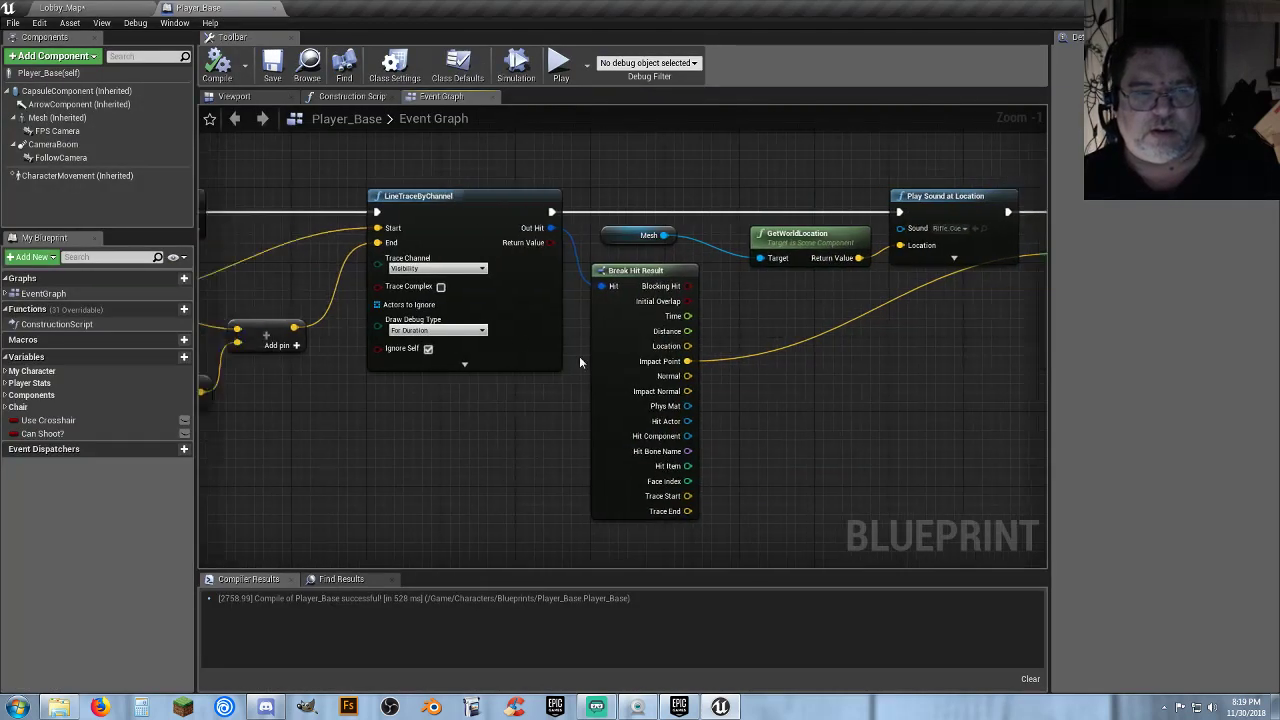
click(437, 330)
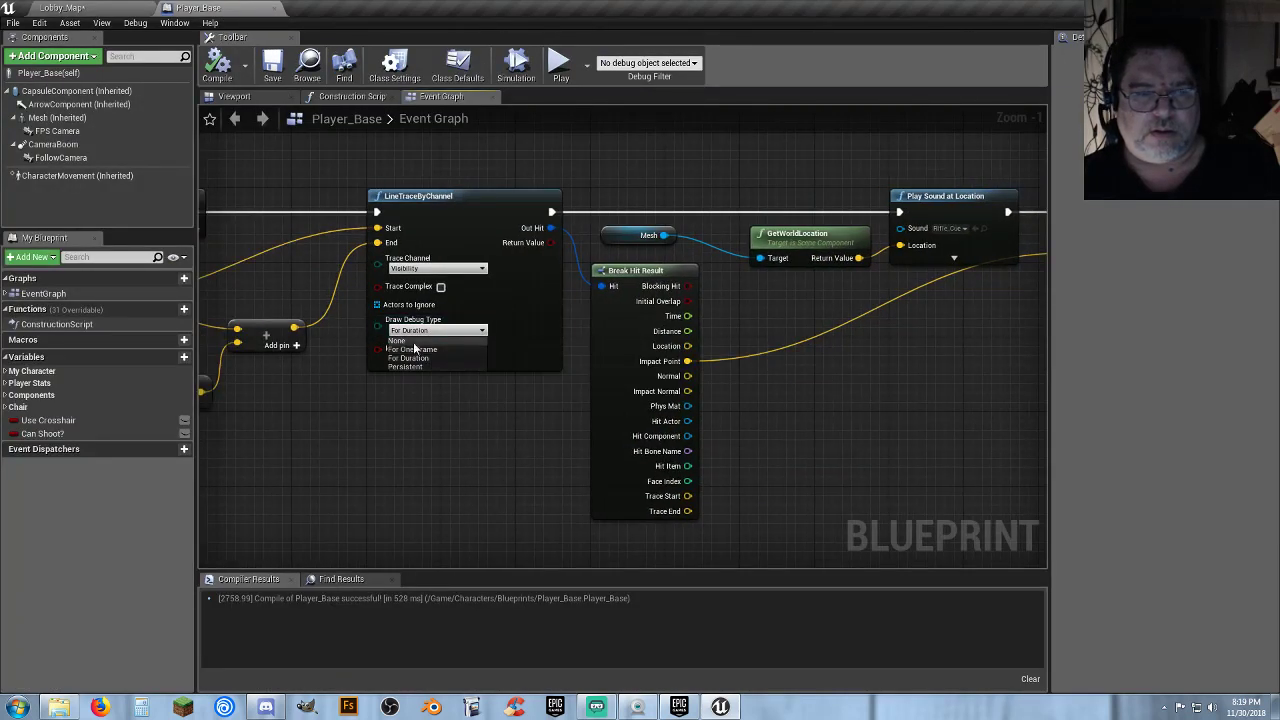
click(457, 341)
right_drag(923, 370, 493, 405)
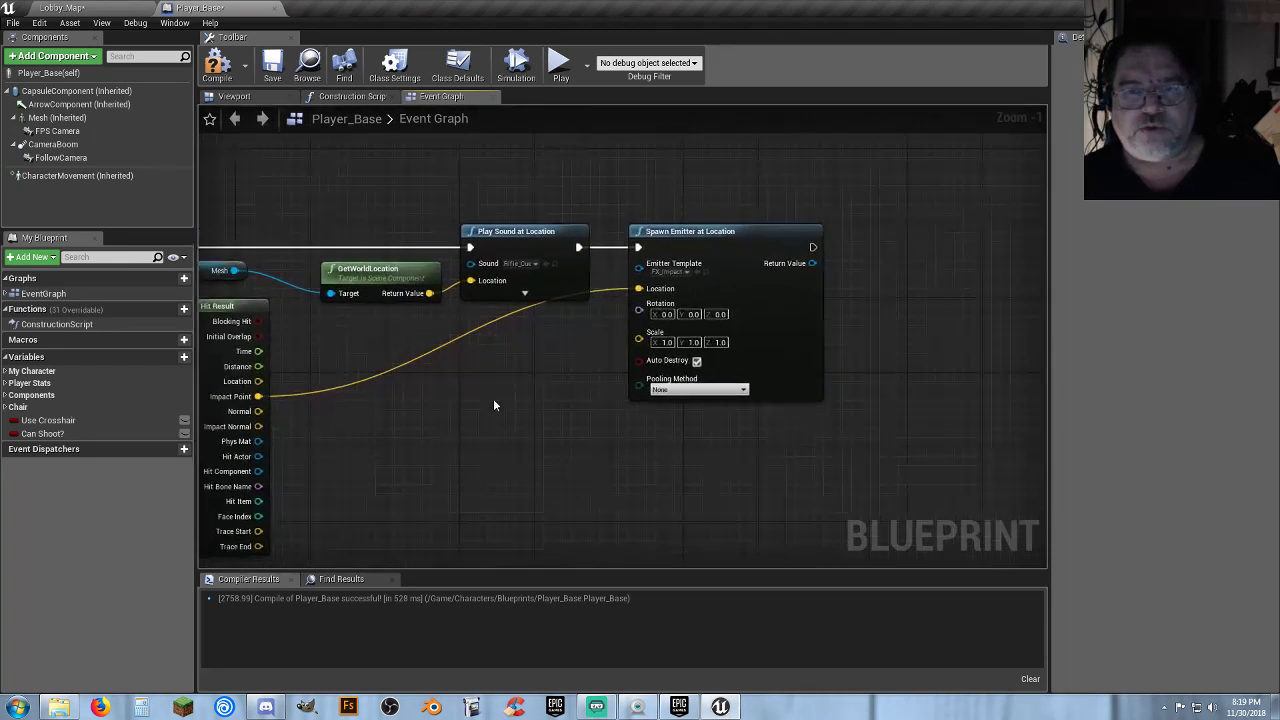
click(271, 66)
Play-test Lobby_Map again, firing shots and walking toward the sofa to check the impacts without debug lines, and stop the session
click(110, 8)
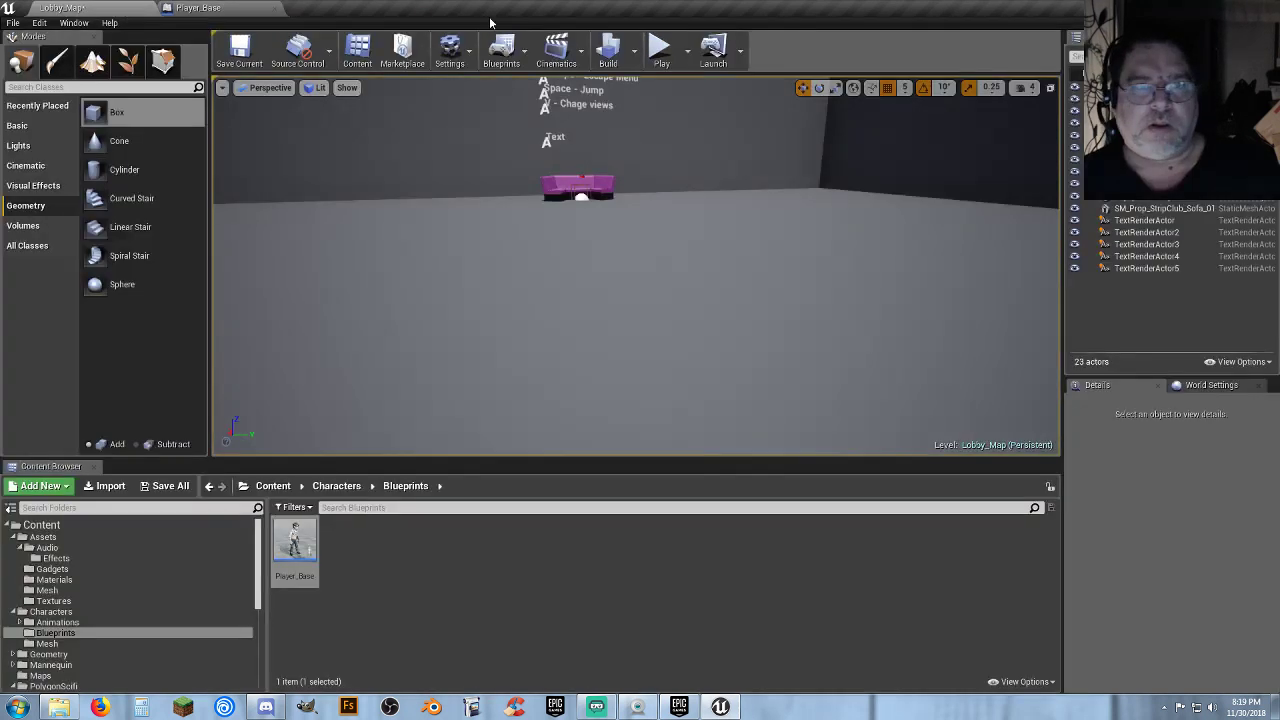
click(657, 50)
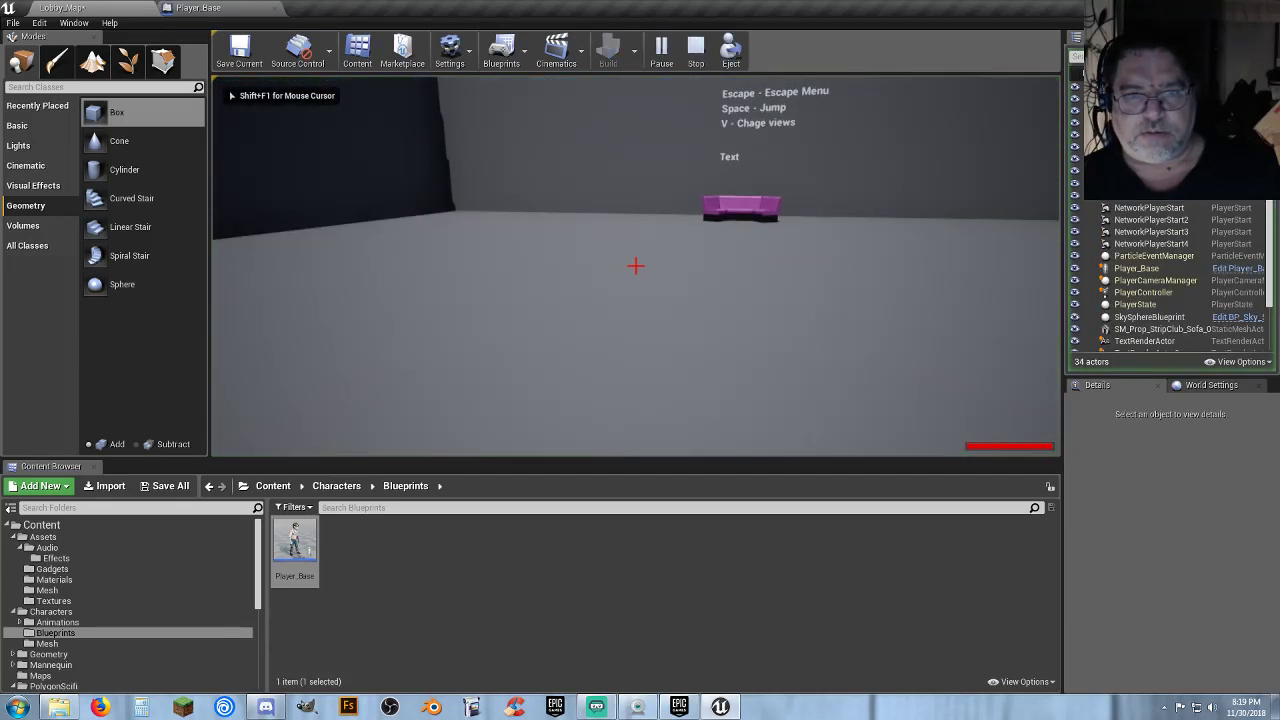
click(636, 266)
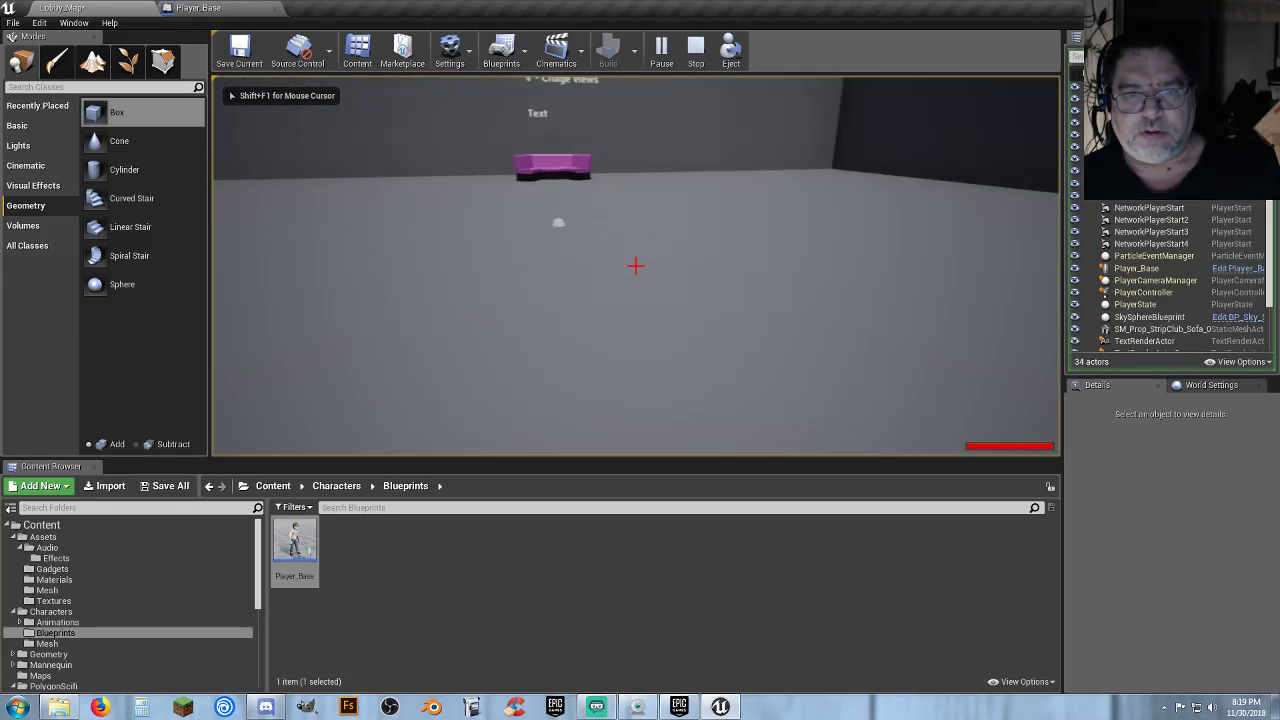
click(636, 266)
click(636, 266)
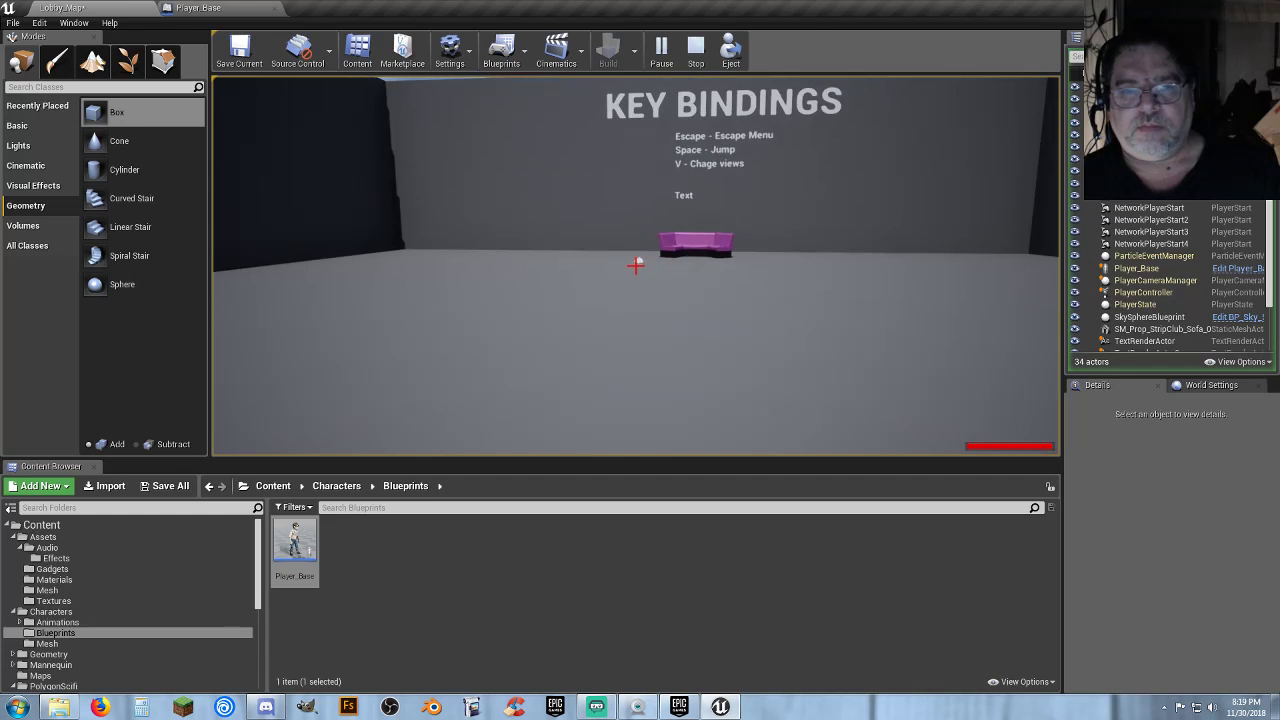
key(w)
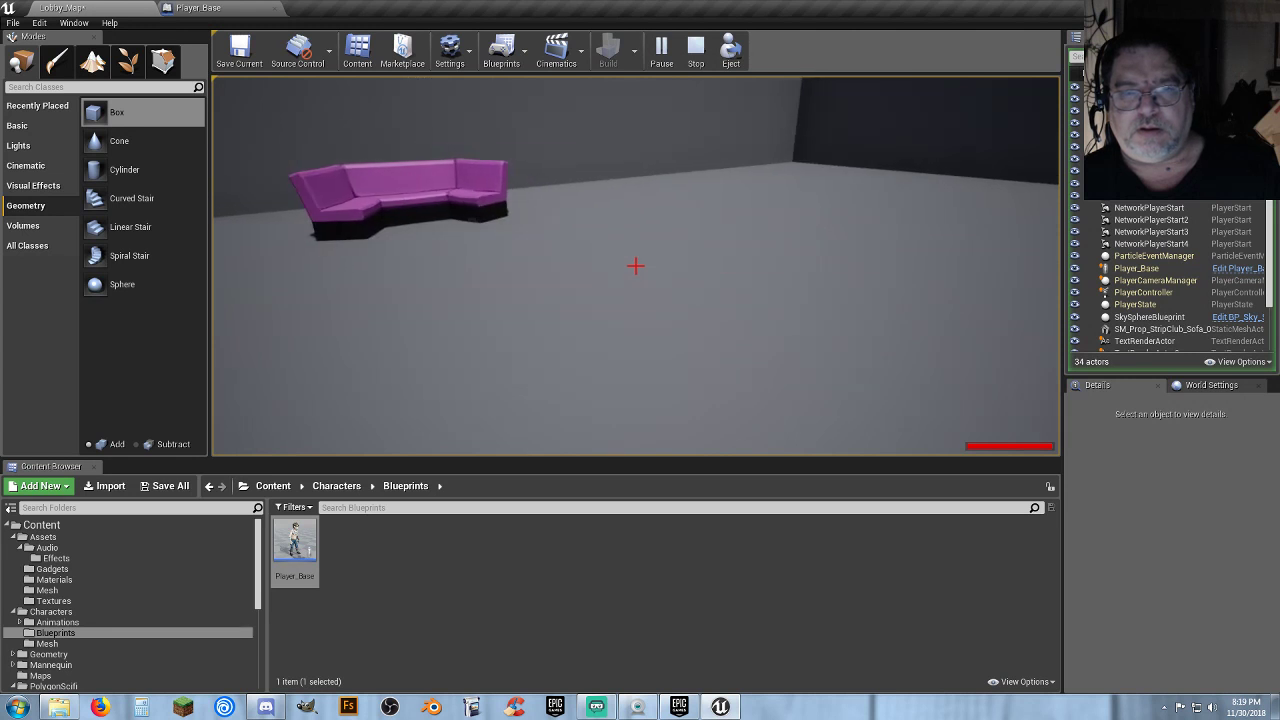
key(Escape)
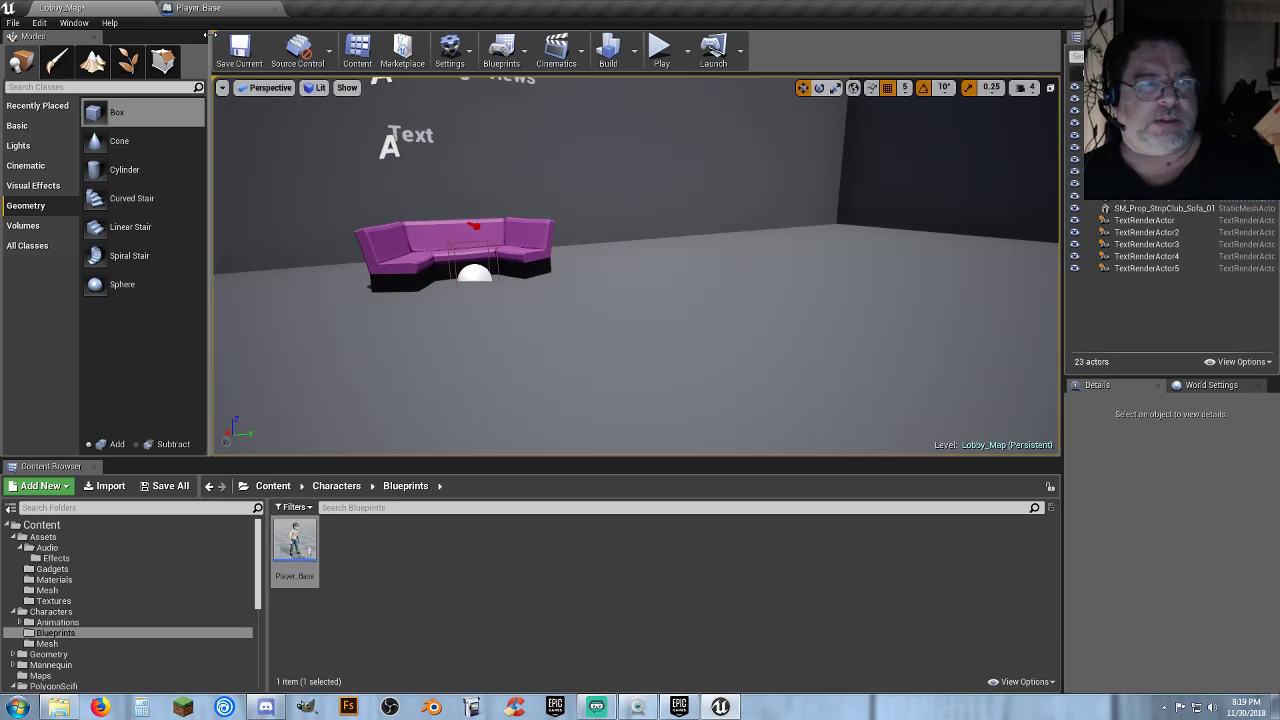
Add an Apply Damage node after Spawn Emitter at Location in Player_Base and align it with the execution line
click(198, 8)
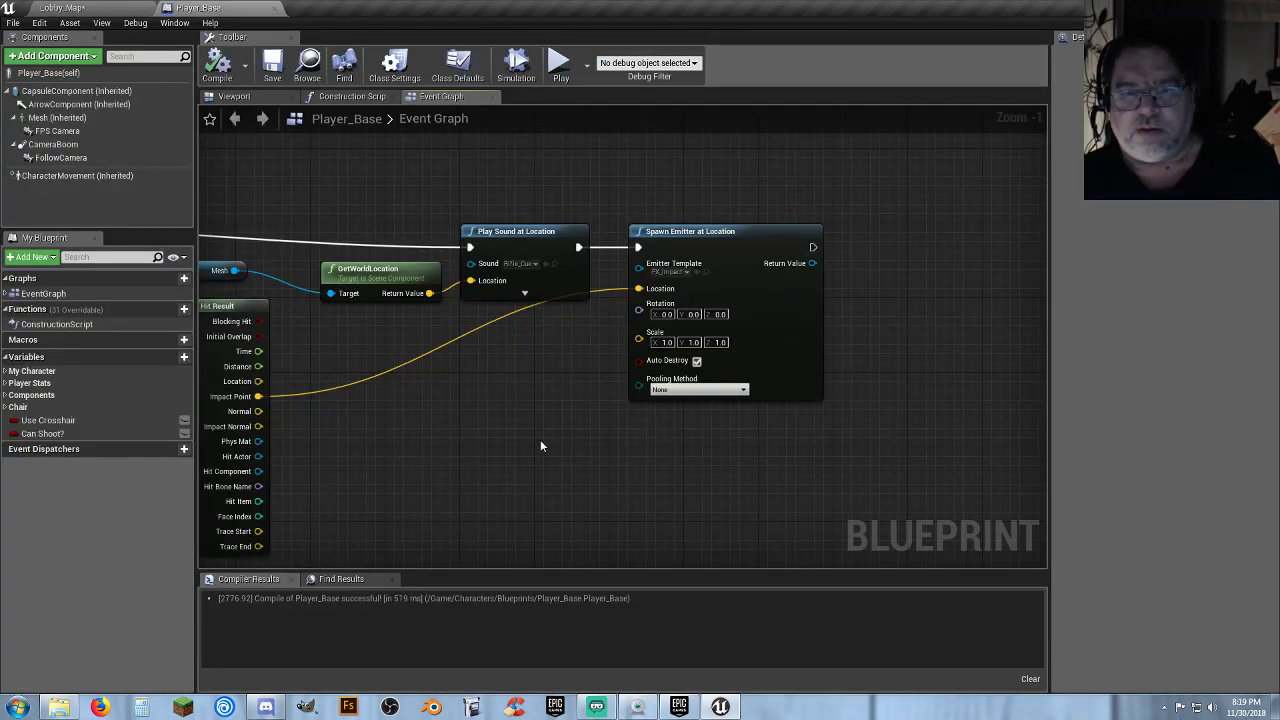
right_drag(540, 446, 676, 408)
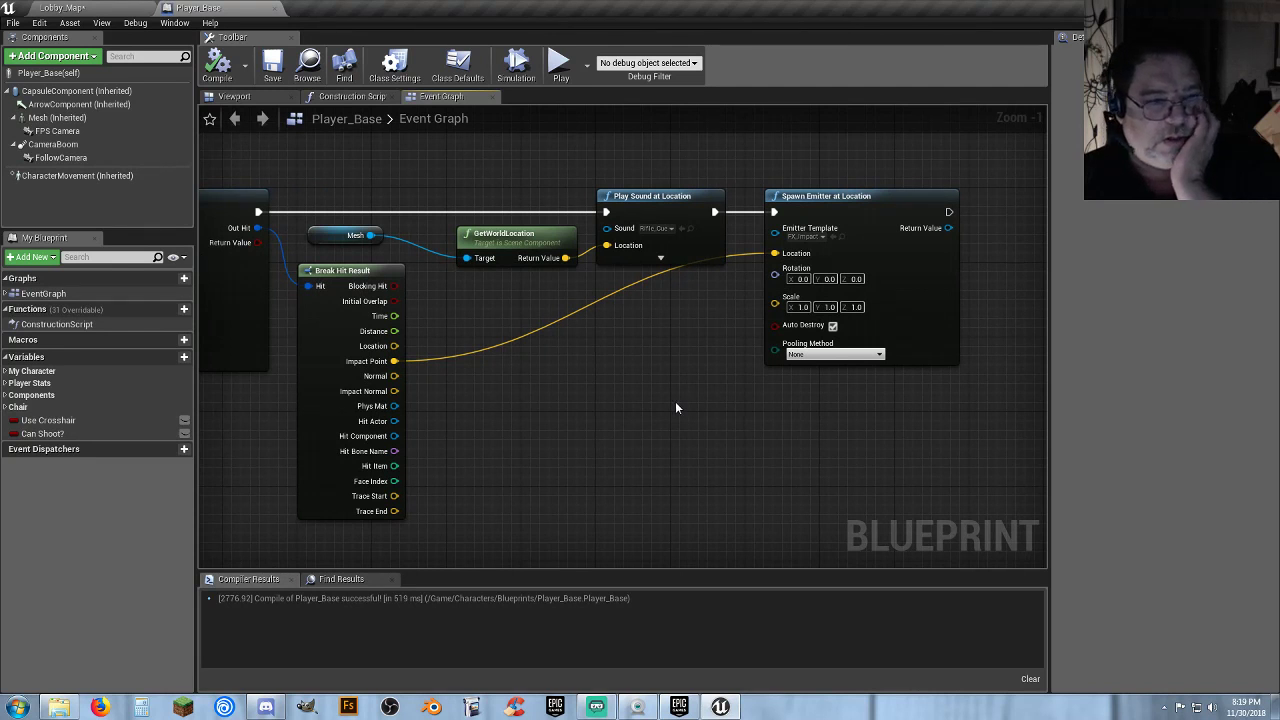
click(6, 384)
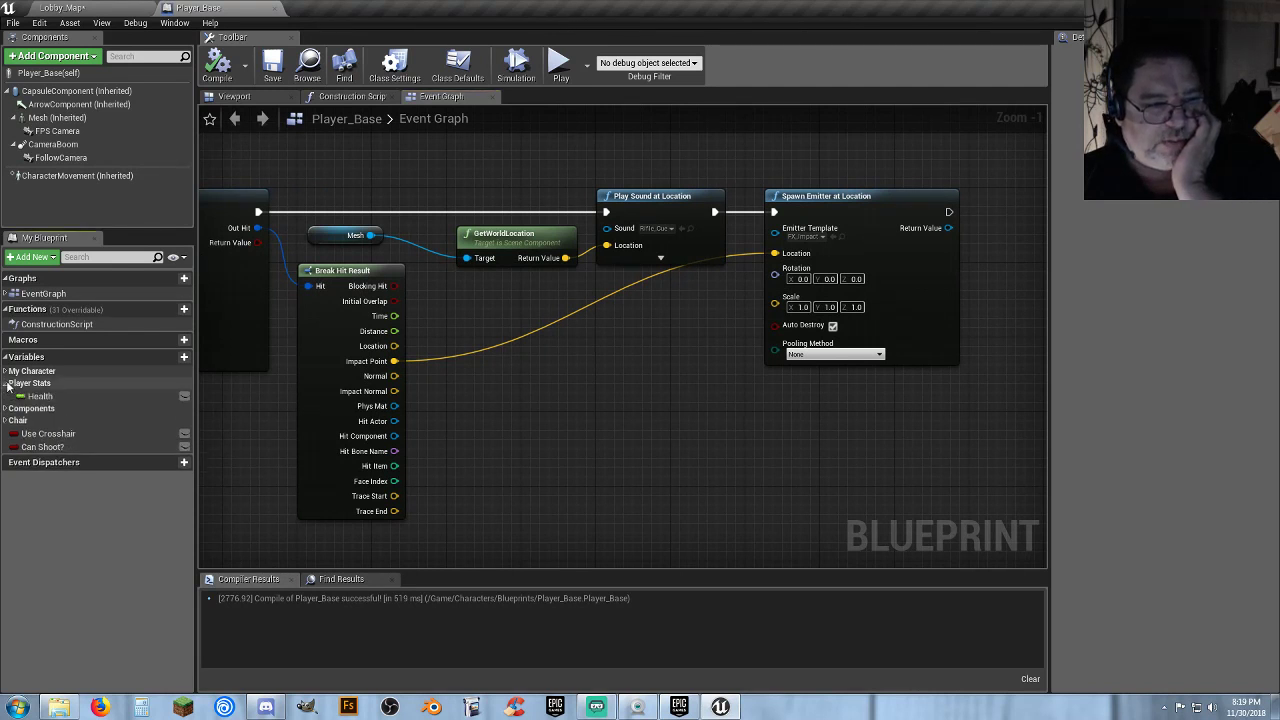
click(6, 384)
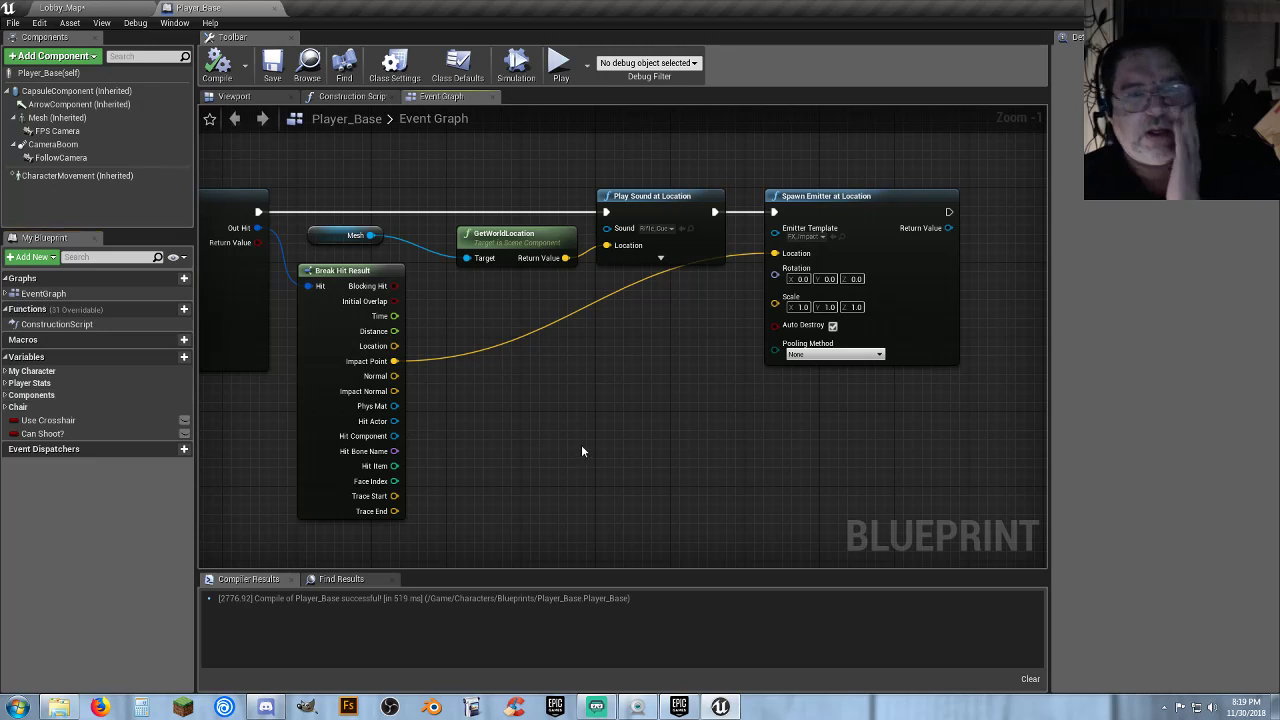
right_drag(705, 438, 481, 498)
drag(727, 272, 807, 272)
text(apply)
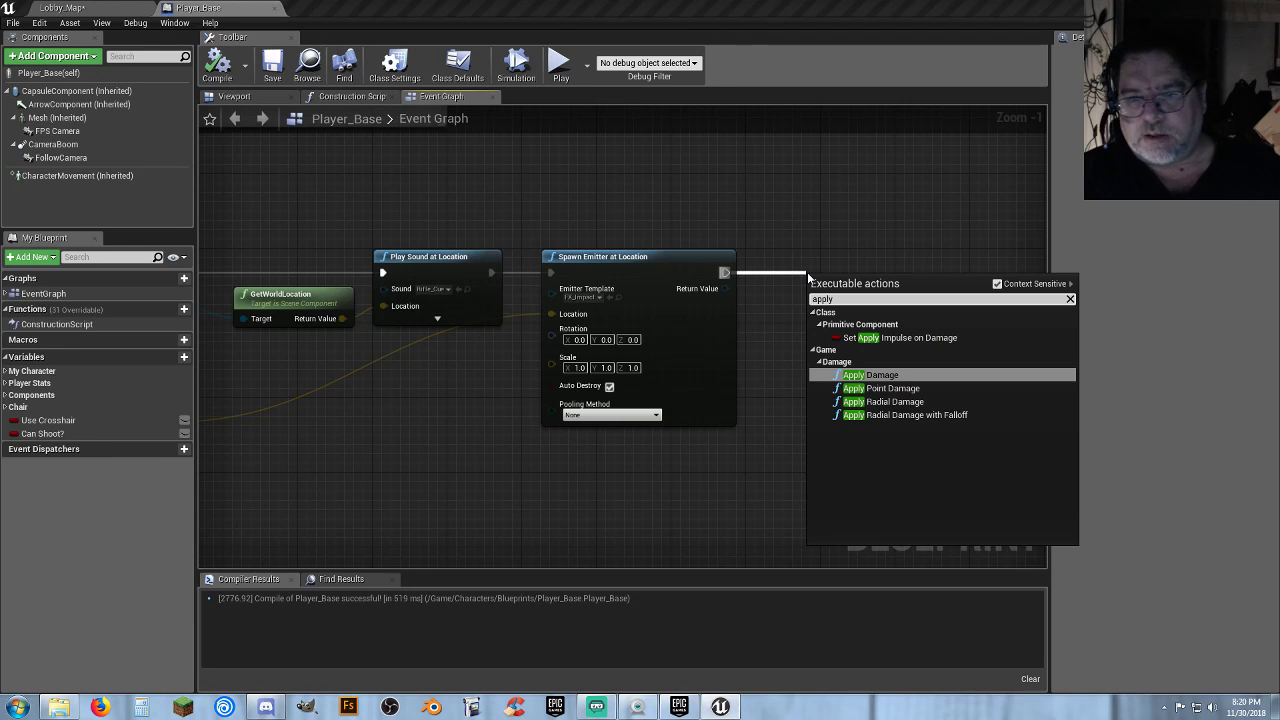
key(Return)
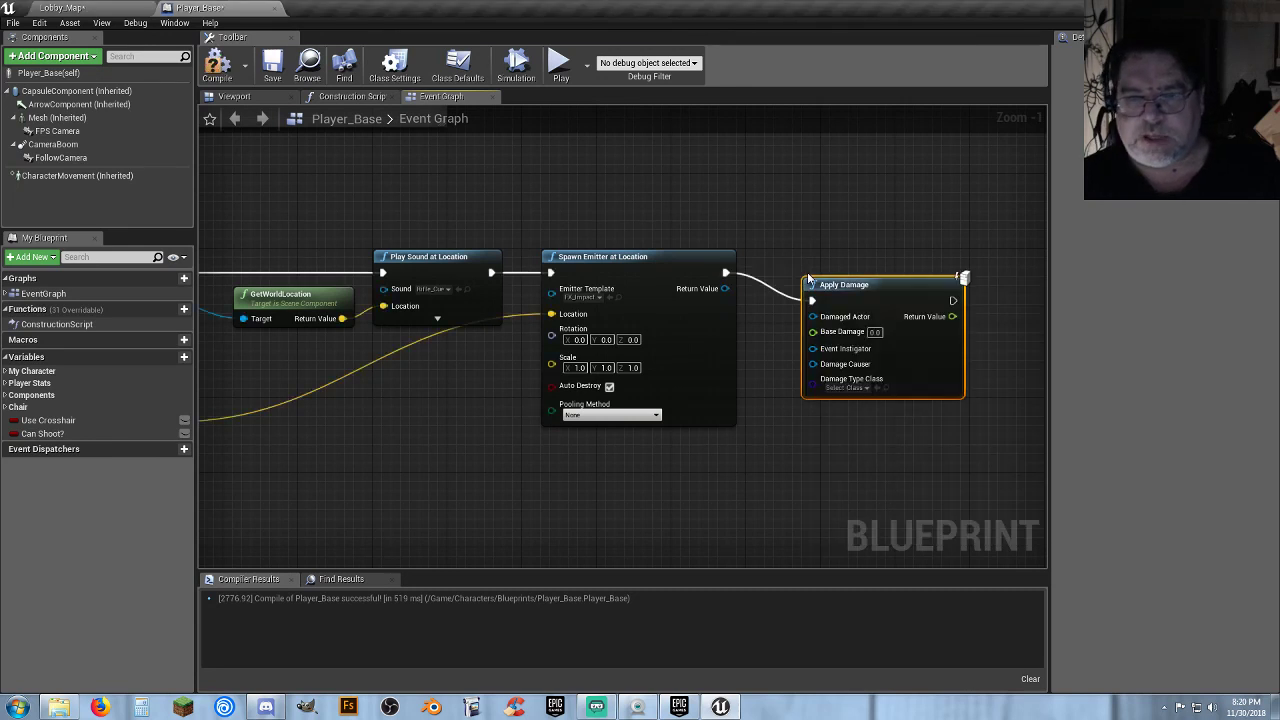
drag(848, 286, 829, 258)
Set the Apply Damage node's Base Damage to 25
right_drag(843, 466, 646, 470)
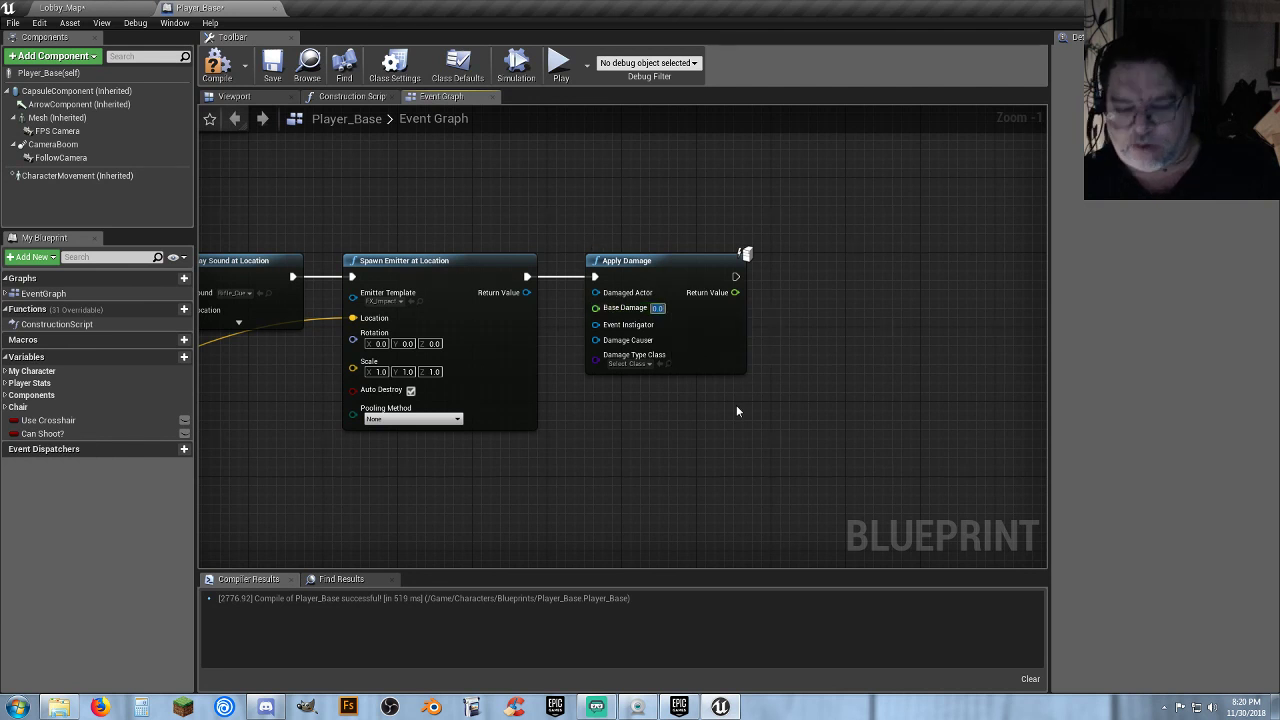
text(25)
key(Return)
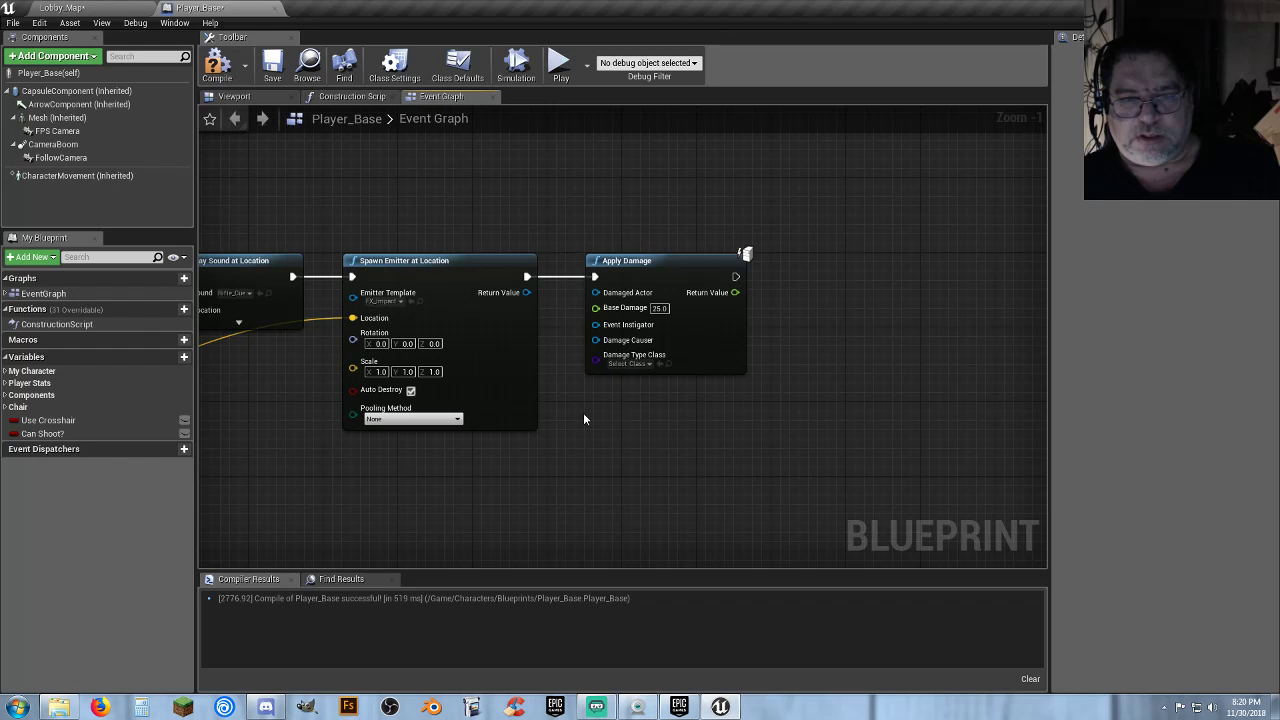
Connect Hit Actor from Break Hit Result to the Apply Damage node's Damaged Actor and compile the blueprint
right_drag(584, 419, 536, 386)
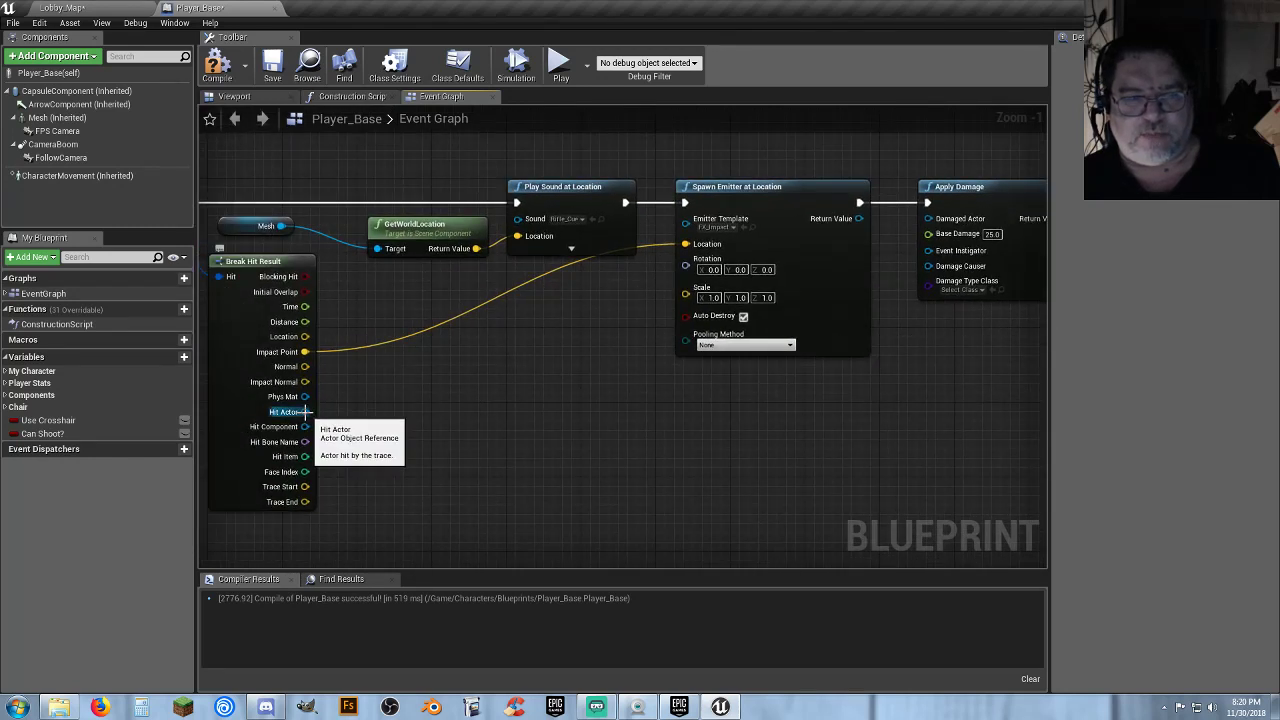
drag(304, 411, 928, 222)
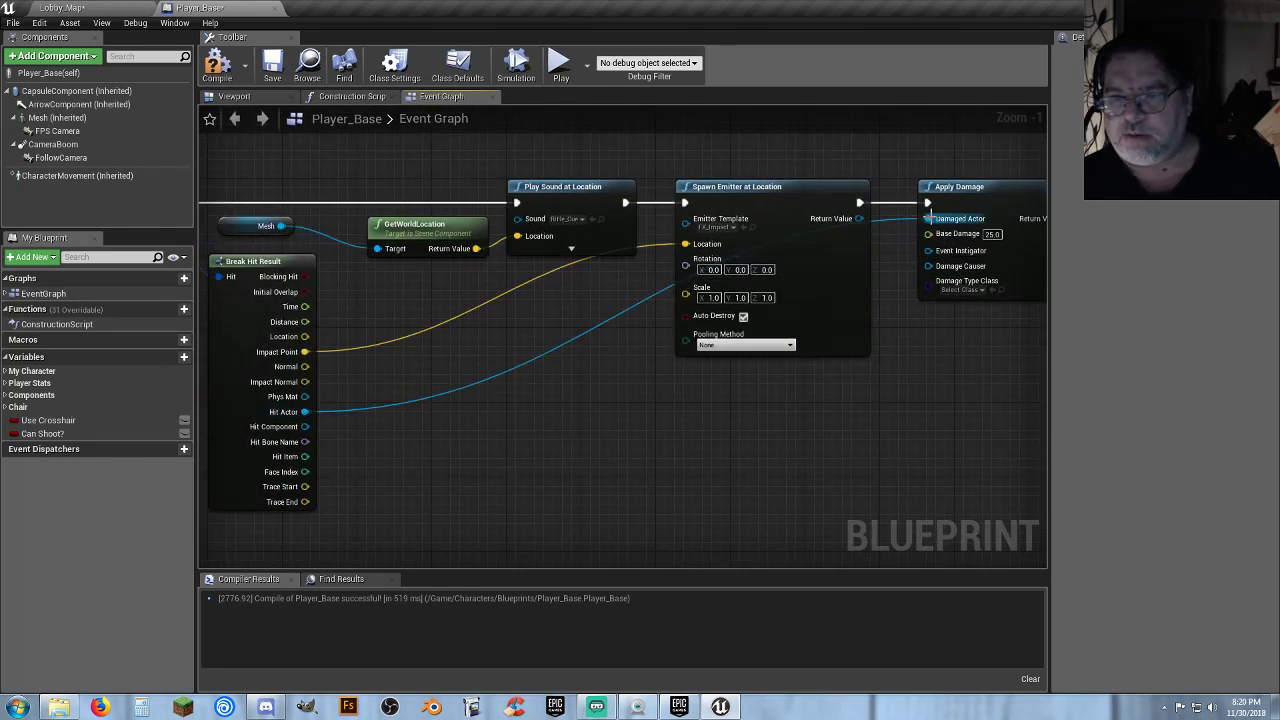
right_drag(964, 380, 730, 400)
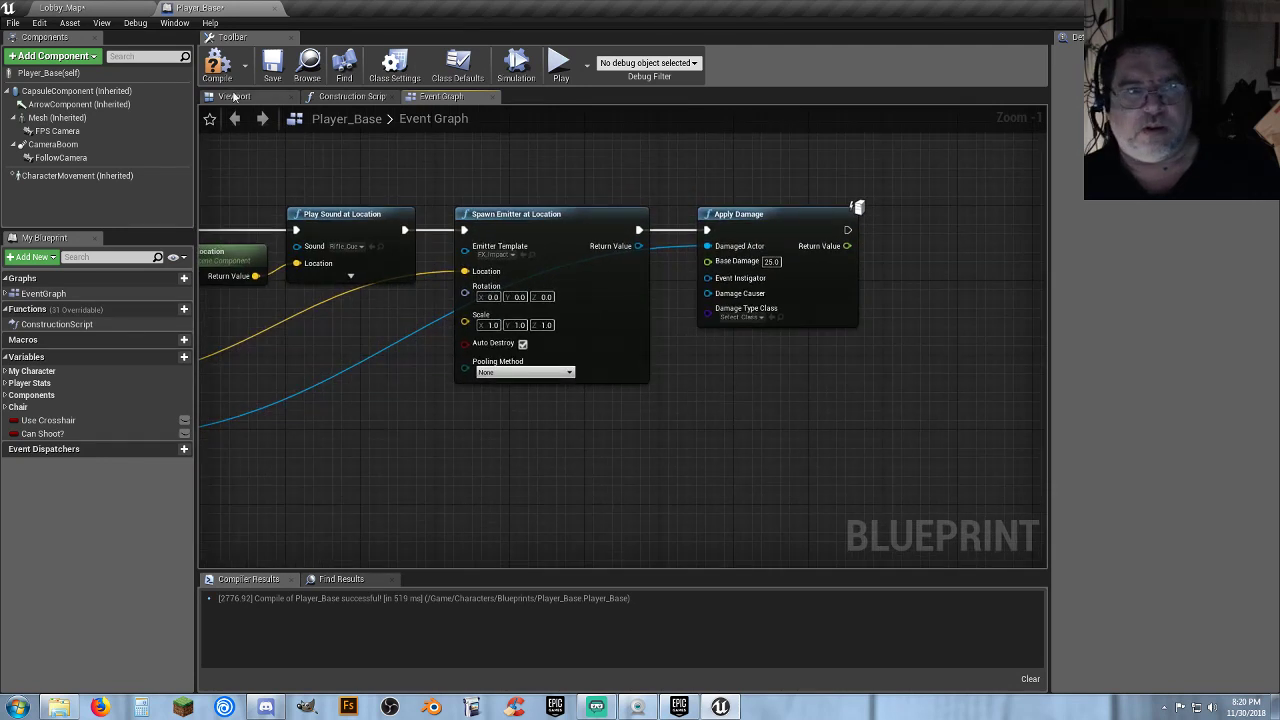
click(217, 62)
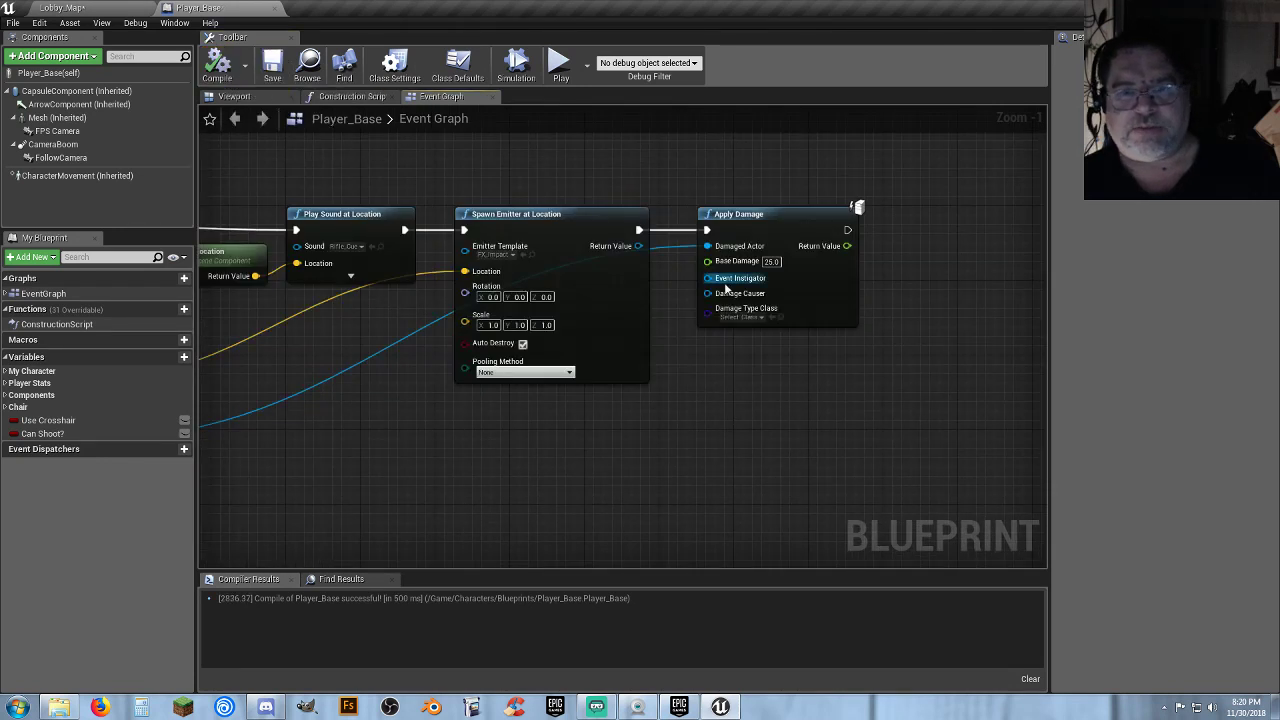
Play-test Lobby_Map, firing several shots in first-person view with the damage logic in place, and stop the session
click(80, 8)
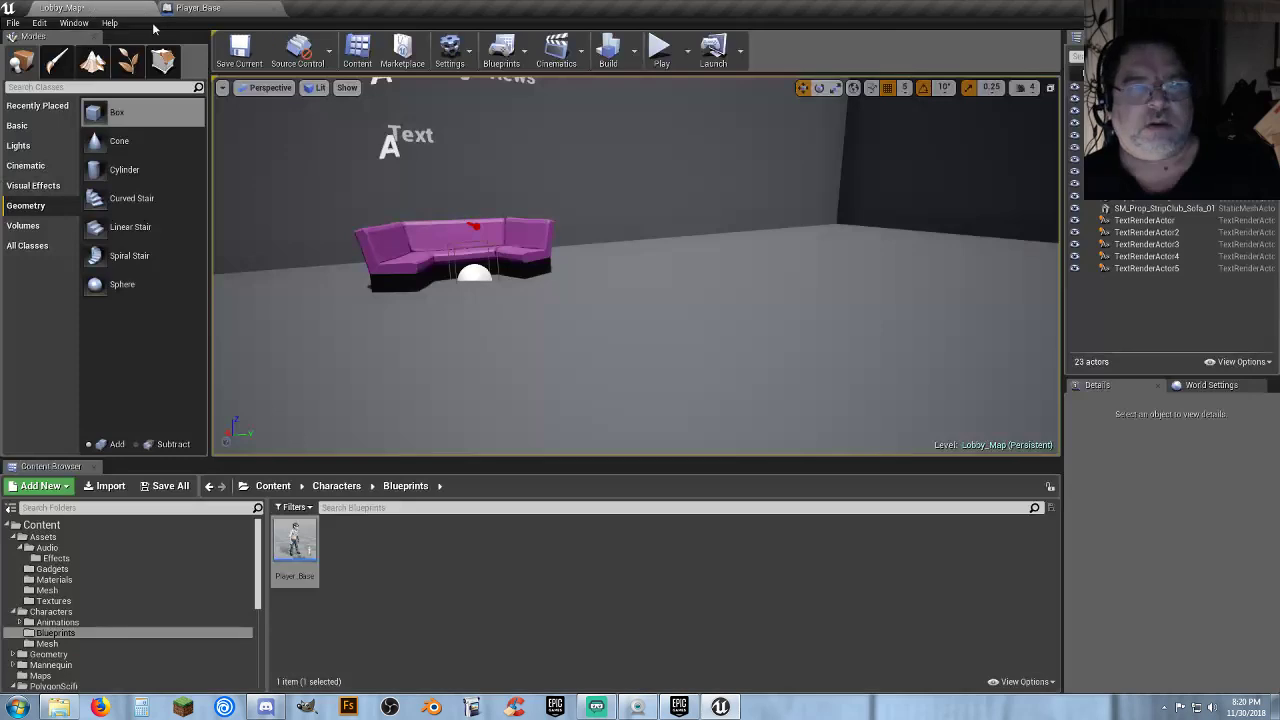
click(658, 48)
key(v)
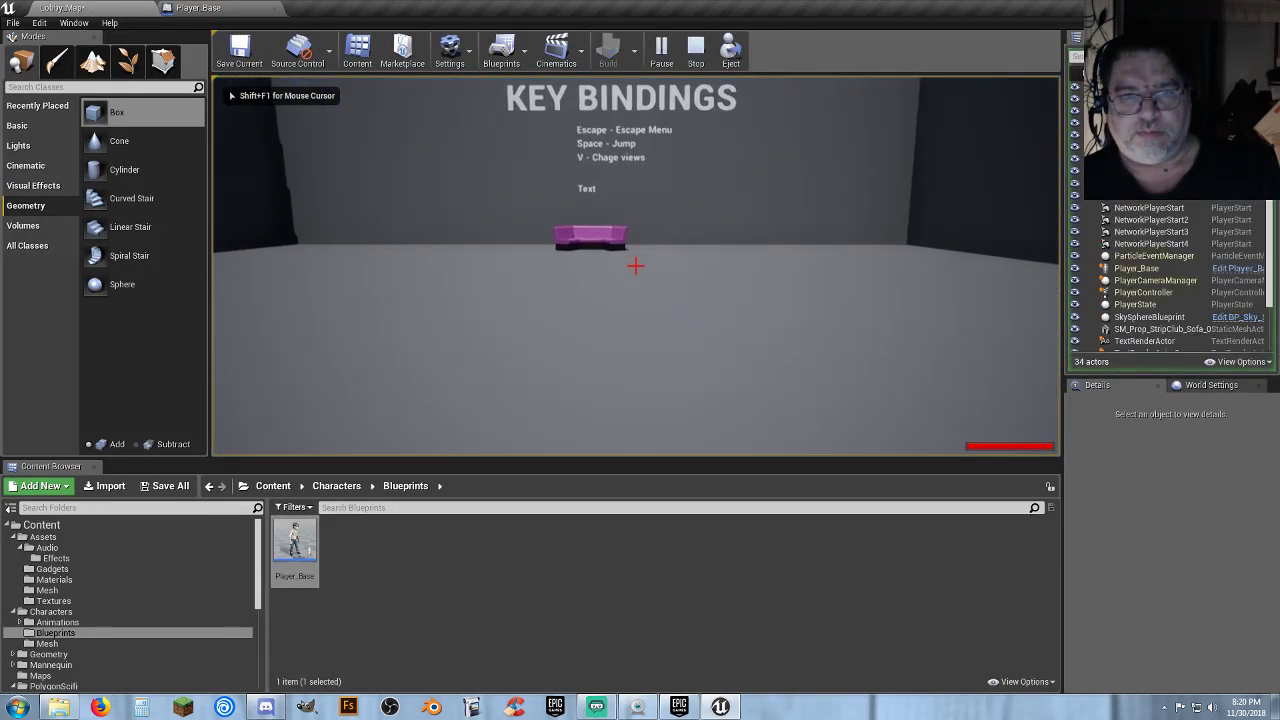
click(636, 266)
click(636, 266)
click(636, 266)
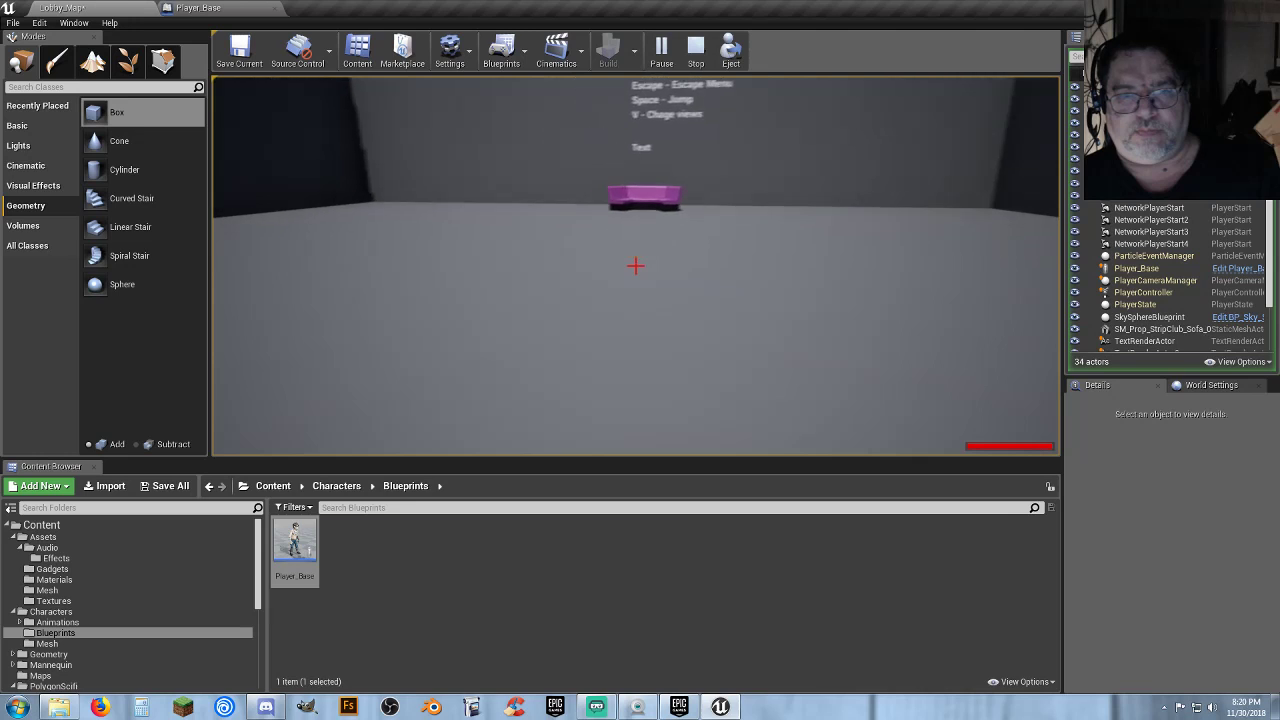
key(v)
key(Escape)
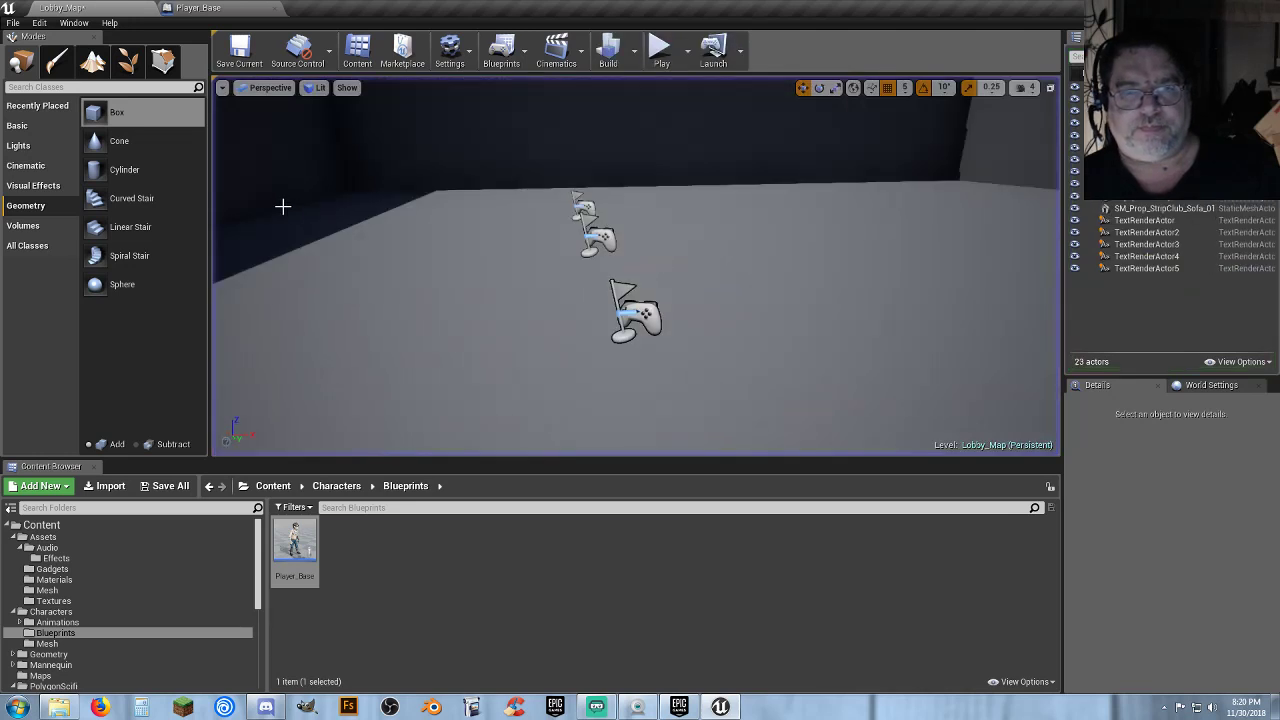
Return from the Lobby_Map level view to the Player_Base blueprint and save it
right_drag(712, 256, 940, 224)
key(w)
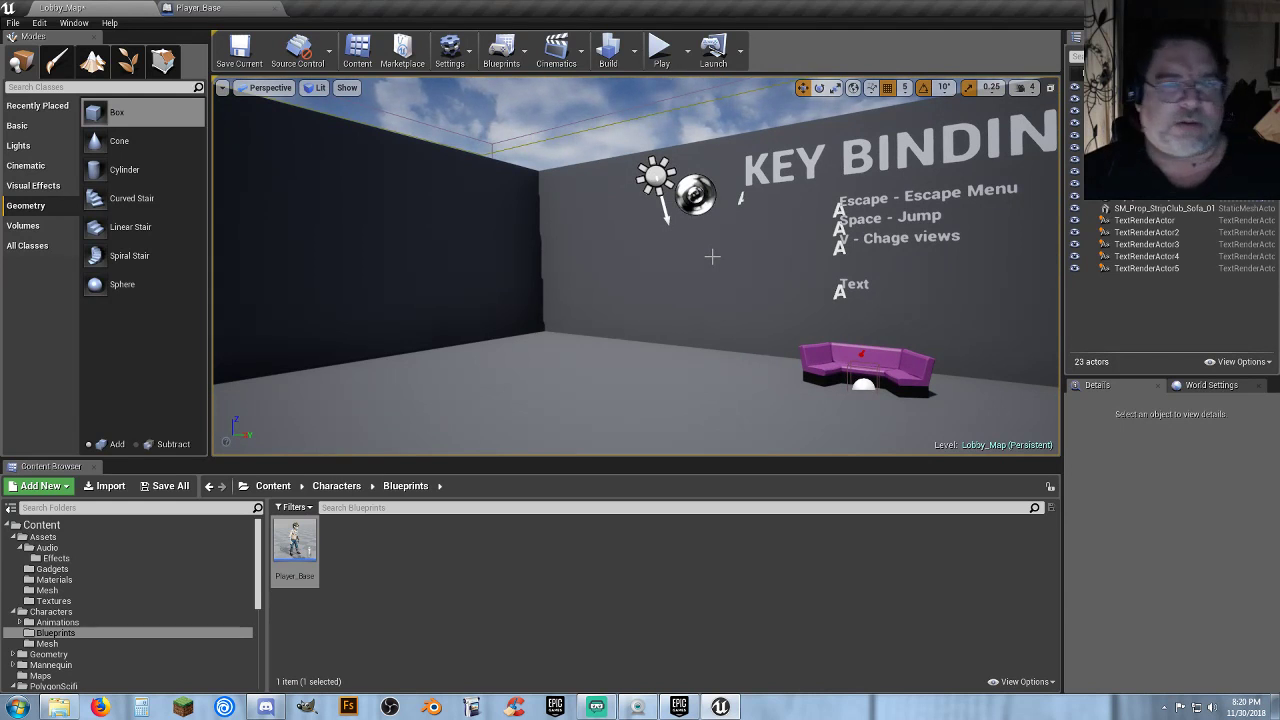
click(579, 550)
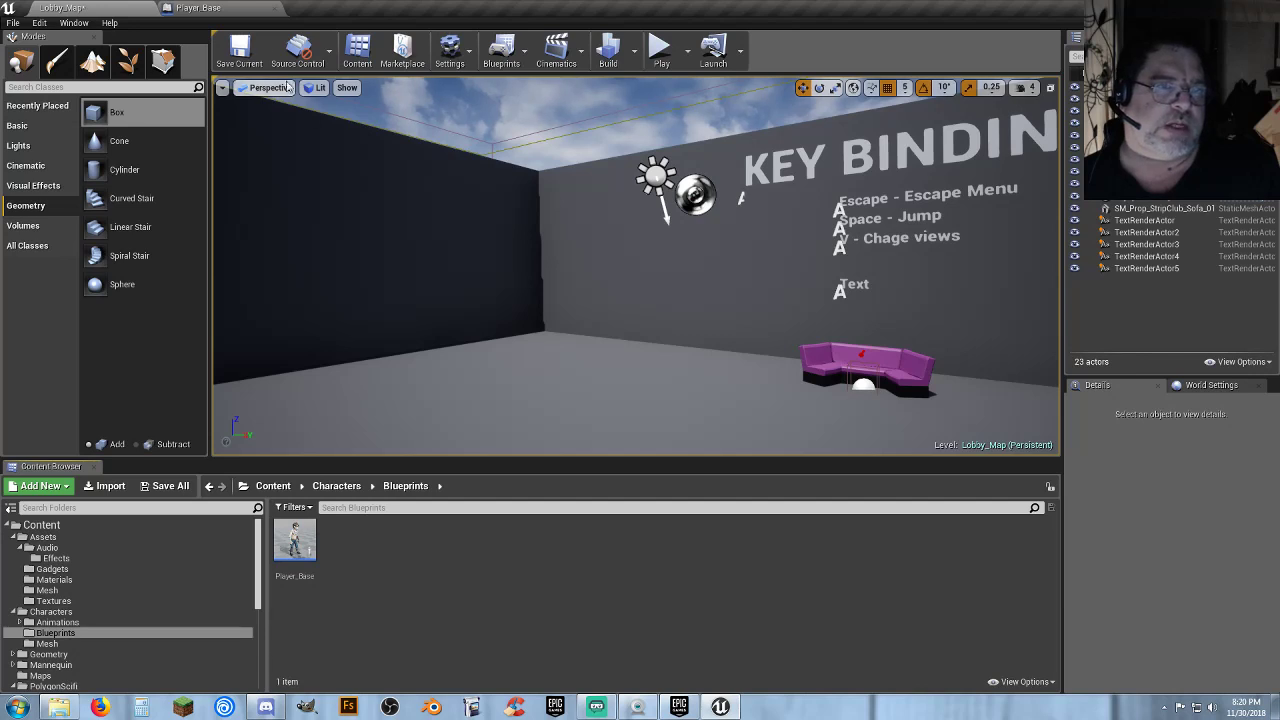
click(198, 8)
click(273, 68)
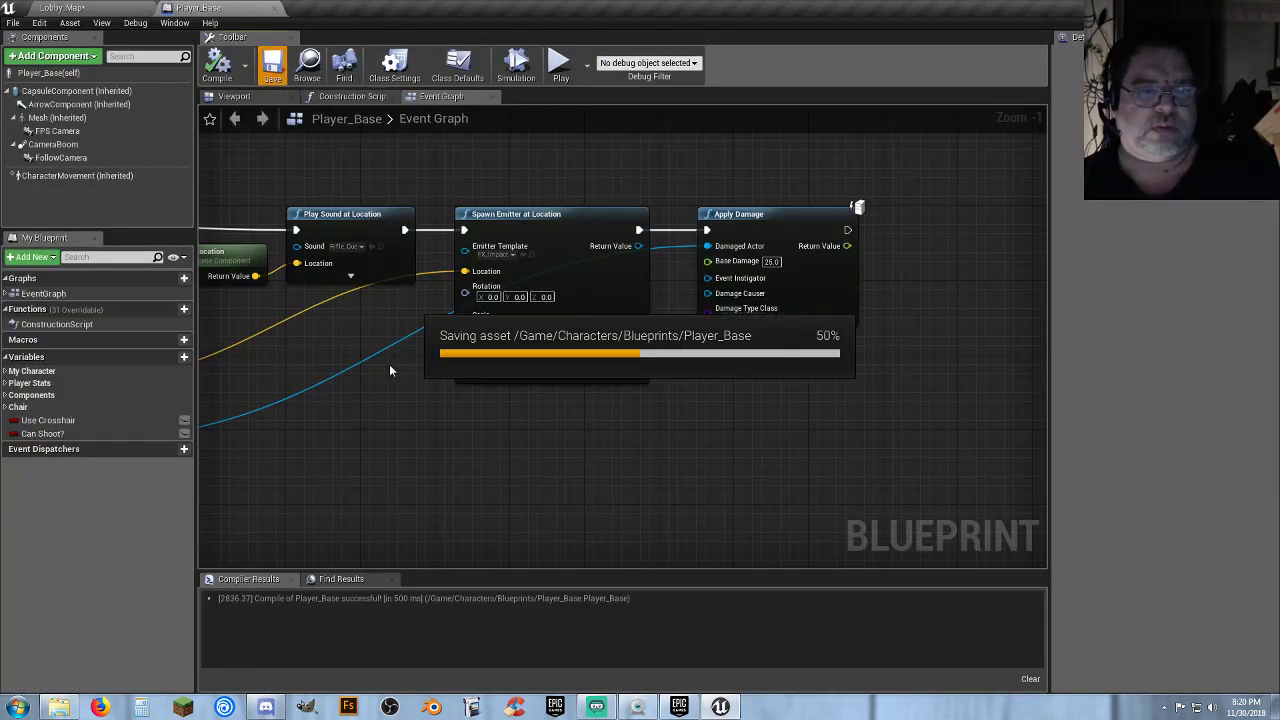
Review the Player_Base event graph, from the view-switching section and shooting chain to the crosshair event nodes
scroll(687, 277, down, 3)
right_drag(687, 277, 720, 389)
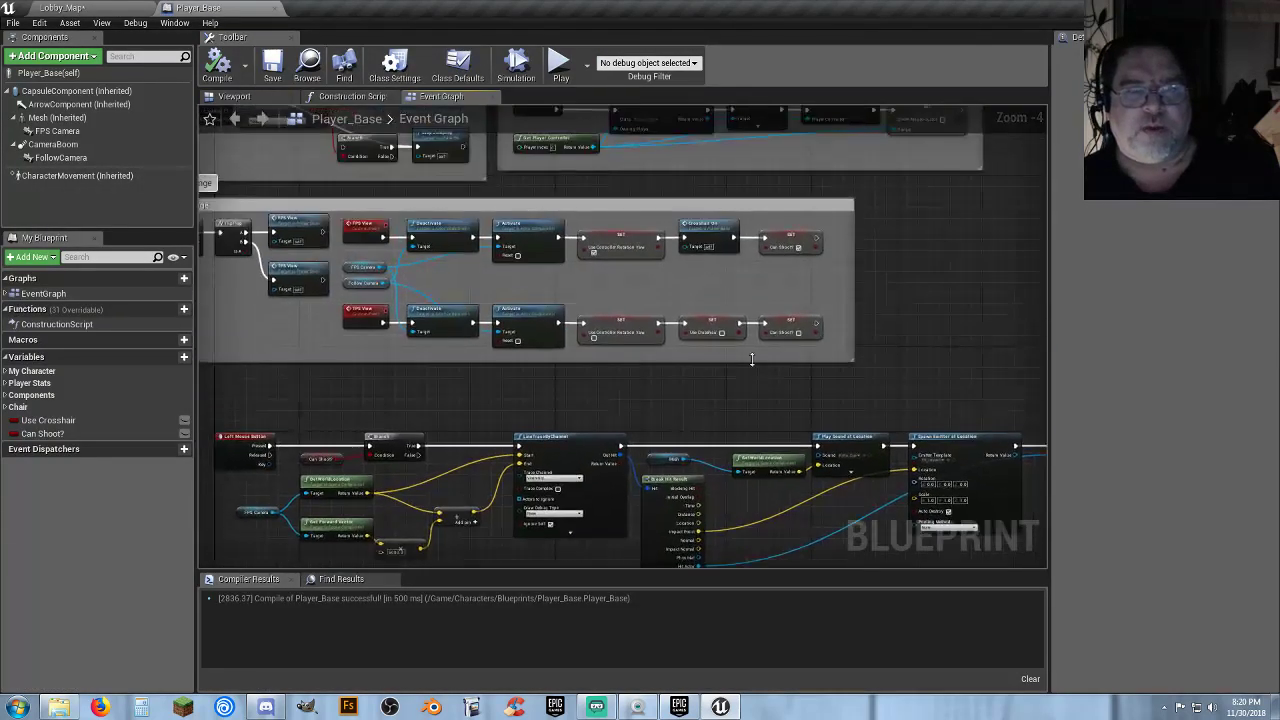
right_drag(852, 278, 675, 284)
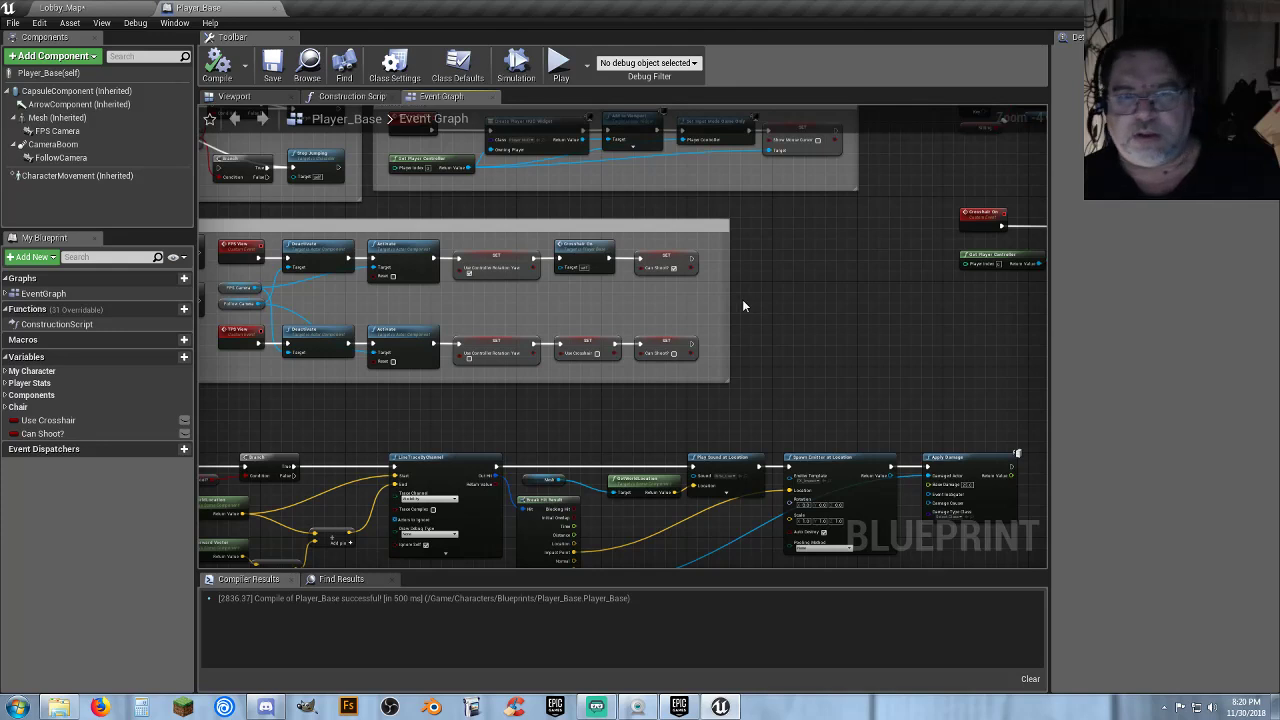
right_drag(757, 300, 294, 414)
right_drag(452, 427, 492, 553)
right_drag(448, 369, 705, 372)
right_drag(498, 491, 588, 453)
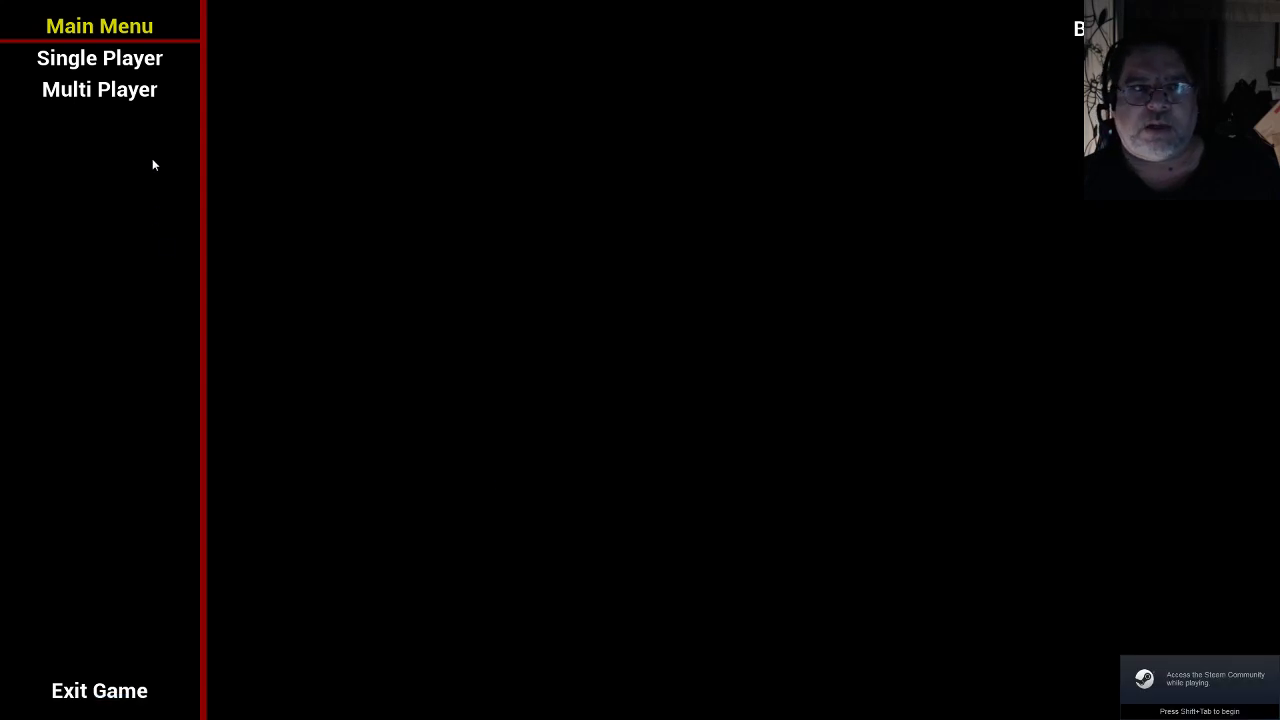
Host a multiplayer server from the running game's main menu, leaving the server name empty
click(139, 103)
click(142, 124)
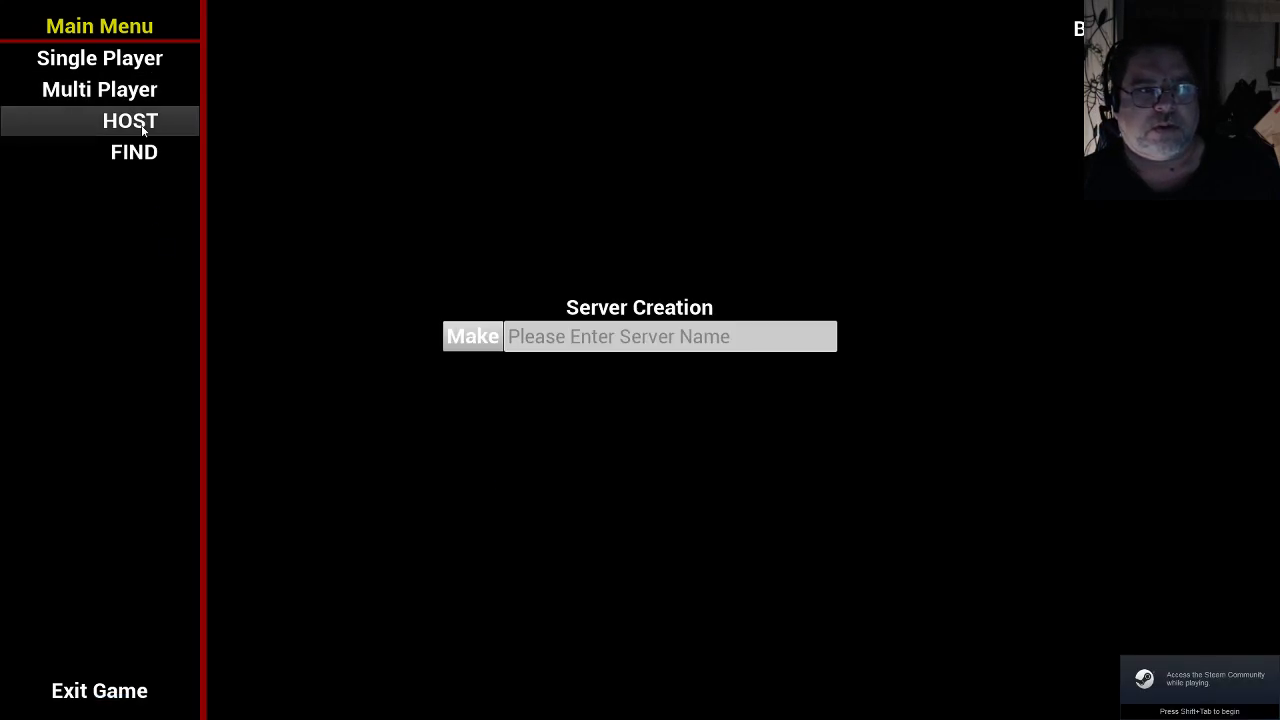
click(472, 337)
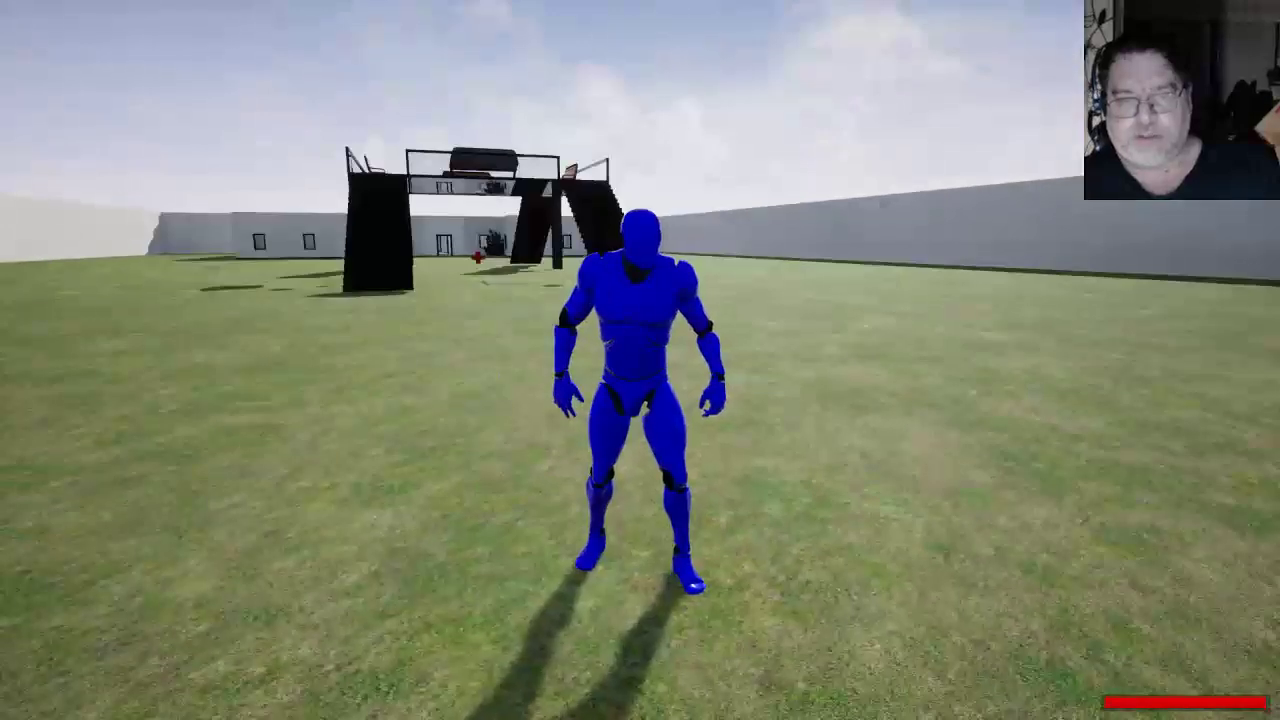
Run up the stairs to the platform, sit on a bench, stand up, and run down toward the white building
key(w)
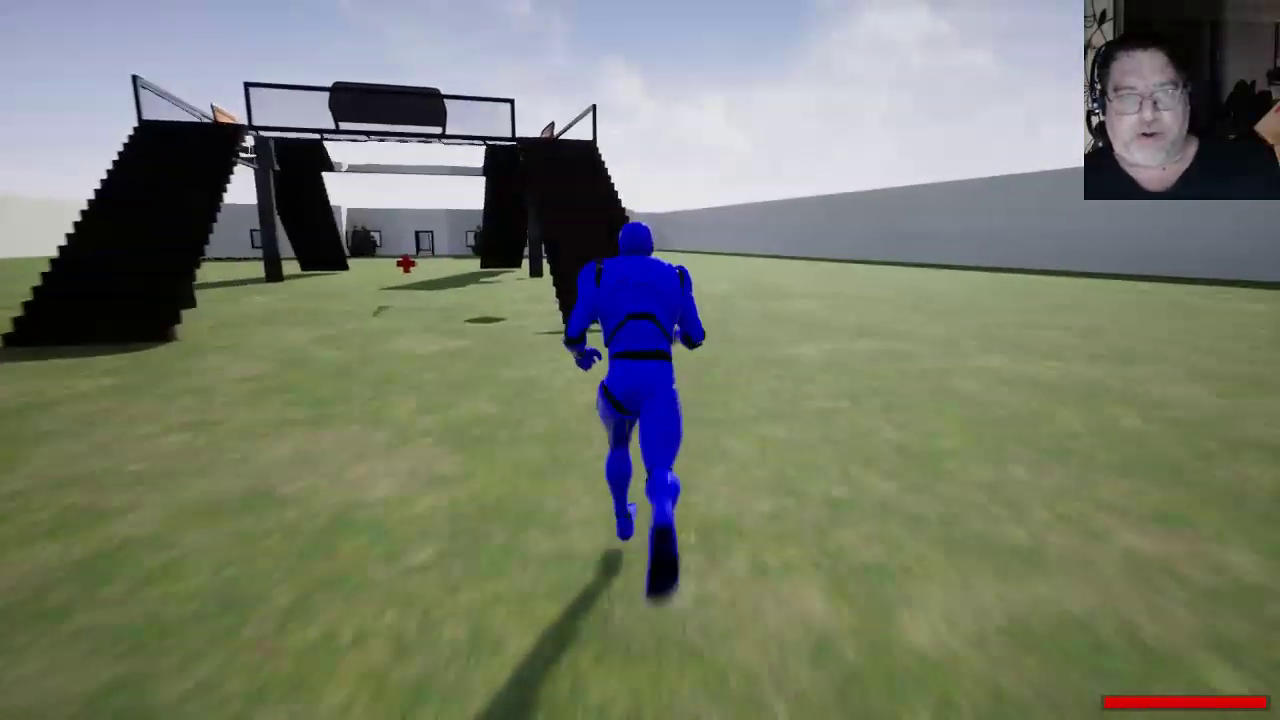
key(w)
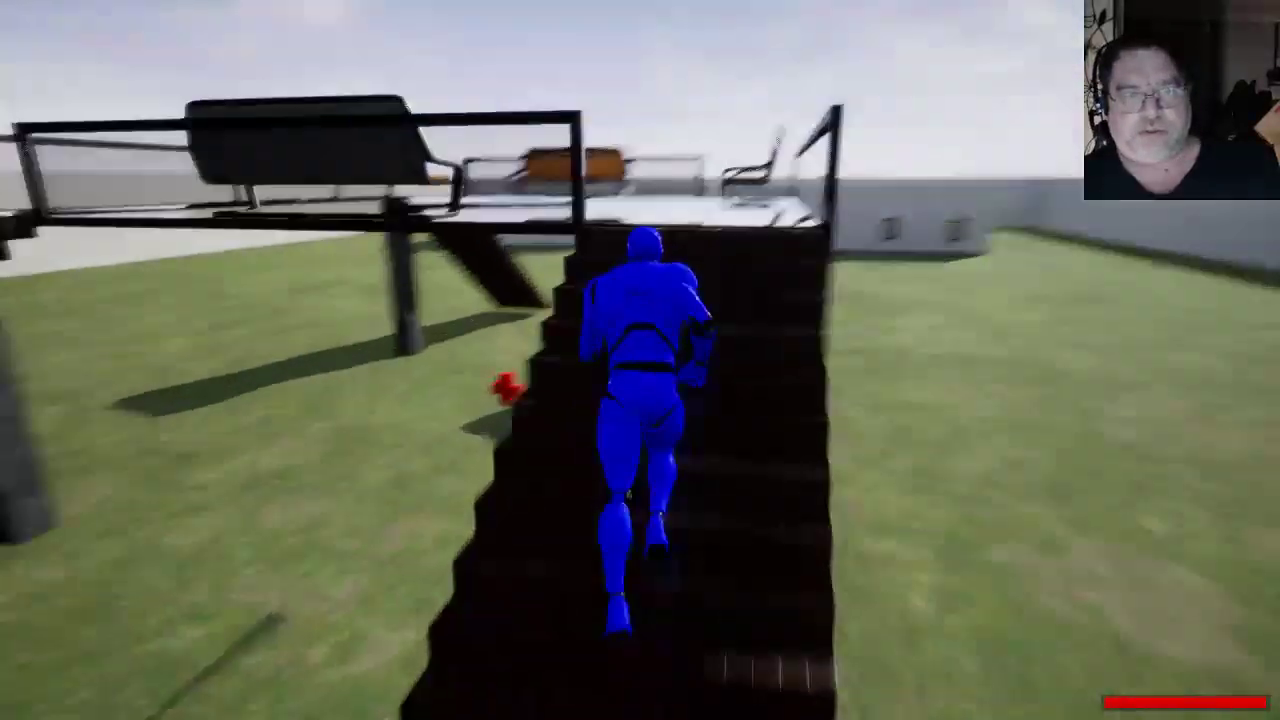
key(w)
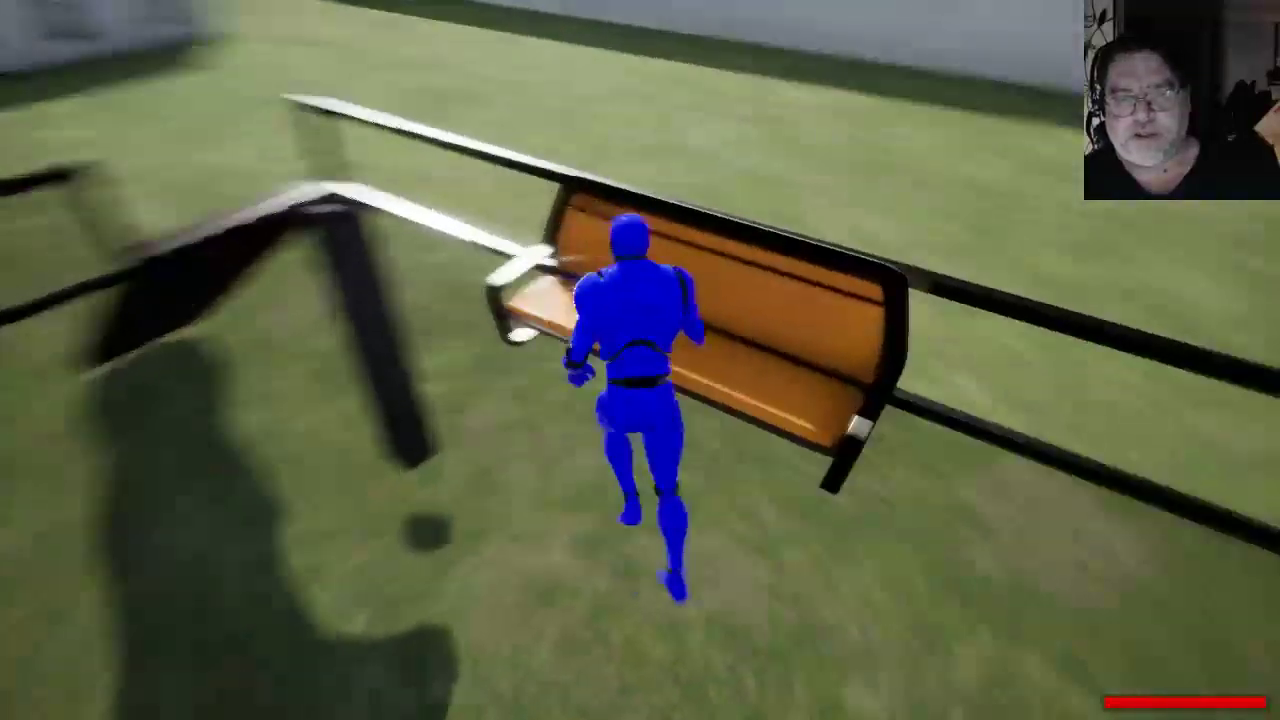
key(e)
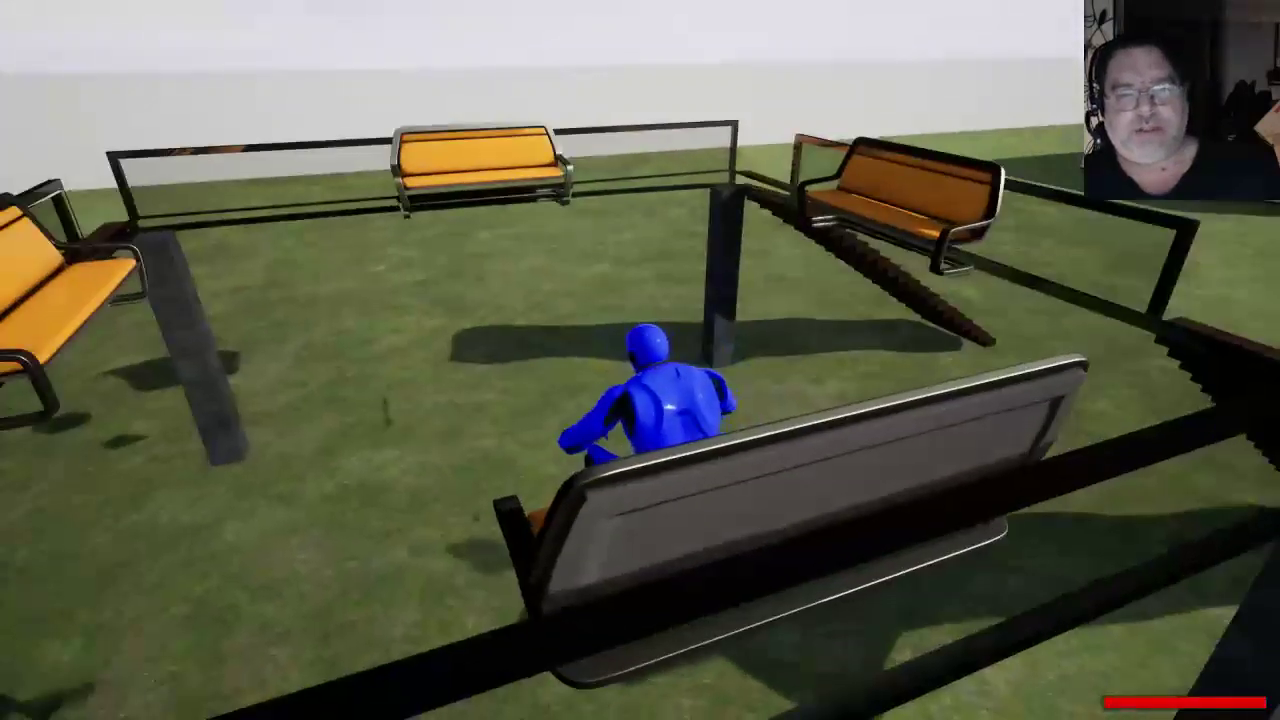
key(e)
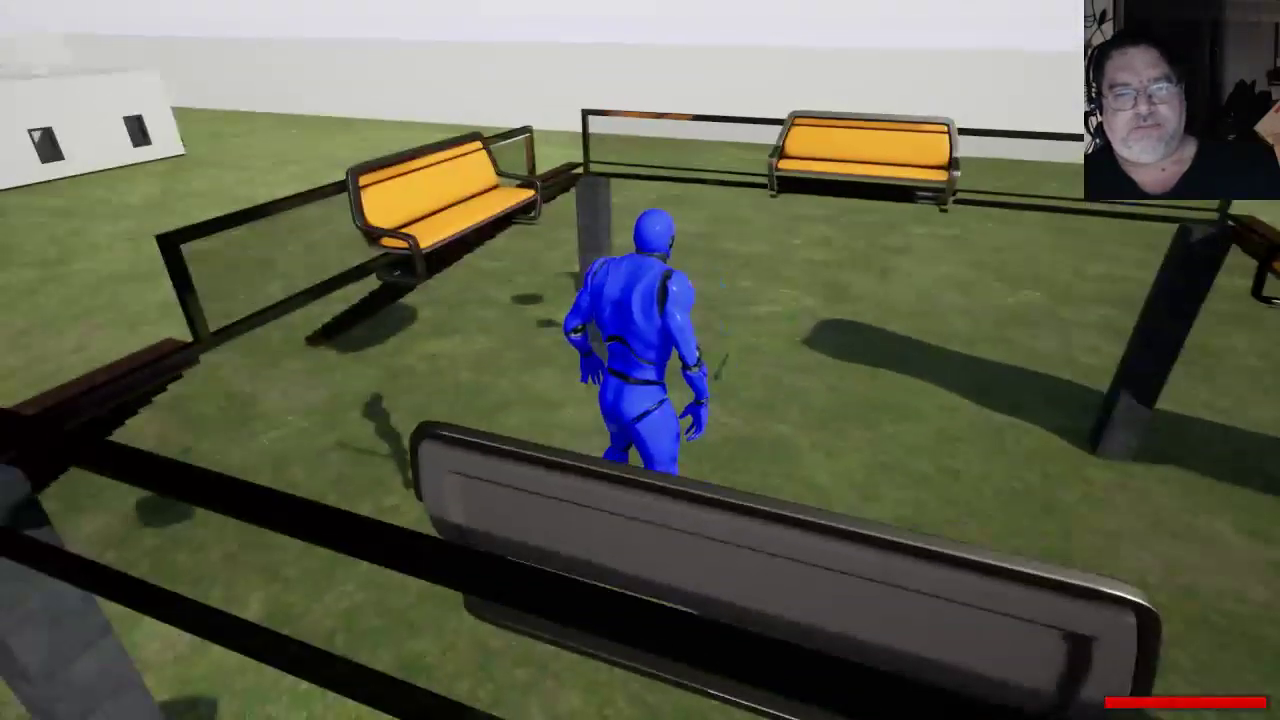
key(w)
key(space)
key(w)
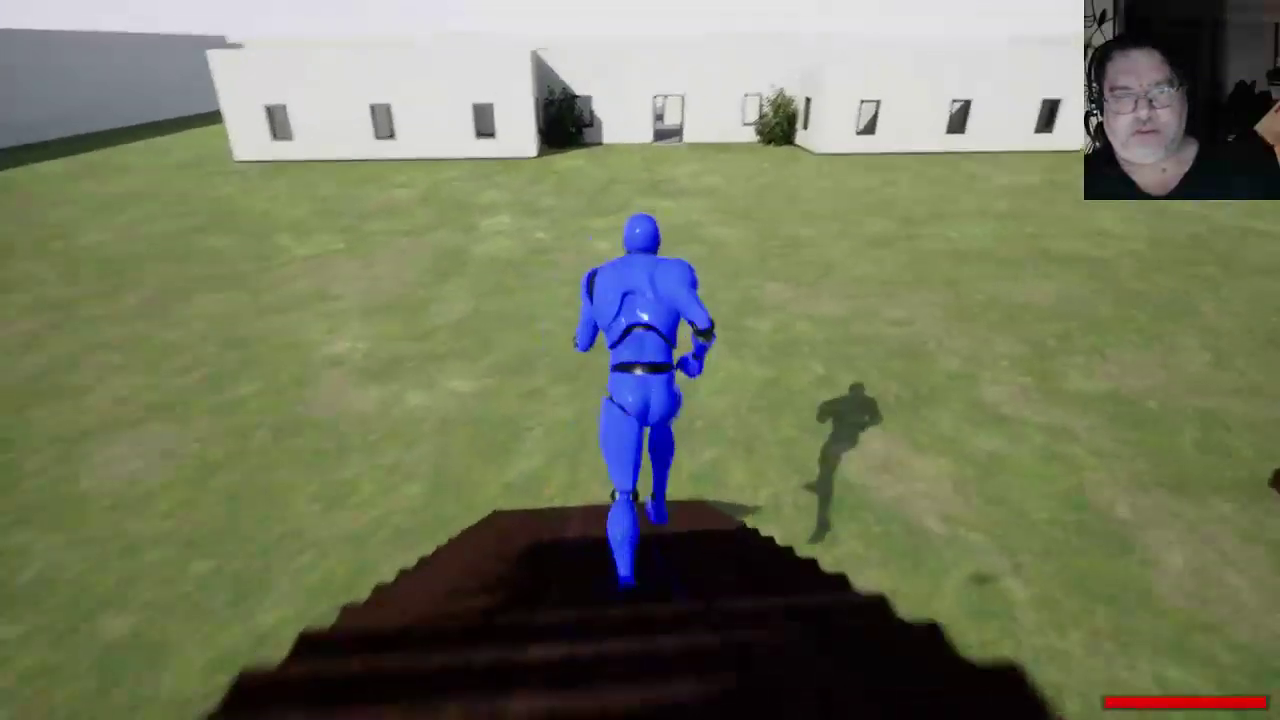
key(s)
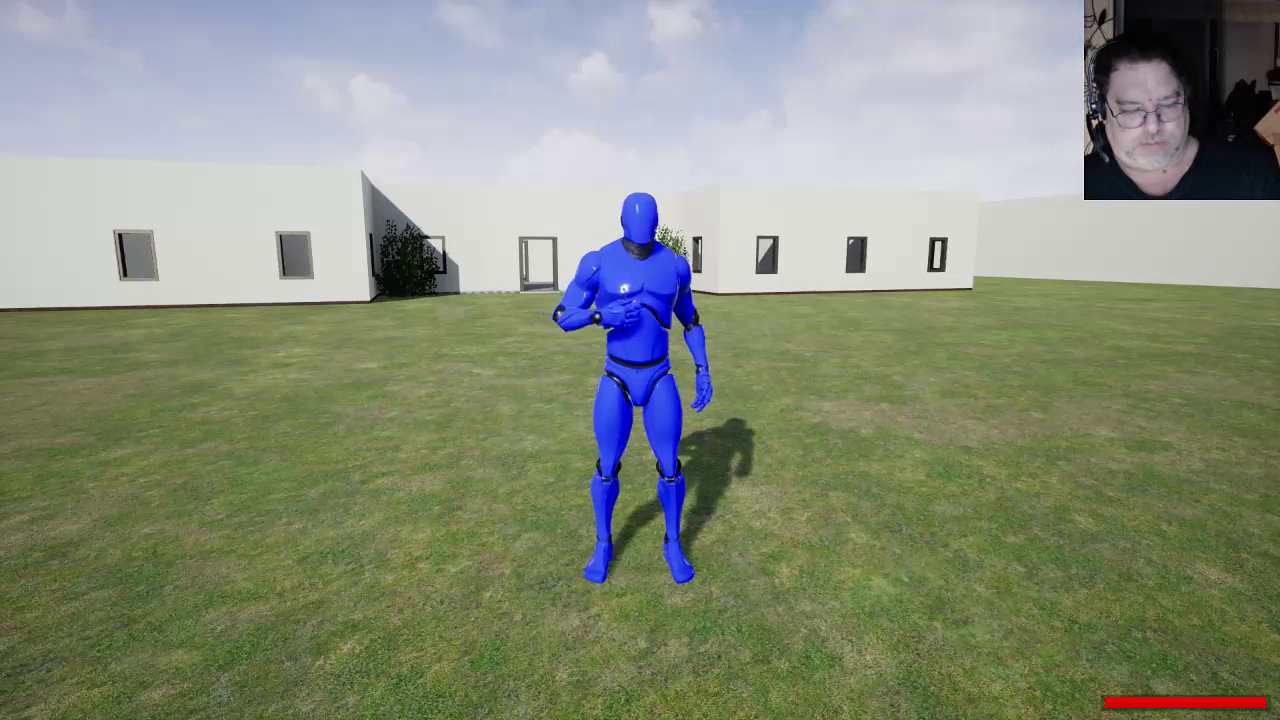
Try the character's emotes, opening and closing the emote list and making the character wave
key(Tab)
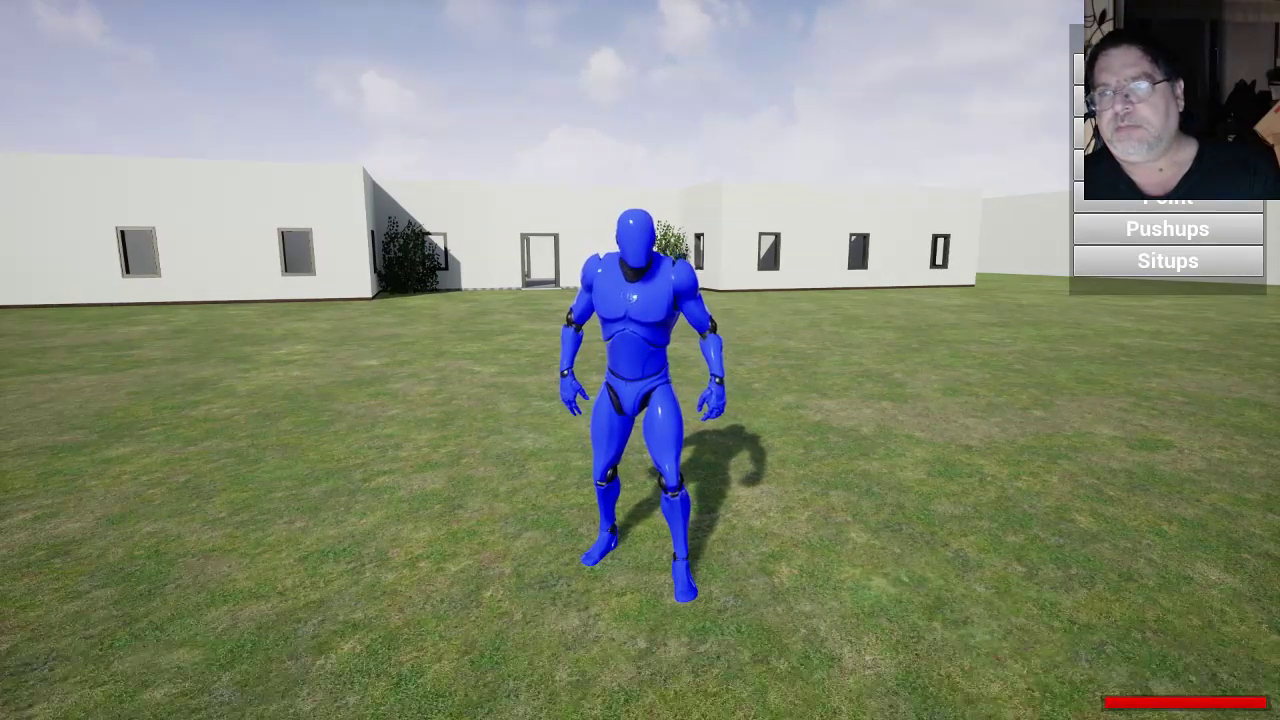
key(Tab)
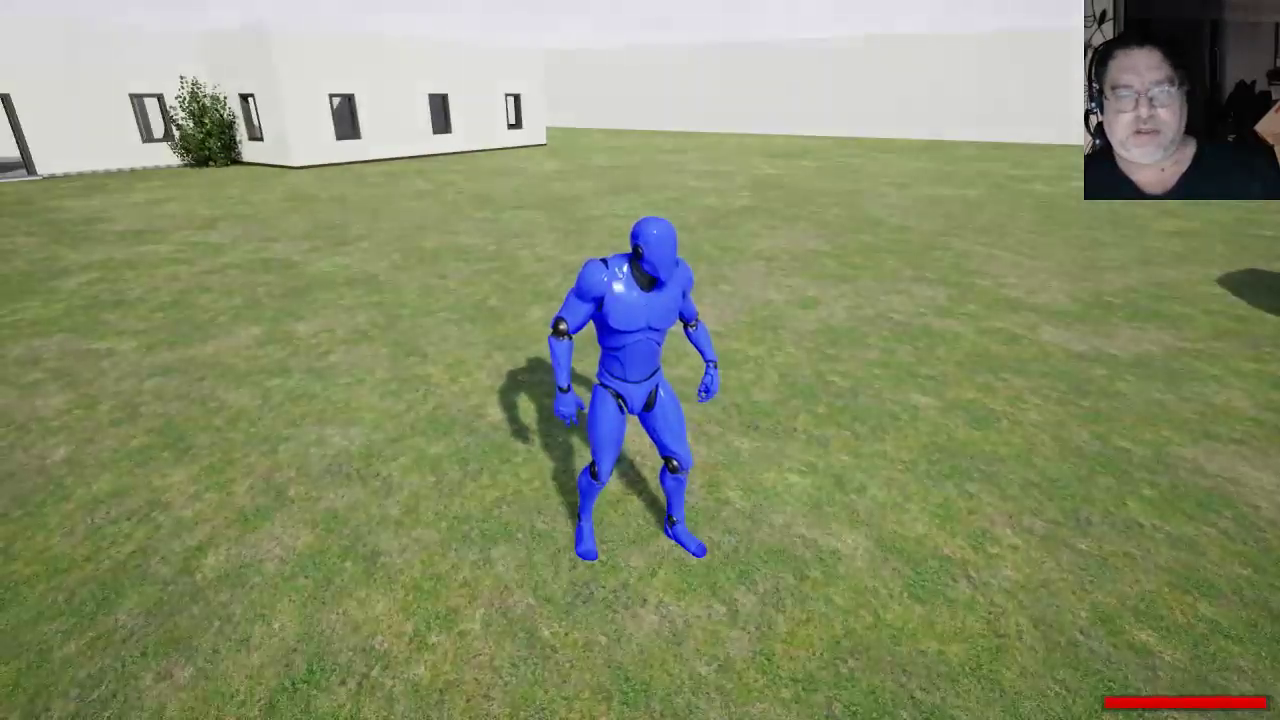
key(e)
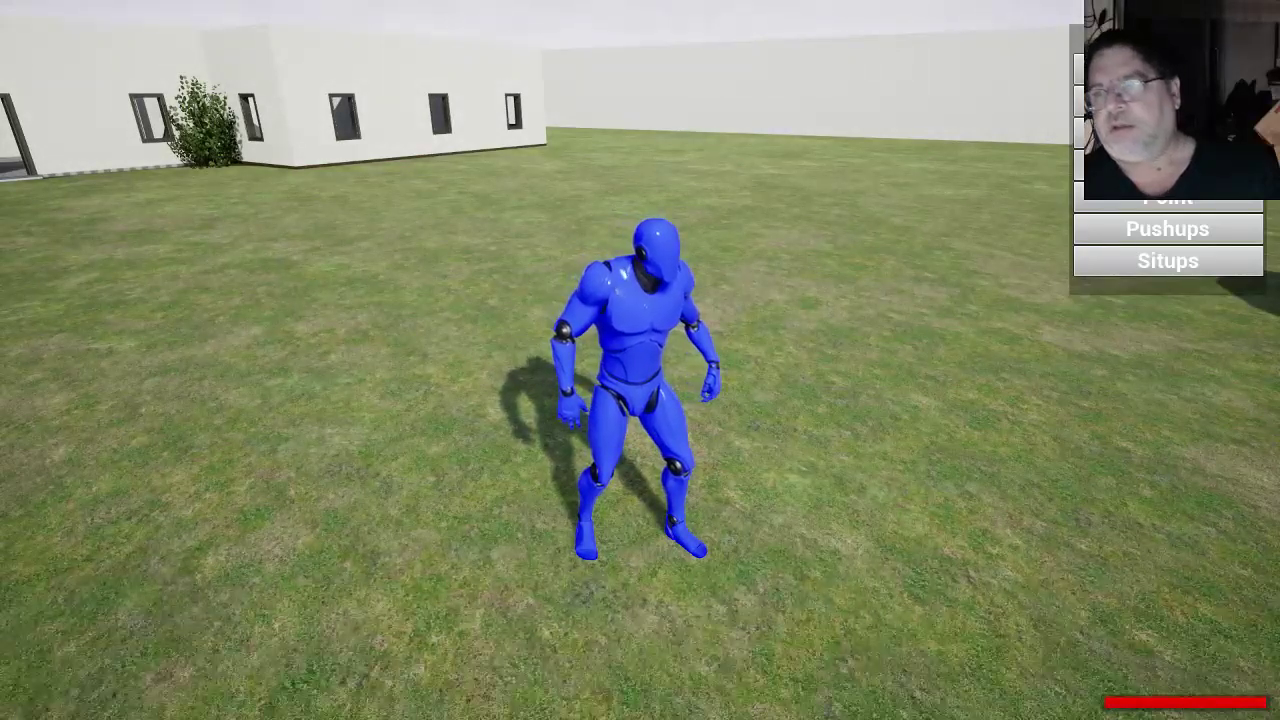
key(e)
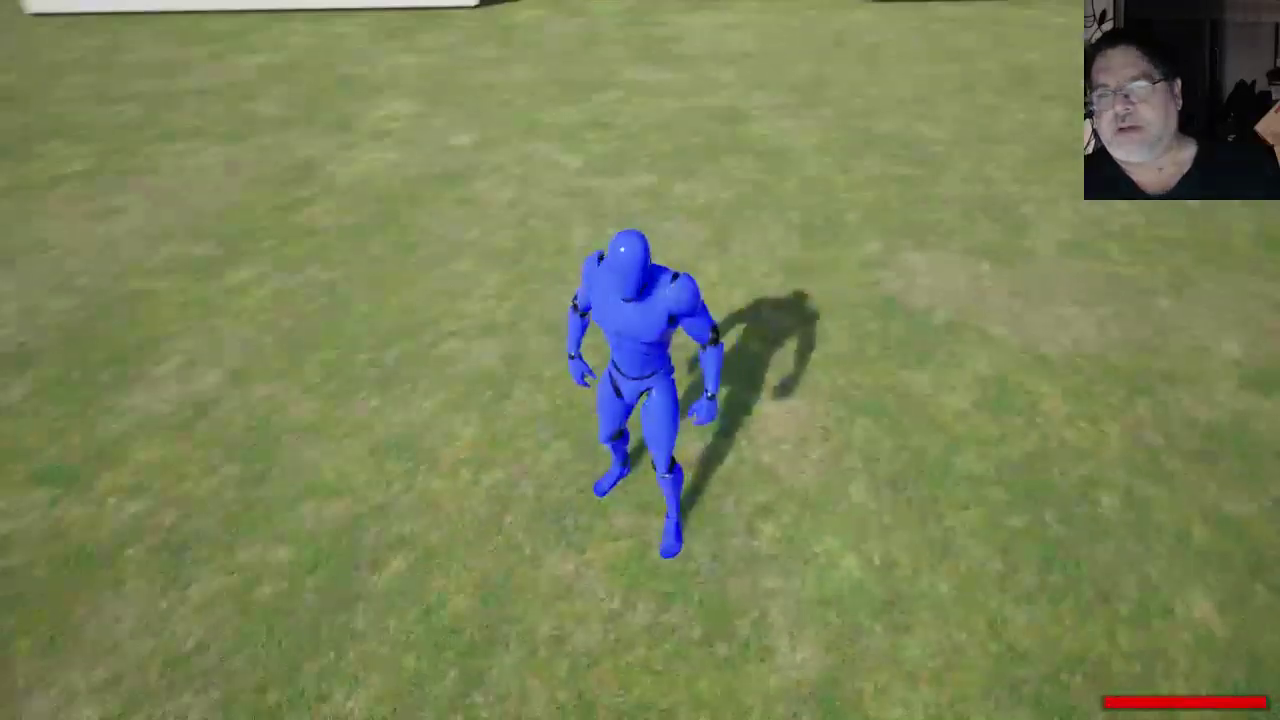
key(1)
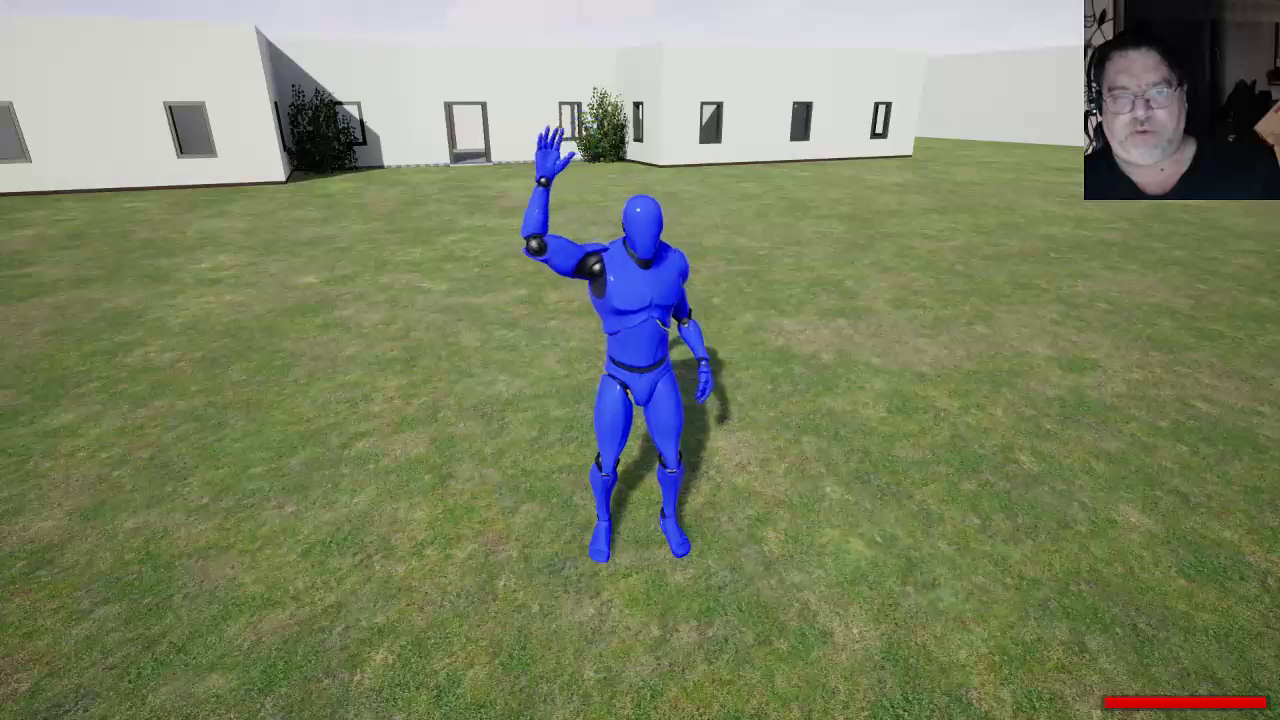
Return to the bench platform, spawn a bot, close the bot window, and run toward the railing
key(w)
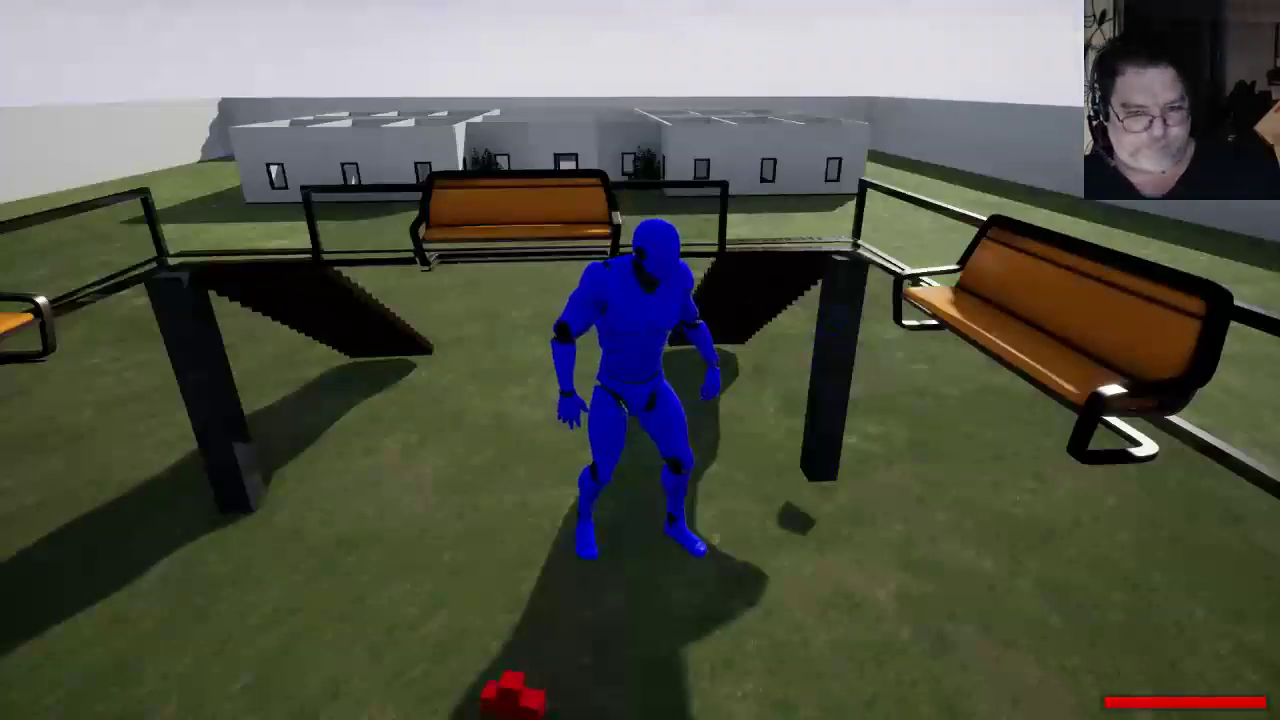
key(b)
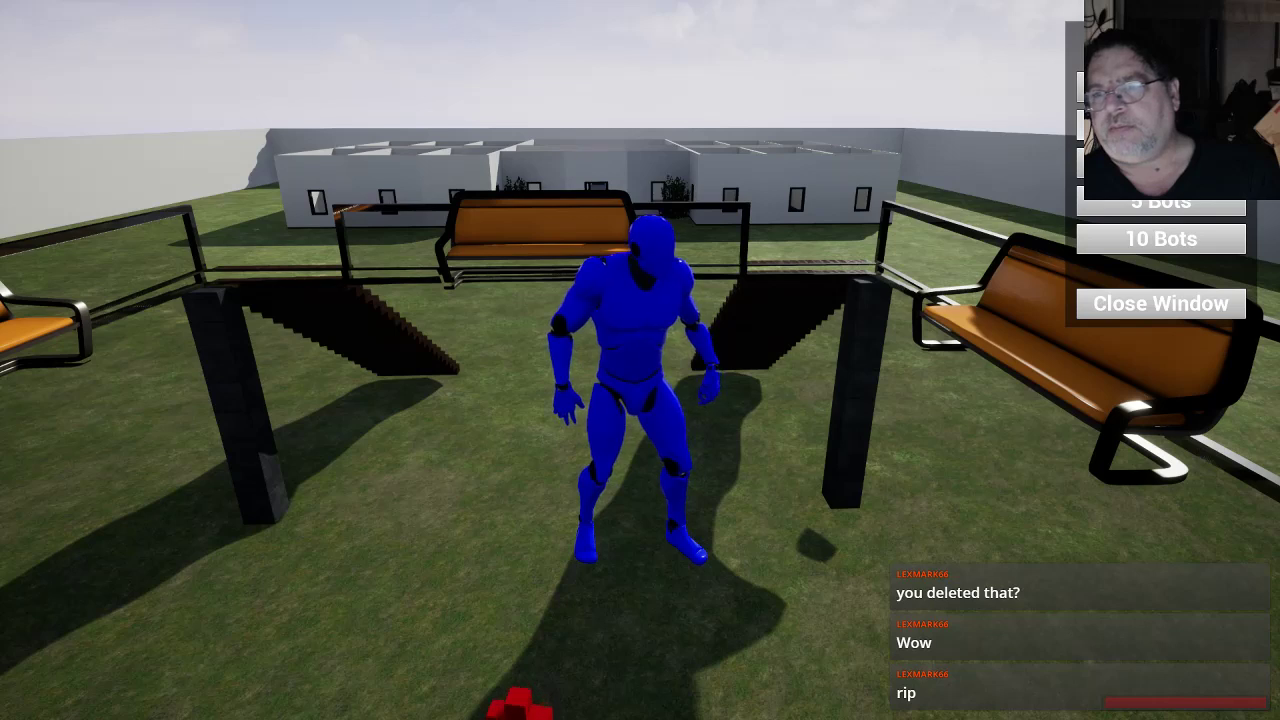
click(1130, 303)
key(w)
key(space)
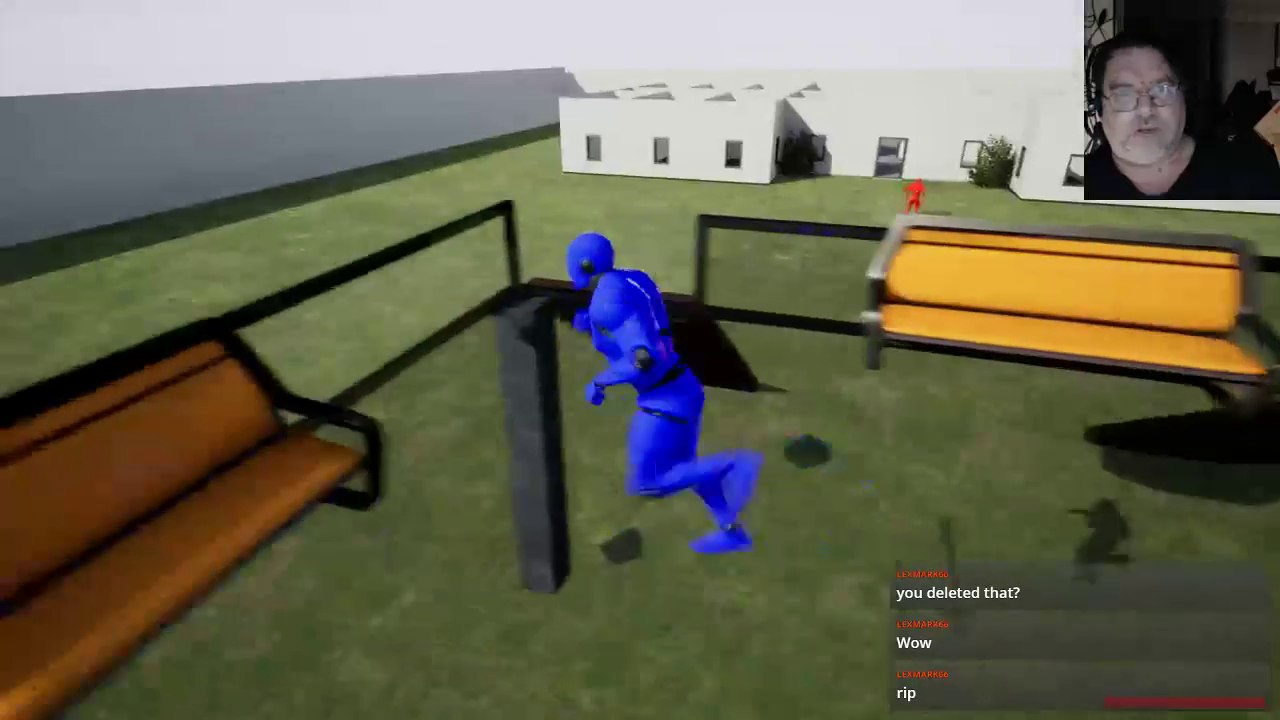
Switch between first-person and third-person views and aim at the red bot through the sniper scope
key(v)
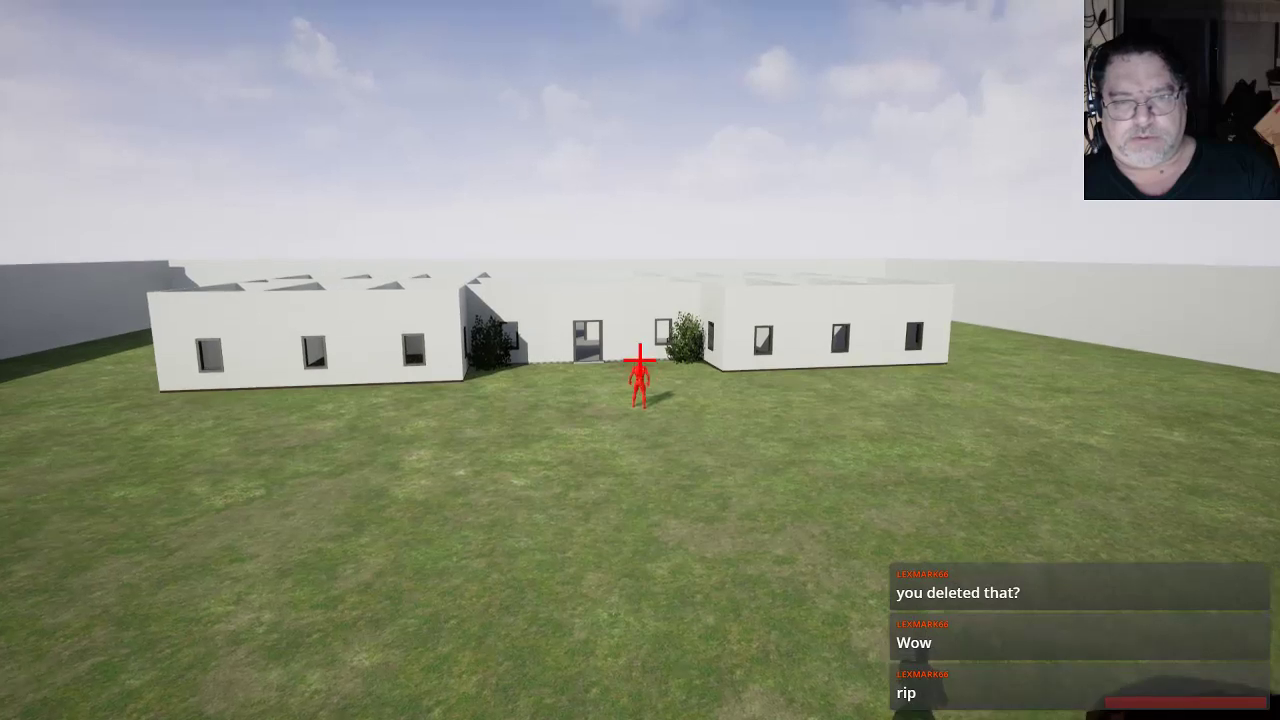
right_click(640, 360)
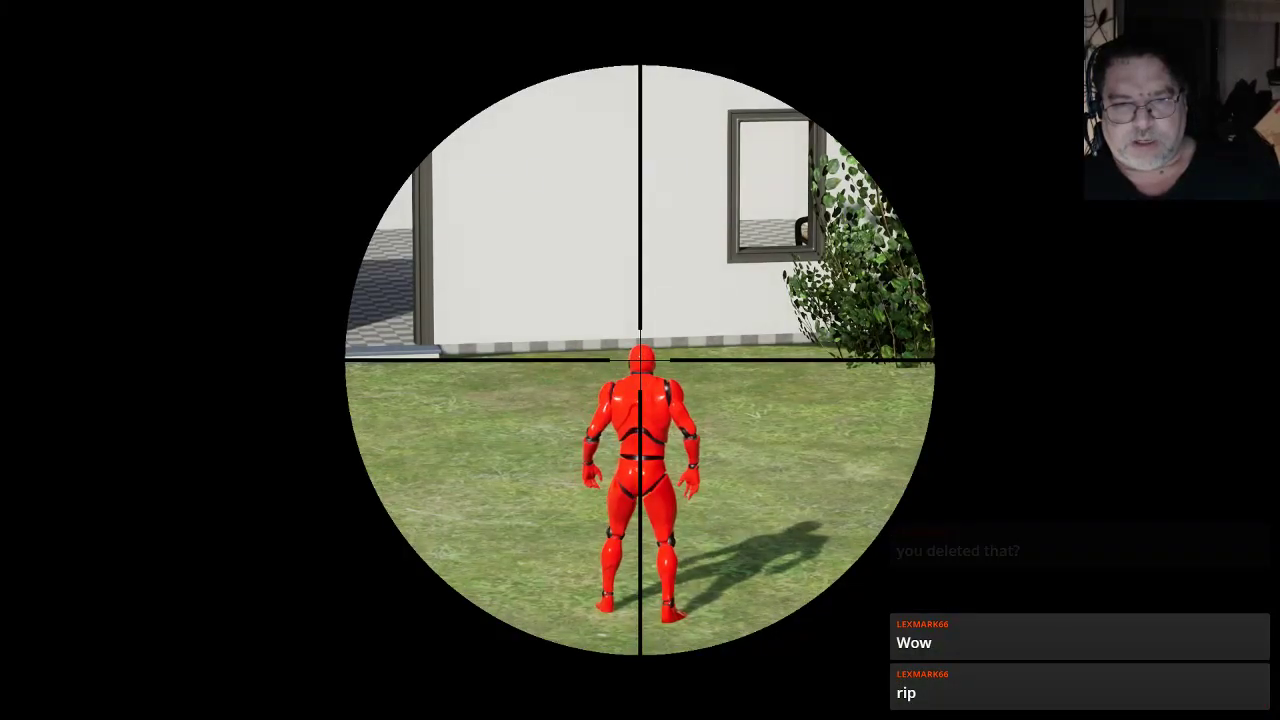
right_click(640, 360)
key(v)
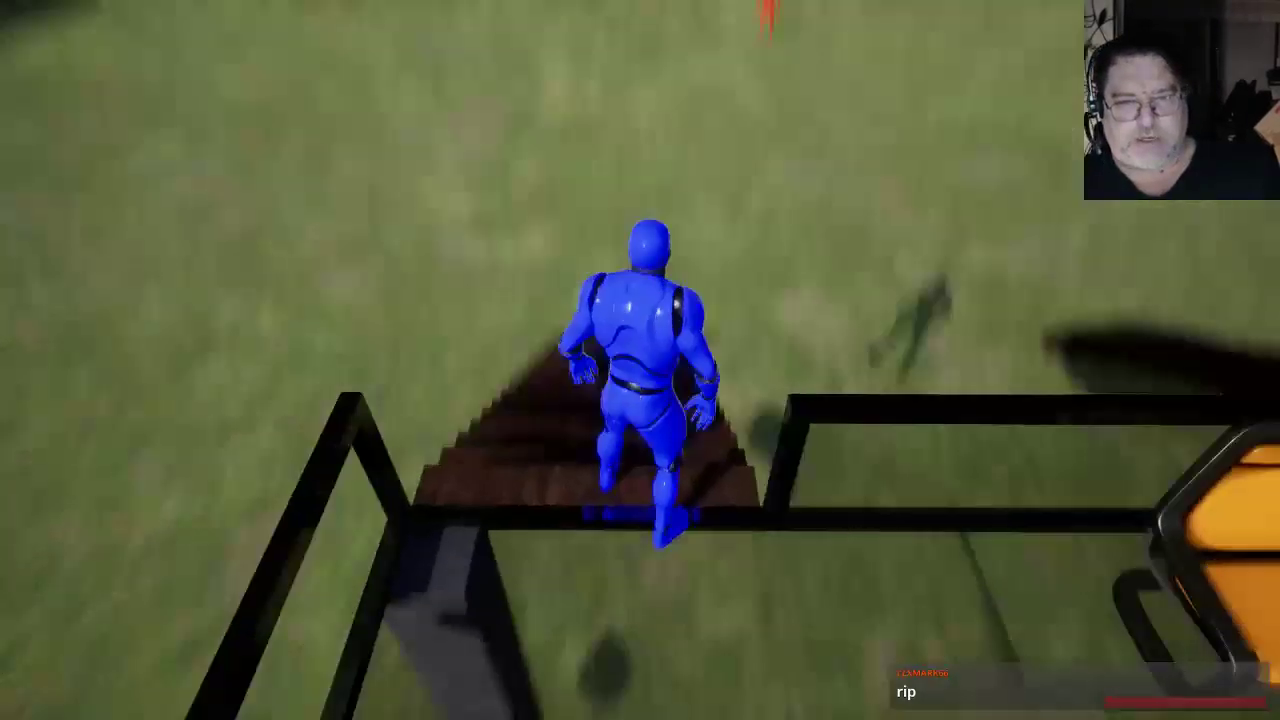
key(v)
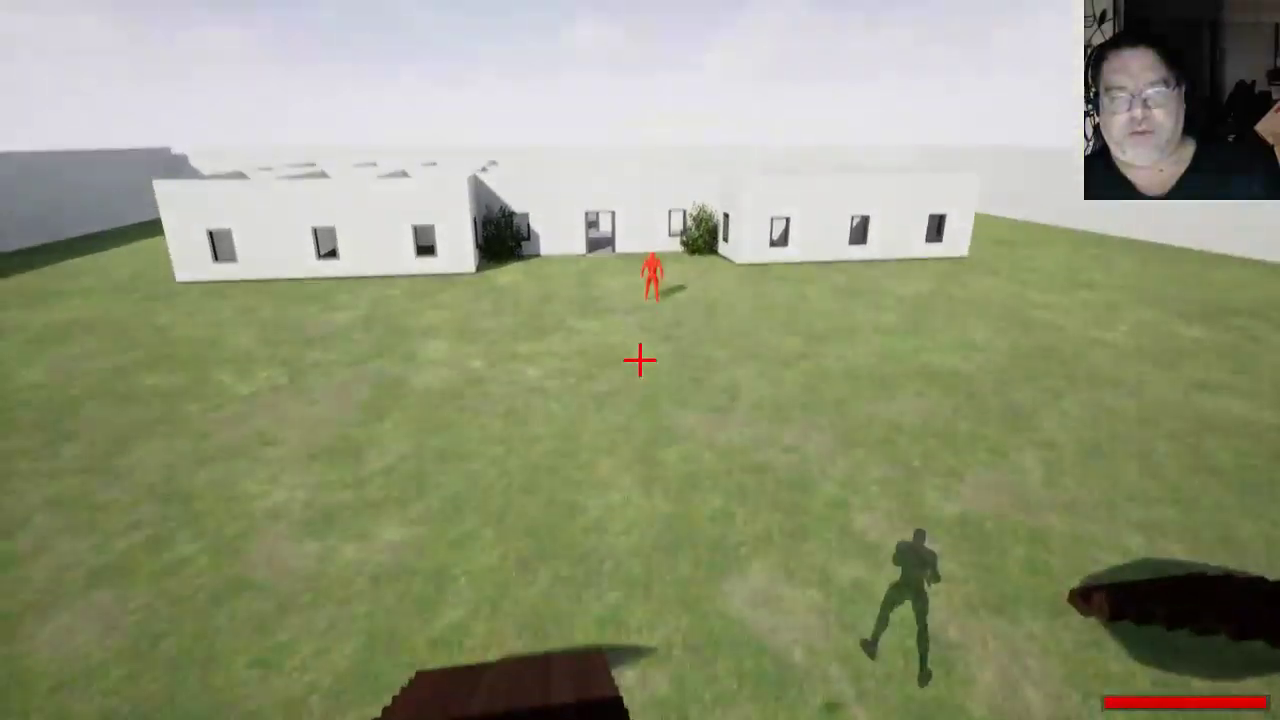
right_click(640, 360)
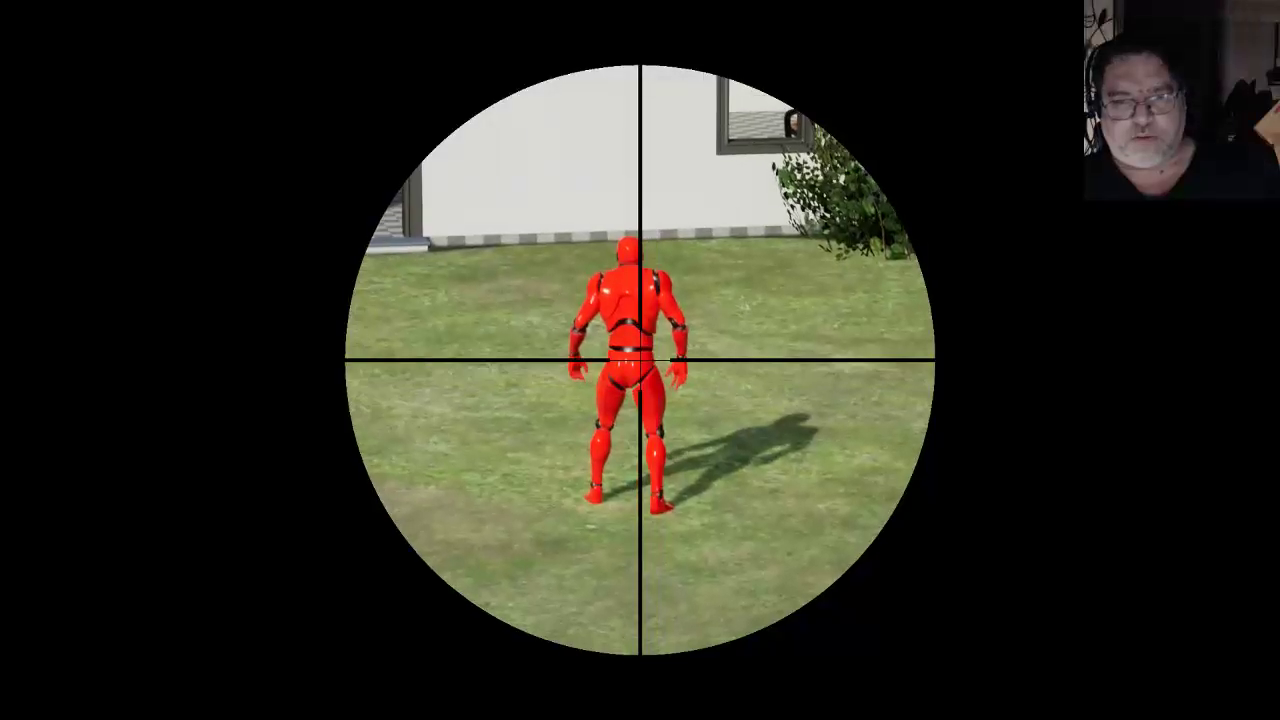
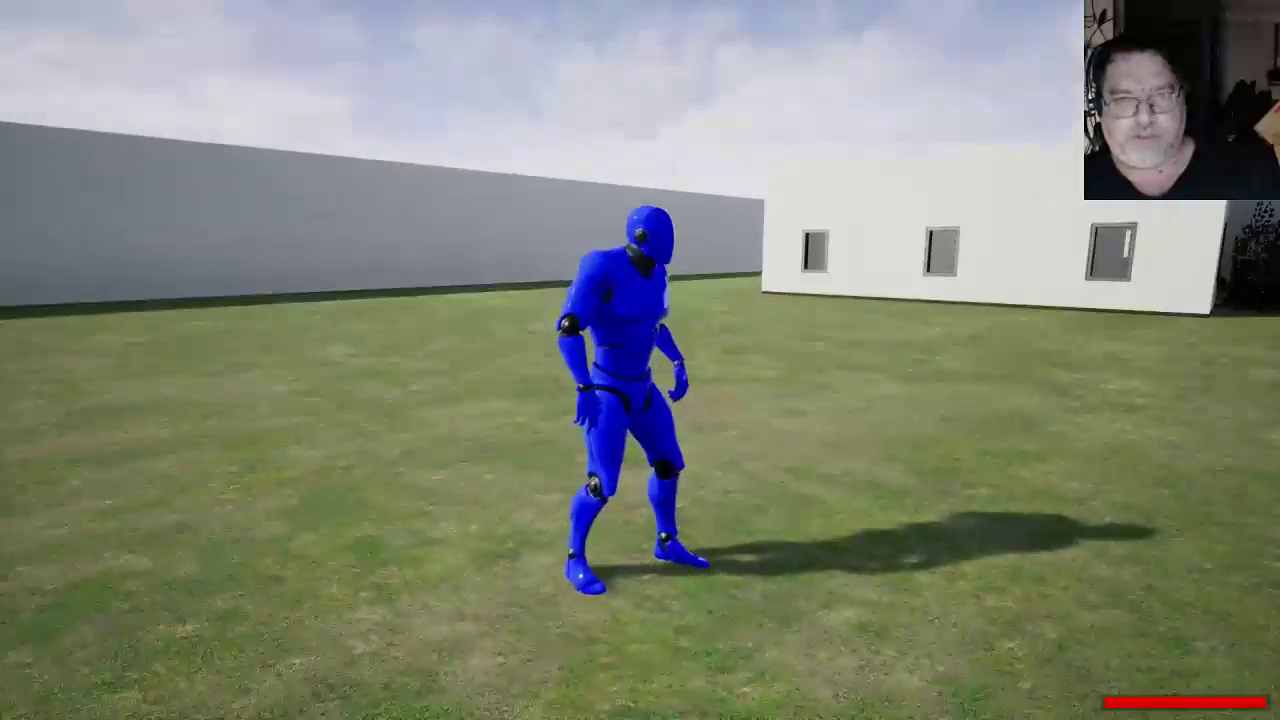
Walk toward the staircase platform and spawn 10 bots from the bot window
key(w)
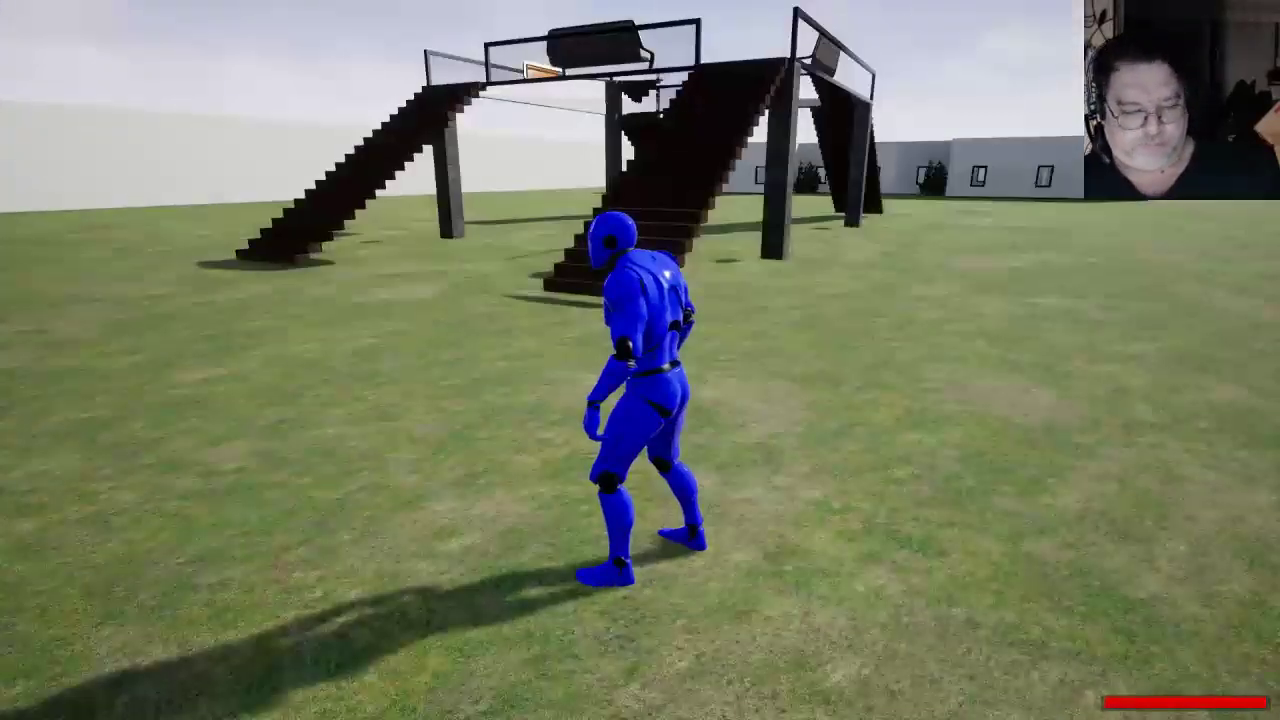
key(b)
click(1174, 241)
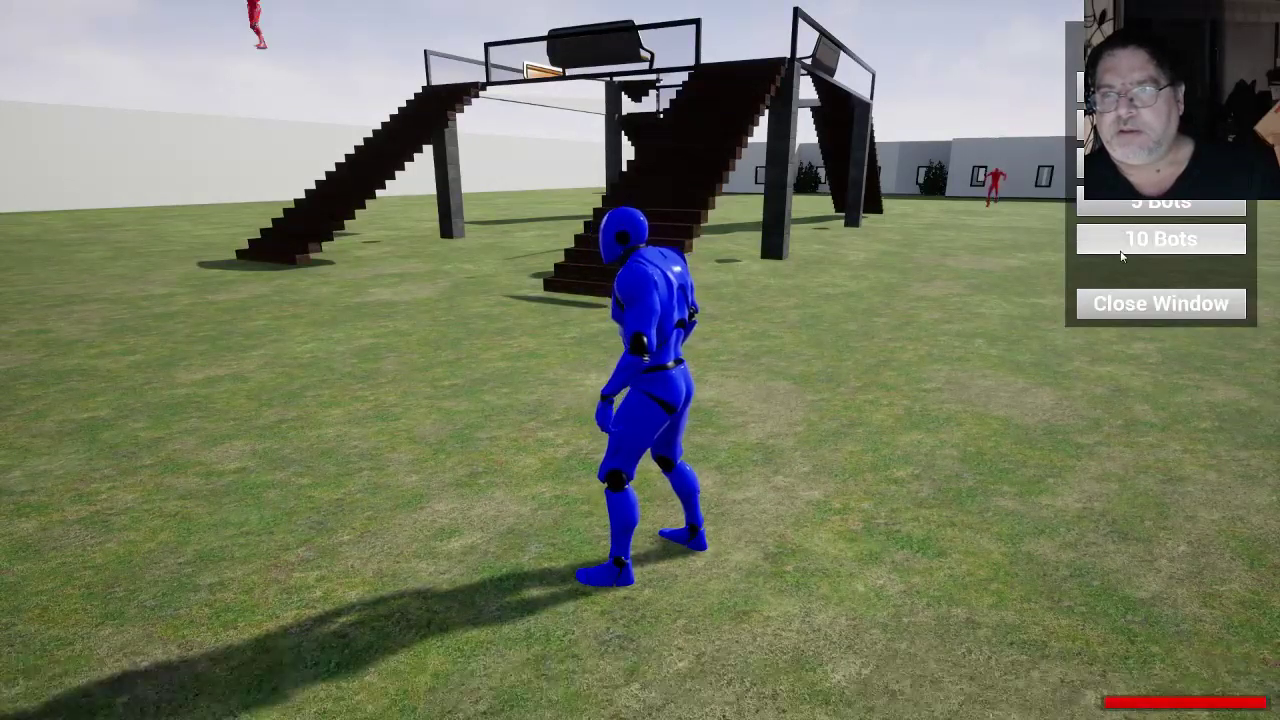
Close the bot window and run across the grass away from the staircase platform with the red bots following
click(1131, 301)
key(s)
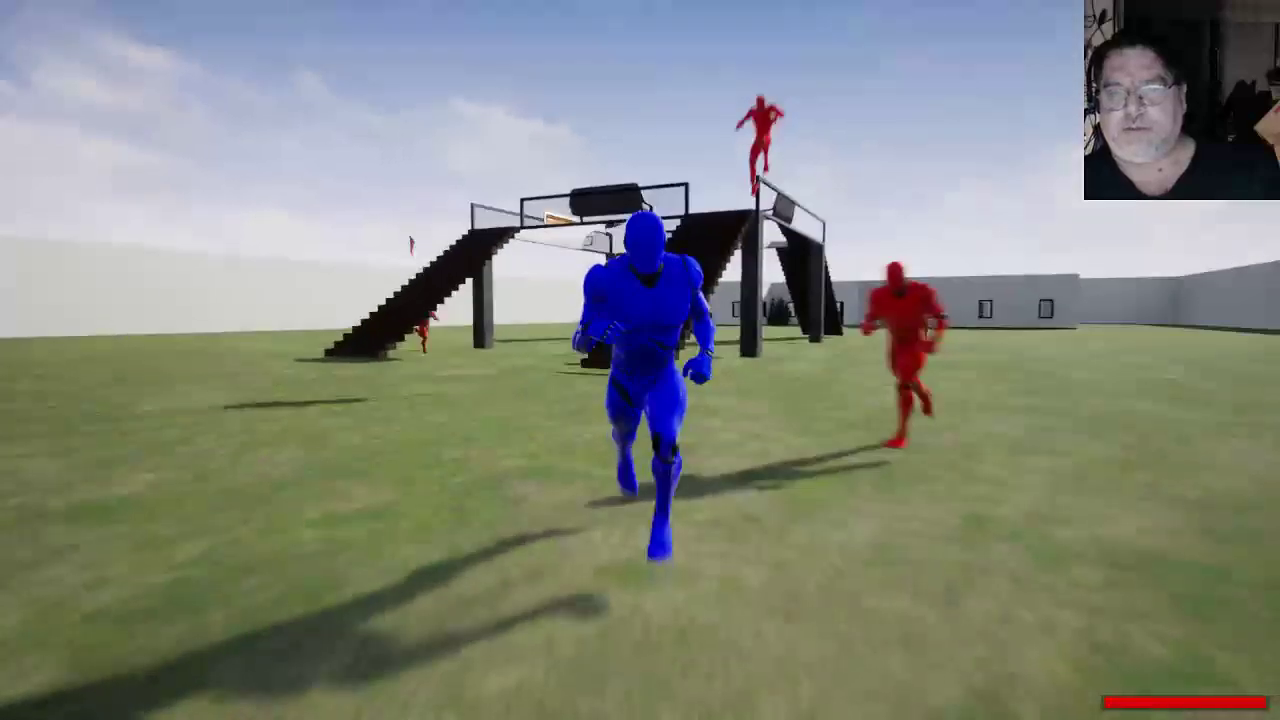
key(d)
key(d)
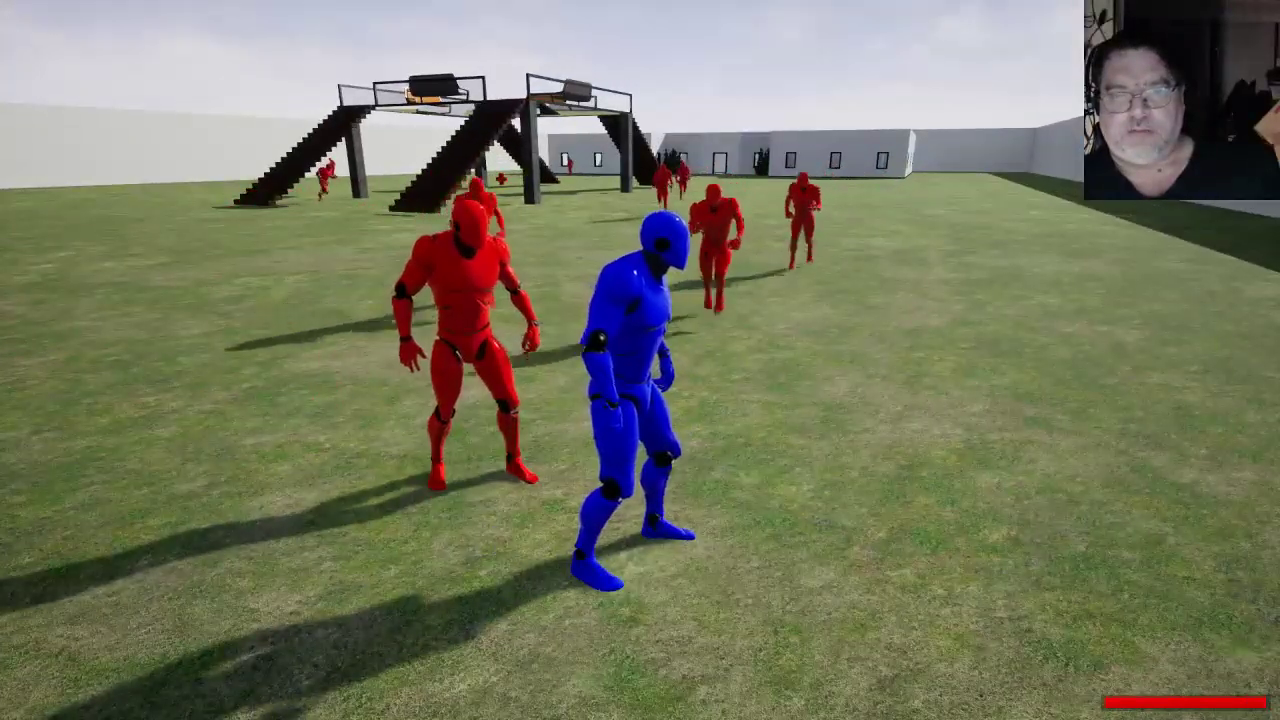
Spawn another 10 bots from the bot window and close the window
key(b)
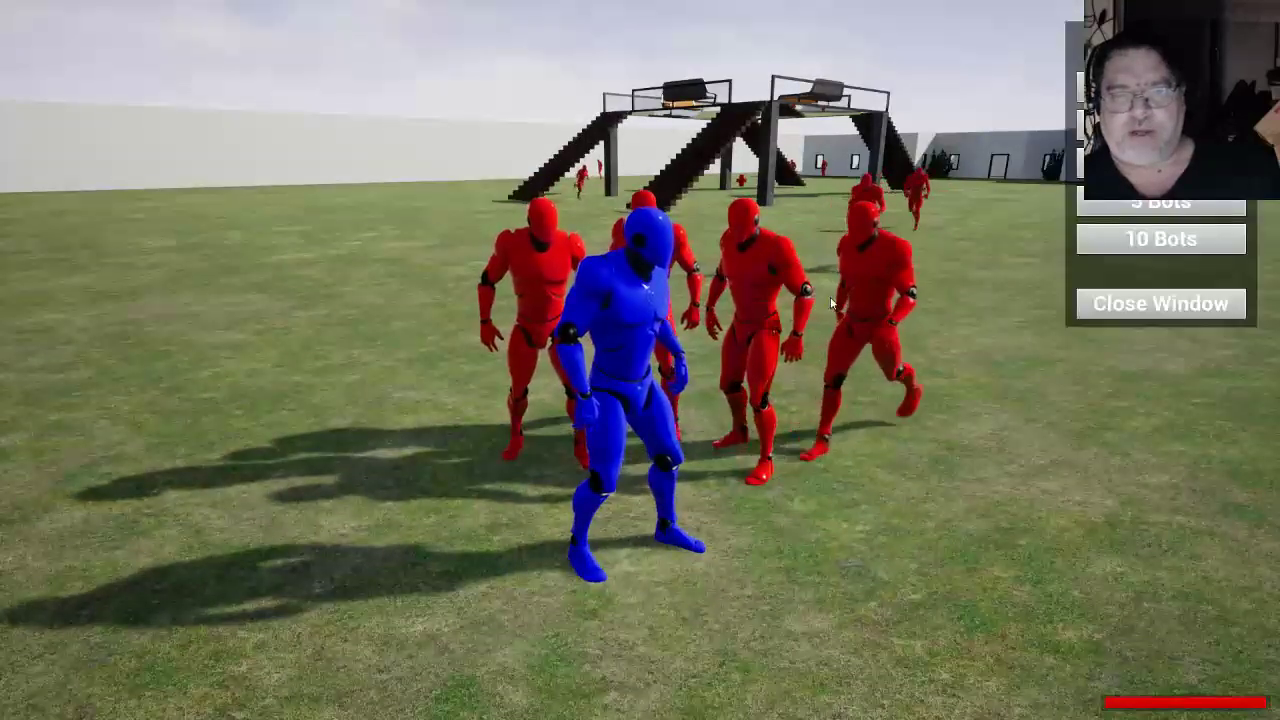
click(1160, 239)
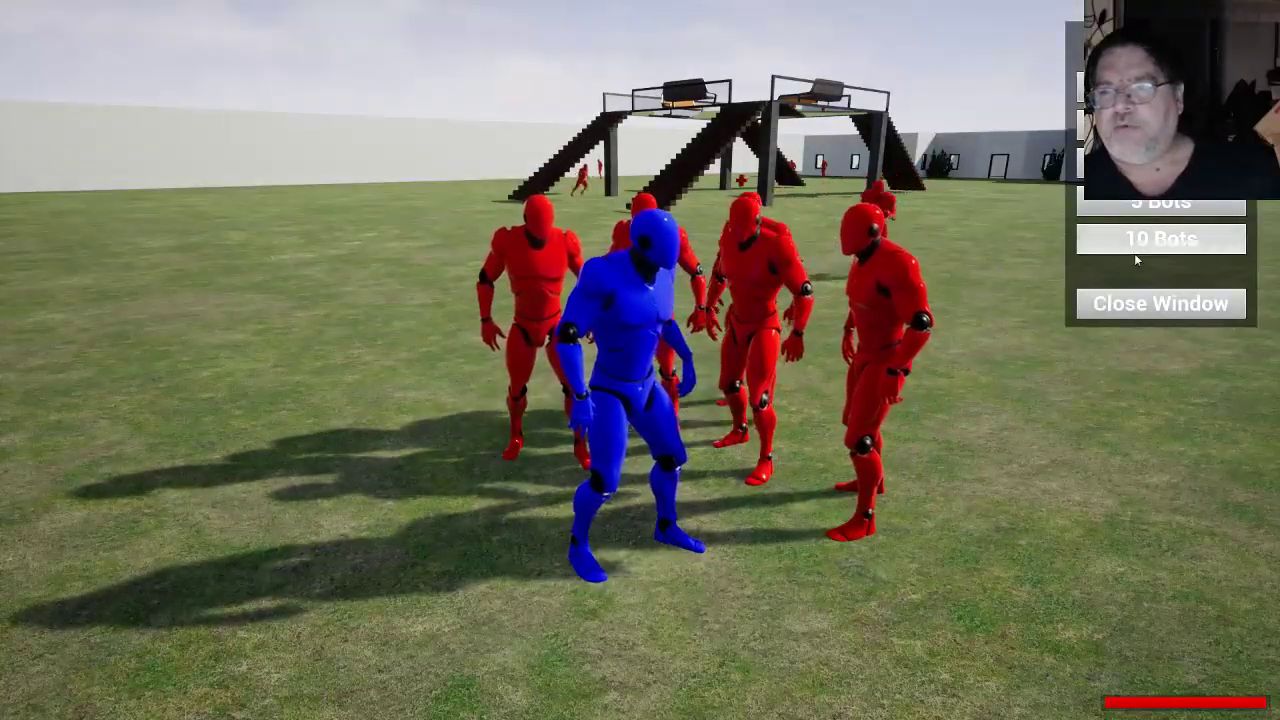
click(1160, 303)
Run to the bench platform, switch to first-person view and look at the white building's doorway through the sniper scope
key(w)
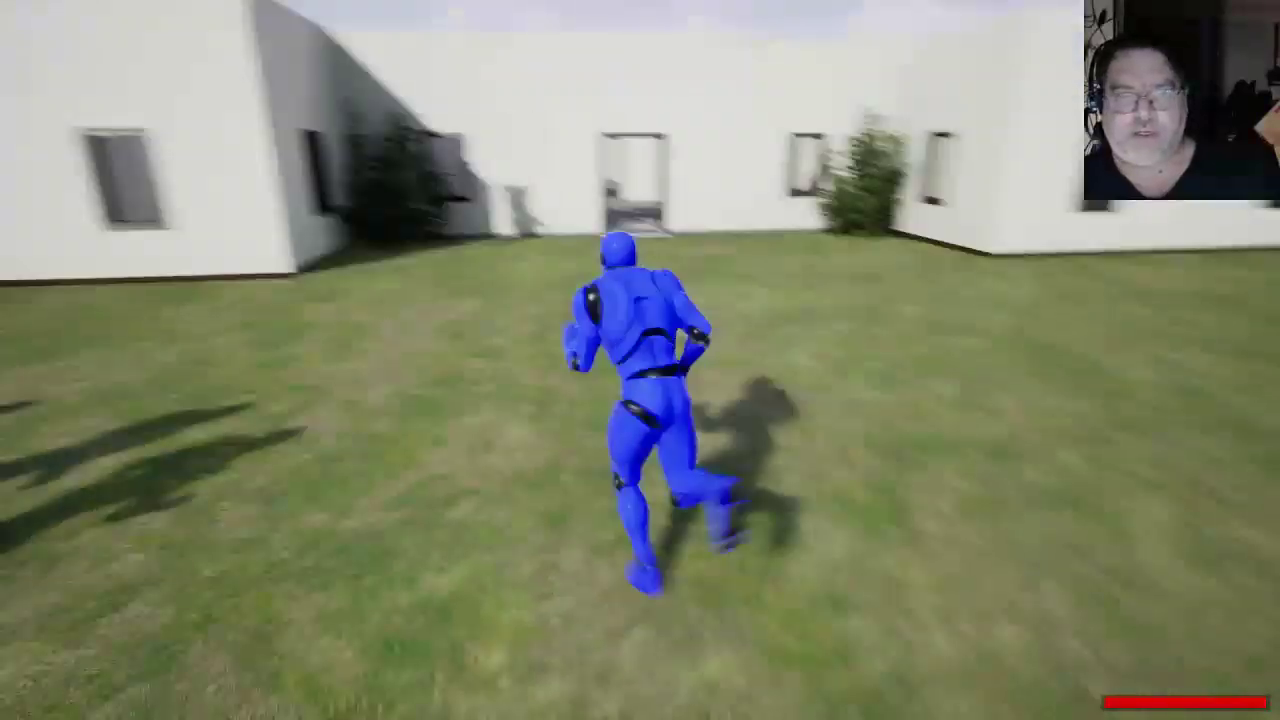
key(w)
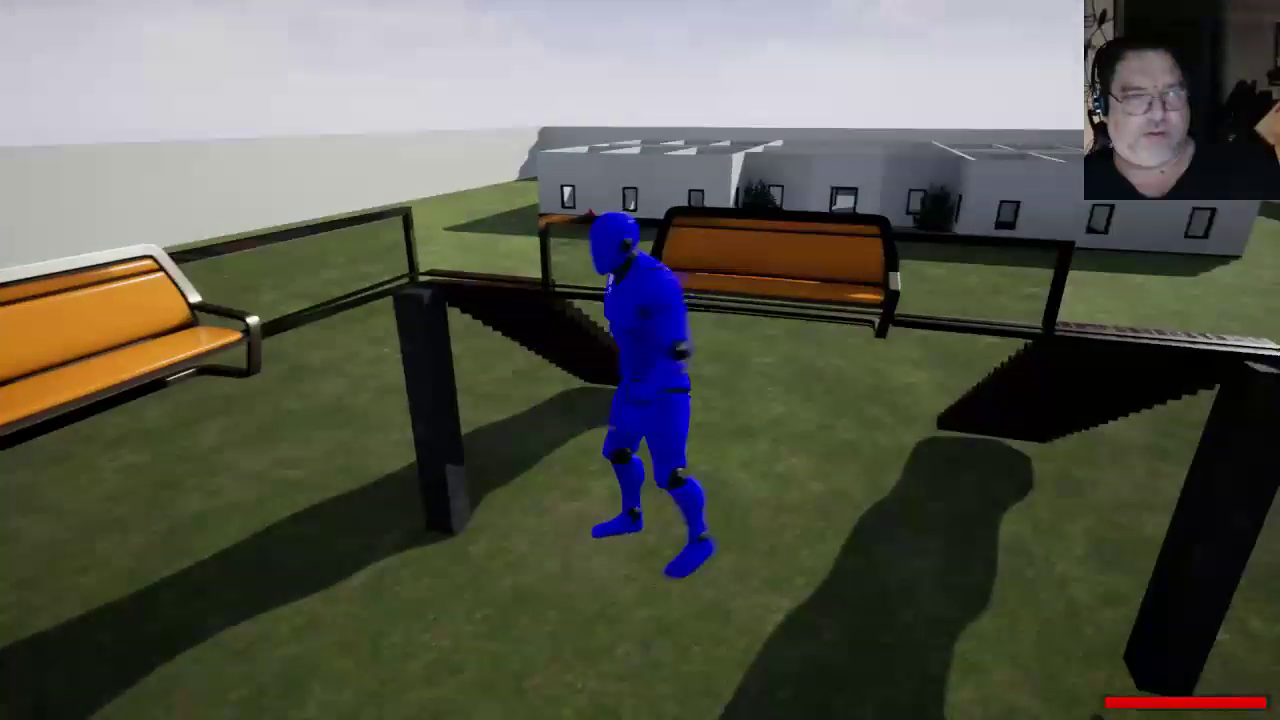
key(w)
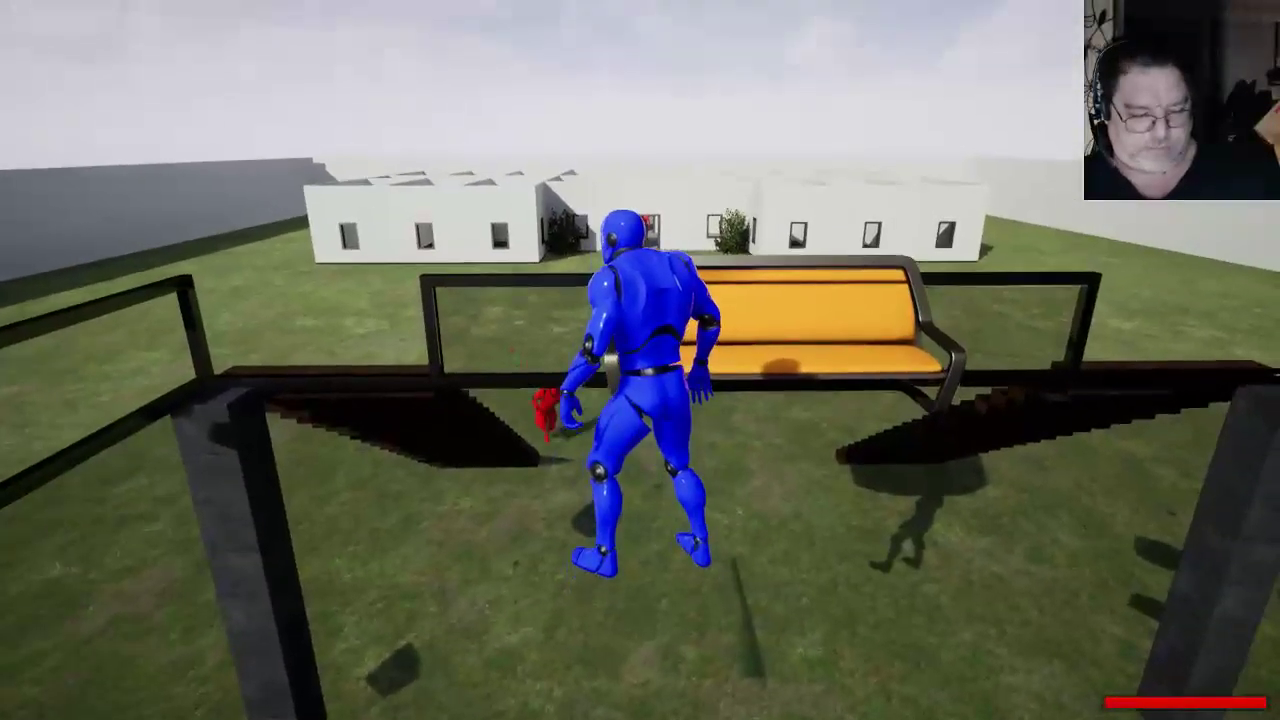
key(v)
right_click(640, 360)
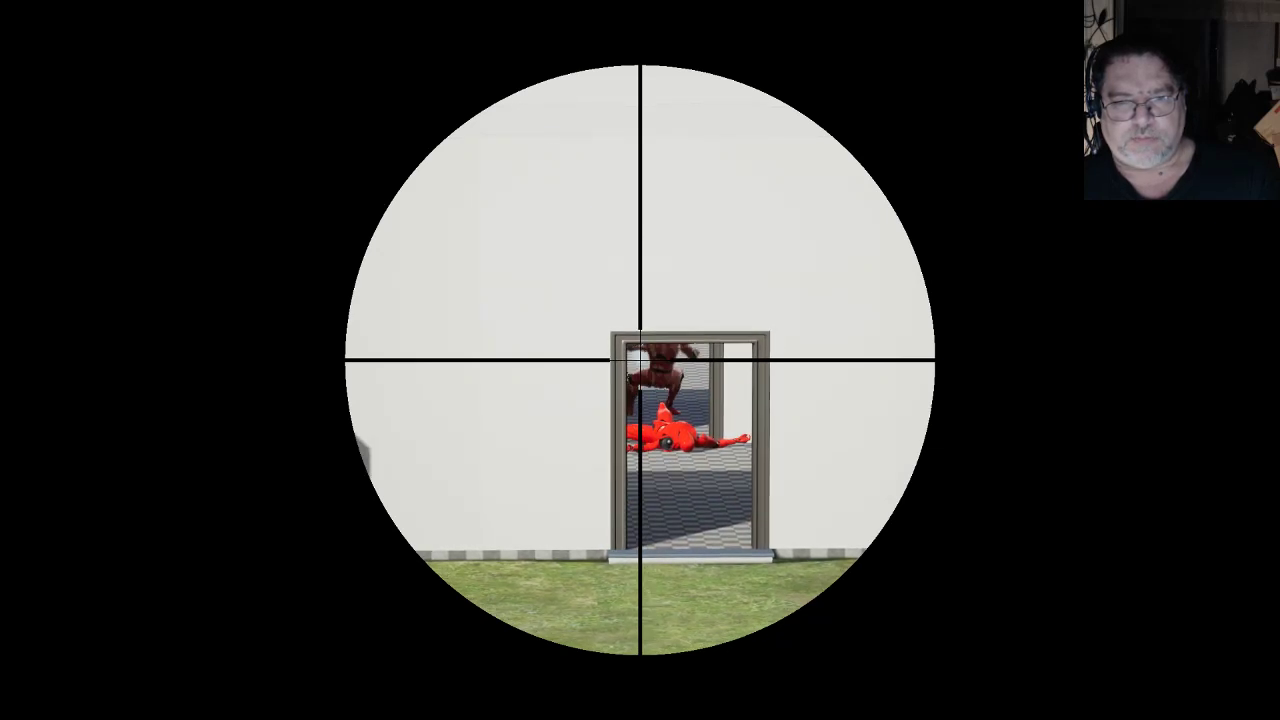
right_click(640, 360)
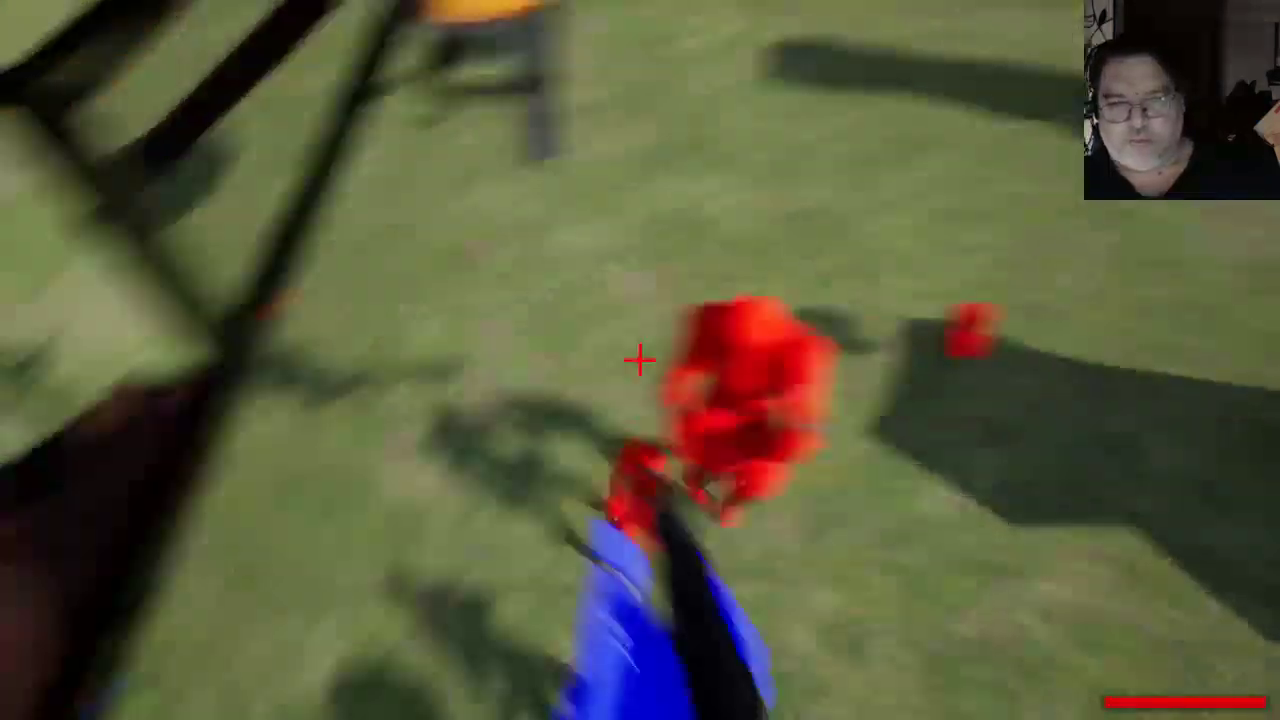
Back away from the staircase platform across the grass and shoot the red bots chasing the player
key(s)
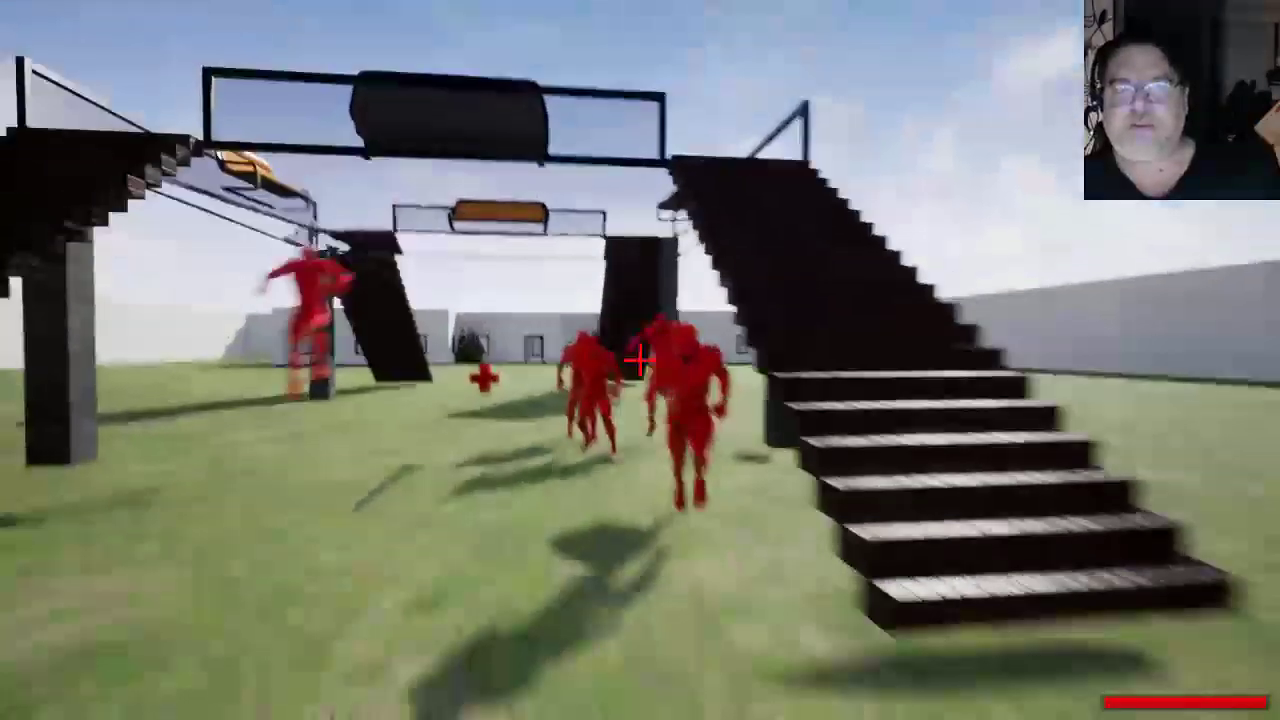
key(s)
key(s)
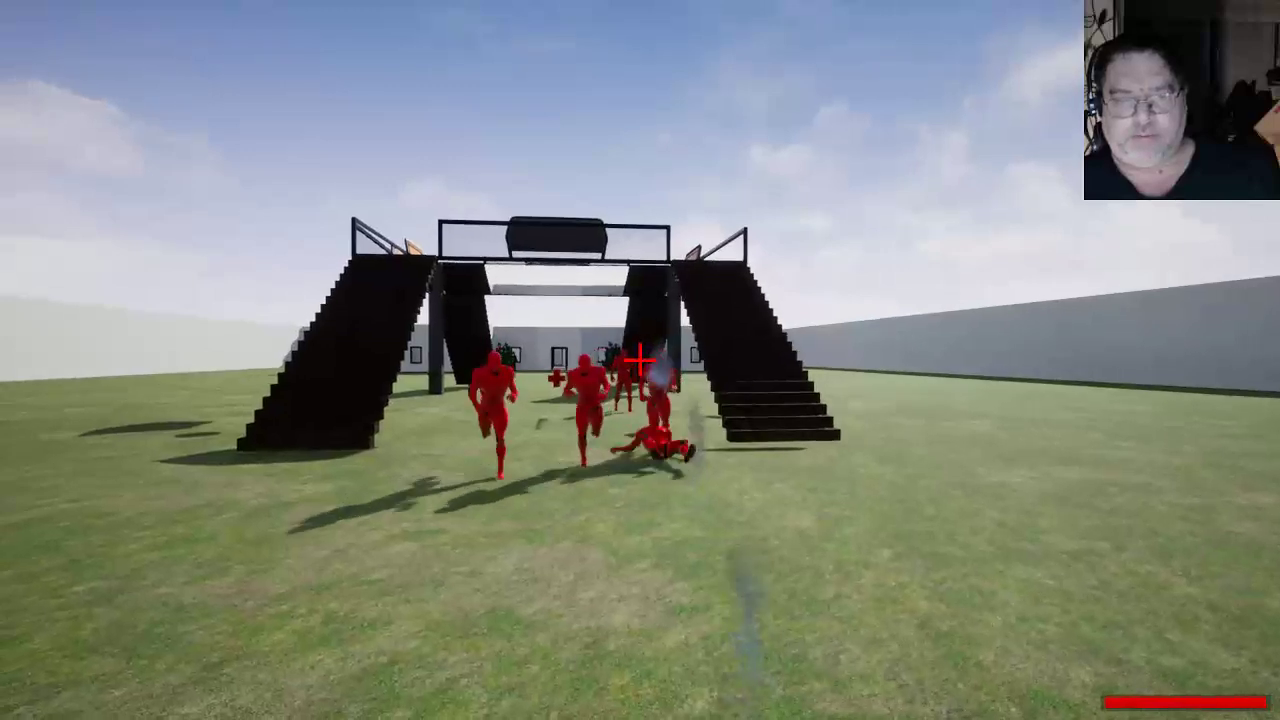
click(640, 360)
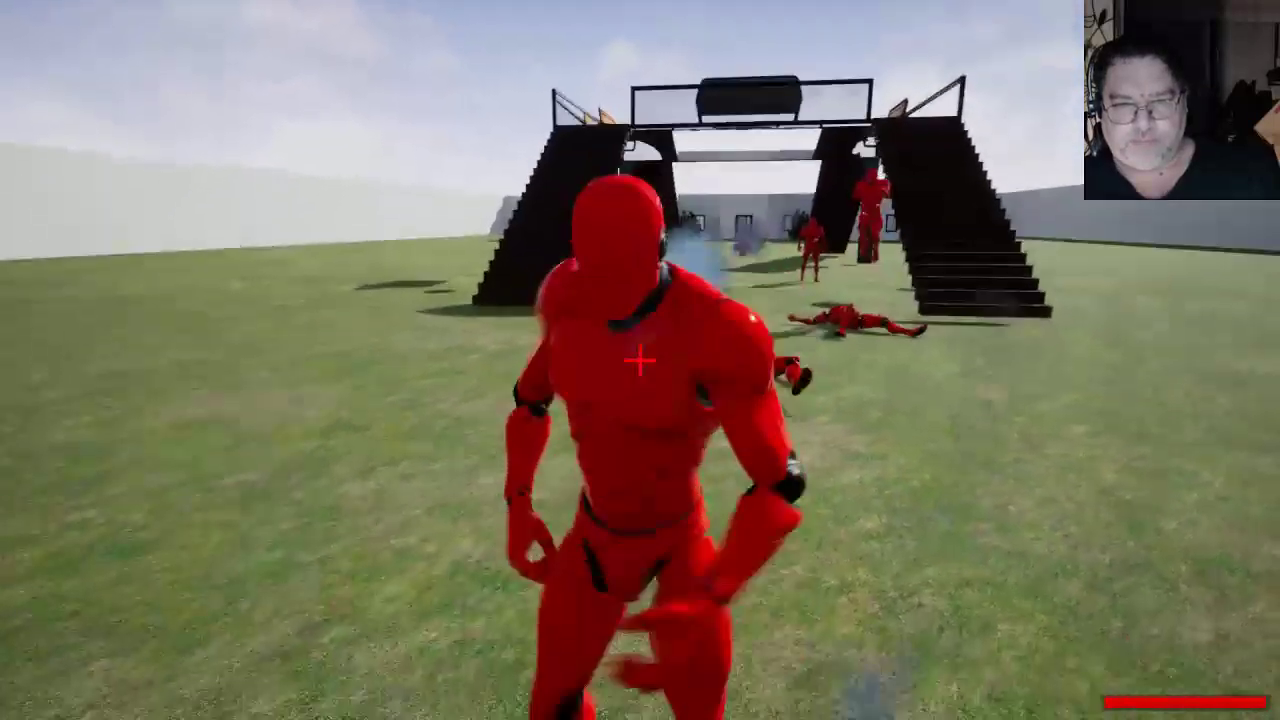
click(640, 360)
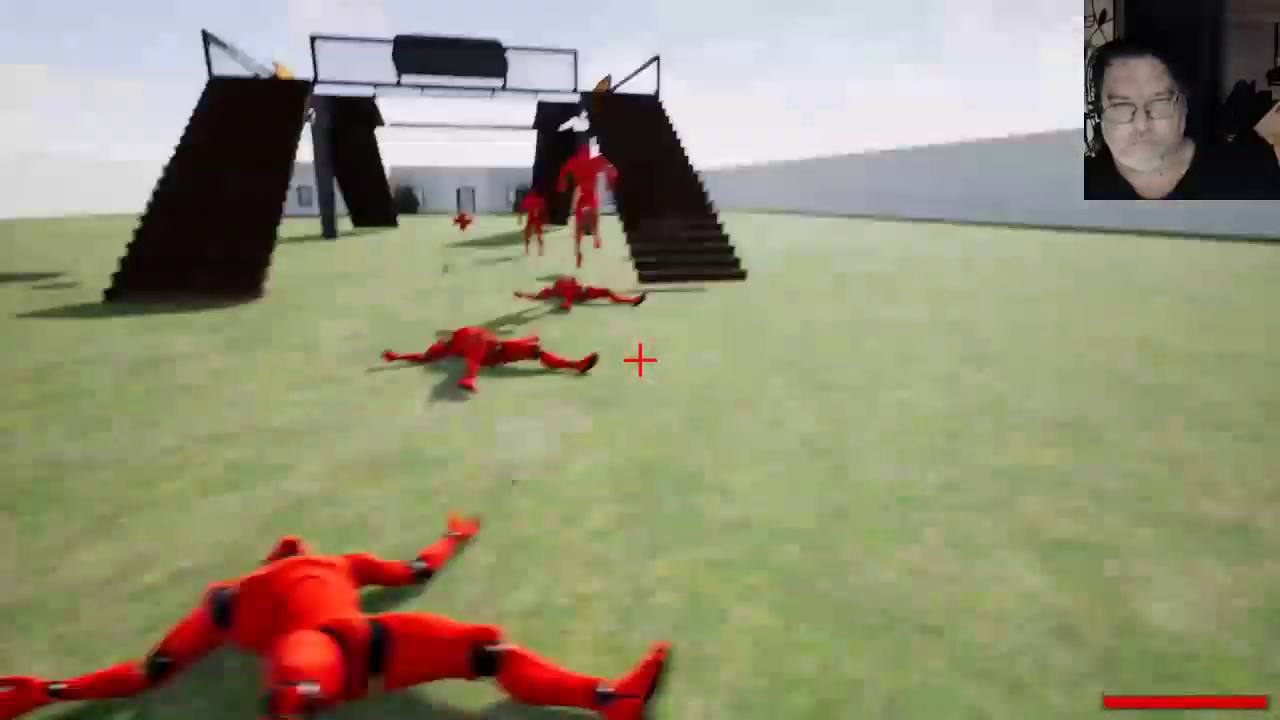
Walk to a bench on the platform, sit the character down on it and stand back up
key(w)
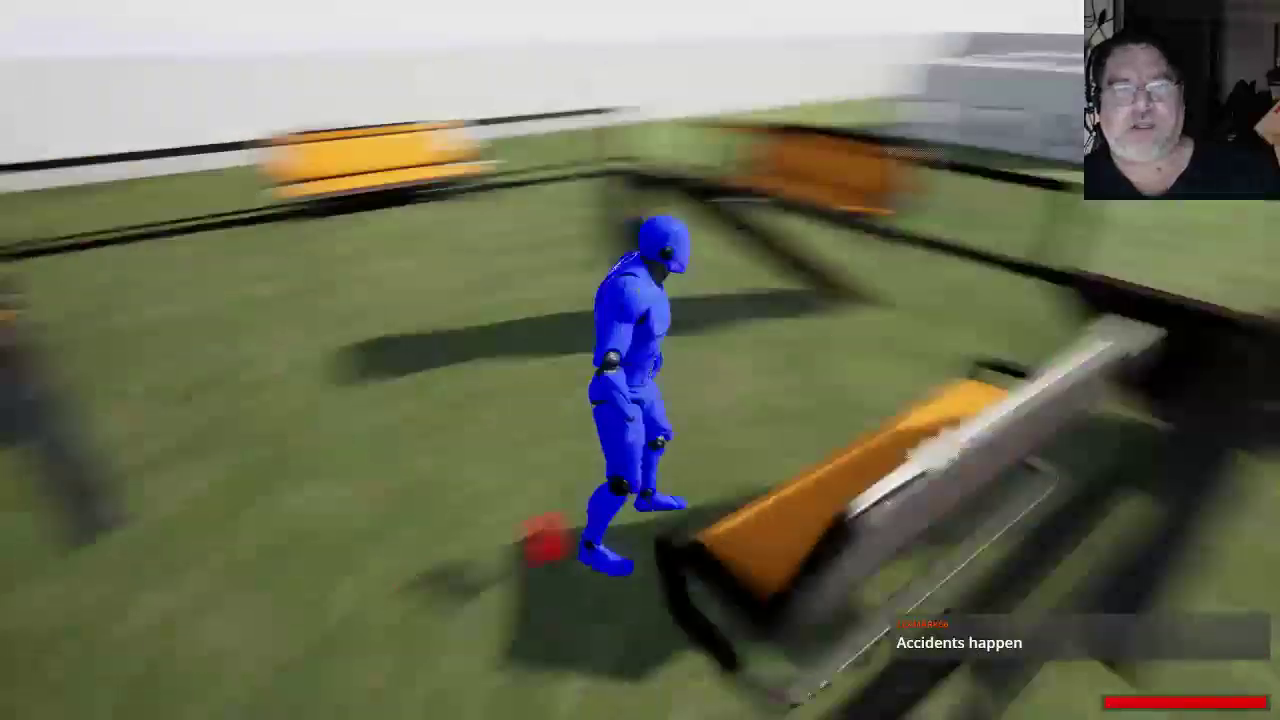
key(w)
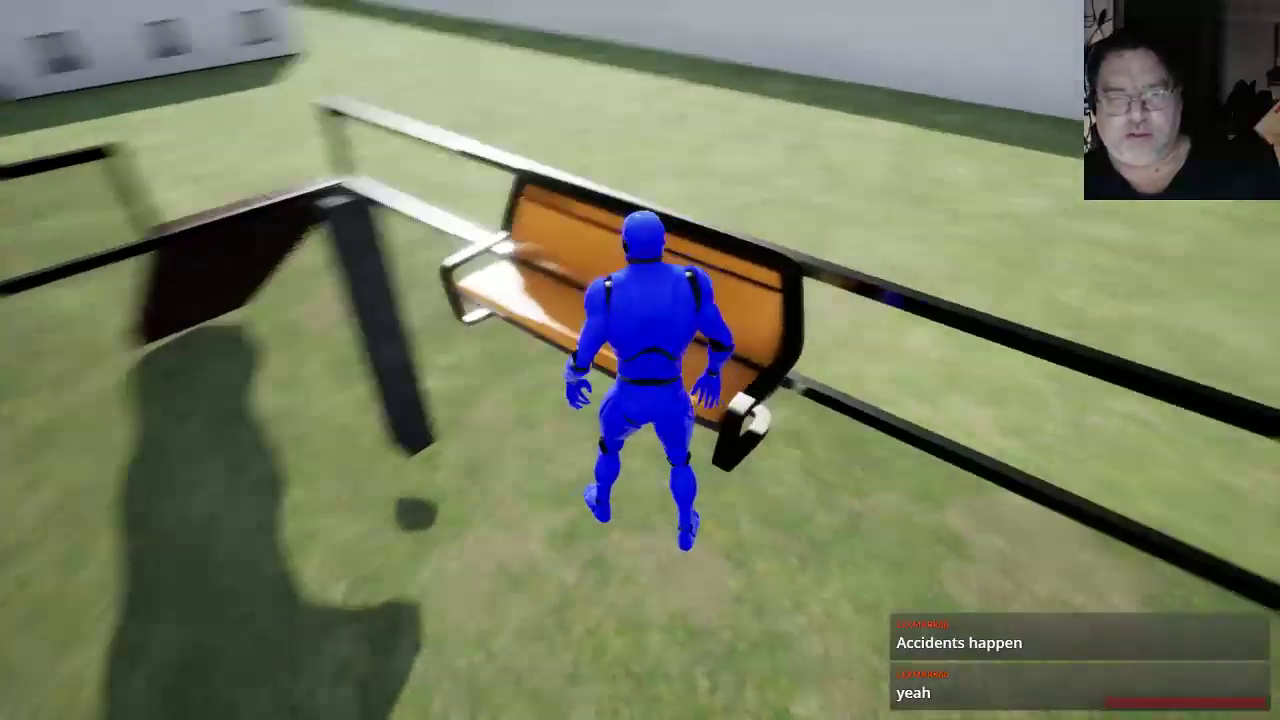
key(a)
key(e)
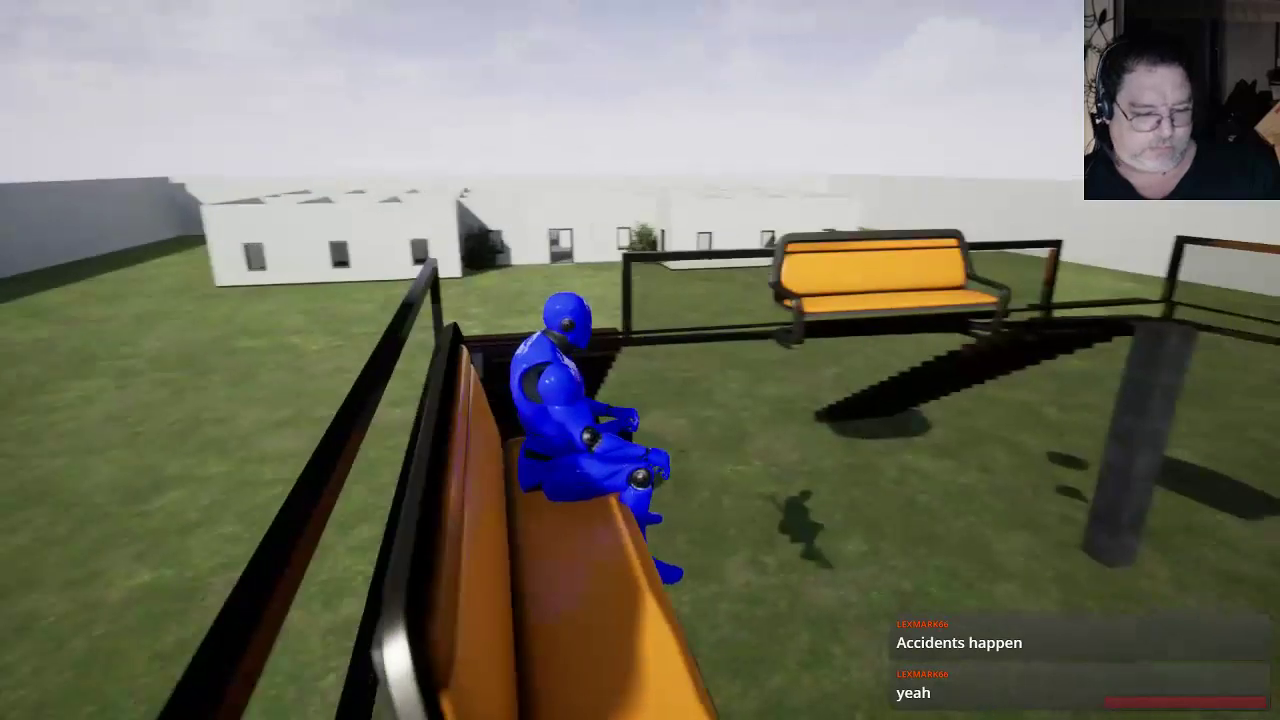
key(e)
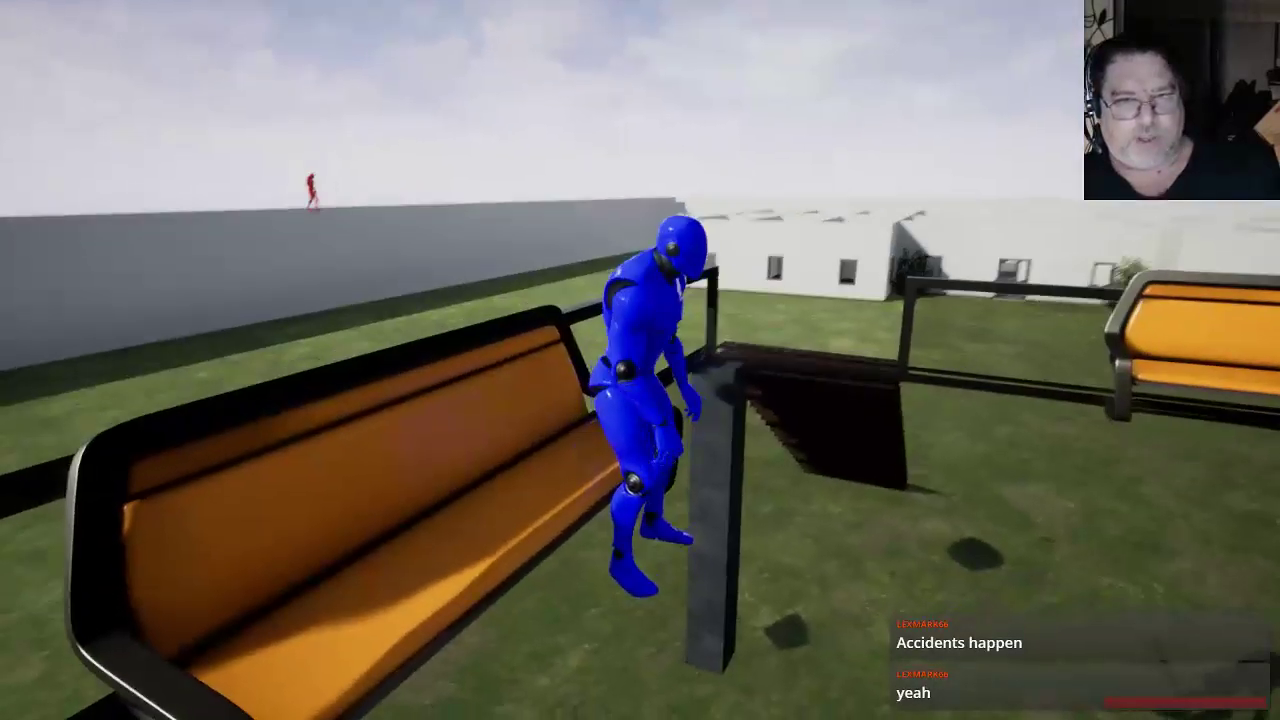
Walk to the railing, shoot at the red bot on the wall through the sniper scope and return to third-person view
key(w)
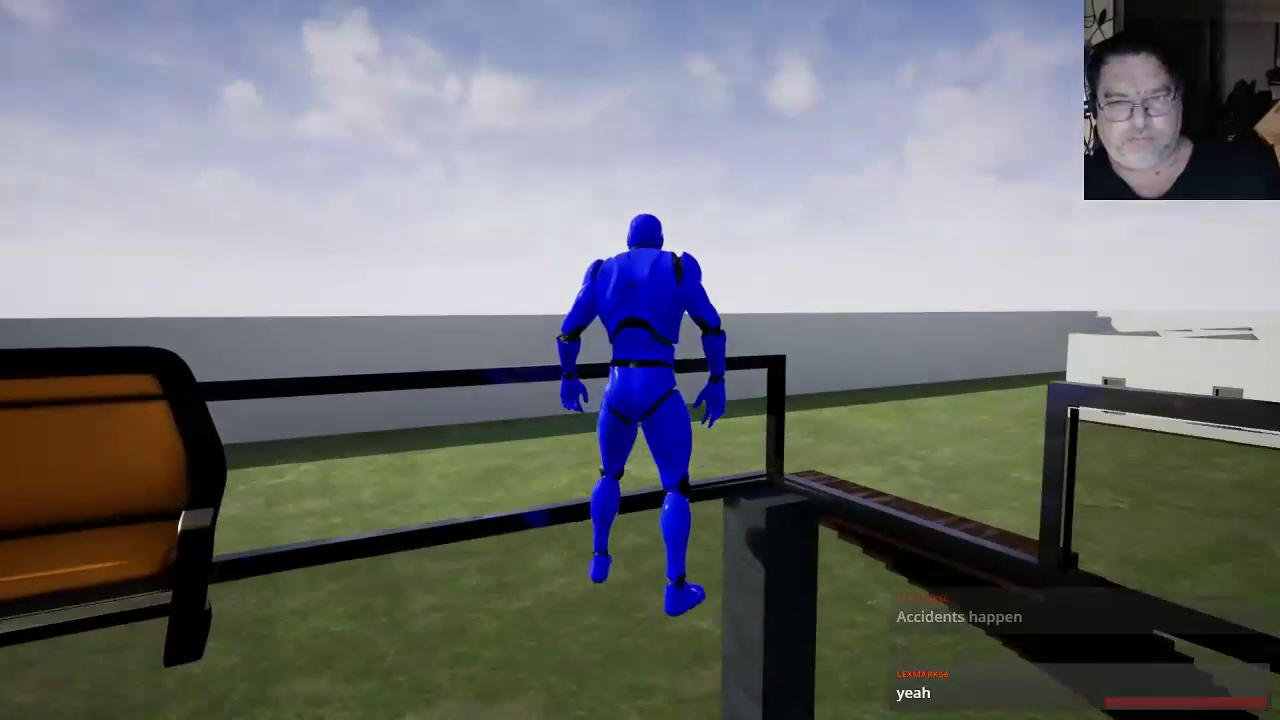
key(v)
key(z)
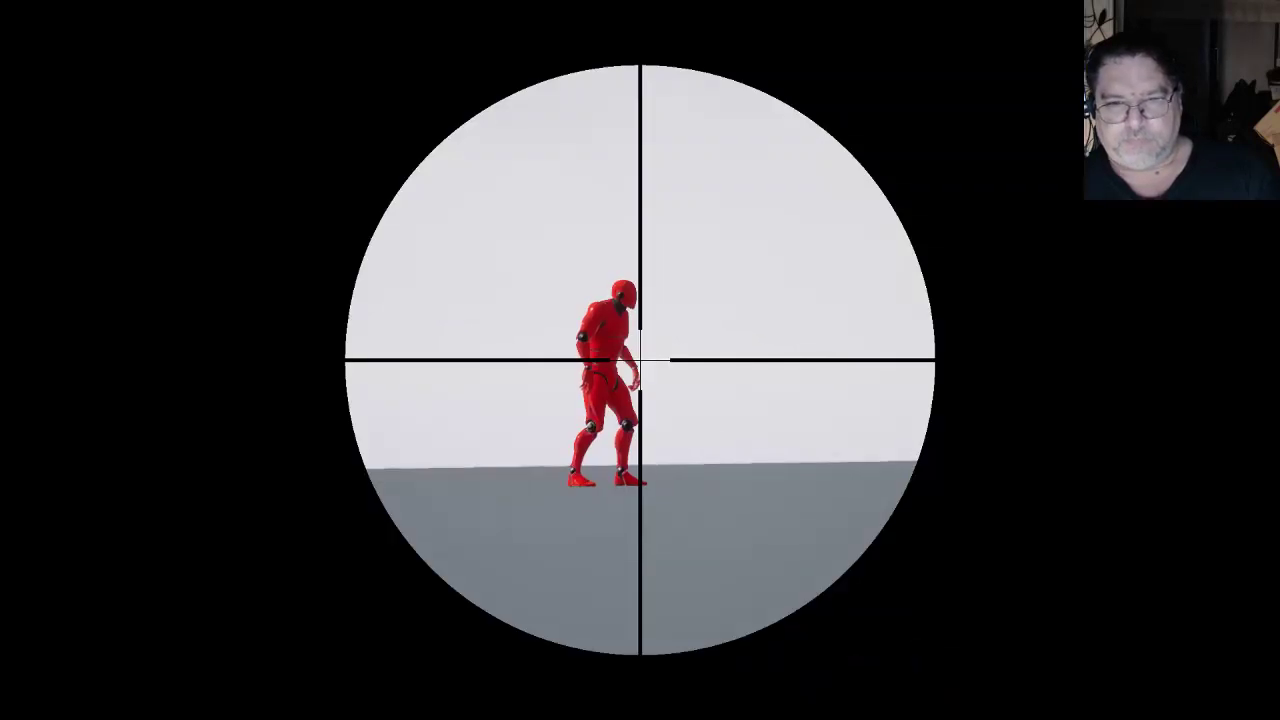
click(640, 360)
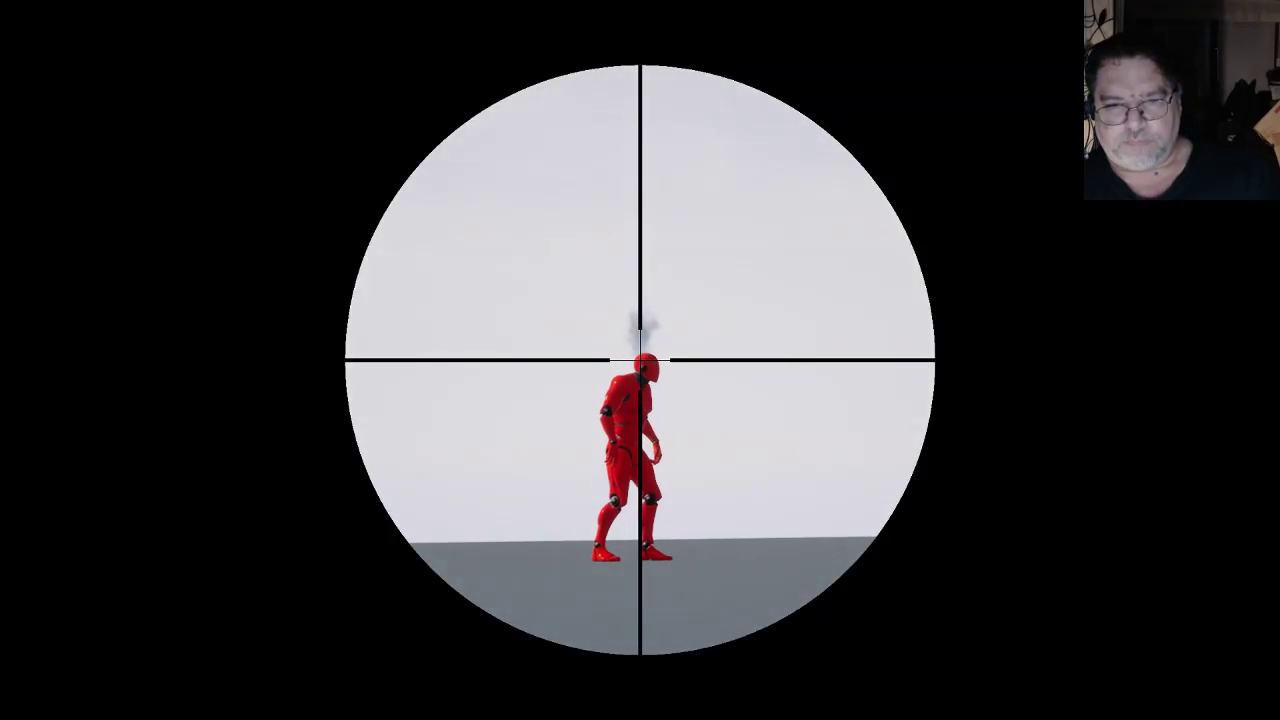
key(z)
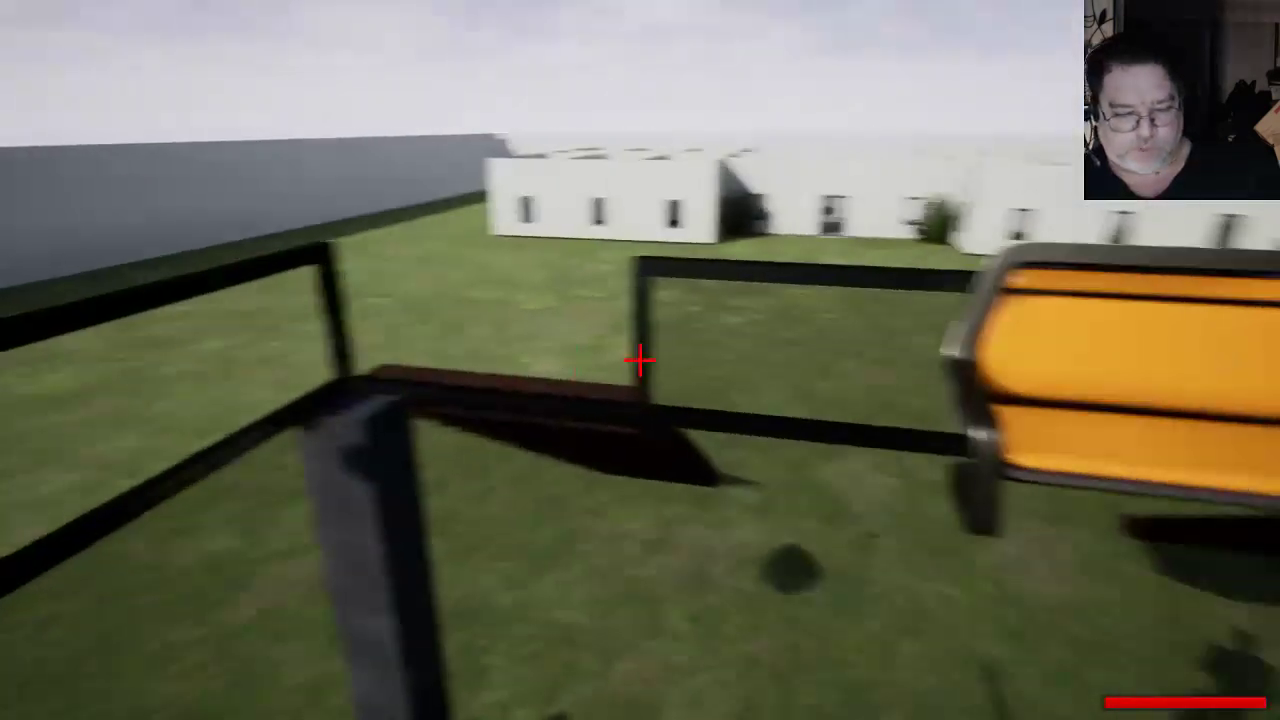
key(v)
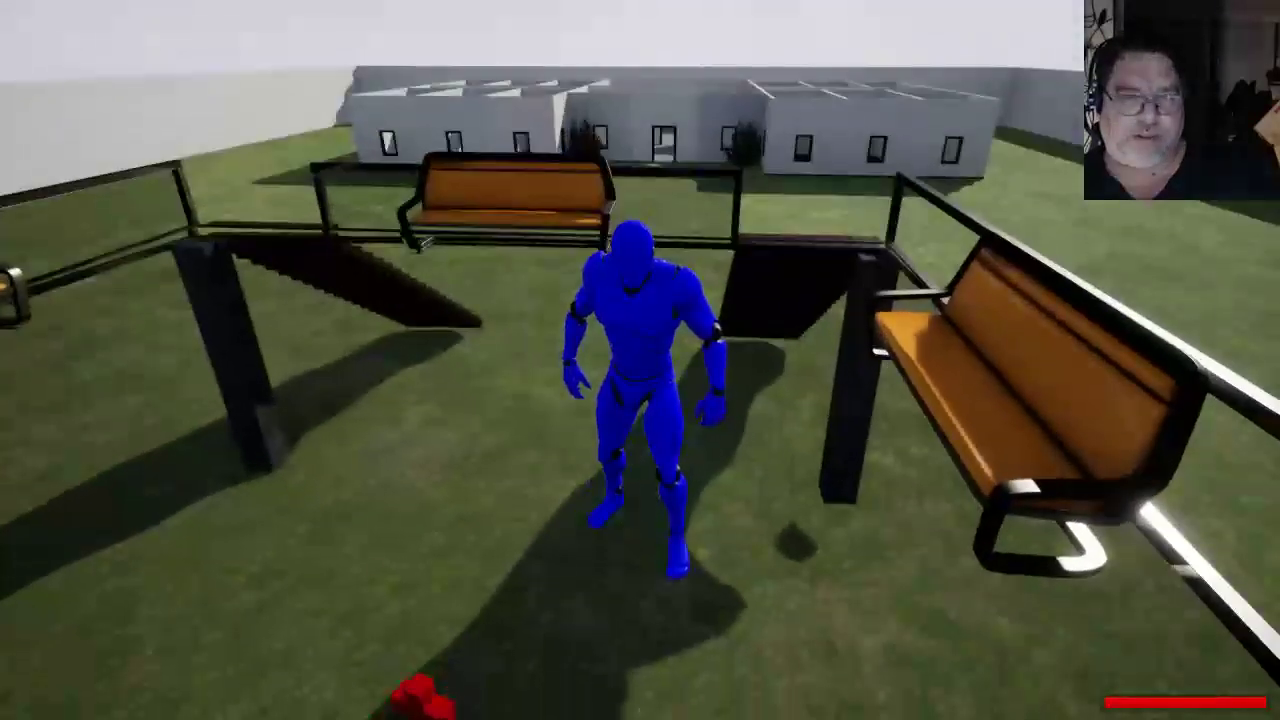
Leave the match for the main menu and exit the game
key(Escape)
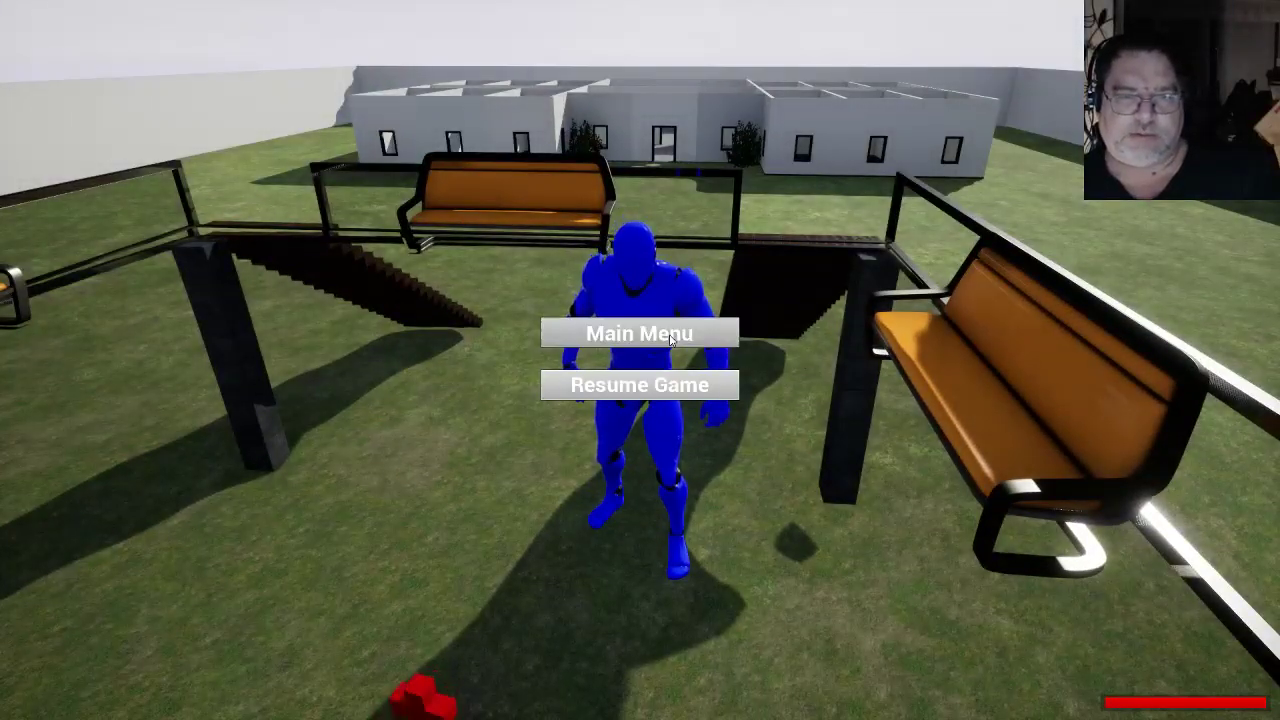
click(665, 335)
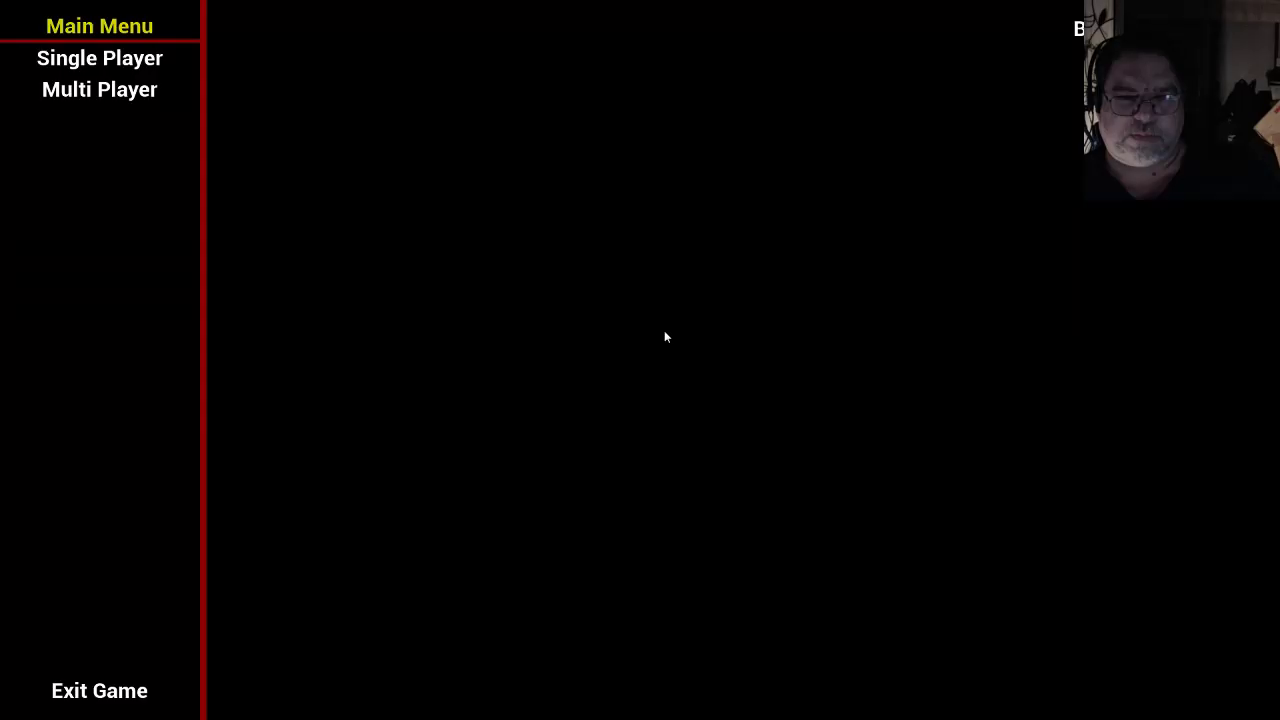
click(102, 700)
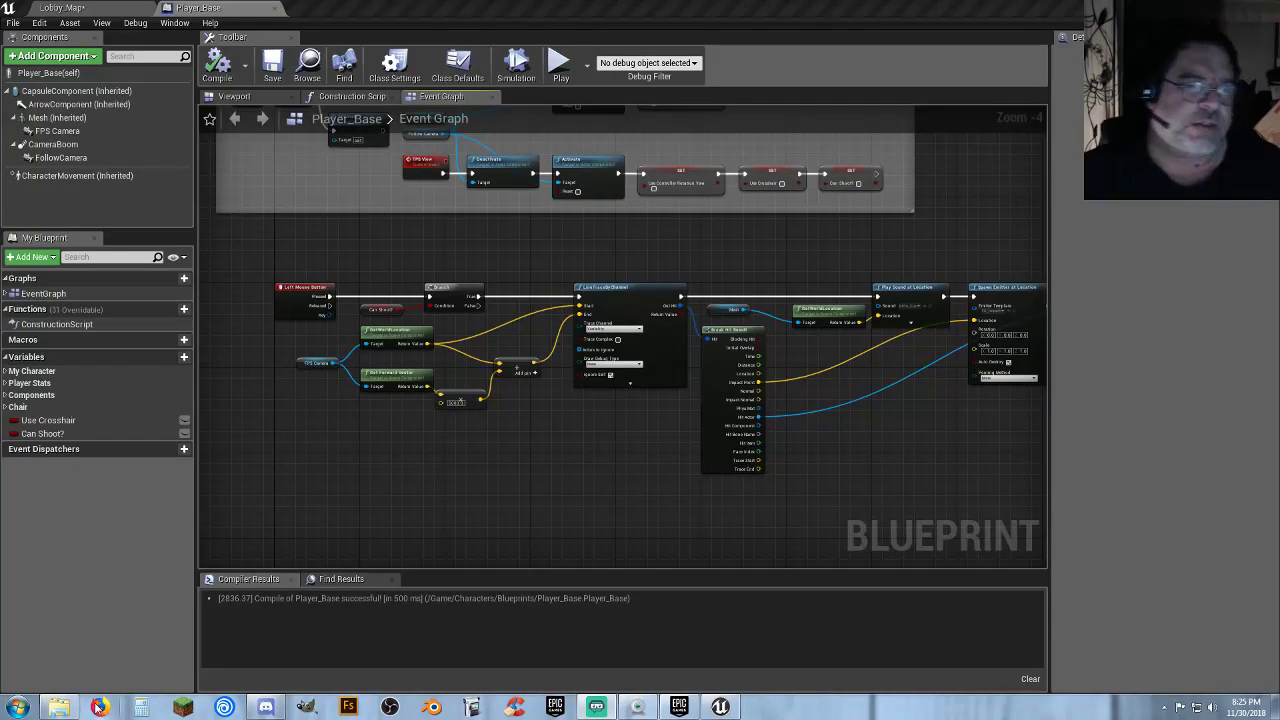
Close the Player_Base blueprint and save all changed content, including Lobby_Map
click(338, 521)
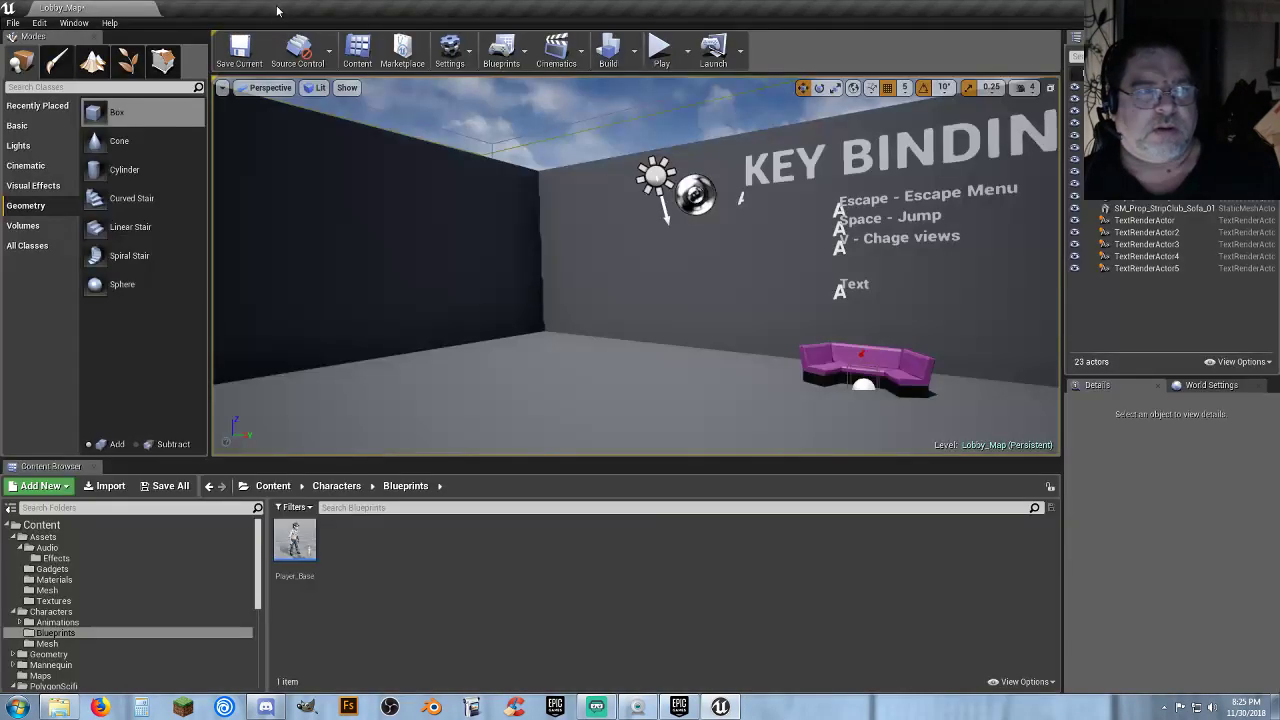
click(273, 8)
click(163, 488)
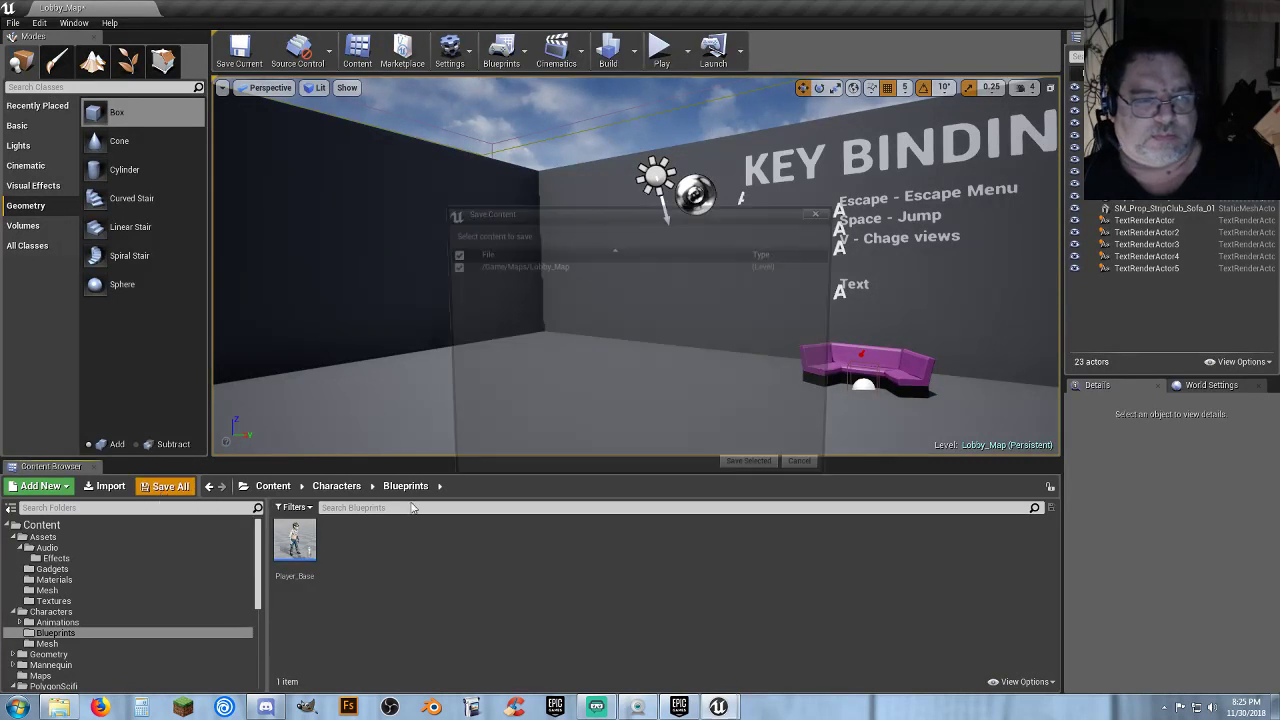
click(745, 478)
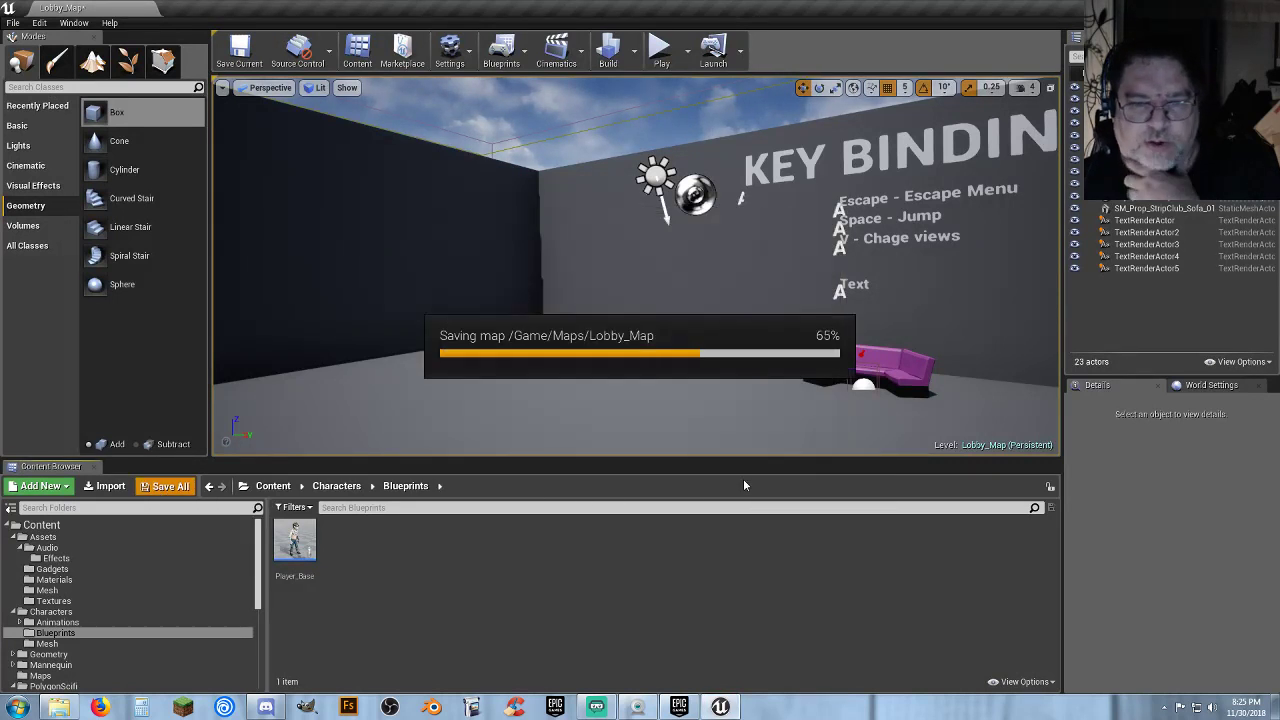
Open the Training project and decline restoring its previously open assets, with the restore prompt set not to show again
click(13, 22)
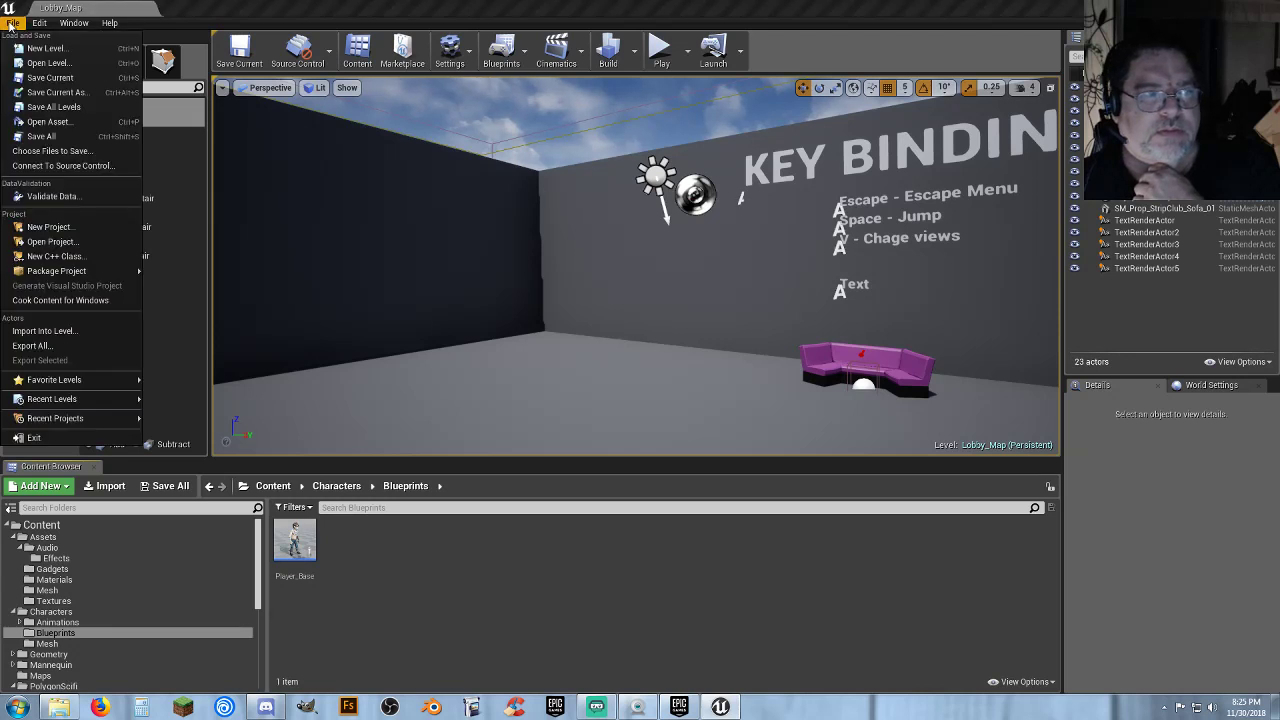
click(75, 243)
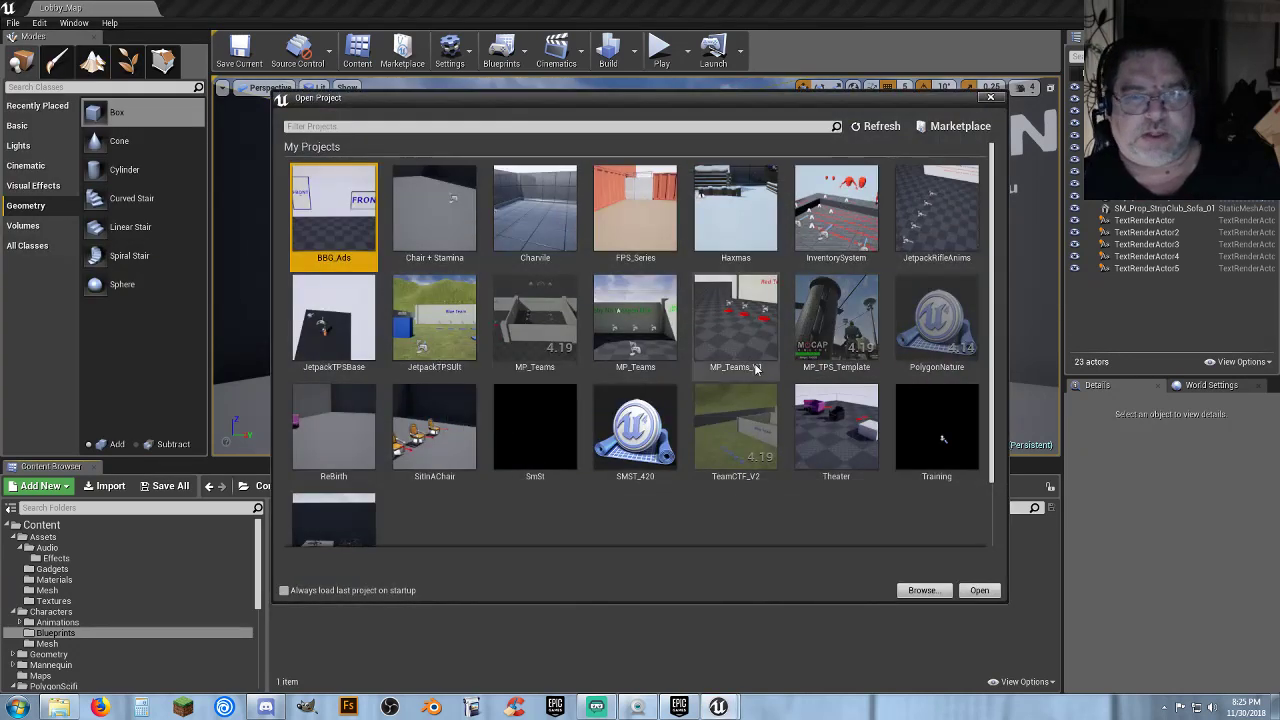
scroll(700, 370, down, 2)
click(935, 375)
double_click(934, 372)
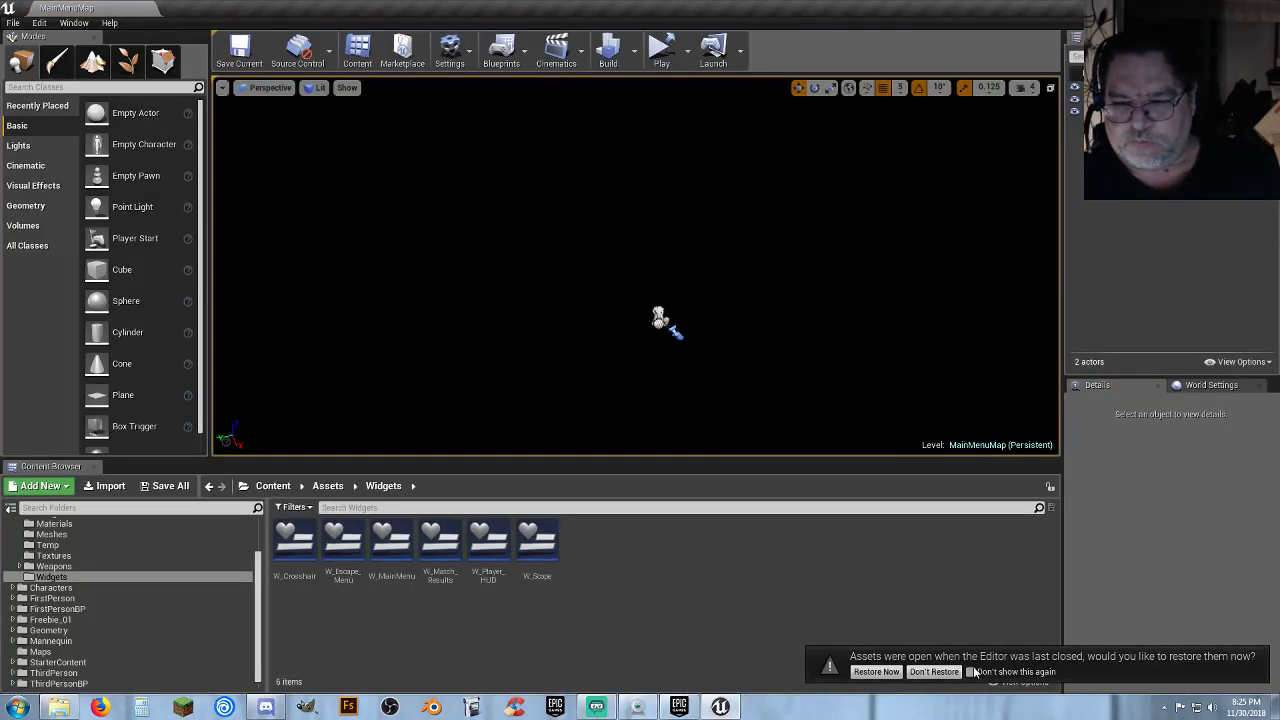
click(970, 672)
click(933, 672)
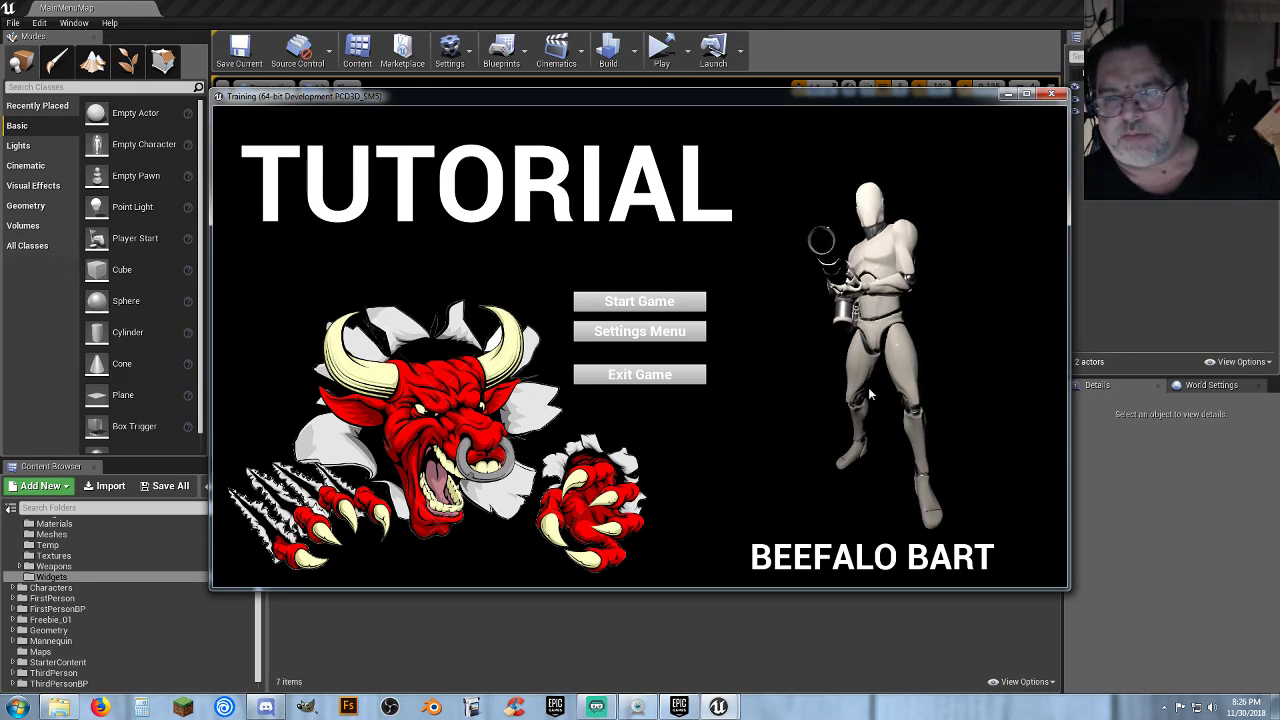
Open the Training game's settings and switch the resolution to 1920x1080 and back to 1280x720
click(692, 331)
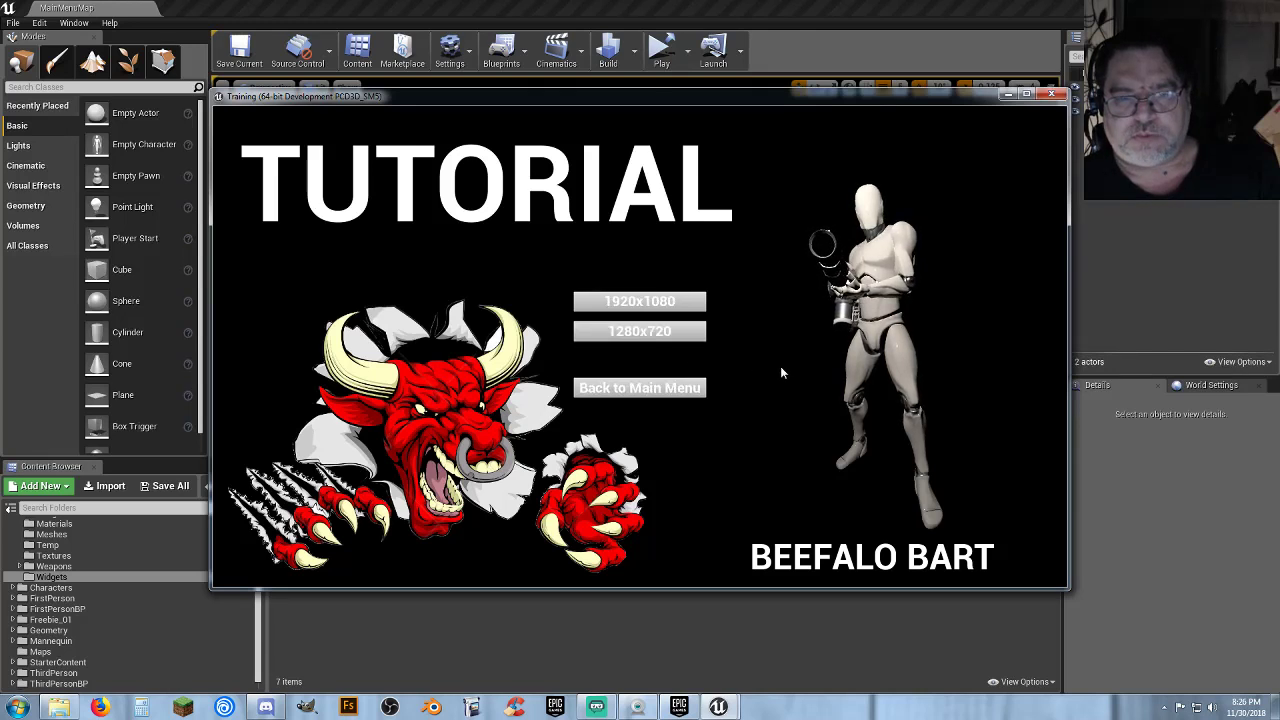
click(698, 301)
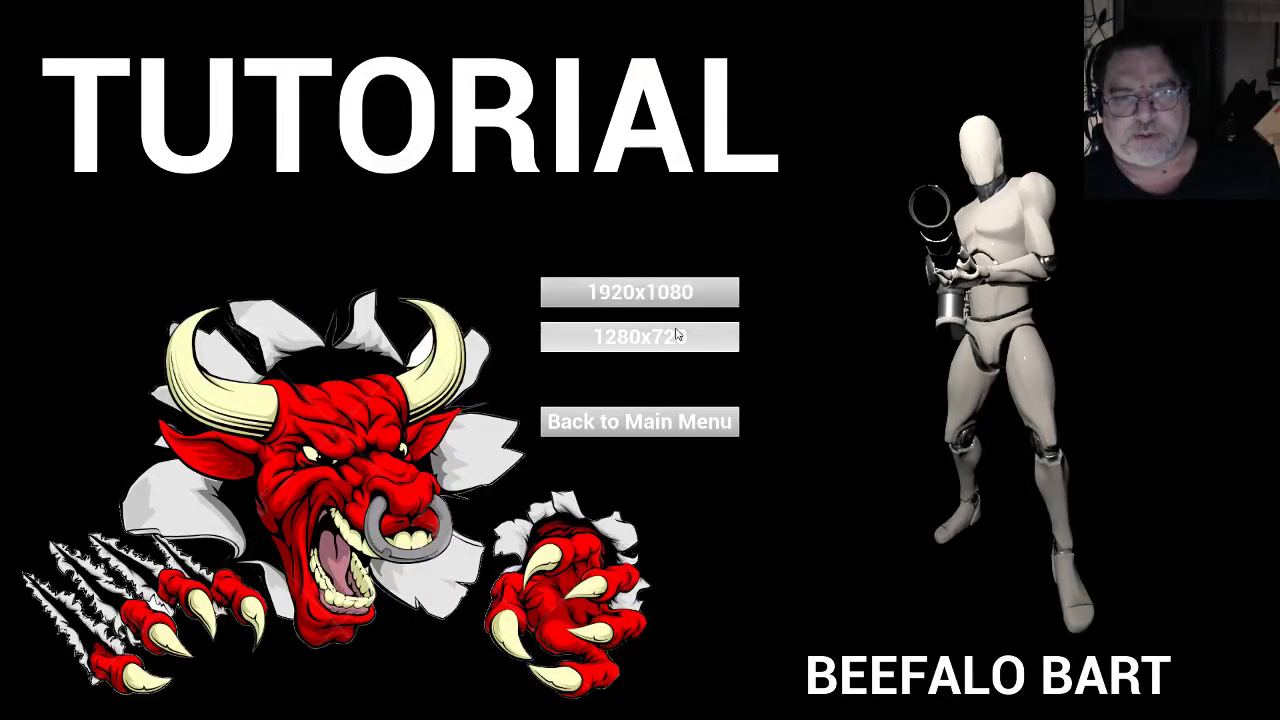
click(673, 341)
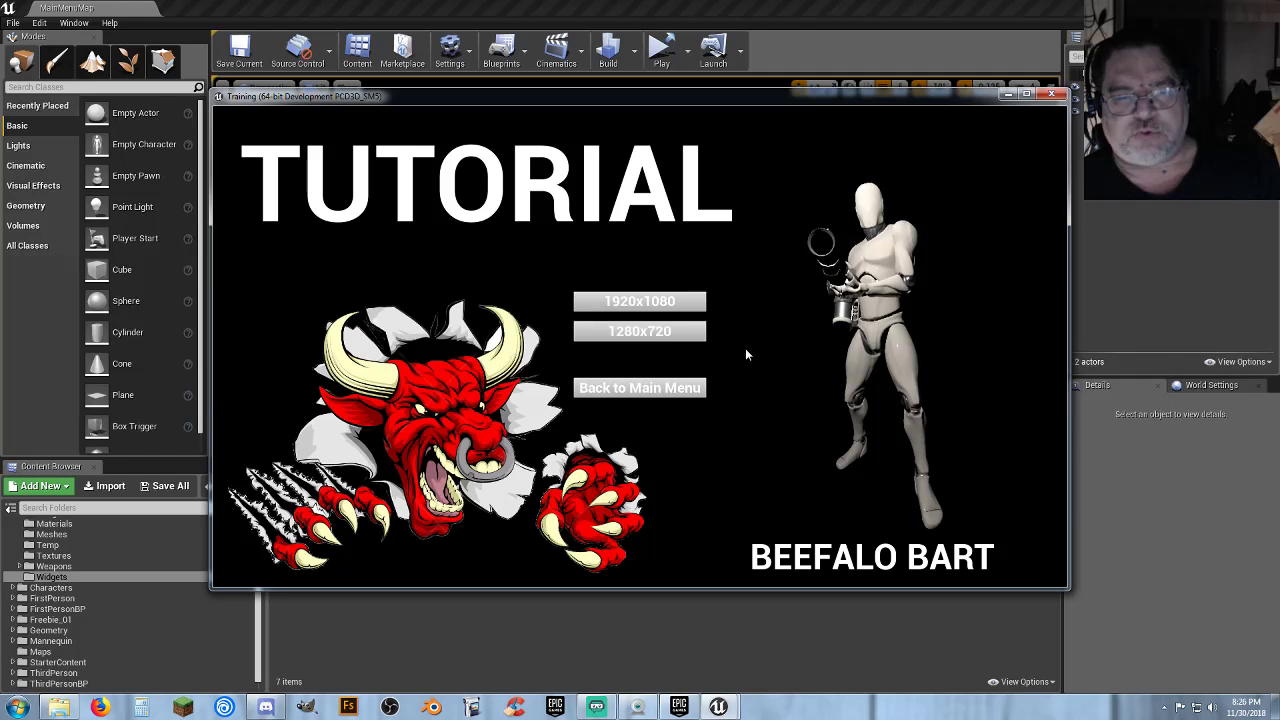
Leave the resolution settings for the main menu and start the Training game
click(660, 389)
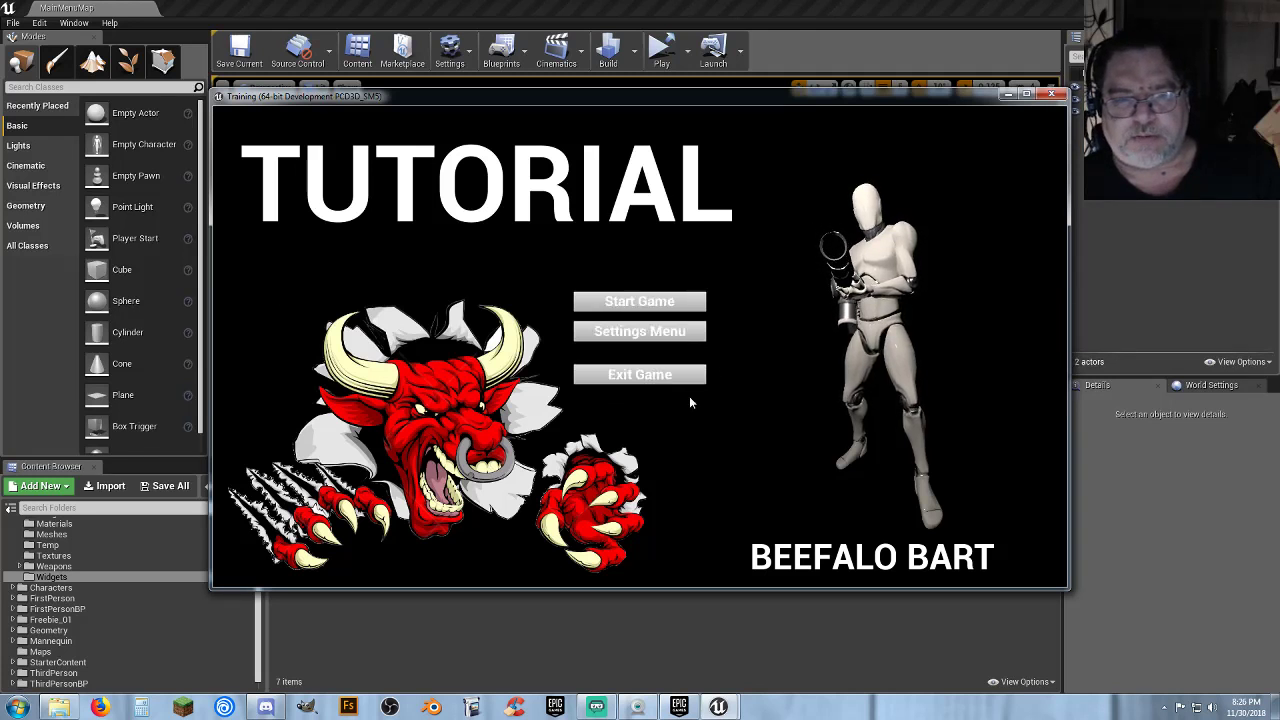
click(700, 334)
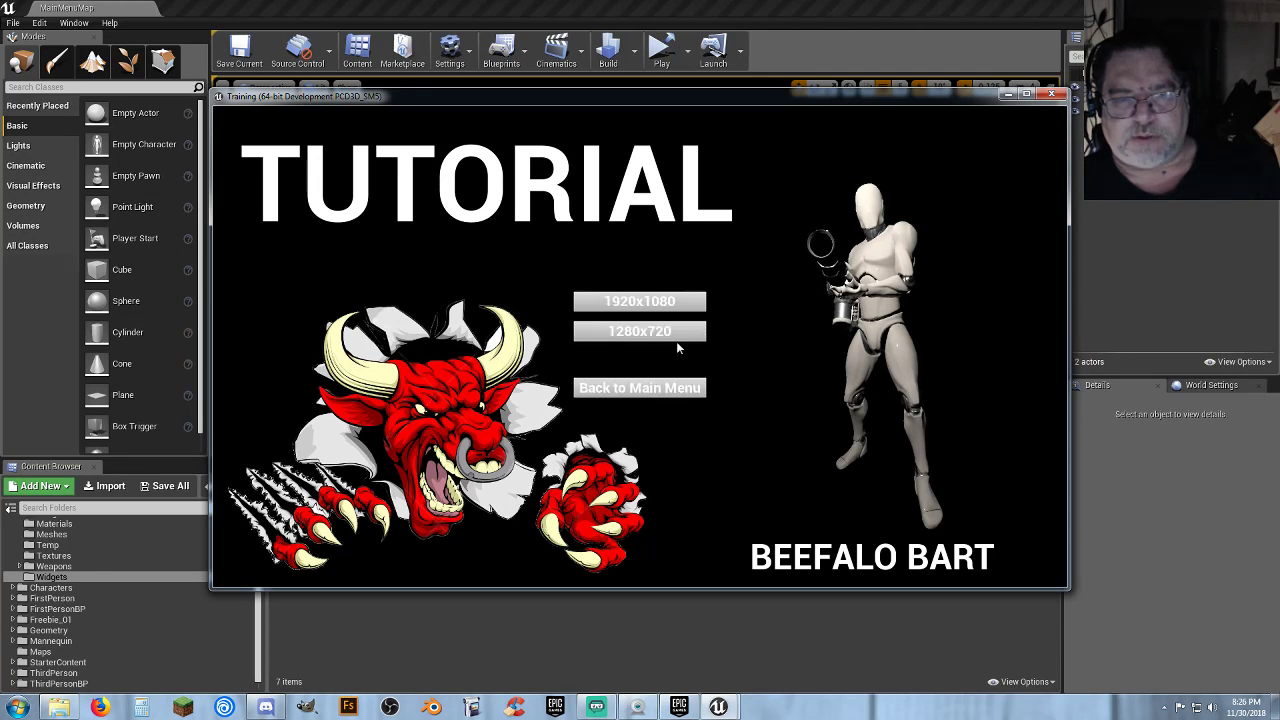
click(689, 378)
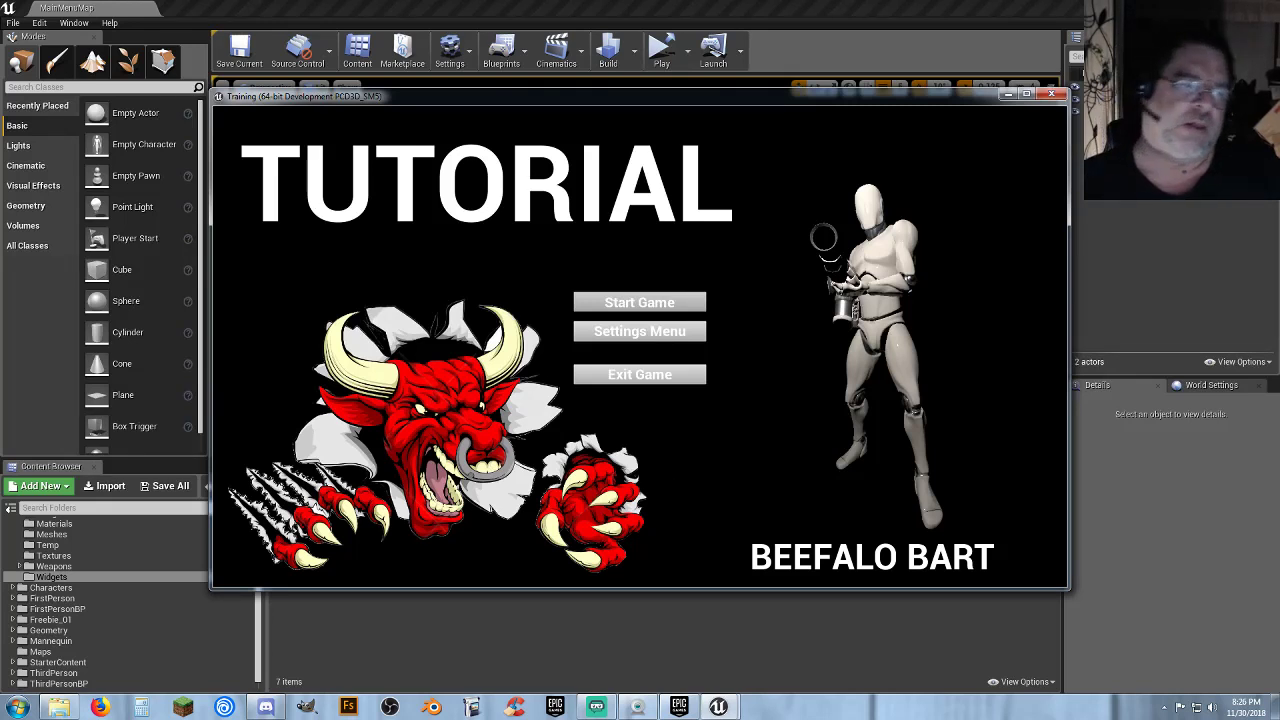
click(651, 303)
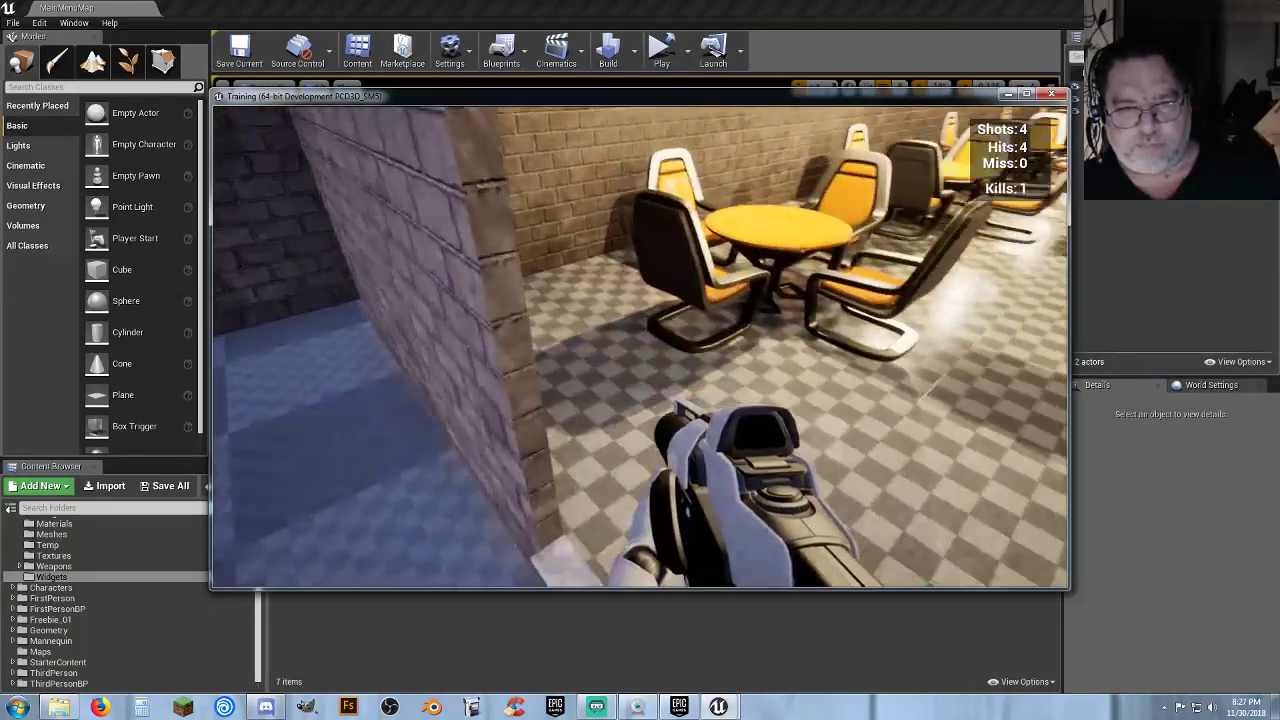
Explore the street outside the furnished building and shoot the distant bot through the scope
key(d)
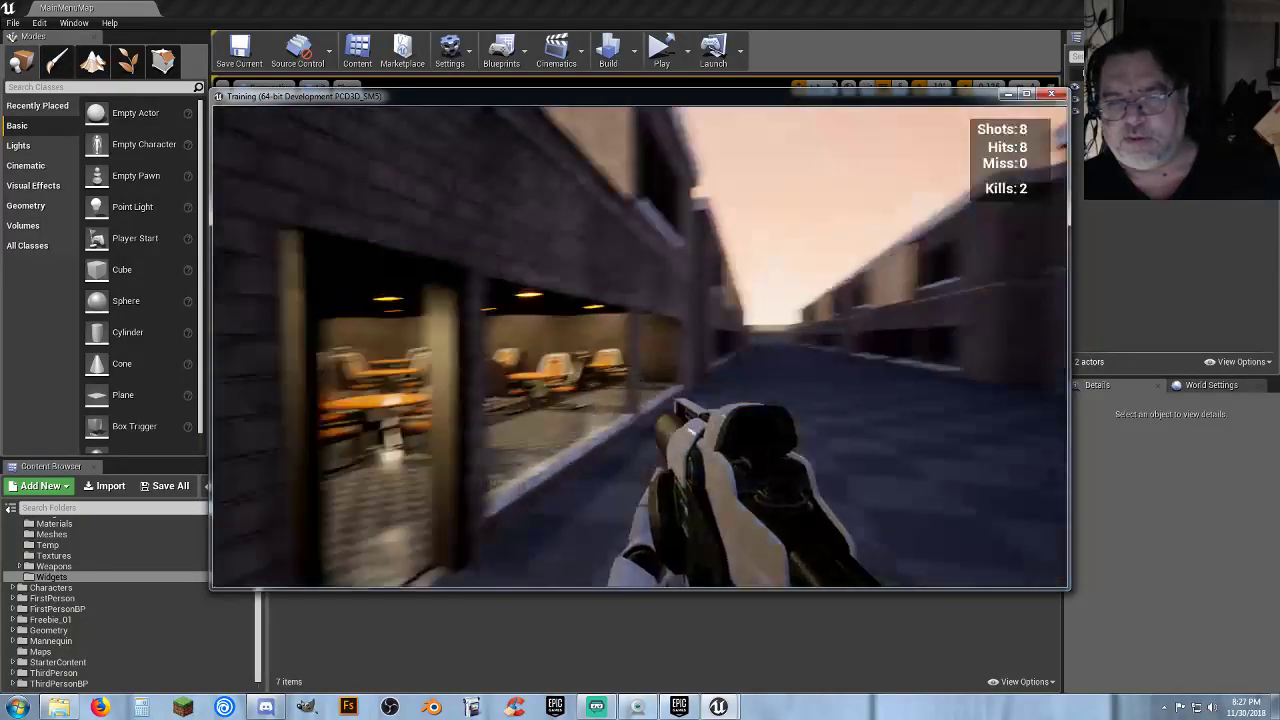
key(w)
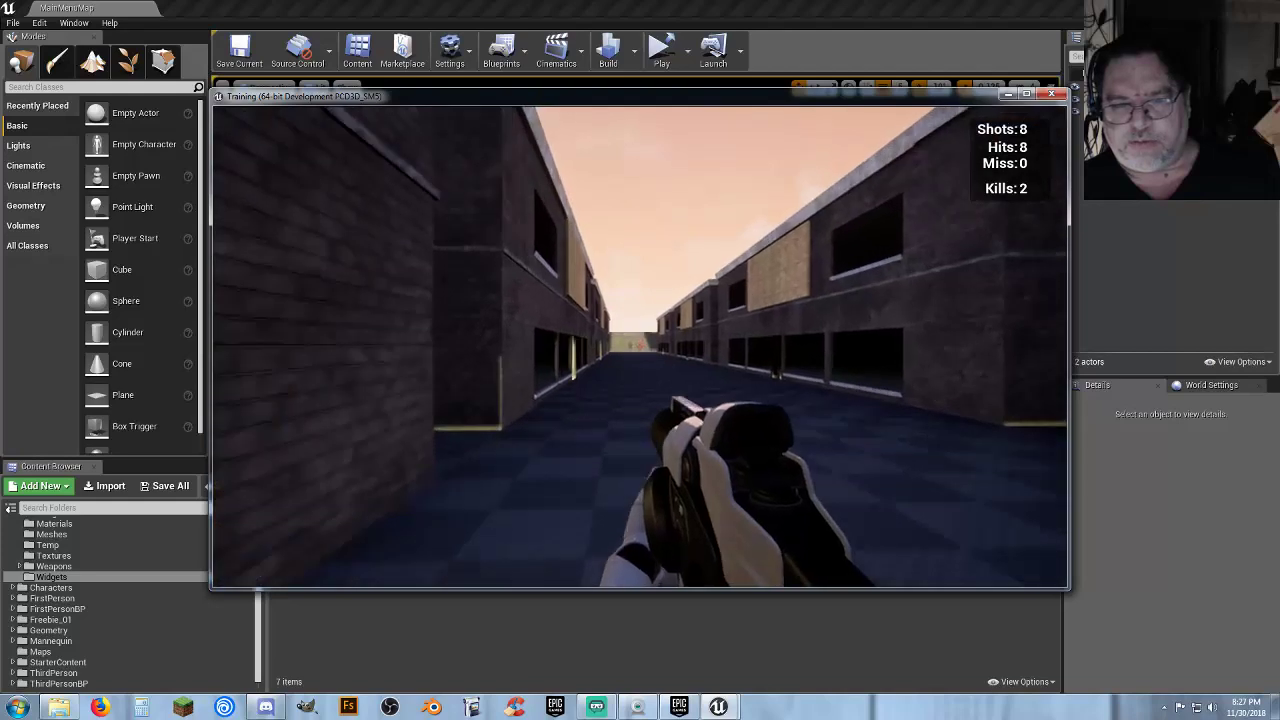
key(w)
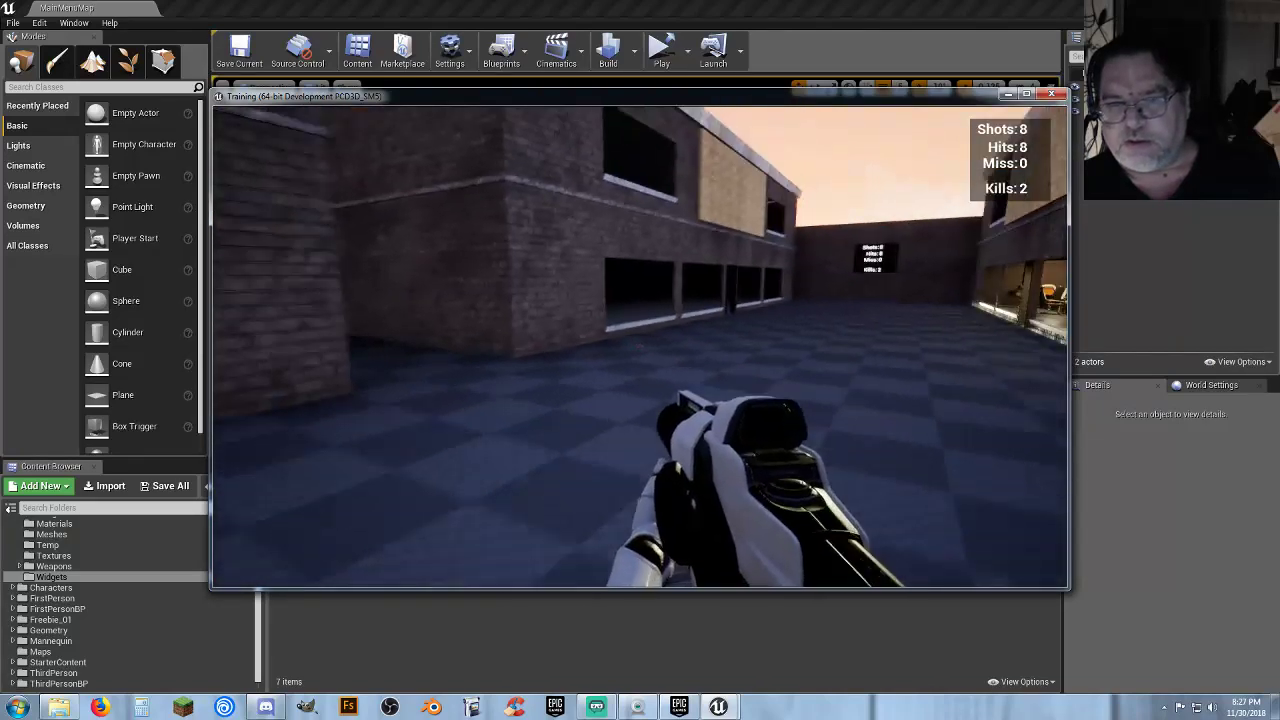
key(w)
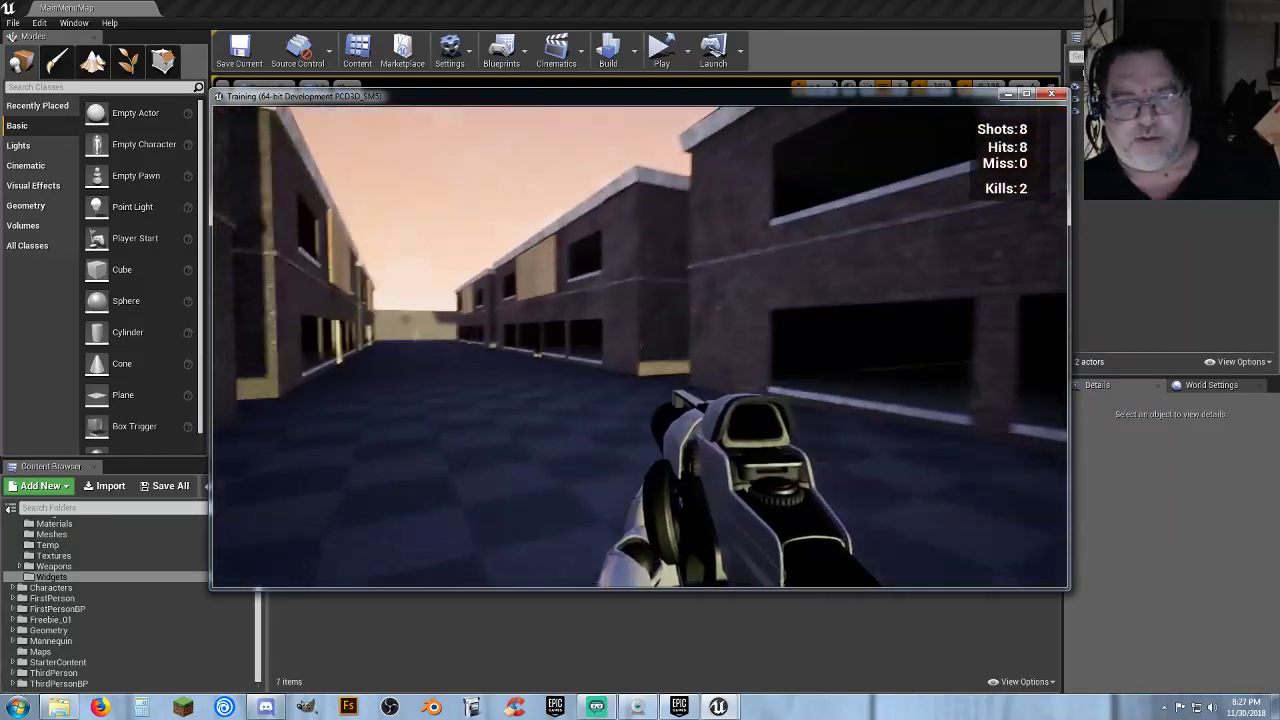
key(w)
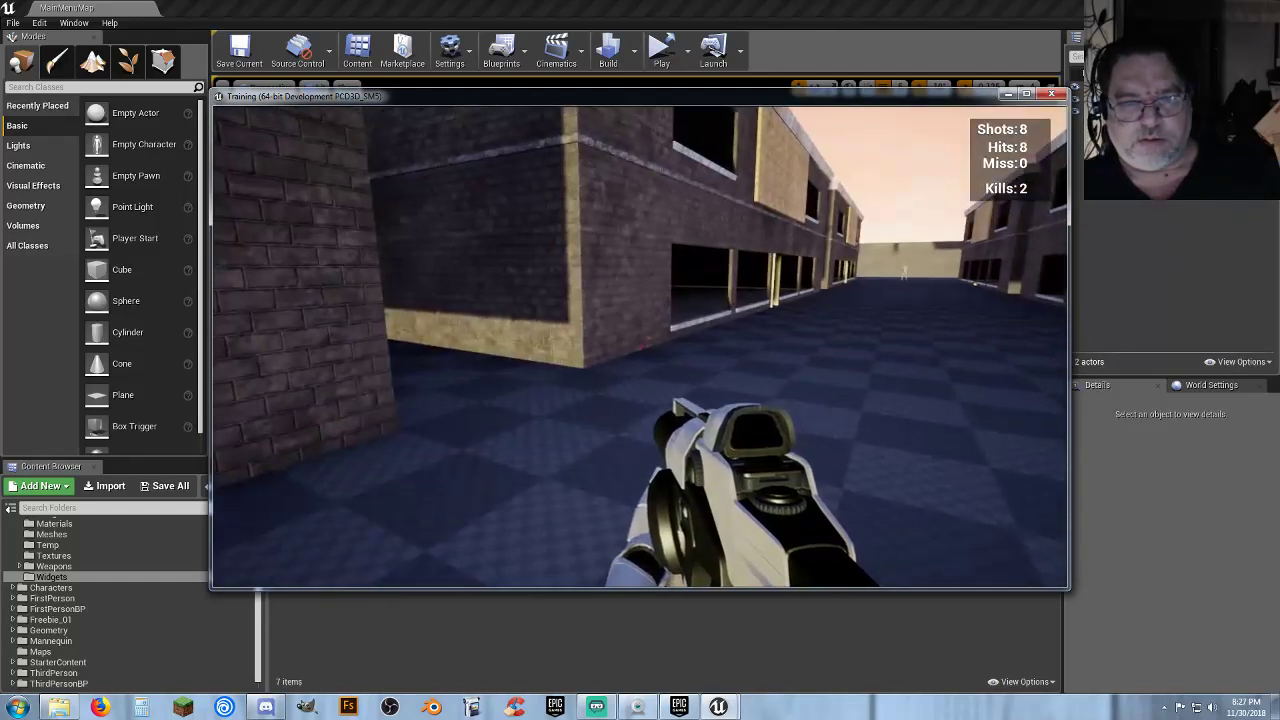
key(w)
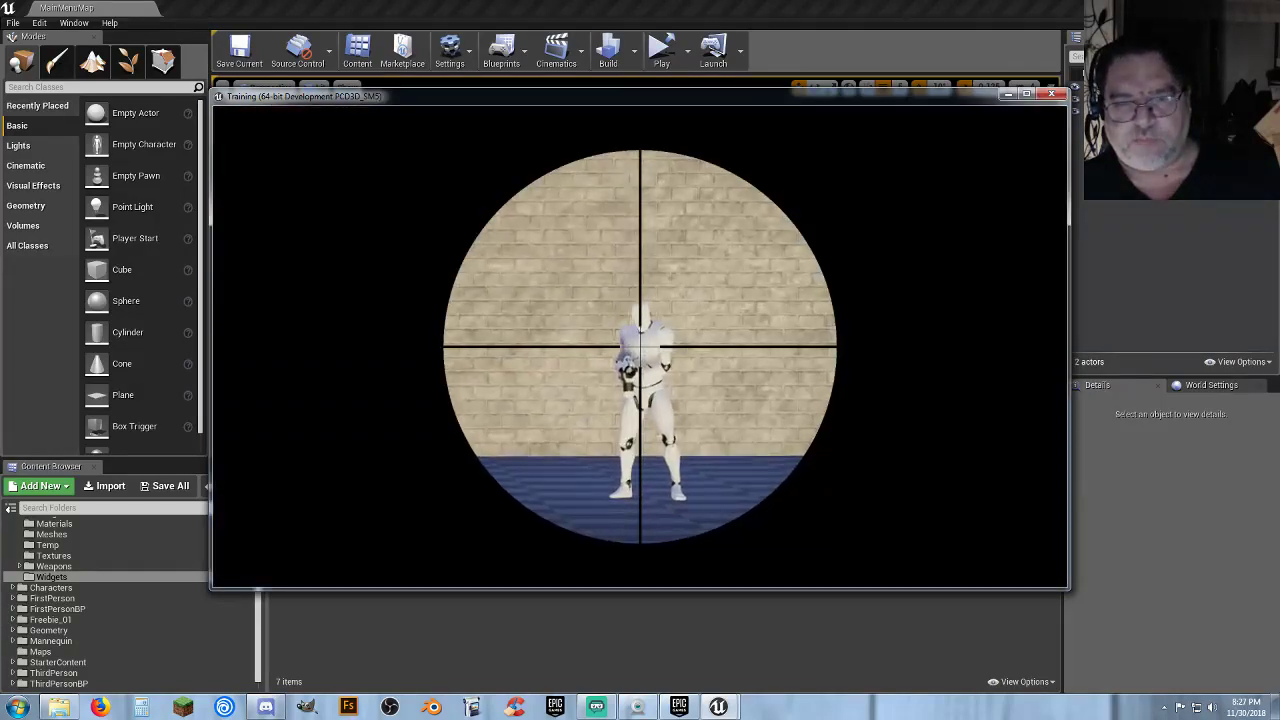
key(w)
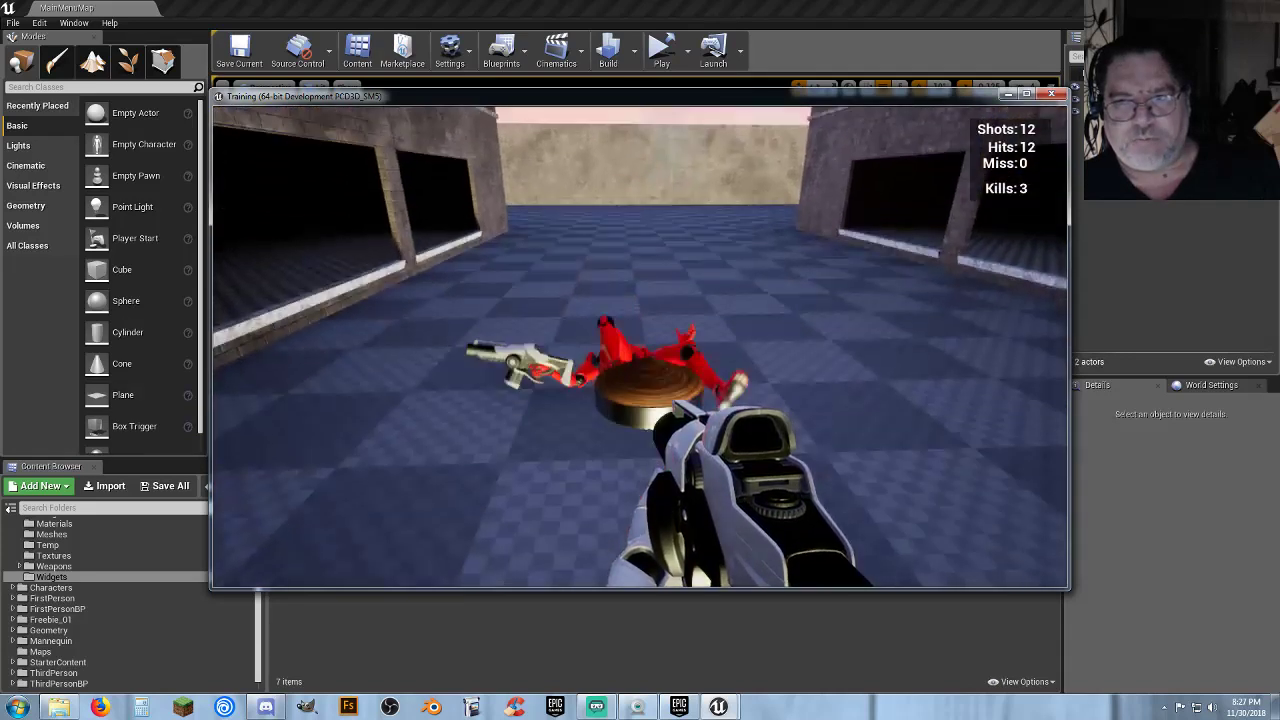
Walk back along the street to the furnished building's doorway while firing repeatedly at the building walls
key(w)
key(w)
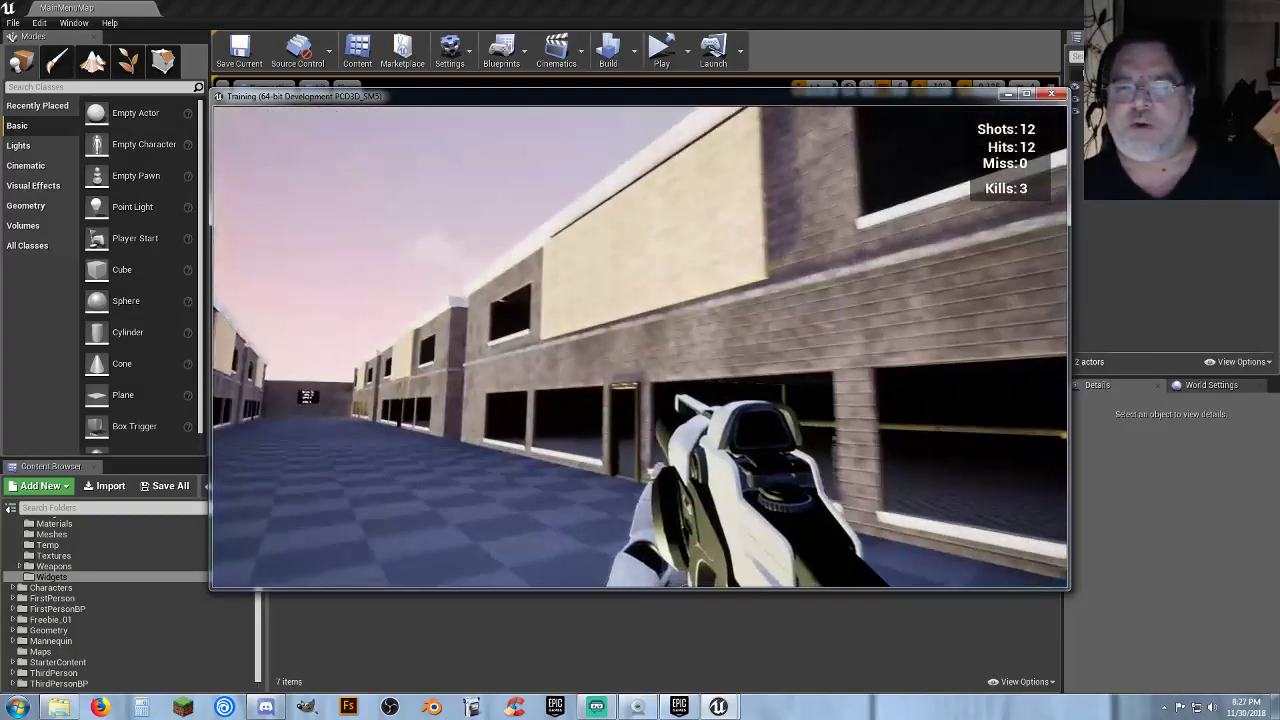
click(640, 345)
click(640, 345)
click(640, 345)
click(640, 345)
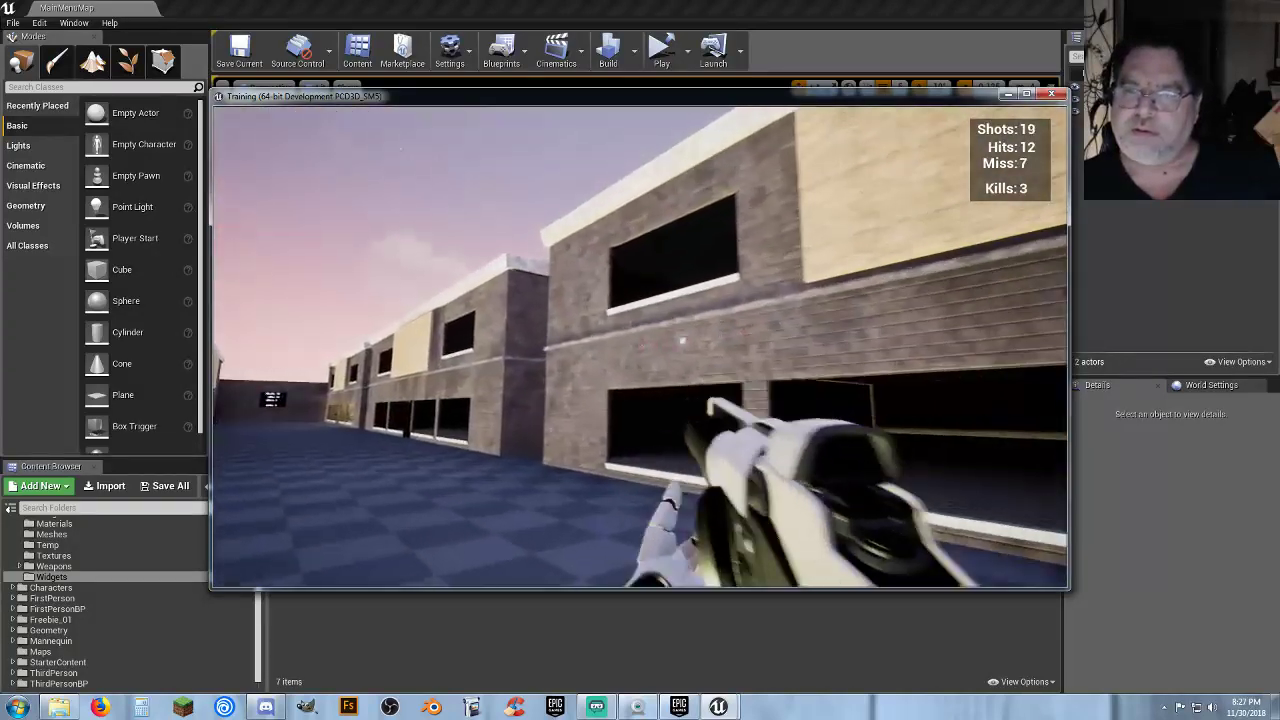
key(w)
click(640, 346)
click(640, 346)
click(640, 346)
click(640, 346)
click(640, 346)
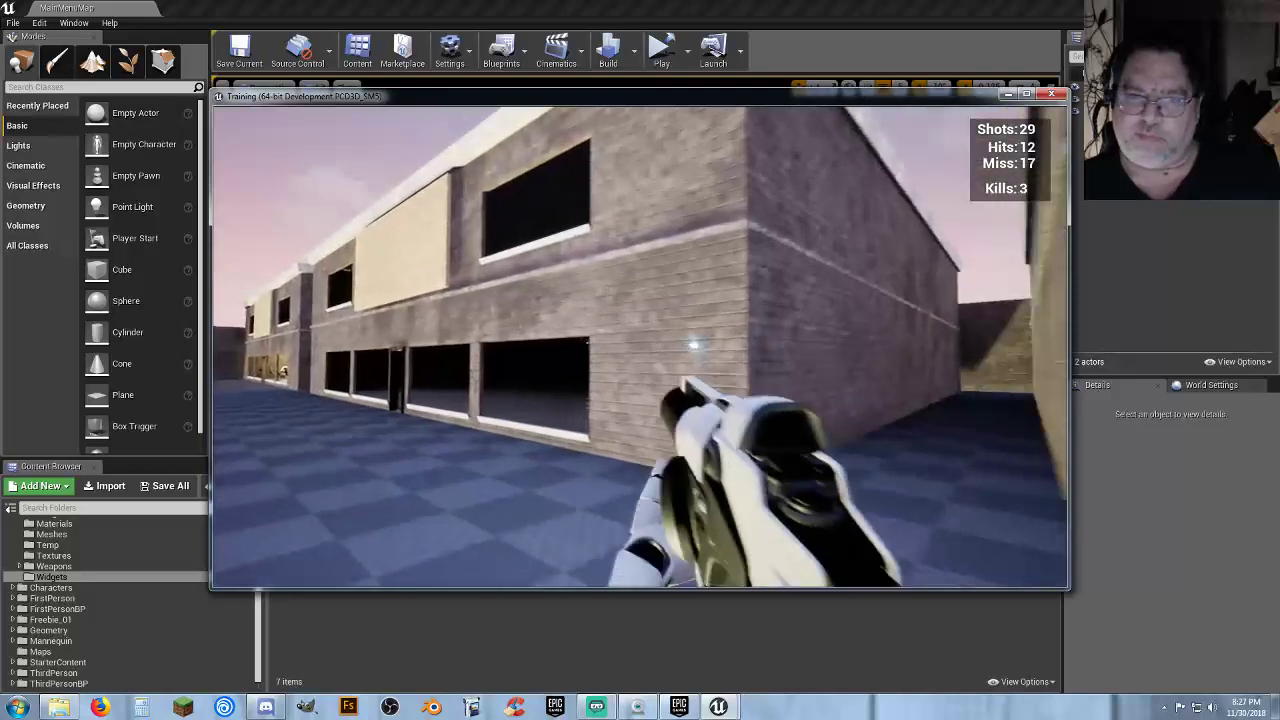
click(640, 346)
click(640, 346)
click(640, 345)
click(640, 345)
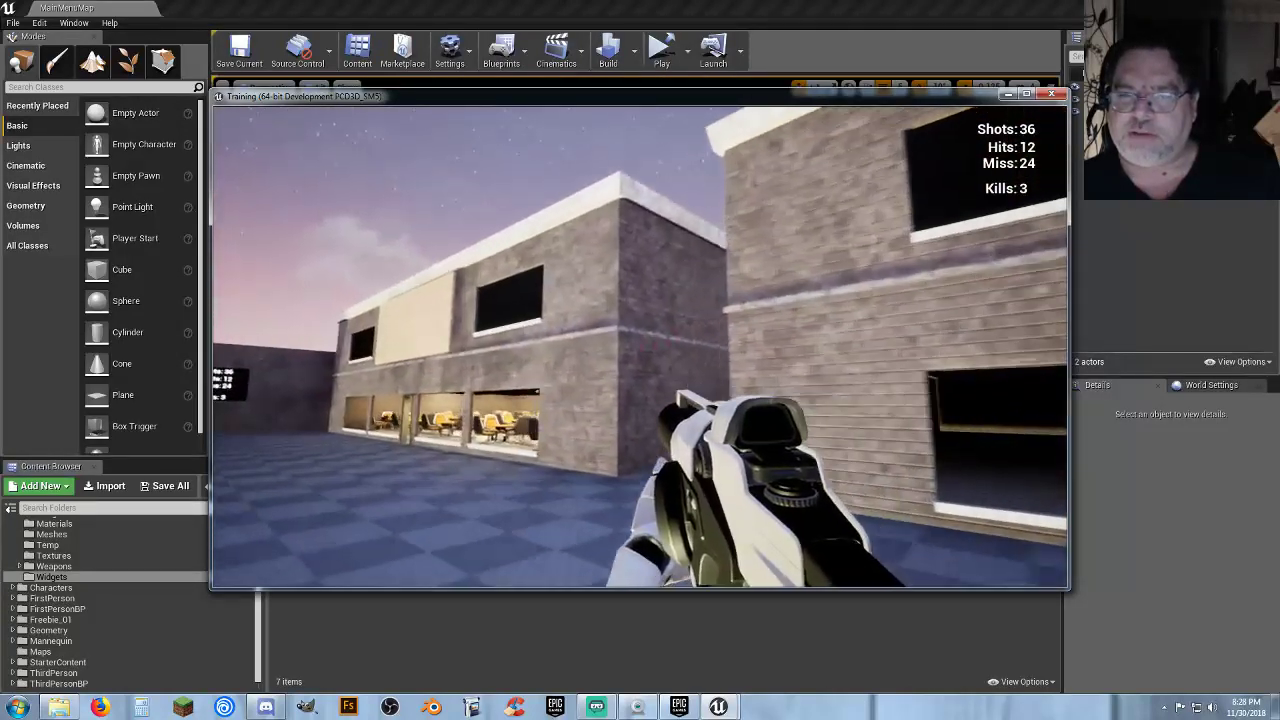
click(640, 345)
click(640, 345)
click(640, 345)
click(640, 345)
click(640, 345)
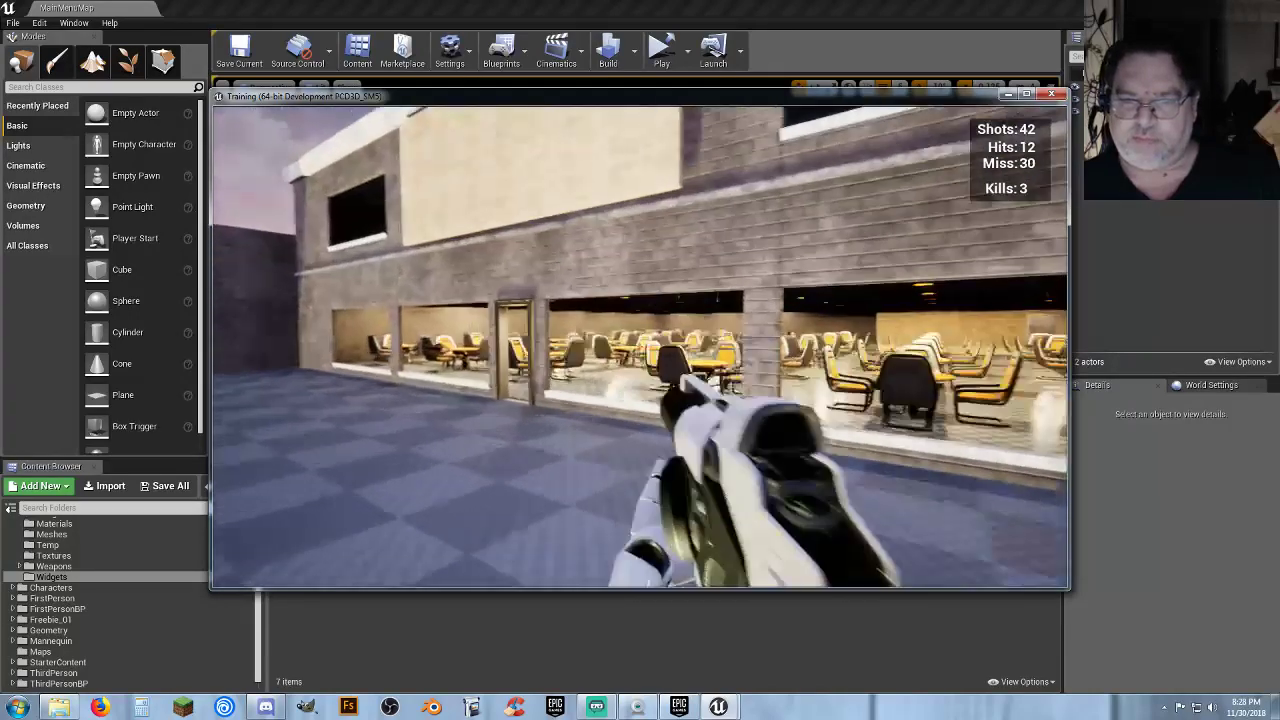
click(640, 345)
click(640, 345)
key(w)
click(640, 345)
click(640, 345)
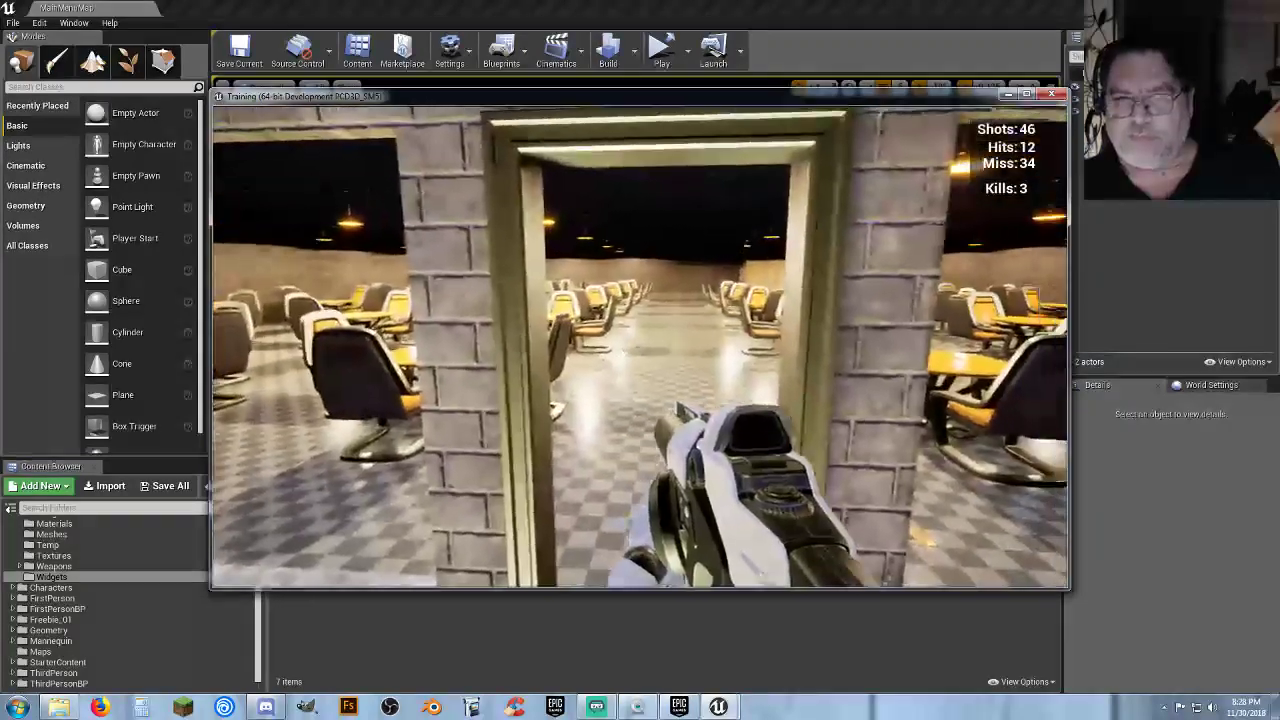
Enter the furnished building, go through to the back room and shoot the red bots there
key(w)
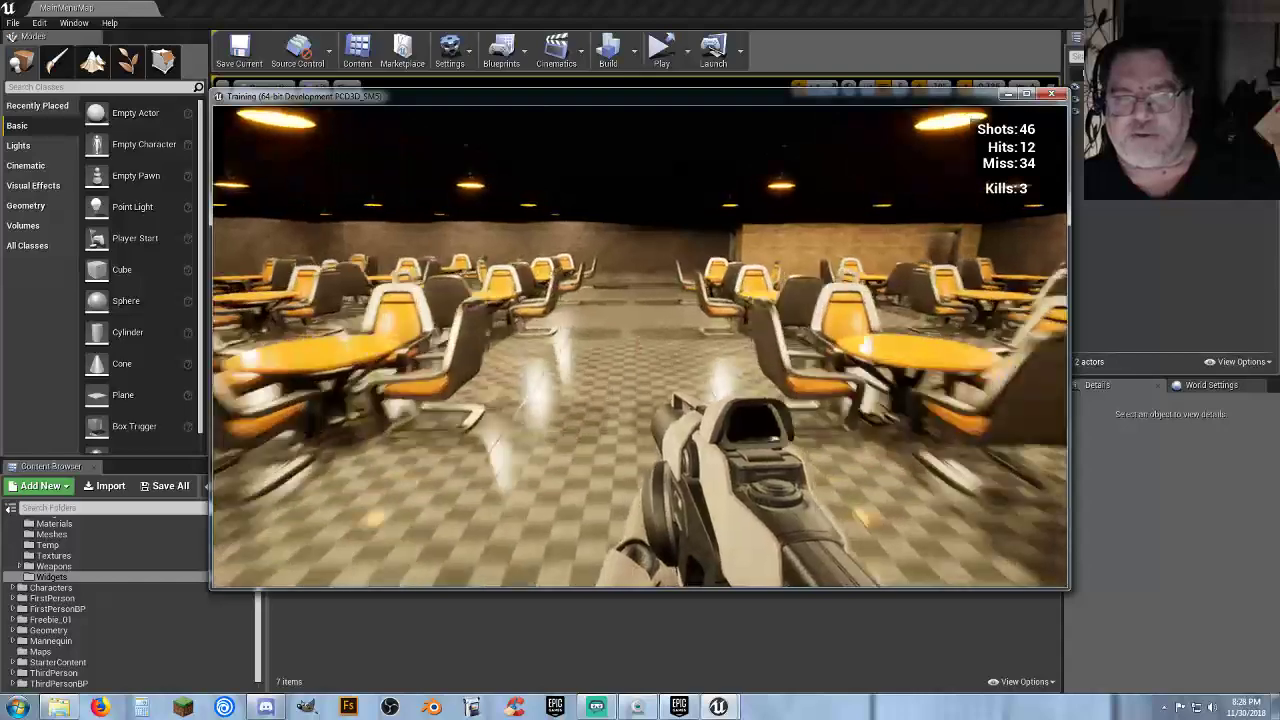
key(w)
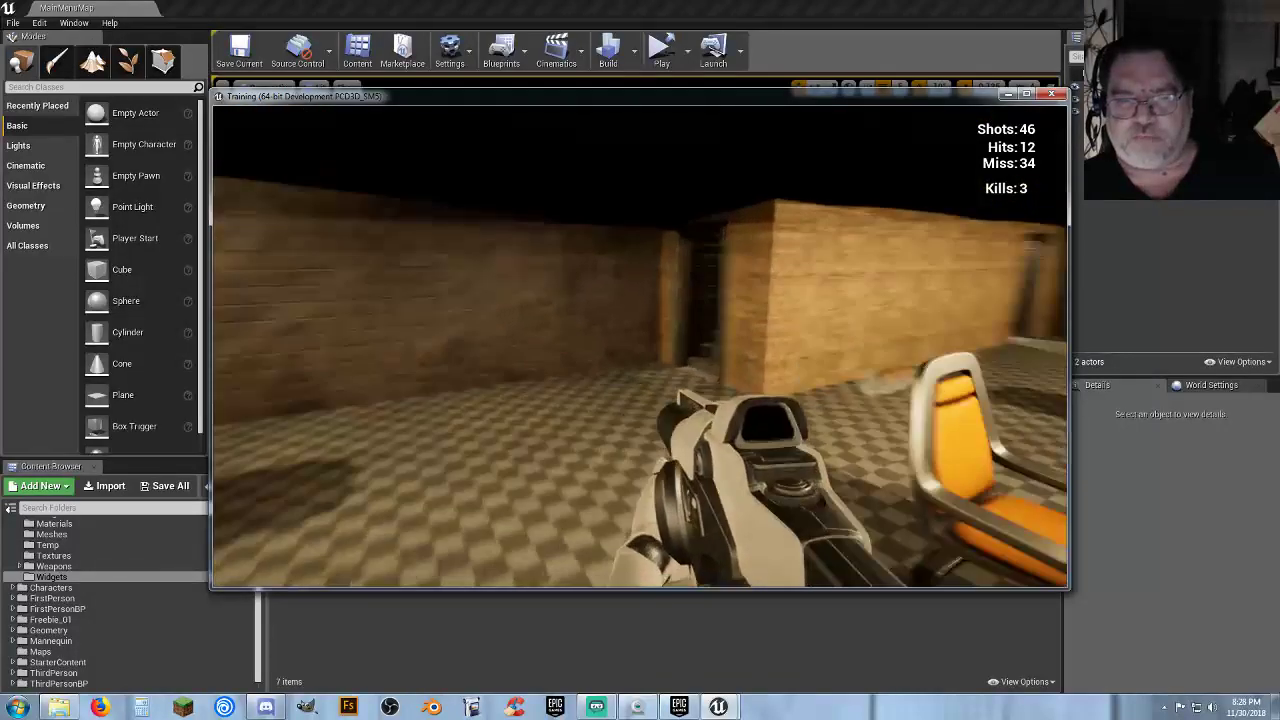
key(w)
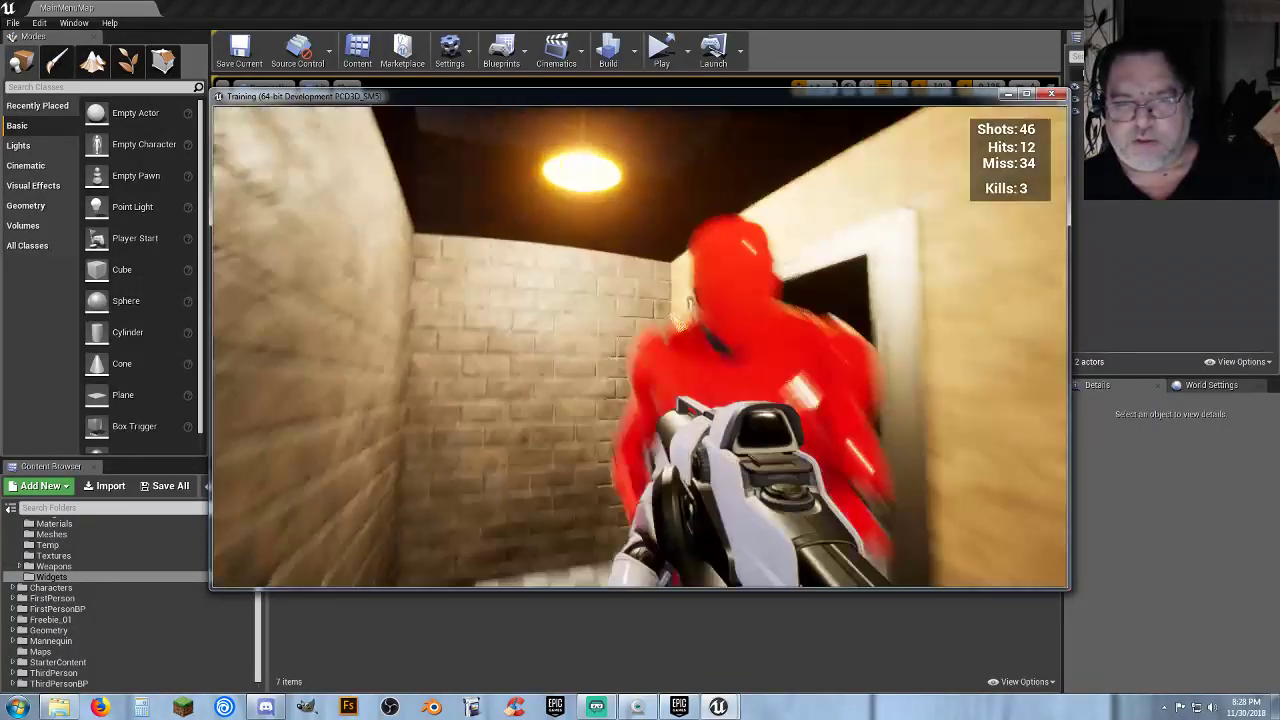
click(640, 345)
click(640, 345)
click(640, 345)
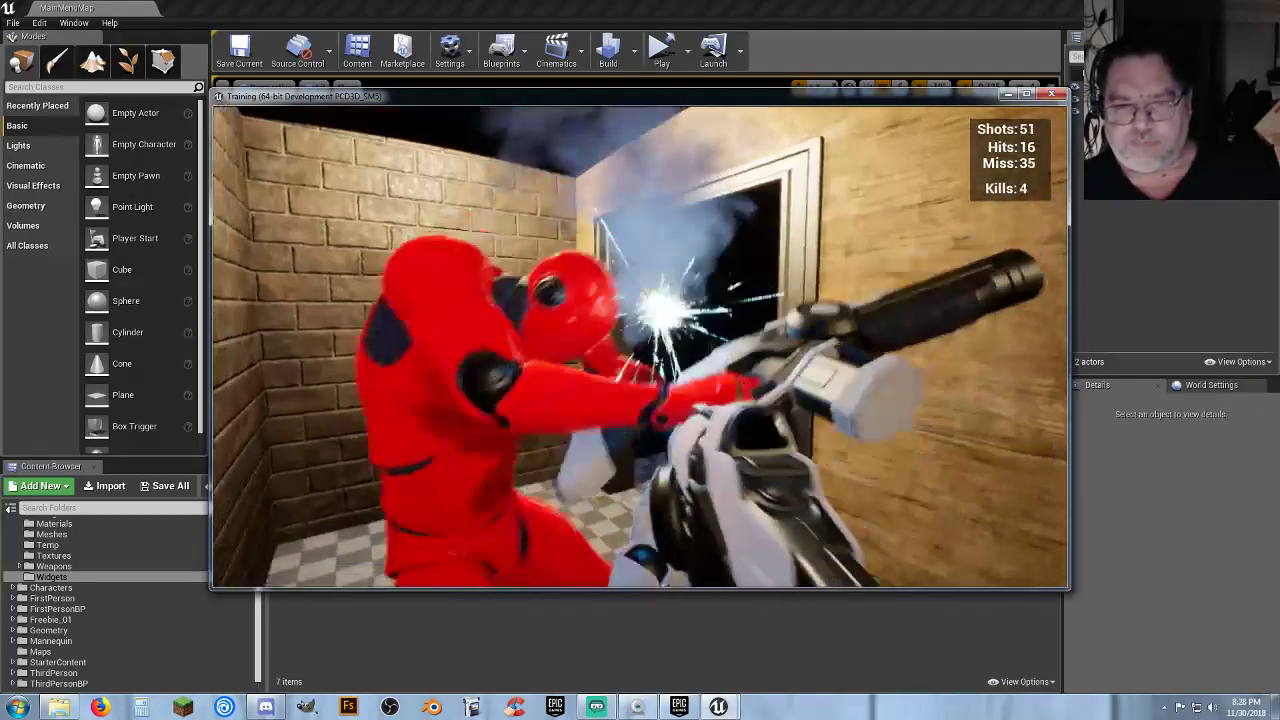
click(640, 345)
key(w)
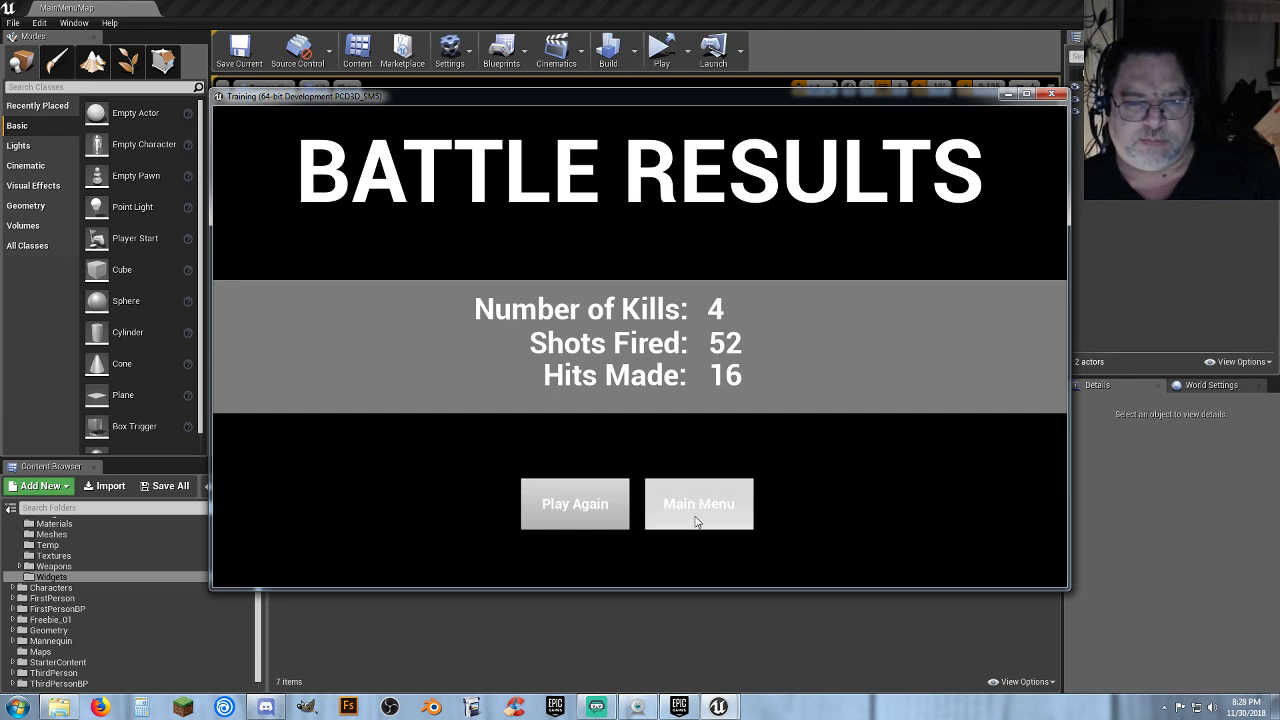
Replay the match from the battle results, leave it for the main menu and exit the game
click(548, 497)
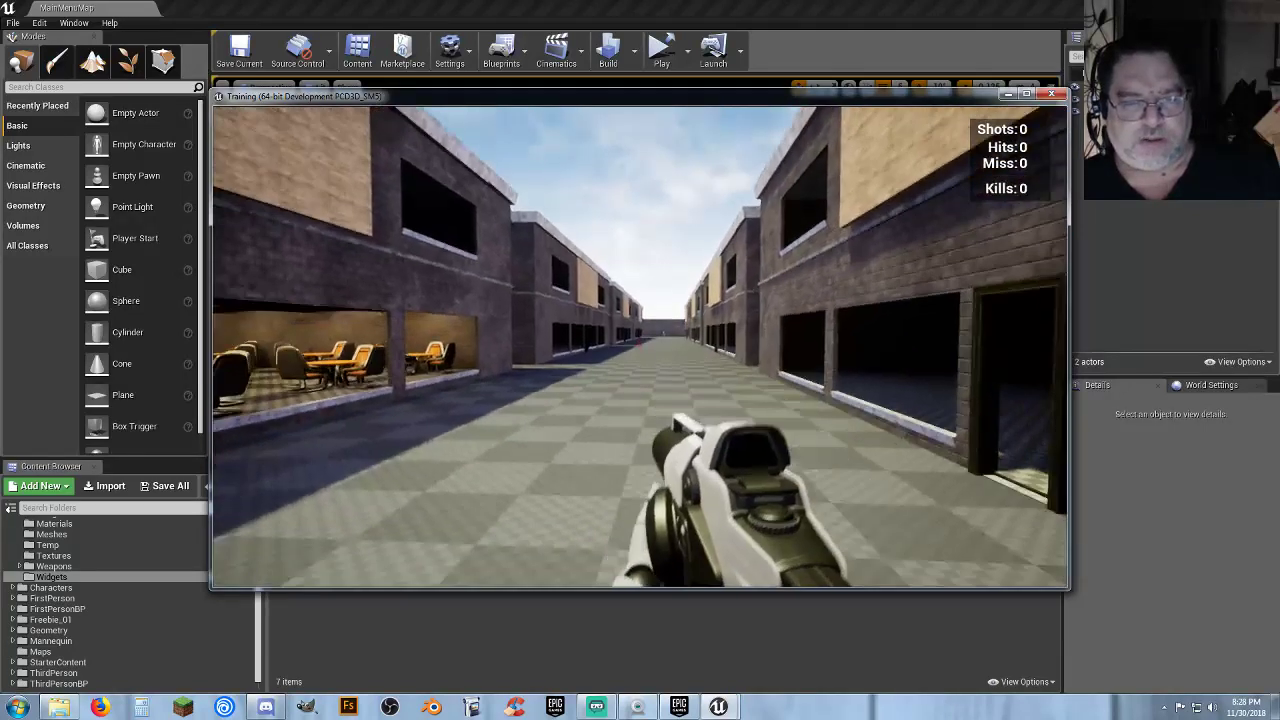
key(Escape)
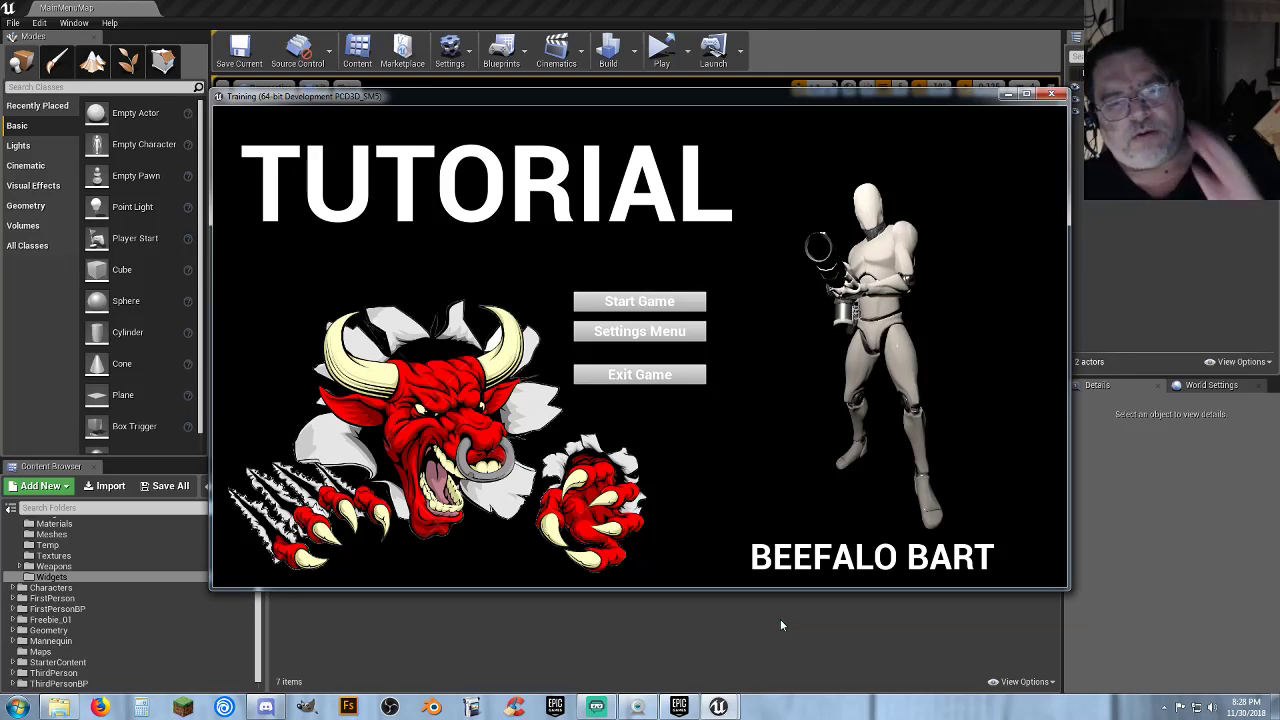
key(Escape)
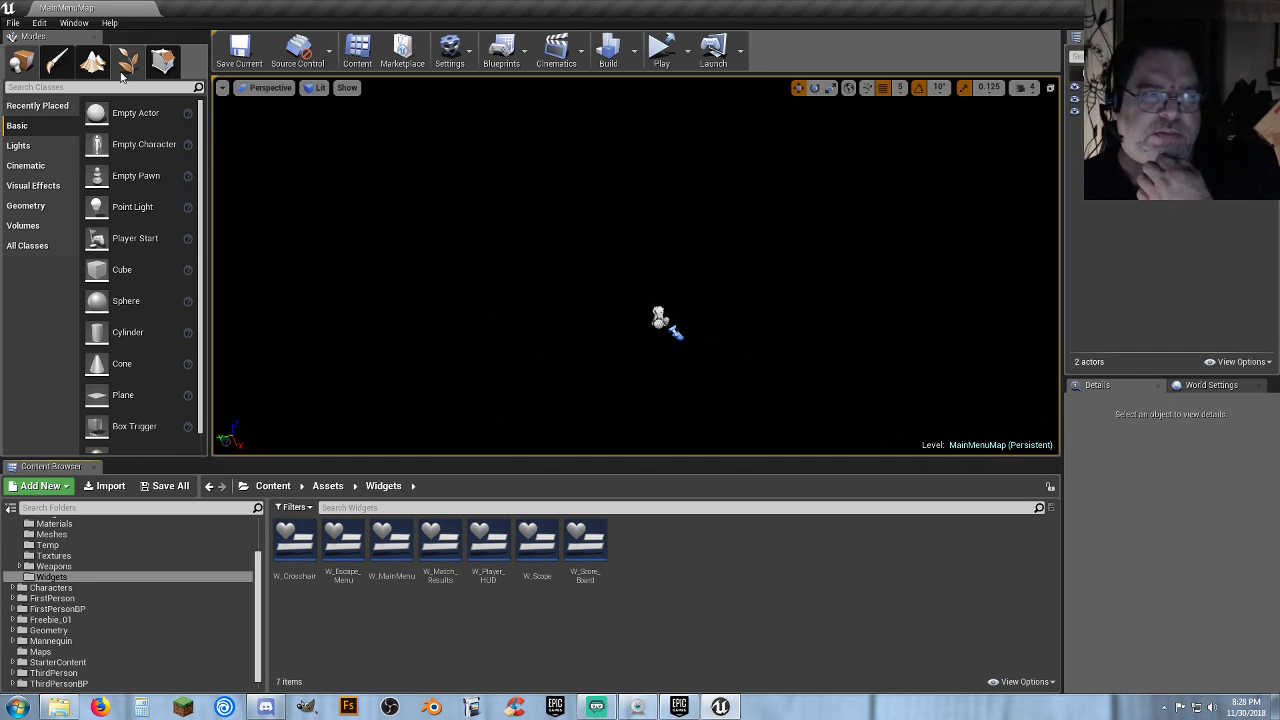
Open the snow-themed project with its TestMap level and look around the walled arena
click(7, 23)
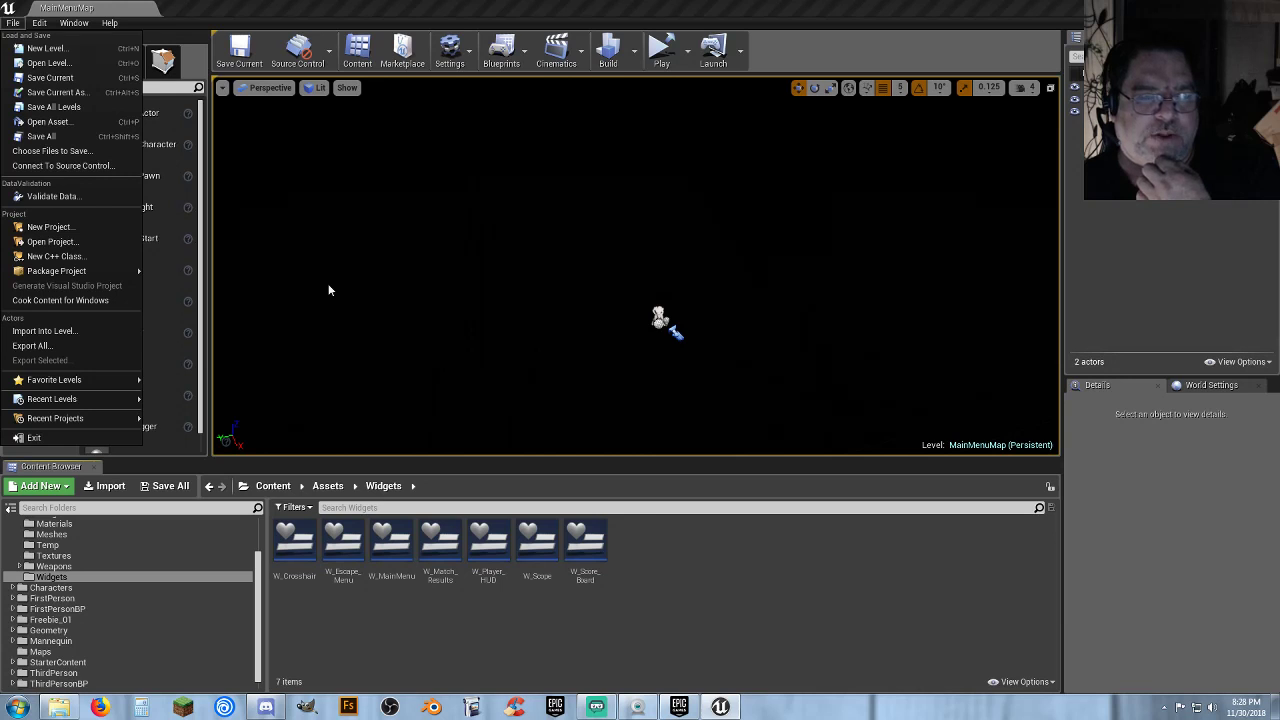
click(803, 568)
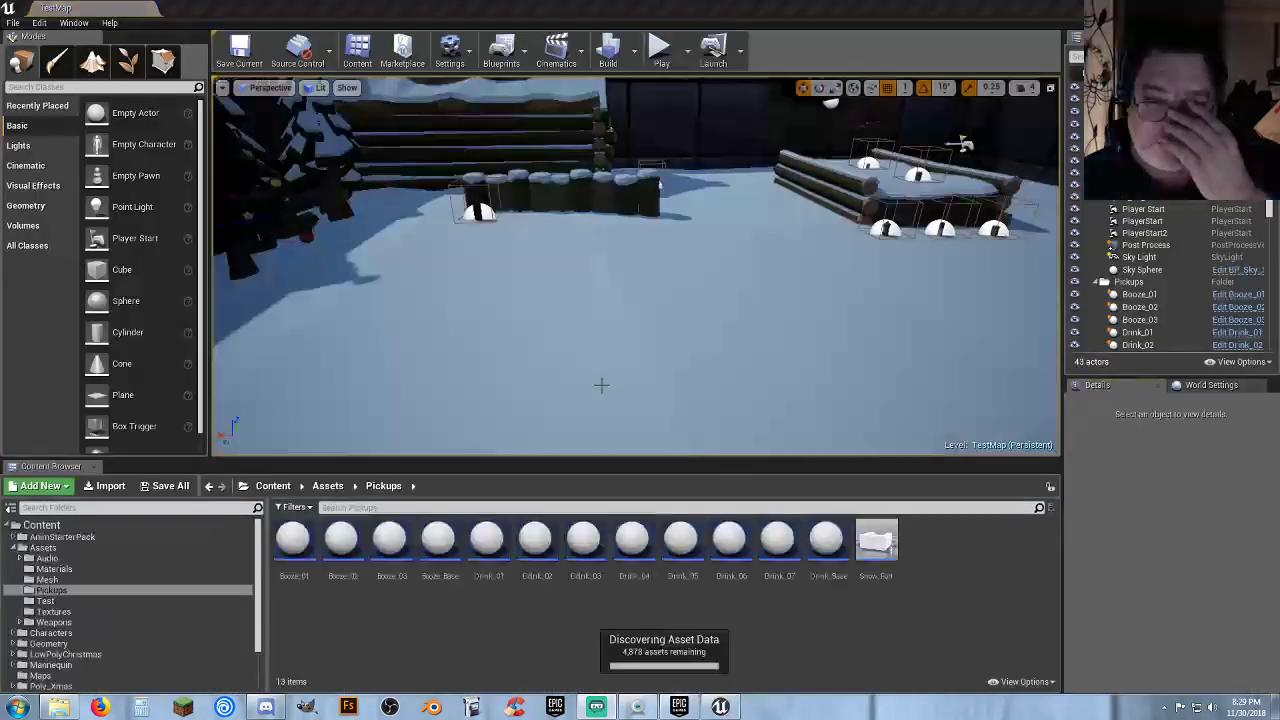
right_drag(597, 340, 551, 306)
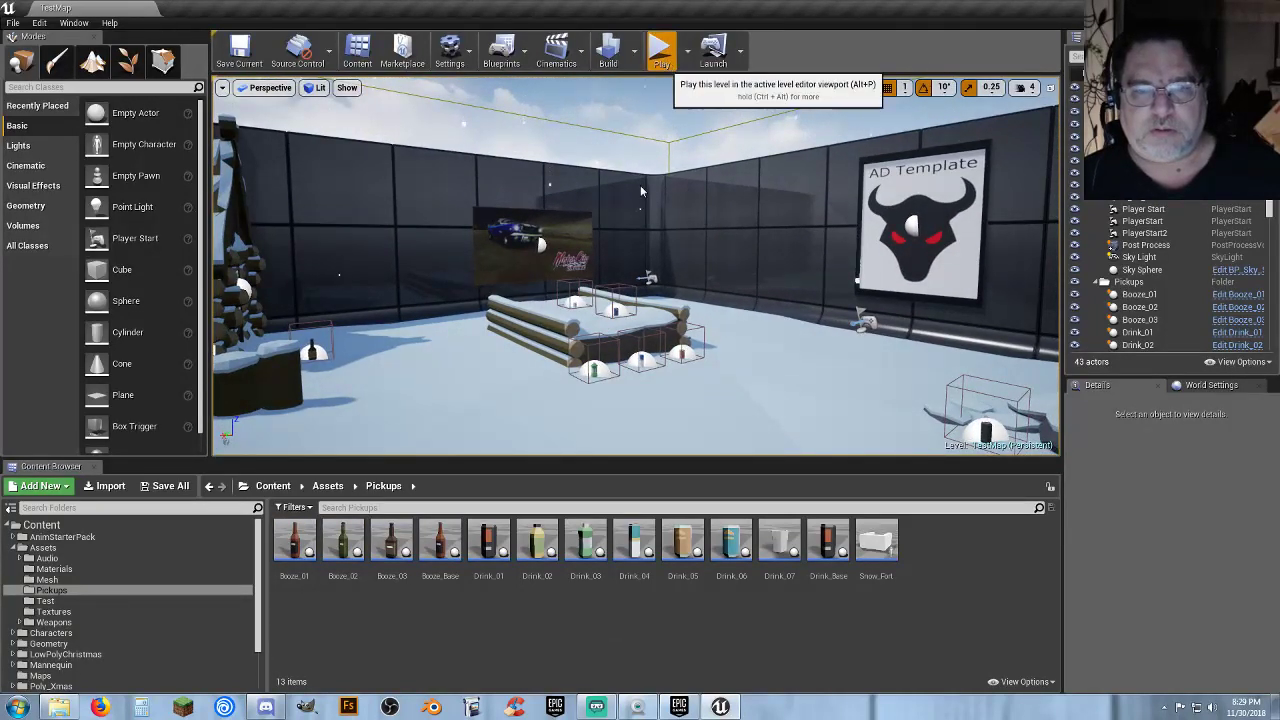
Play the TestMap level in the editor viewport and walk the hooded character around the snowy arena
click(660, 48)
key(s)
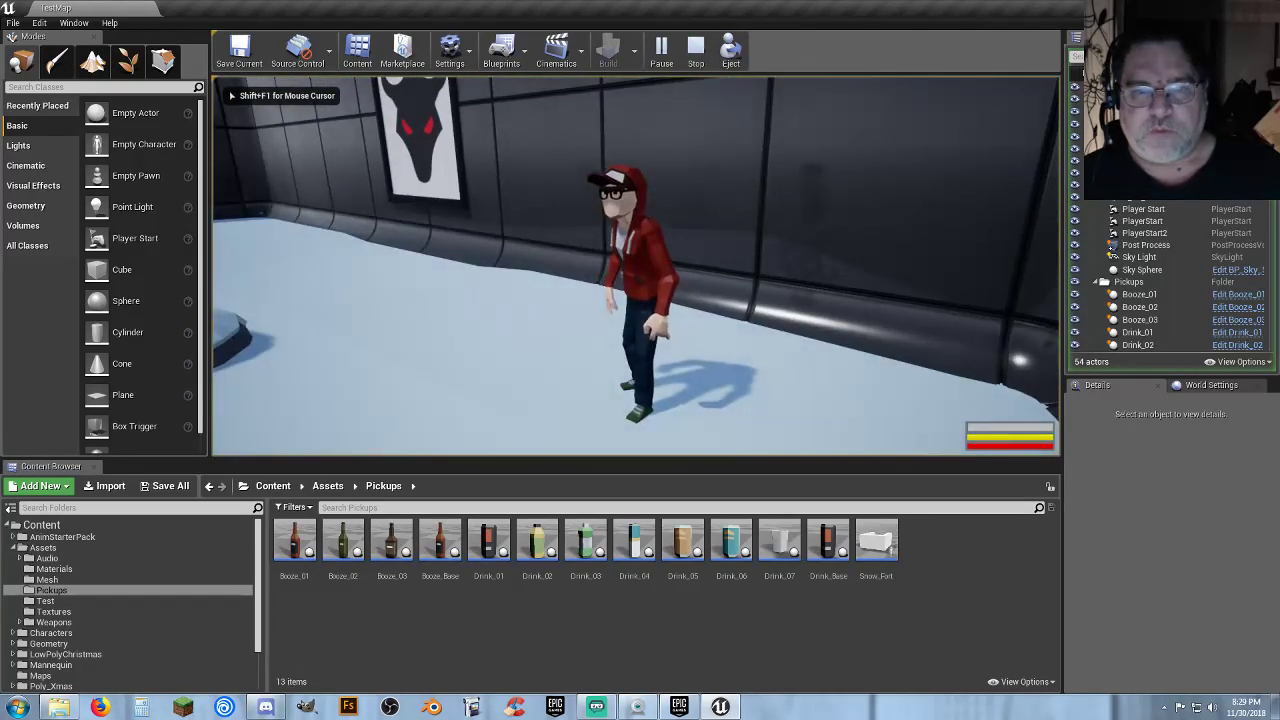
key(w)
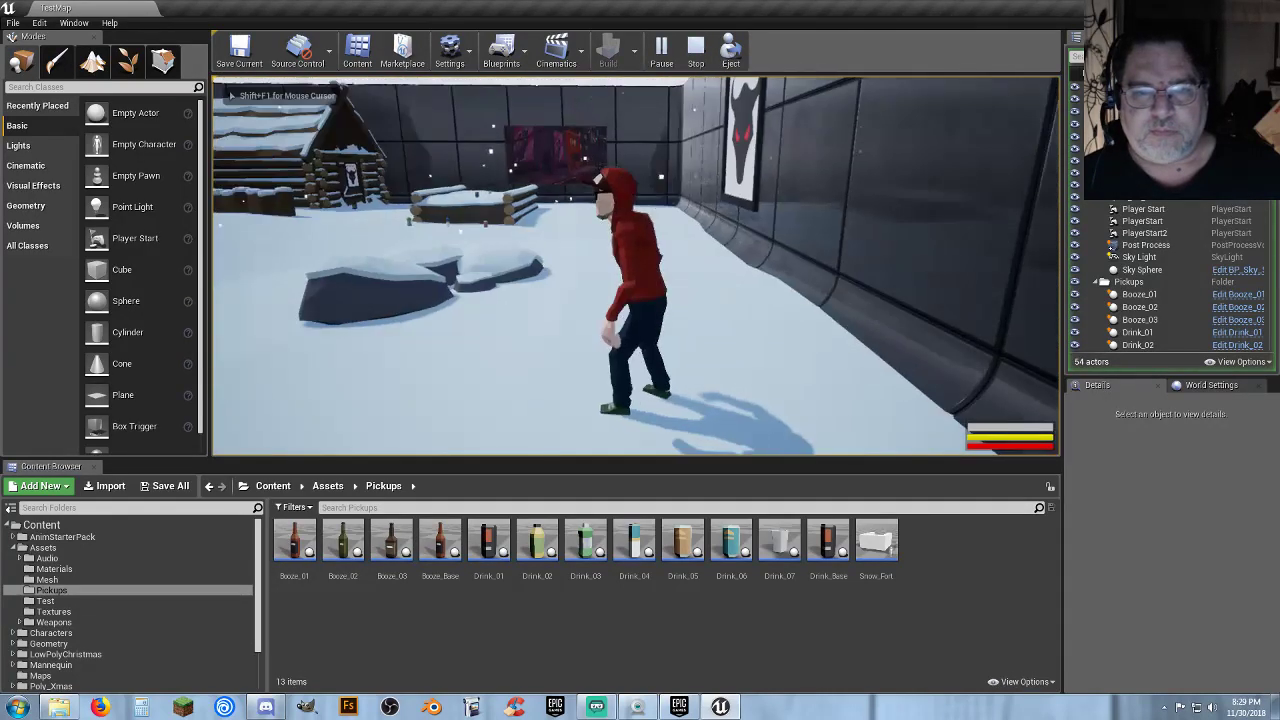
key(w)
key(s)
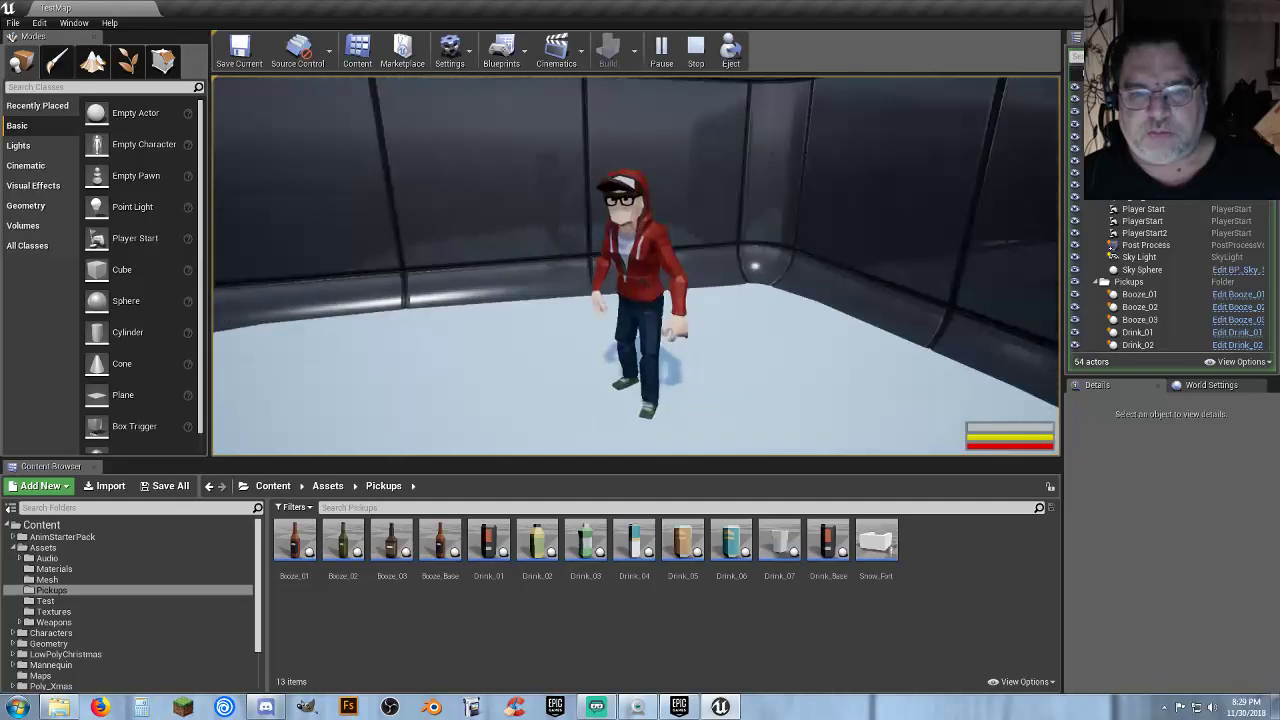
key(w)
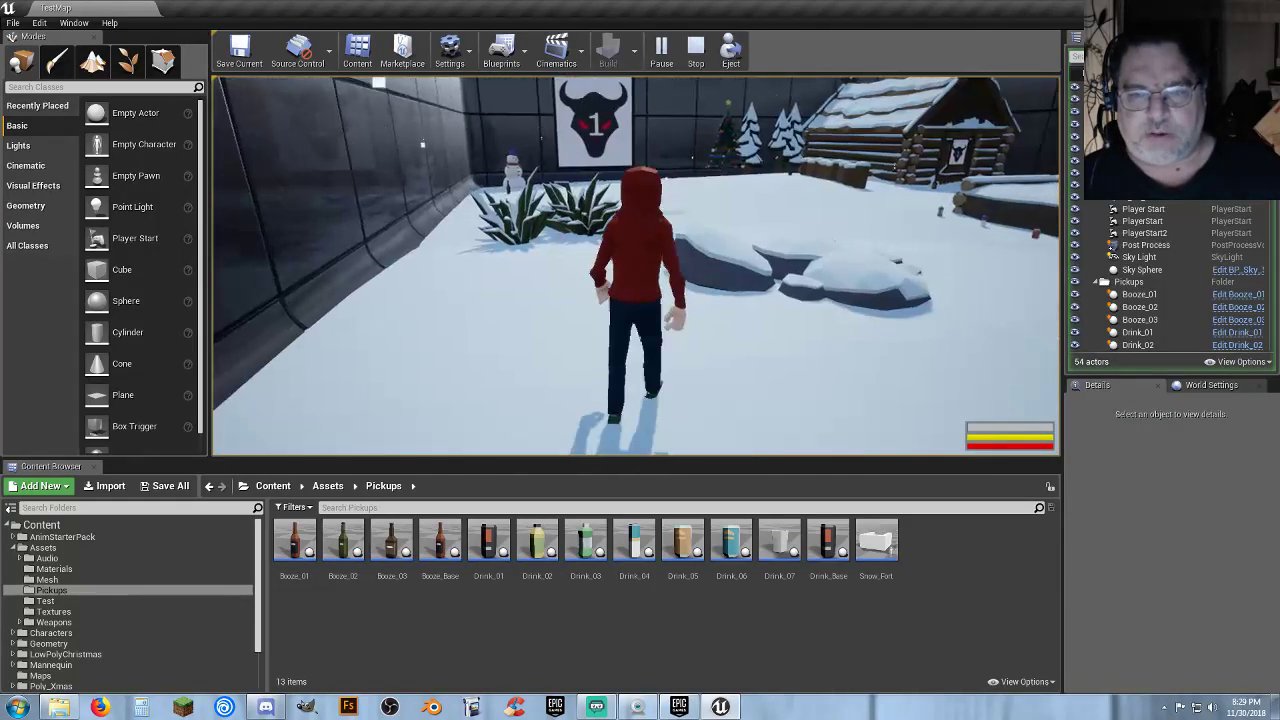
Walk across the snow and throw a snowball in third-person view toward the log cabin
key(w)
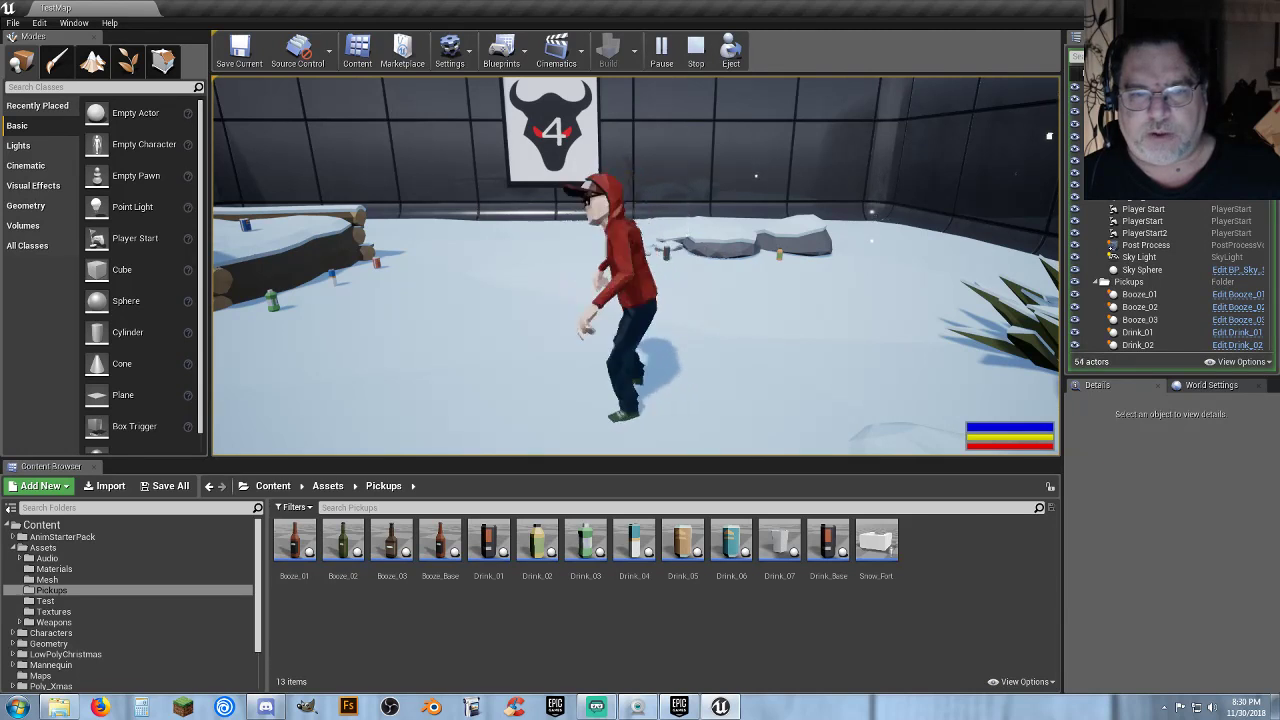
key(w)
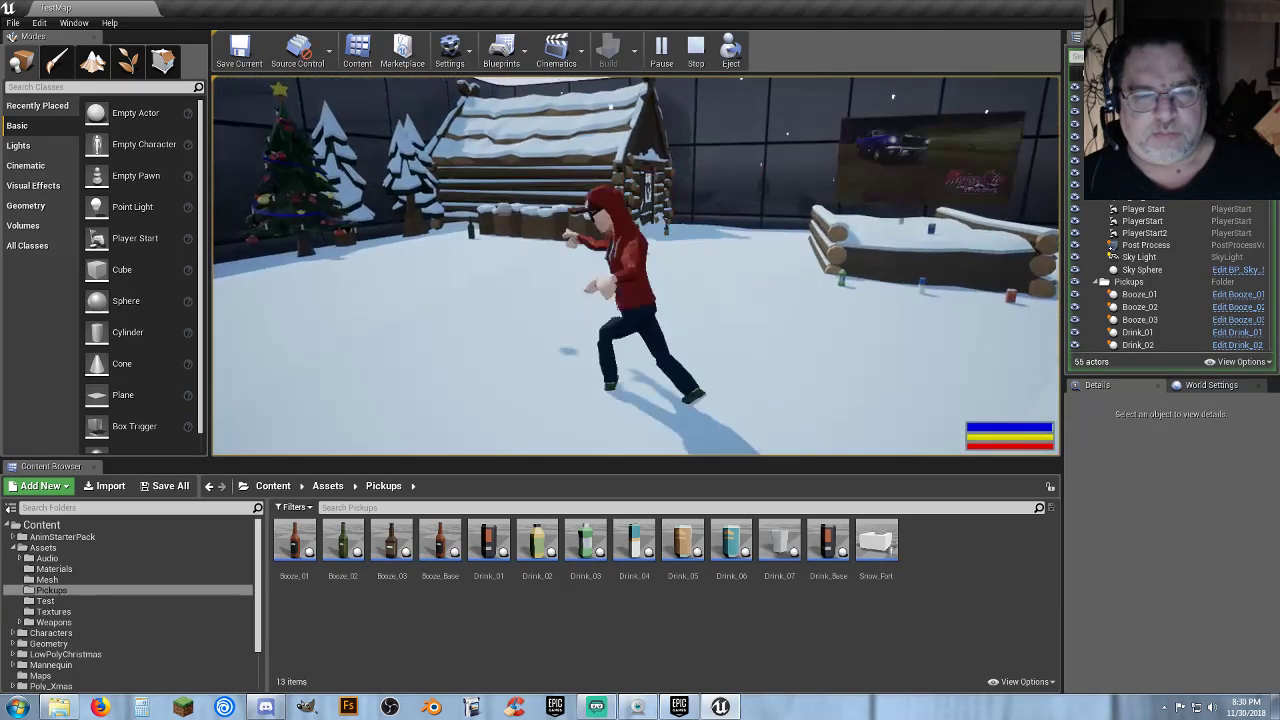
key(w)
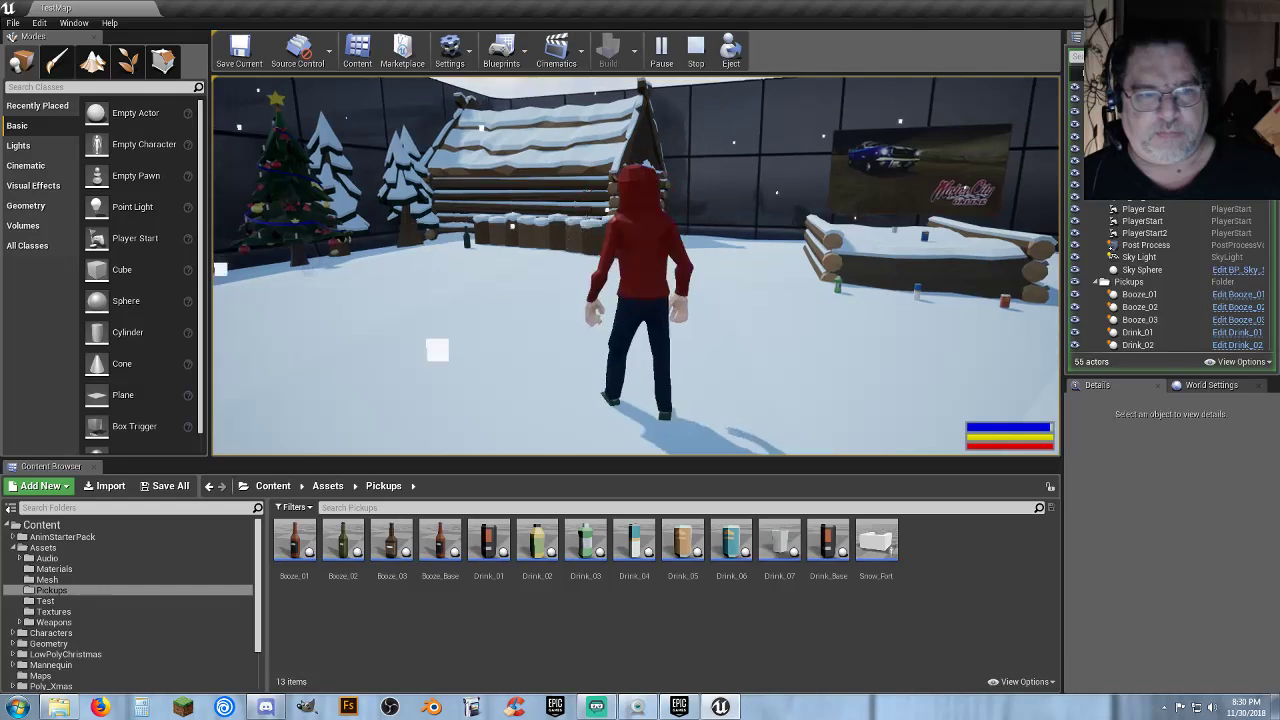
Switch to first-person view, face the snowman corner and throw snowballs toward the snowman and the billboard
key(v)
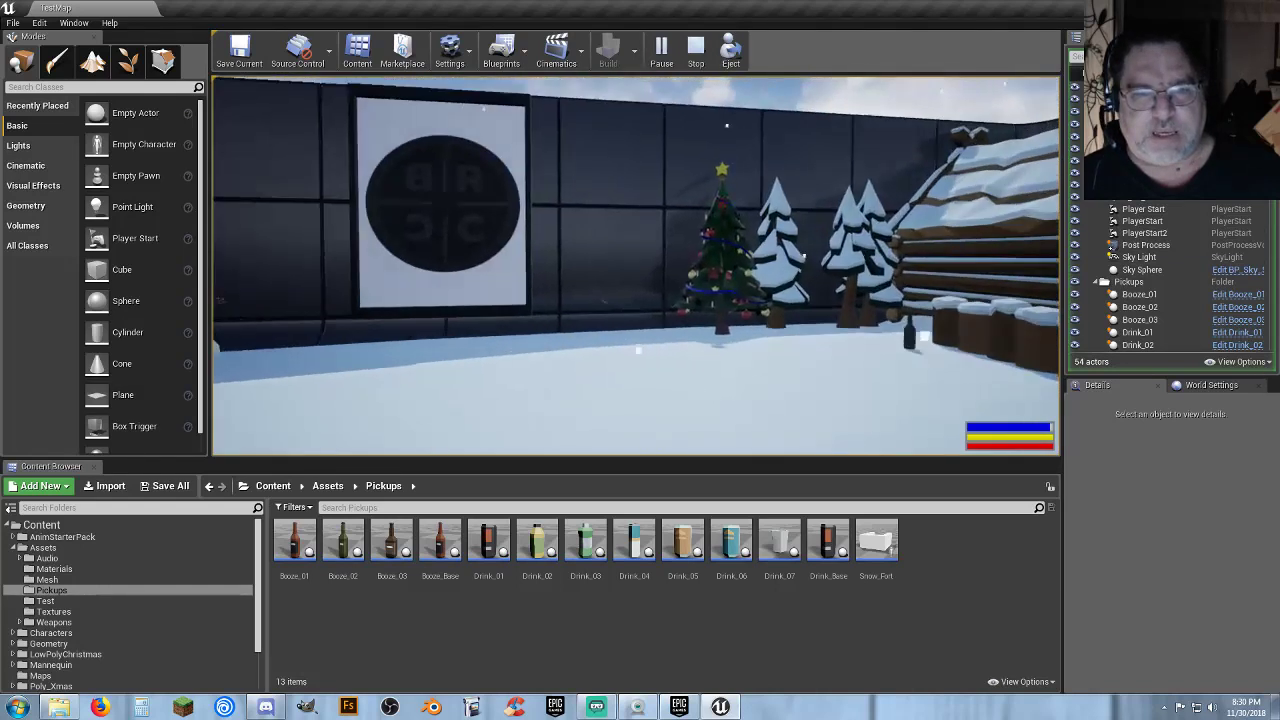
key(a)
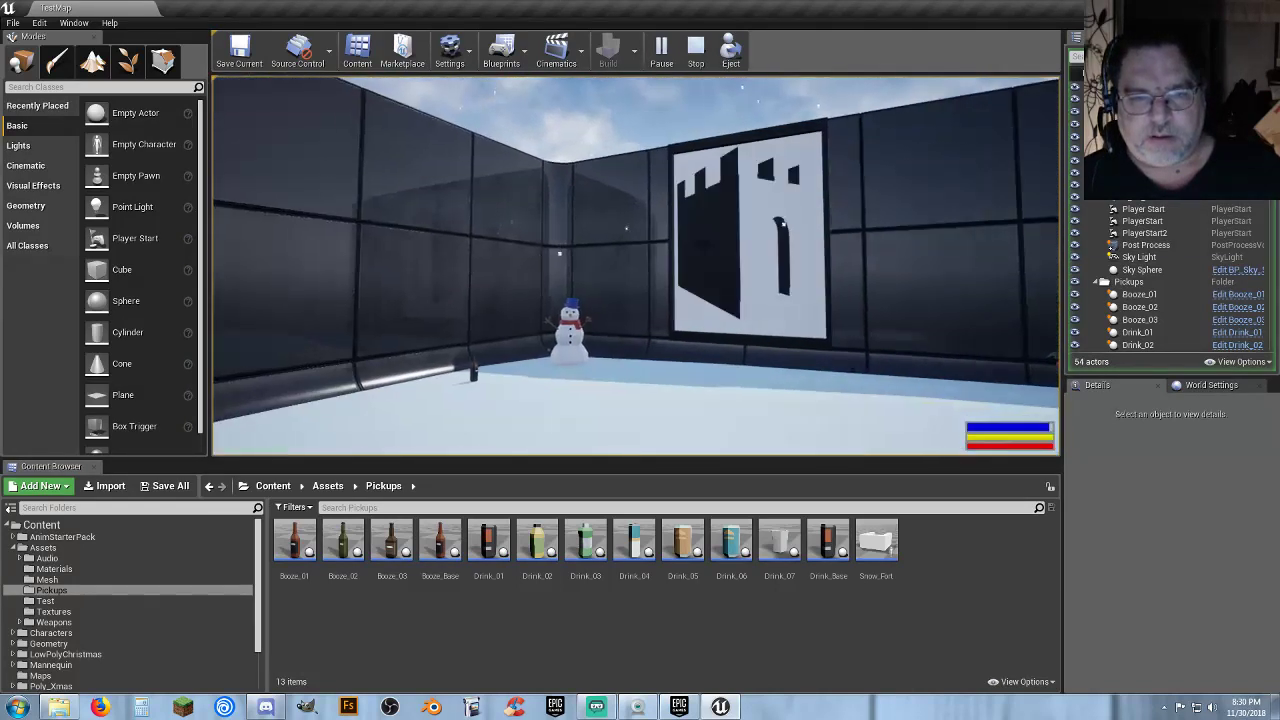
key(w)
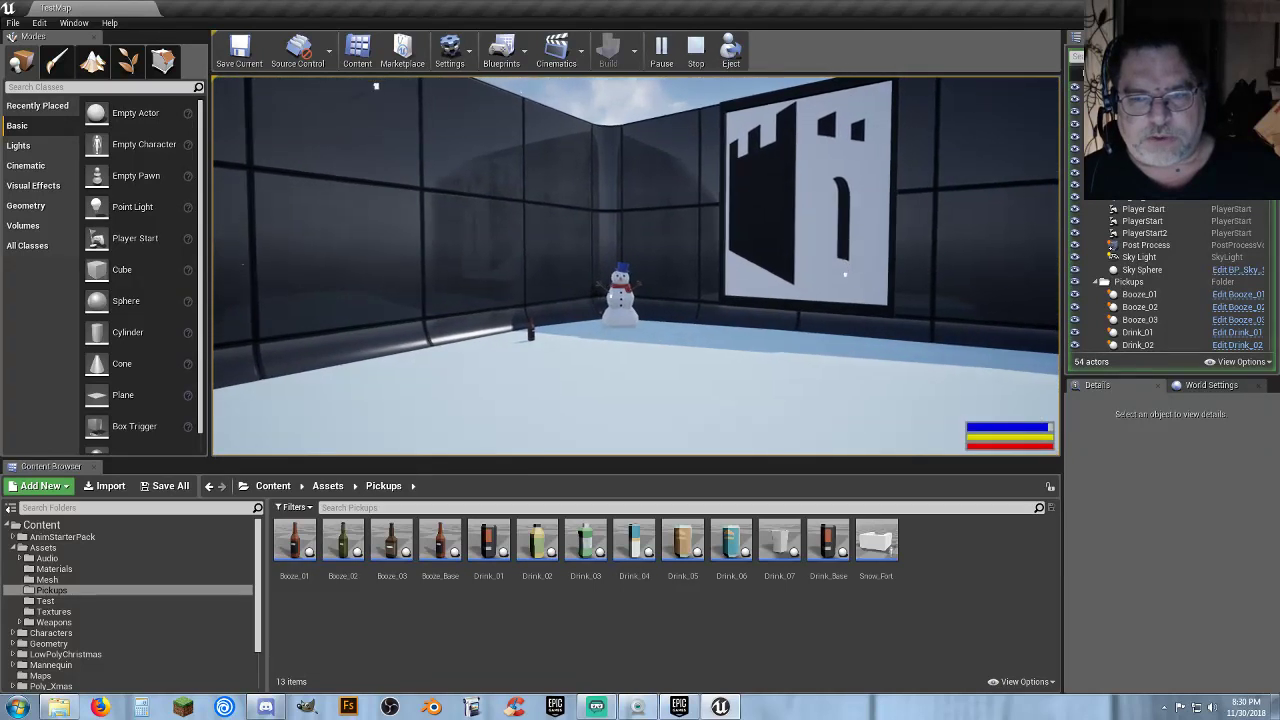
key(s)
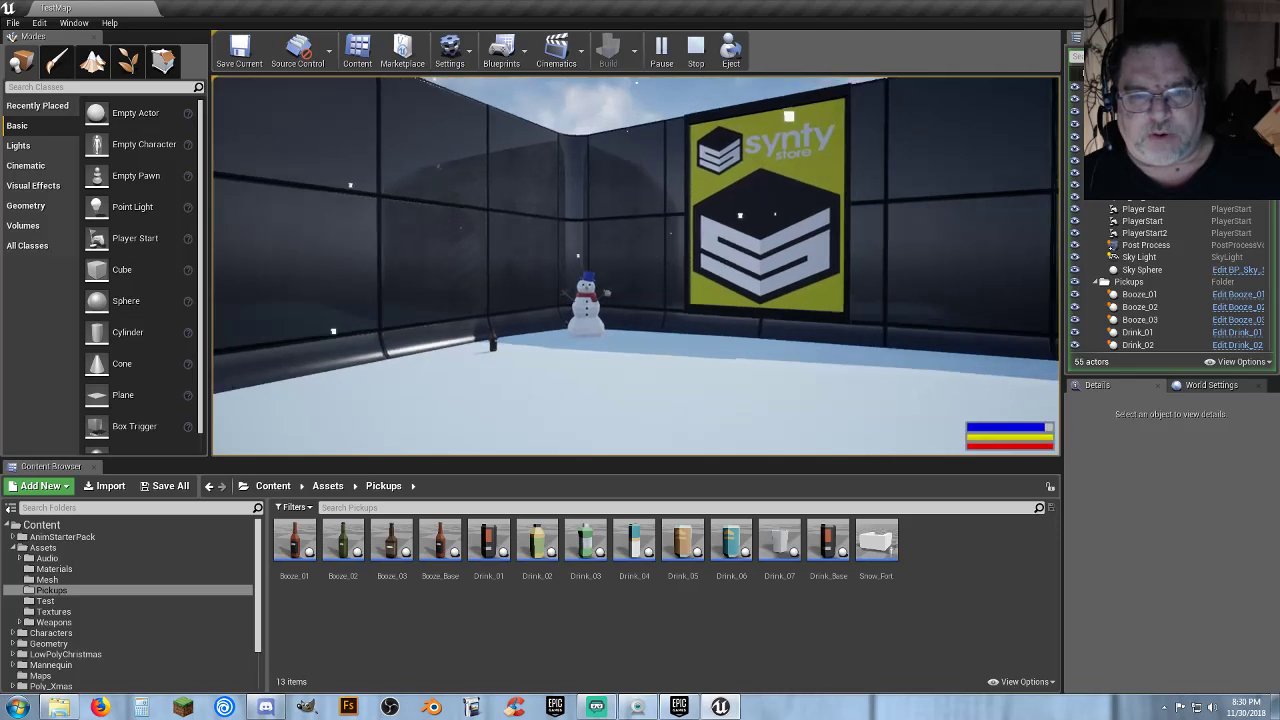
key(w)
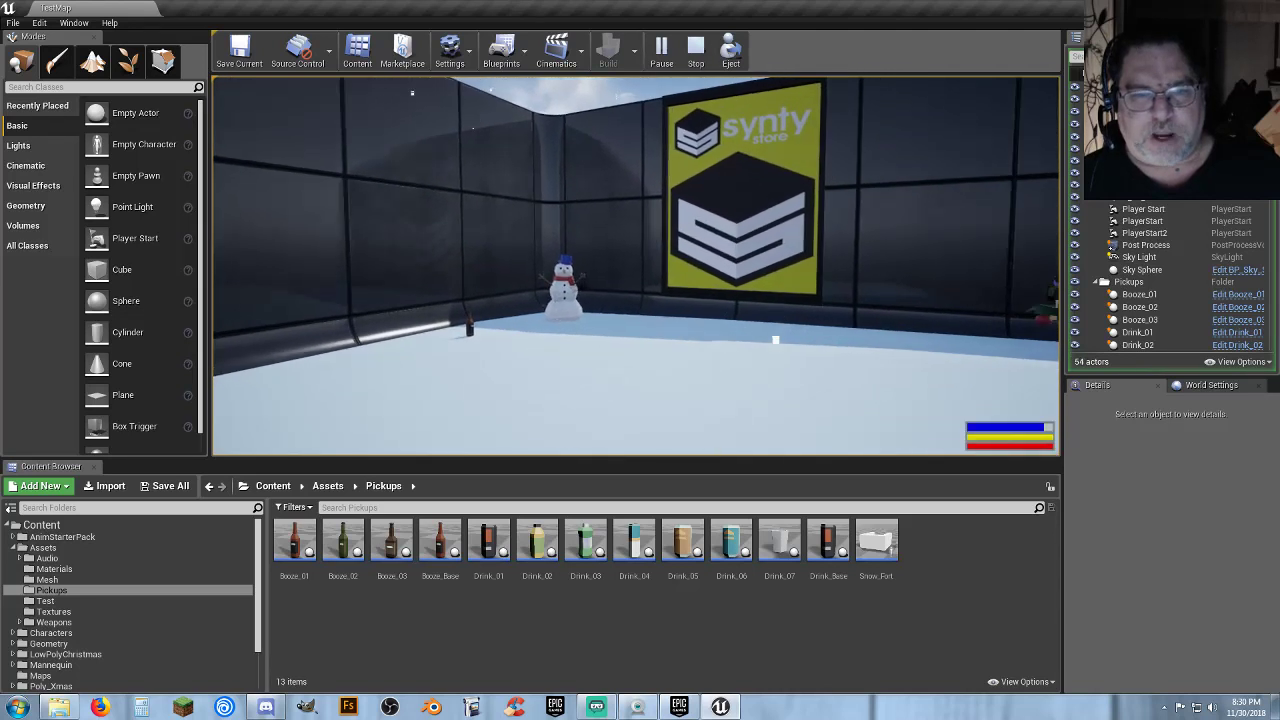
key(s)
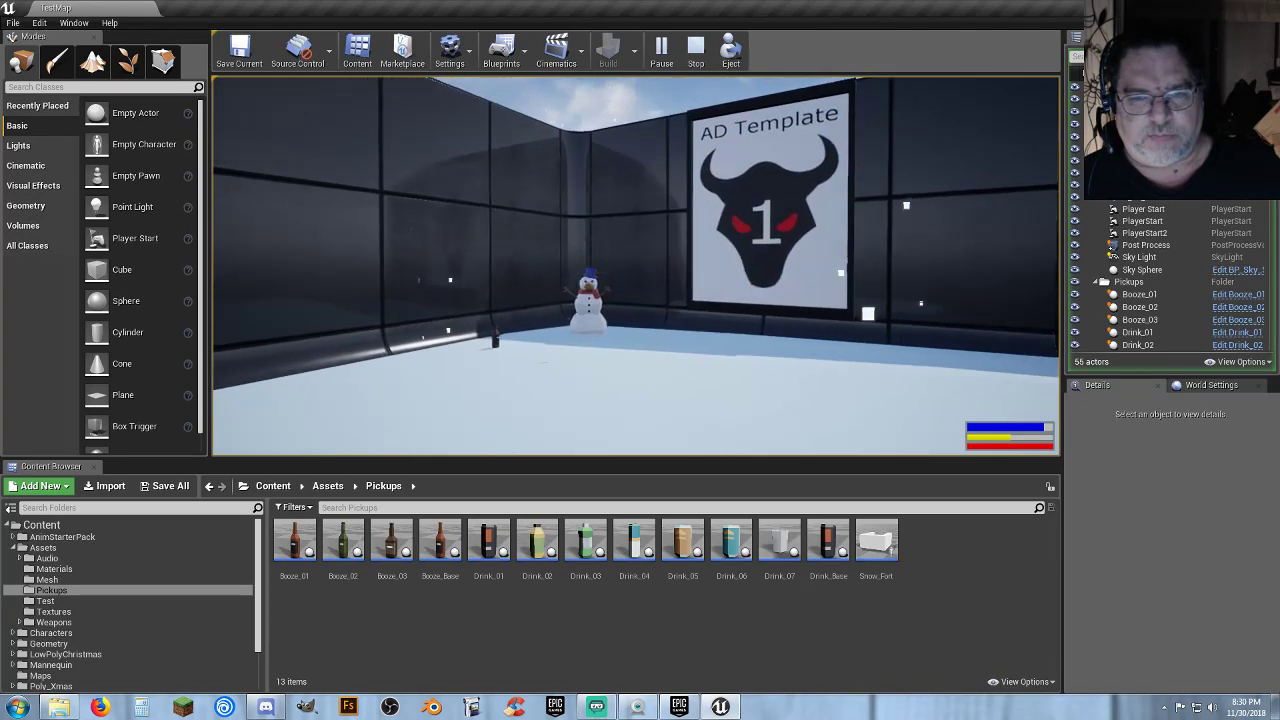
click(636, 266)
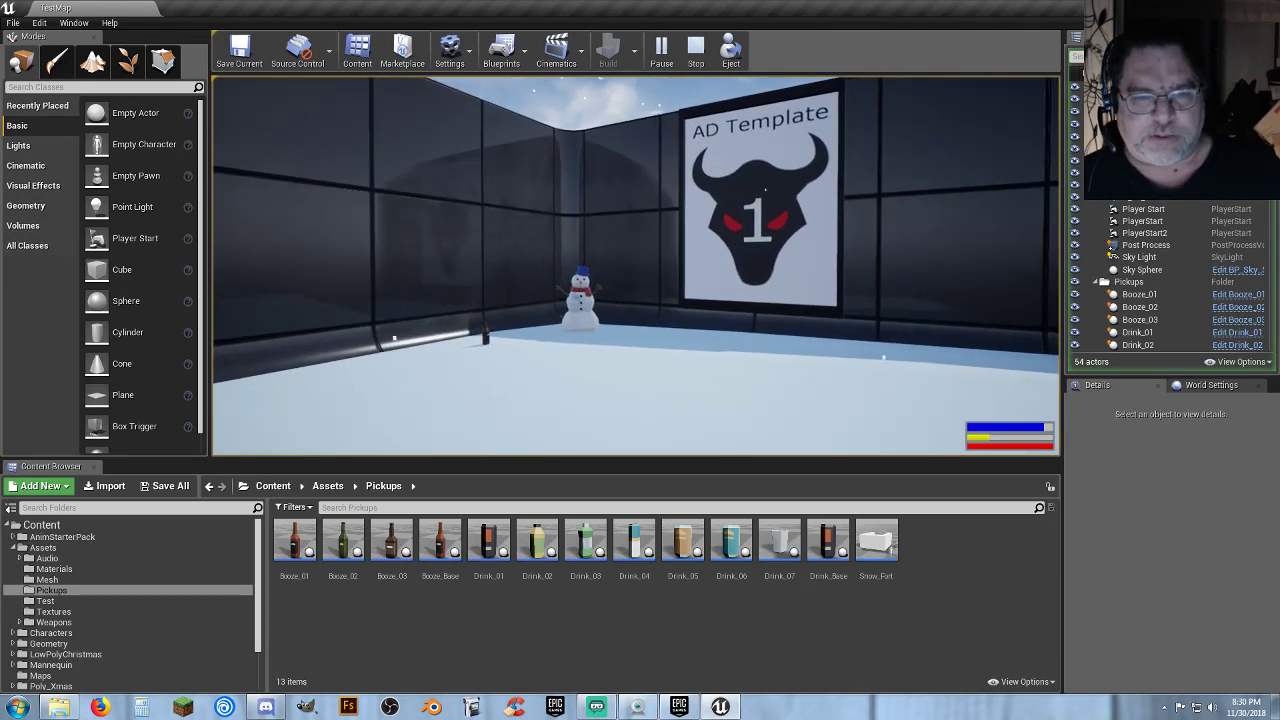
click(636, 266)
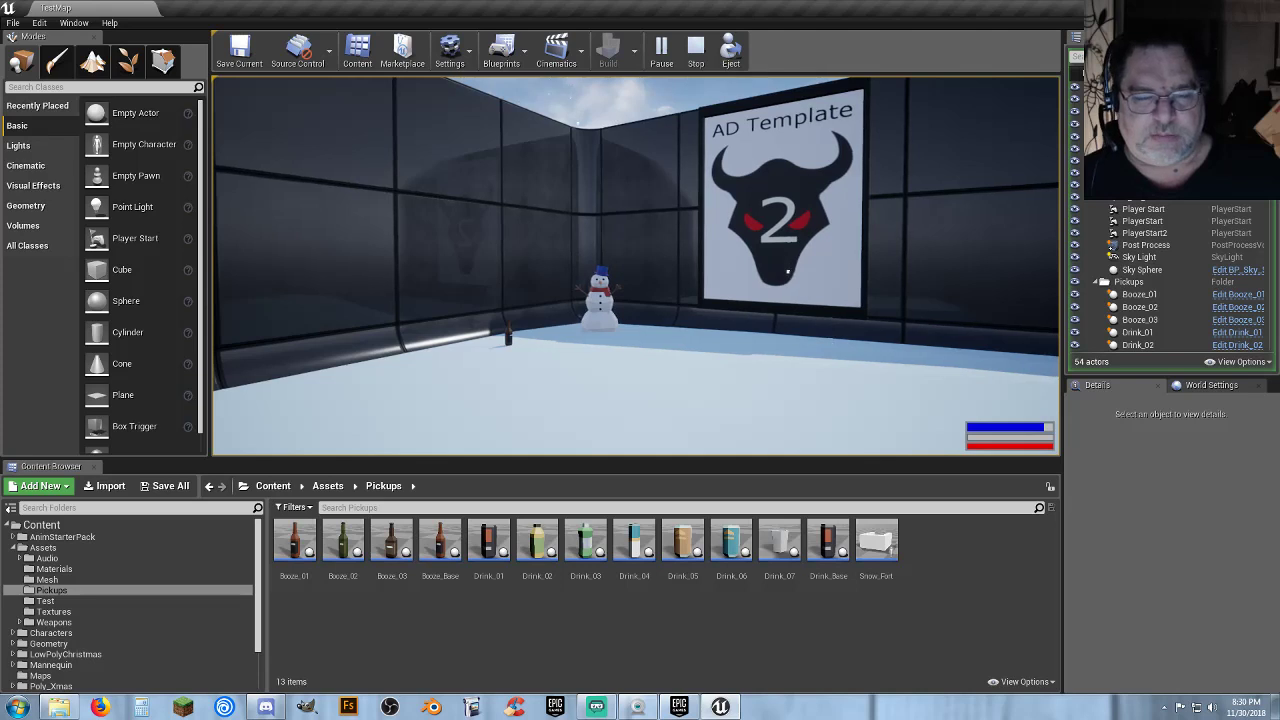
Return to third-person view and run to the log-edged platform, collecting the drink cans in front of it
key(v)
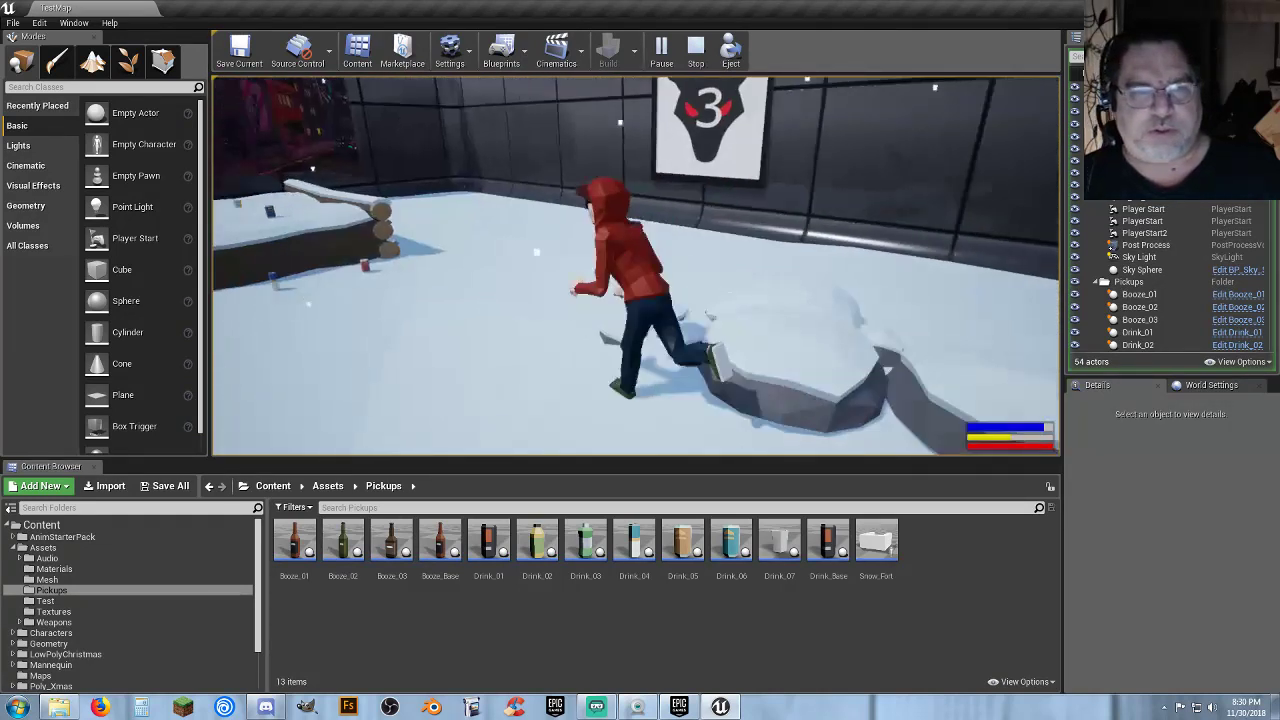
key(w)
key(a)
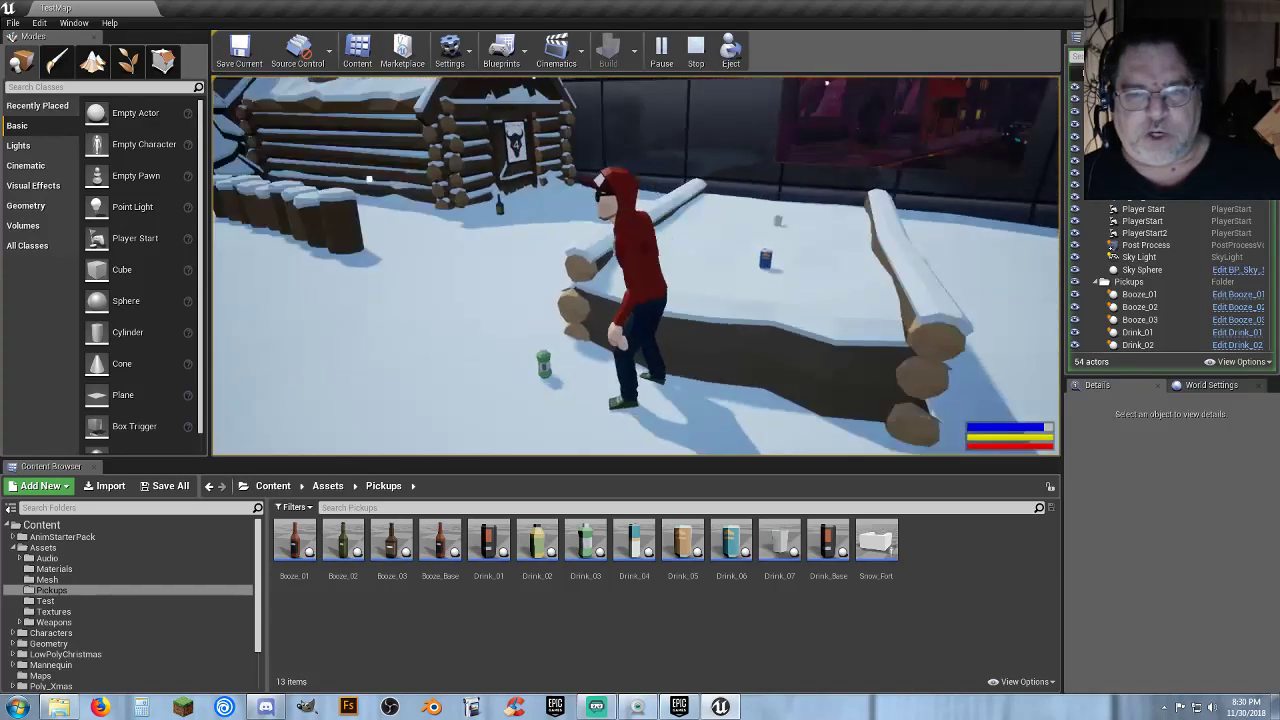
key(a)
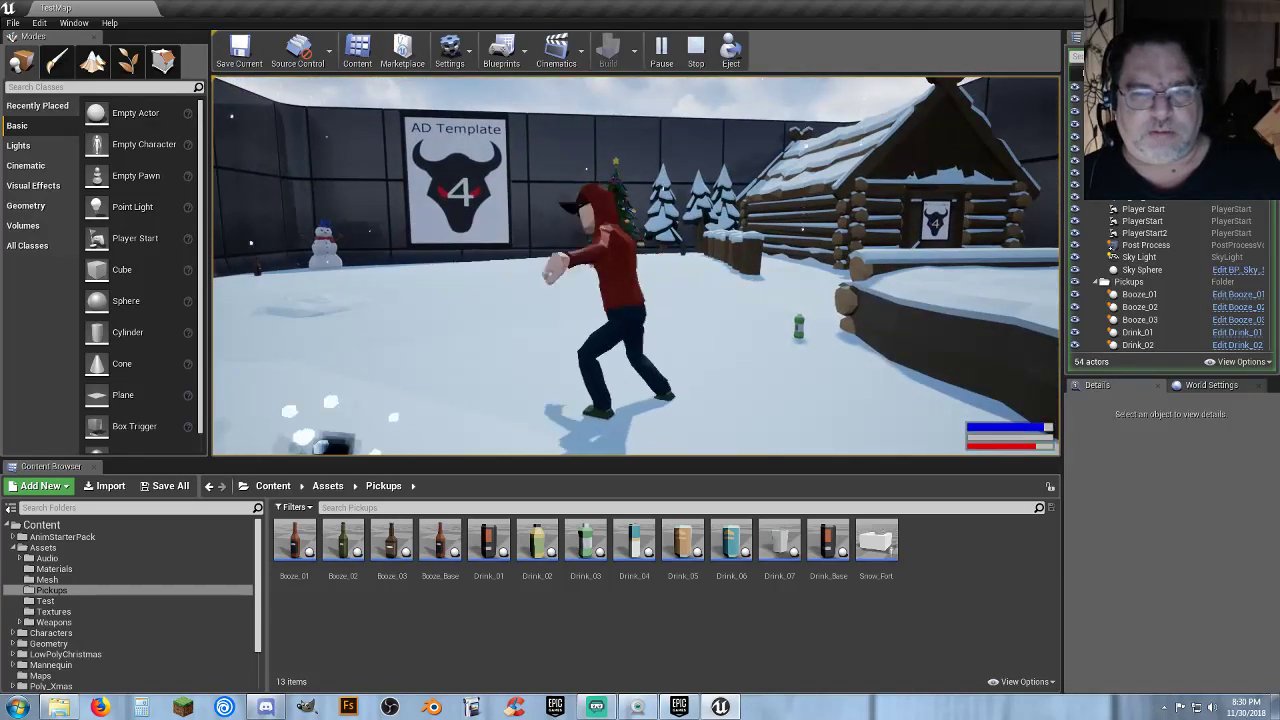
key(w)
key(a)
key(d)
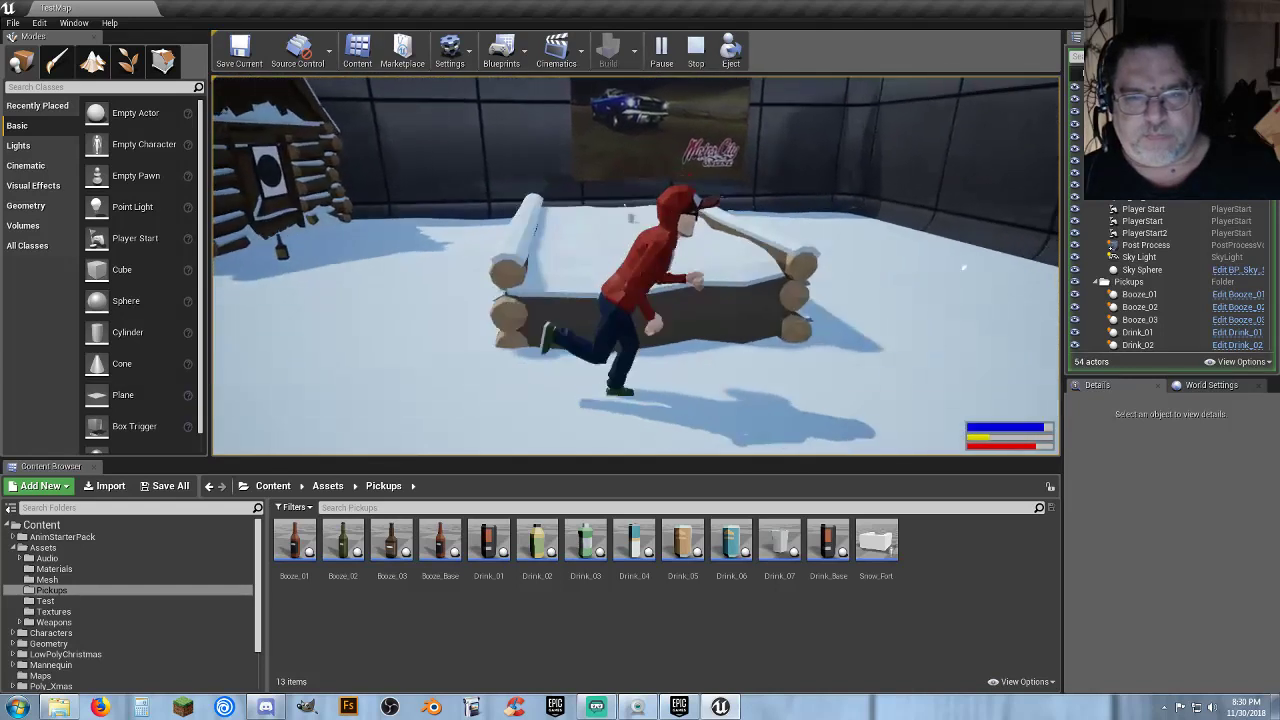
Jump onto the log-edged platform, collect the drinks on it and jump back down to the snow
key(w)
key(space)
key(d)
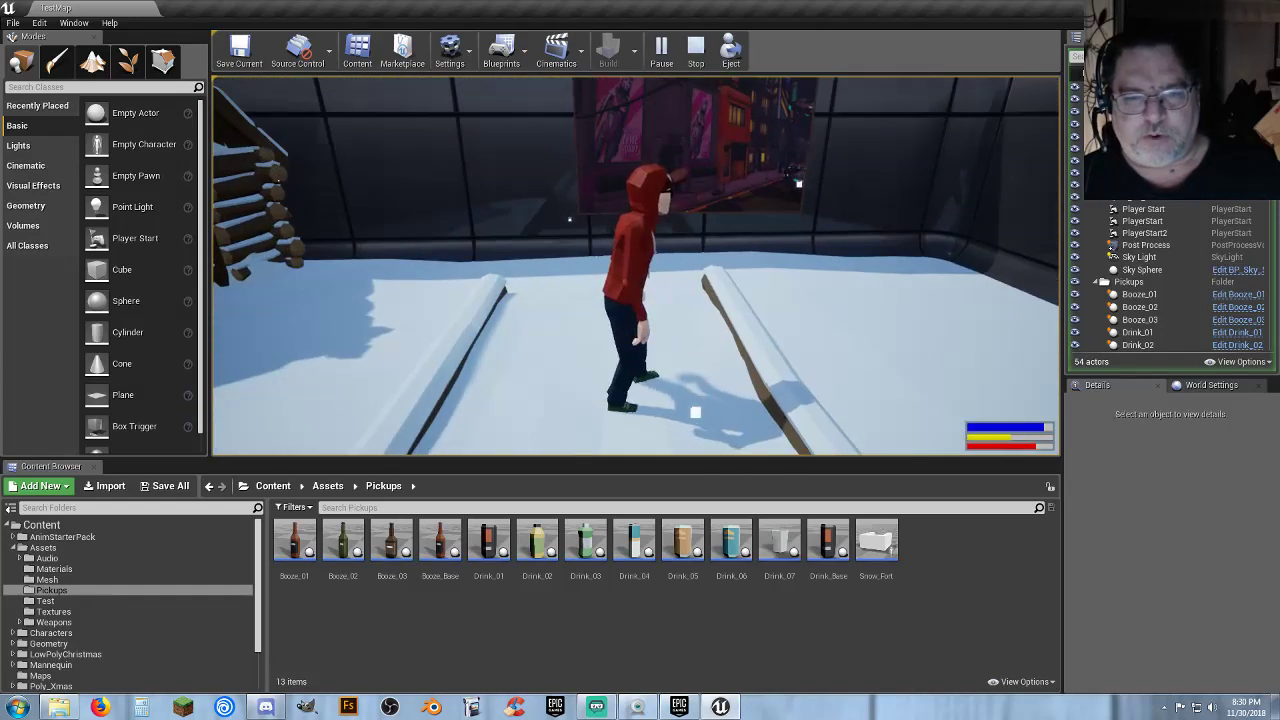
key(s)
key(a)
key(space)
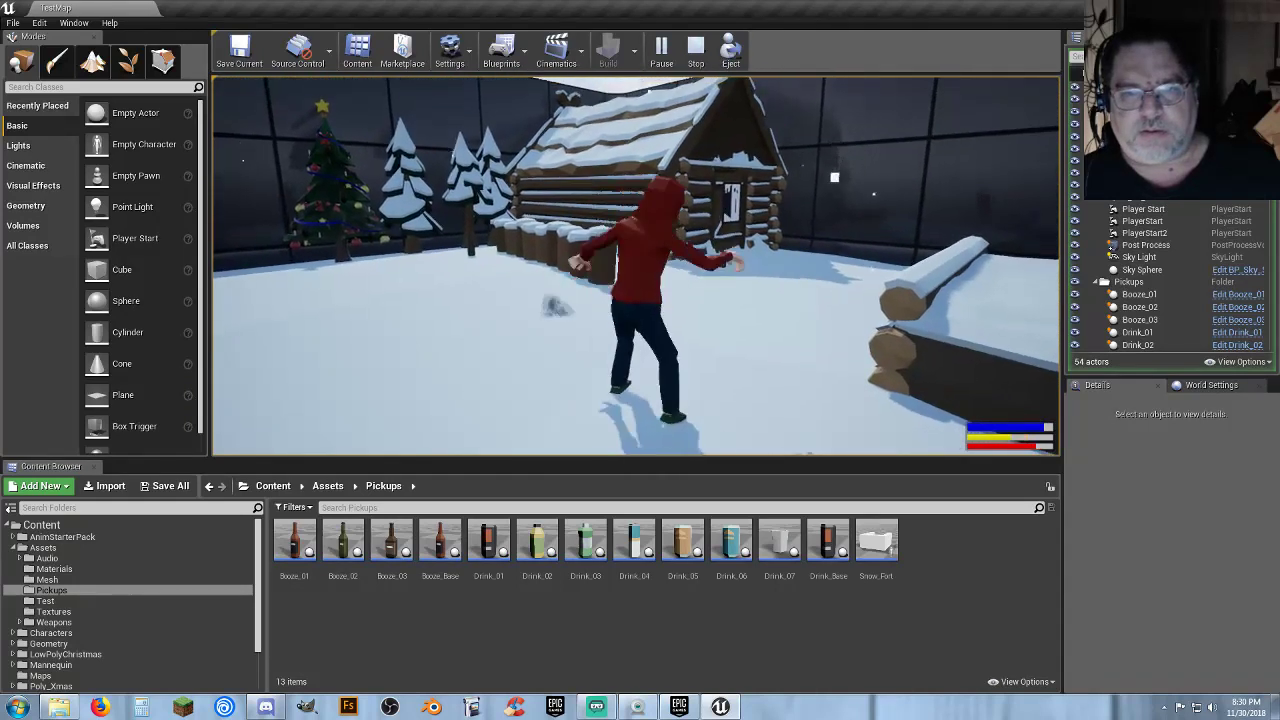
Pick up a booze bottle near the log cabin and run around the arena past the Christmas tree
key(w)
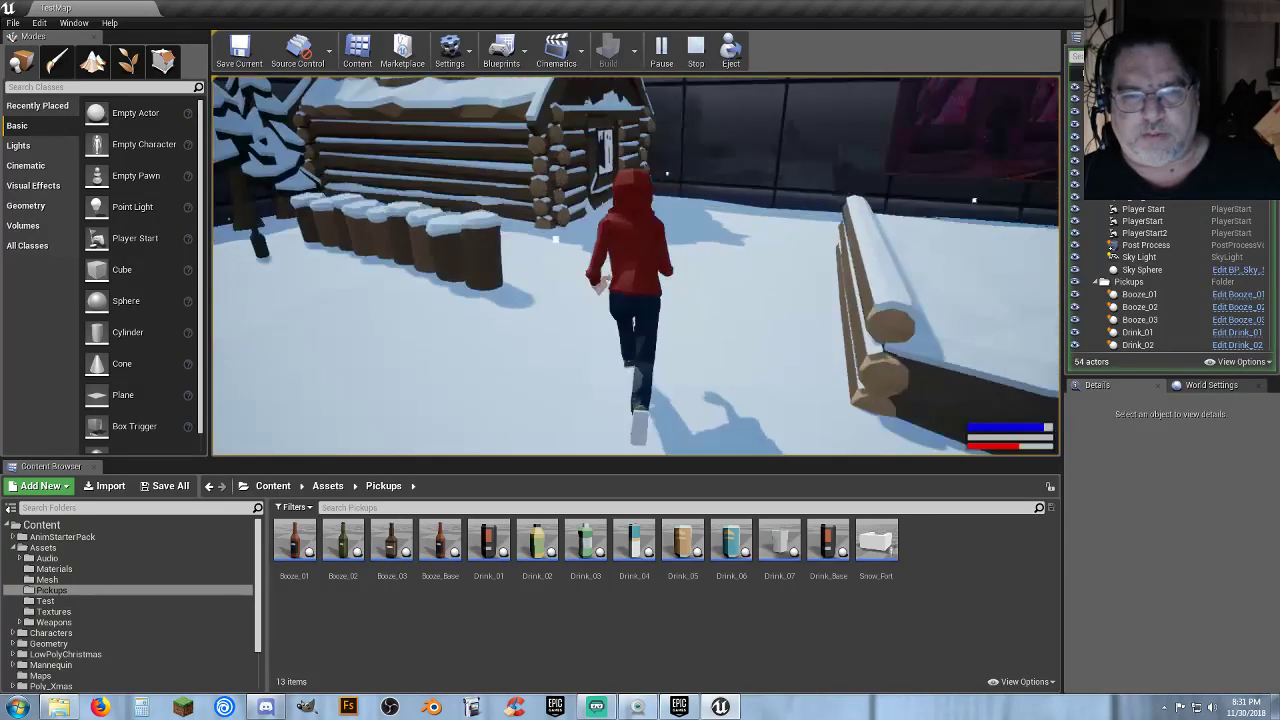
key(d)
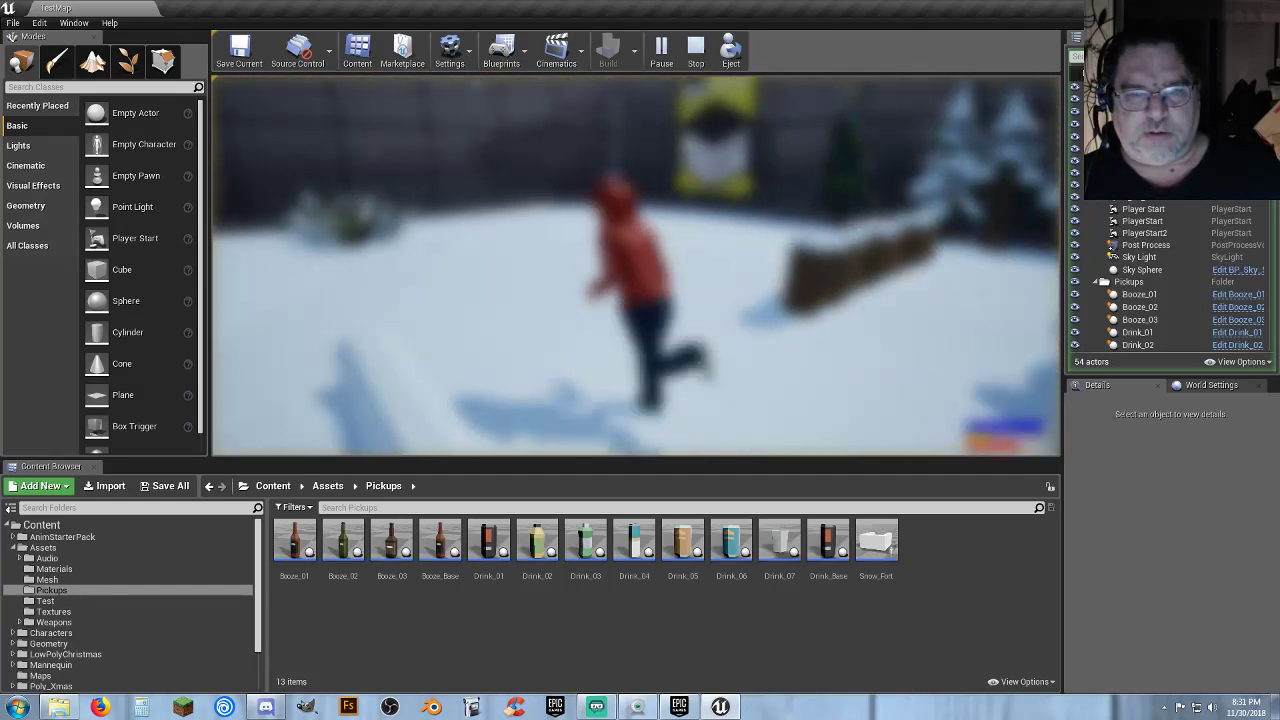
key(w)
key(space)
key(a)
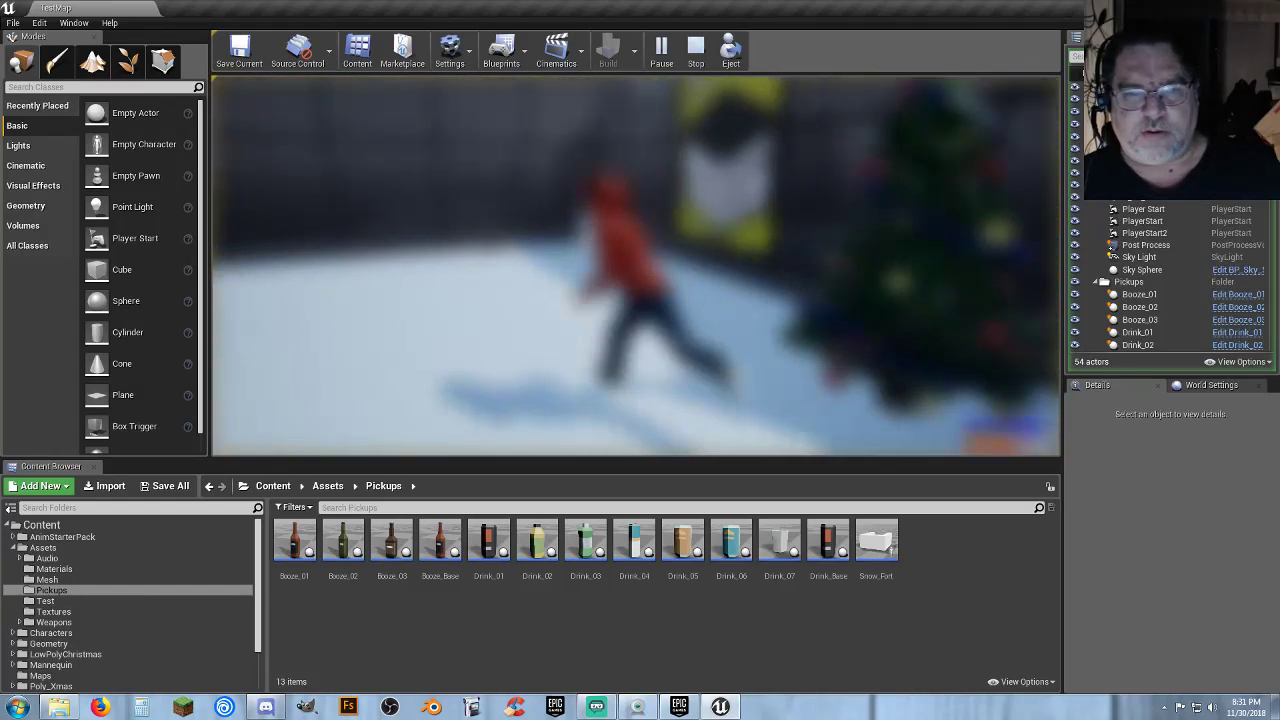
key(w)
key(w)
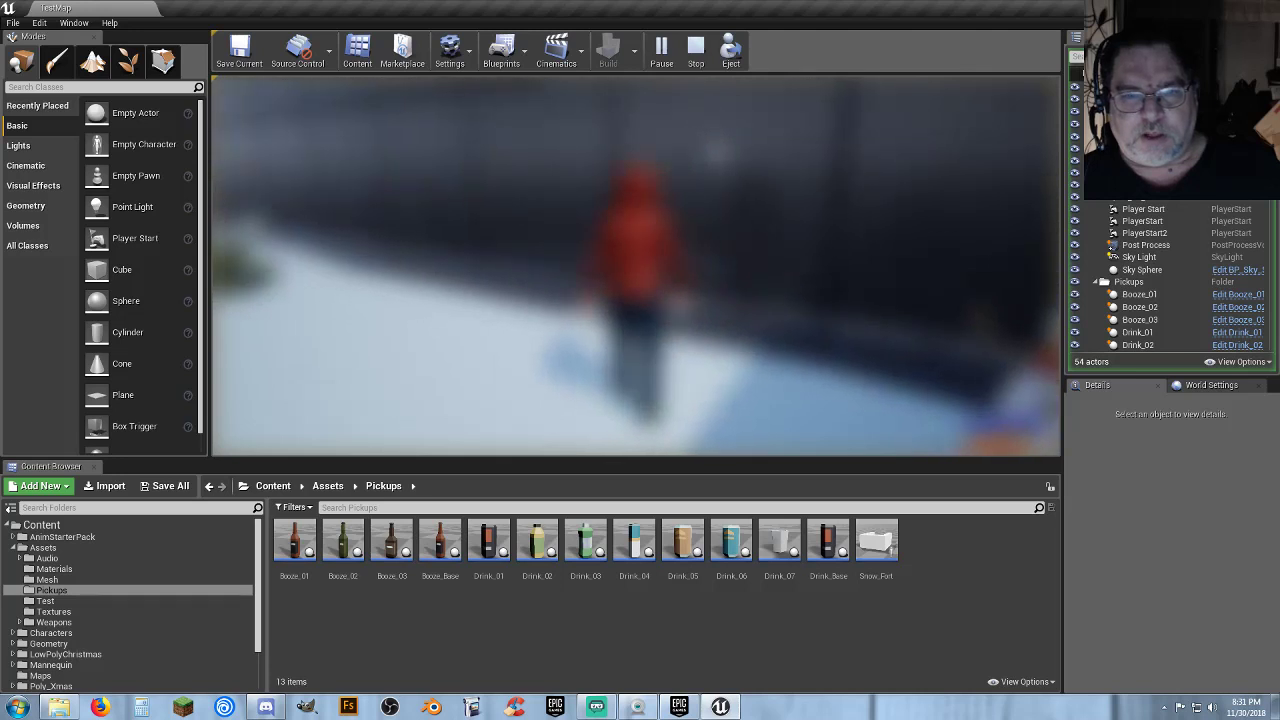
key(a)
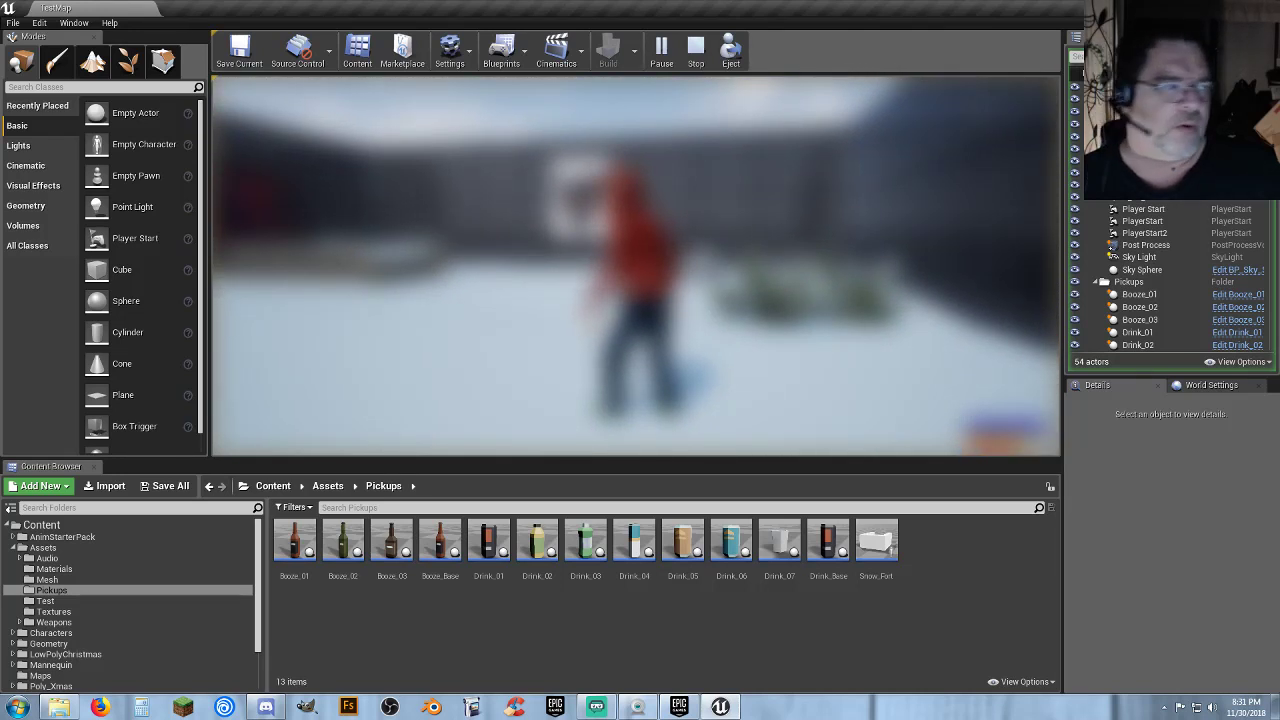
Walk to the open snow facing the snowman corner and build a snow fort there
key(w)
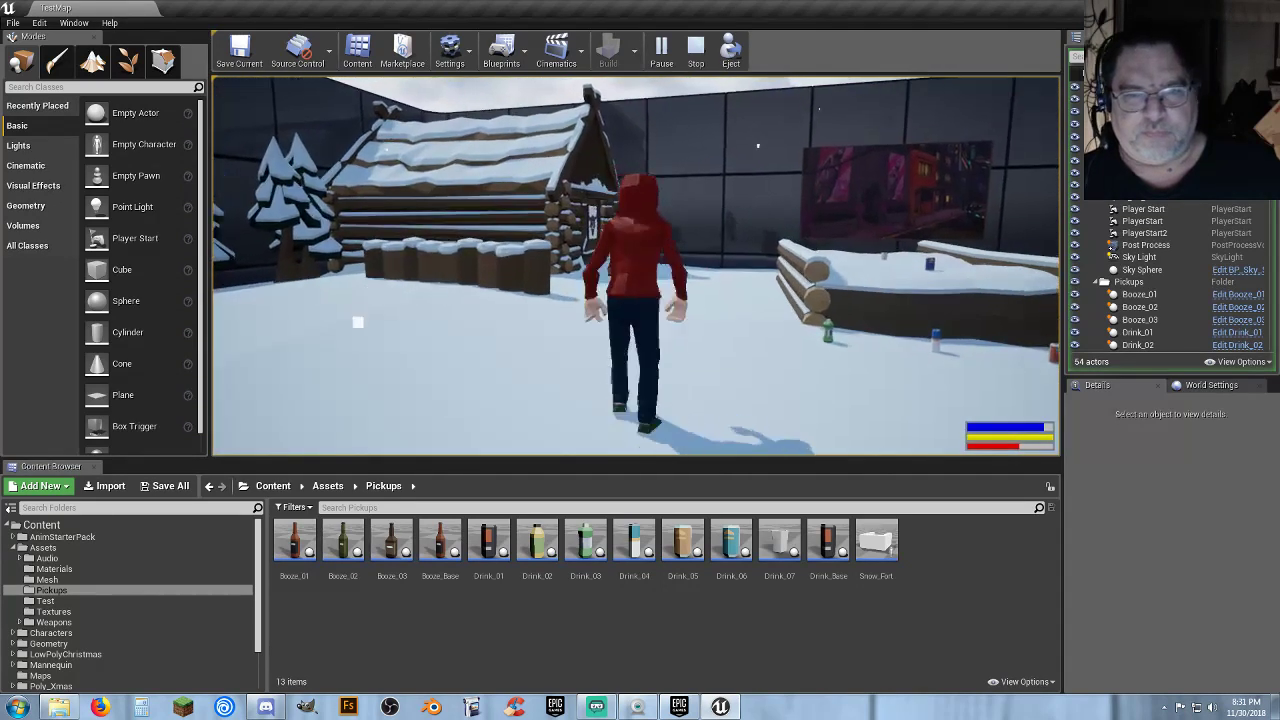
key(w)
key(d)
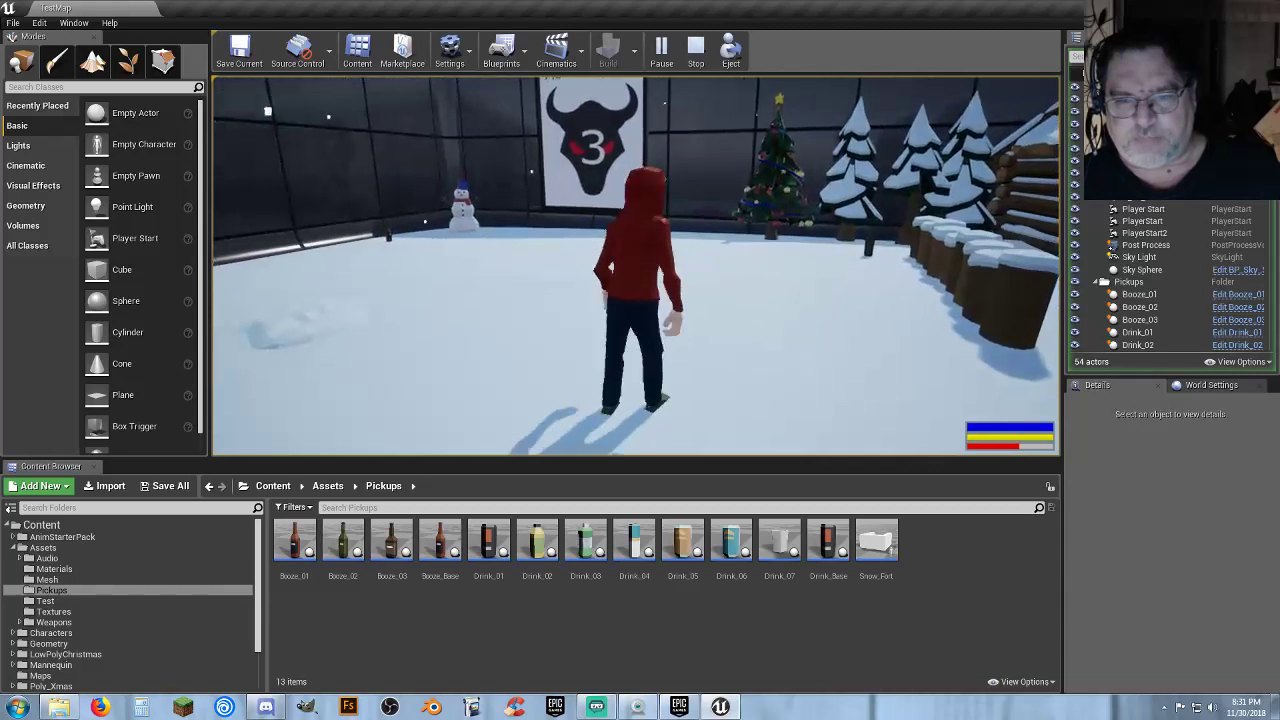
key(w)
key(f)
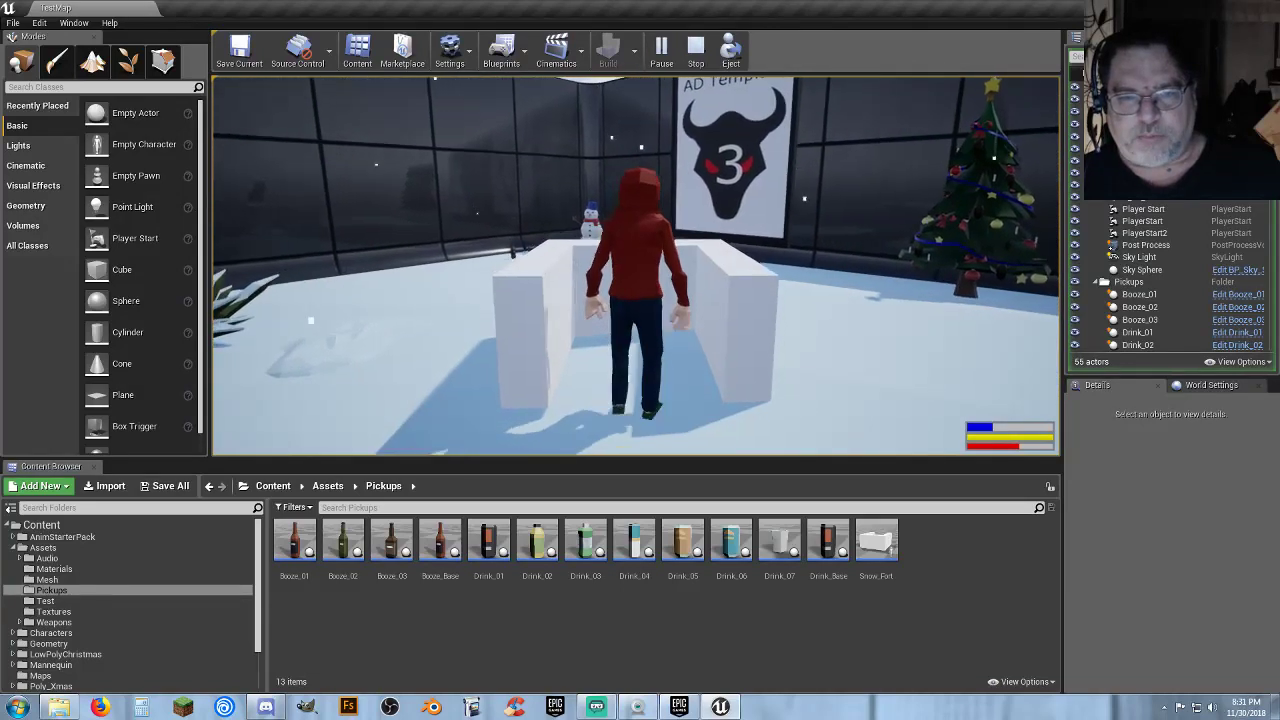
Walk into the snow fort and move around inside its walls to show it from several sides
key(w)
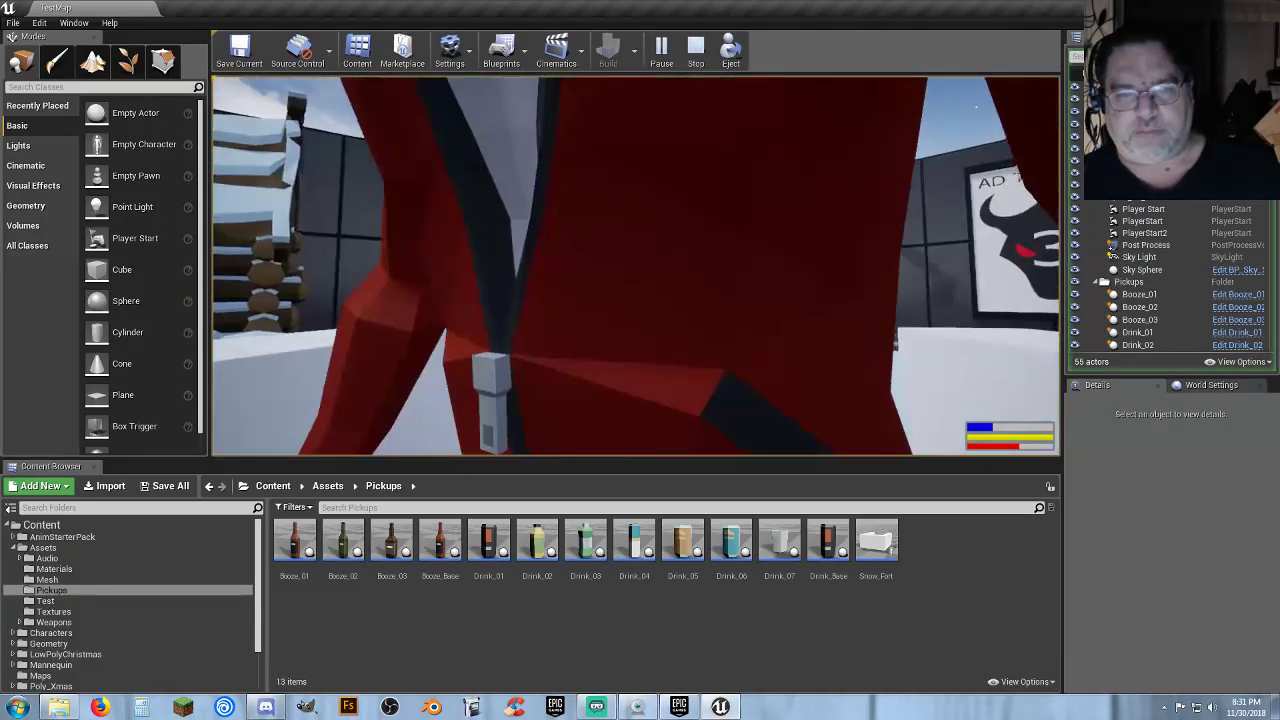
key(w)
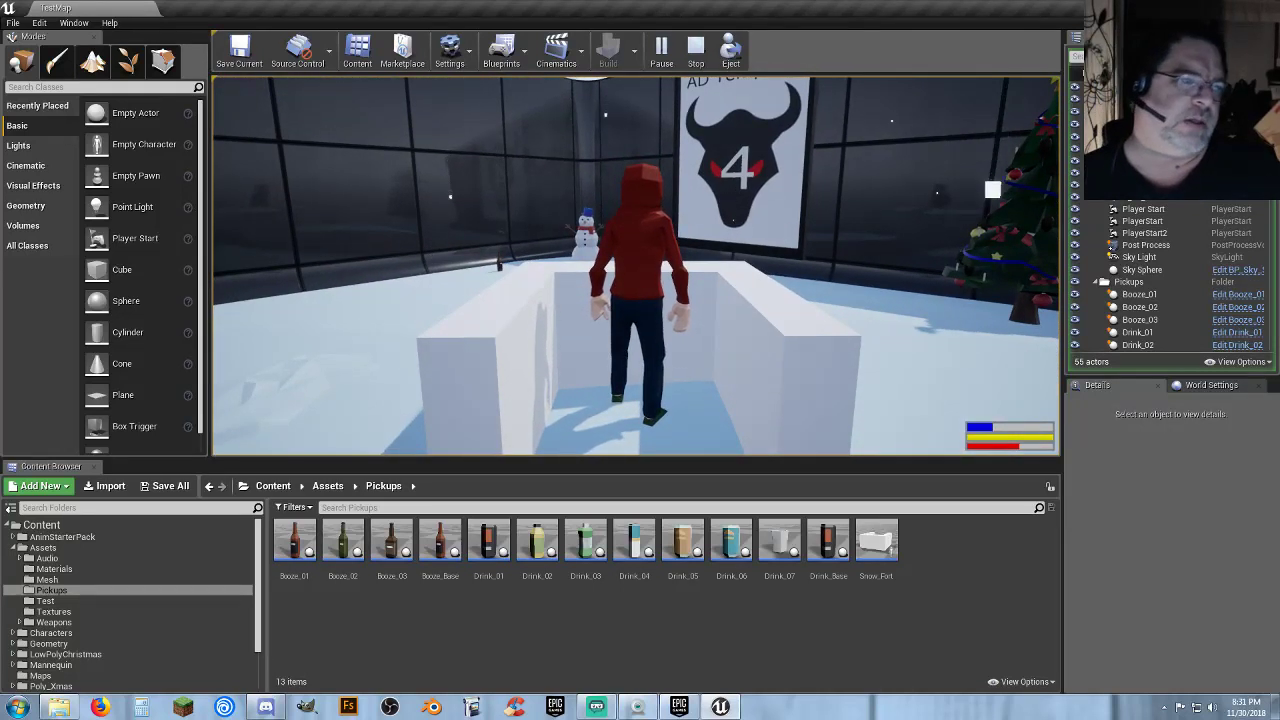
key(w)
key(d)
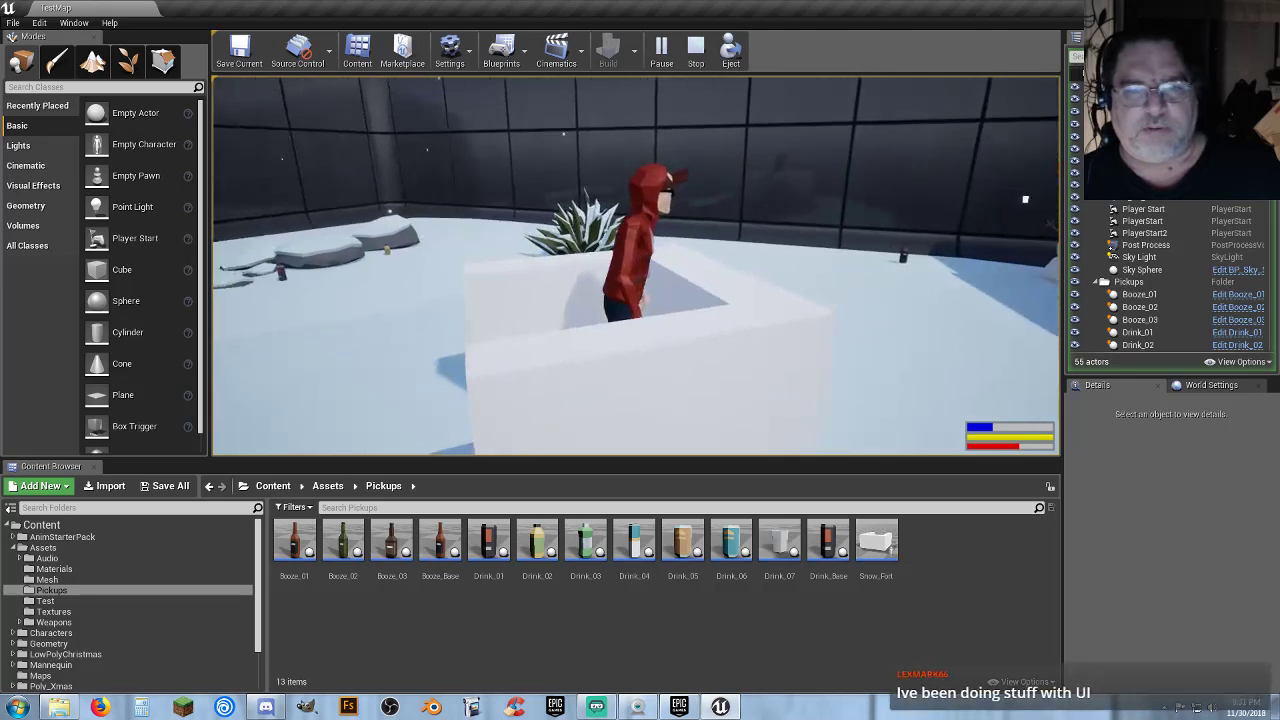
key(w)
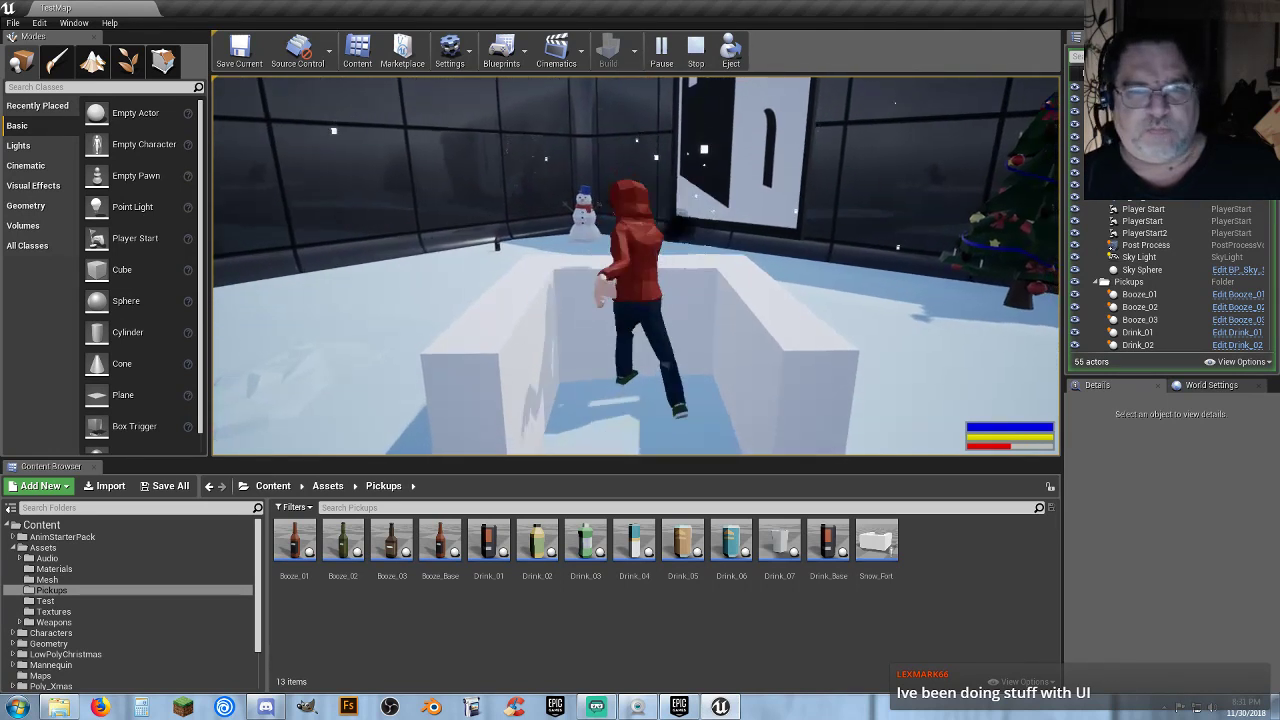
Switch to first-person view inside the snow fort and throw snowballs at the snowman
key(v)
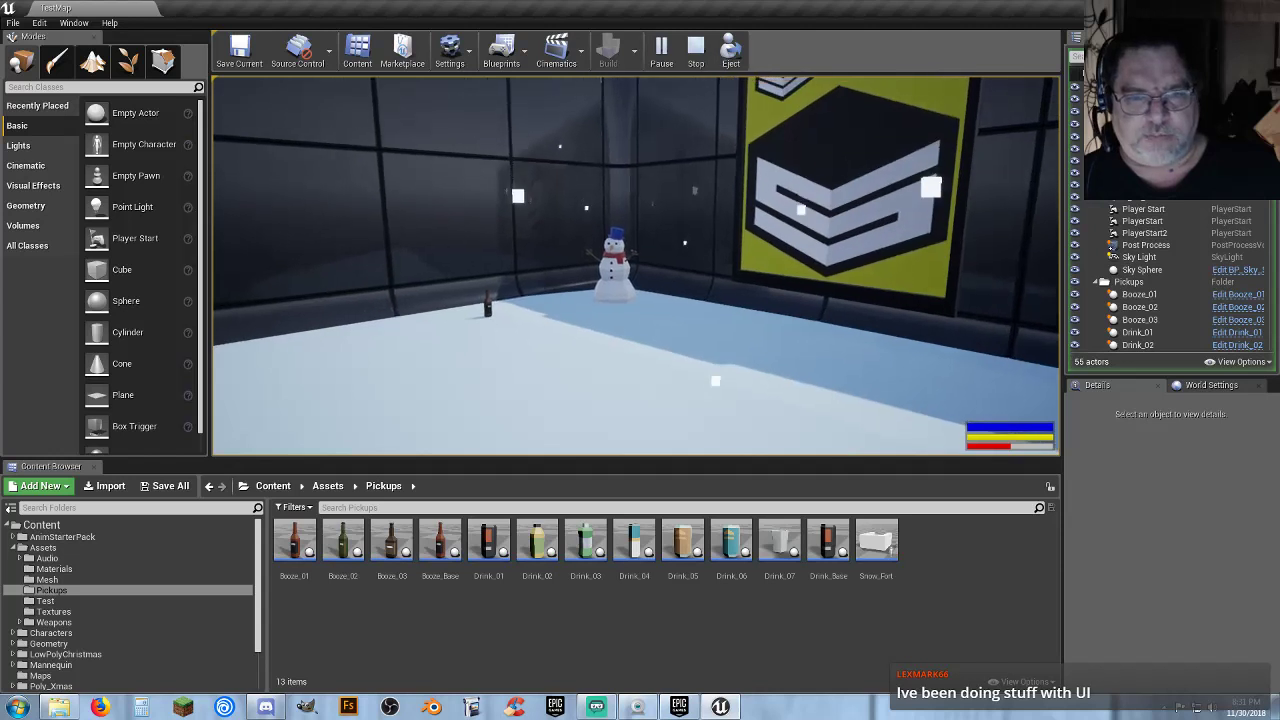
click(636, 265)
click(636, 265)
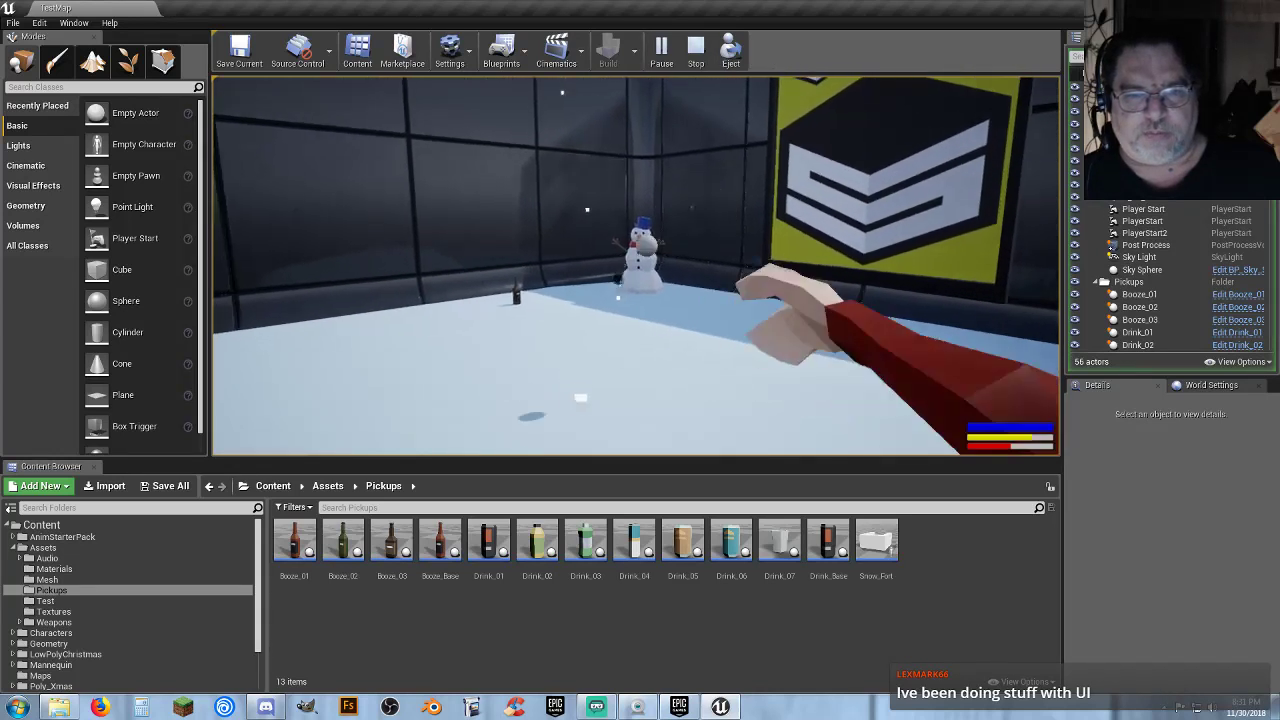
Throw two more snowballs at the snowman, then return to third-person view and walk out of the snow fort toward the arena wall
click(636, 265)
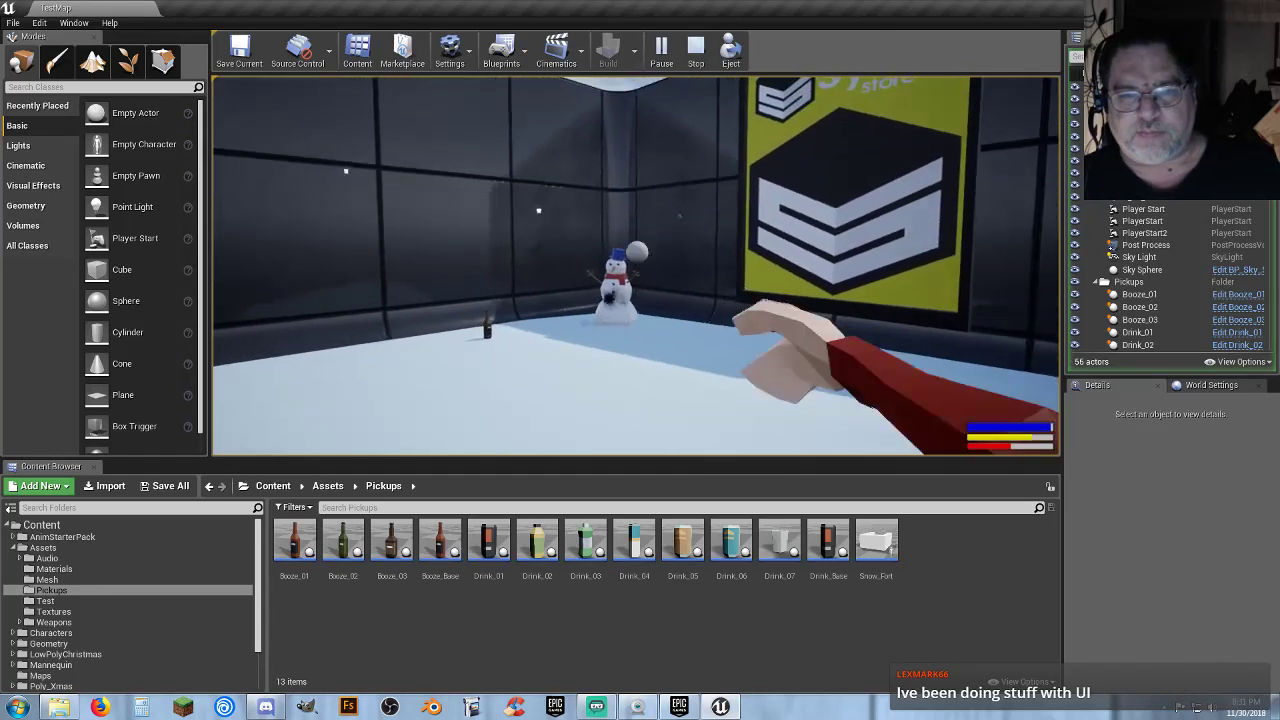
click(636, 265)
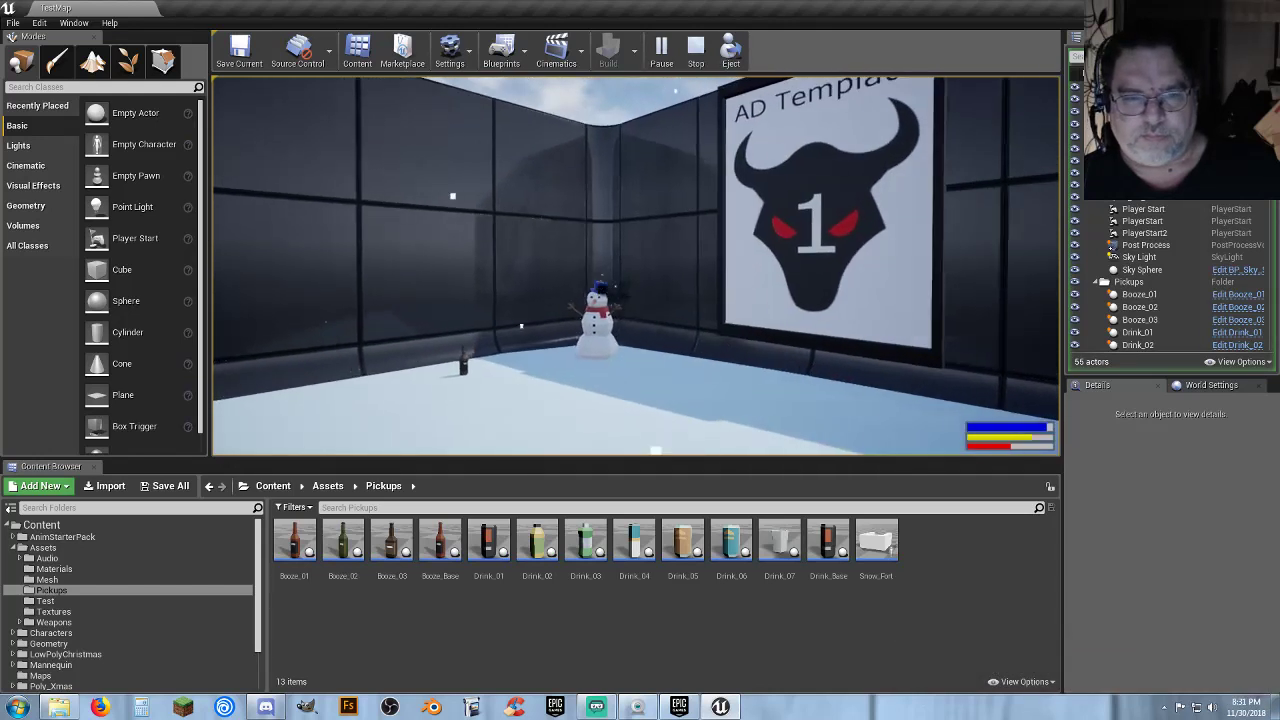
key(s)
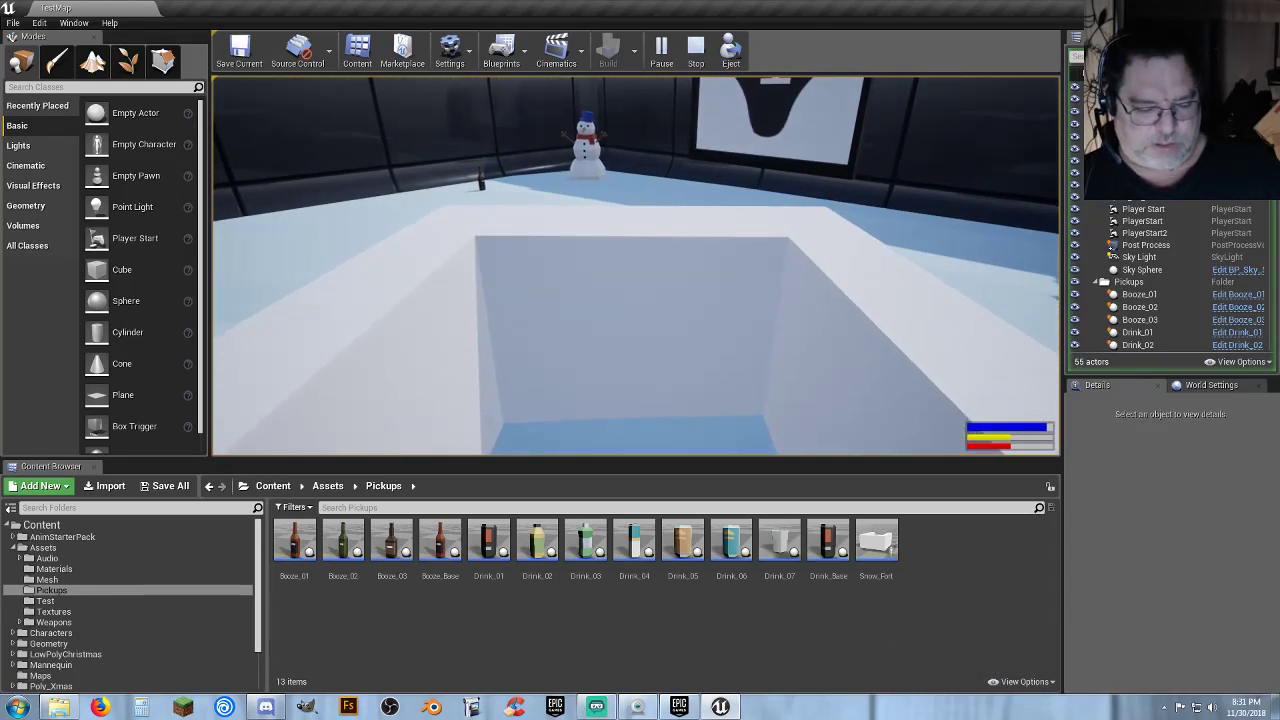
key(v)
key(a)
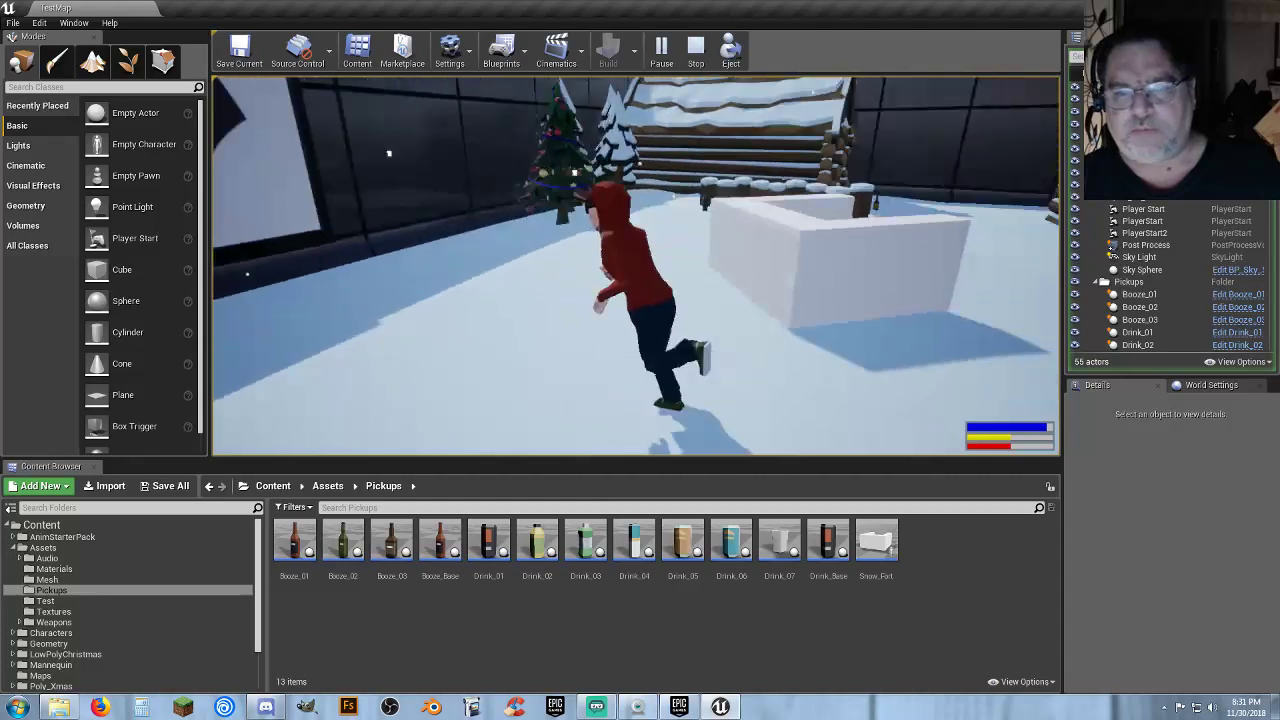
key(s)
key(d)
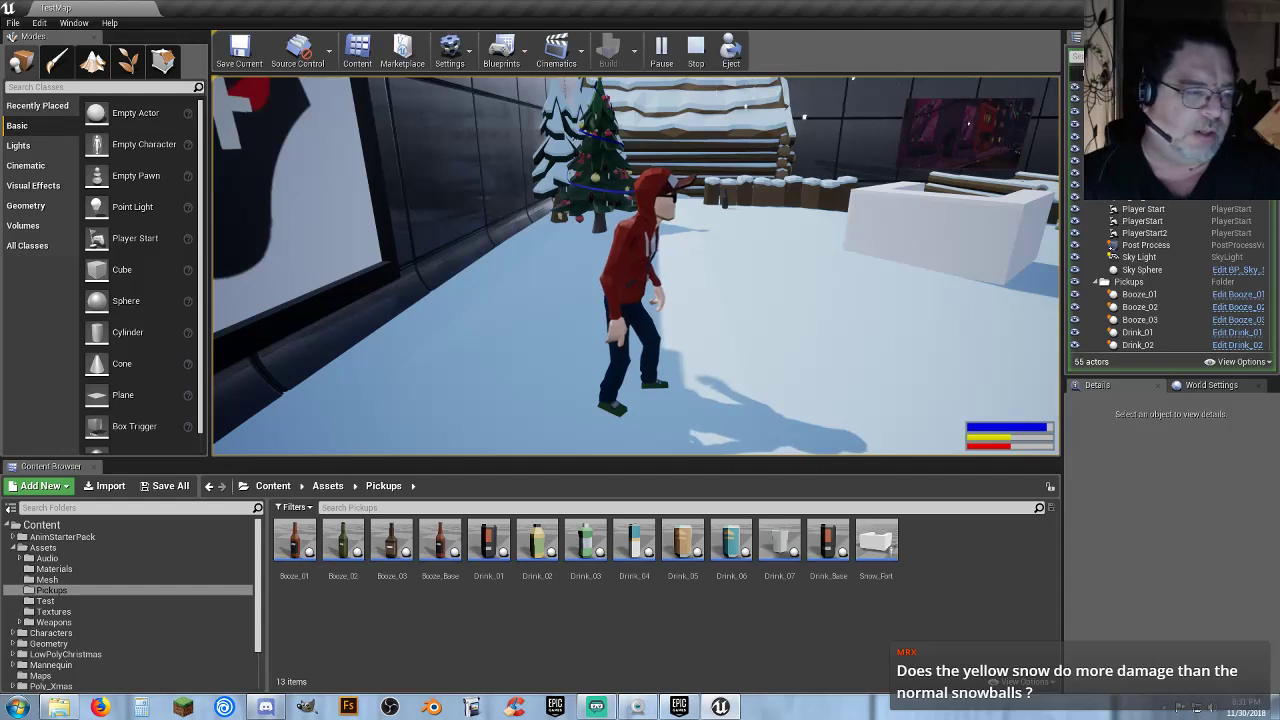
Pick up the booze bottle by the arena wall and run past the snow fort and plants to the far side
key(w)
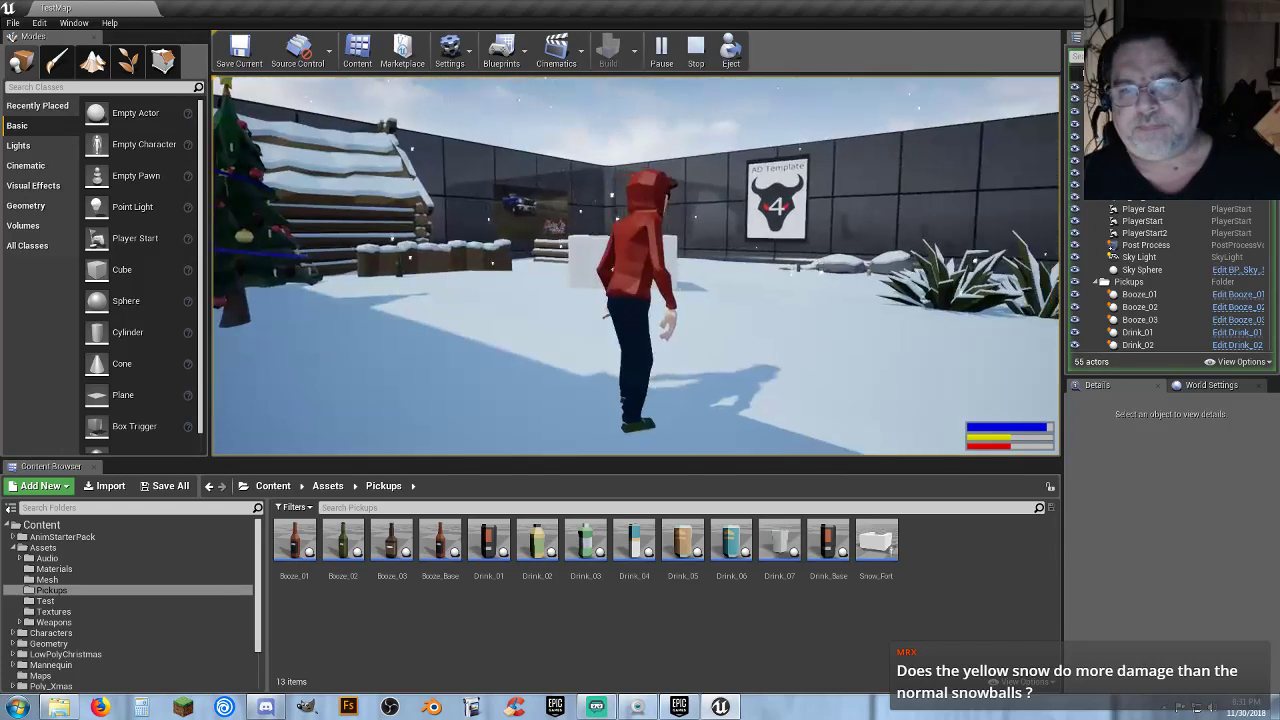
key(w)
key(w)
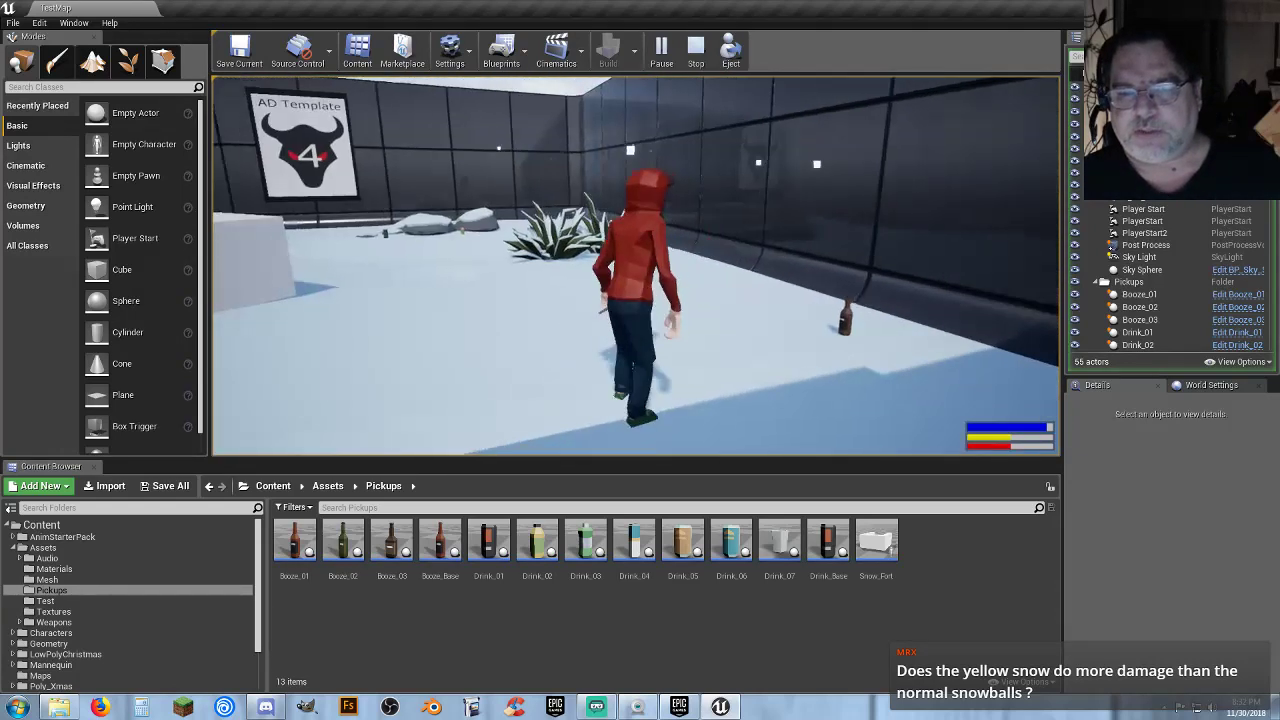
key(w)
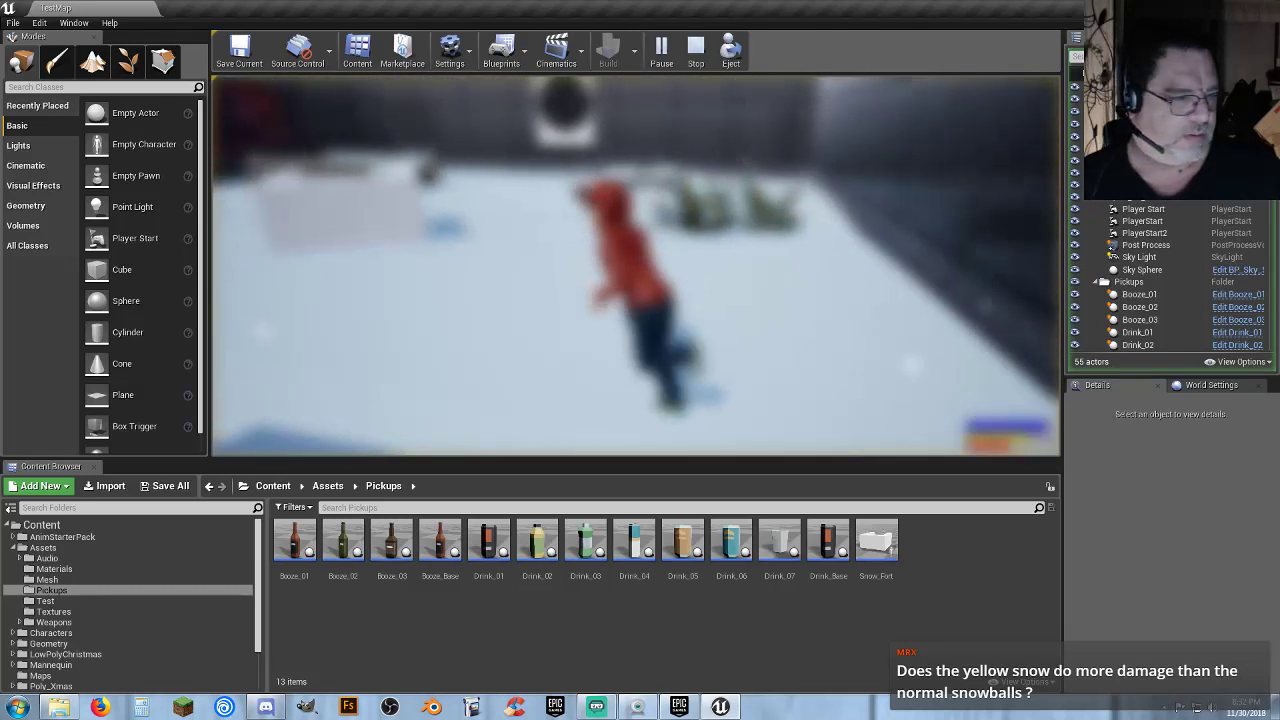
key(w)
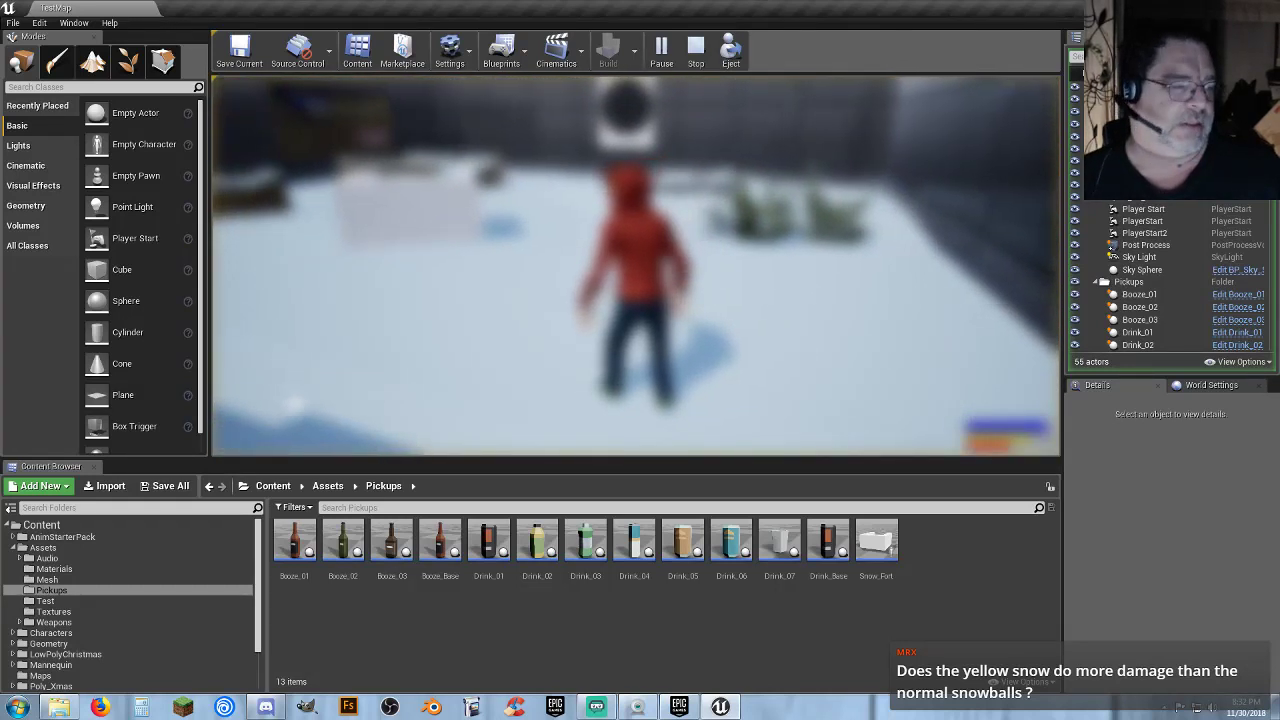
key(w)
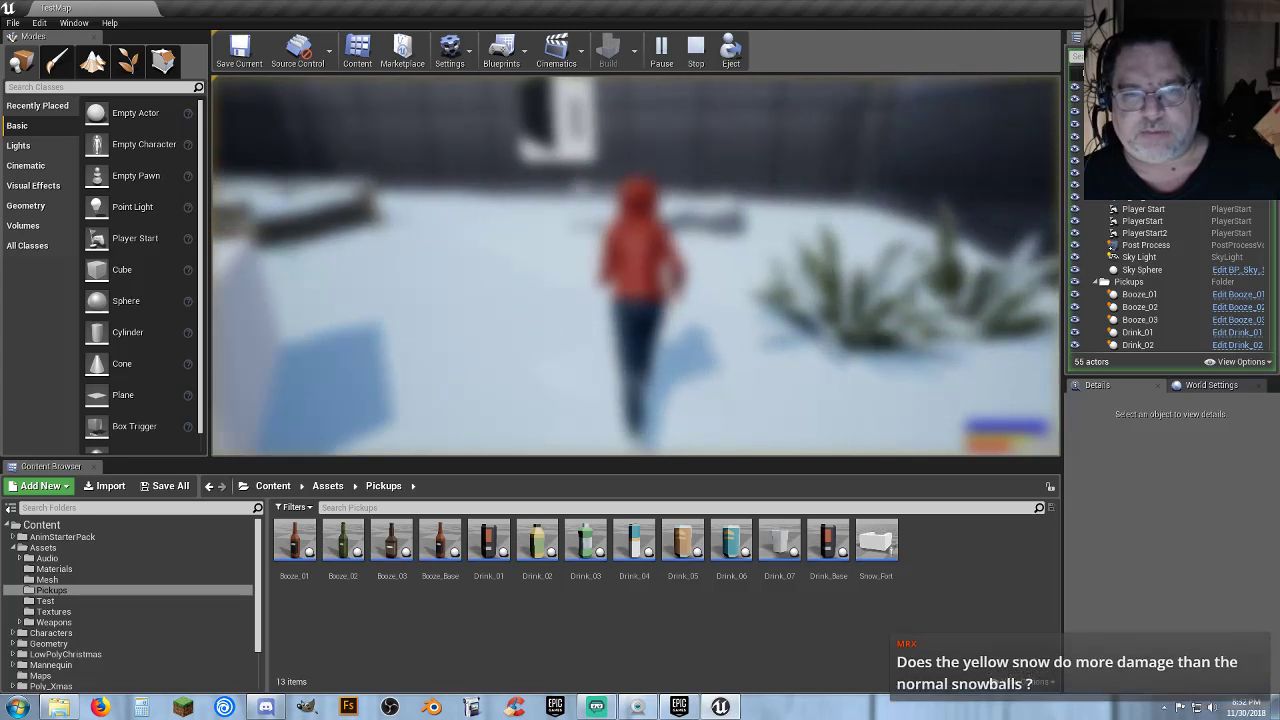
key(w)
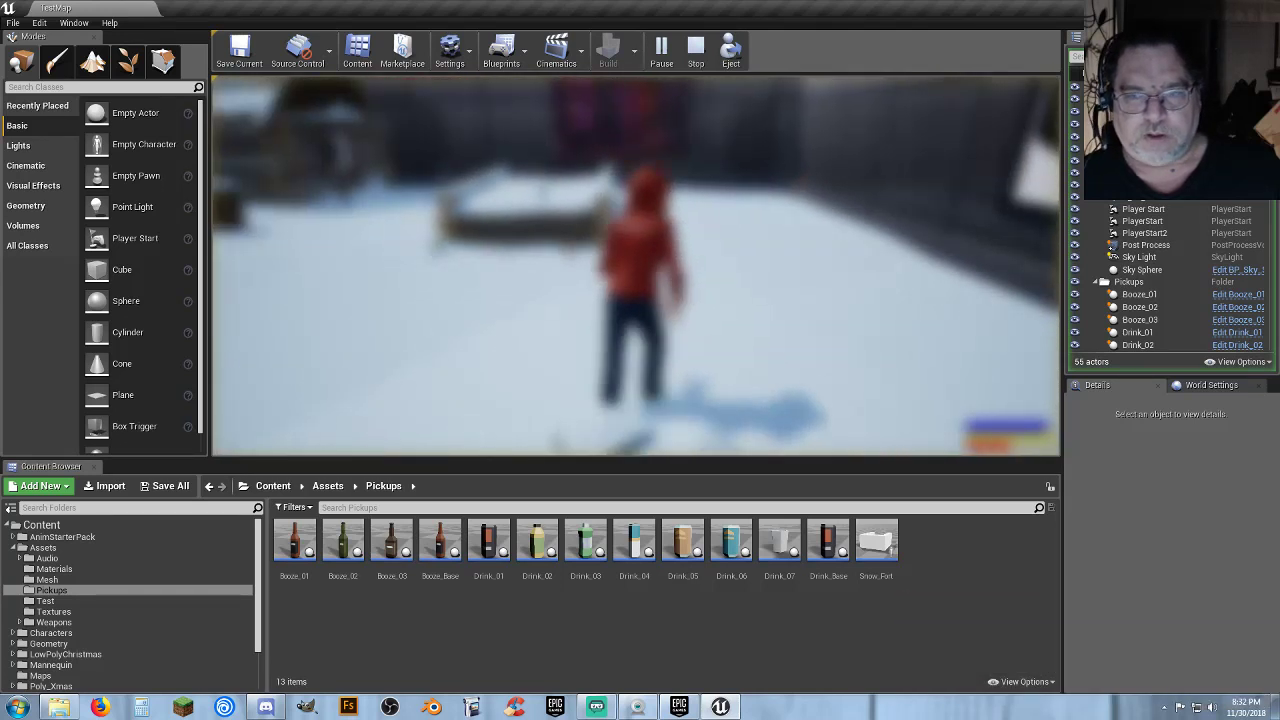
key(w)
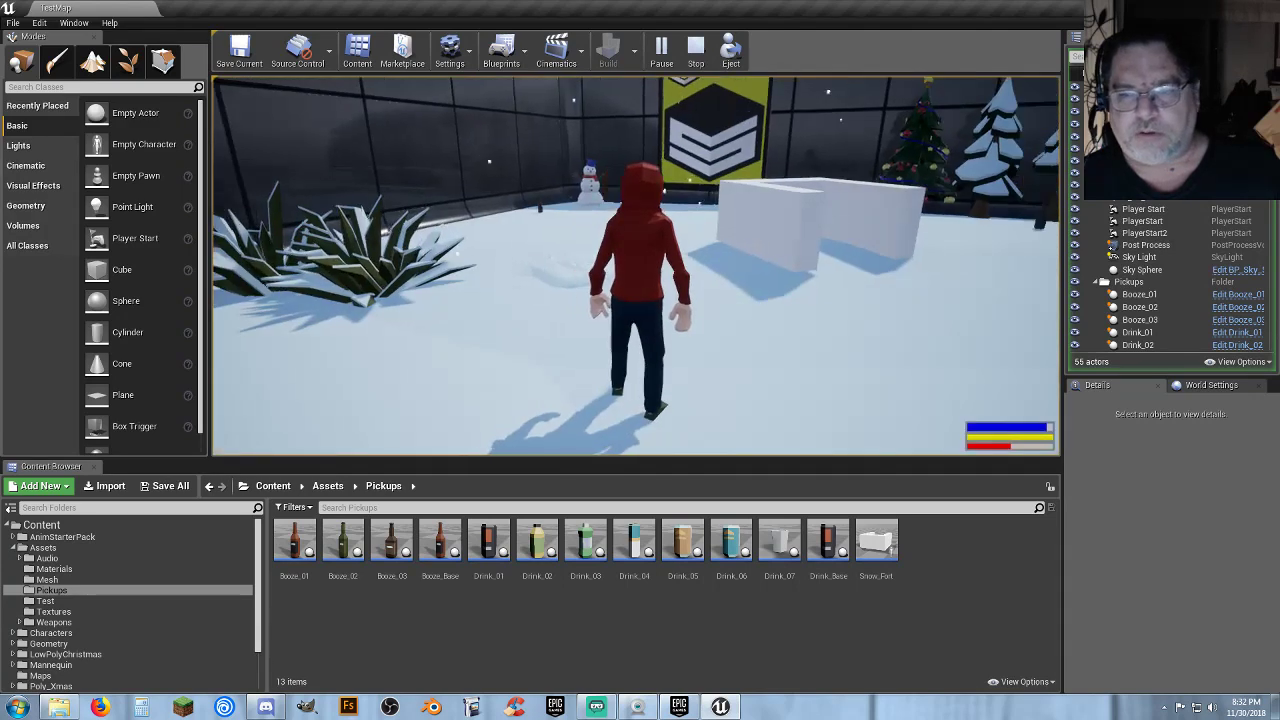
Run between the log fences to the cabin and pick up the booze bottle beside it
key(w)
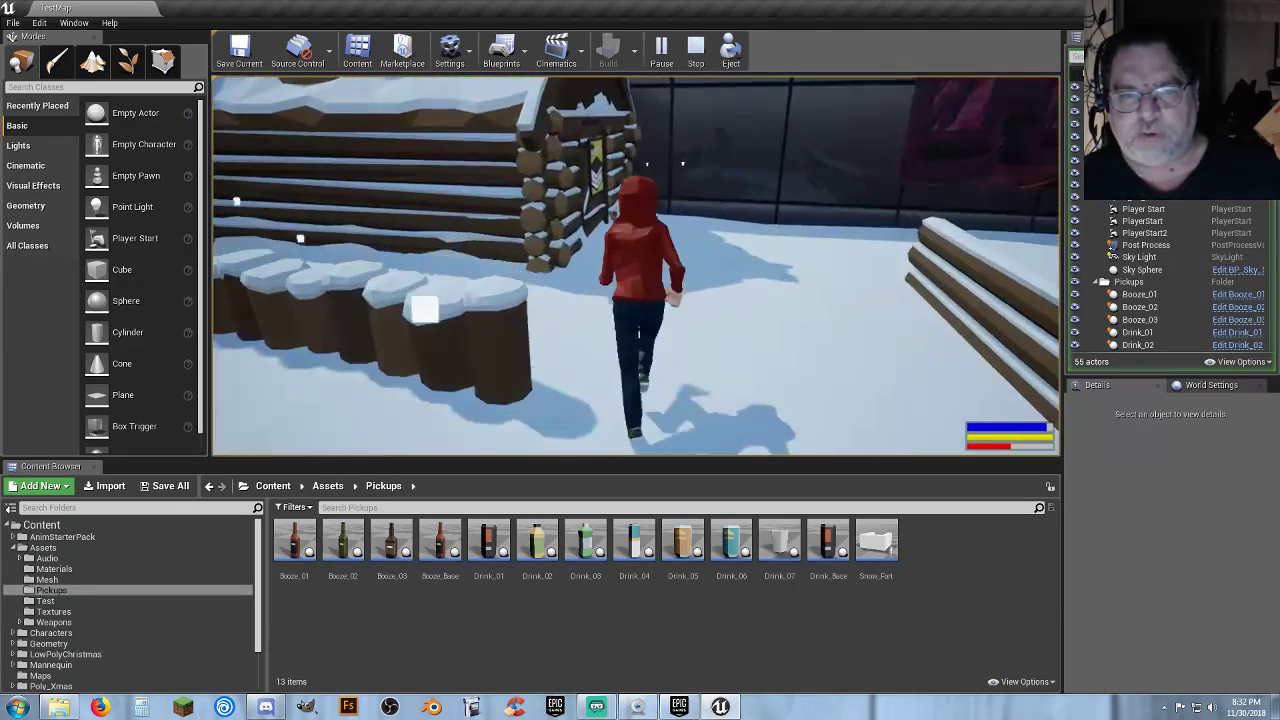
key(w)
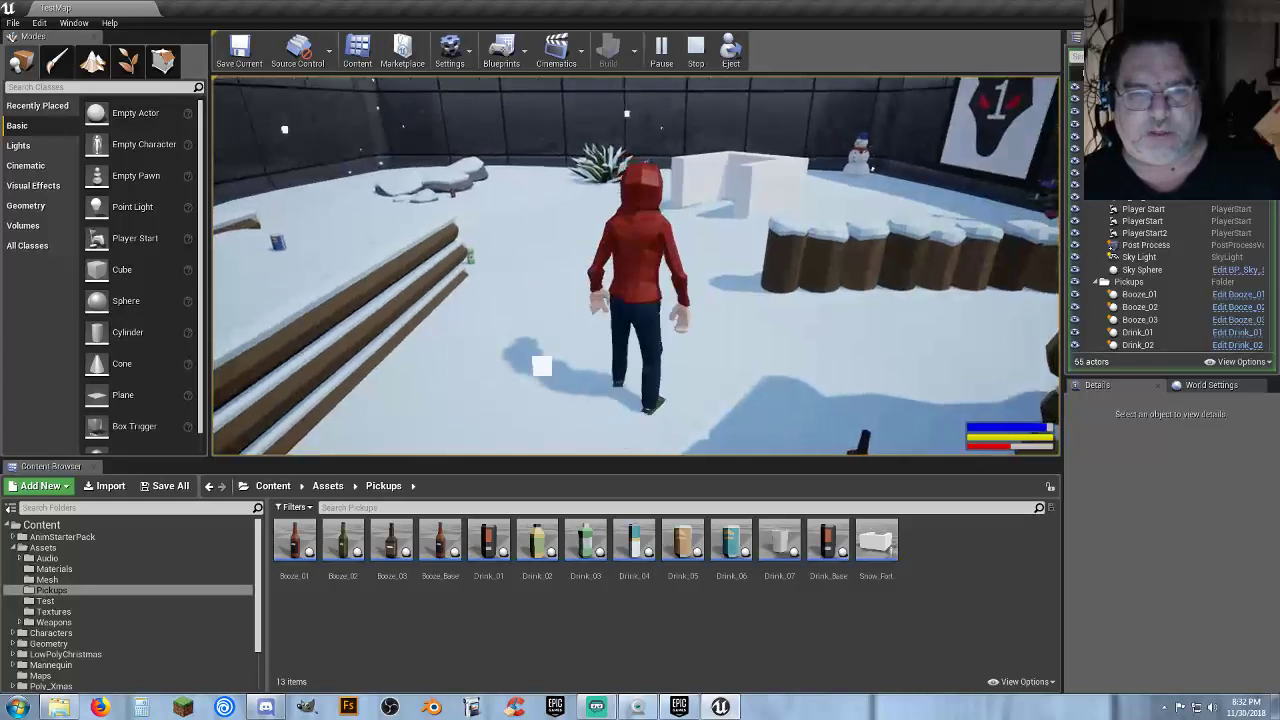
key(d)
key(s)
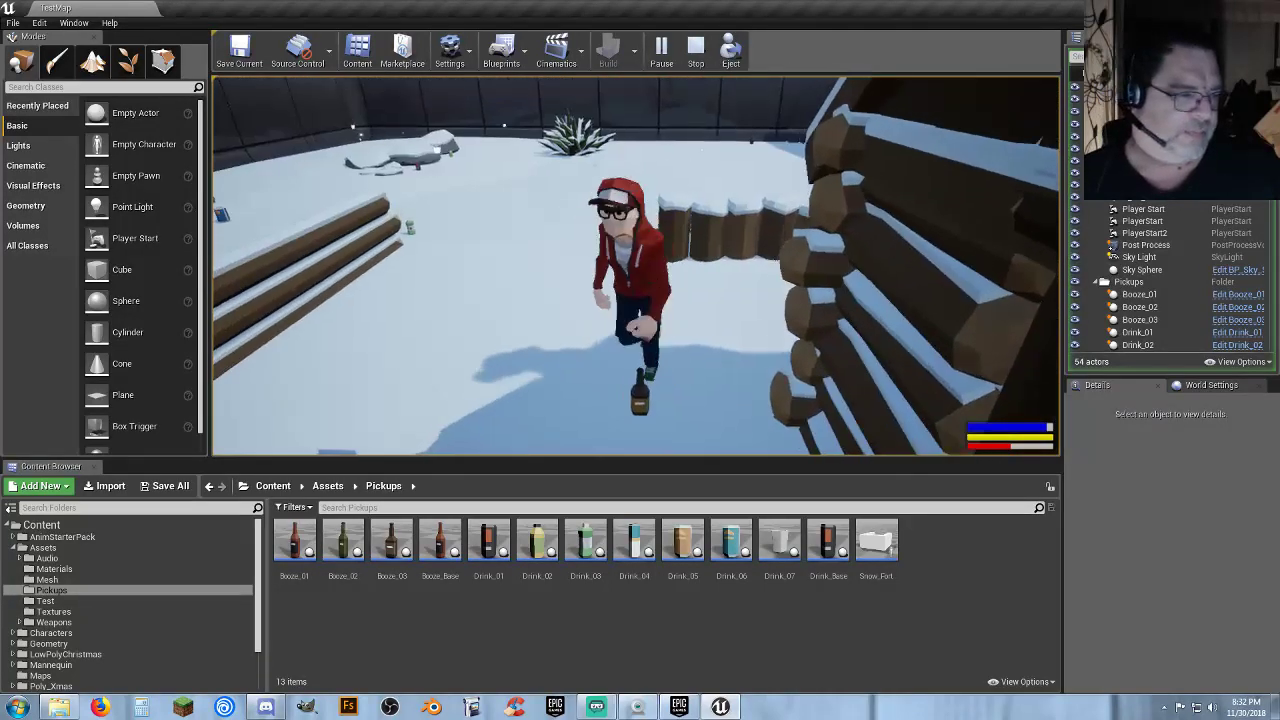
key(w)
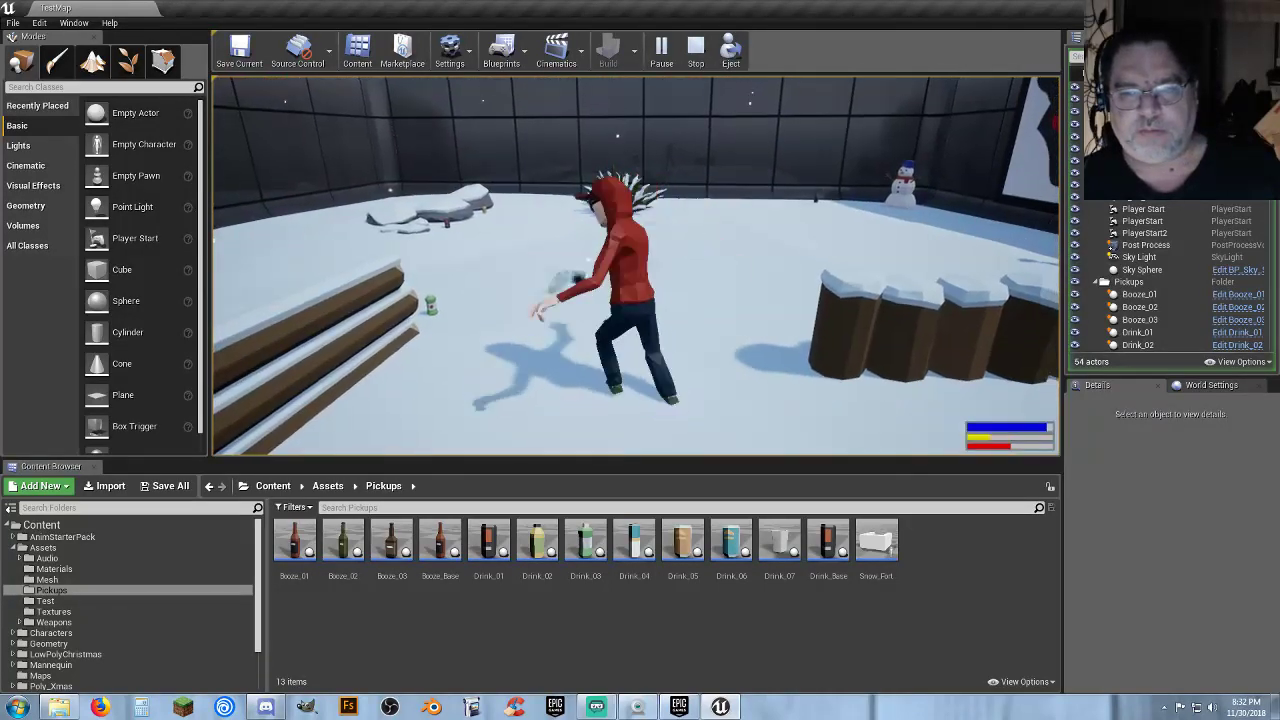
key(s)
key(w)
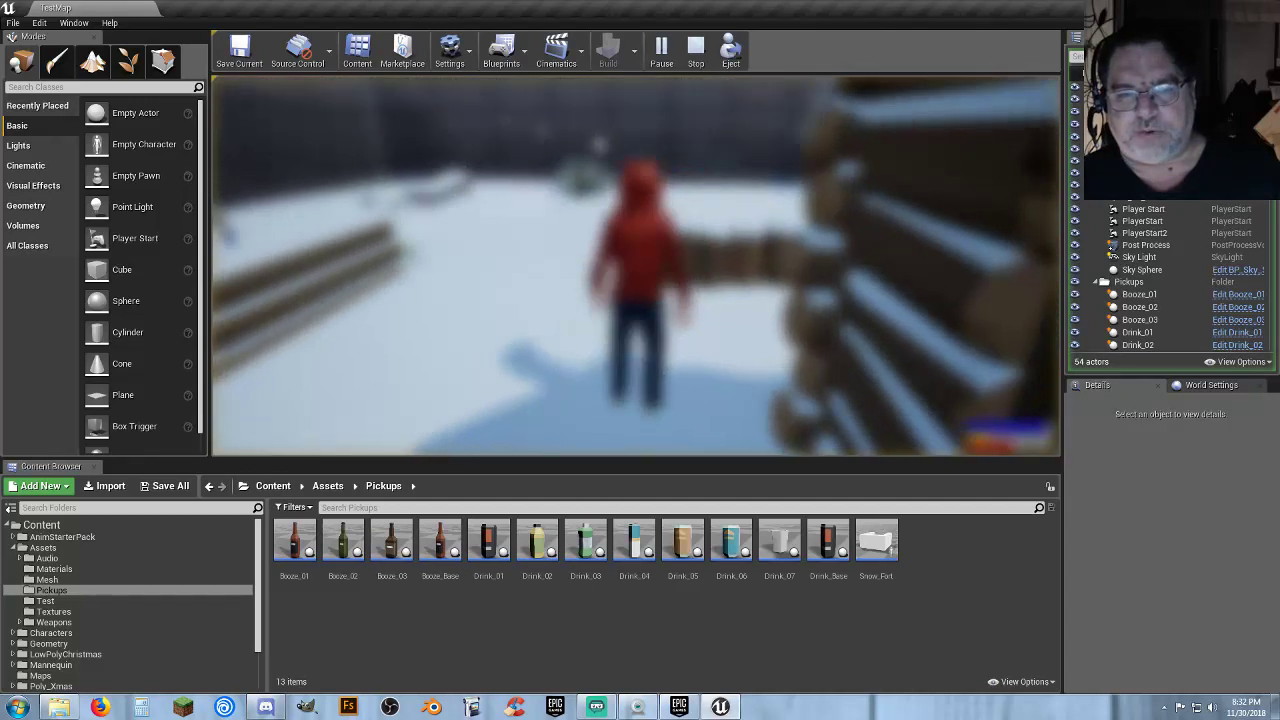
Run across the arena past the snowman, around the snow-covered rocks and back toward the Christmas tree
key(w)
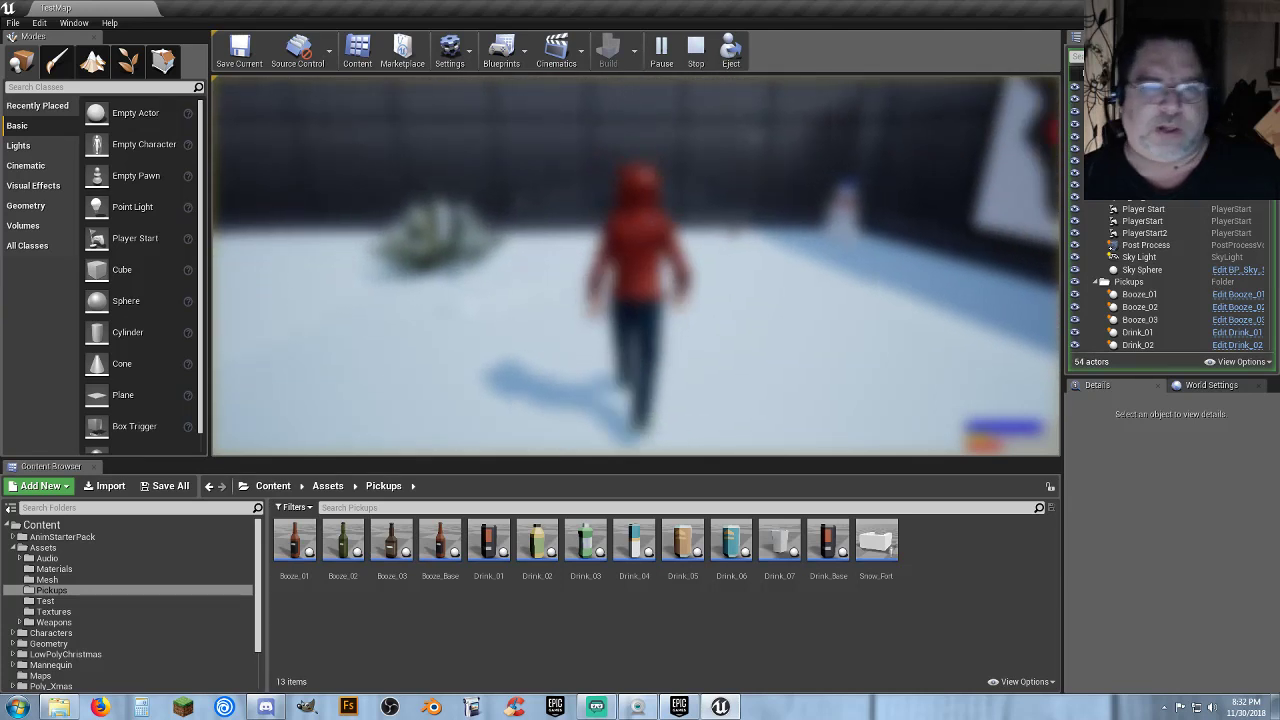
key(w)
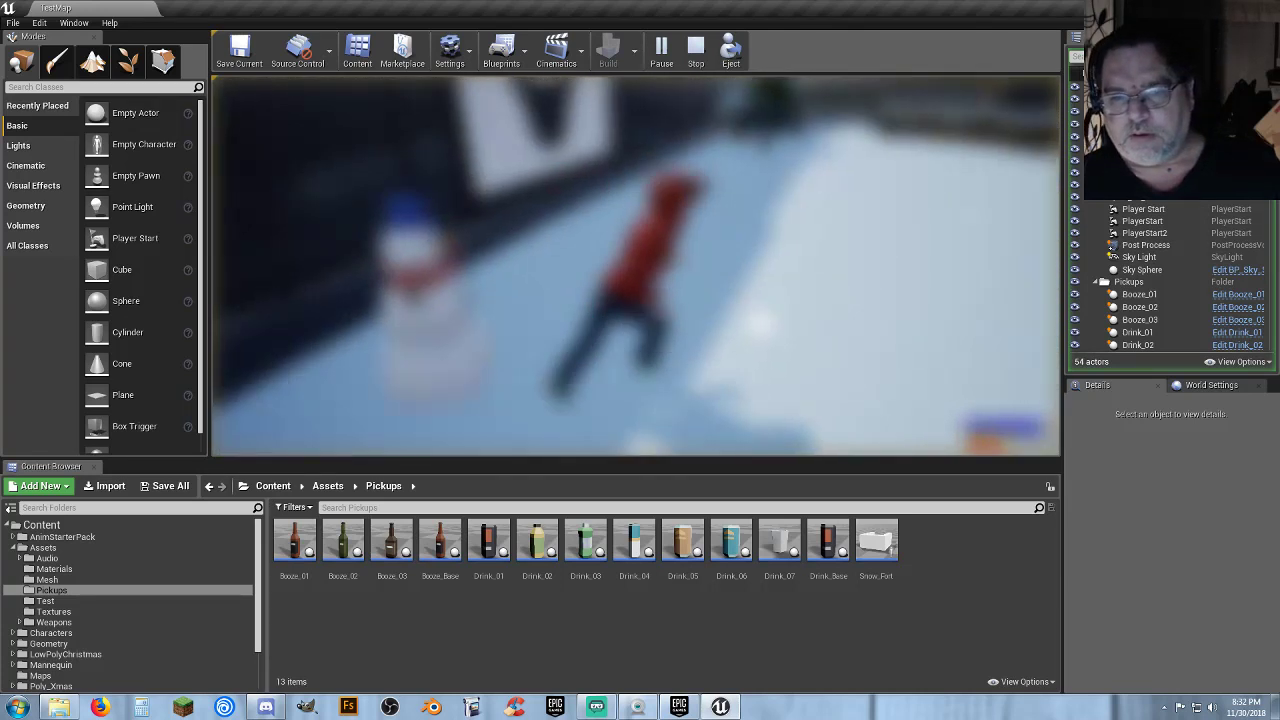
key(w)
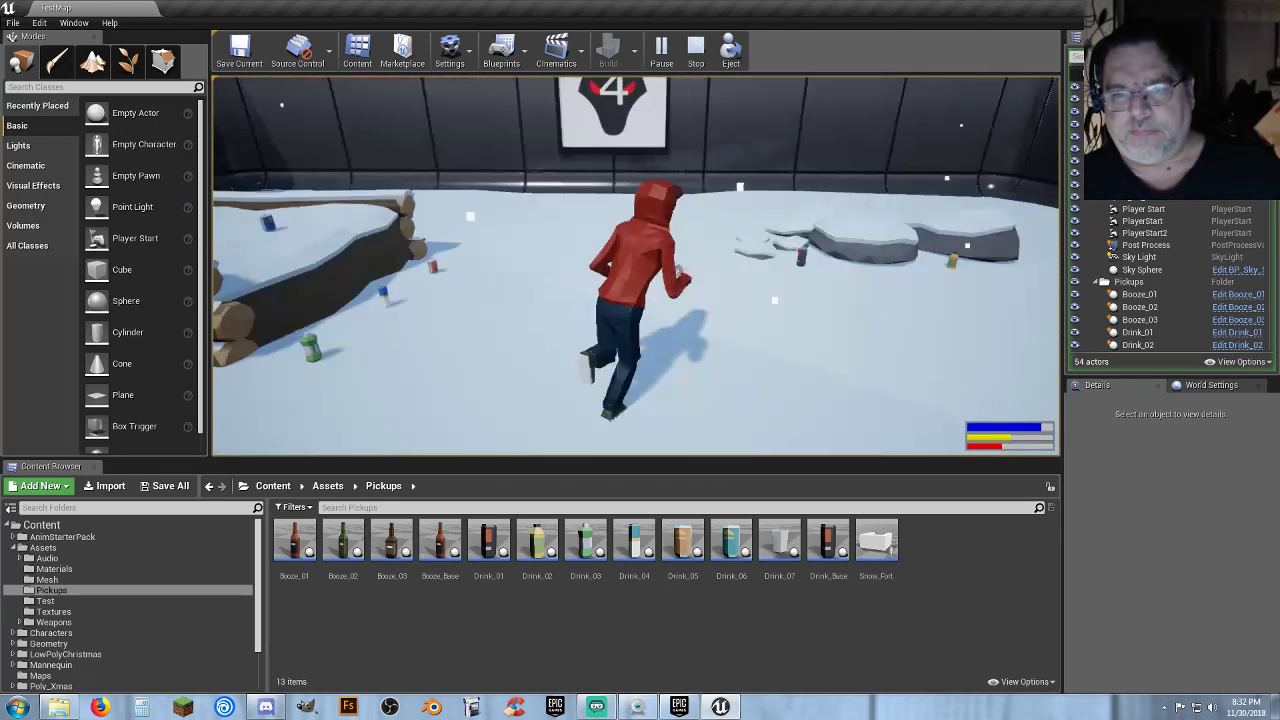
key(w)
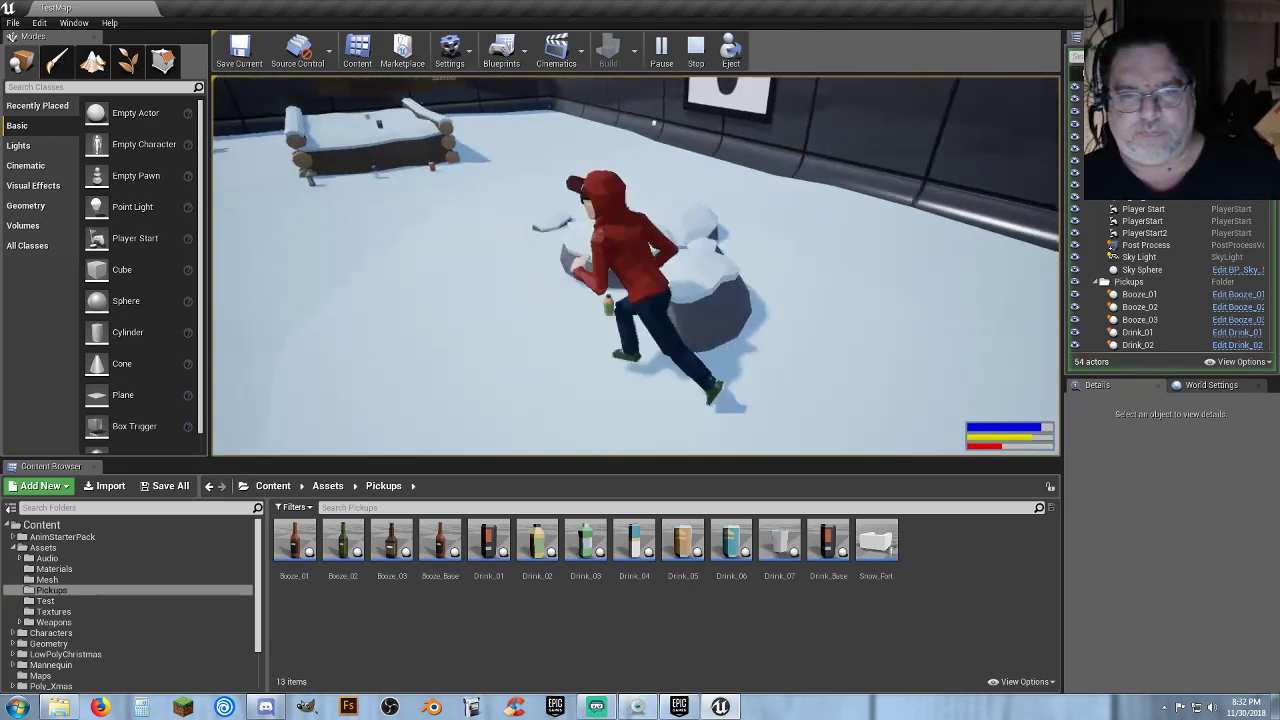
key(w)
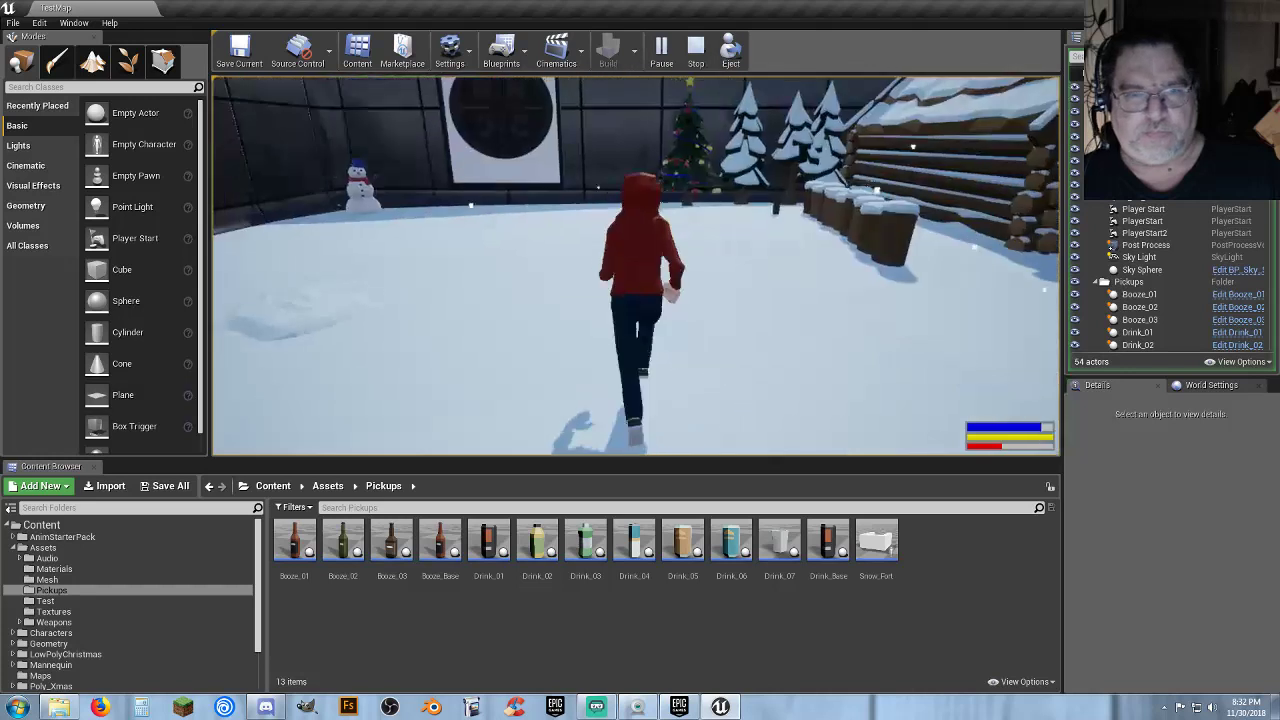
Move around the open snow near the spiky plant, turning the character in different directions and finally to face the camera
key(d)
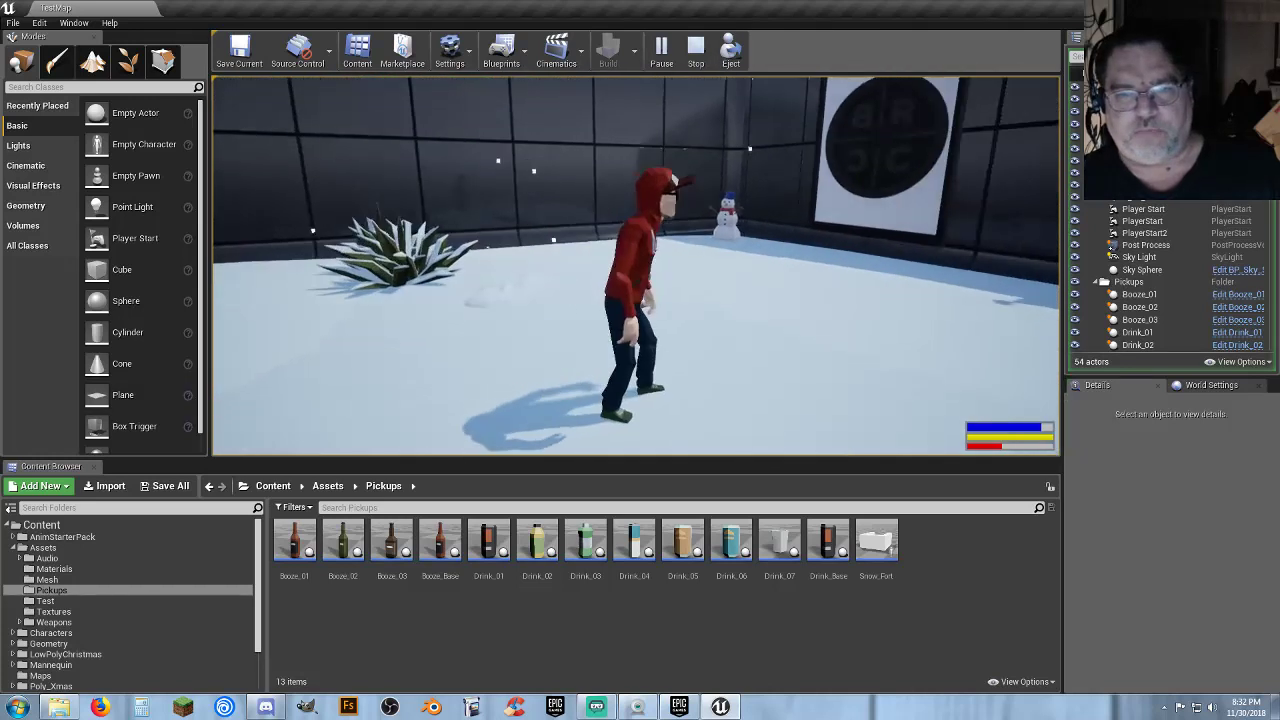
key(w)
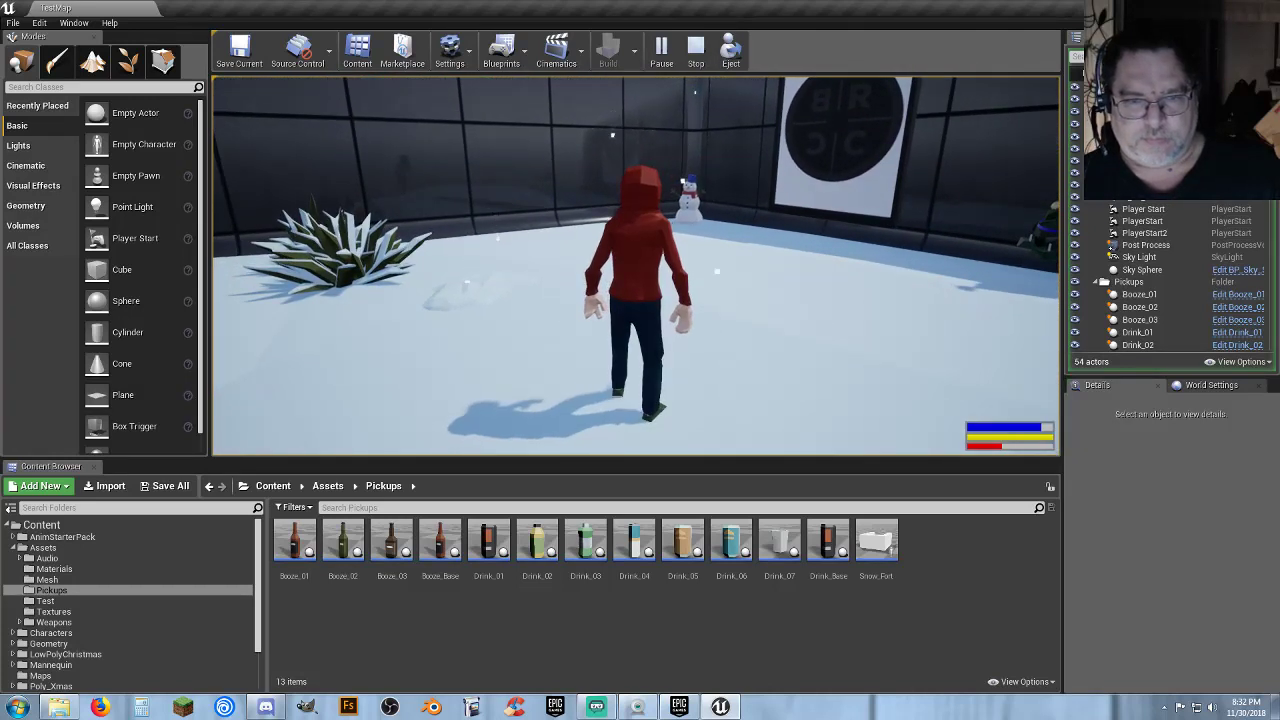
key(w)
key(d)
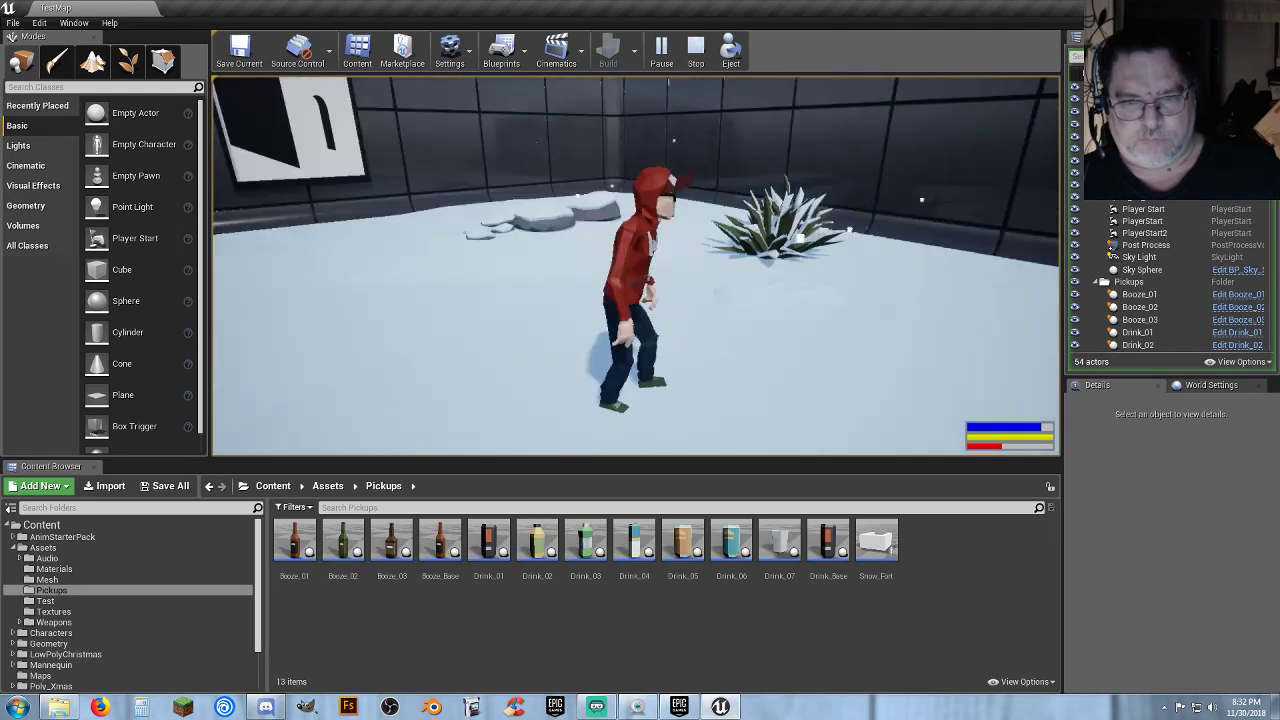
key(s)
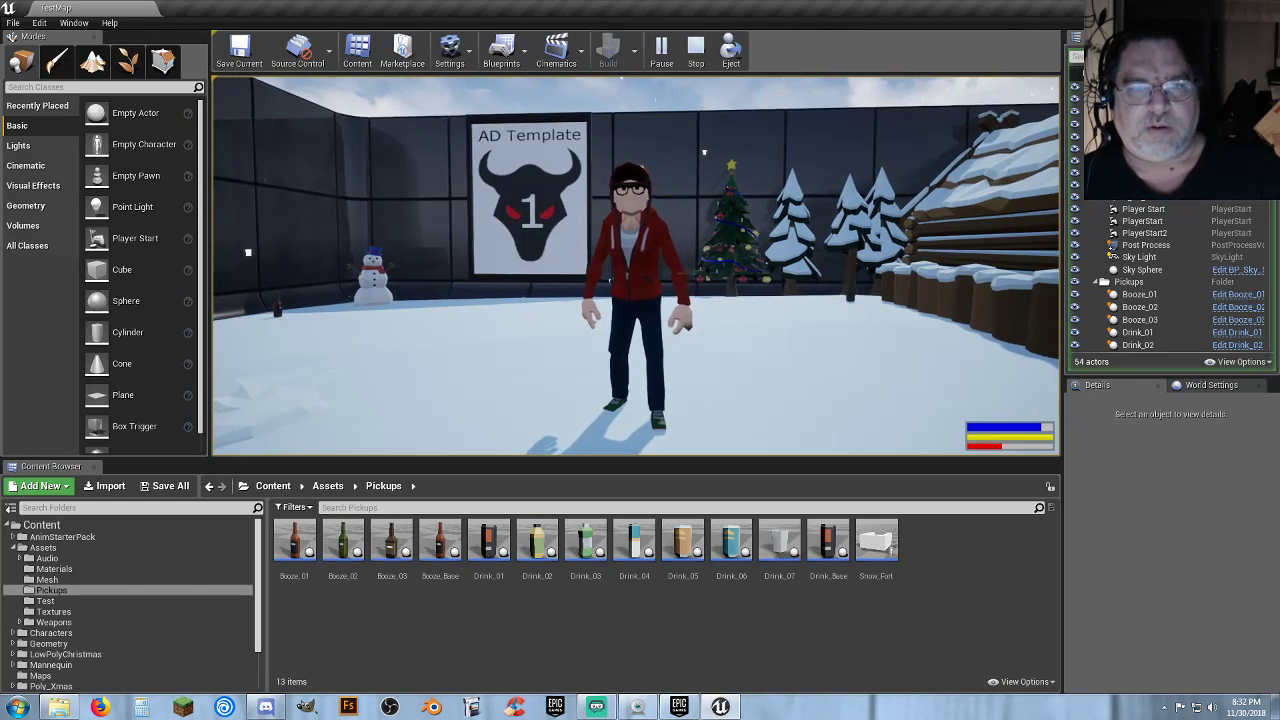
Run around the outside of the log enclosure to the Motor City Online billboard
key(w)
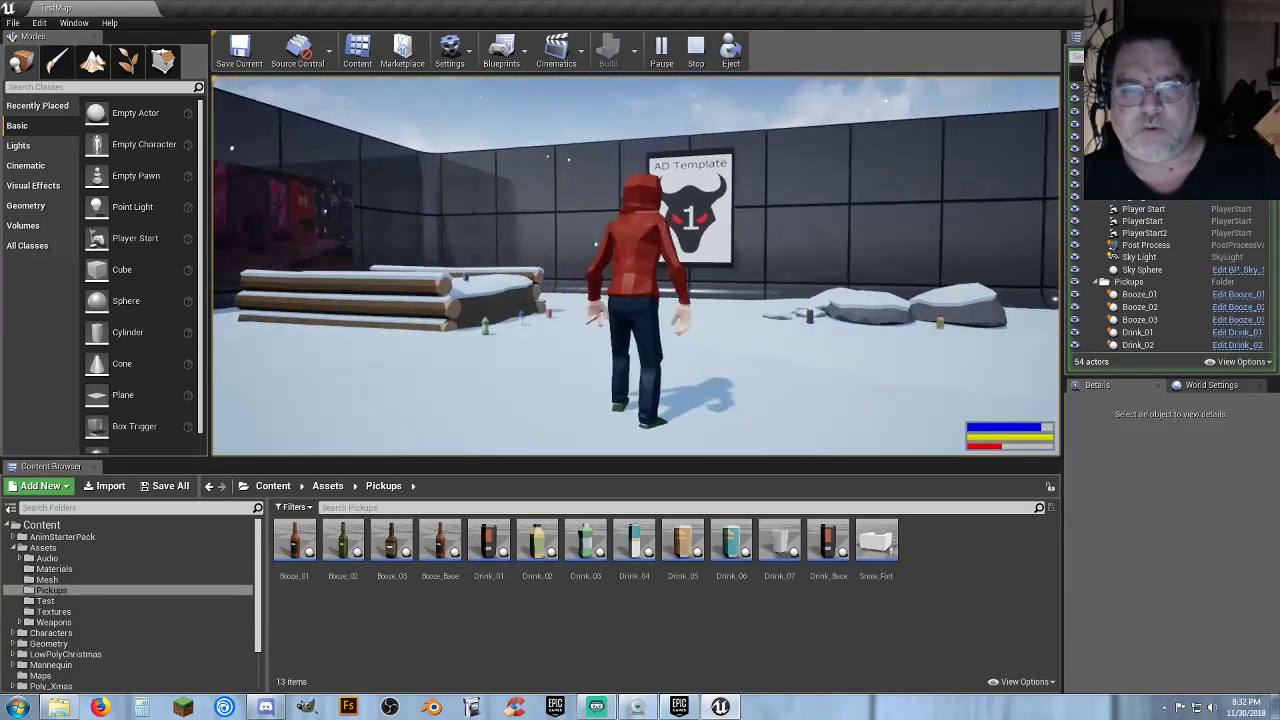
key(w)
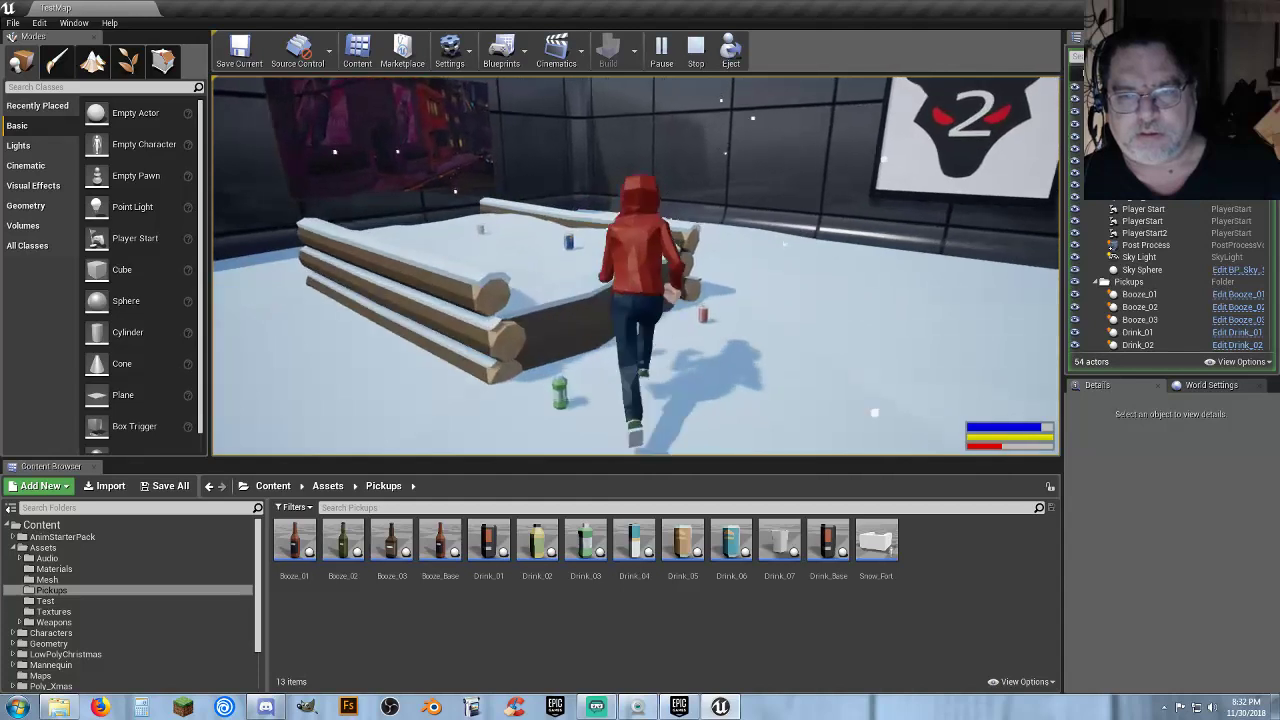
key(w)
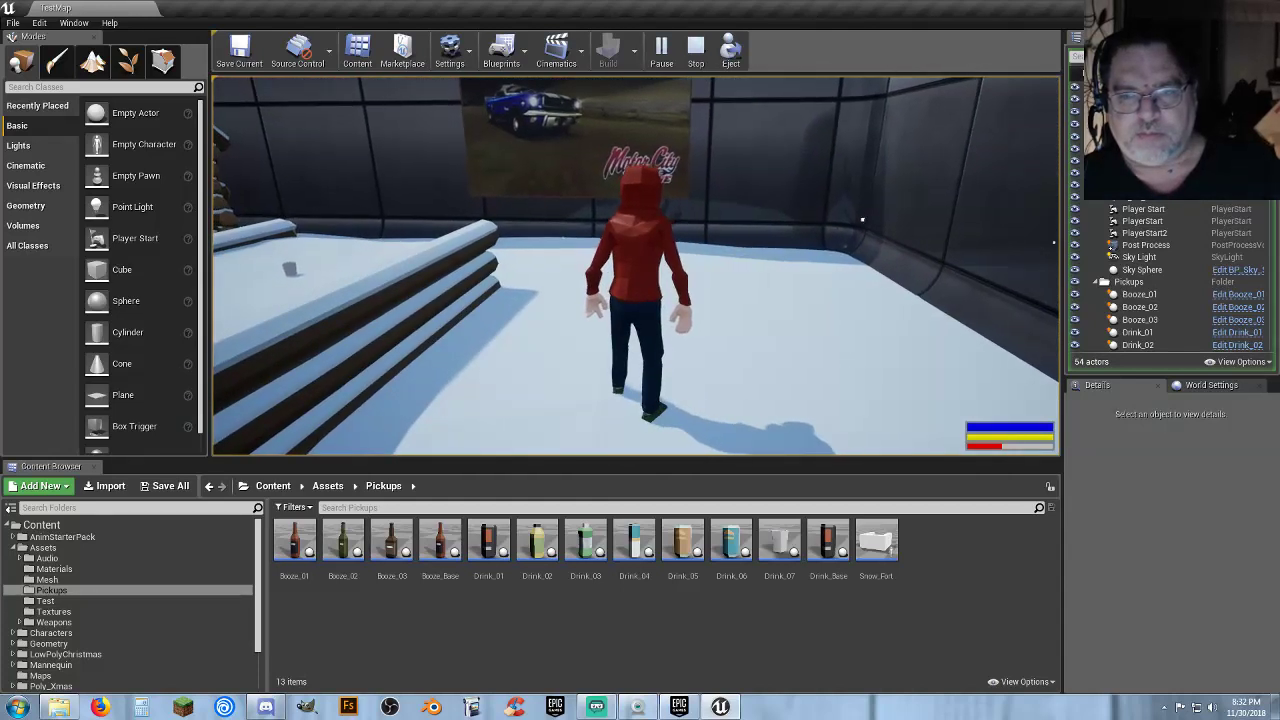
End the play session and show the contents of the Assets/Mesh folder
key(Escape)
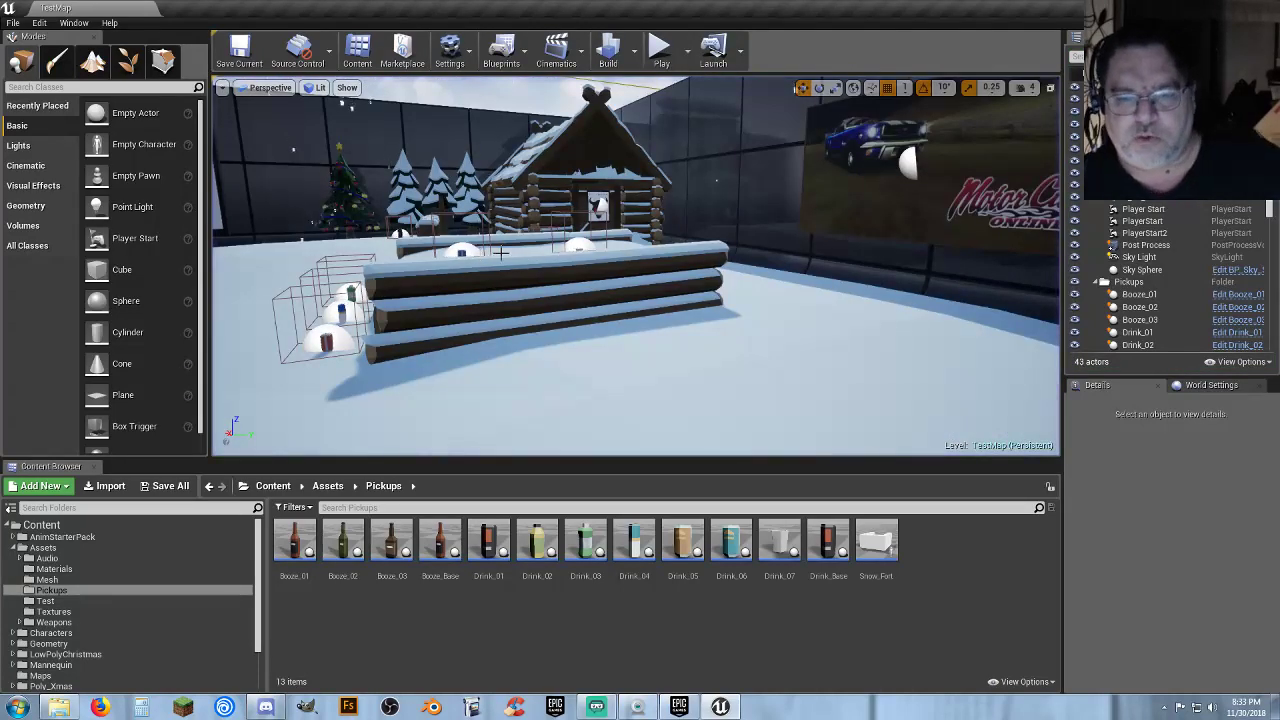
click(55, 581)
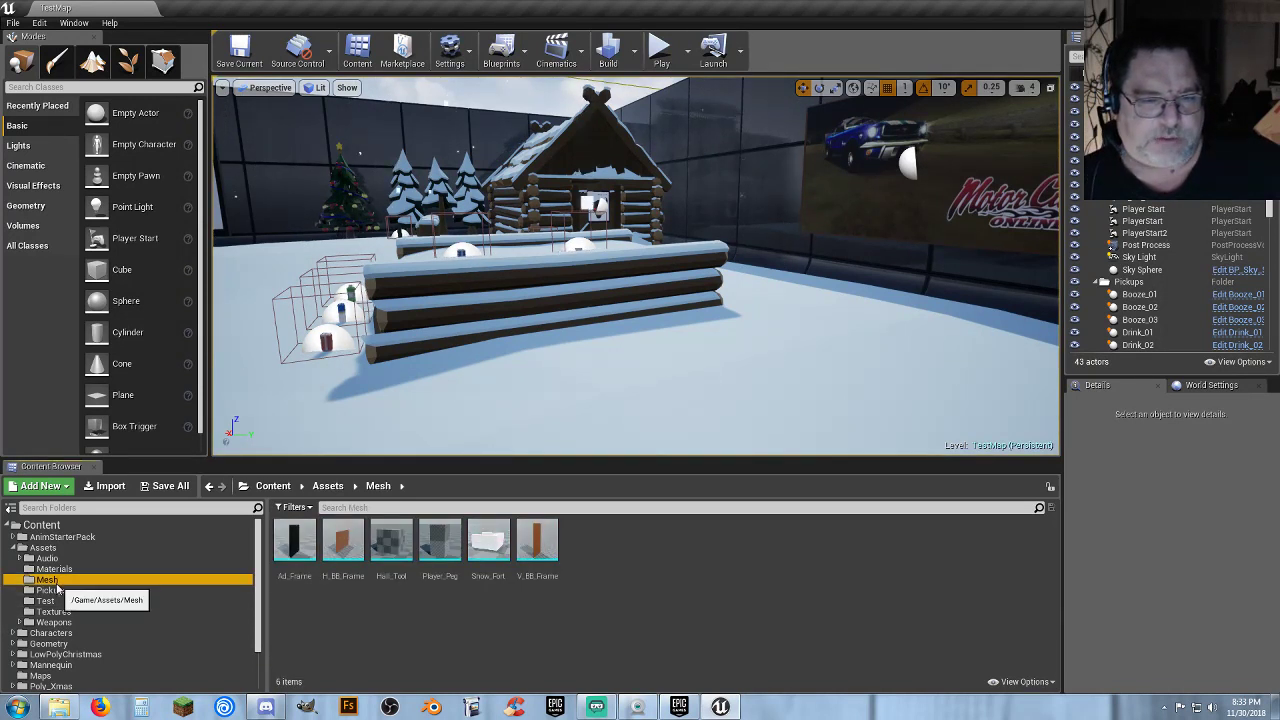
click(514, 609)
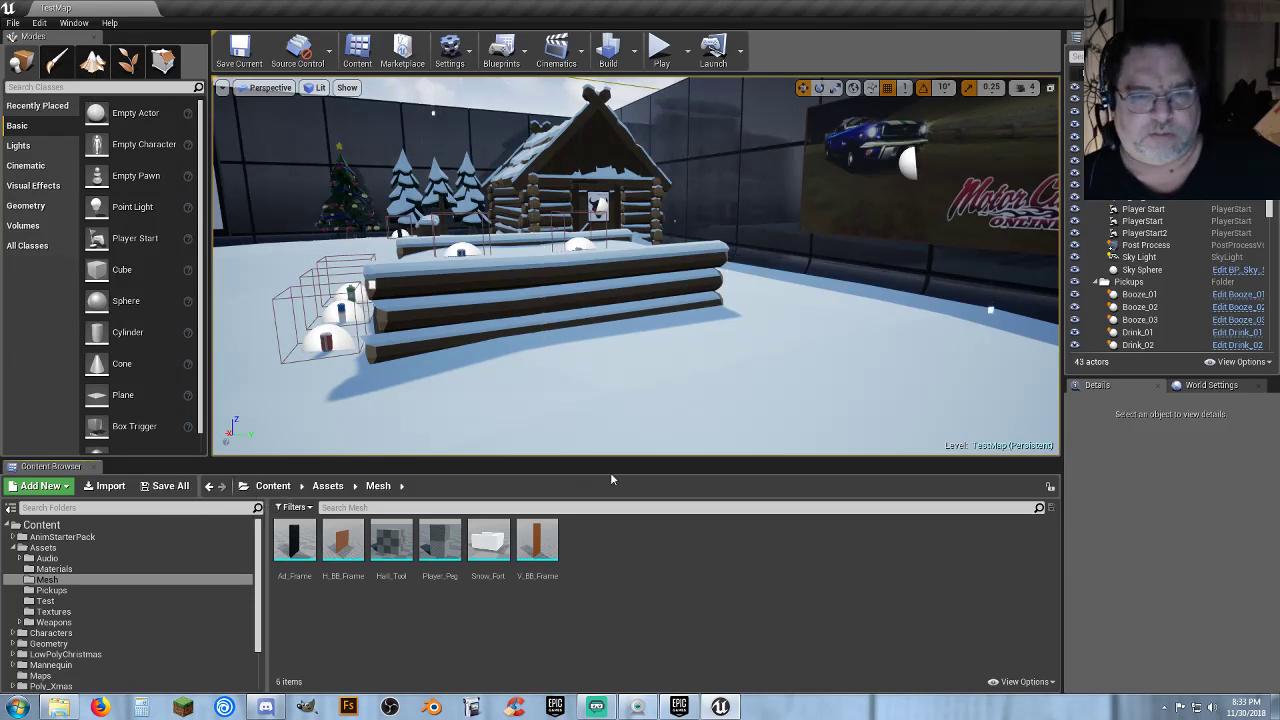
Bring up the Open Project window and look through the thumbnails under My Projects
click(13, 22)
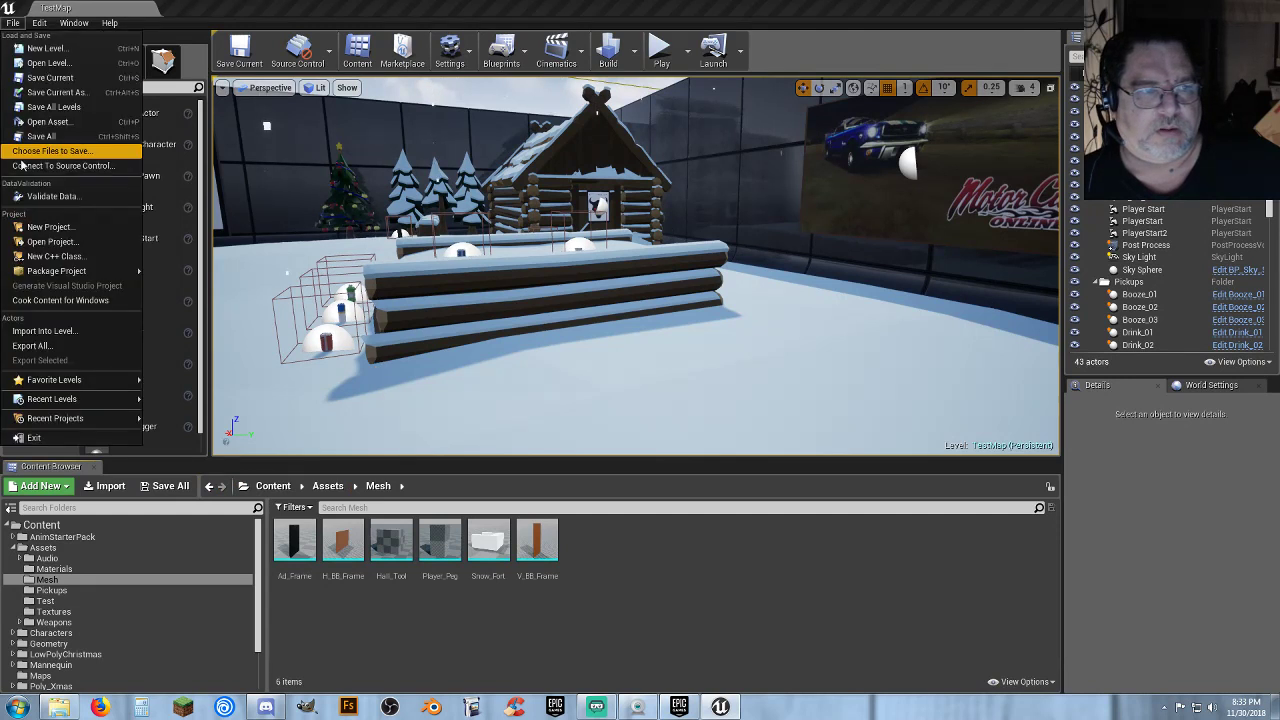
click(52, 242)
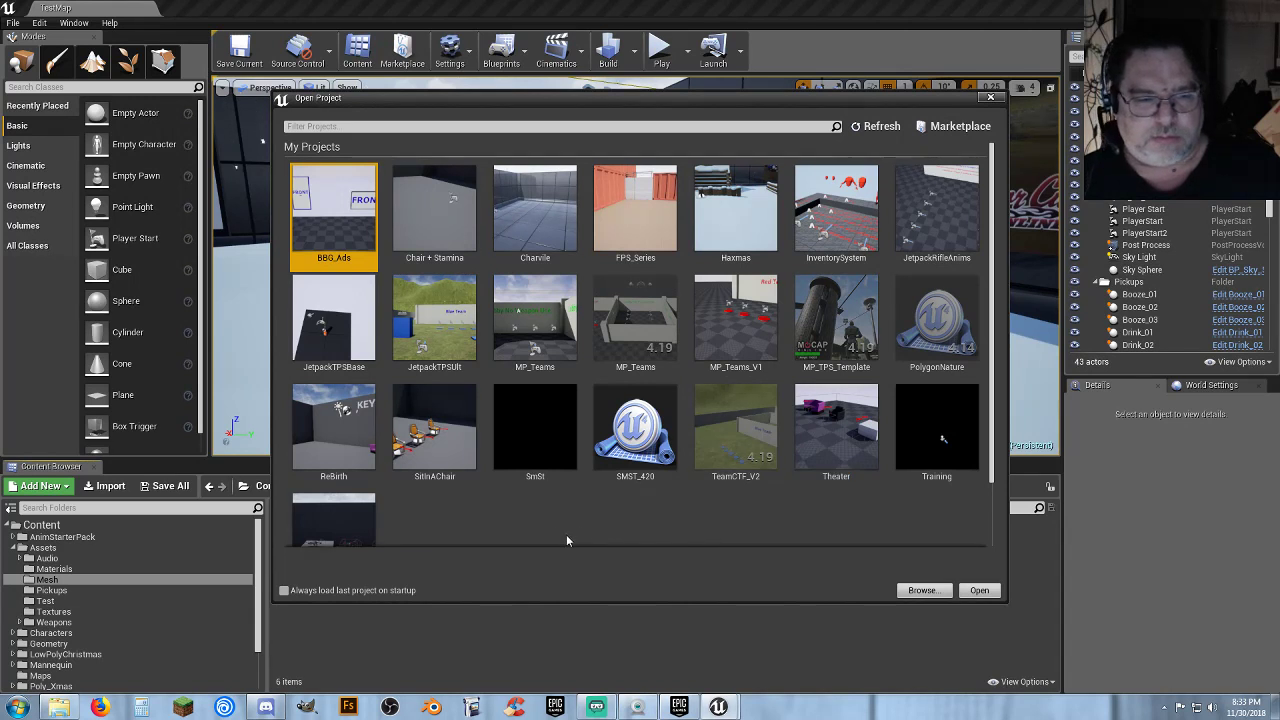
scroll(534, 520, down, 2)
scroll(535, 518, up, 2)
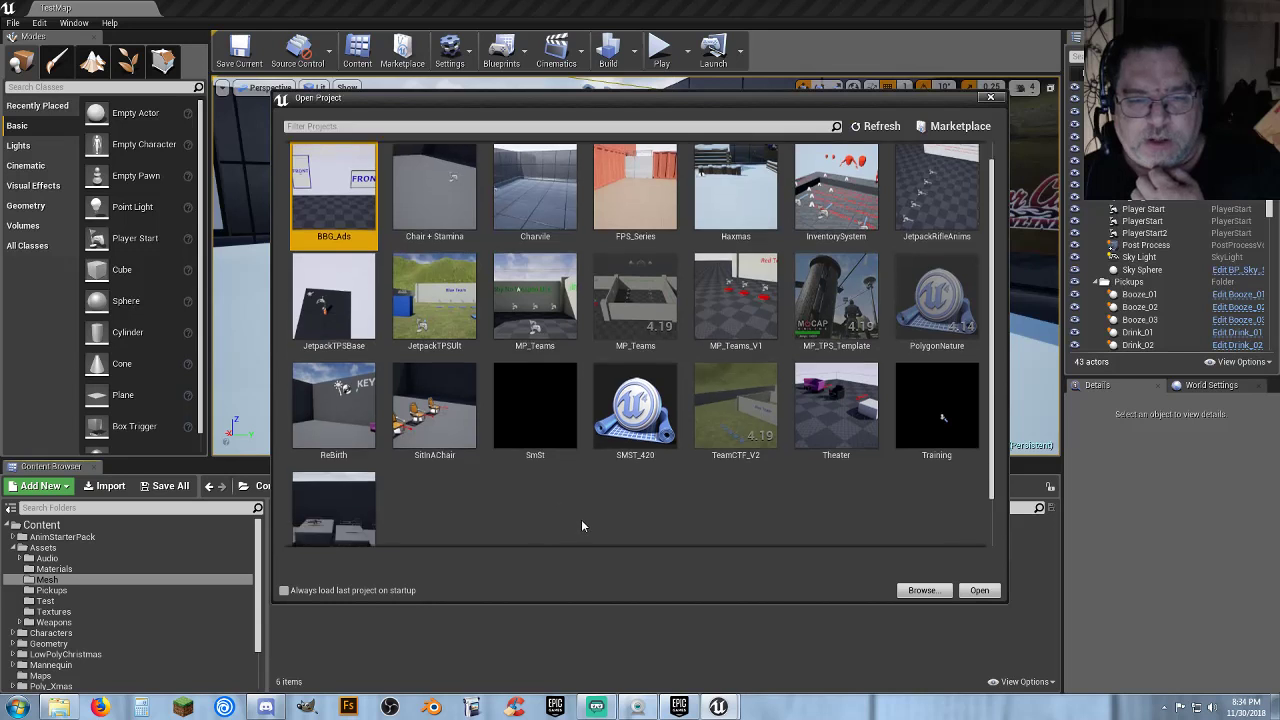
Look through the projects under My Projects and open the Charvile project
scroll(581, 519, down, 2)
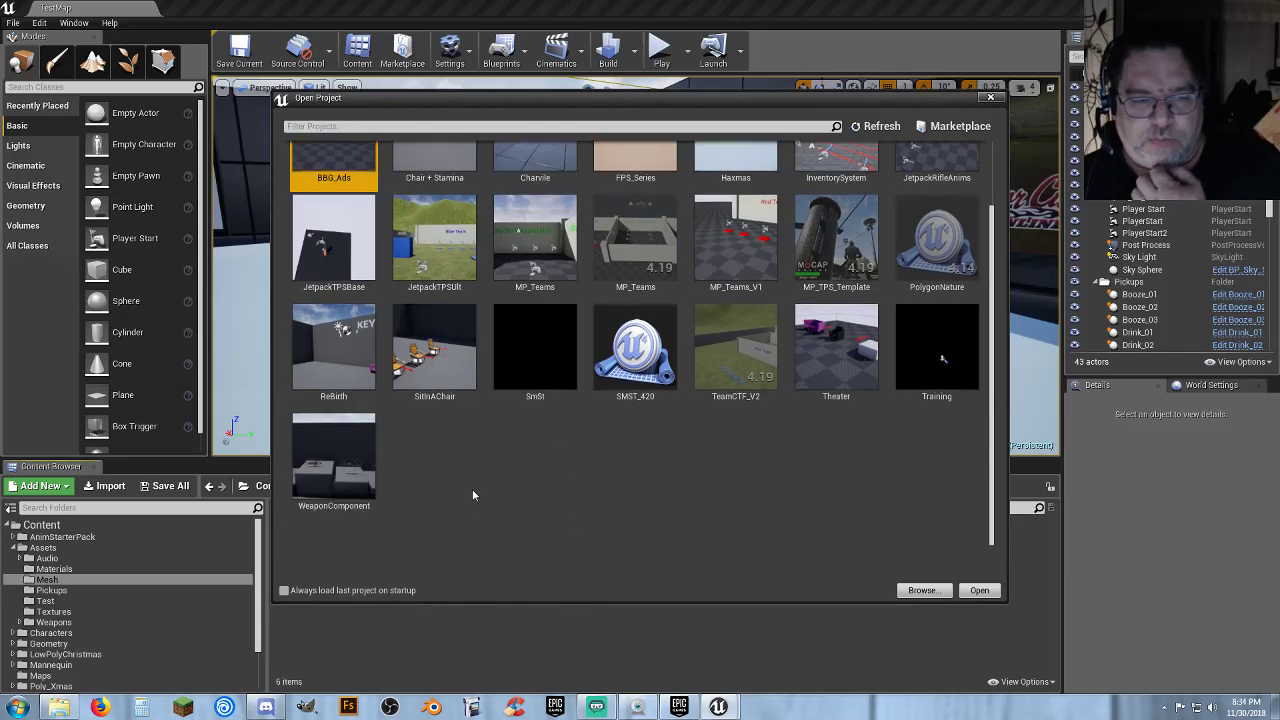
click(625, 360)
scroll(670, 473, up, 2)
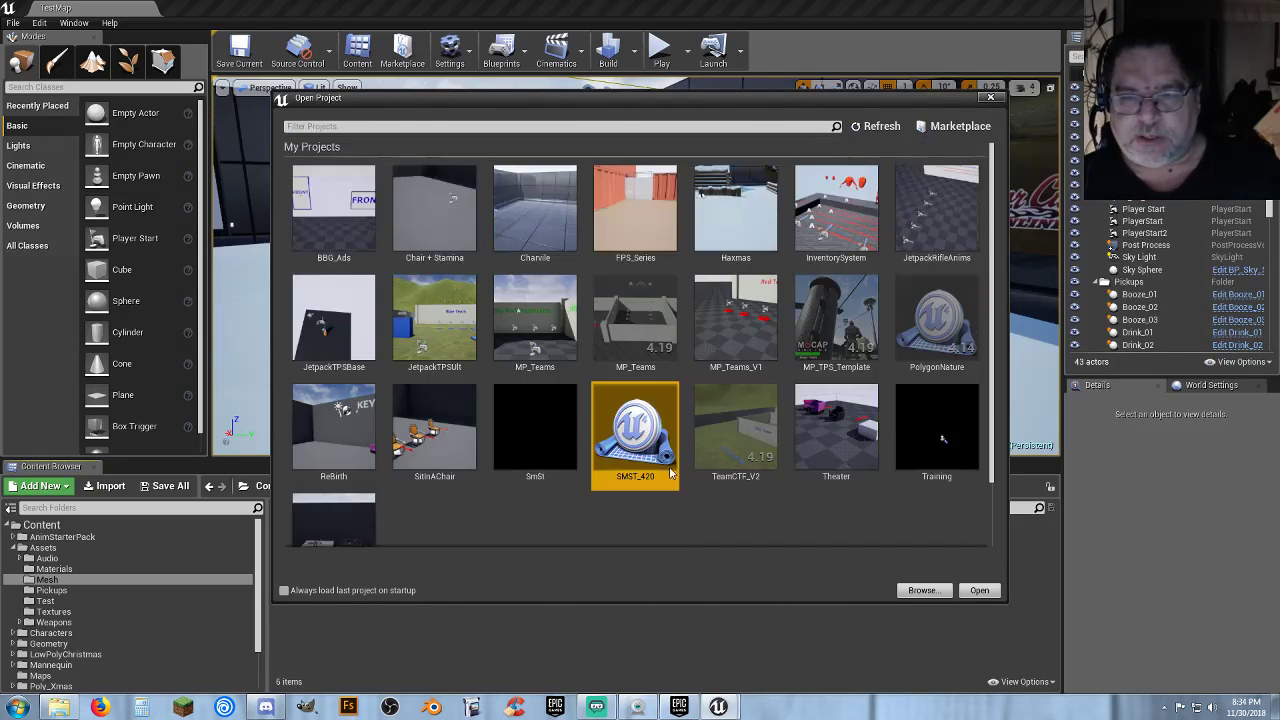
click(938, 430)
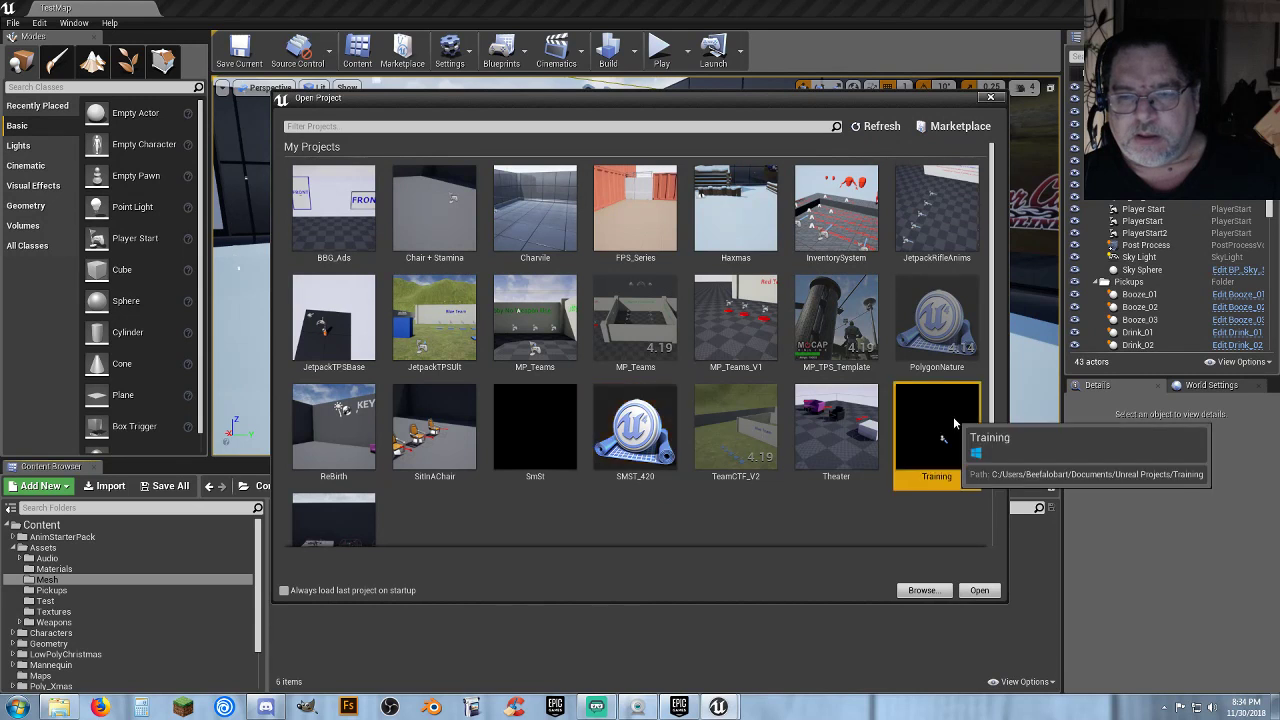
click(330, 431)
click(728, 236)
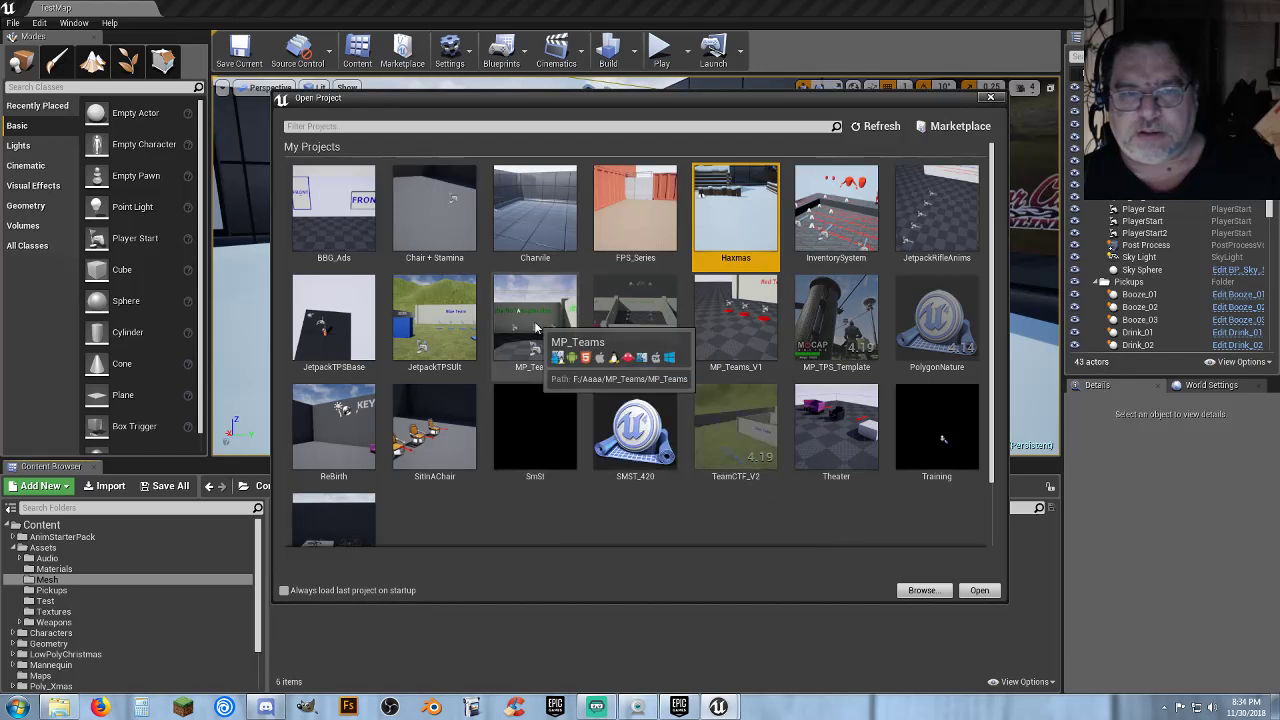
click(548, 251)
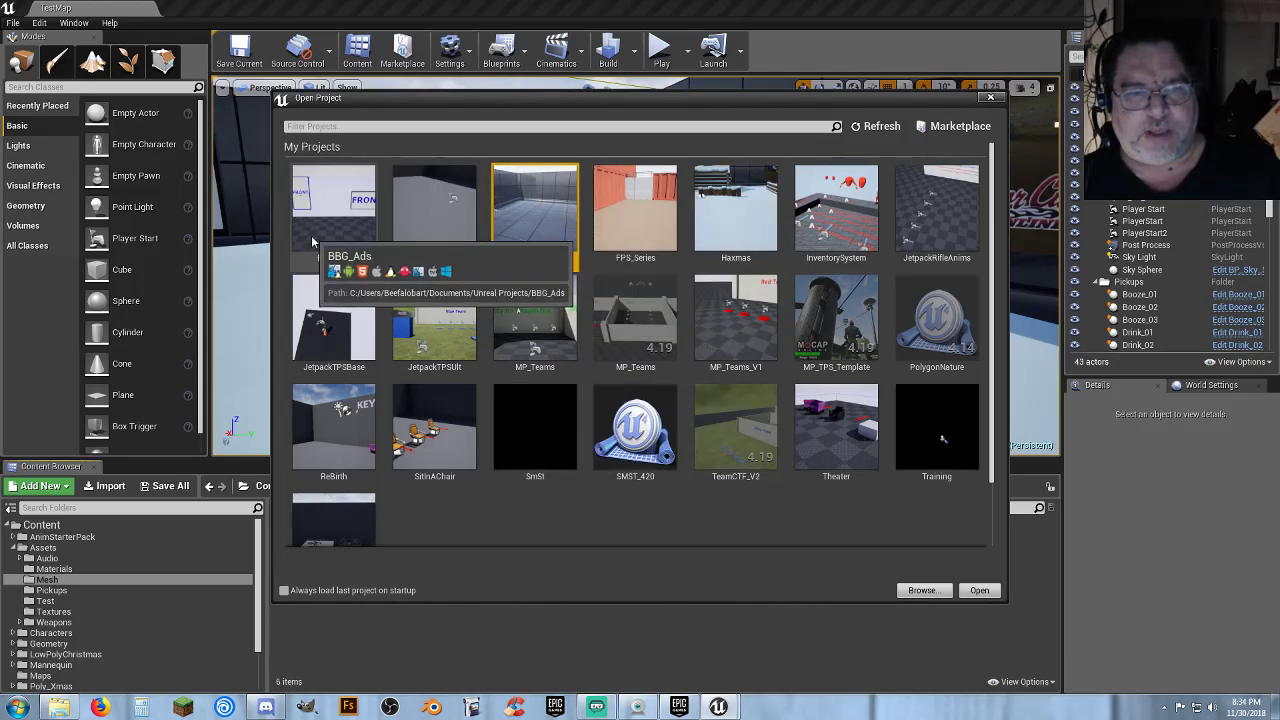
double_click(541, 232)
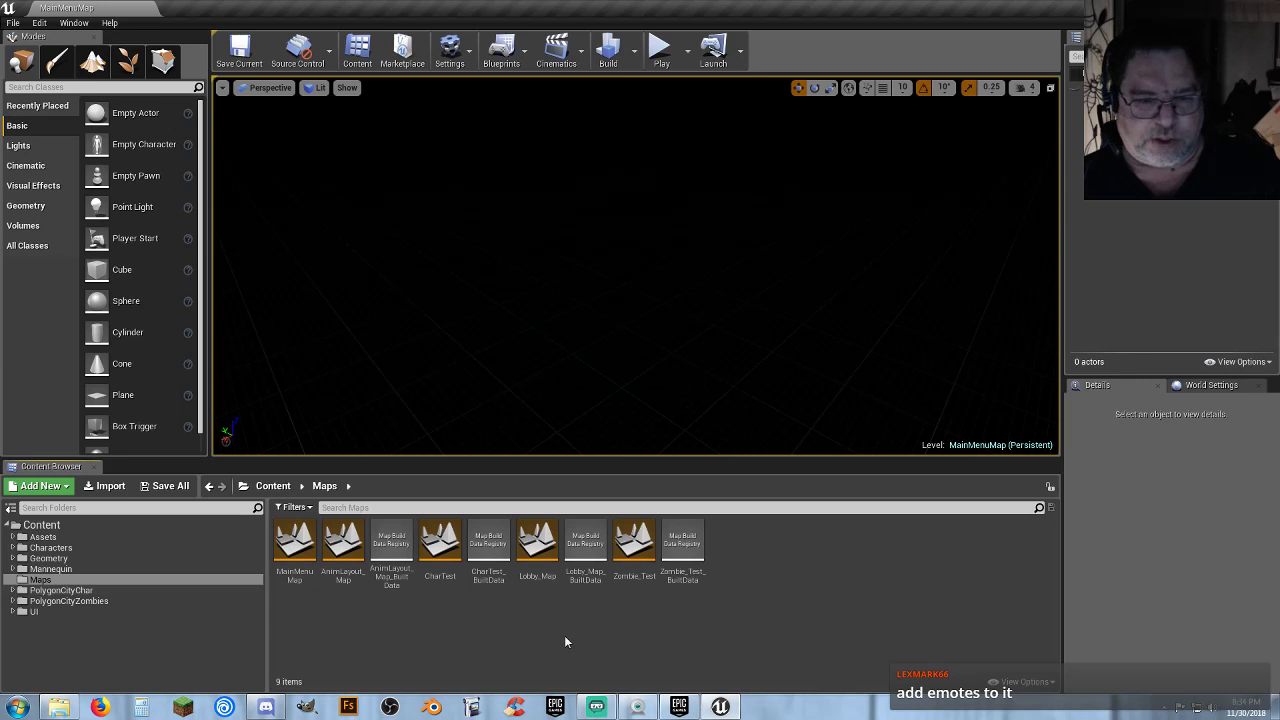
Open the Zombie_Test level from the Maps folder and start a play session in front of the zombie
double_click(630, 585)
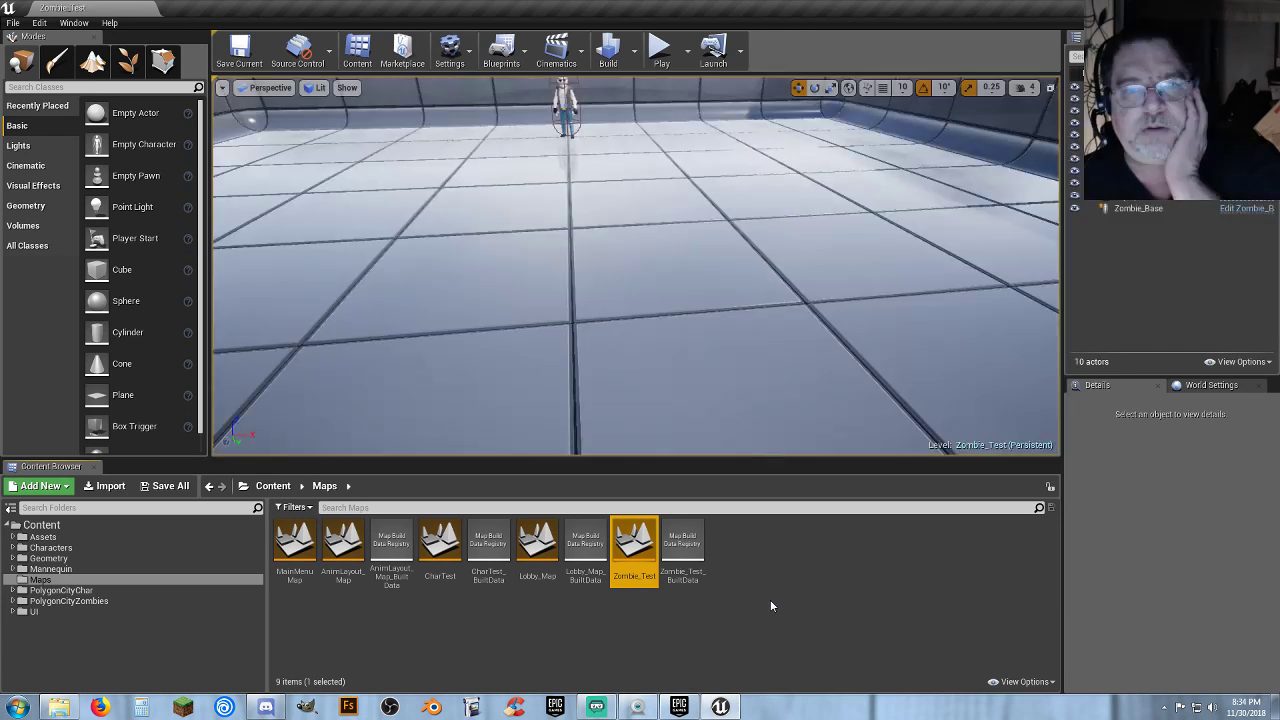
click(661, 50)
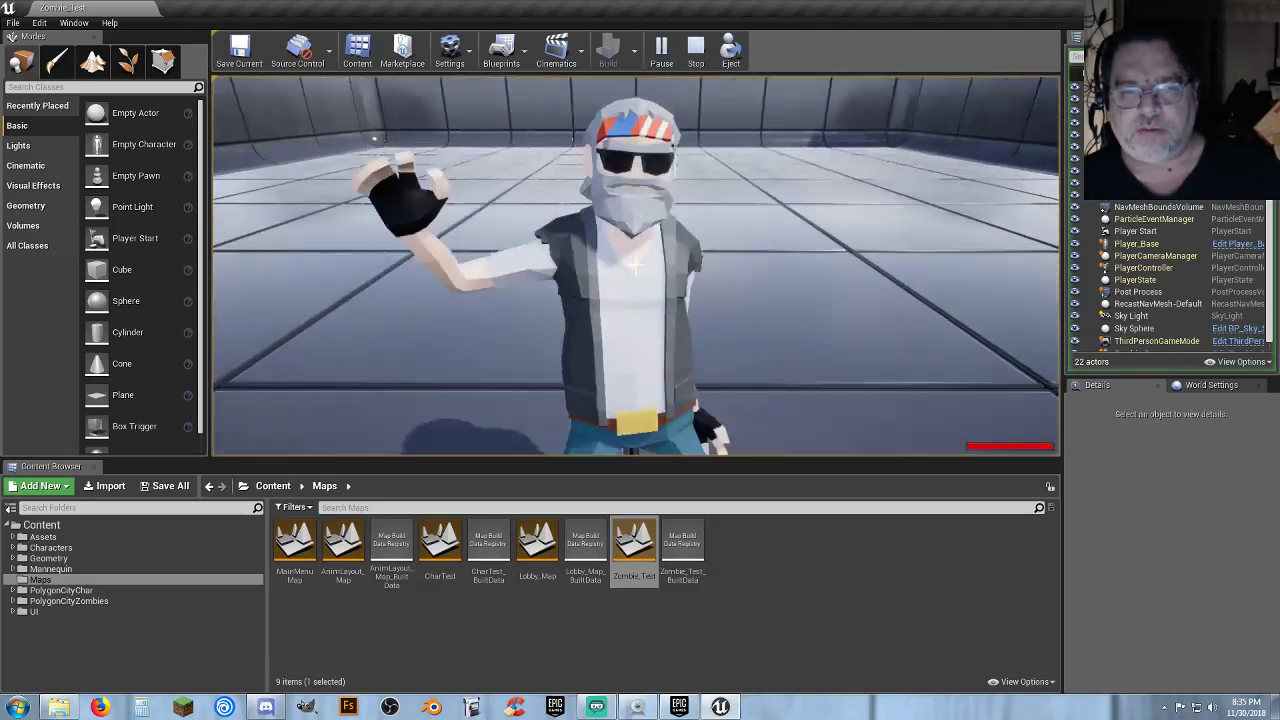
click(635, 265)
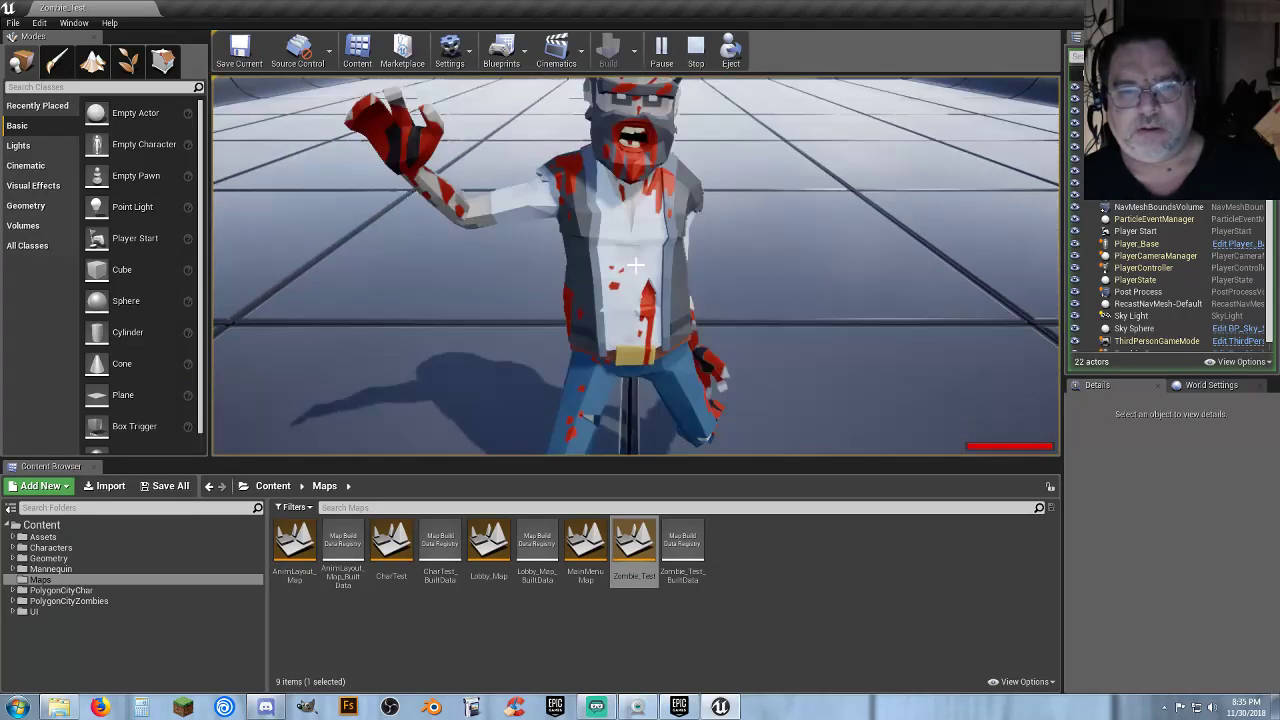
click(635, 265)
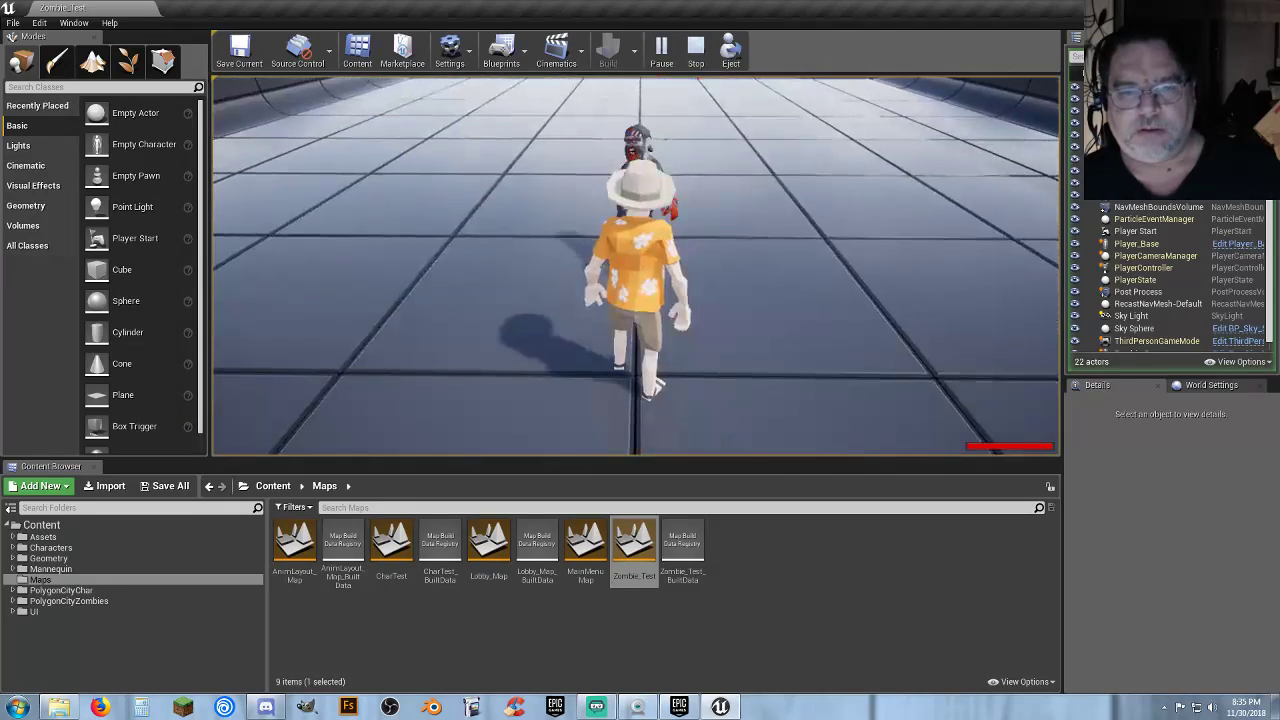
Run the tourist character around the zombie, approach it and knock it to the floor
key(w)
key(a)
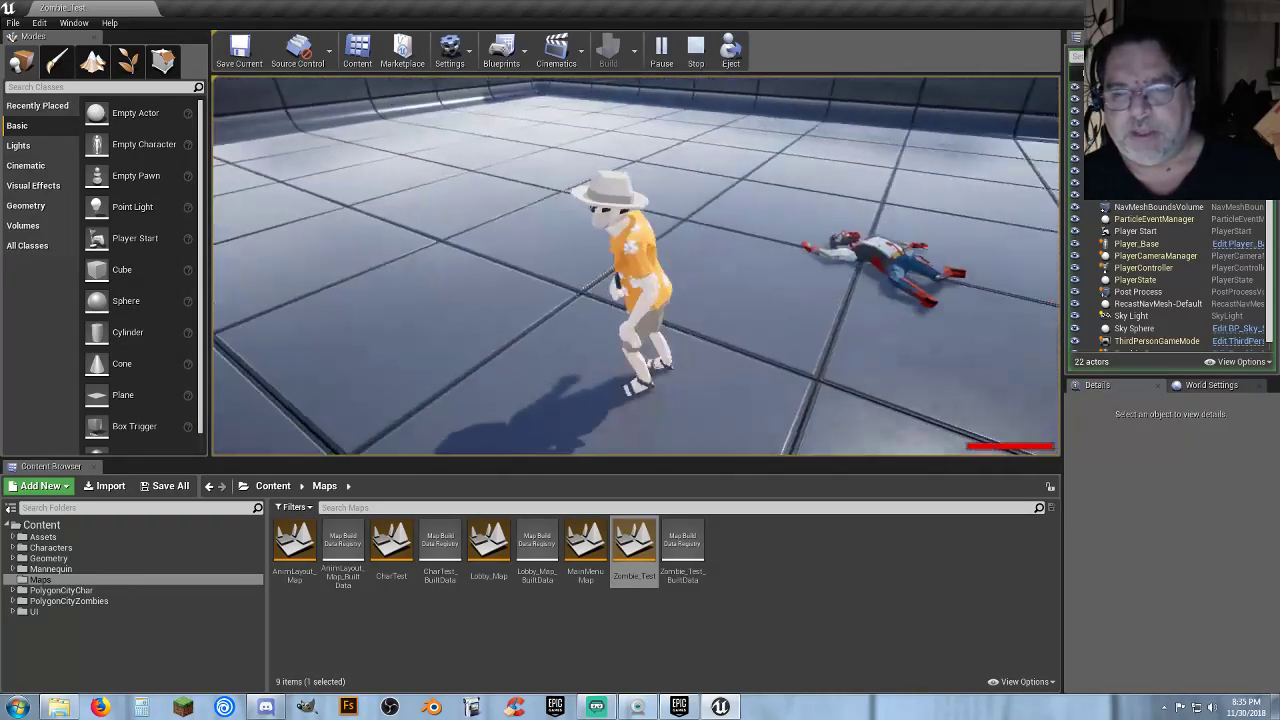
key(w)
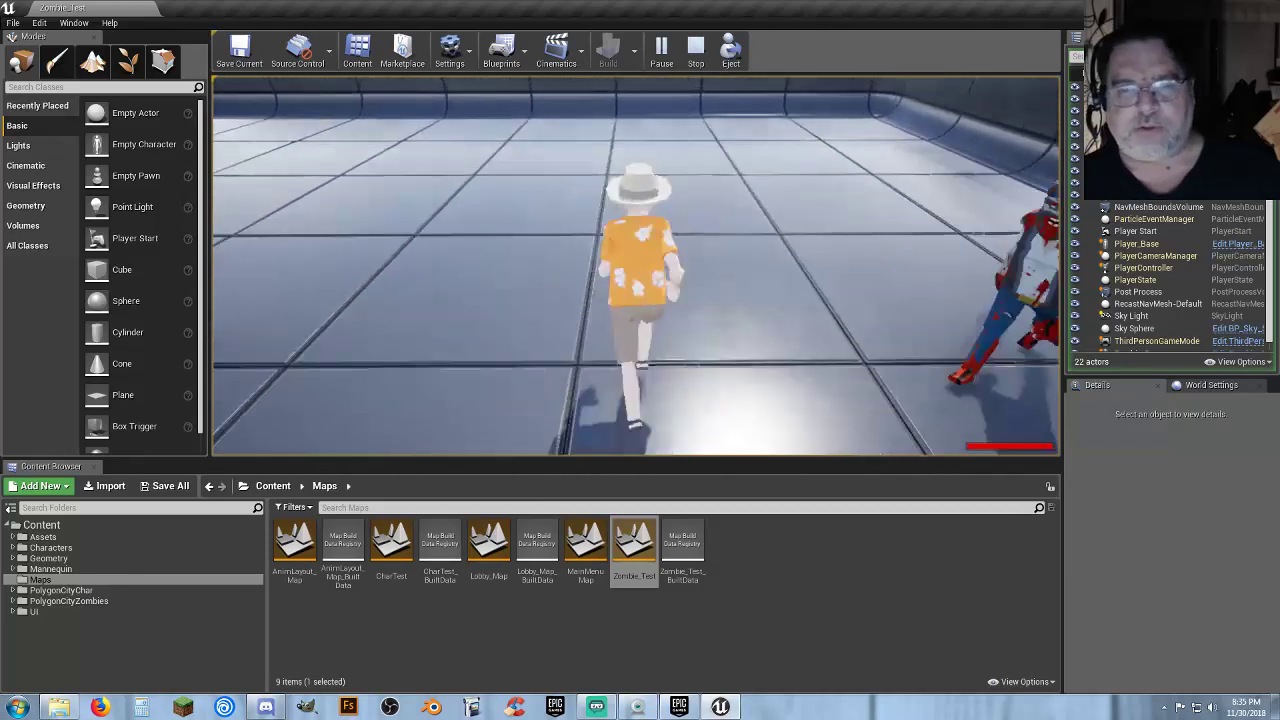
key(a)
key(s)
key(w)
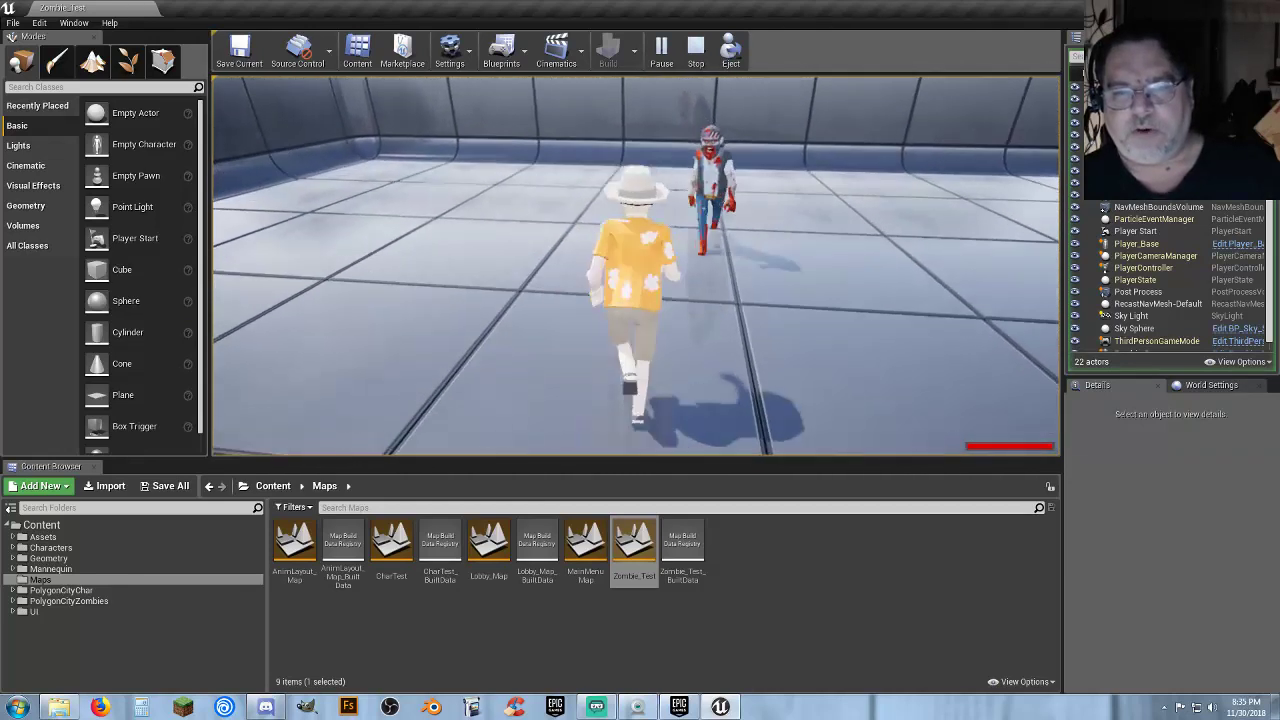
key(w)
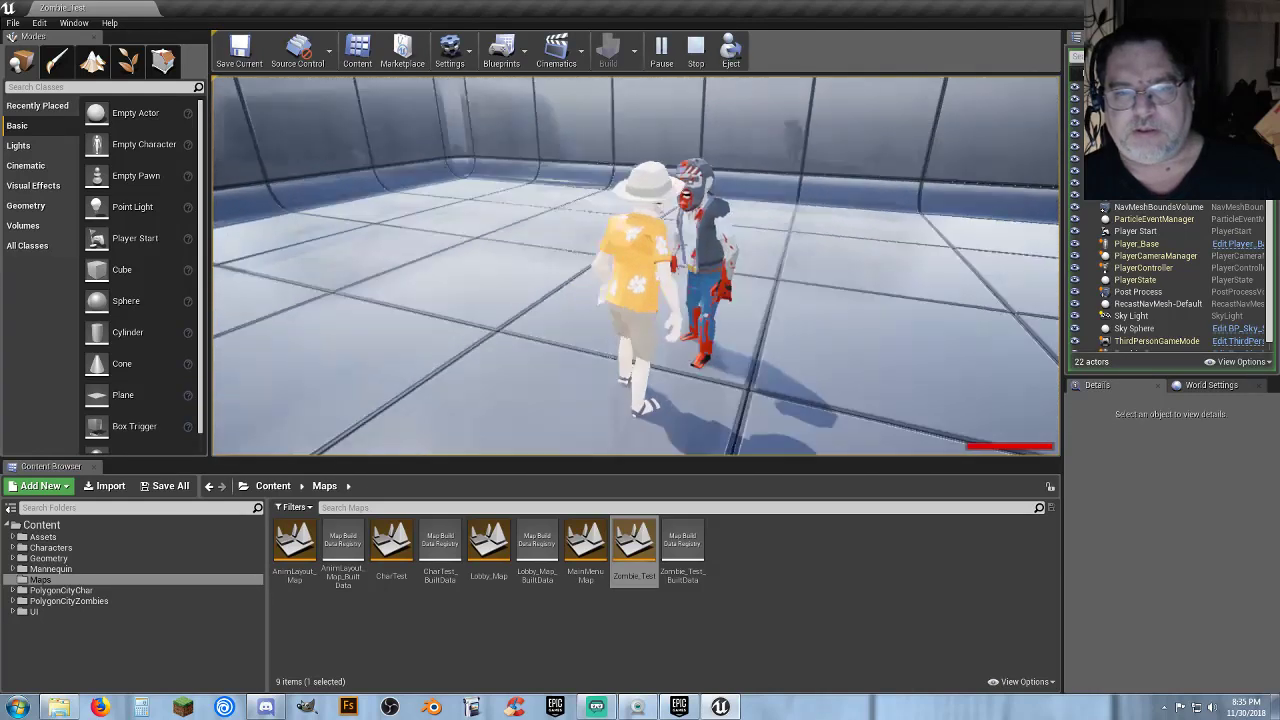
right_click(635, 266)
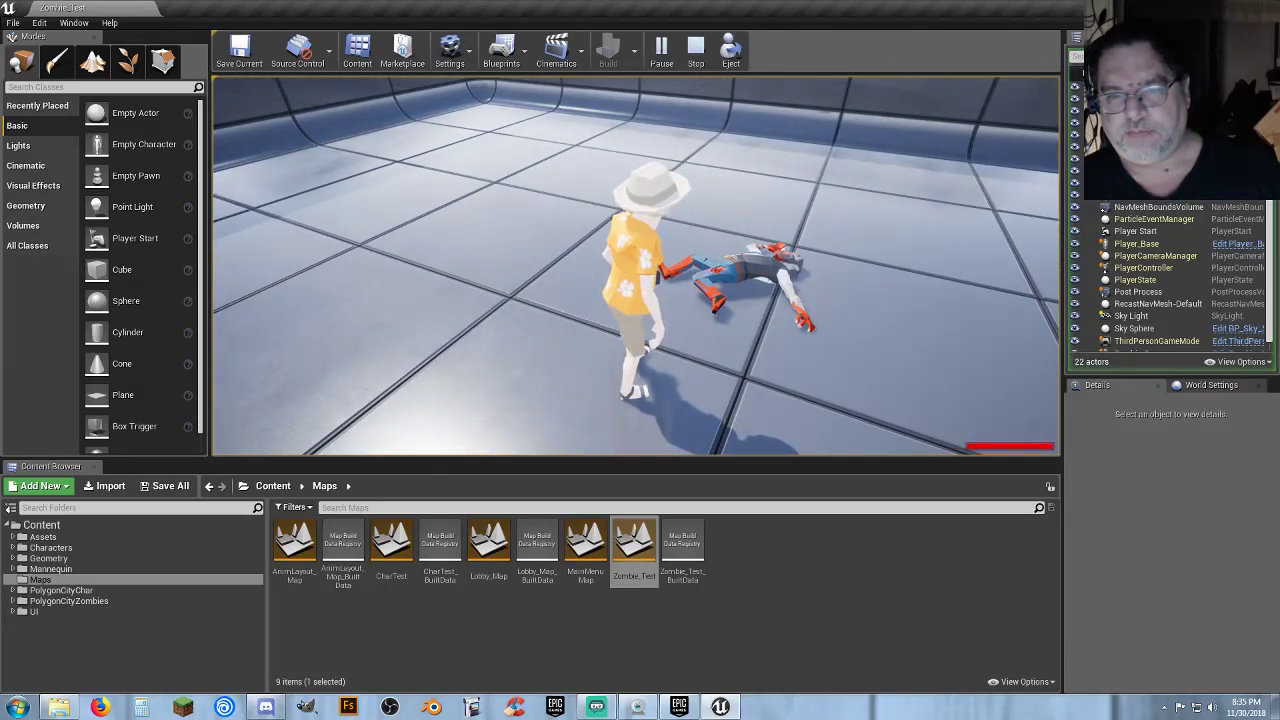
Run the character away across the tiled floor with the zombie following and turn to face the camera
key(w)
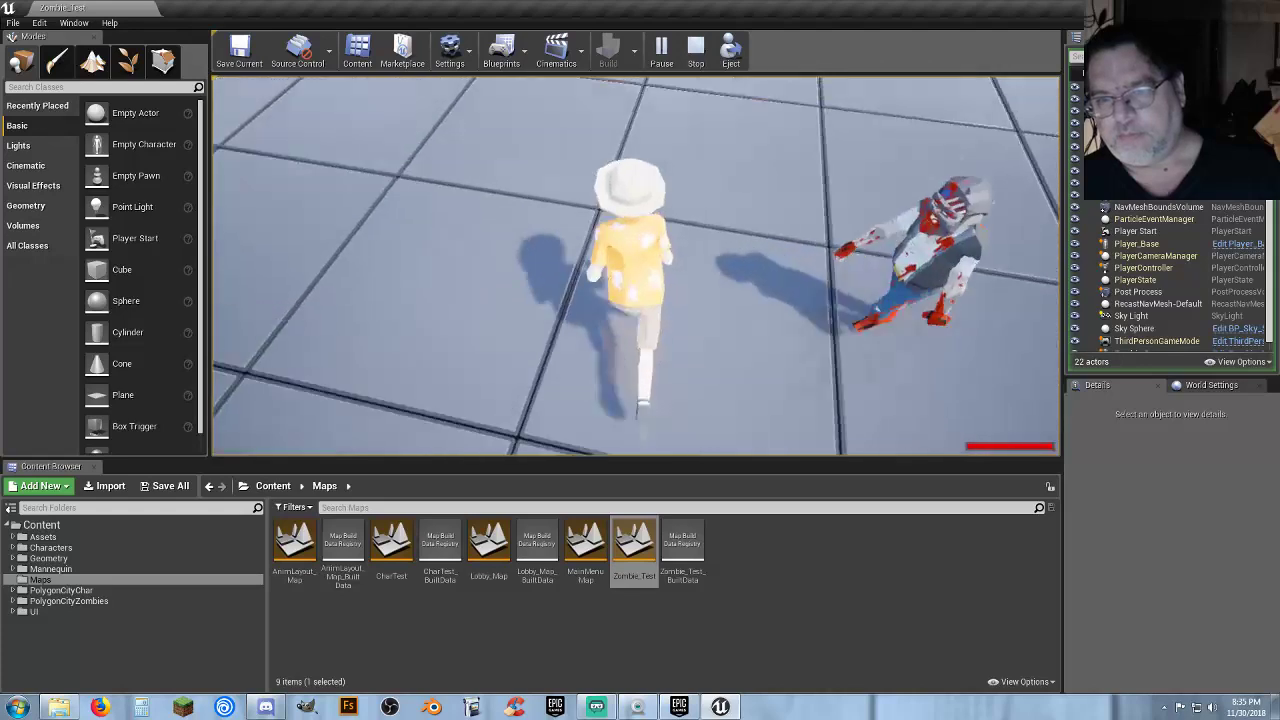
key(d)
key(s)
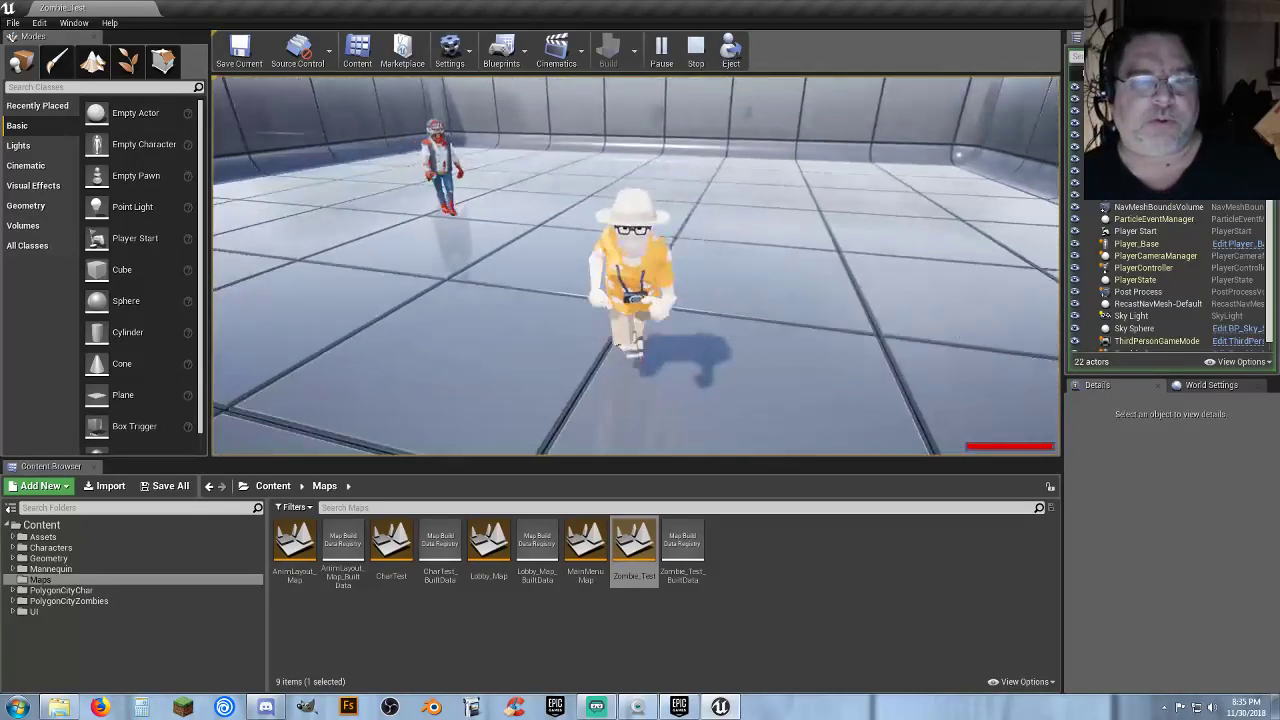
key(w)
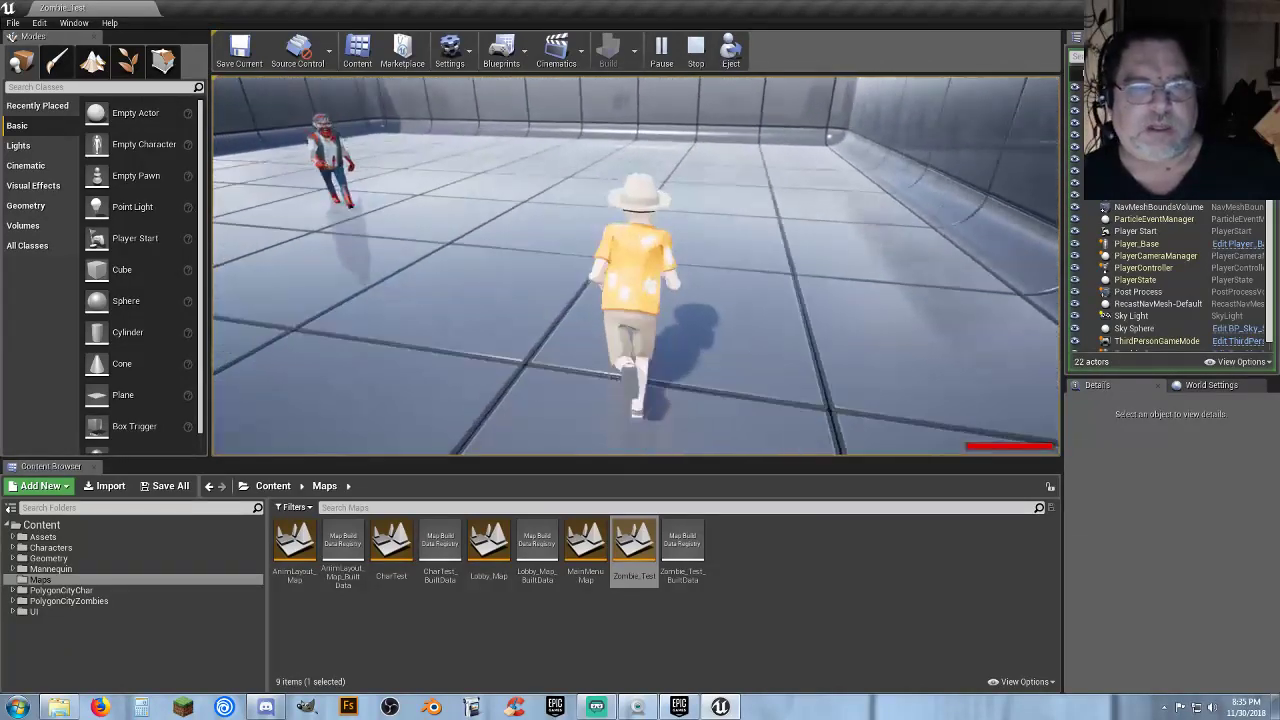
key(d)
key(s)
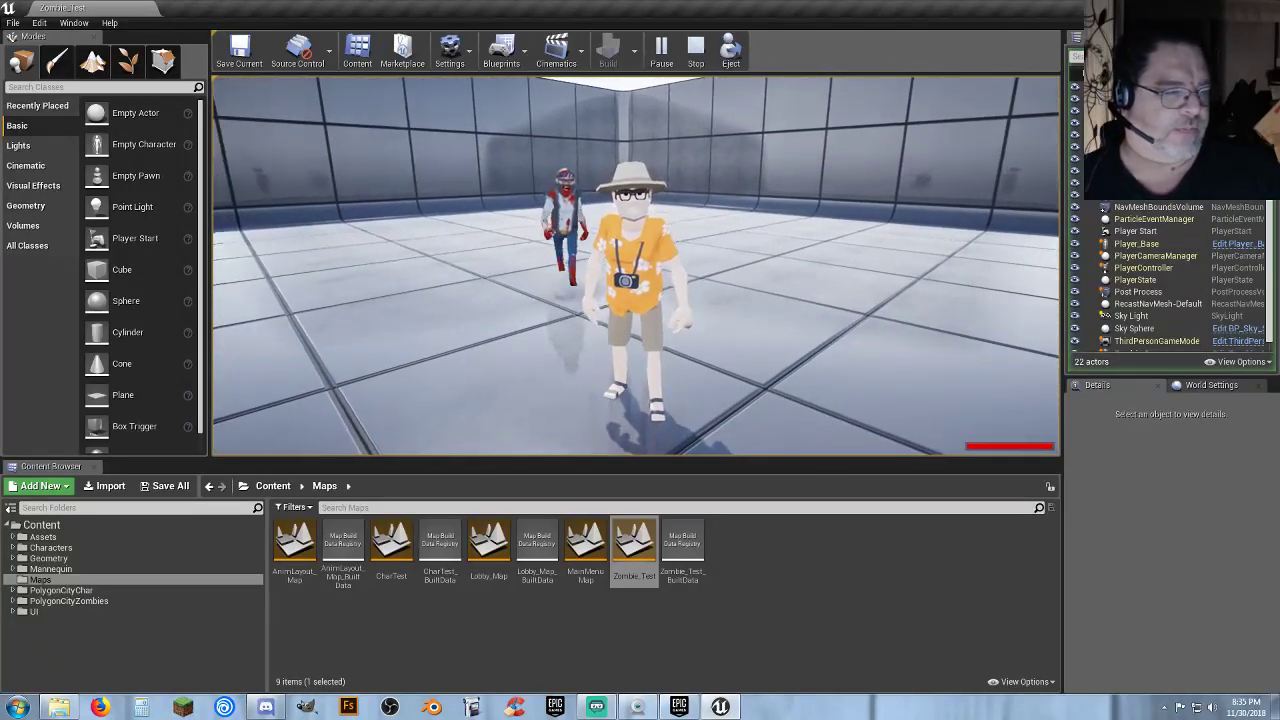
End the play session and open the CharTest level from the Maps folder
key(Escape)
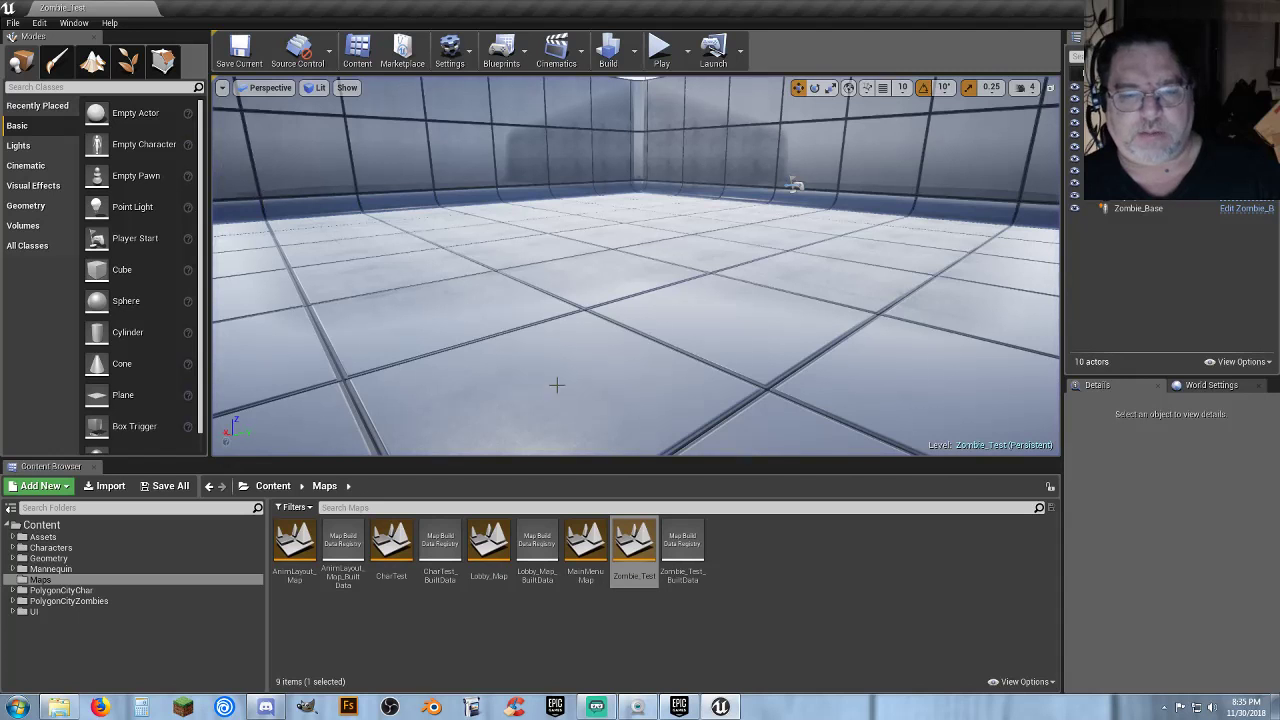
click(508, 662)
click(388, 577)
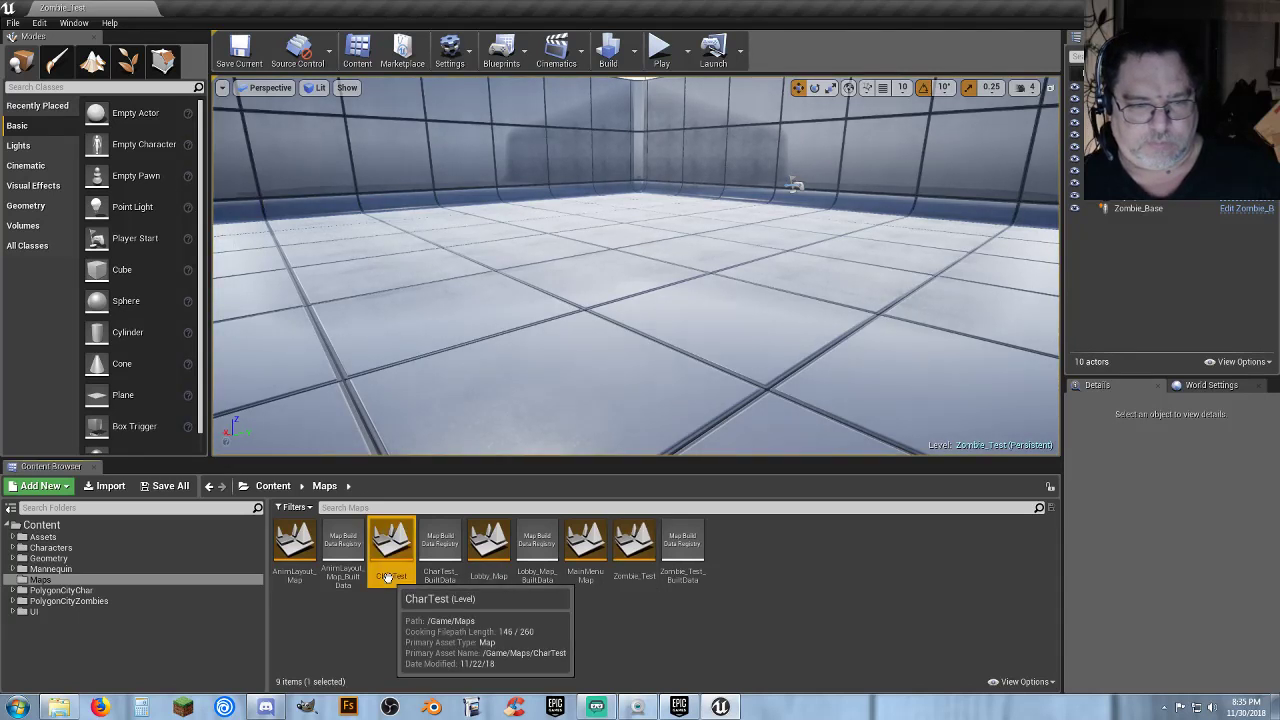
double_click(390, 579)
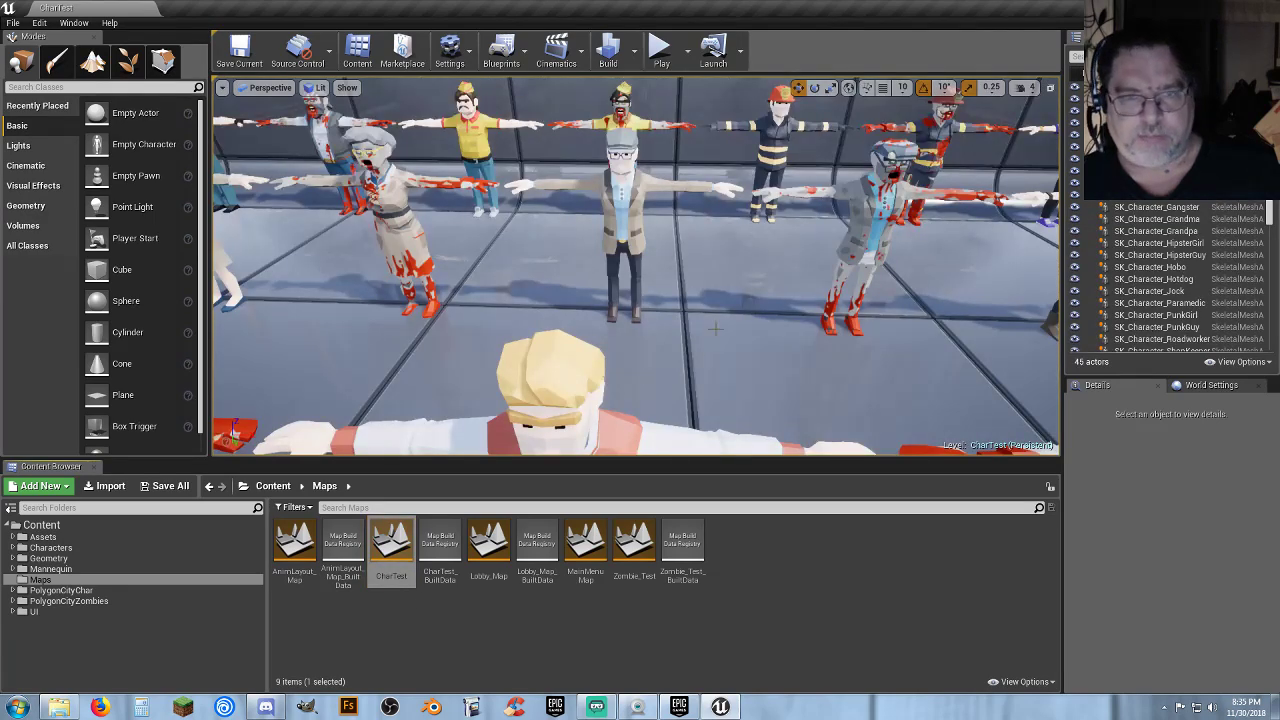
Fly through the rows of characters in CharTest, examining the normal and zombie versions from several sides
key(s)
right_drag(715, 329, 760, 298)
key(a)
key(d)
key(s)
key(a)
key(w)
key(s)
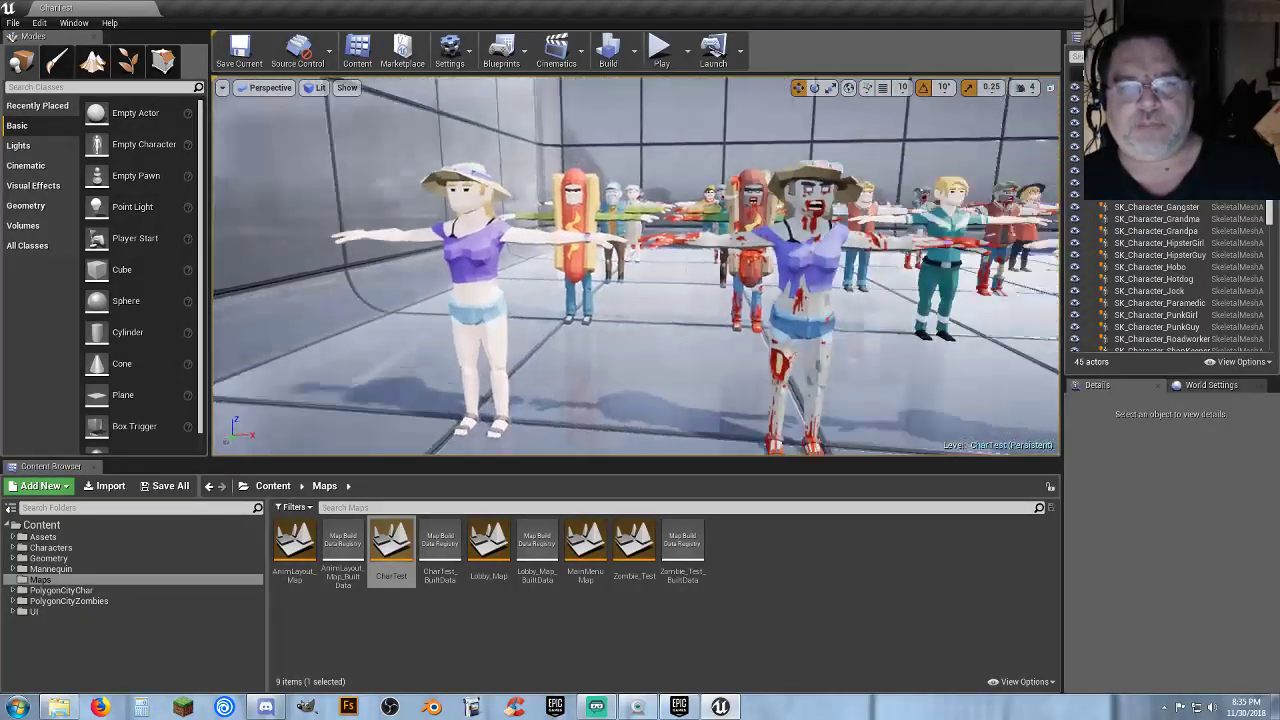
right_drag(698, 358, 698, 358)
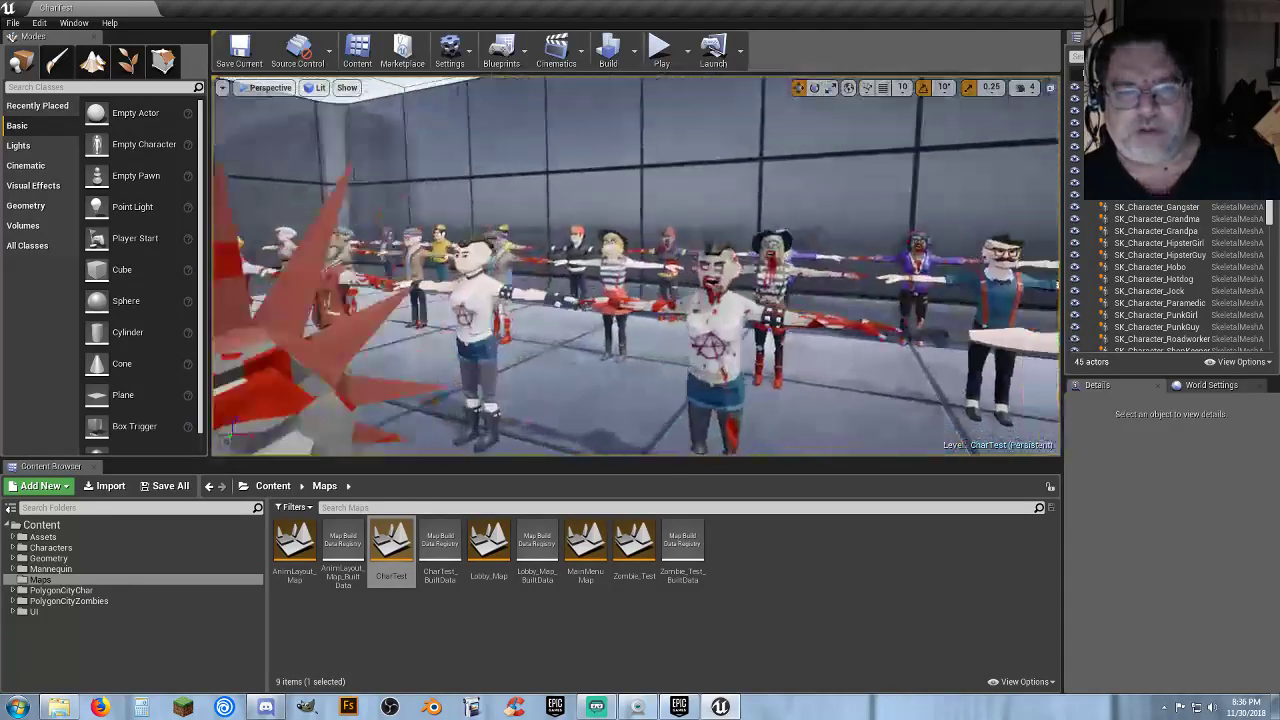
right_drag(636, 265, 700, 300)
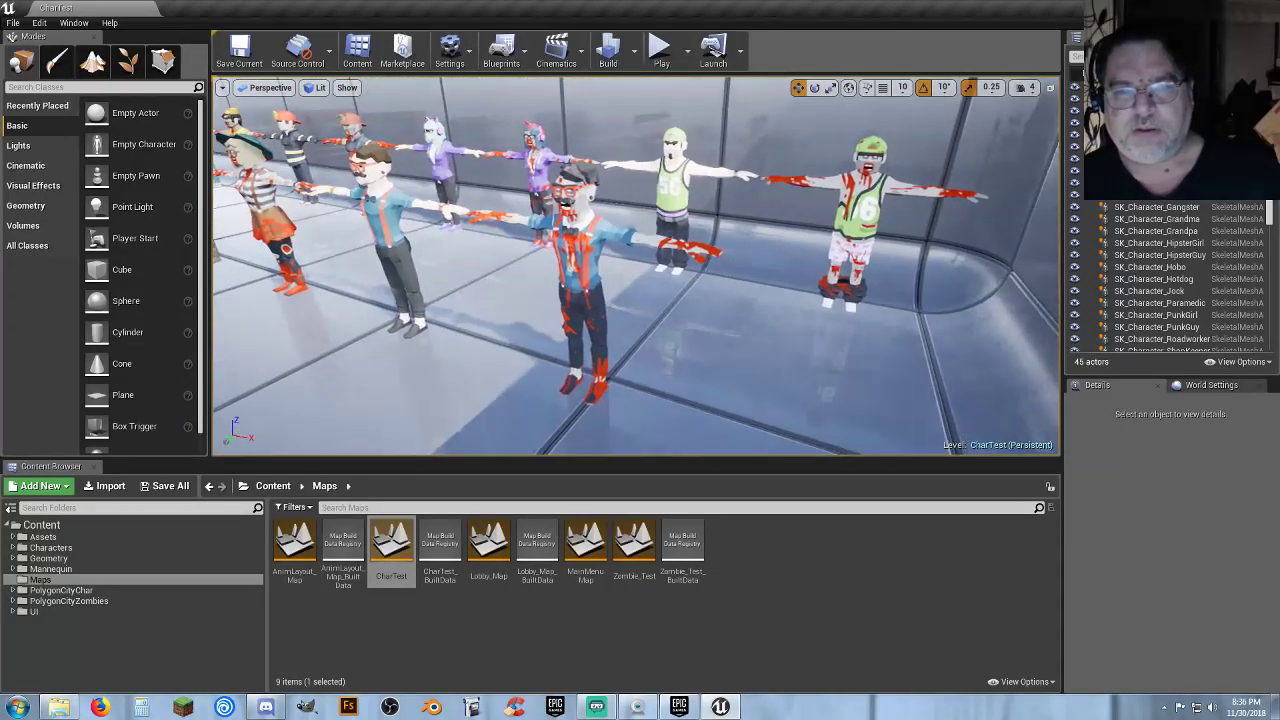
right_drag(636, 265, 770, 340)
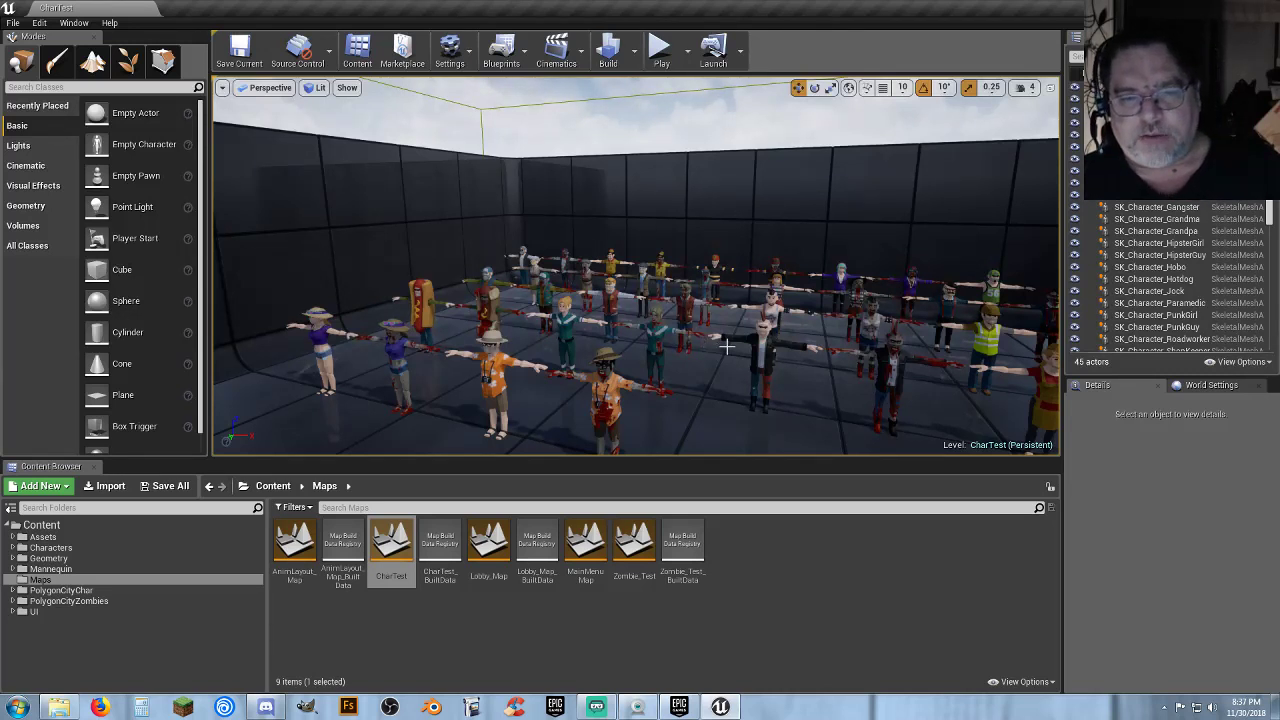
right_drag(727, 347, 715, 418)
key(w)
key(s)
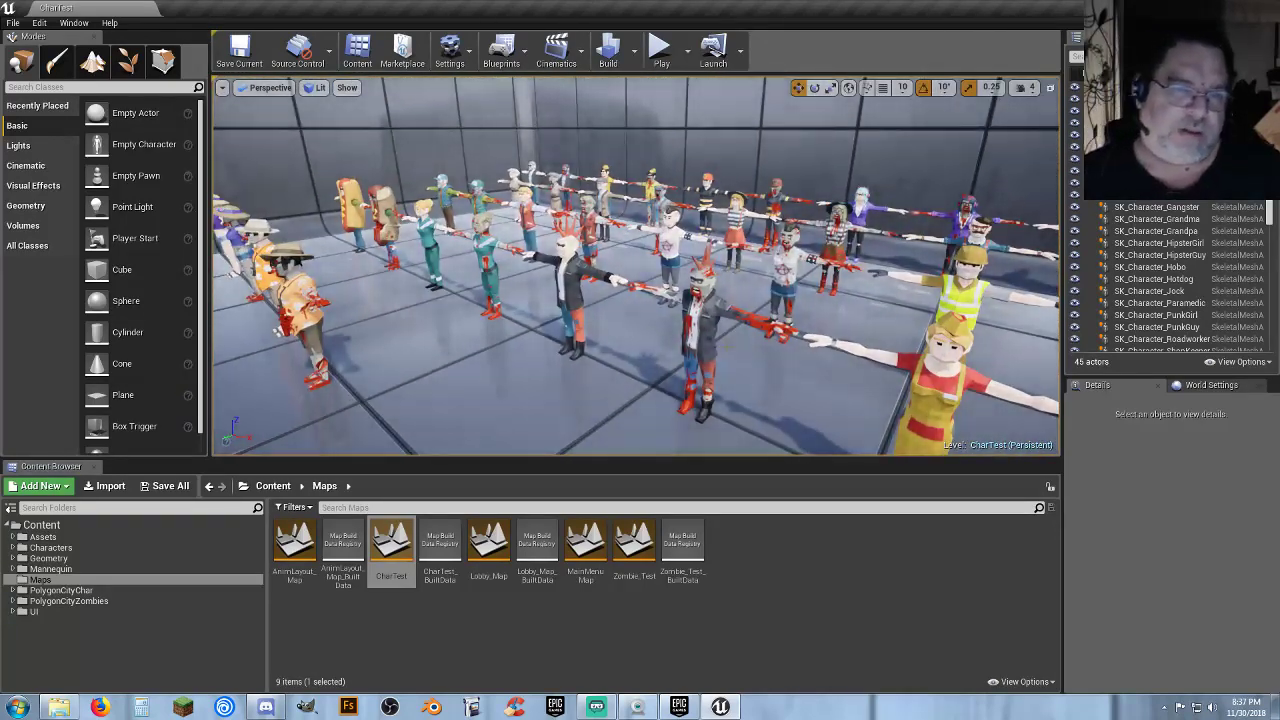
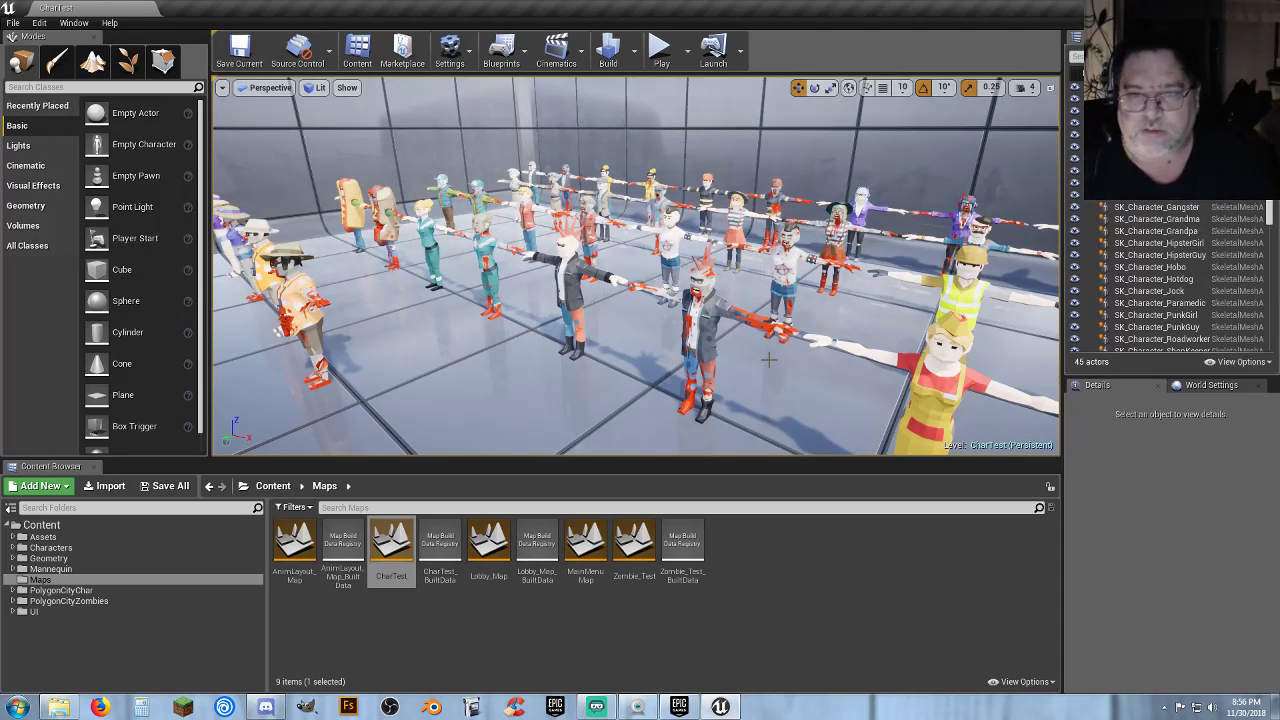
right_drag(574, 318, 440, 330)
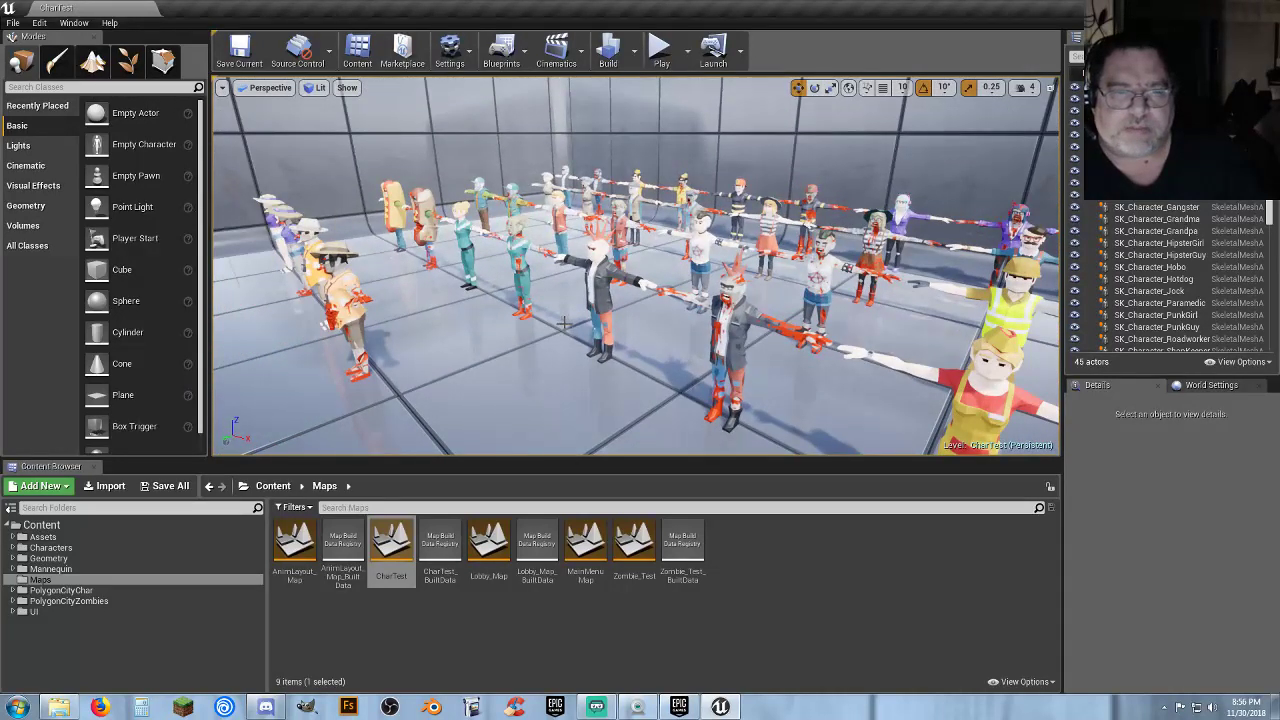
Expand PolygonCityZombies and its Meshes folder and show the contents of the Props folder
click(776, 572)
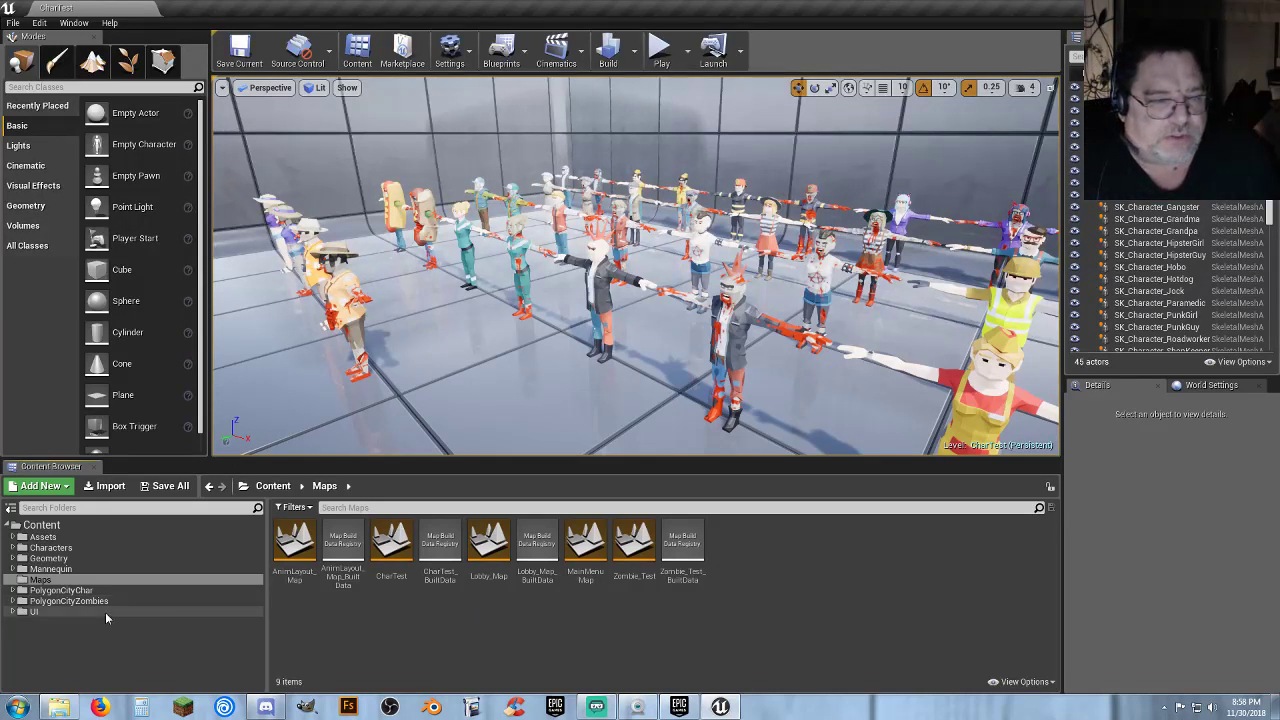
click(84, 592)
click(82, 601)
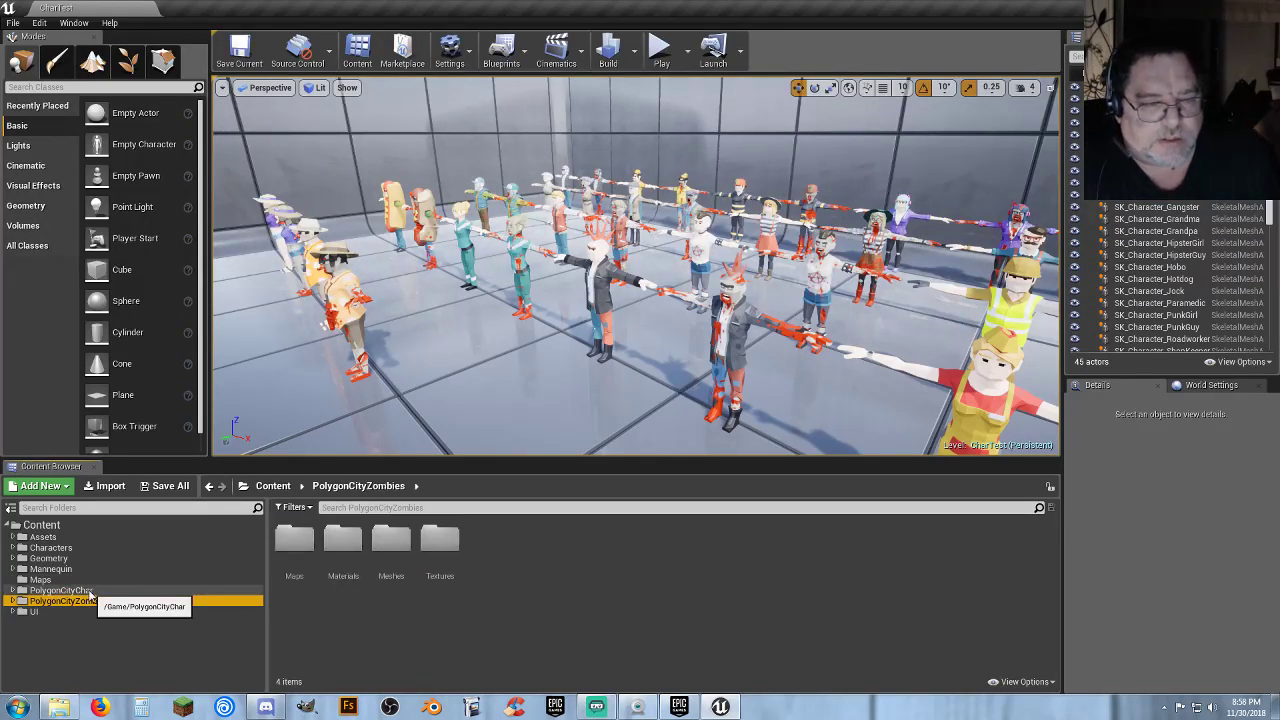
click(13, 601)
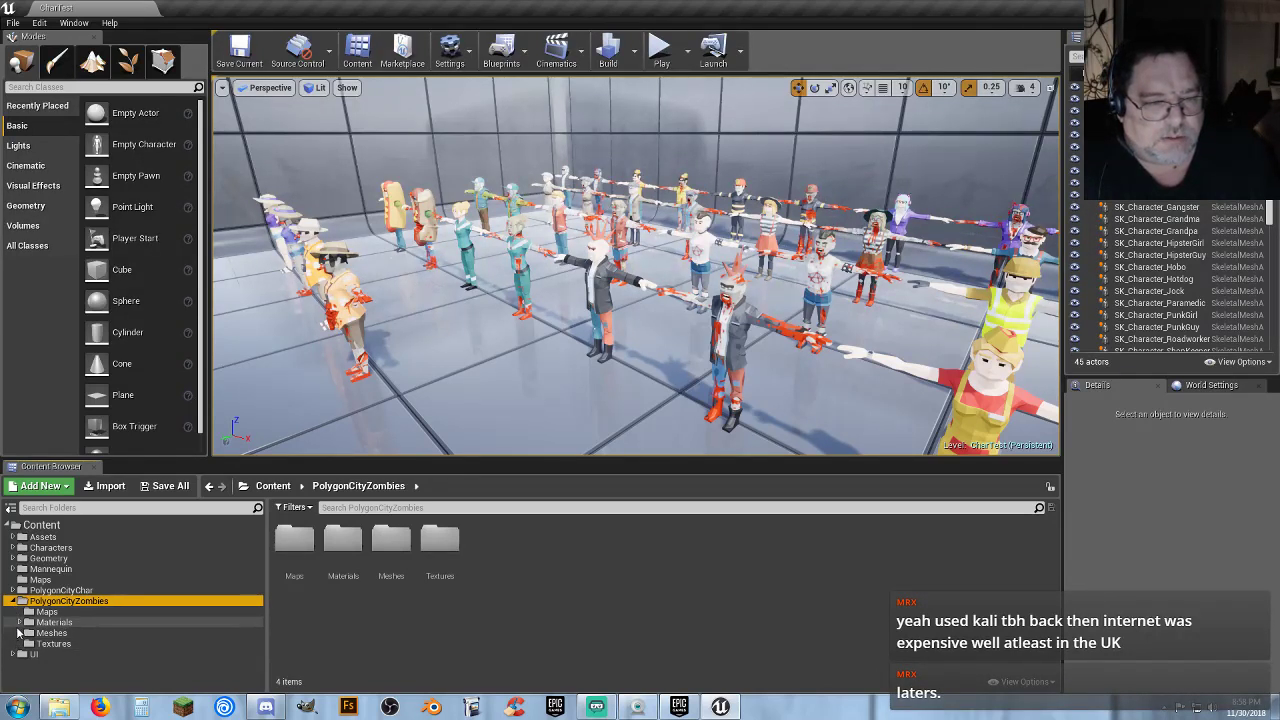
click(19, 634)
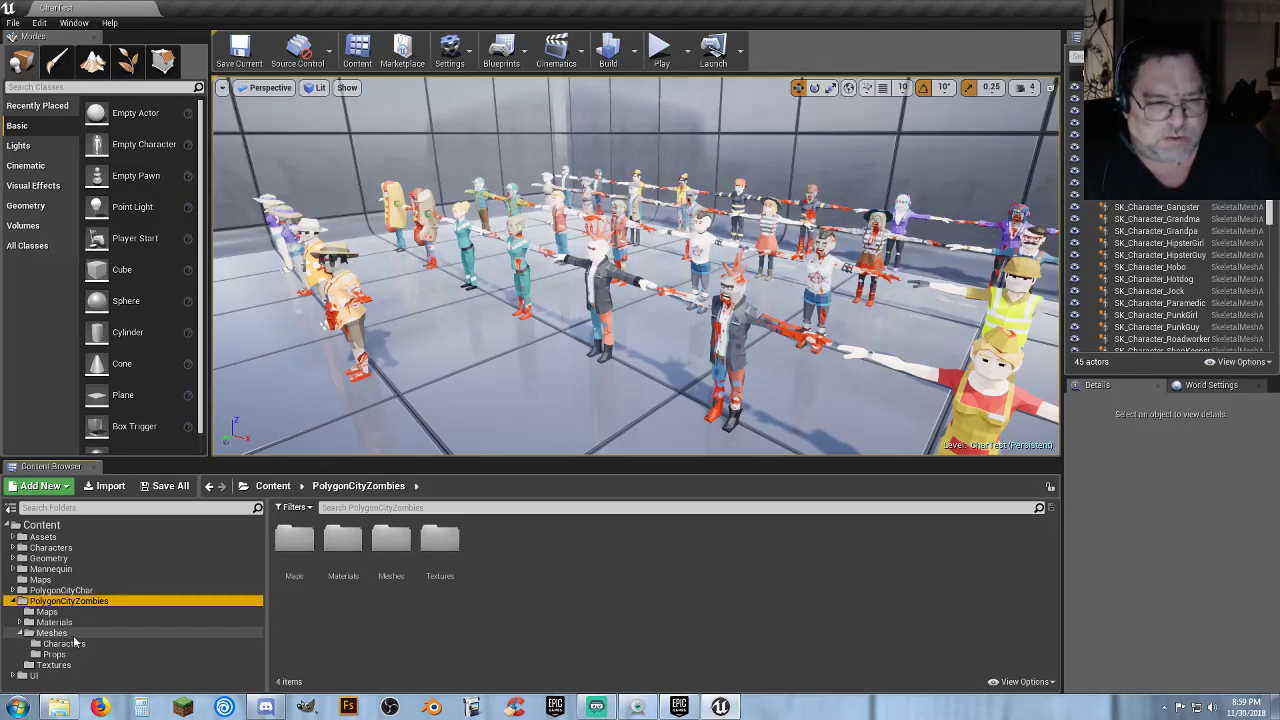
click(69, 635)
click(62, 654)
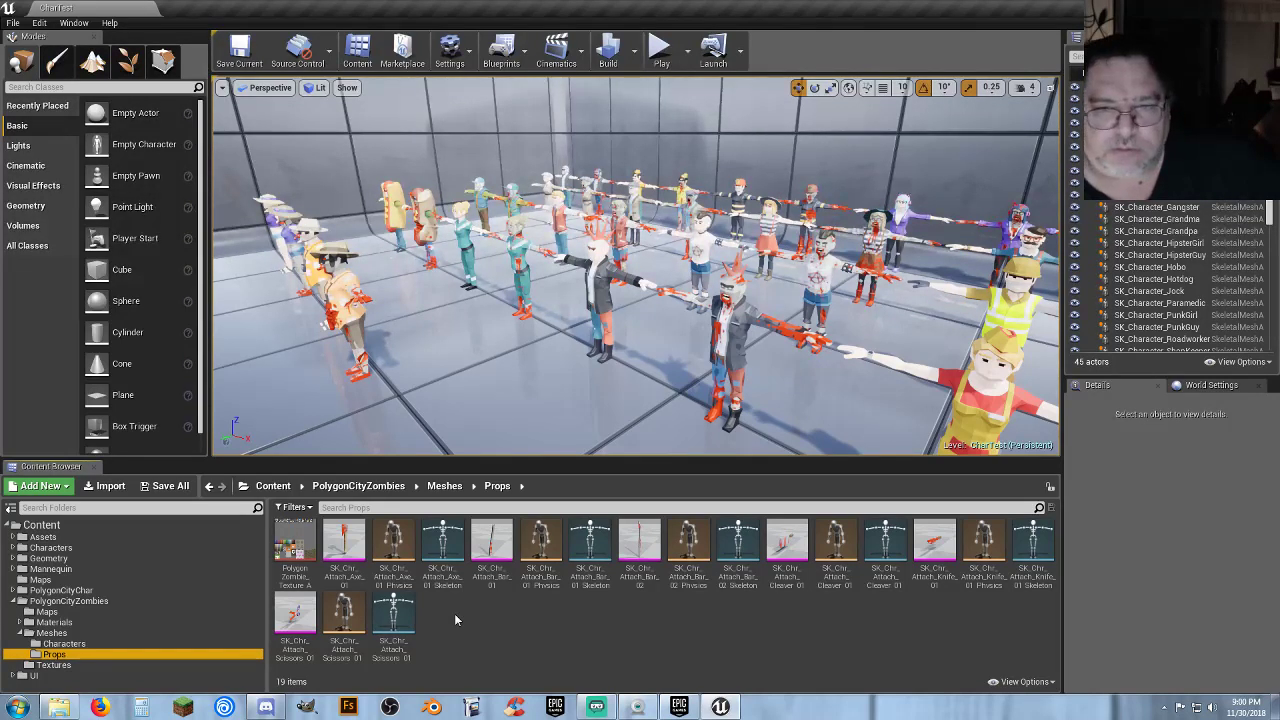
Pull the view back to show all the character rows in the CharTest room at once
mouse_move(649, 263)
right_down()
mouse_move(740, 263)
mouse_move(750, 285)
mouse_move(610, 266)
mouse_move(657, 264)
right_up()
key(s)
key(w)
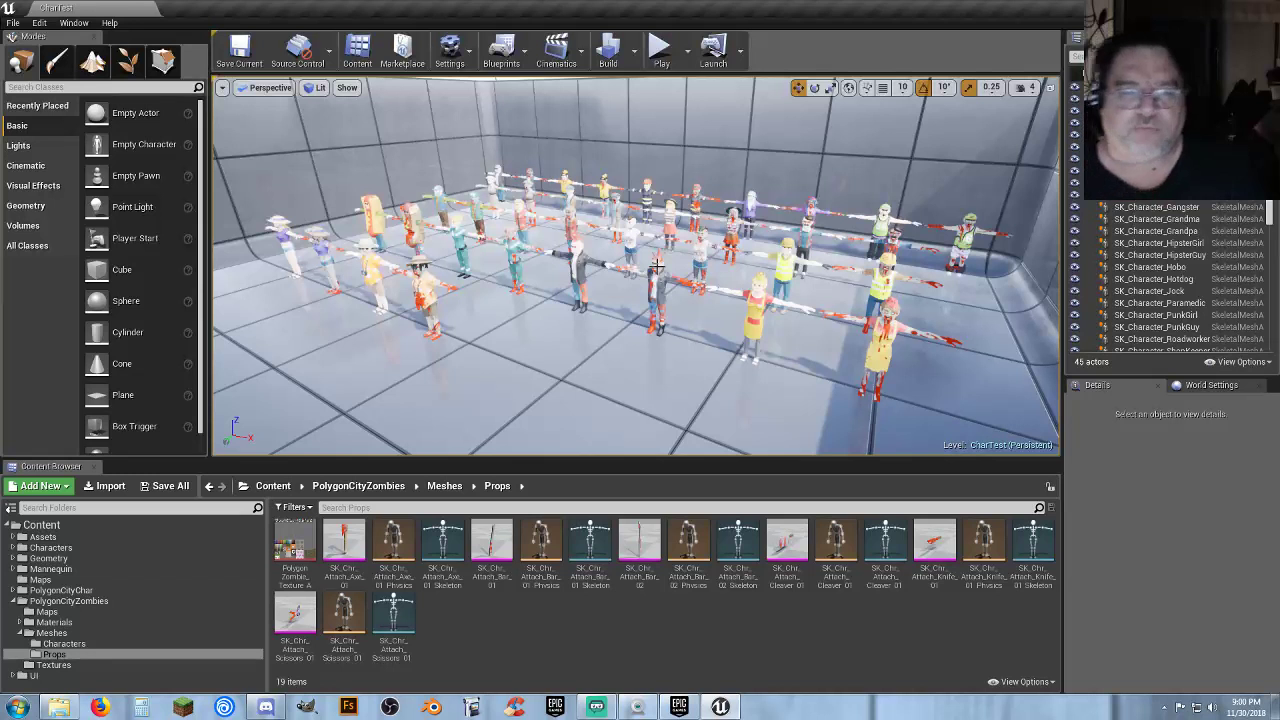